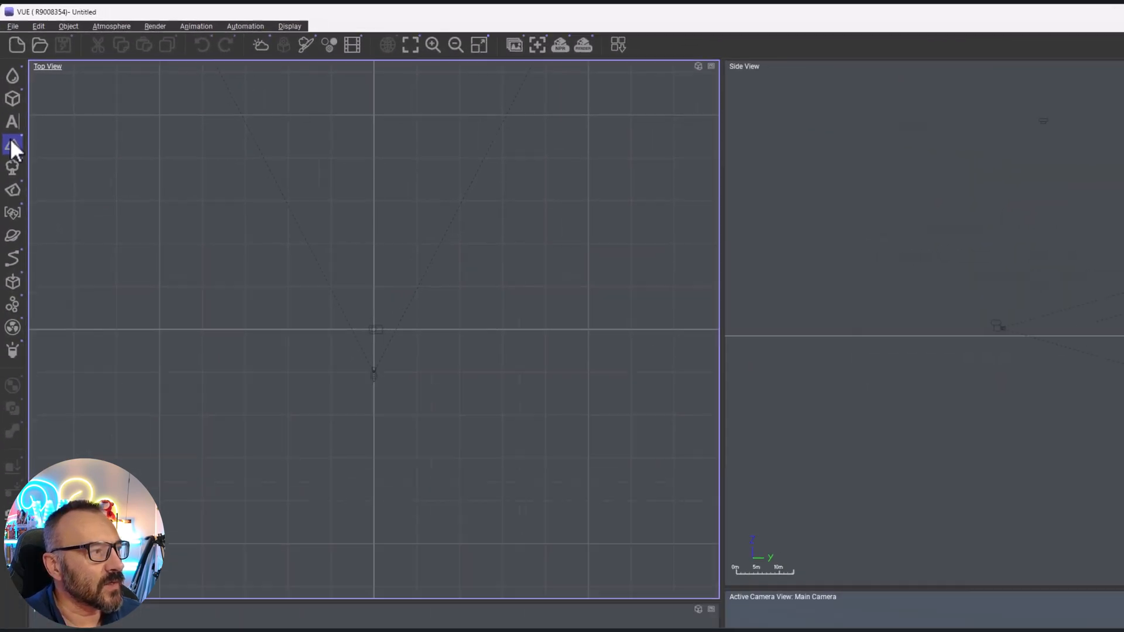
# Add a standard terrain to the scene and move it away from the camera along the Y axis
pyautogui.click(13, 150)
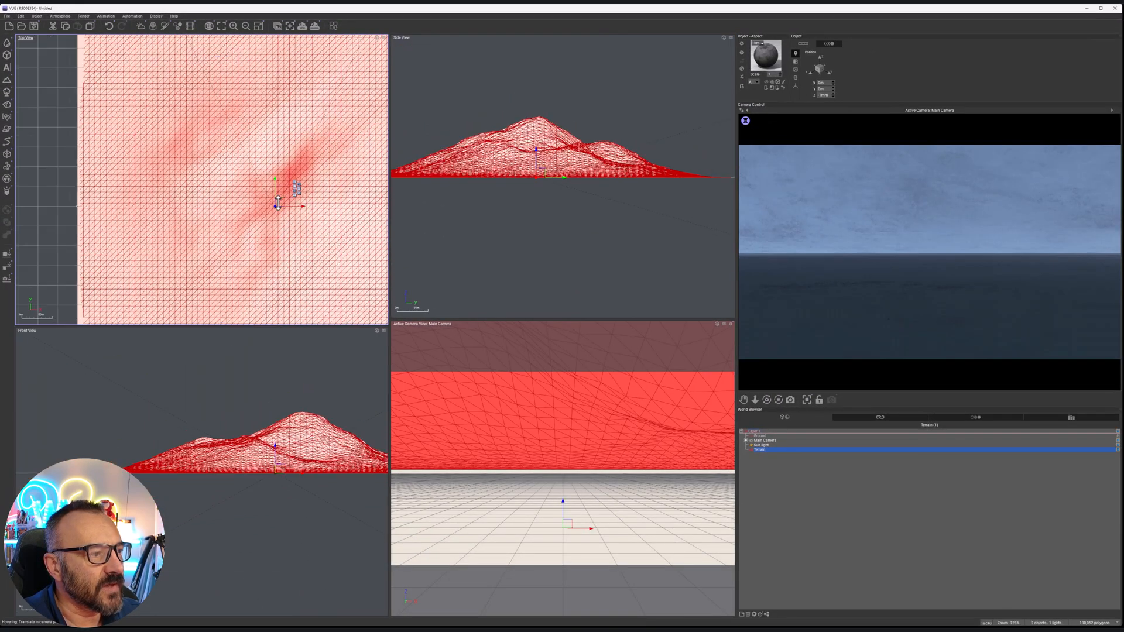
pyautogui.moveTo(283, 198); pyautogui.dragTo(282, 131)
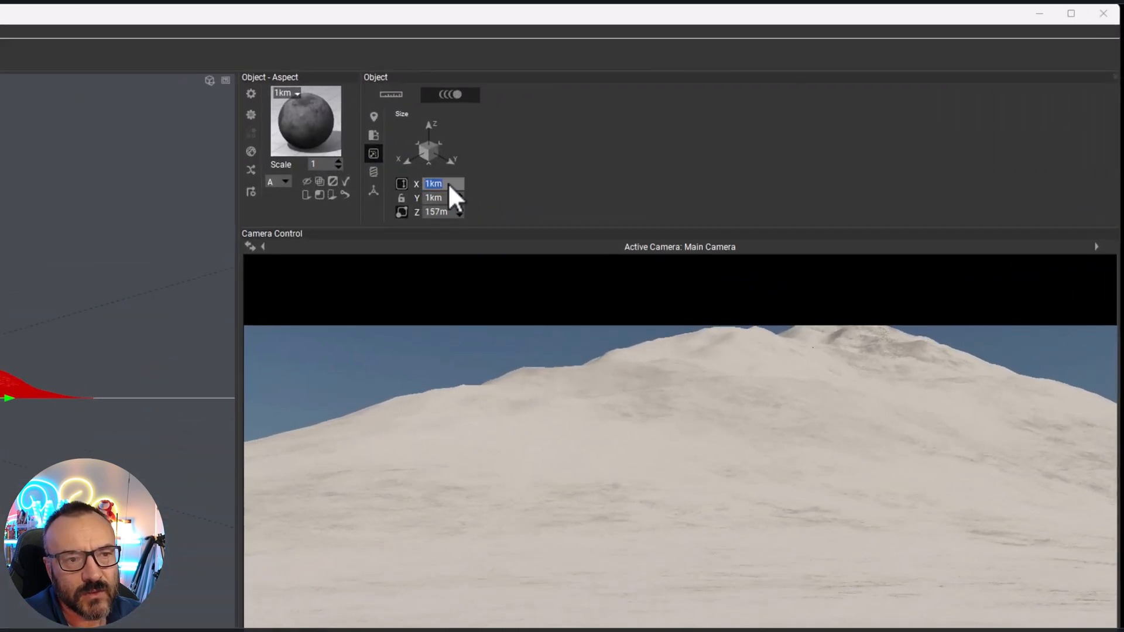
# Set the terrain's size to 150 m in X, 150 m in Y and 10 m in Z
pyautogui.write('150')
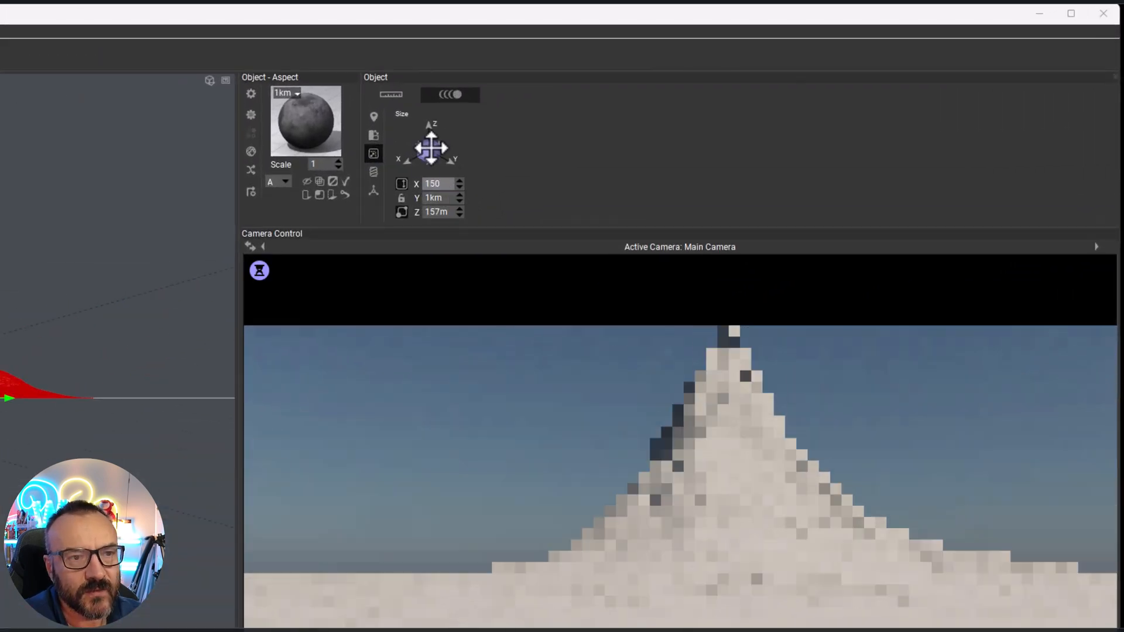
pyautogui.press('Return')
pyautogui.write('150')
pyautogui.press('Return')
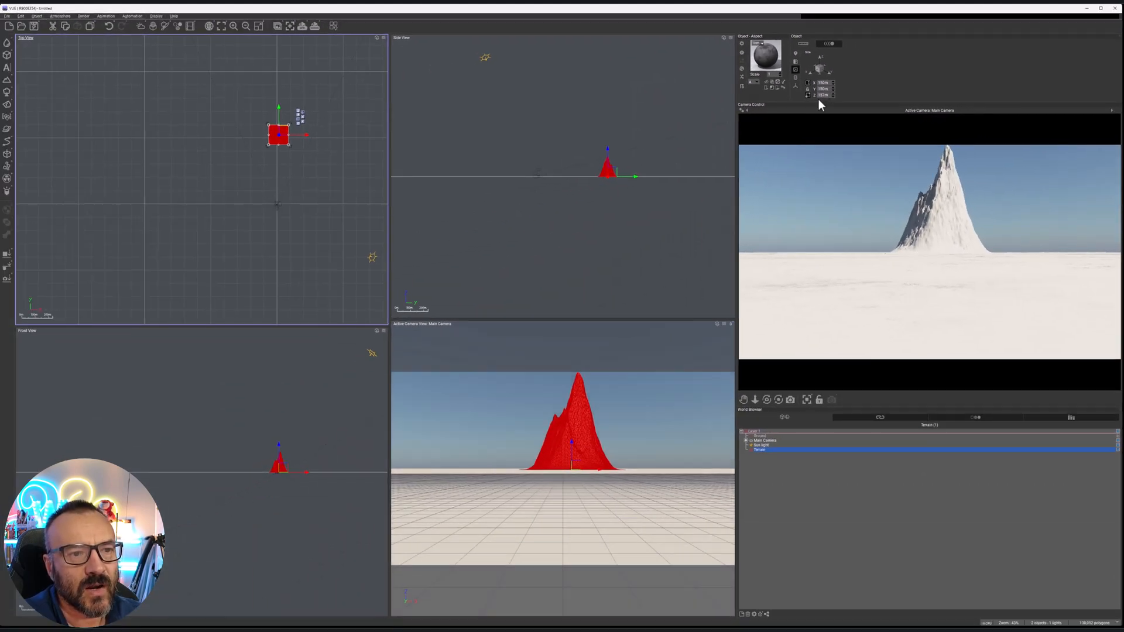
pyautogui.doubleClick(491, 197)
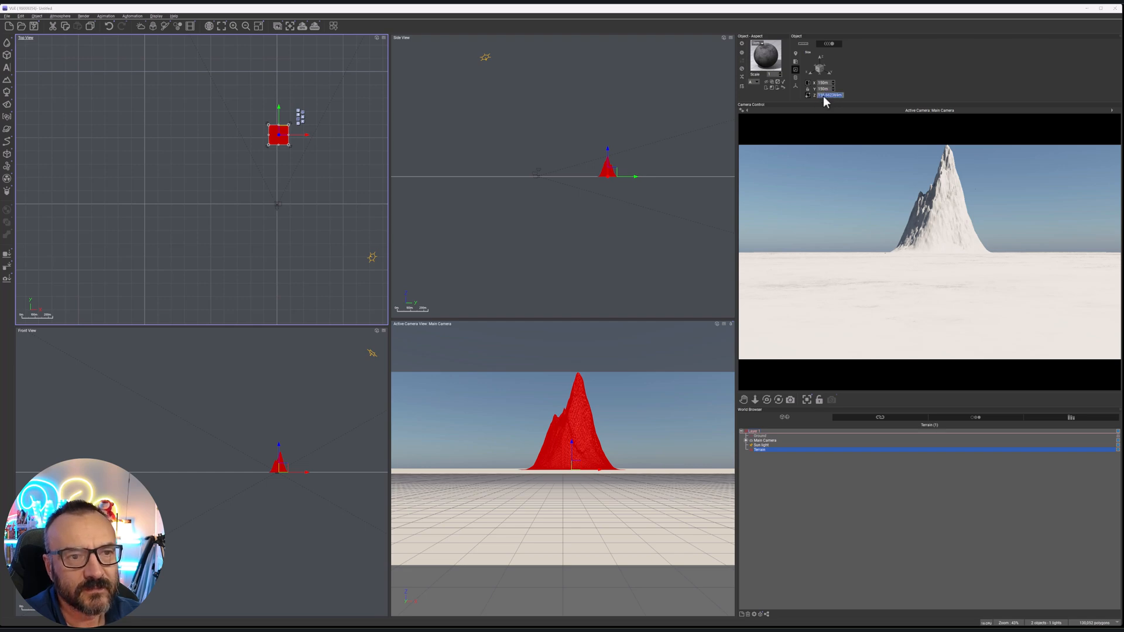
pyautogui.write('10')
pyautogui.press('Return')
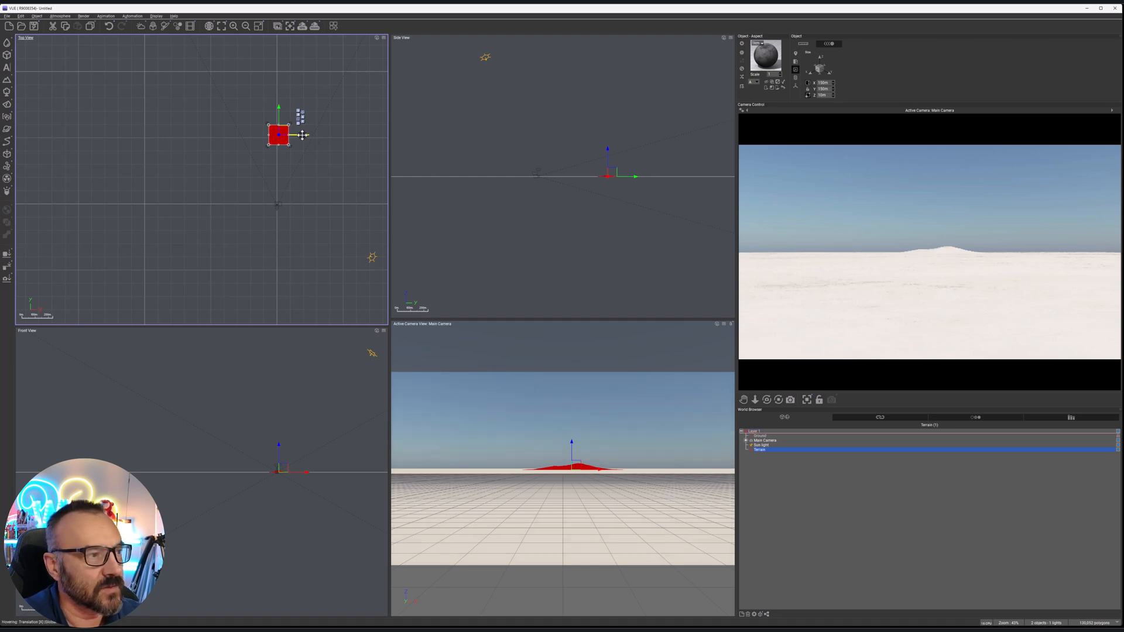
# Move the terrain back close to the camera and open it in the Terrain Editor
pyautogui.moveTo(282, 132); pyautogui.dragTo(281, 188)
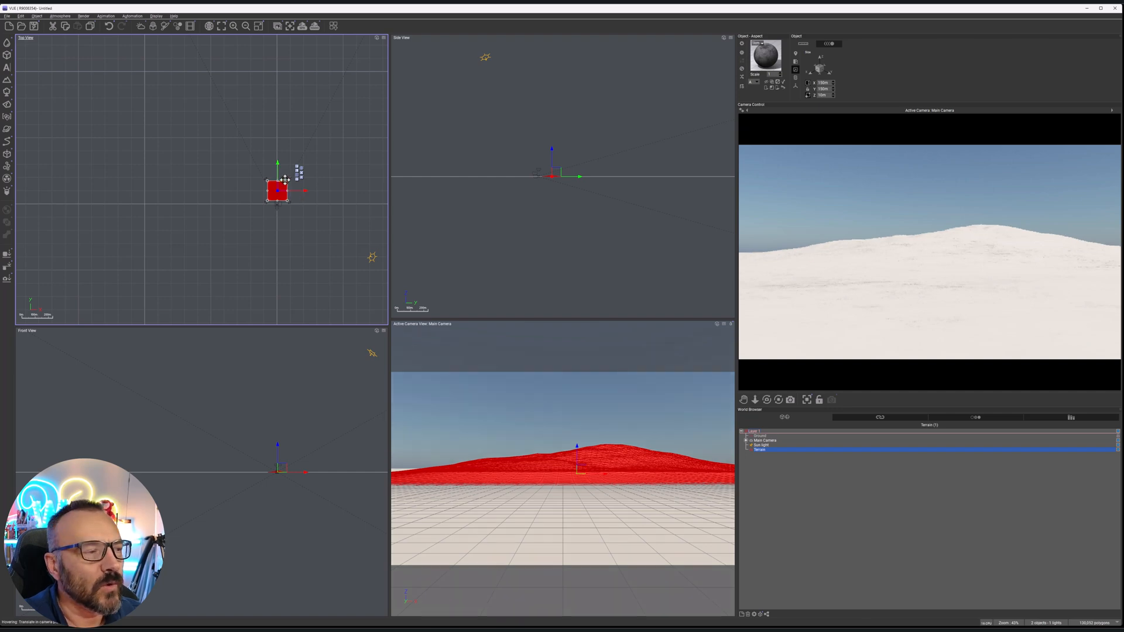
pyautogui.scroll(10, 283, 185)
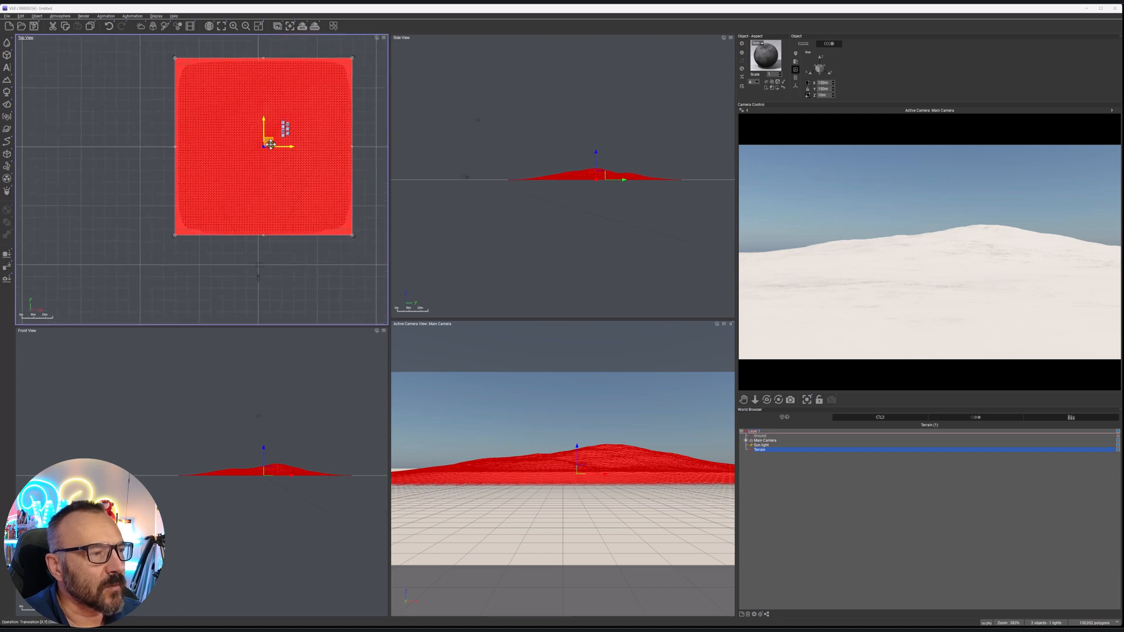
pyautogui.doubleClick(271, 144)
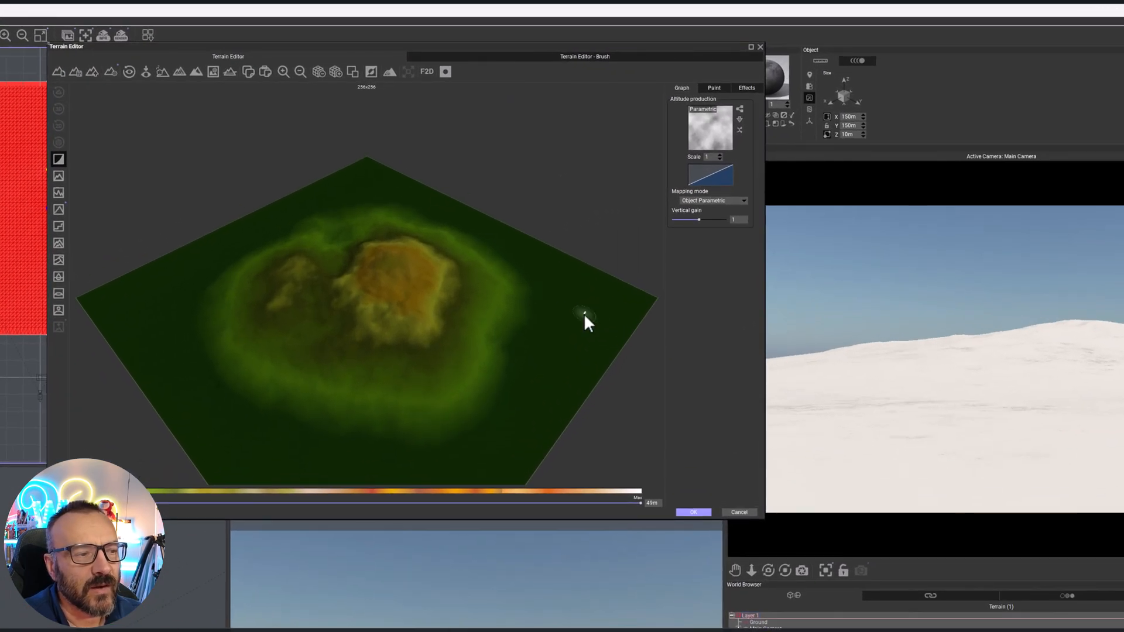
# Turn off the terrain's edge flattening so that its relief extends all the way to the borders
pyautogui.moveTo(633, 231); pyautogui.dragTo(643, 192, button='right')
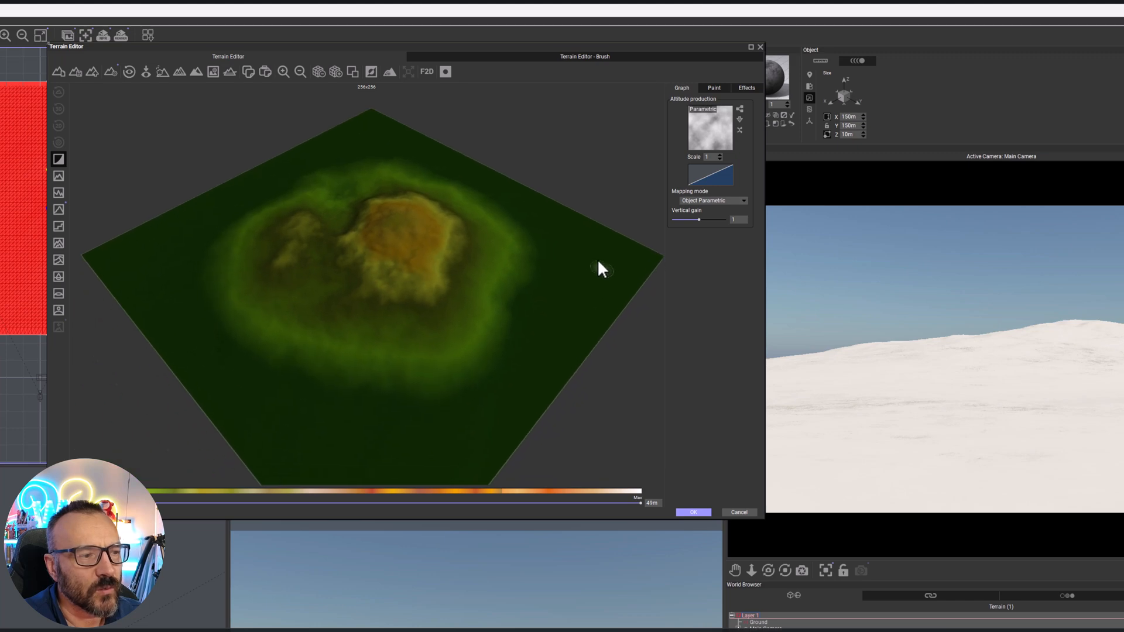
pyautogui.moveTo(564, 305); pyautogui.dragTo(493, 323, button='right')
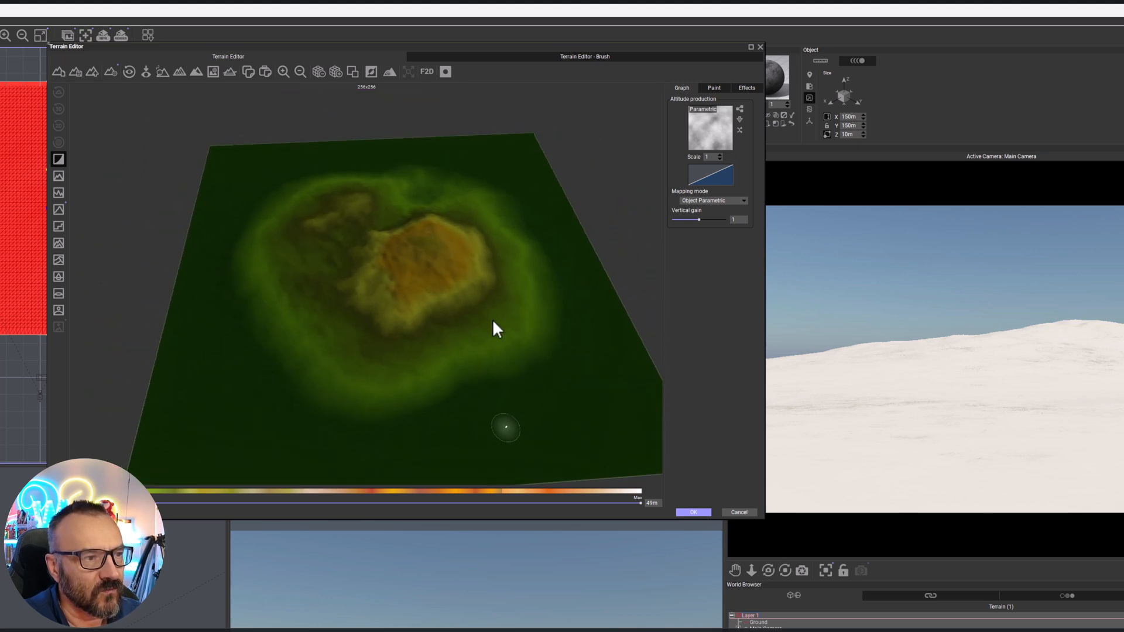
pyautogui.click(59, 159)
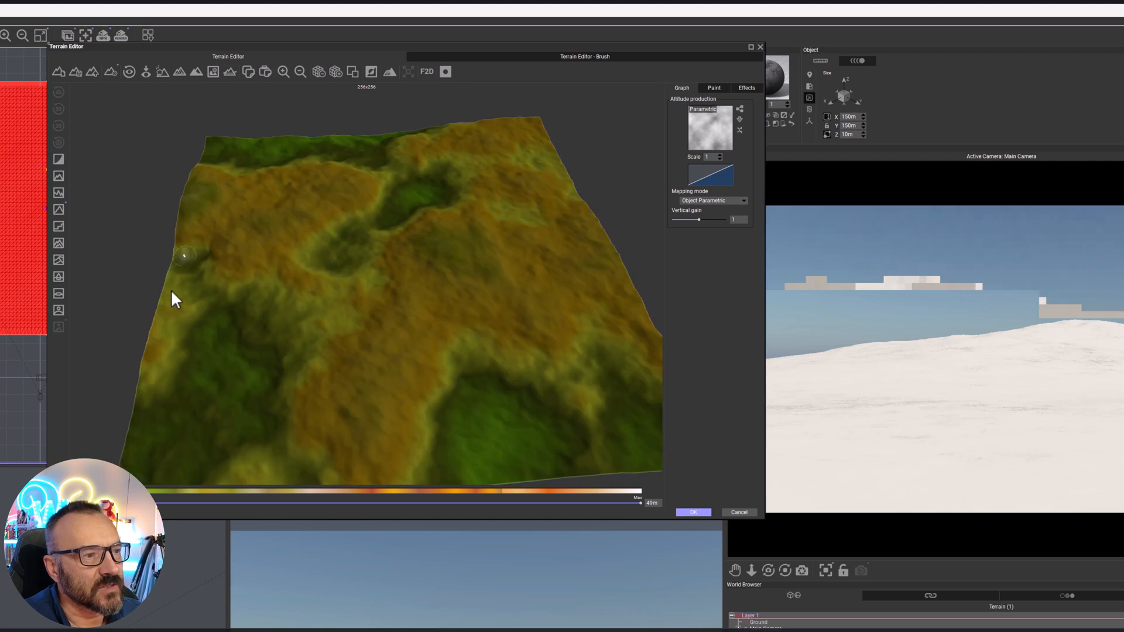
pyautogui.moveTo(339, 314)
pyautogui.mouseDown(button='right')
pyautogui.moveTo(460, 263)
pyautogui.moveTo(462, 244)
pyautogui.moveTo(457, 311)
pyautogui.moveTo(298, 318)
pyautogui.moveTo(371, 319)
pyautogui.moveTo(346, 329)
pyautogui.mouseUp(button='right')
pyautogui.scroll(3, 391, 282)
pyautogui.moveTo(389, 272); pyautogui.dragTo(653, 200, button='right')
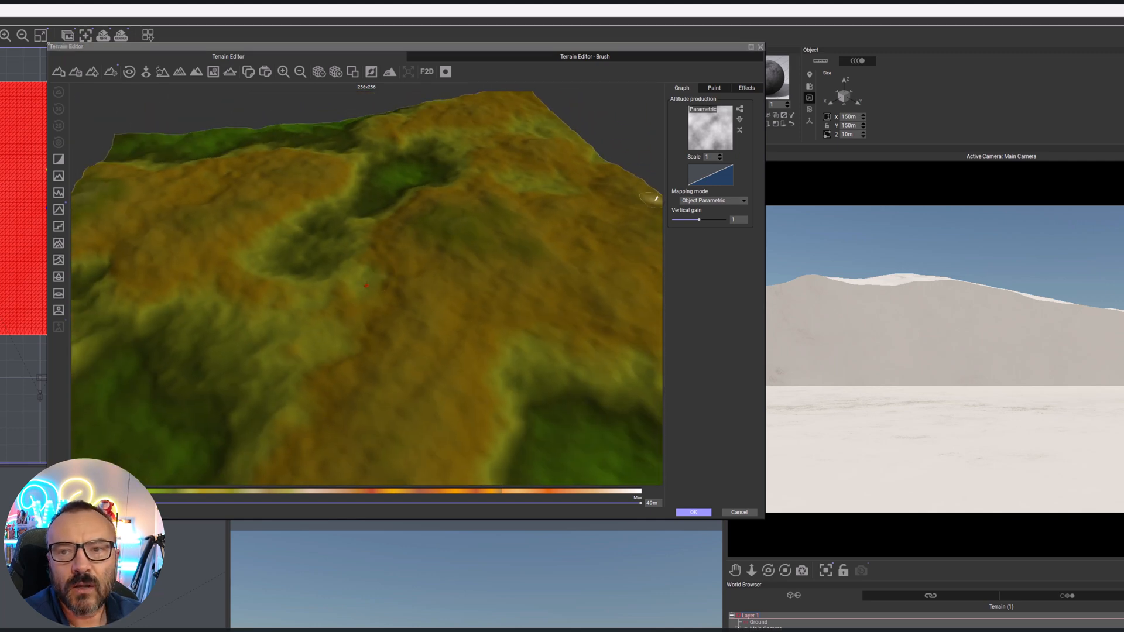
pyautogui.moveTo(383, 272); pyautogui.dragTo(427, 285, button='right')
pyautogui.scroll(-4, 426, 286)
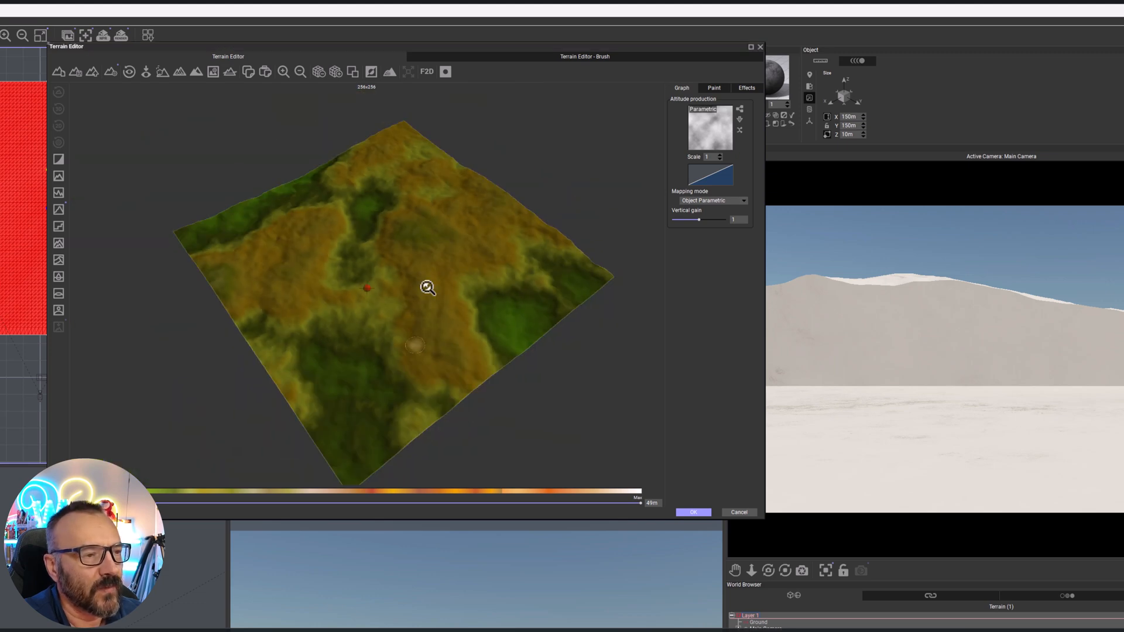
pyautogui.scroll(2, 426, 286)
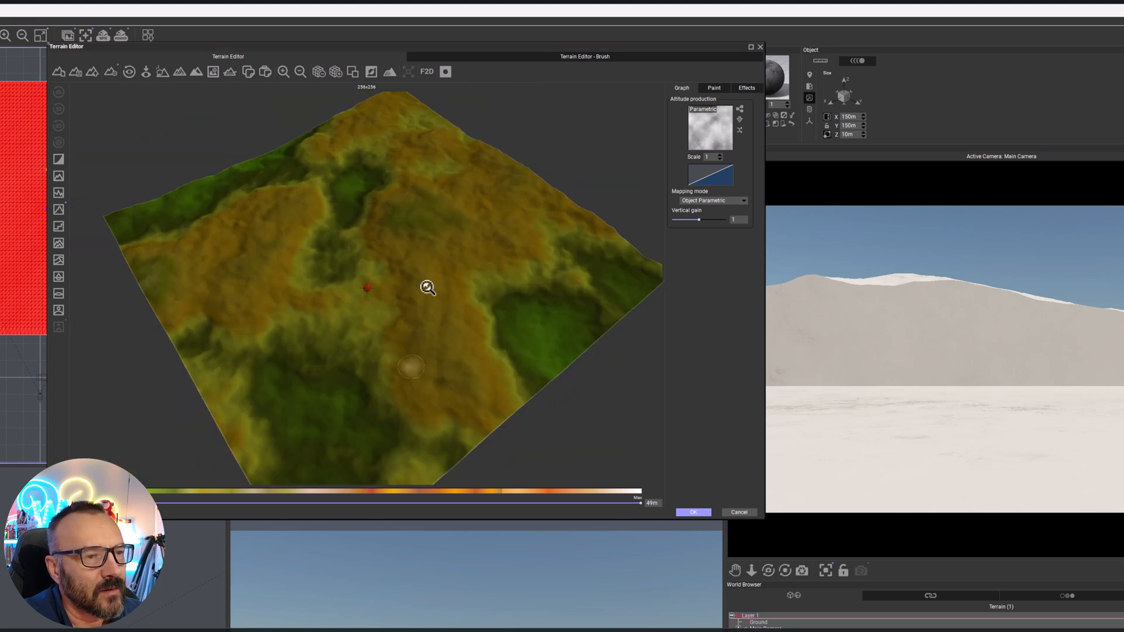
# Switch to the terrain painting brushes and raise the ground into a ridge closing the near end of the central hollow
pyautogui.click(724, 87)
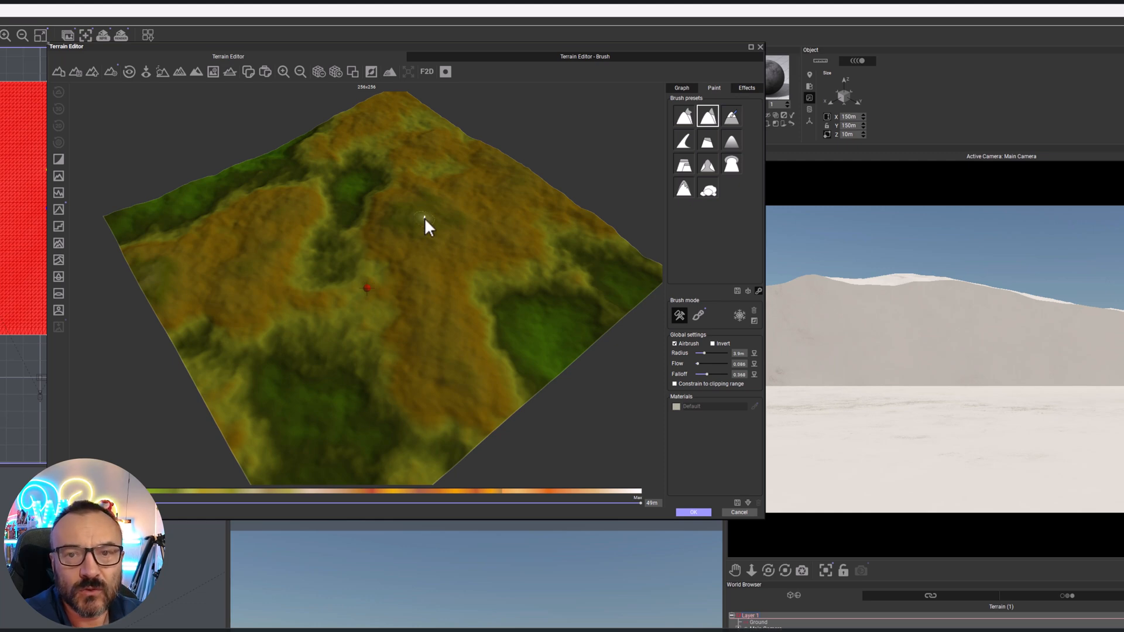
pyautogui.scroll(5, 373, 301)
pyautogui.scroll(-5, 373, 302)
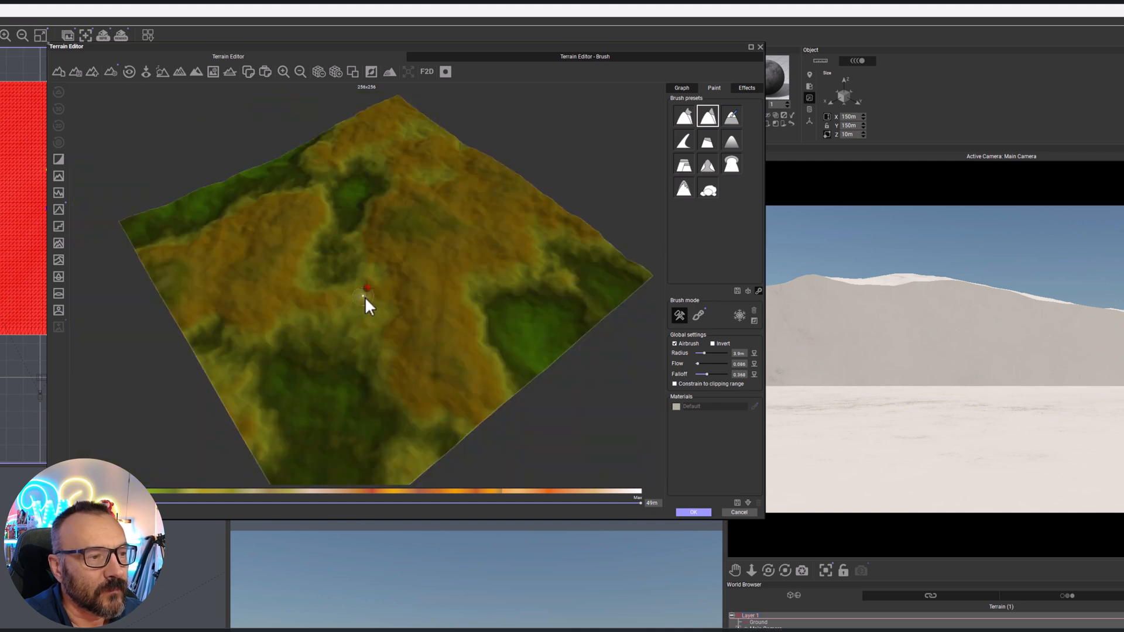
pyautogui.scroll(6, 360, 297)
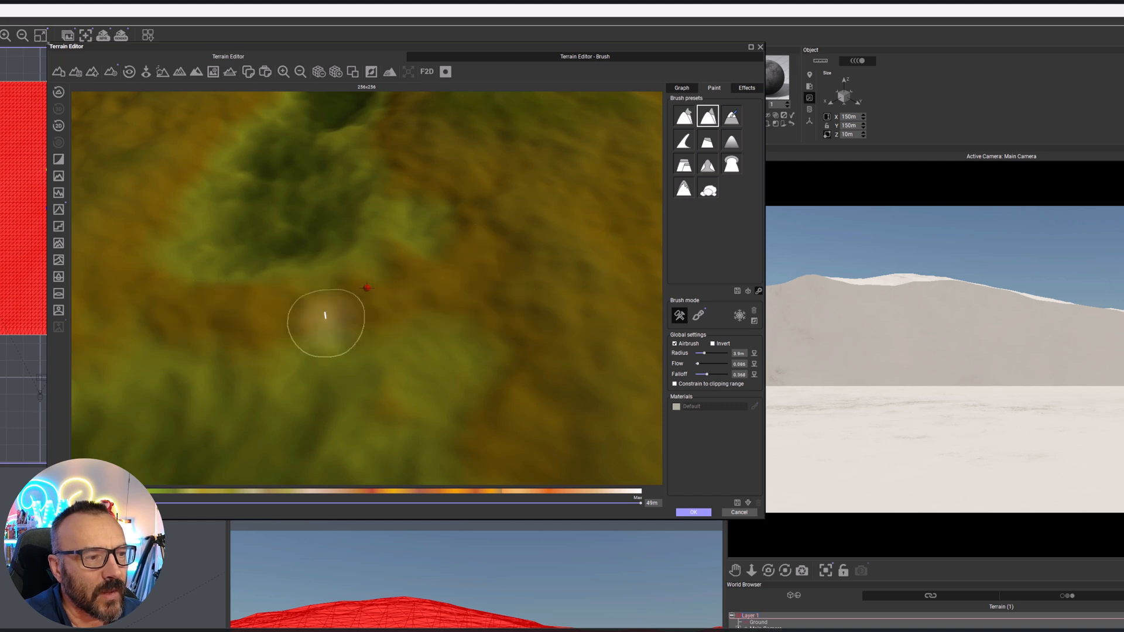
pyautogui.scroll(-3, 355, 310)
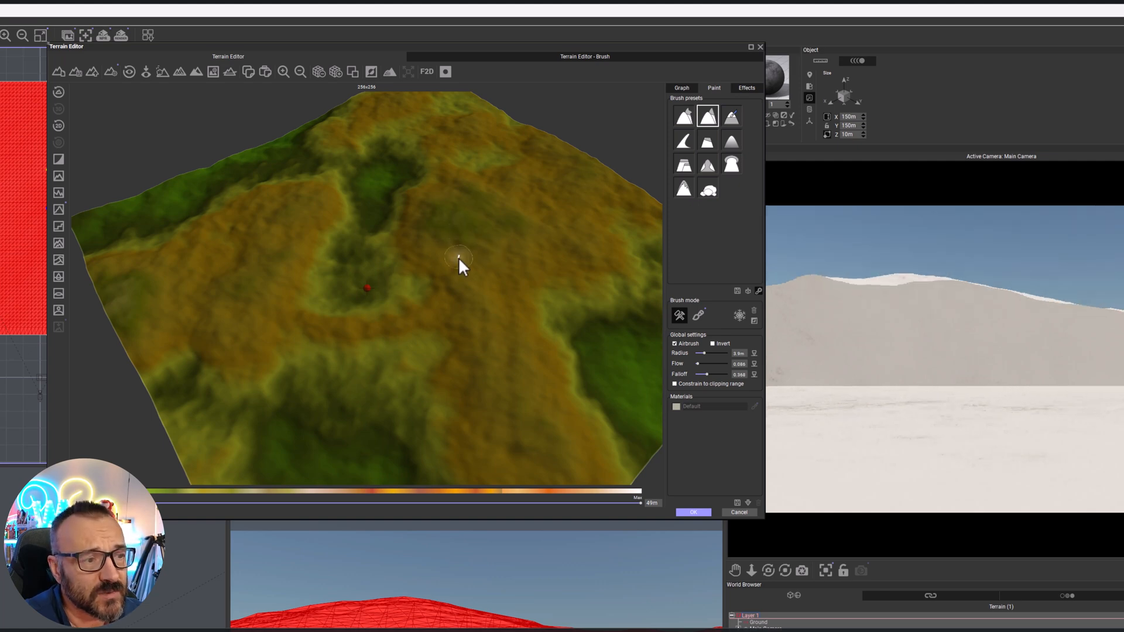
pyautogui.moveTo(457, 269)
pyautogui.mouseDown(button='right')
pyautogui.moveTo(490, 265)
pyautogui.moveTo(494, 250)
pyautogui.moveTo(490, 262)
pyautogui.moveTo(452, 219)
pyautogui.mouseUp(button='right')
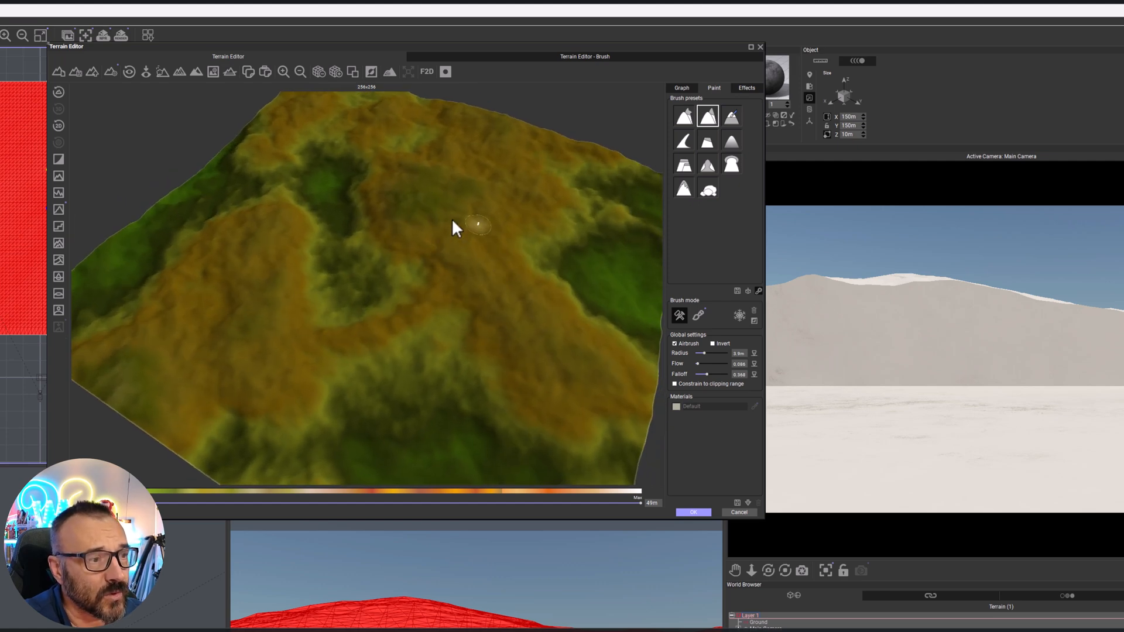
# Invert the brush, deepen the central hollow of the terrain, and enlarge the brush radius for another pass there
pyautogui.click(713, 345)
pyautogui.moveTo(352, 286); pyautogui.dragTo(367, 286)
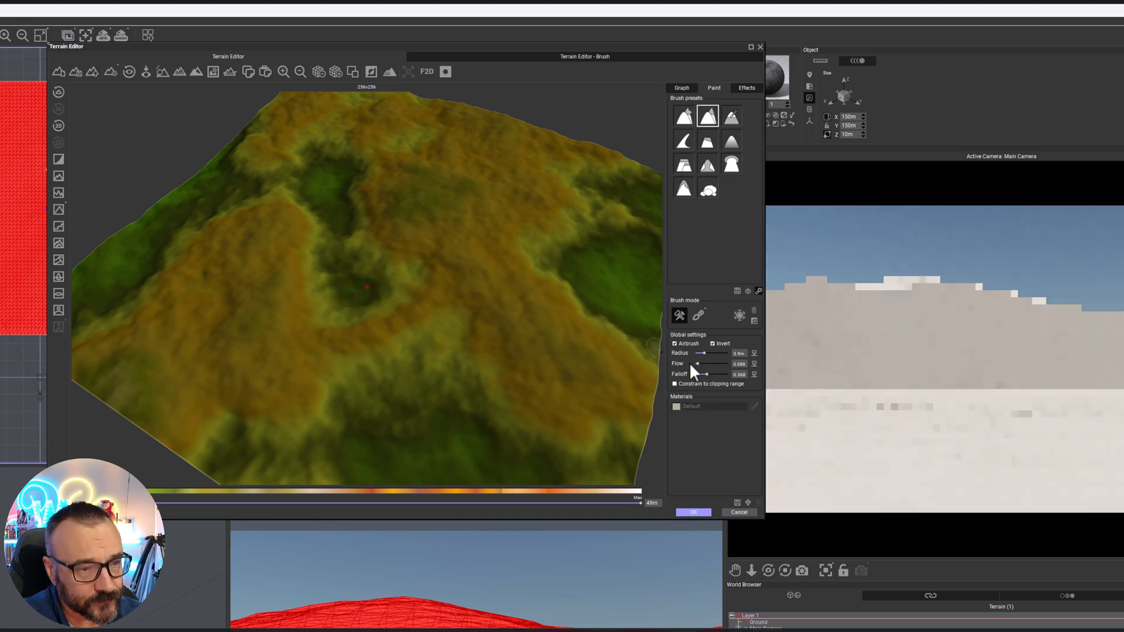
pyautogui.moveTo(703, 352); pyautogui.dragTo(714, 354)
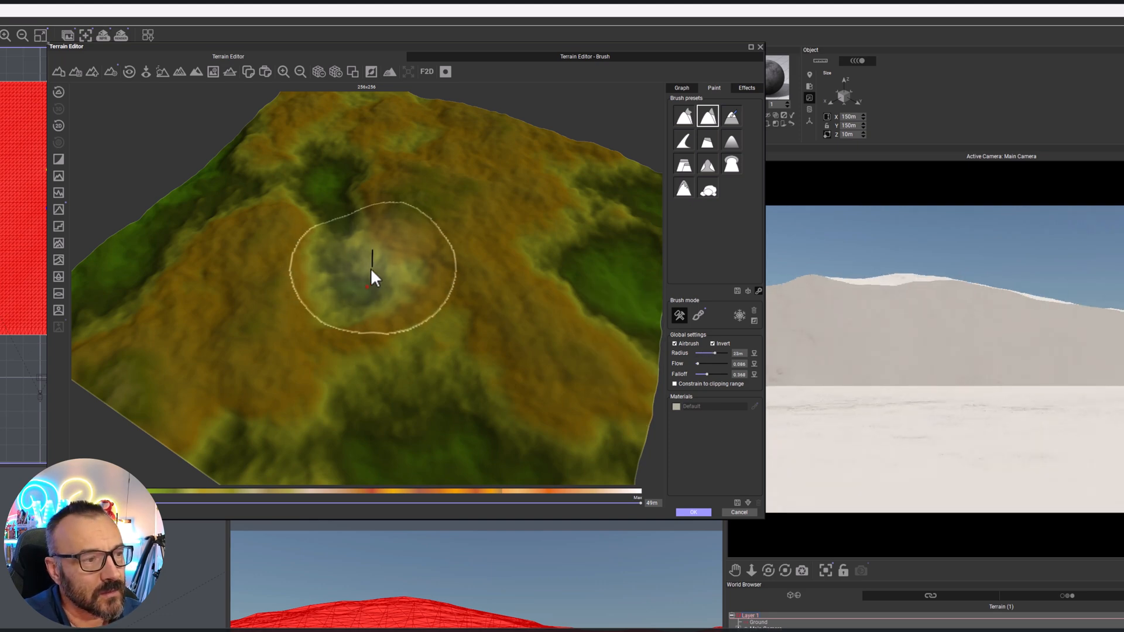
pyautogui.moveTo(368, 271); pyautogui.dragTo(335, 274)
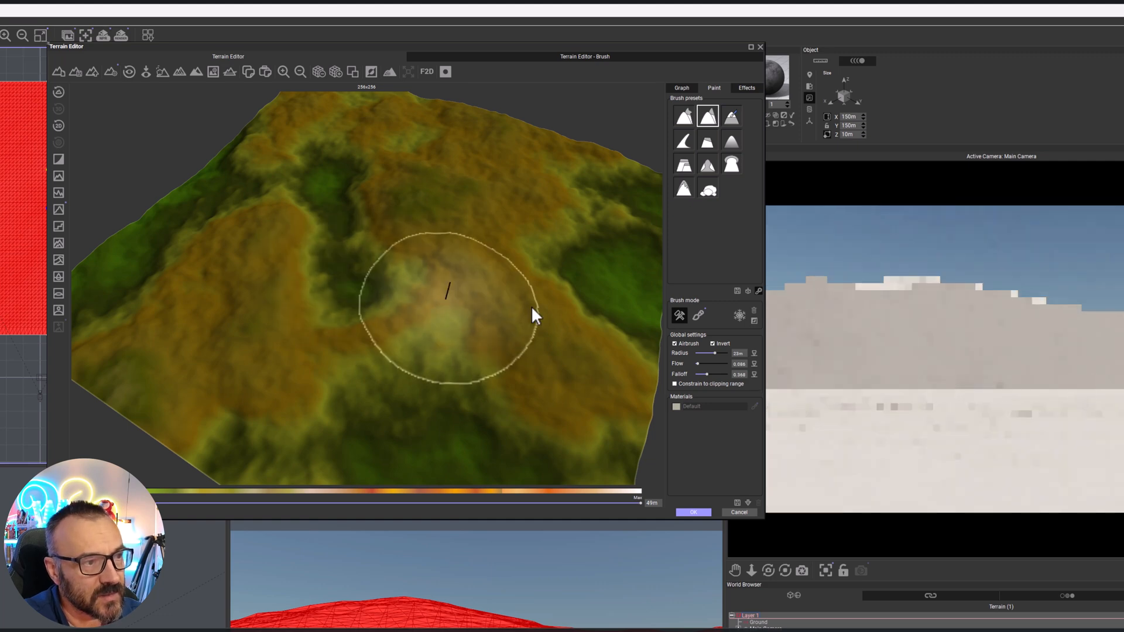
# Reduce the brush radius, dig the central hollow into a deep basin, and carve a channel from it towards the terrain's edge
pyautogui.moveTo(716, 353); pyautogui.dragTo(708, 353)
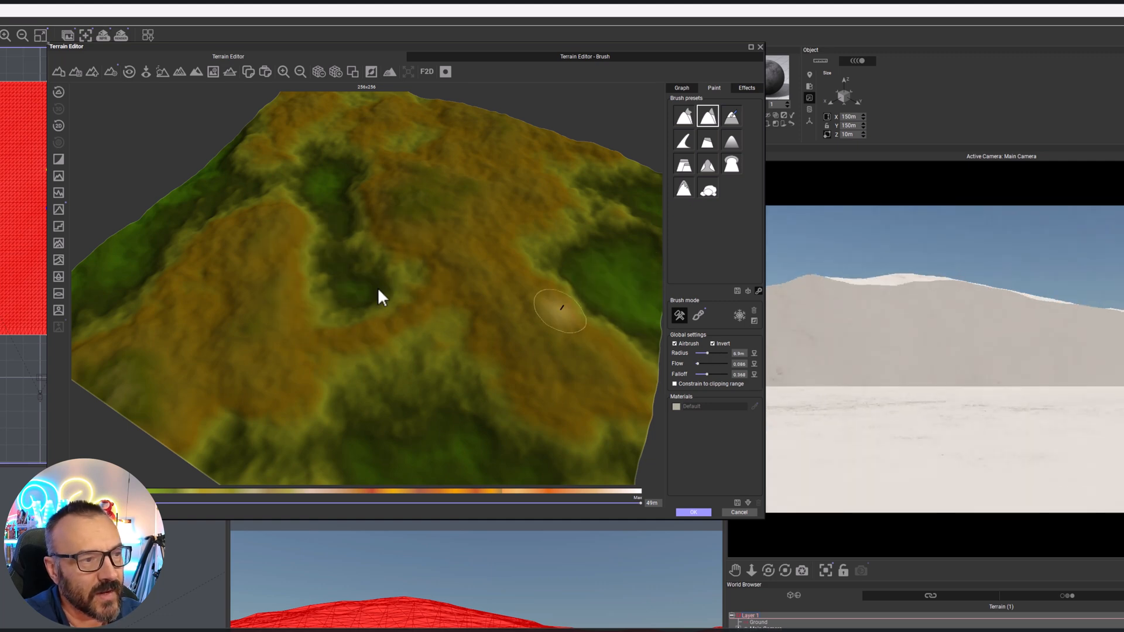
pyautogui.moveTo(367, 259)
pyautogui.mouseDown()
pyautogui.moveTo(390, 281)
pyautogui.moveTo(360, 258)
pyautogui.moveTo(351, 298)
pyautogui.moveTo(327, 191)
pyautogui.moveTo(345, 280)
pyautogui.moveTo(356, 280)
pyautogui.moveTo(328, 202)
pyautogui.moveTo(339, 178)
pyautogui.moveTo(327, 200)
pyautogui.moveTo(358, 280)
pyautogui.moveTo(348, 288)
pyautogui.moveTo(381, 289)
pyautogui.moveTo(369, 282)
pyautogui.moveTo(347, 303)
pyautogui.moveTo(361, 297)
pyautogui.moveTo(332, 188)
pyautogui.mouseUp()
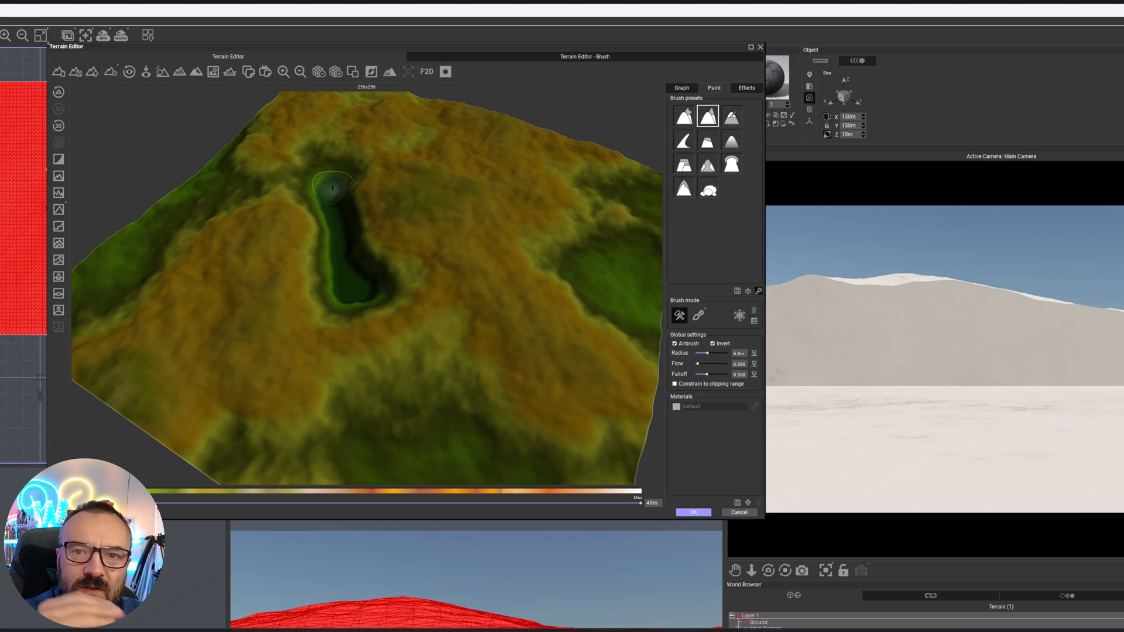
pyautogui.moveTo(333, 188)
pyautogui.mouseDown()
pyautogui.moveTo(278, 176)
pyautogui.moveTo(304, 183)
pyautogui.moveTo(254, 181)
pyautogui.moveTo(308, 185)
pyautogui.moveTo(221, 186)
pyautogui.moveTo(313, 186)
pyautogui.moveTo(215, 198)
pyautogui.mouseUp()
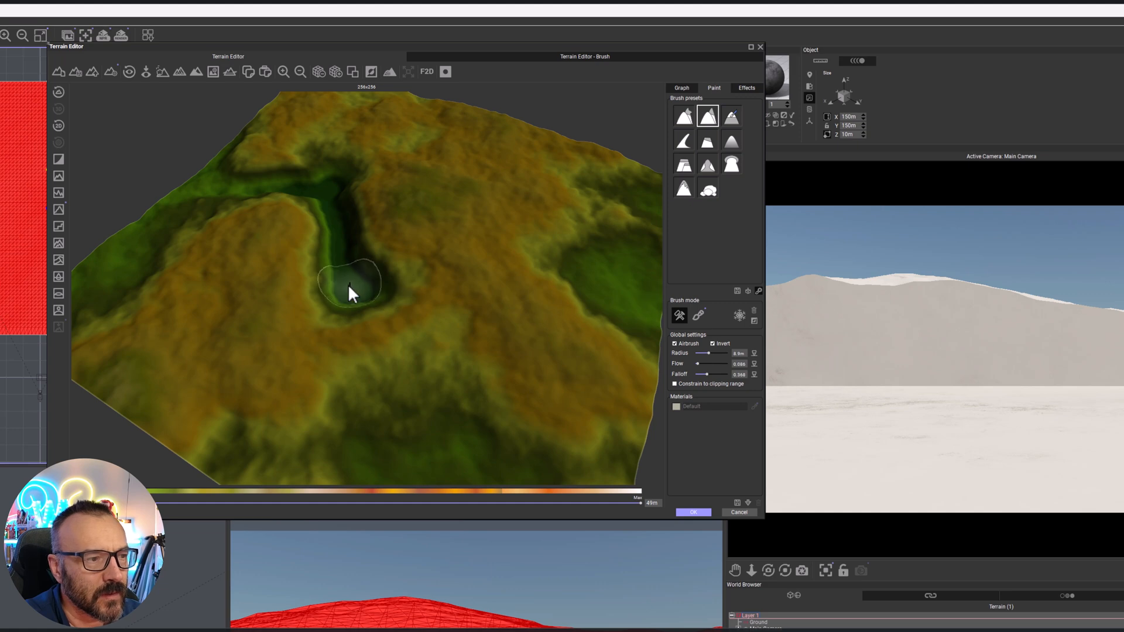
pyautogui.moveTo(323, 291)
pyautogui.mouseDown()
pyautogui.moveTo(299, 293)
pyautogui.moveTo(331, 302)
pyautogui.moveTo(406, 289)
pyautogui.moveTo(345, 305)
pyautogui.mouseUp()
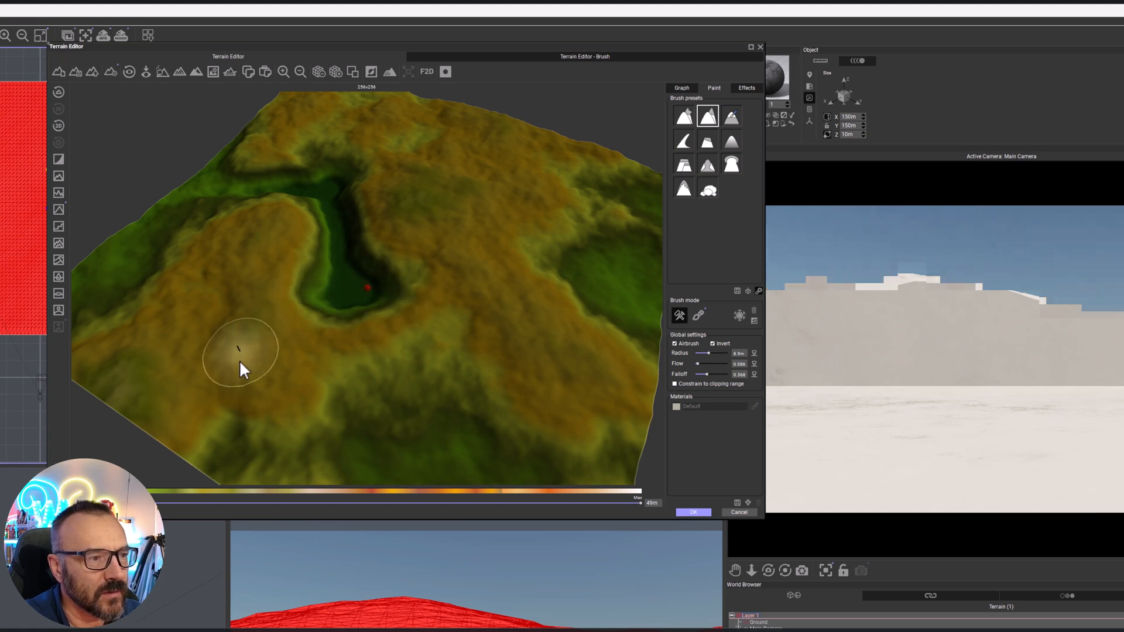
# Turn off brush inversion and raise the ground along the terrain's far edge, from the back corner across to the opposite corner
pyautogui.moveTo(446, 338); pyautogui.dragTo(482, 293, button='right')
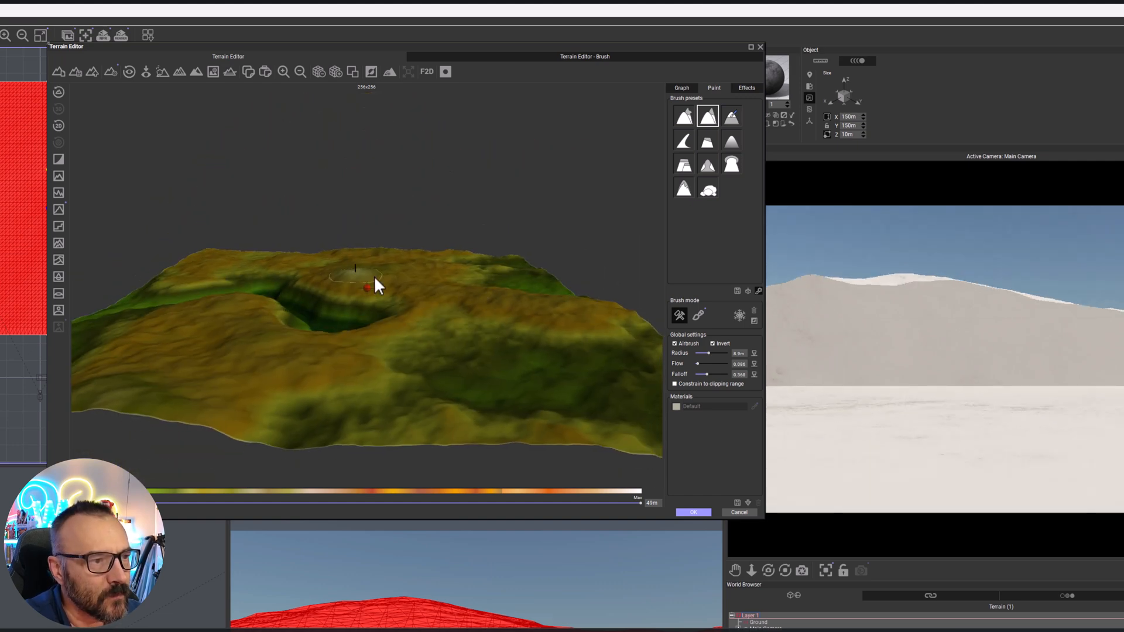
pyautogui.scroll(2, 433, 275)
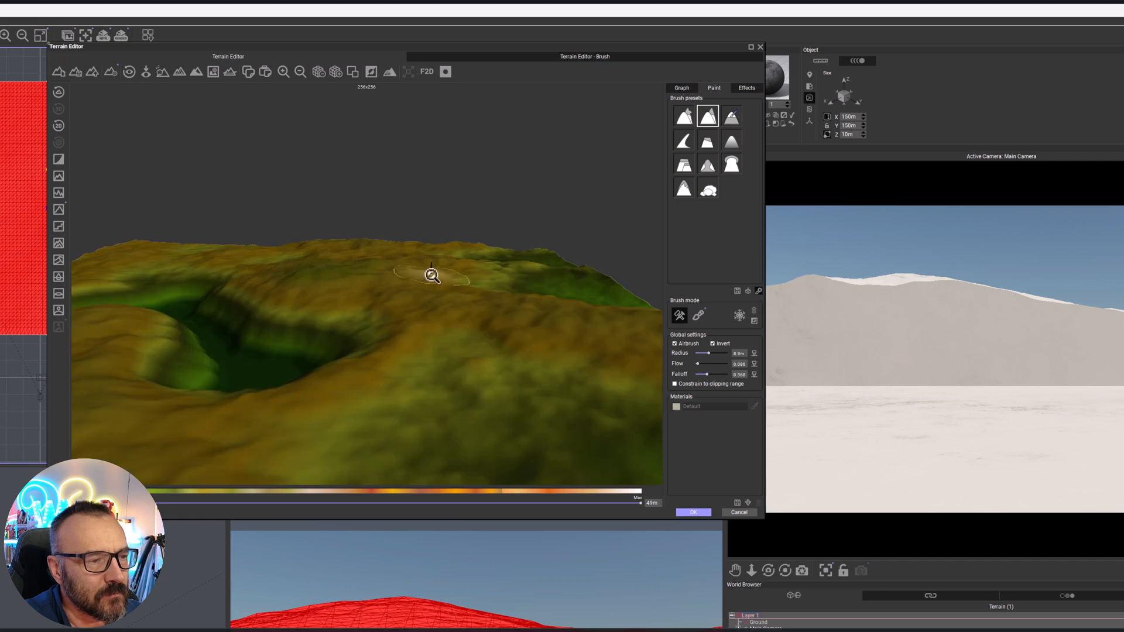
pyautogui.scroll(3, 441, 283)
pyautogui.scroll(-2, 437, 315)
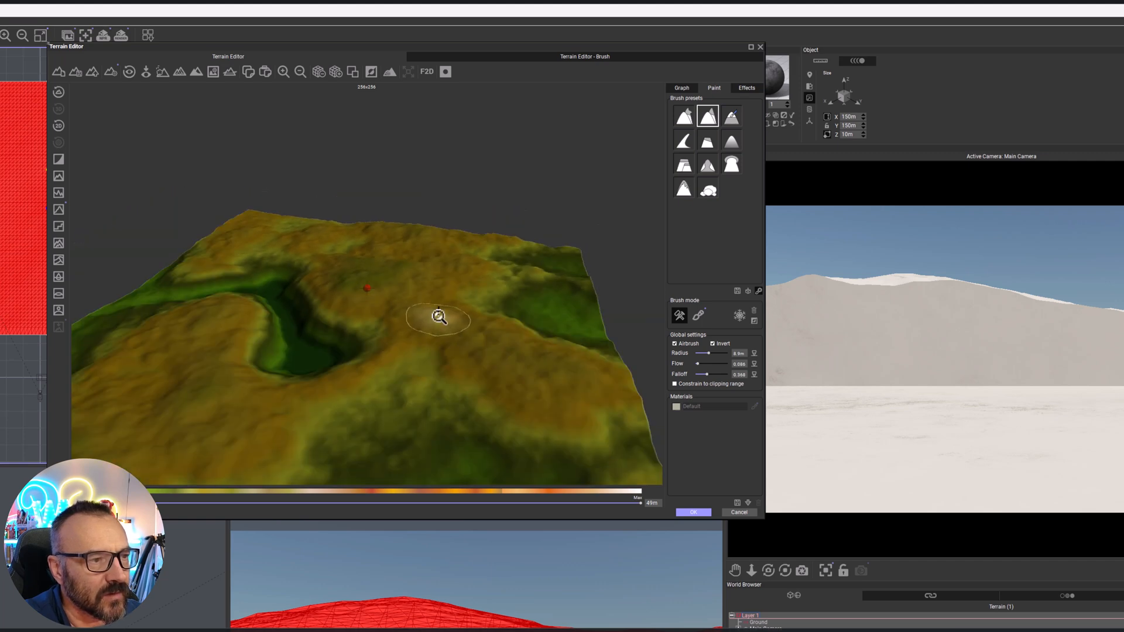
pyautogui.moveTo(450, 315); pyautogui.dragTo(451, 339, button='right')
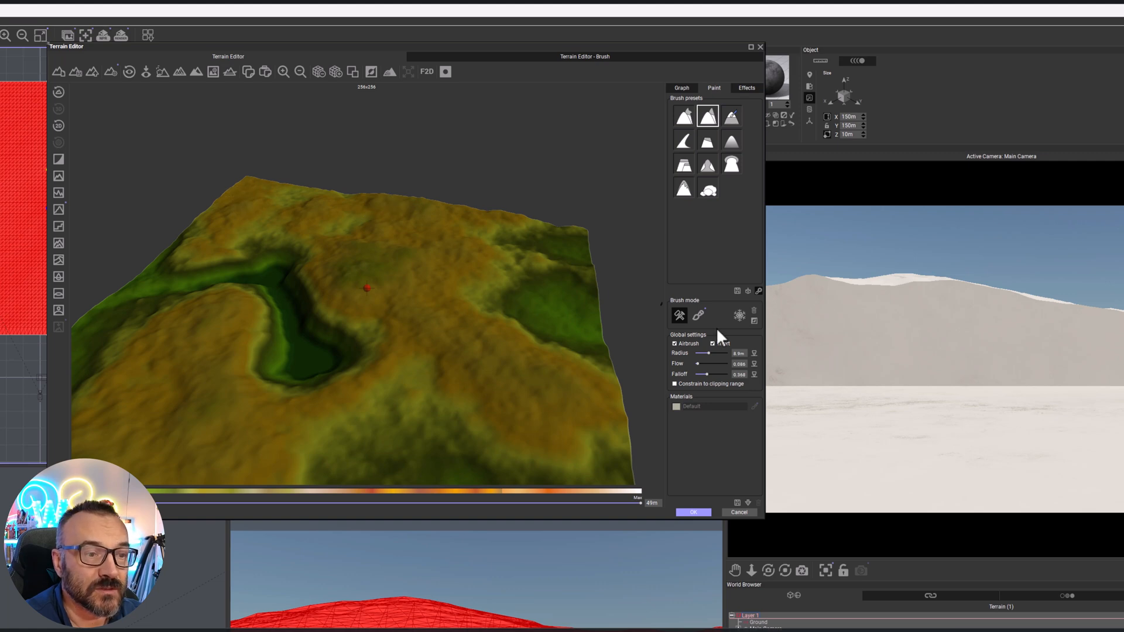
pyautogui.click(713, 343)
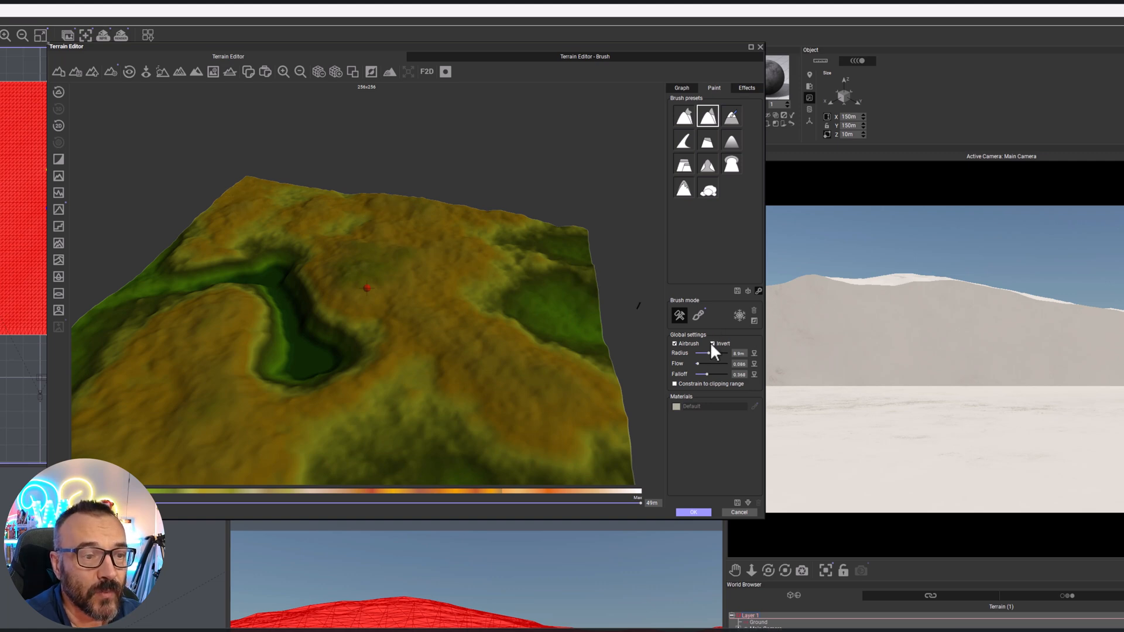
pyautogui.click(713, 344)
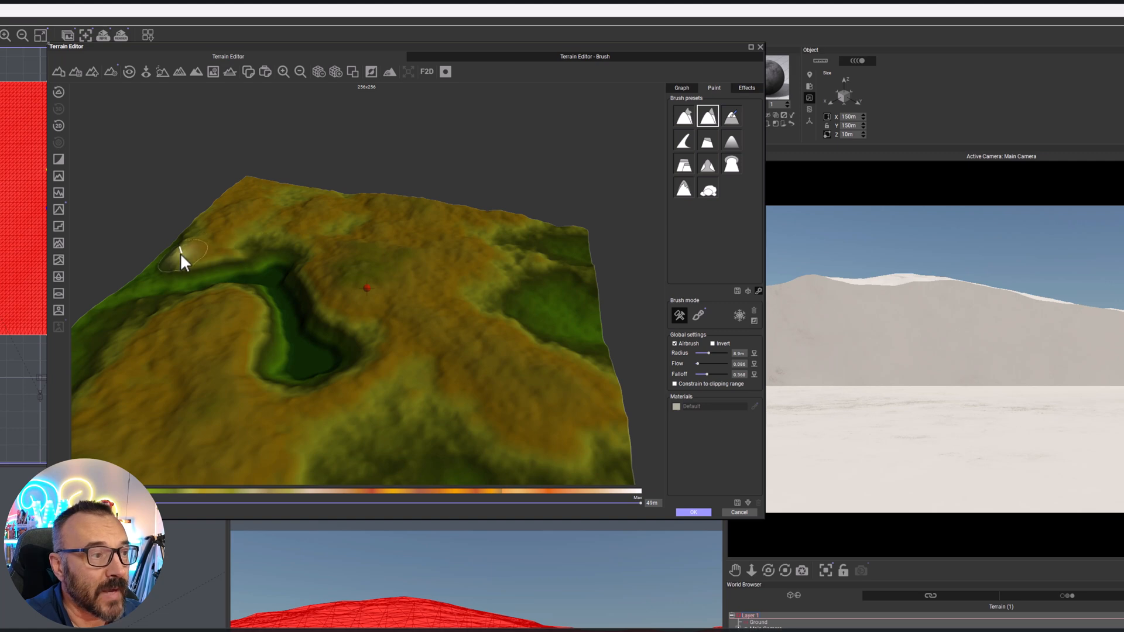
pyautogui.moveTo(239, 178); pyautogui.dragTo(388, 207)
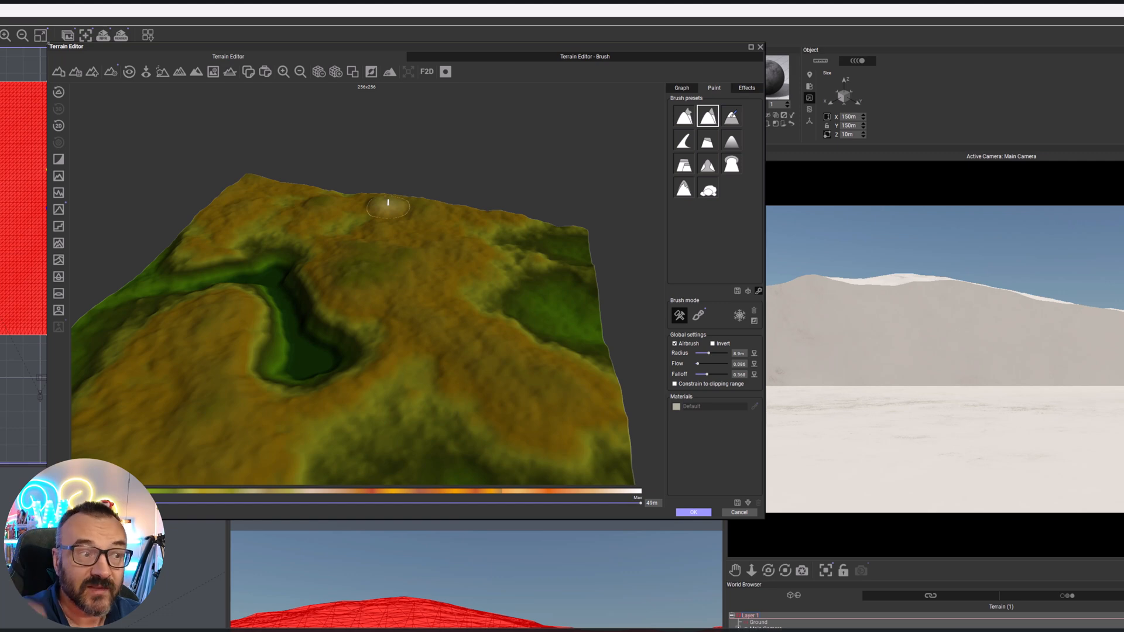
pyautogui.moveTo(395, 207)
pyautogui.mouseDown()
pyautogui.moveTo(572, 234)
pyautogui.moveTo(590, 287)
pyautogui.moveTo(558, 229)
pyautogui.mouseUp()
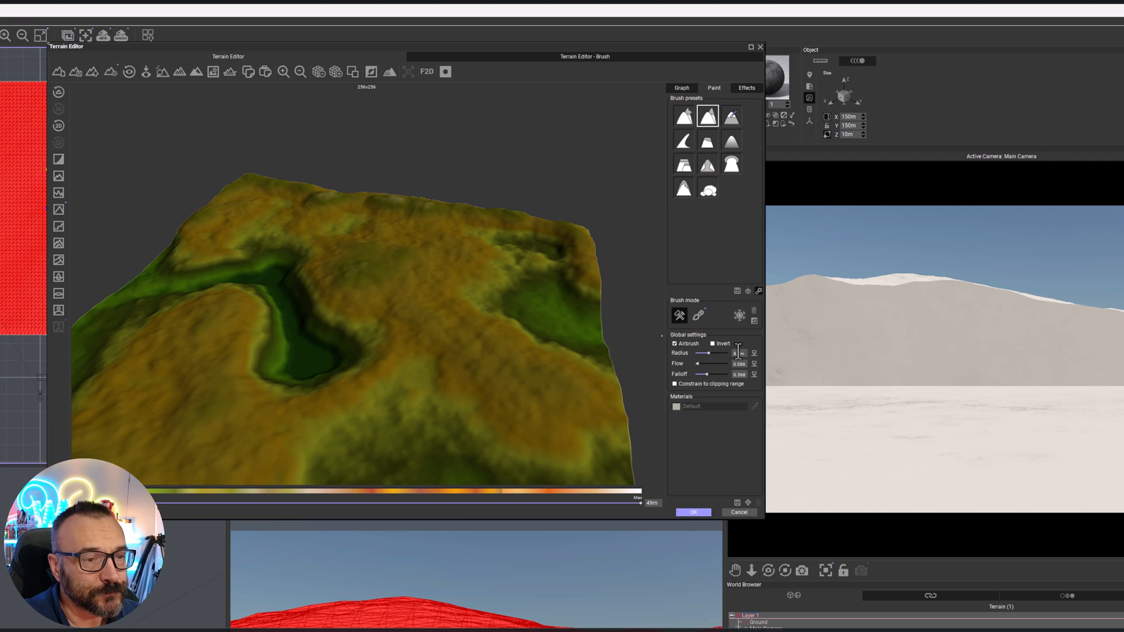
# Turn brush inversion back on, apply the sculpted terrain and deselect it in the scene
pyautogui.click(713, 344)
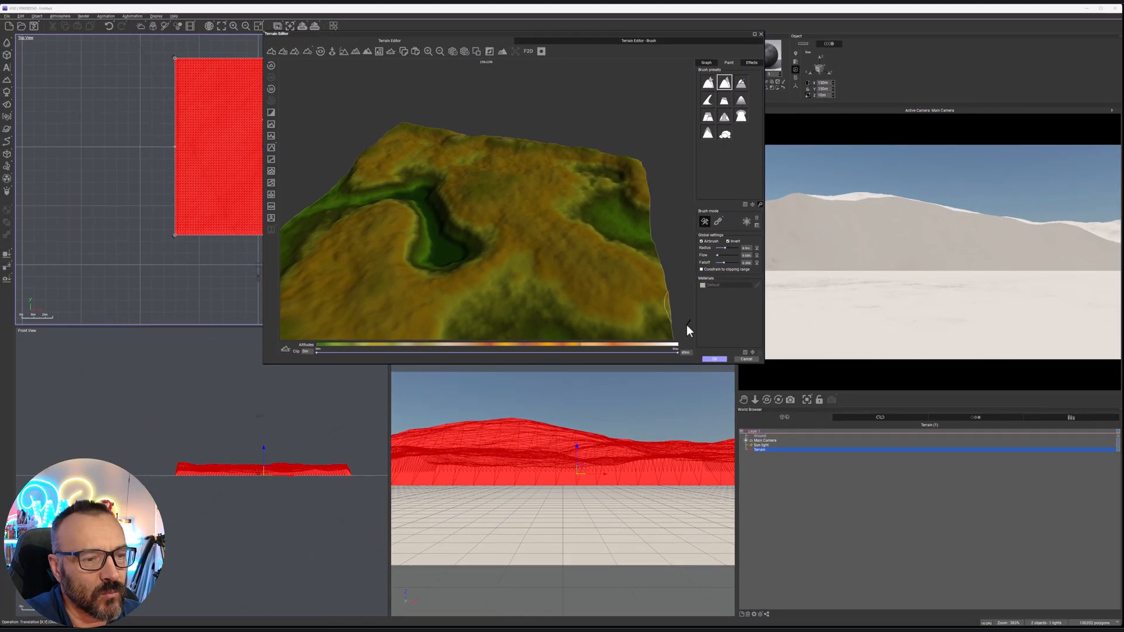
pyautogui.click(715, 359)
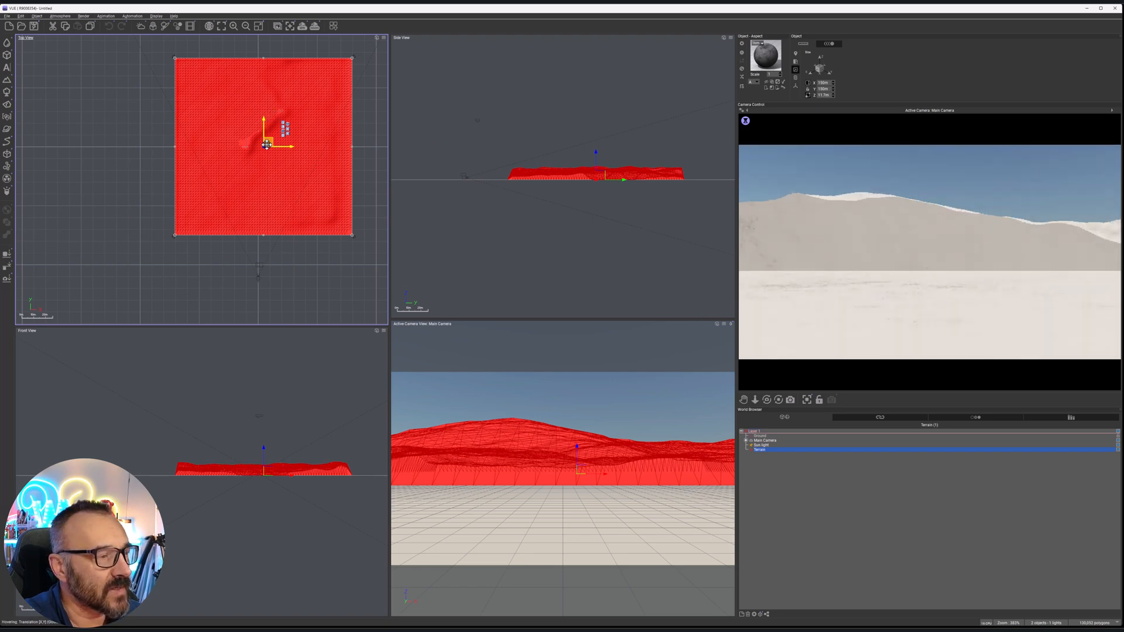
pyautogui.click(297, 279)
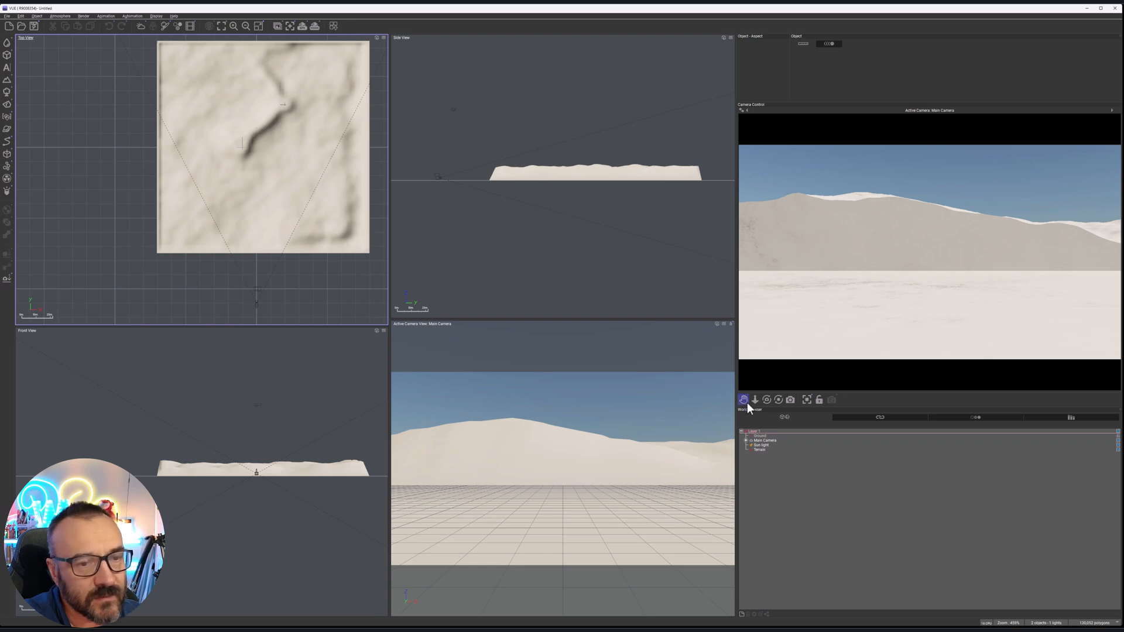
# Raise the main camera high above the scene and tilt it down towards the carved channel in the terrain
pyautogui.click(770, 441)
pyautogui.moveTo(564, 169); pyautogui.dragTo(551, 98)
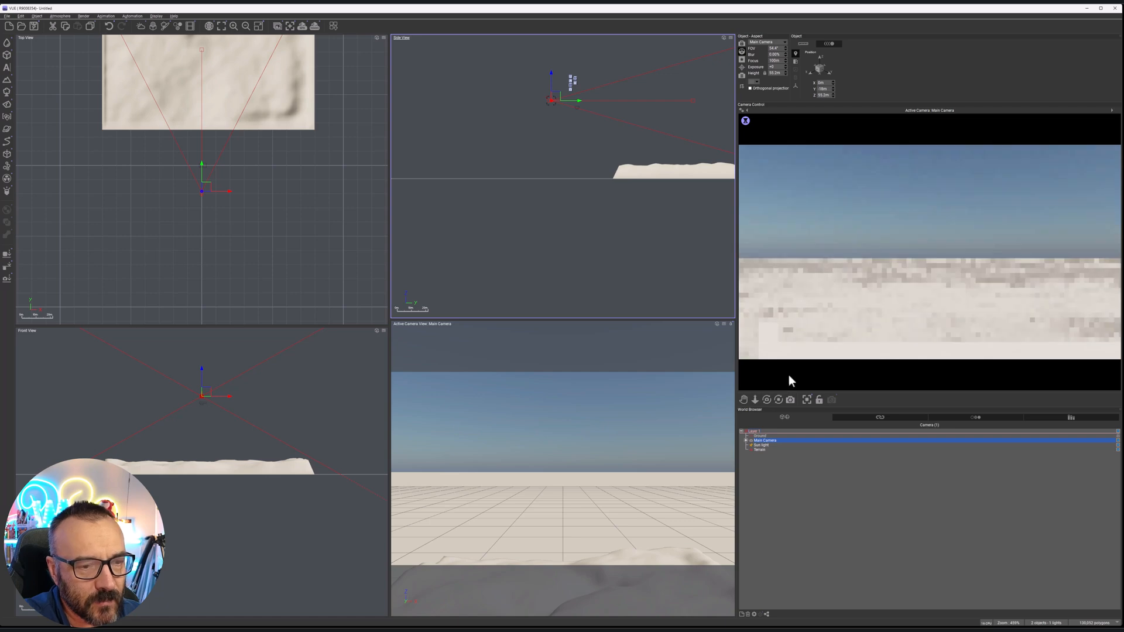
pyautogui.moveTo(767, 400); pyautogui.dragTo(767, 436)
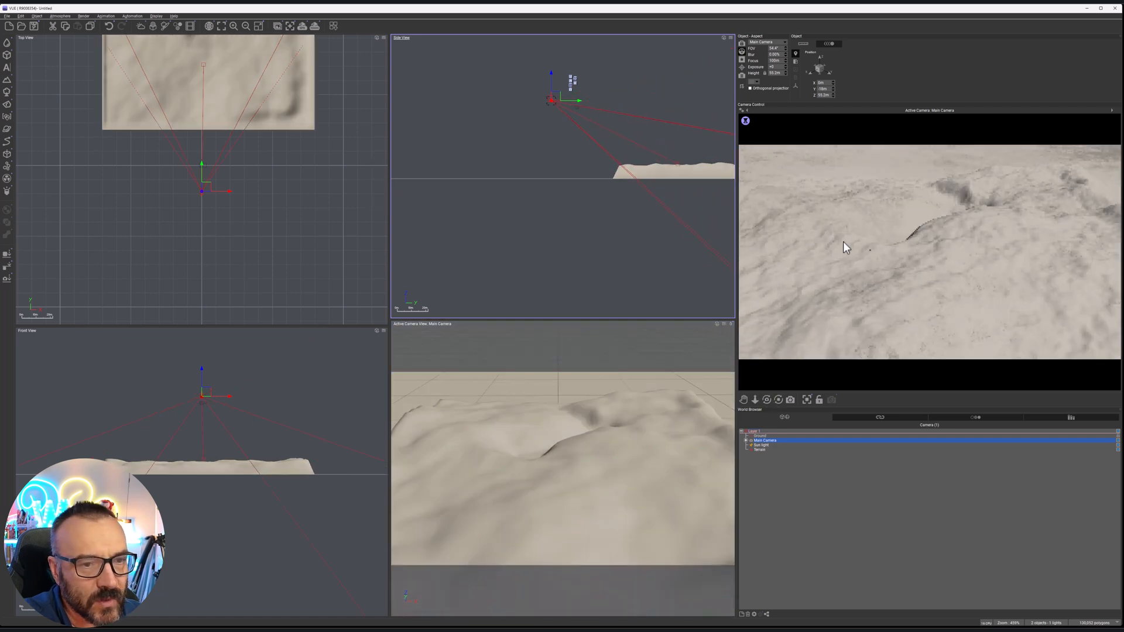
pyautogui.moveTo(258, 149); pyautogui.dragTo(303, 270, button='right')
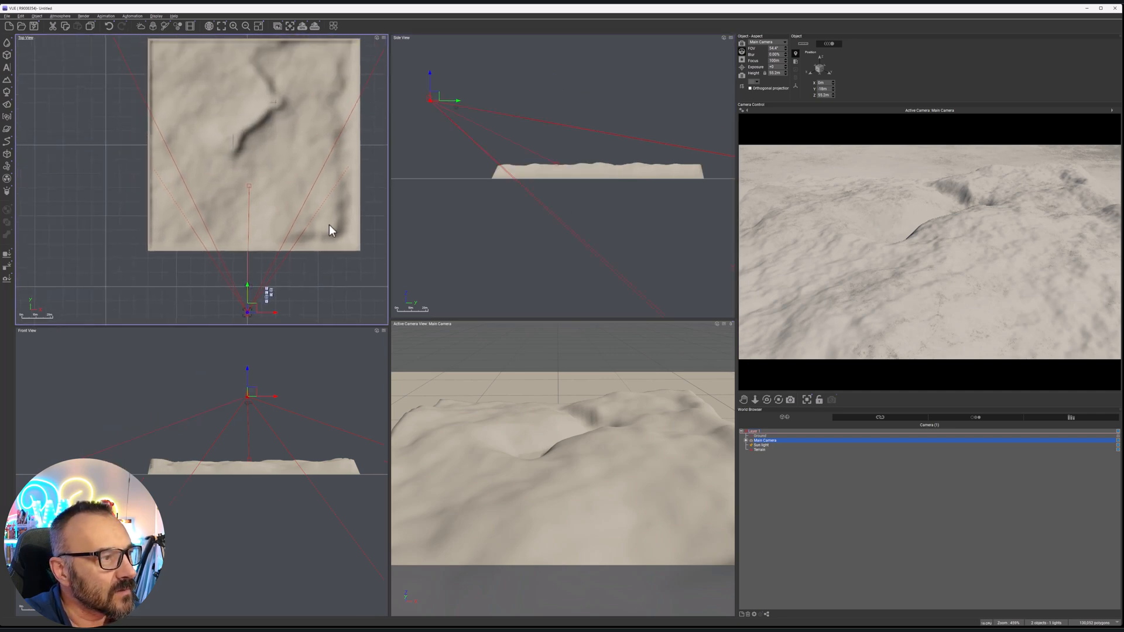
# Move the sun light low beside the terrain so a warm, sunset-like light rakes across the relief
pyautogui.click(763, 446)
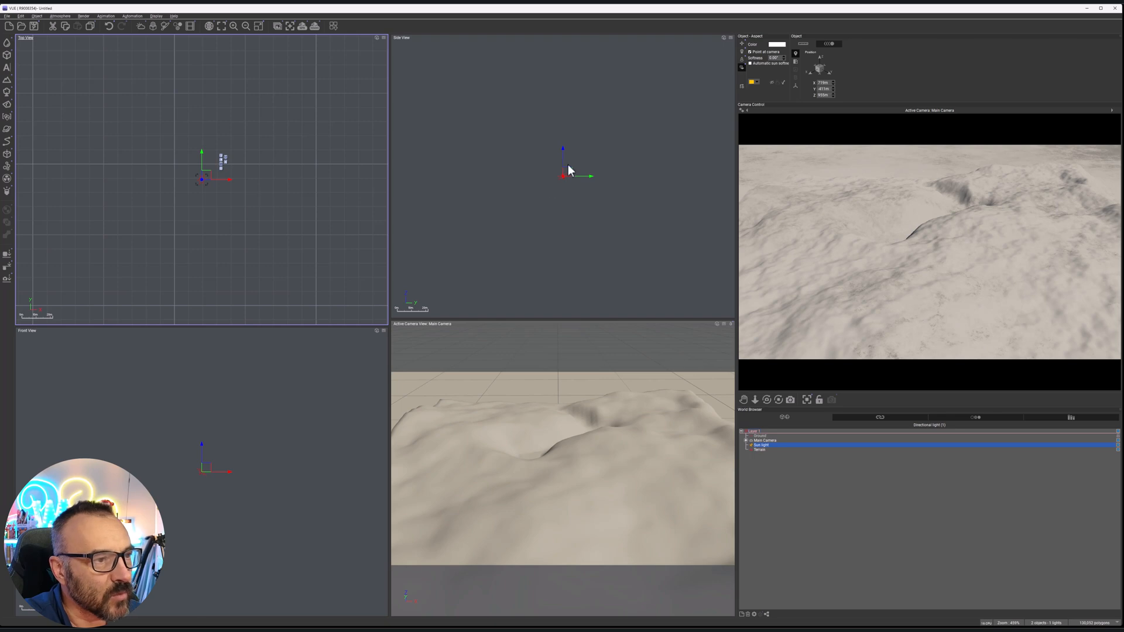
pyautogui.moveTo(561, 171); pyautogui.dragTo(563, 271)
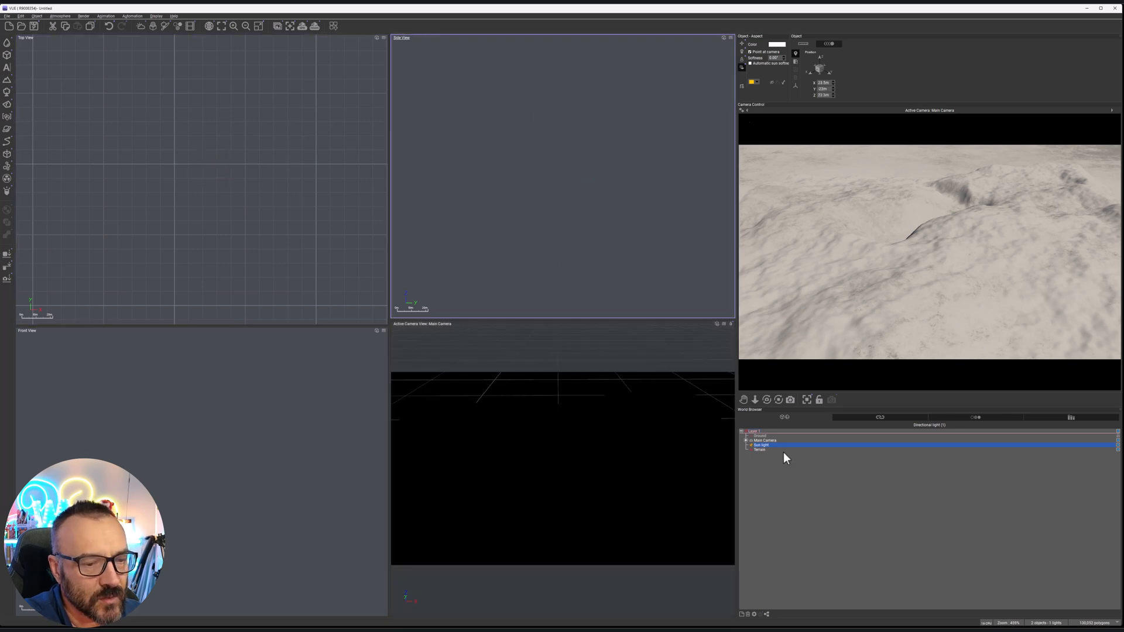
pyautogui.scroll(-8, 339, 205)
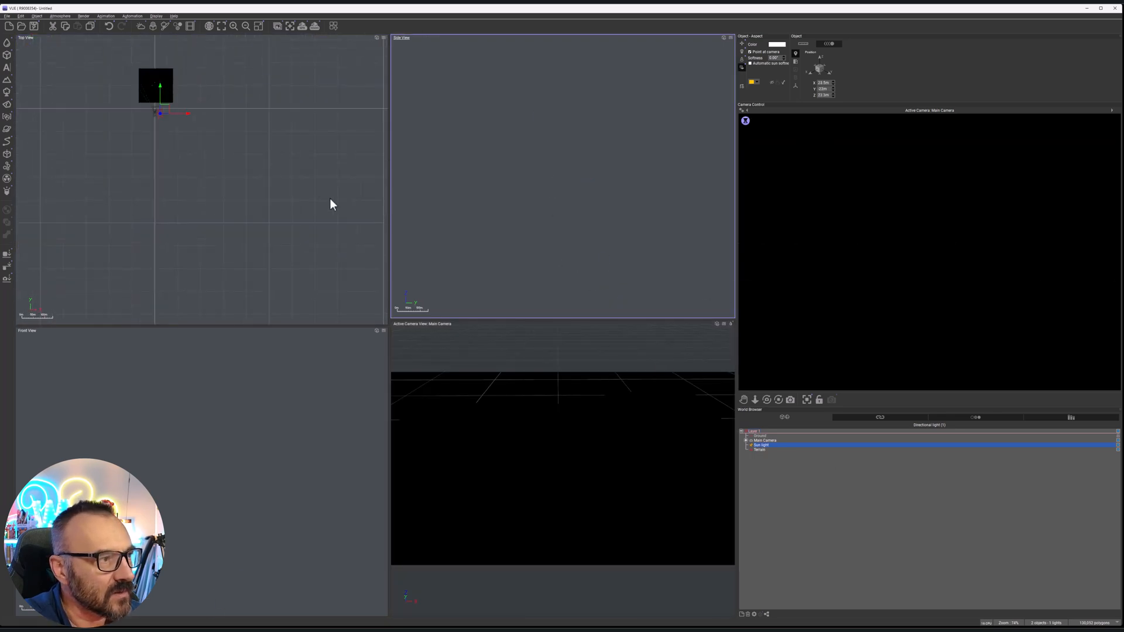
pyautogui.moveTo(161, 112); pyautogui.dragTo(193, 108)
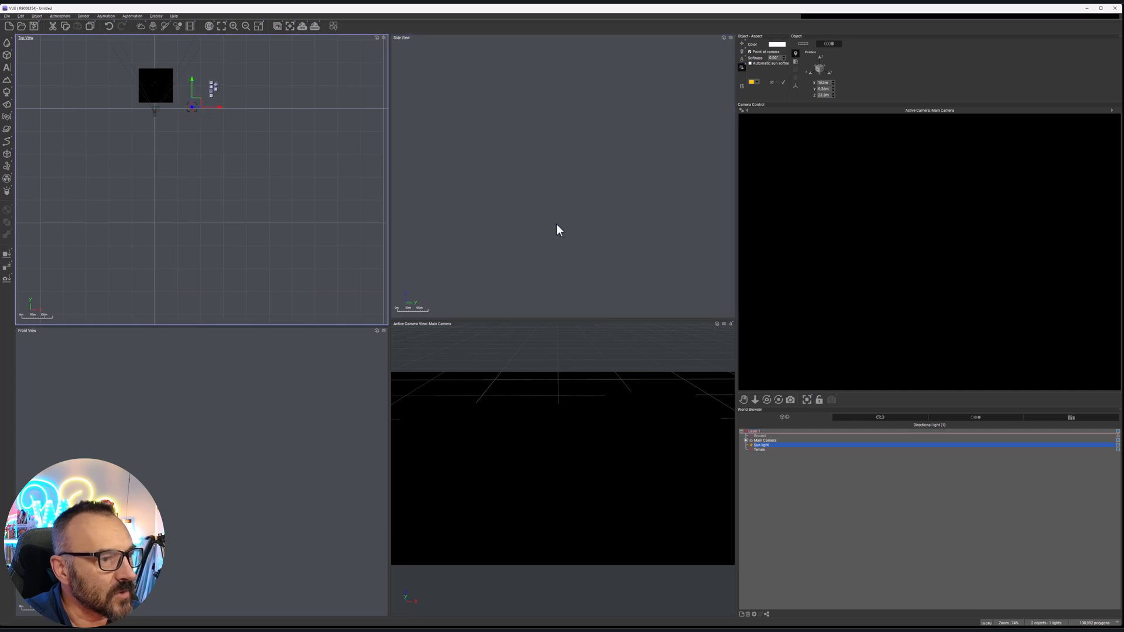
pyautogui.scroll(-4, 579, 229)
pyautogui.moveTo(610, 291); pyautogui.dragTo(617, 297)
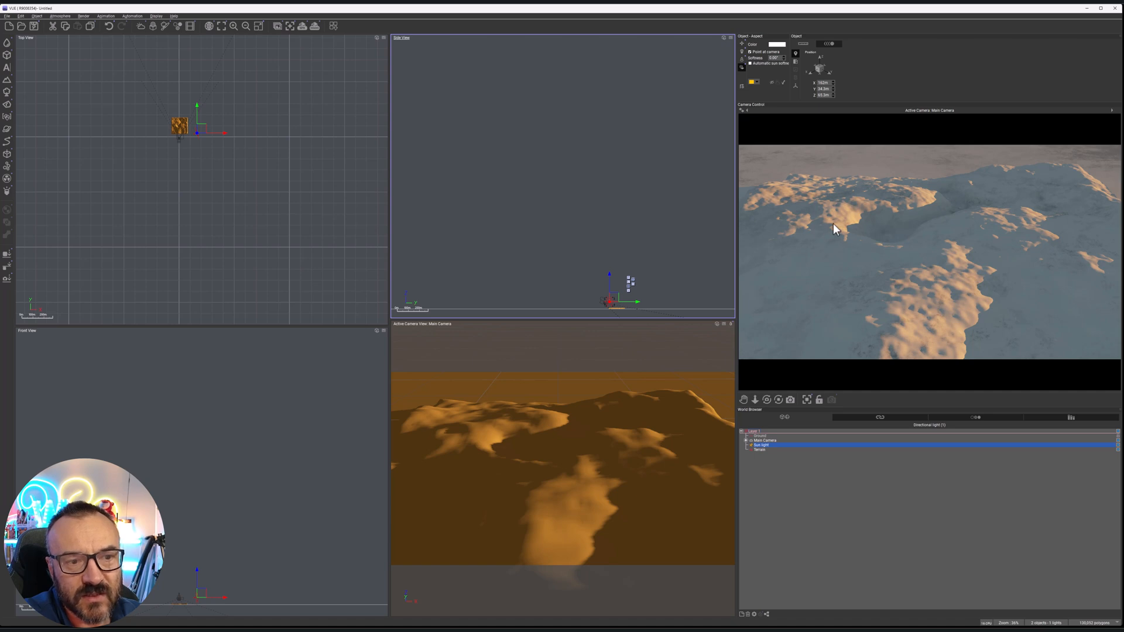
# Select the terrain and rotate it in the top view to find a better orientation of the basin towards the camera
pyautogui.scroll(5, 196, 159)
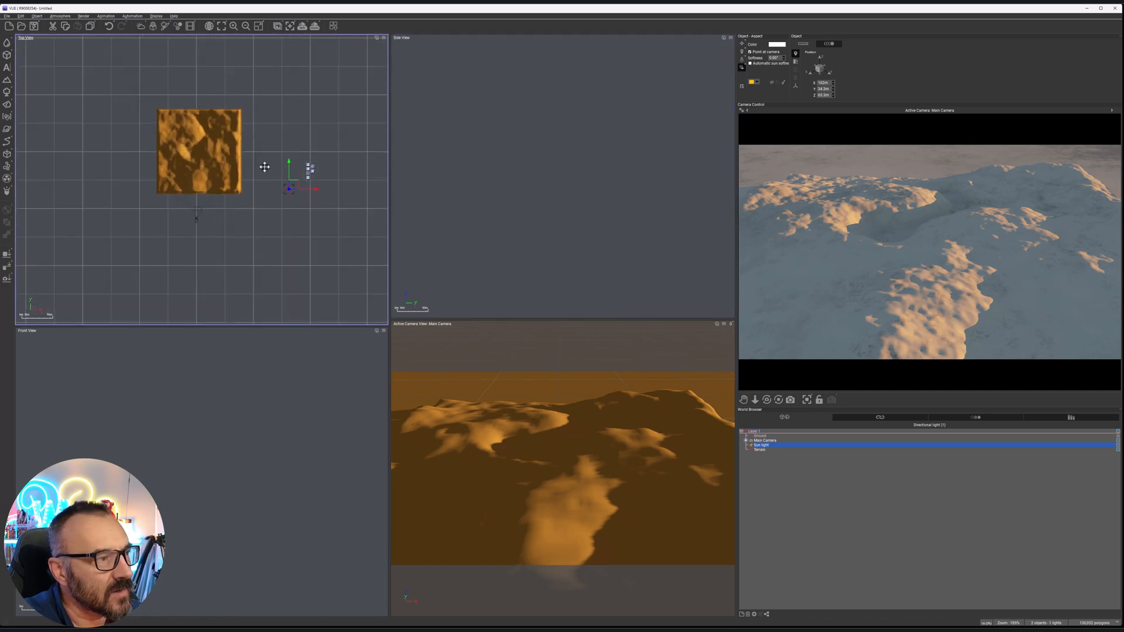
pyautogui.click(211, 157)
pyautogui.moveTo(248, 201); pyautogui.dragTo(250, 103)
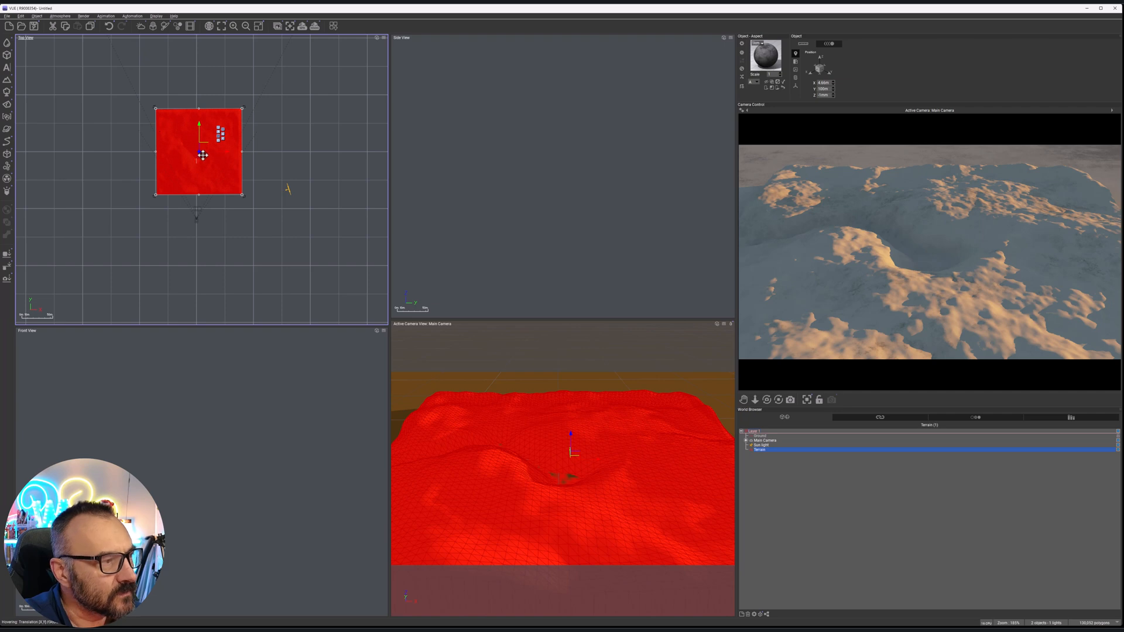
pyautogui.moveTo(246, 195); pyautogui.dragTo(238, 112)
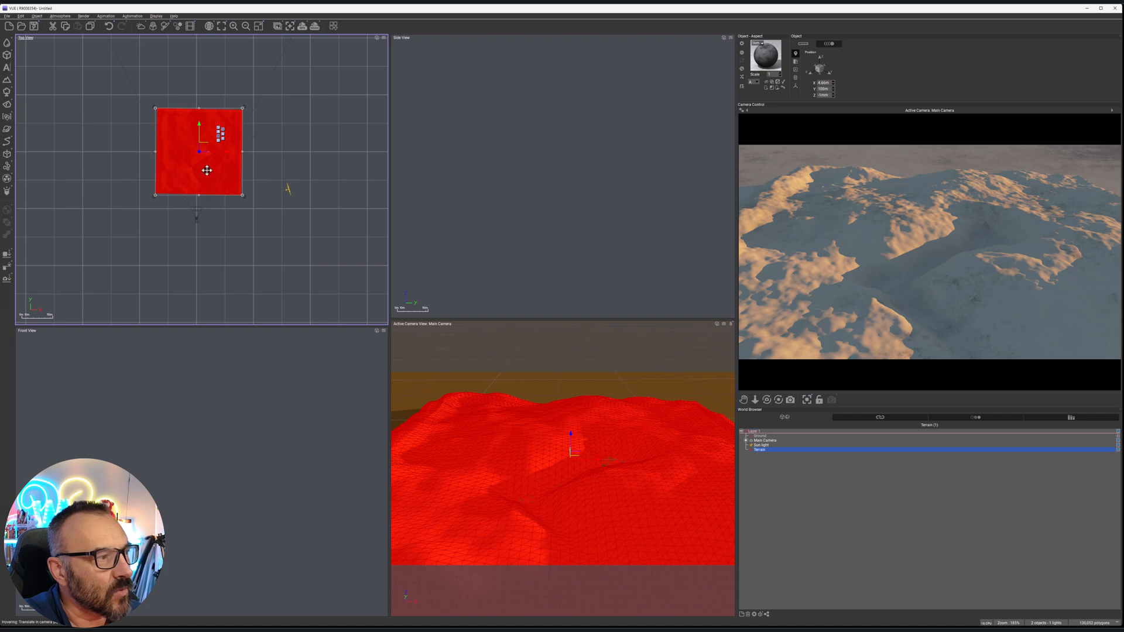
pyautogui.moveTo(244, 196); pyautogui.dragTo(166, 191)
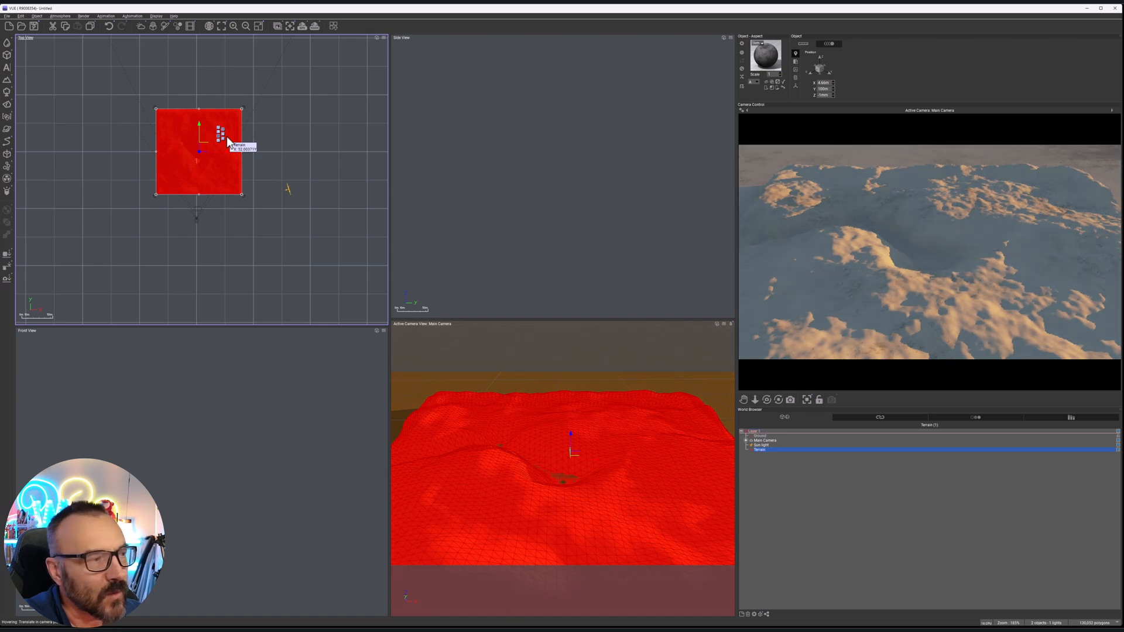
pyautogui.scroll(3, 229, 144)
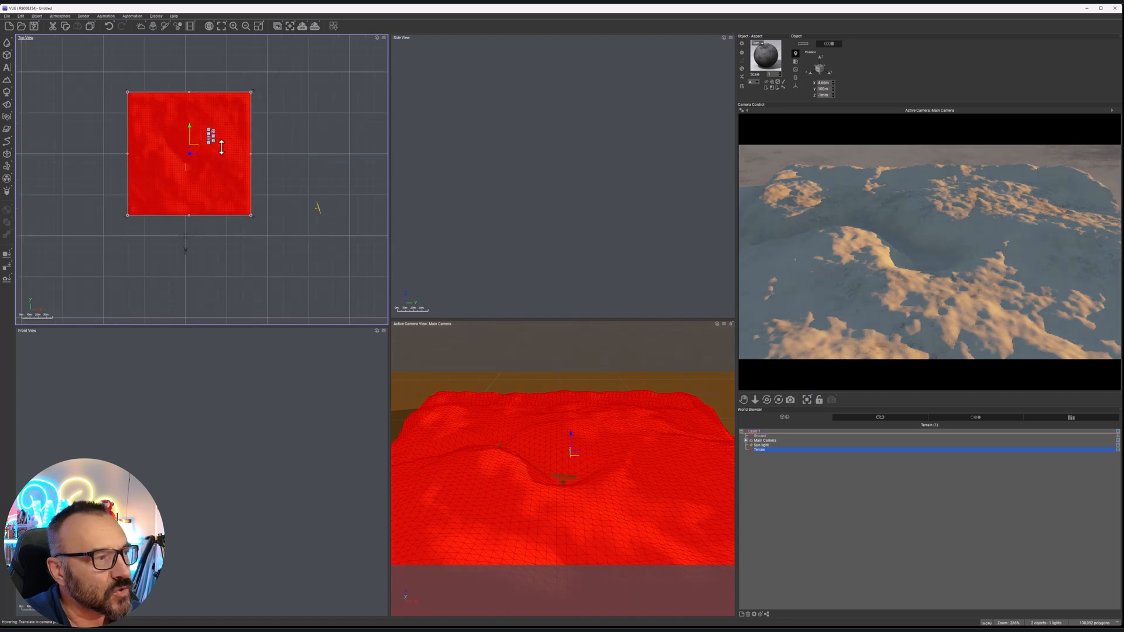
pyautogui.rightClick(939, 209)
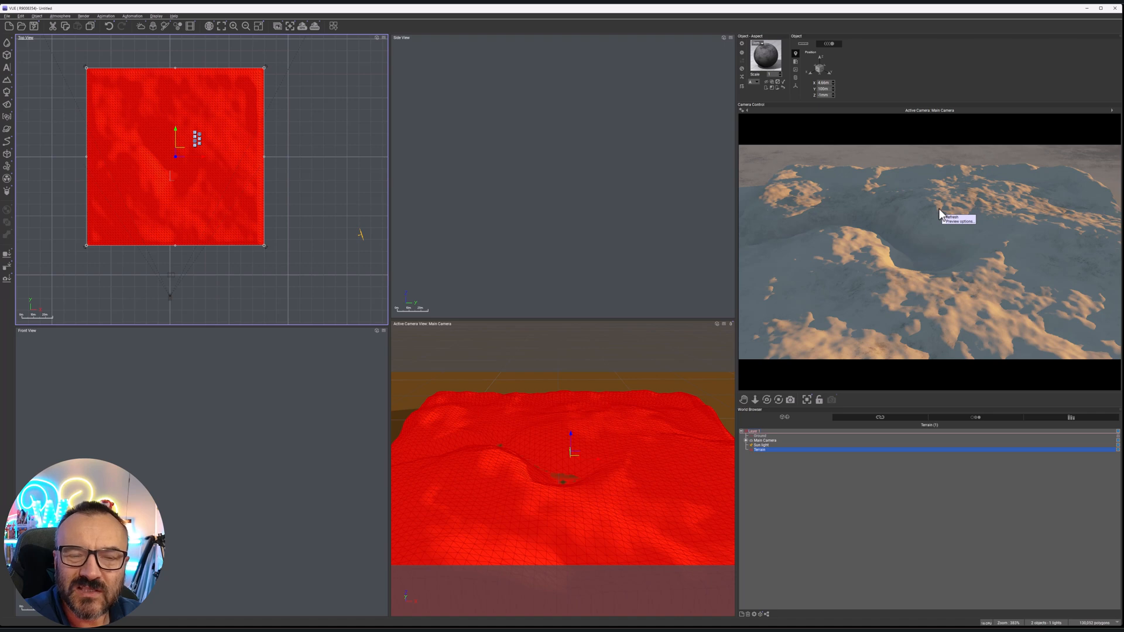
pyautogui.click(838, 166)
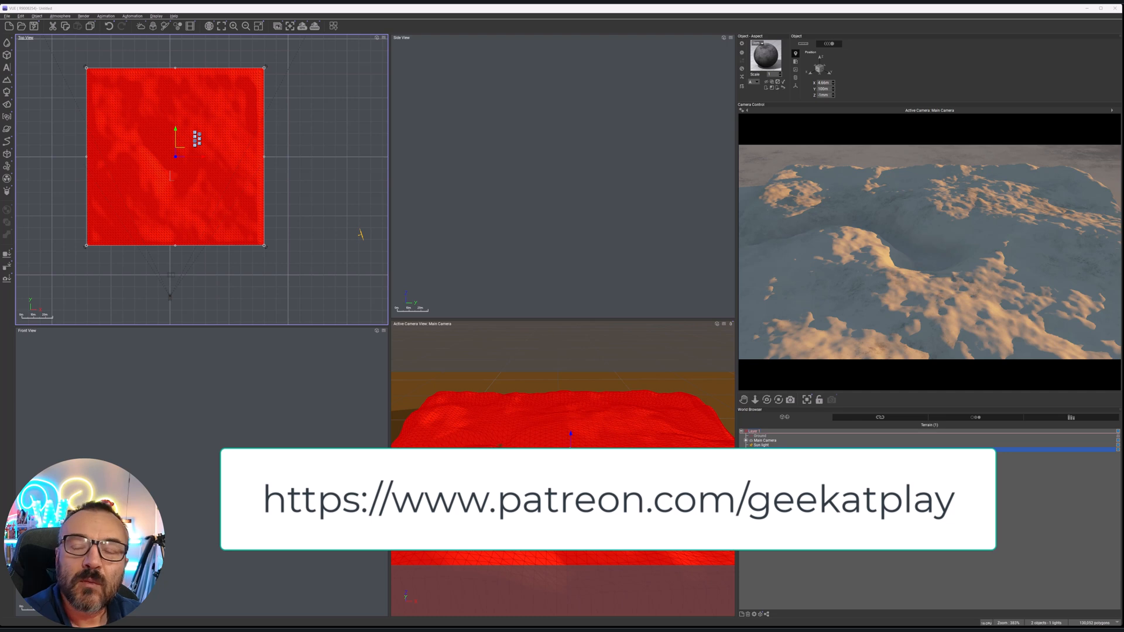
pyautogui.click(694, 211)
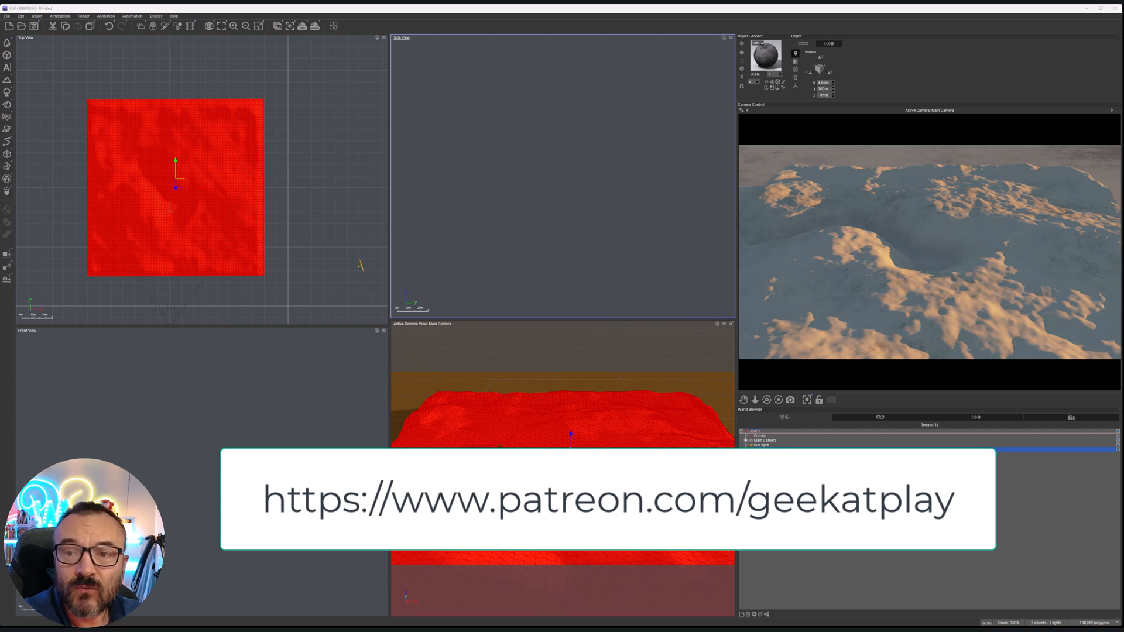
pyautogui.click(474, 134)
# Bring the house model into the scene and place it at an angle on the terrain beside the carved basin
pyautogui.click(176, 164)
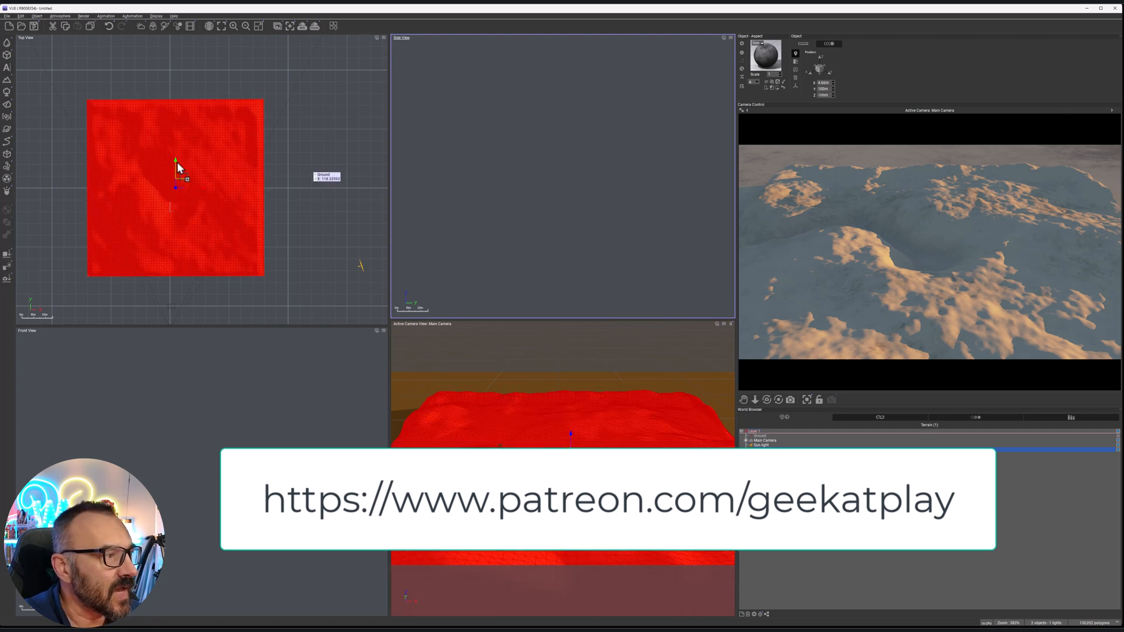
pyautogui.hotkey('ctrl', 'z')
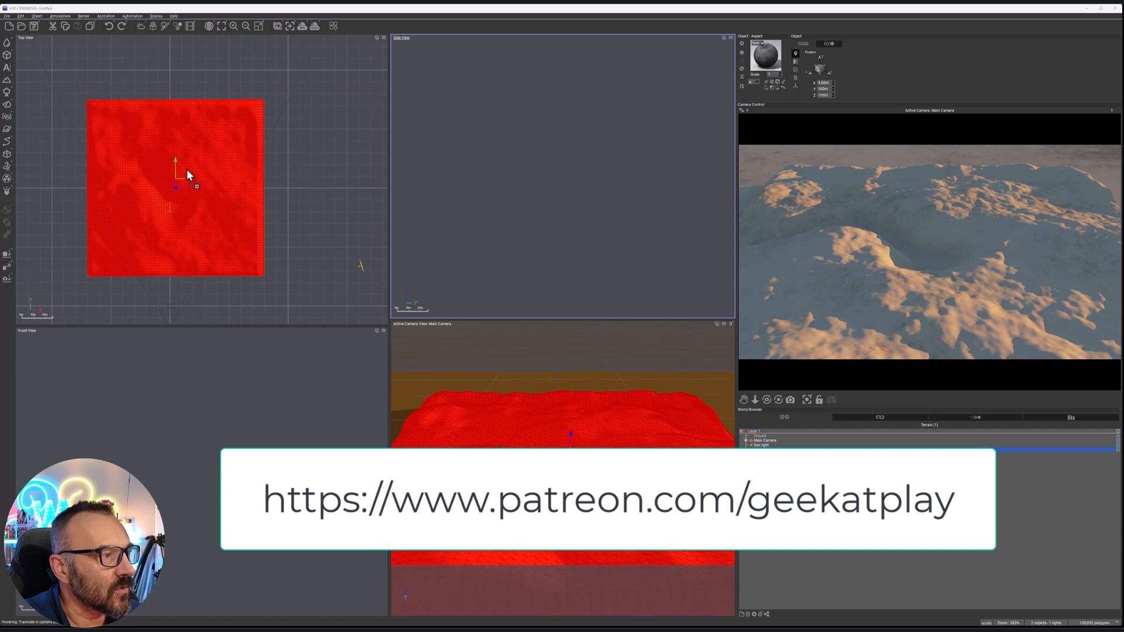
pyautogui.scroll(7, 185, 172)
pyautogui.moveTo(197, 147); pyautogui.dragTo(182, 169)
# Lift the house and drop it onto the terrain surface, shifting it onto the higher ground behind the basin
pyautogui.click(574, 233)
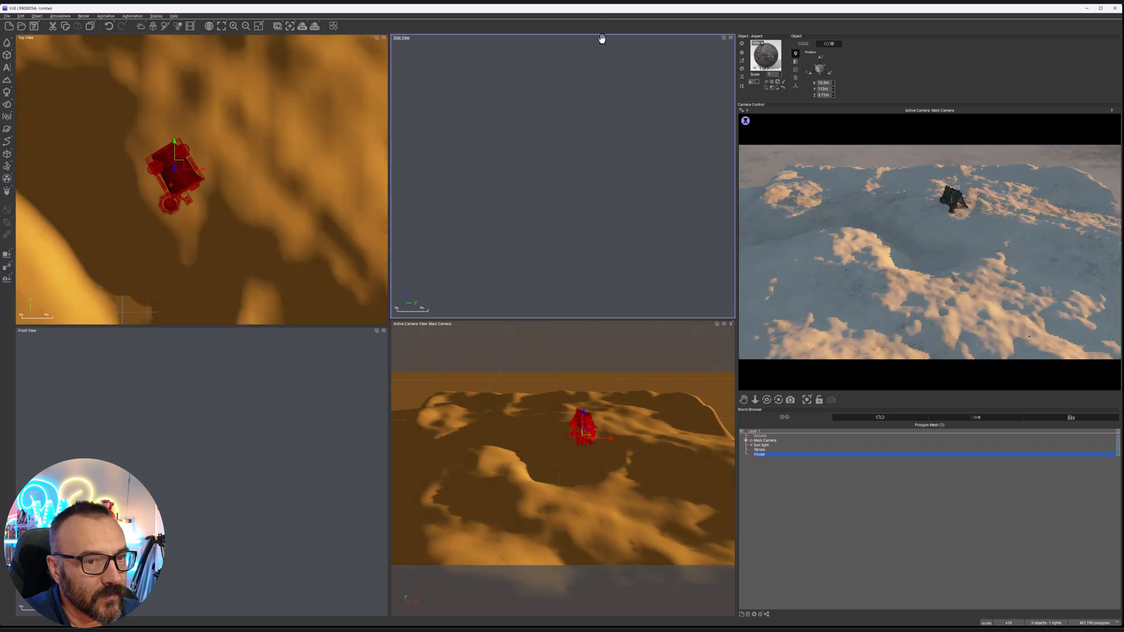
pyautogui.scroll(-7, 585, 168)
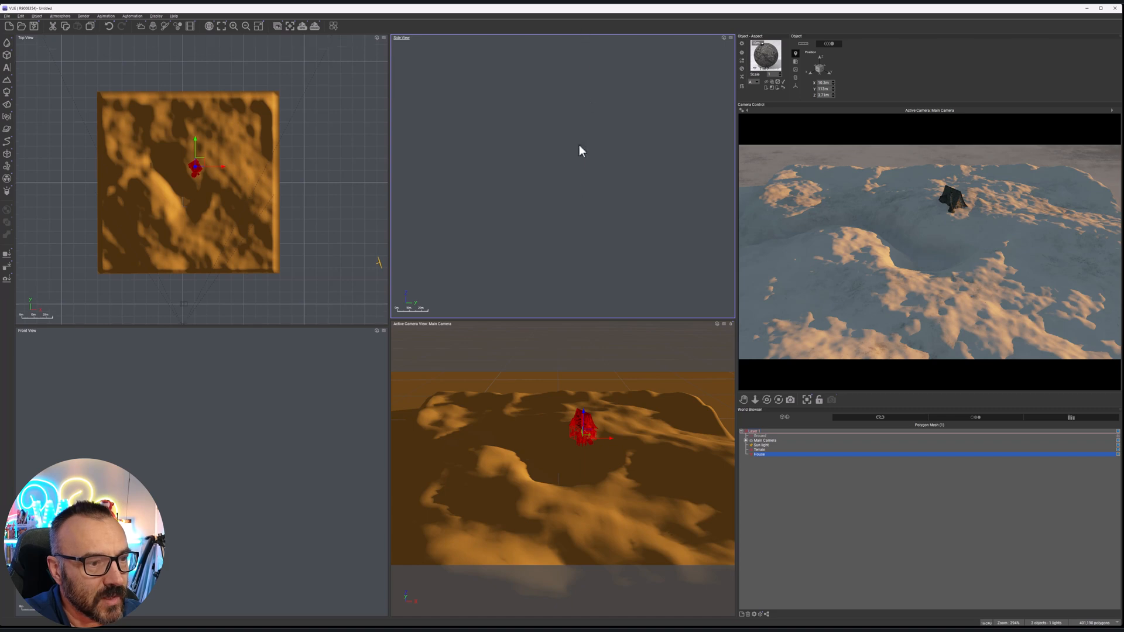
pyautogui.scroll(-10, 575, 181)
pyautogui.scroll(15, 564, 300)
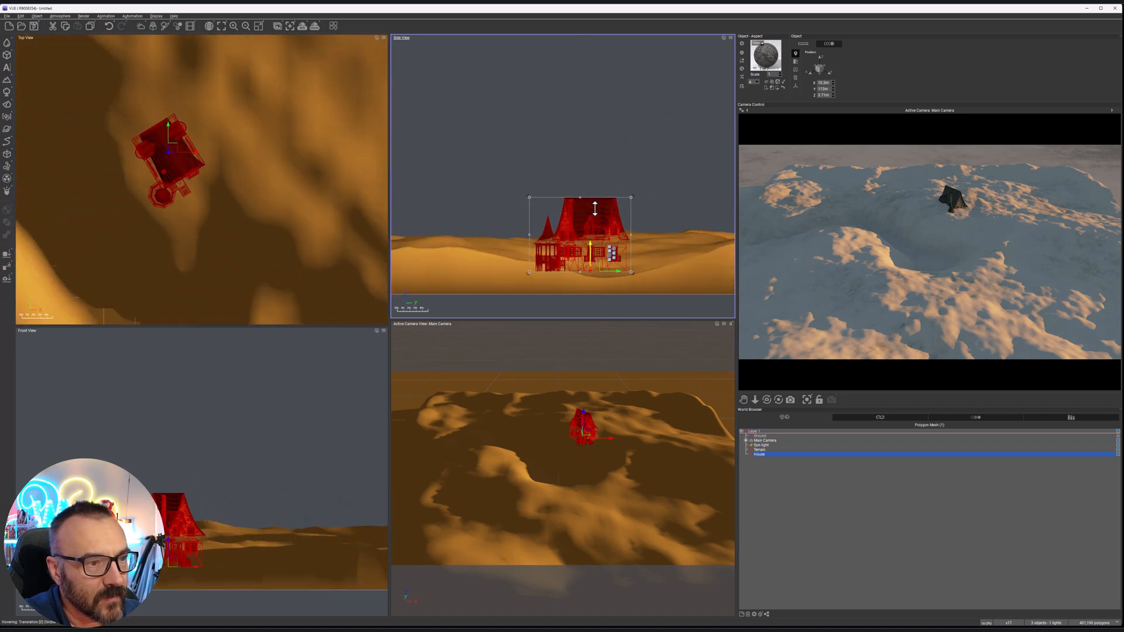
pyautogui.moveTo(592, 246); pyautogui.dragTo(584, 188)
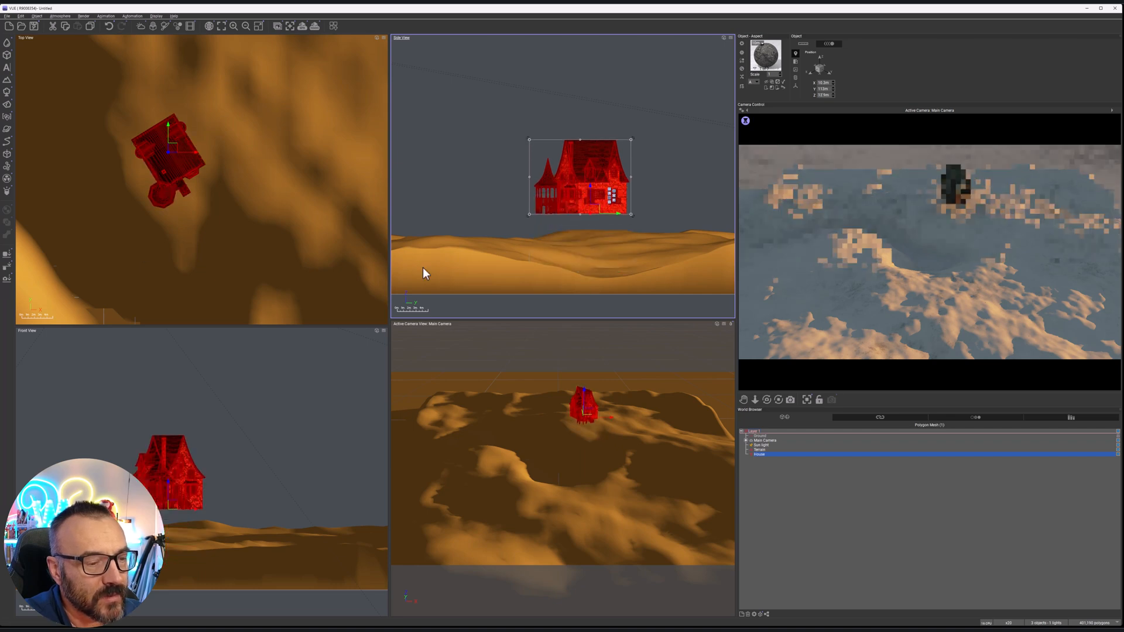
pyautogui.click(6, 255)
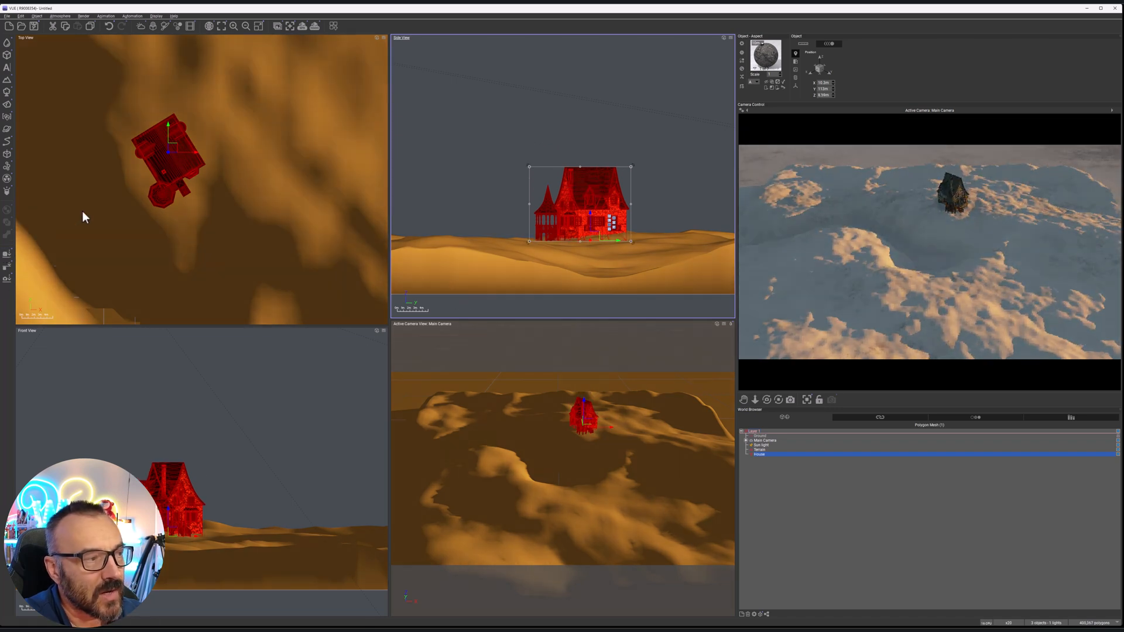
pyautogui.moveTo(258, 194); pyautogui.dragTo(307, 235, button='middle')
pyautogui.moveTo(224, 187); pyautogui.dragTo(252, 118)
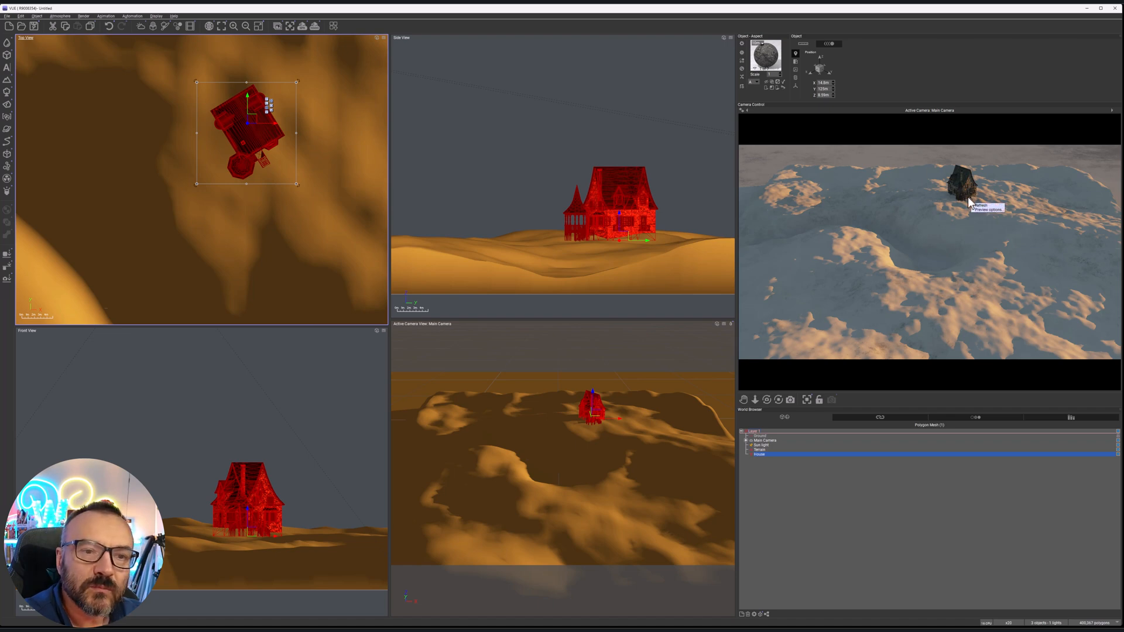
# Reopen the terrain in an enlarged Terrain Editor and display the surrounding scene with the house in its preview
pyautogui.click(319, 270)
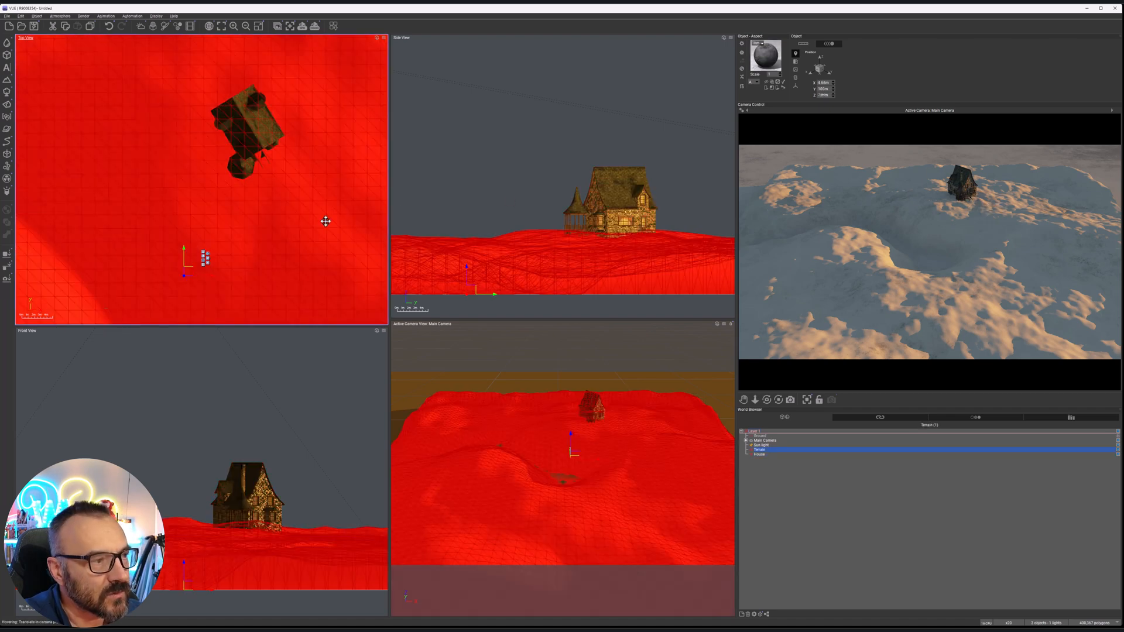
pyautogui.doubleClick(315, 231)
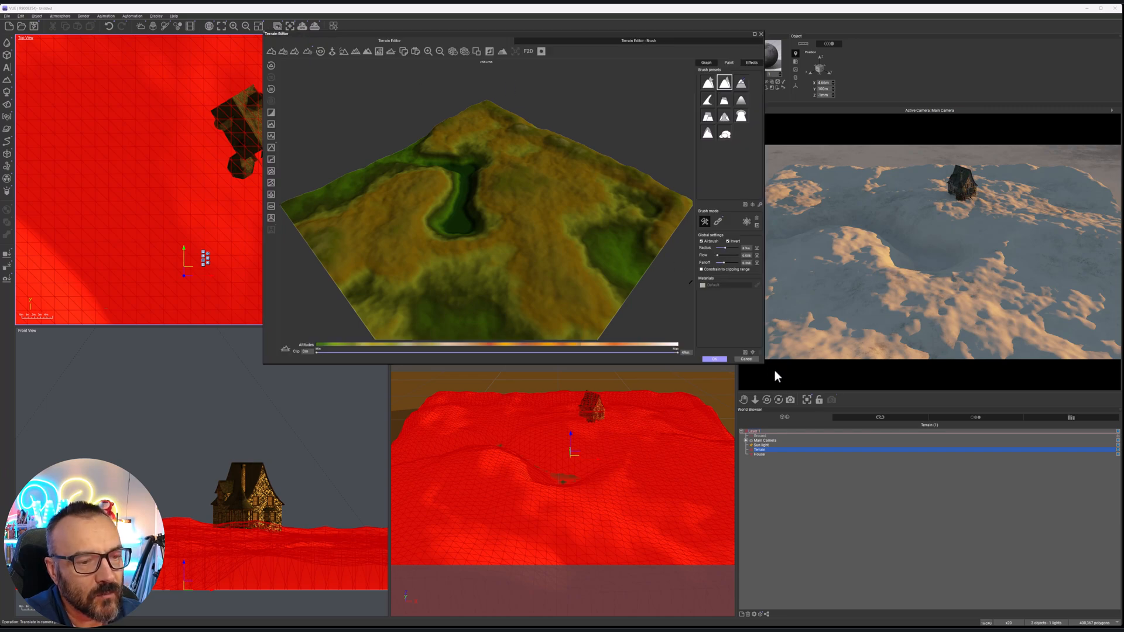
pyautogui.moveTo(765, 364); pyautogui.dragTo(825, 441)
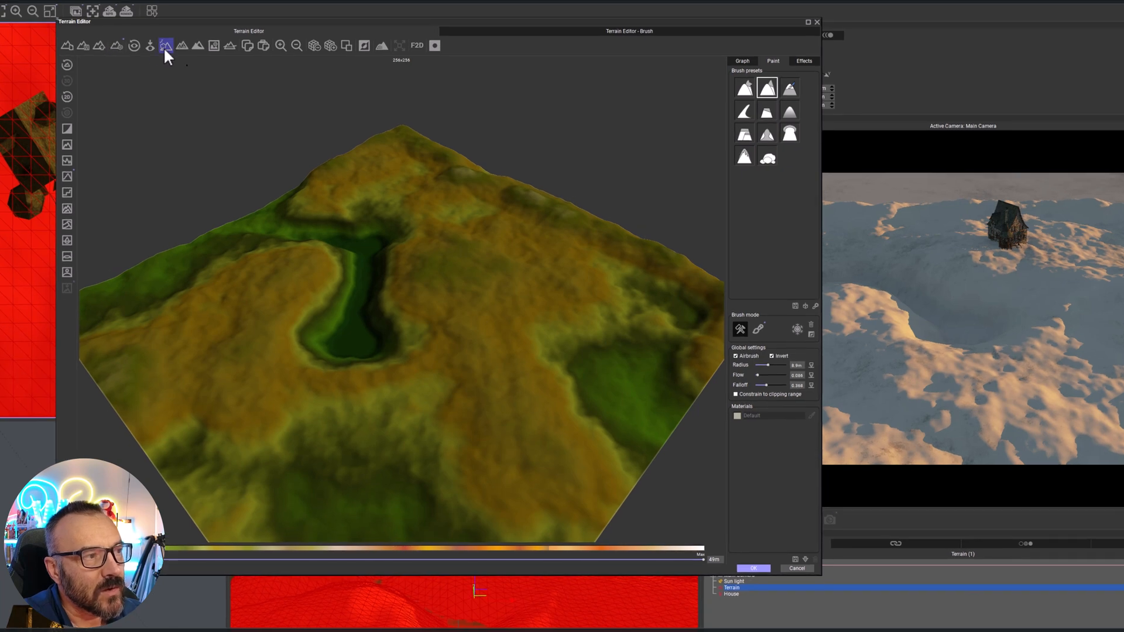
pyautogui.click(165, 47)
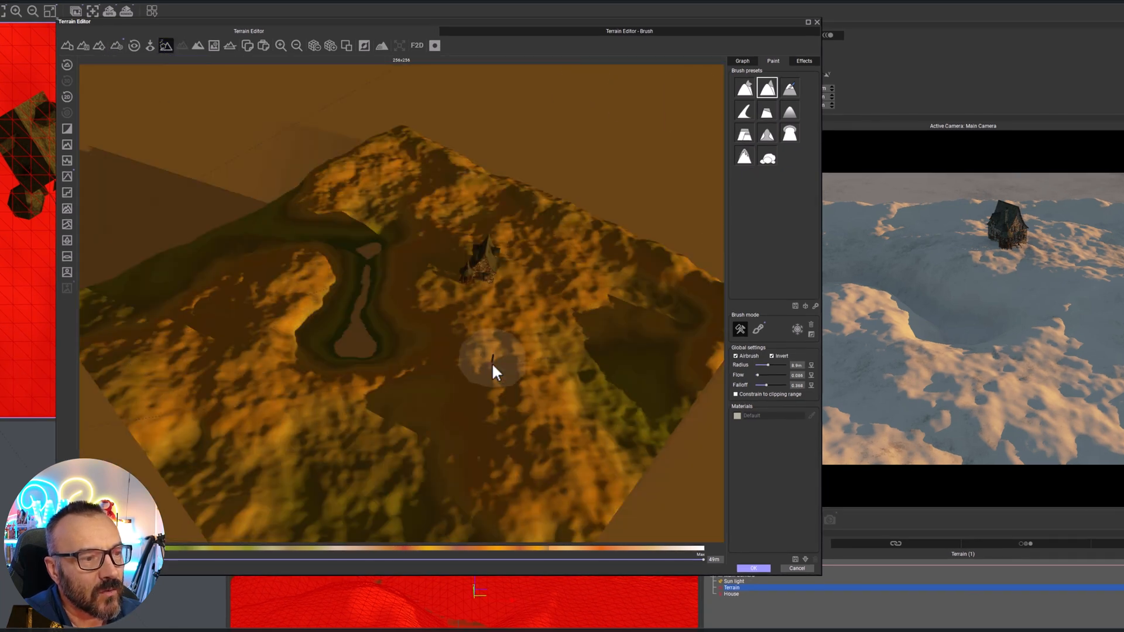
# Examine how the house sits on the ground from several sides in the editor and enable a further display option
pyautogui.scroll(4, 477, 323)
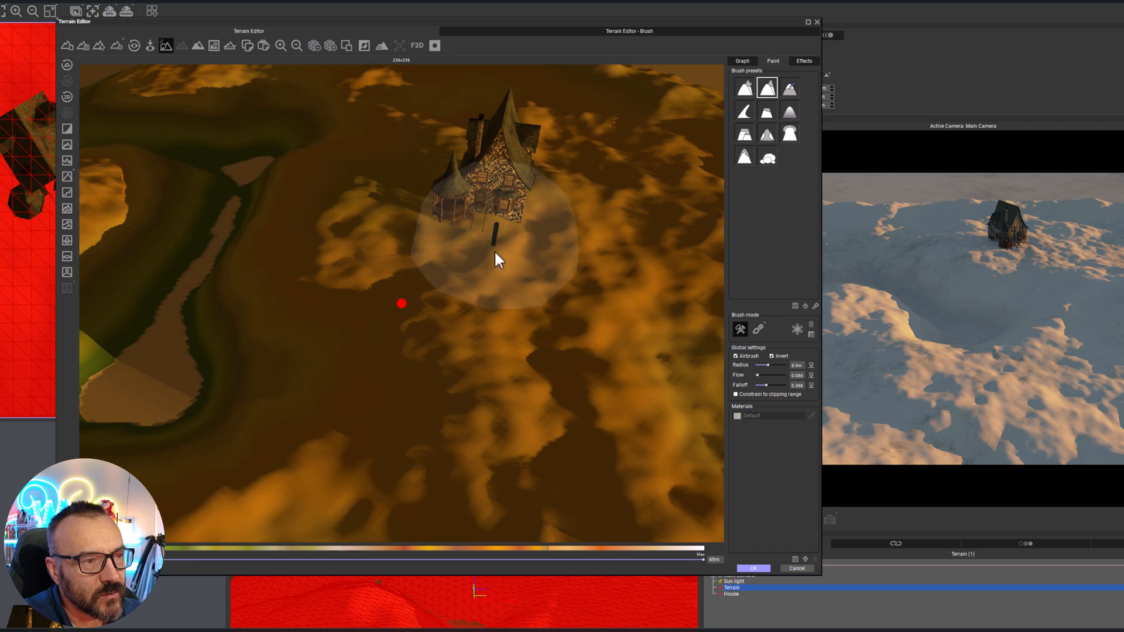
pyautogui.moveTo(430, 298); pyautogui.dragTo(223, 261, button='right')
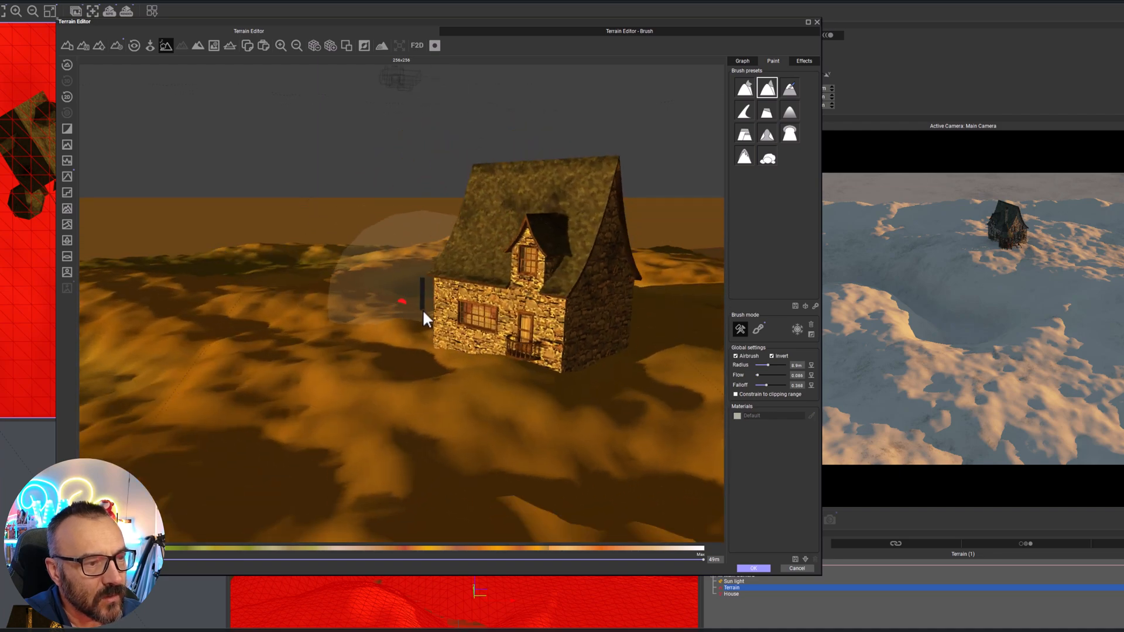
pyautogui.scroll(3, 391, 331)
pyautogui.moveTo(391, 332); pyautogui.dragTo(422, 258, button='right')
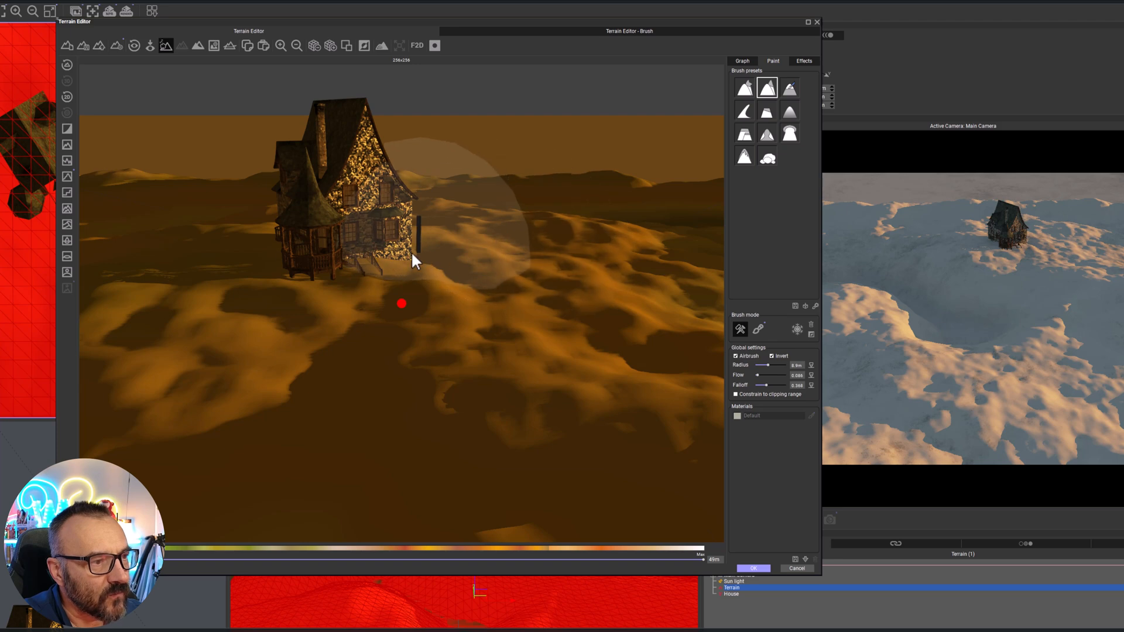
pyautogui.click(230, 45)
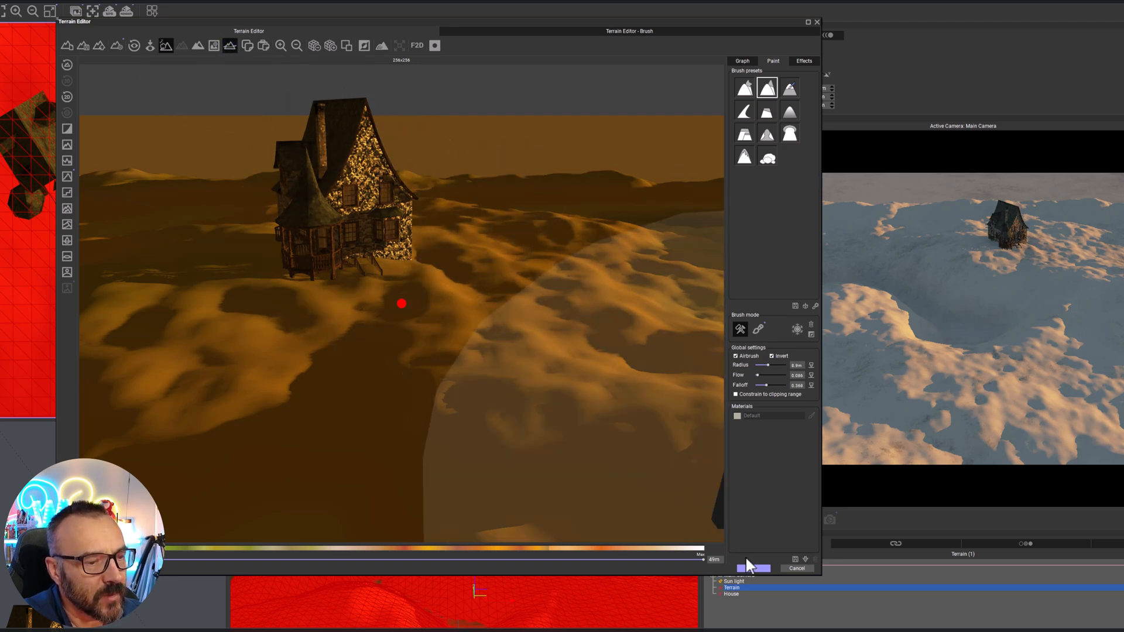
# Narrow the terrain's clipping range by excluding the lowest altitudes and lowering the upper limit to 15 m
pyautogui.moveTo(701, 557); pyautogui.dragTo(318, 559)
pyautogui.moveTo(169, 560); pyautogui.dragTo(237, 562)
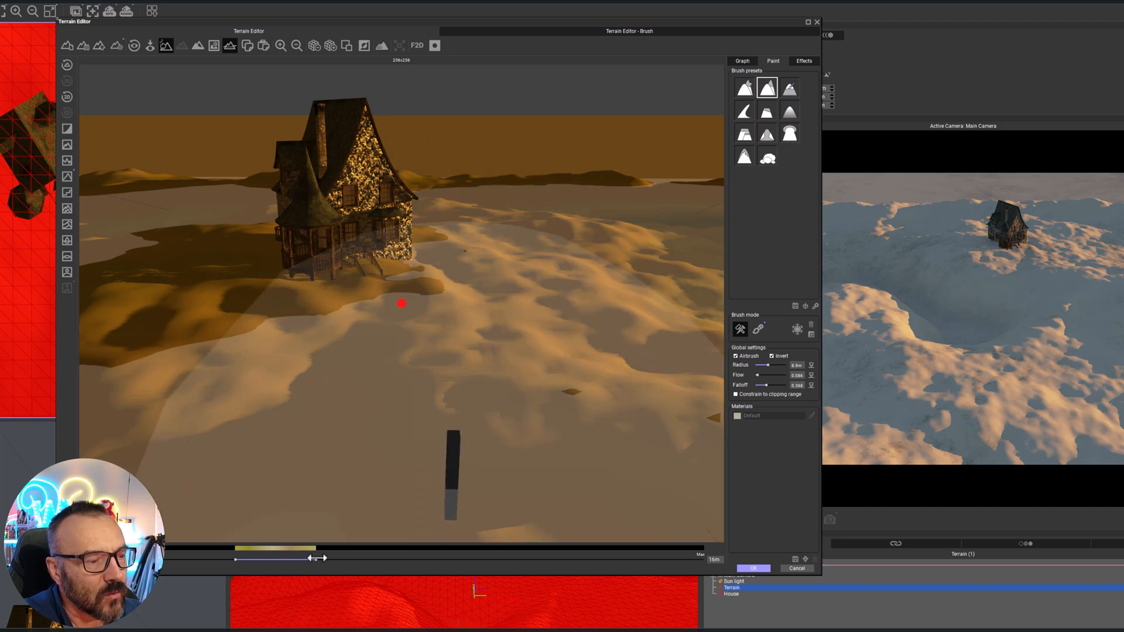
pyautogui.moveTo(319, 560); pyautogui.dragTo(248, 562)
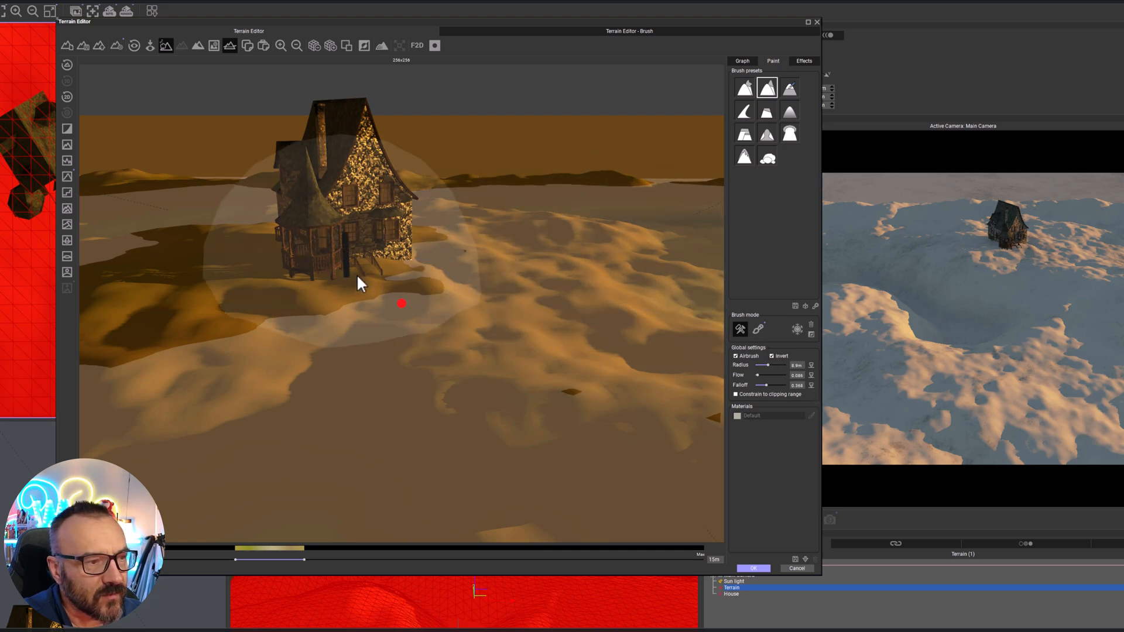
# Constrain the inverted brush to the clipping range and lower the ground around the base of the house
pyautogui.moveTo(374, 265); pyautogui.dragTo(388, 256)
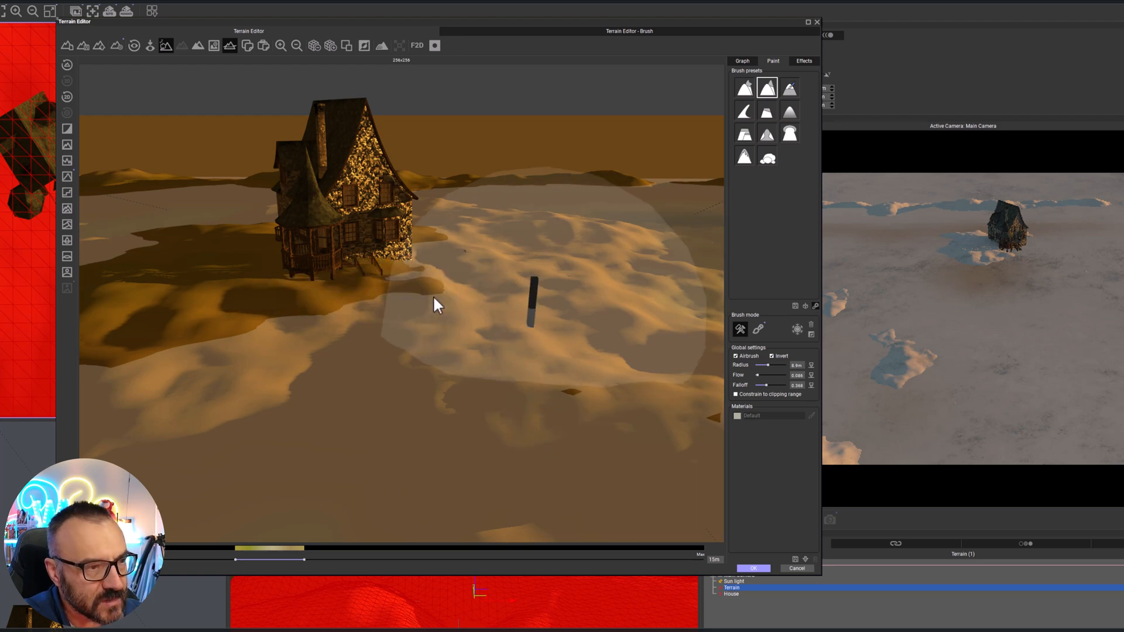
pyautogui.click(735, 394)
pyautogui.moveTo(398, 274)
pyautogui.mouseDown()
pyautogui.moveTo(385, 257)
pyautogui.moveTo(429, 244)
pyautogui.moveTo(406, 268)
pyautogui.moveTo(440, 279)
pyautogui.mouseUp()
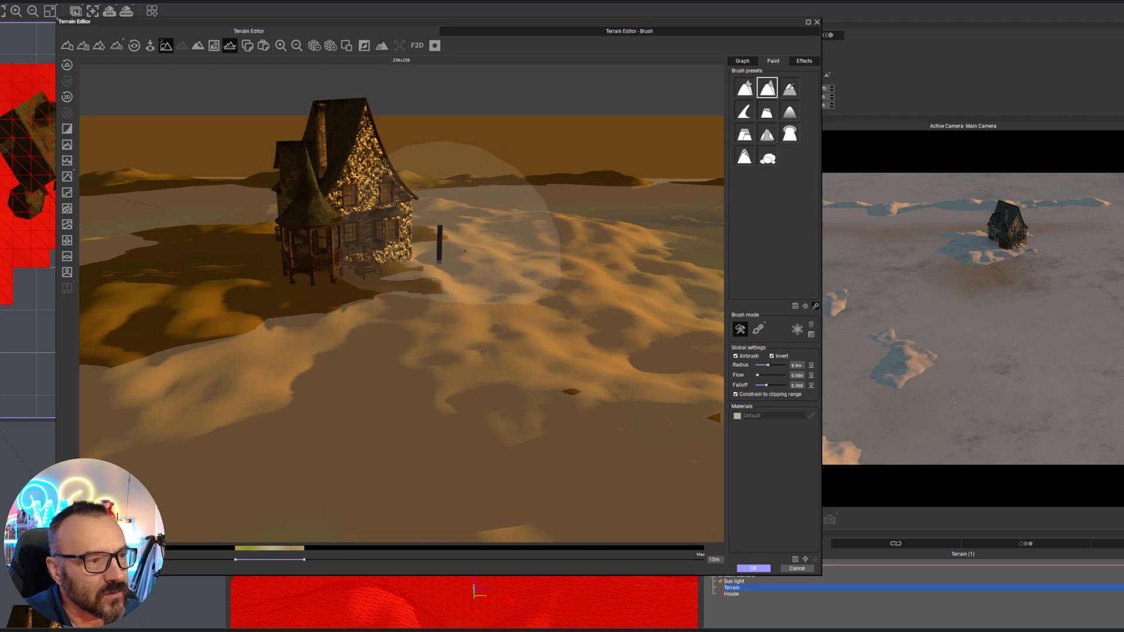
pyautogui.moveTo(339, 348); pyautogui.dragTo(495, 308, button='right')
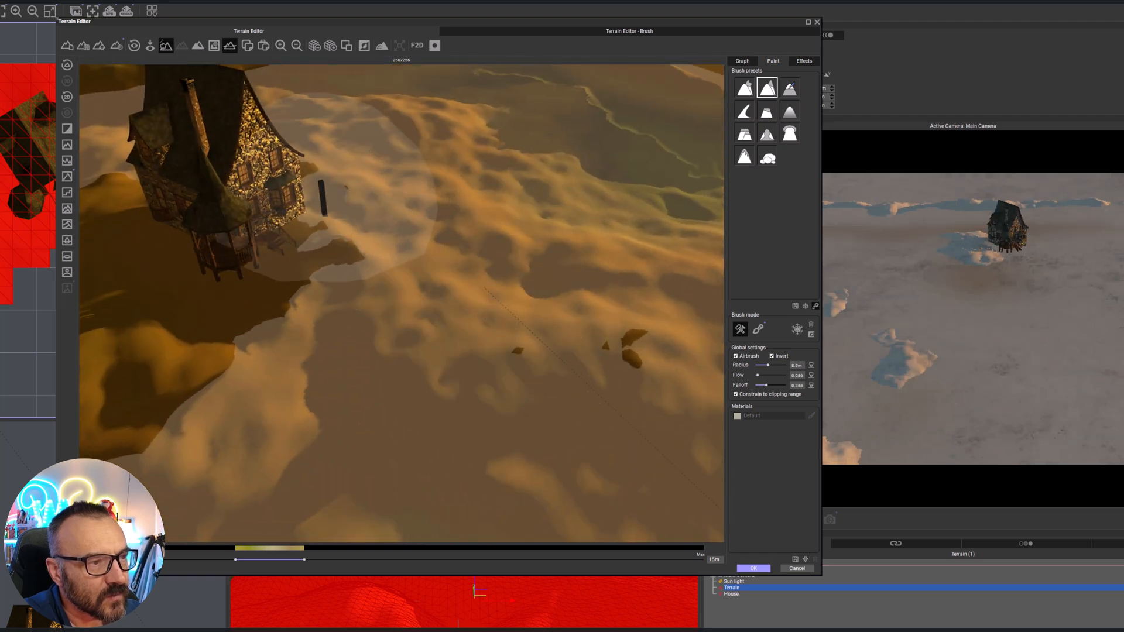
pyautogui.moveTo(485, 237); pyautogui.dragTo(297, 240, button='right')
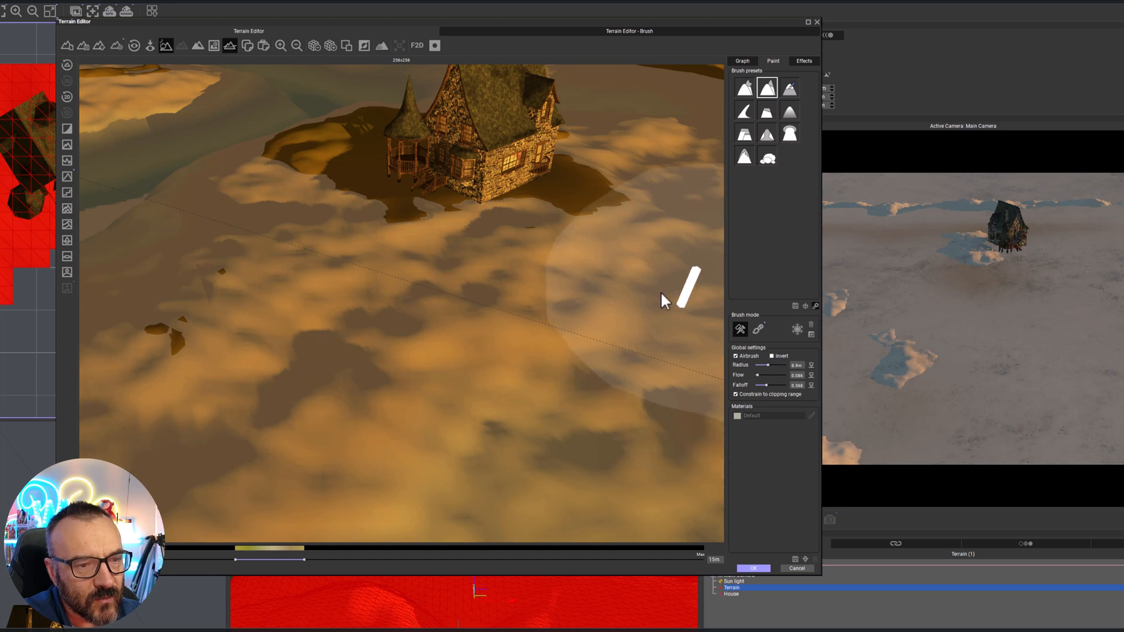
# Turn off brush inversion and restore the terrain's full clipping range, up to 49 m
pyautogui.click(771, 356)
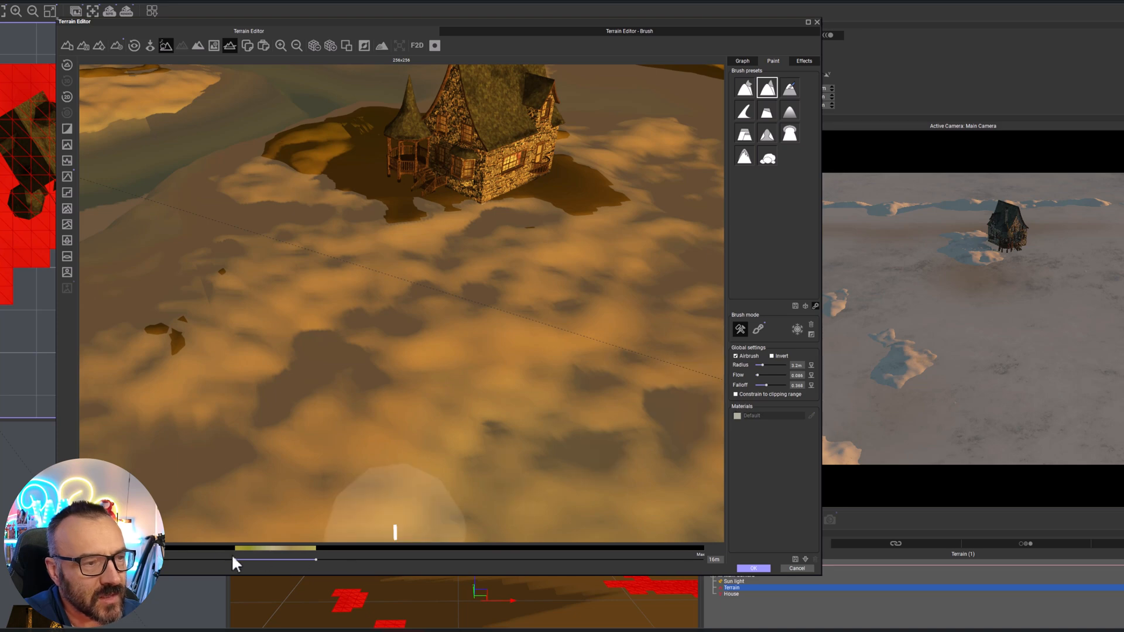
pyautogui.moveTo(233, 559); pyautogui.dragTo(105, 560)
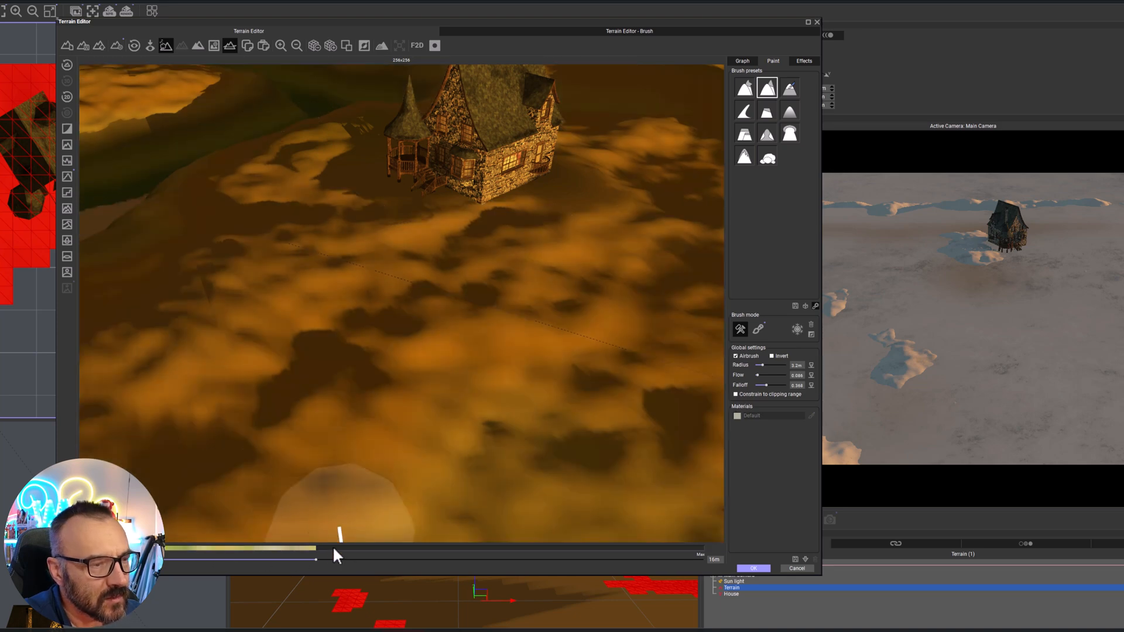
pyautogui.moveTo(648, 552); pyautogui.dragTo(715, 554)
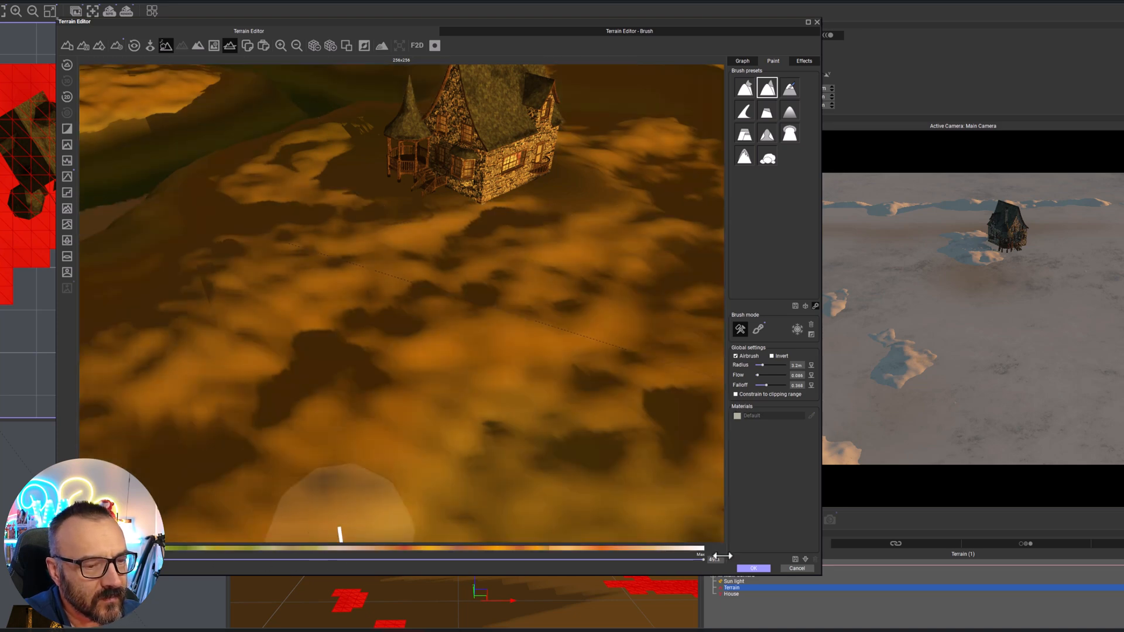
# Build up a raised rim along the edge of the basin beside the house with the airbrush
pyautogui.moveTo(455, 236)
pyautogui.mouseDown()
pyautogui.moveTo(271, 393)
pyautogui.moveTo(389, 346)
pyautogui.mouseUp()
pyautogui.moveTo(448, 346); pyautogui.dragTo(283, 317, button='right')
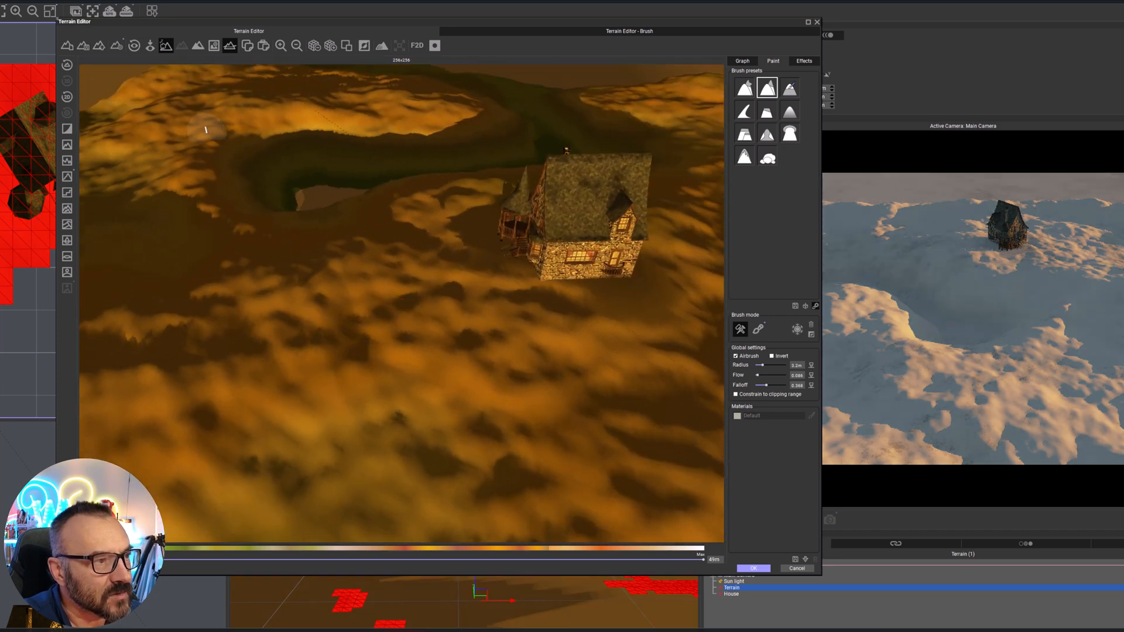
pyautogui.moveTo(194, 176)
pyautogui.mouseDown()
pyautogui.moveTo(226, 226)
pyautogui.moveTo(206, 213)
pyautogui.moveTo(384, 231)
pyautogui.mouseUp()
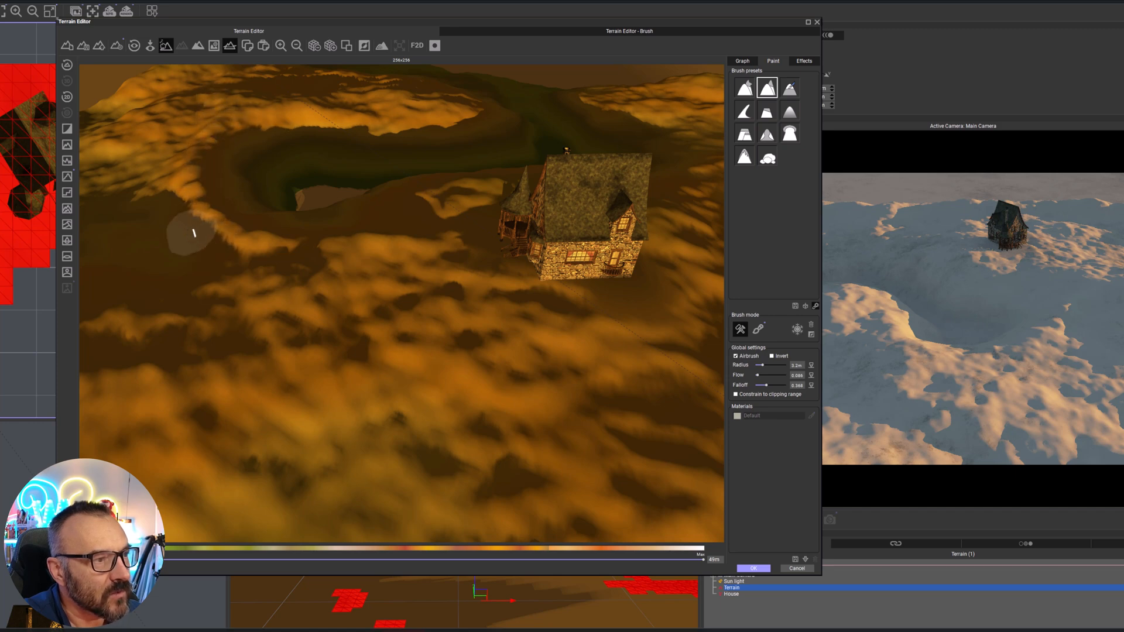
pyautogui.moveTo(308, 243)
pyautogui.mouseDown()
pyautogui.moveTo(258, 227)
pyautogui.moveTo(437, 230)
pyautogui.moveTo(409, 223)
pyautogui.mouseUp()
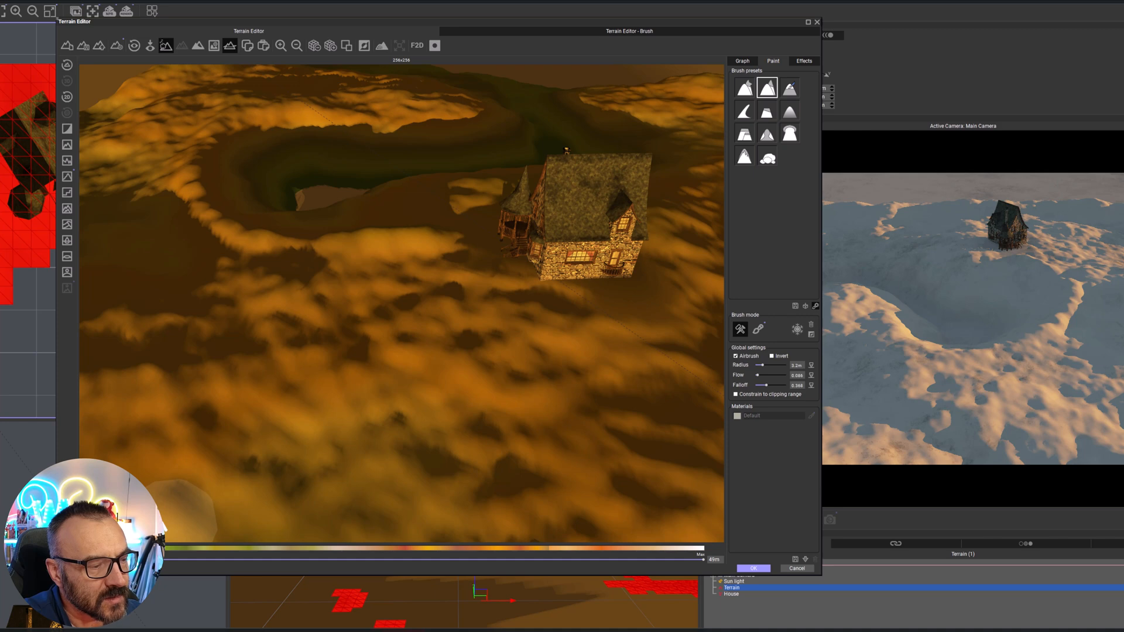
# Clip away the lowest altitudes and lower the ridge beside the basin with the inverted brush, constrained to the clipping range
pyautogui.moveTo(166, 561); pyautogui.dragTo(236, 568)
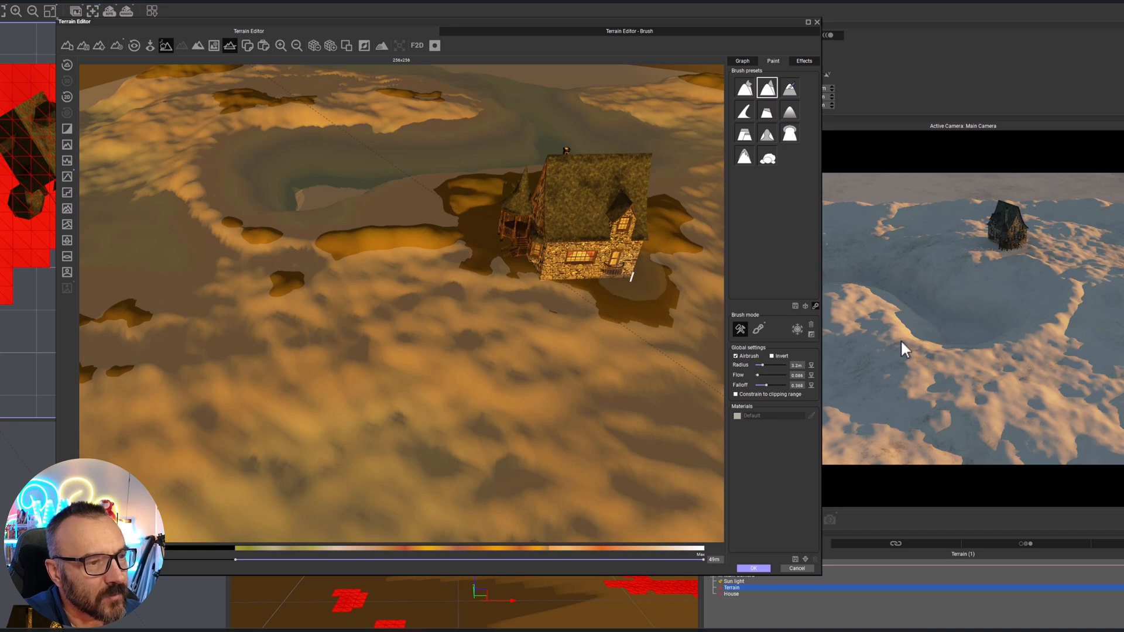
pyautogui.click(781, 356)
pyautogui.moveTo(450, 237)
pyautogui.mouseDown()
pyautogui.moveTo(426, 252)
pyautogui.moveTo(389, 232)
pyautogui.moveTo(309, 241)
pyautogui.mouseUp()
pyautogui.click(742, 394)
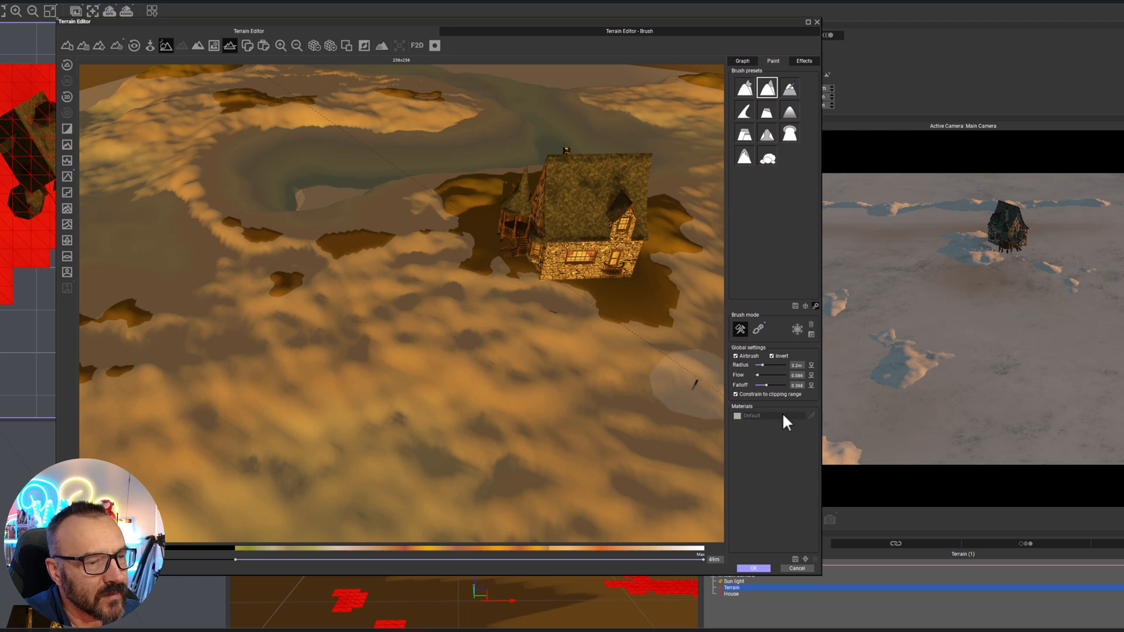
# Restore the full altitude range without the brush constraint and raise the far end of the basin's rim with inversion off
pyautogui.click(738, 395)
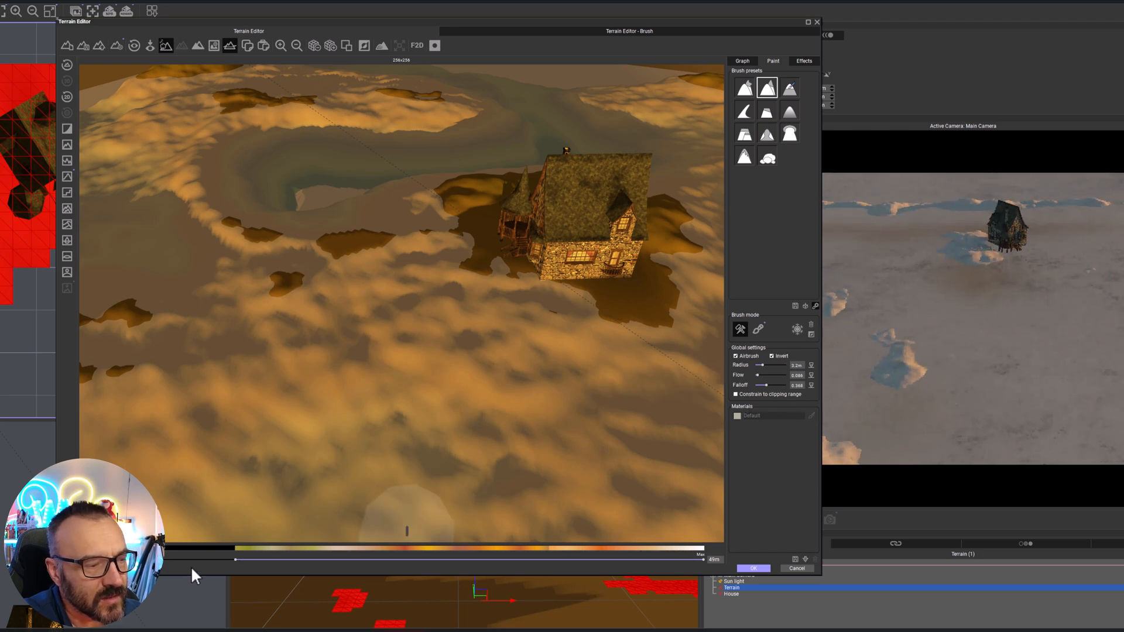
pyautogui.moveTo(237, 562); pyautogui.dragTo(99, 562)
pyautogui.click(776, 356)
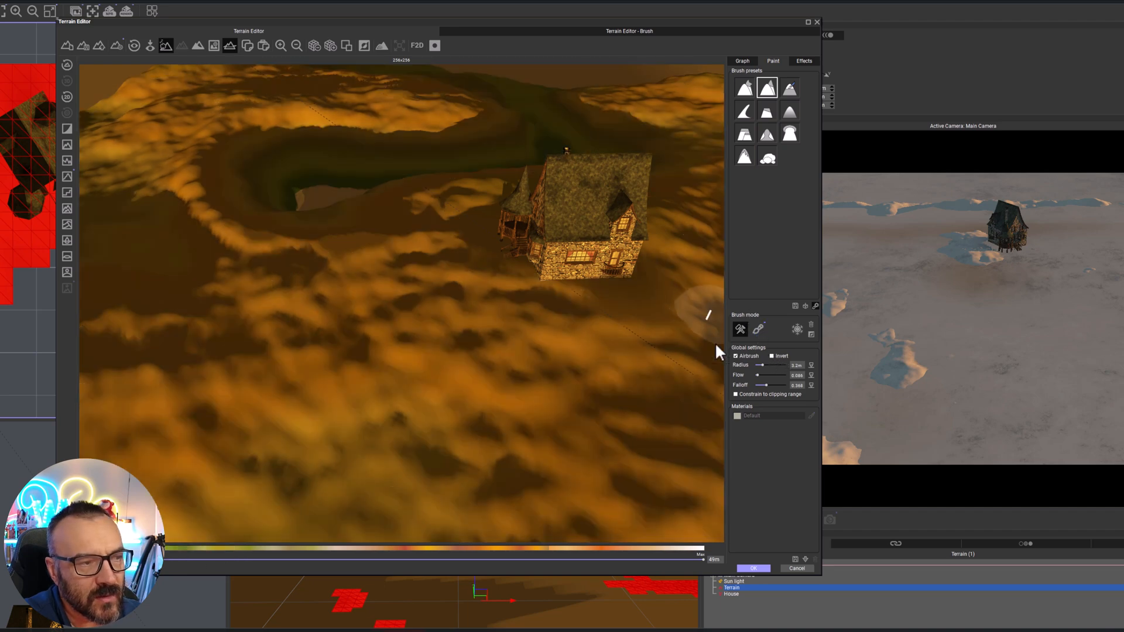
pyautogui.moveTo(181, 215)
pyautogui.mouseDown()
pyautogui.moveTo(261, 255)
pyautogui.moveTo(300, 251)
pyautogui.moveTo(271, 243)
pyautogui.moveTo(293, 233)
pyautogui.moveTo(216, 195)
pyautogui.mouseUp()
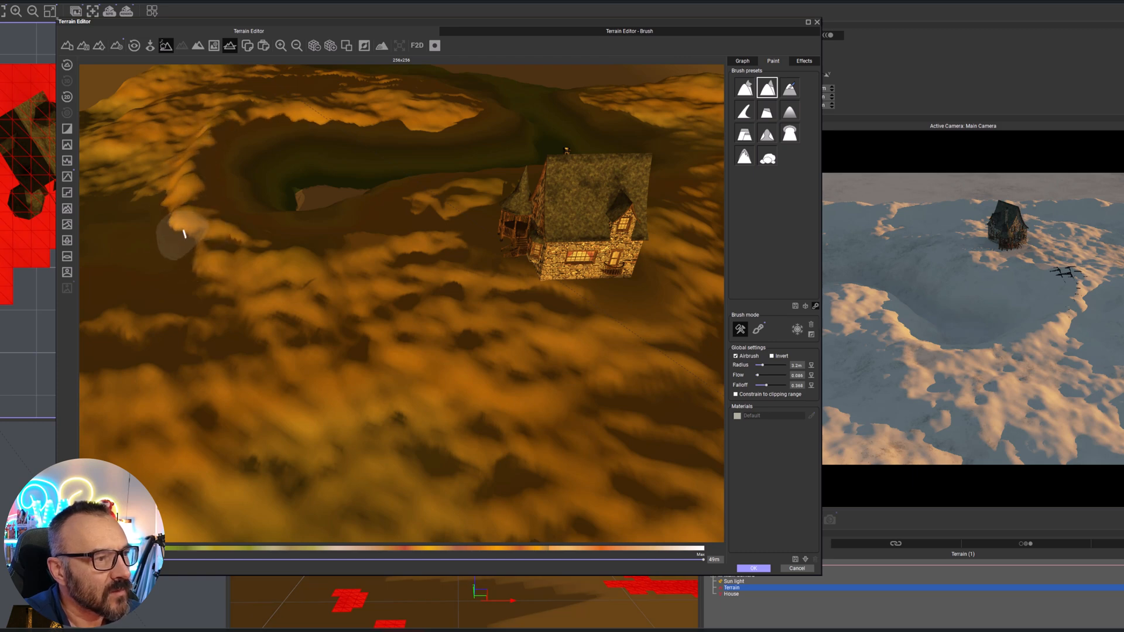
# Trim the basin rim with the inverted brush constrained to a range excluding the lowest altitudes, and apply the terrain edits
pyautogui.click(771, 356)
pyautogui.click(737, 394)
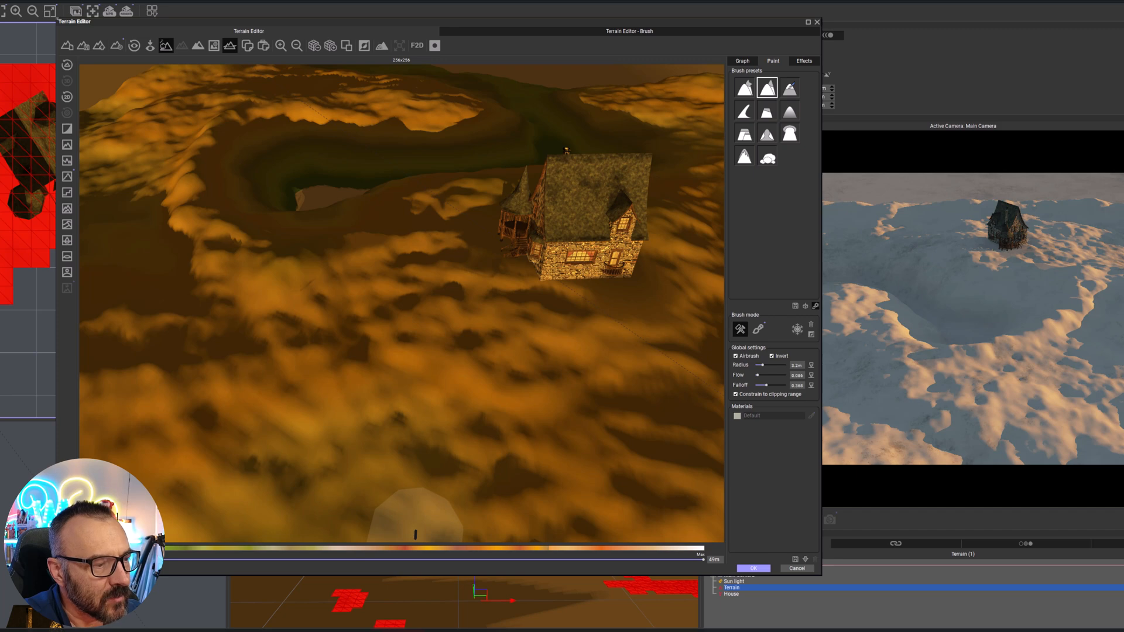
pyautogui.moveTo(169, 561); pyautogui.dragTo(230, 561)
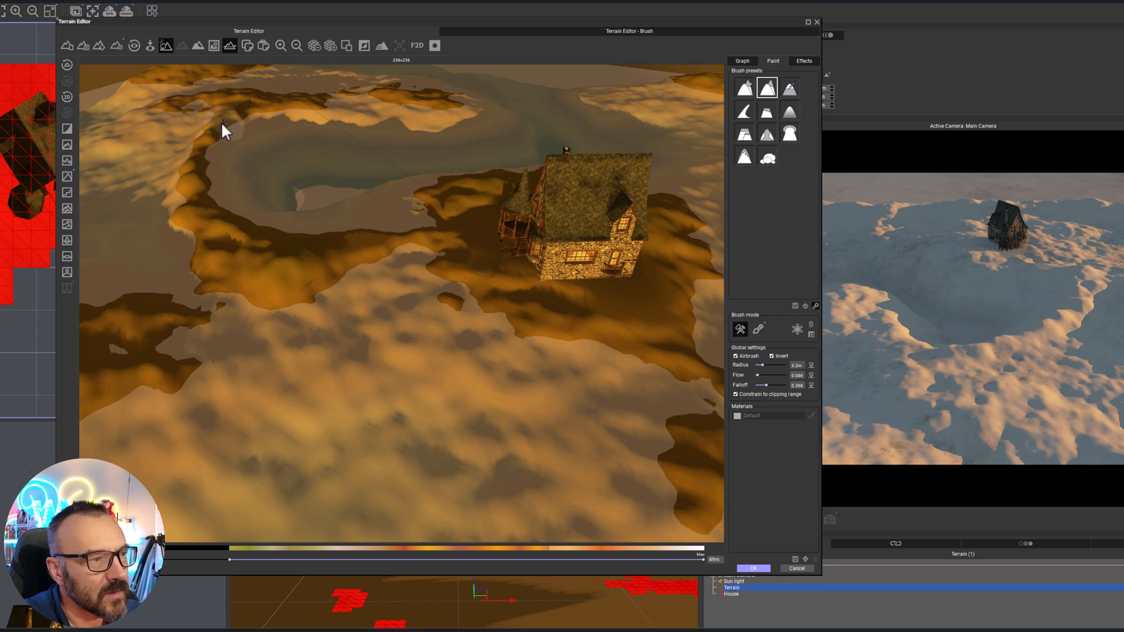
pyautogui.moveTo(197, 138); pyautogui.dragTo(188, 165)
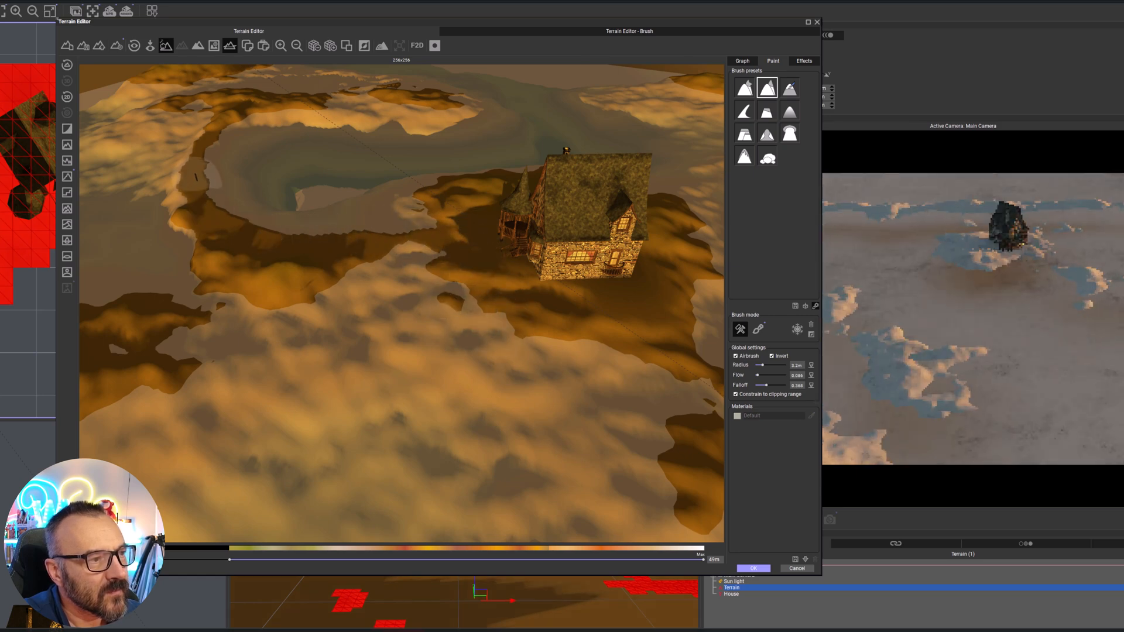
pyautogui.click(749, 568)
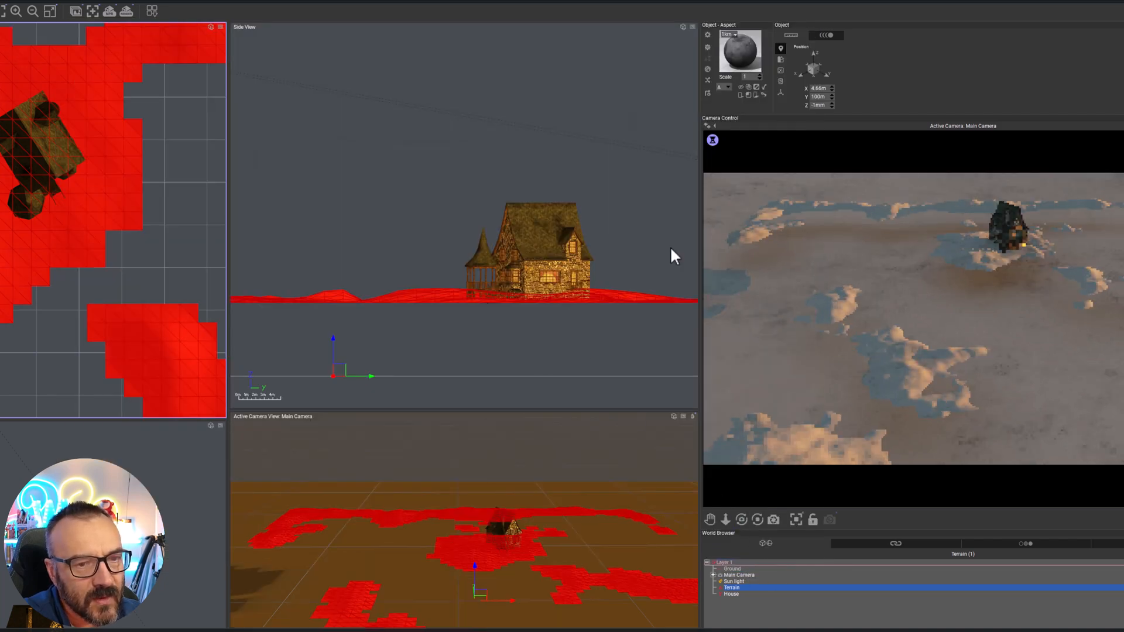
# Reopen the terrain for editing, restore its full clipping range without the brush constraint, and apply the change
pyautogui.click(443, 278)
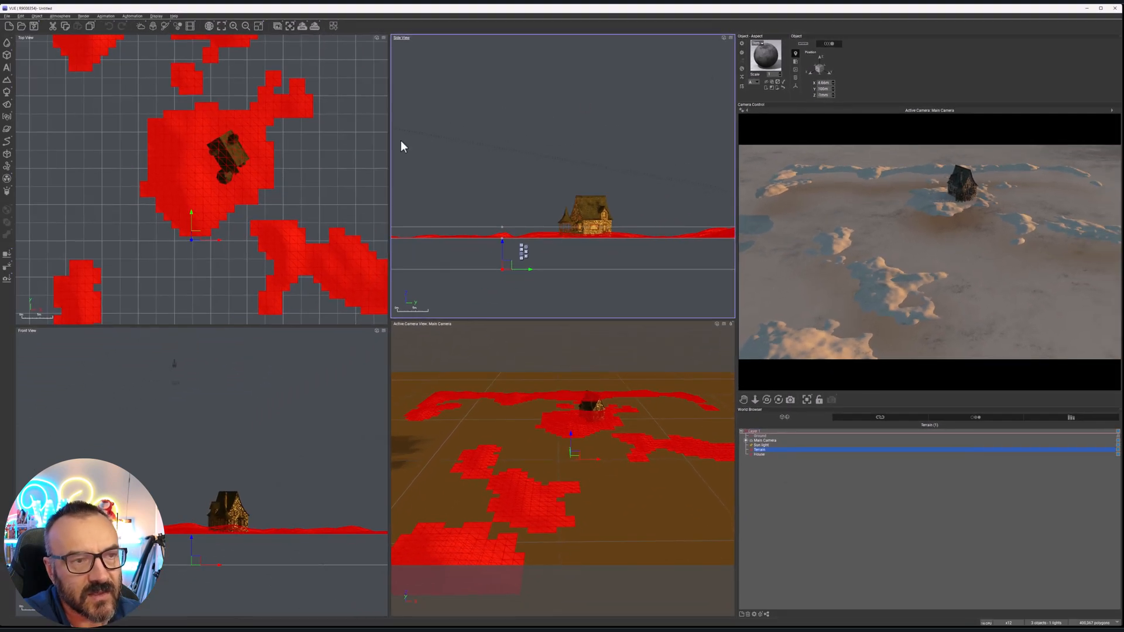
pyautogui.doubleClick(163, 171)
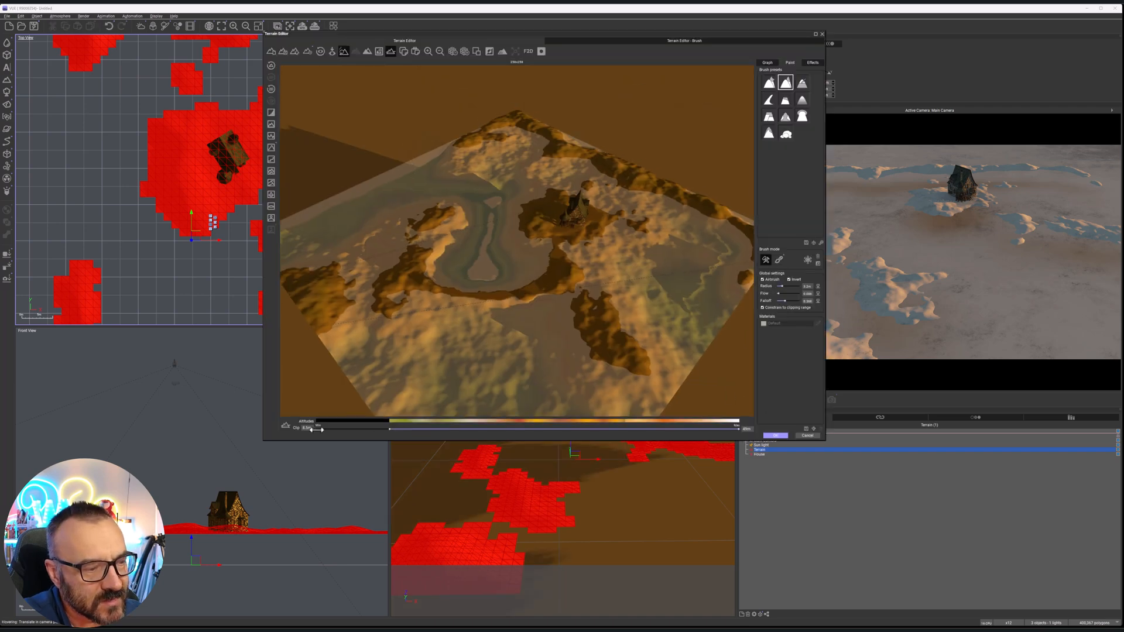
pyautogui.moveTo(331, 429); pyautogui.dragTo(300, 436)
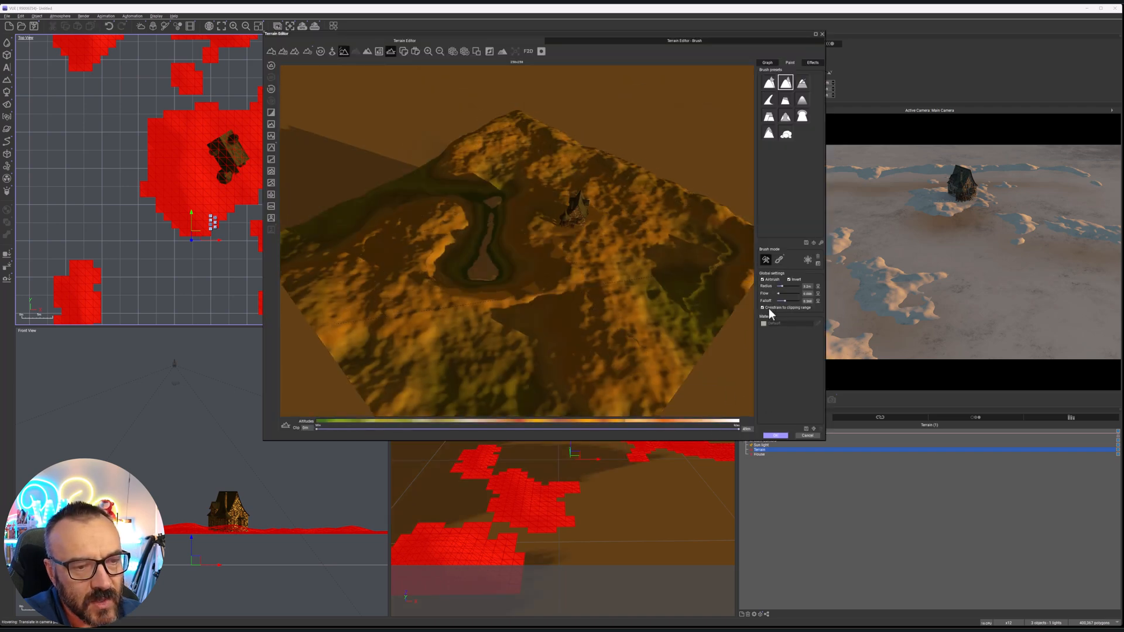
pyautogui.click(777, 436)
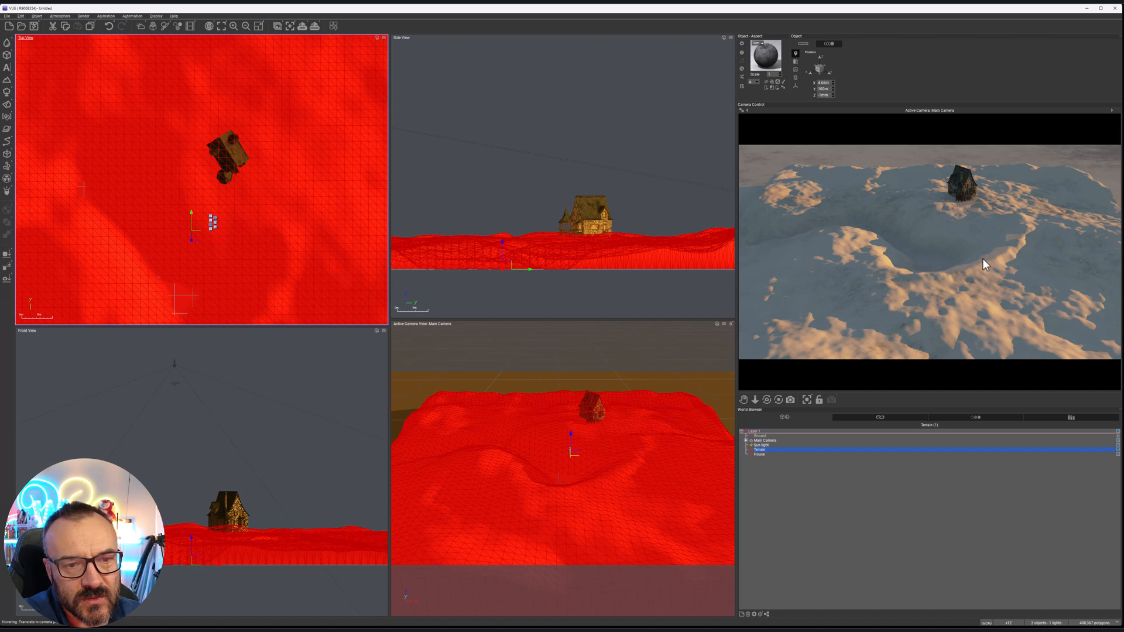
# Move the Main Camera lower and closer to the basin, framing the house with the horizon behind it
pyautogui.moveTo(274, 195); pyautogui.dragTo(329, 132, button='right')
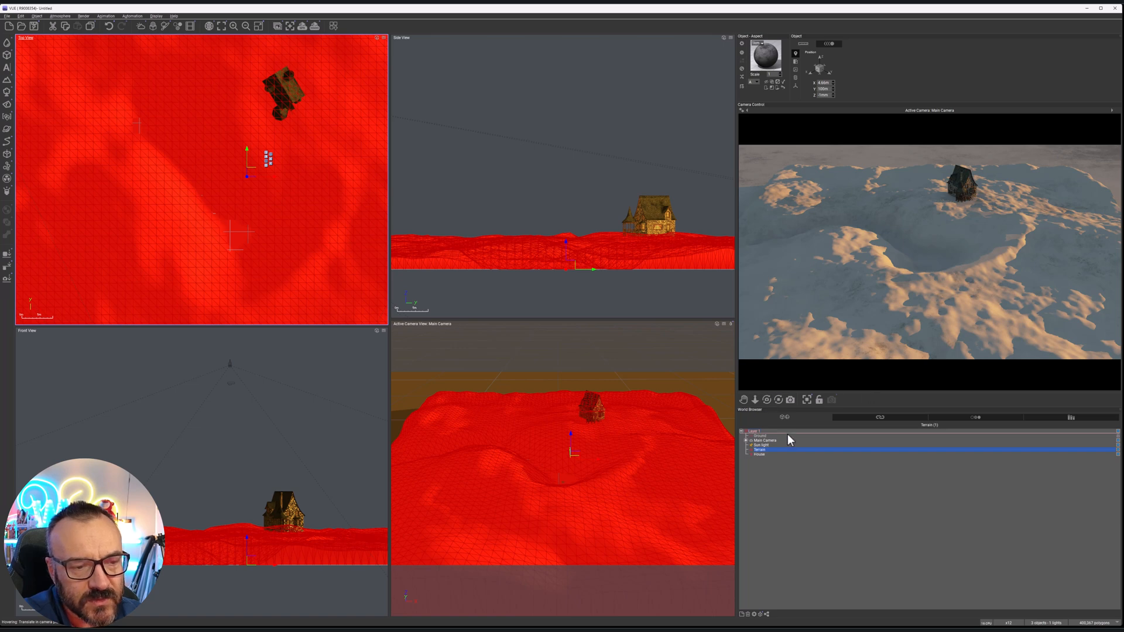
pyautogui.click(767, 441)
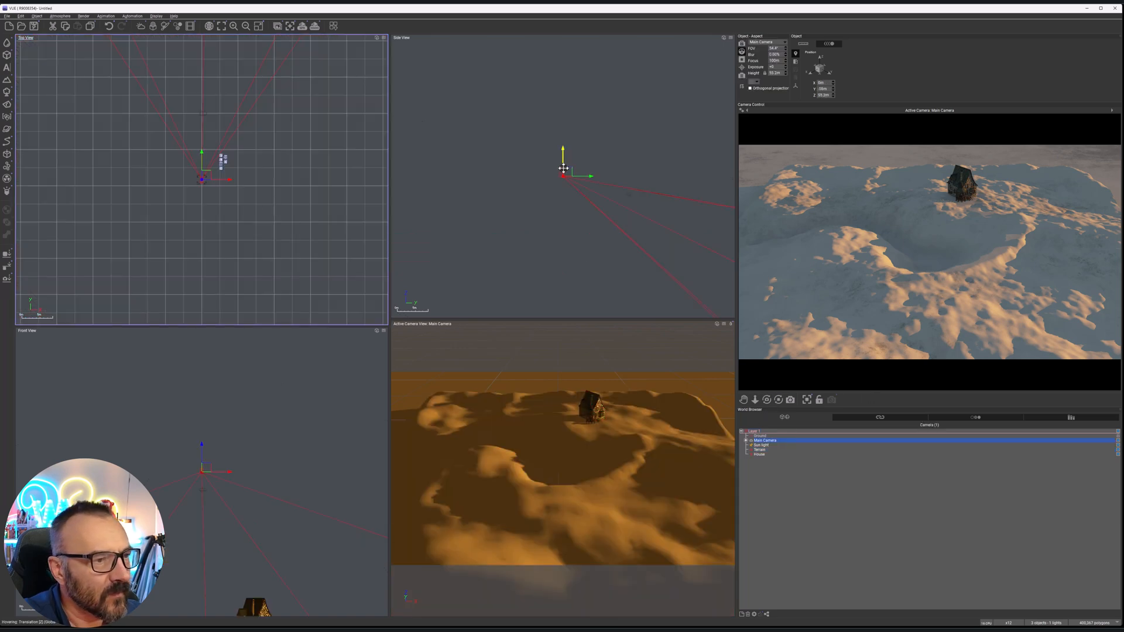
pyautogui.moveTo(566, 173); pyautogui.dragTo(614, 245)
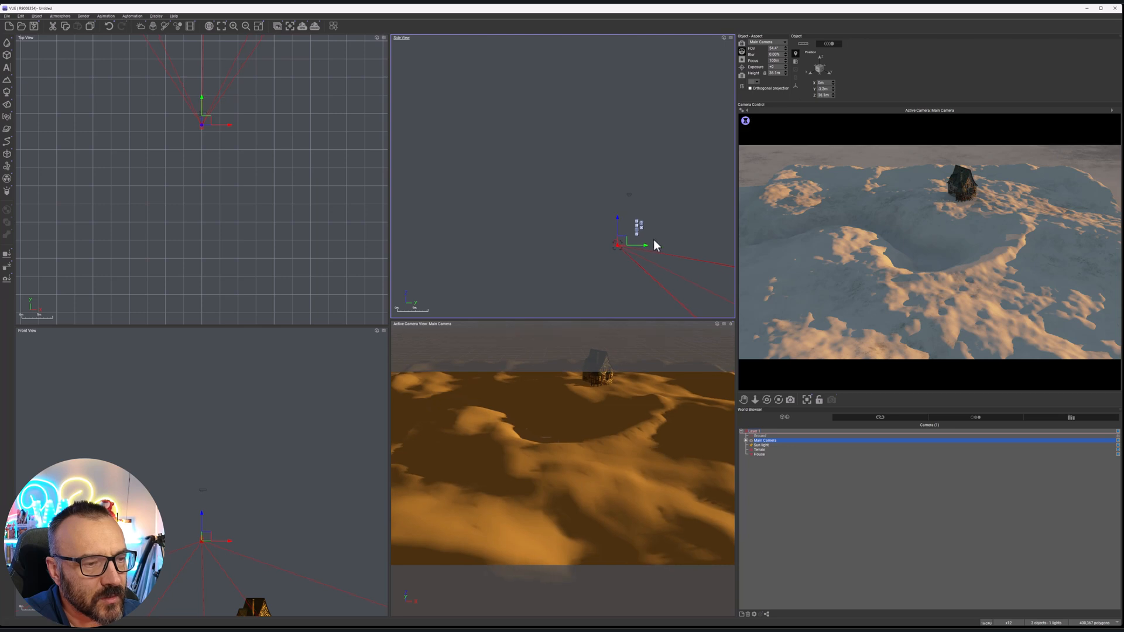
pyautogui.moveTo(693, 231); pyautogui.dragTo(542, 112, button='right')
pyautogui.moveTo(457, 126); pyautogui.dragTo(503, 136)
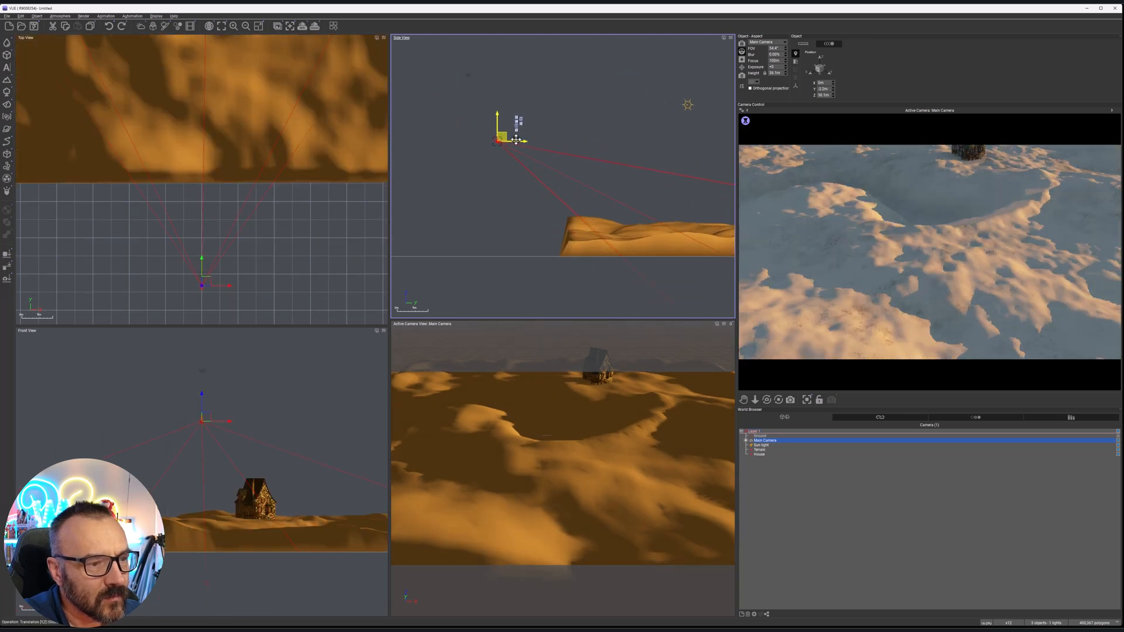
pyautogui.moveTo(561, 164); pyautogui.dragTo(587, 166)
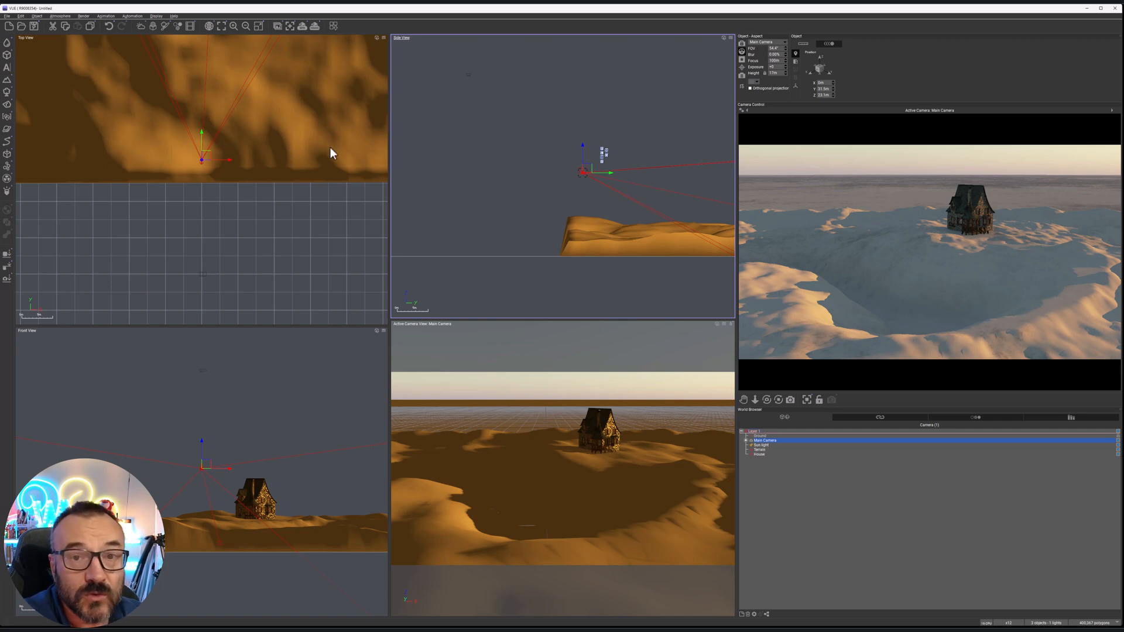
# Reopen the terrain, lower the basin's near rim with the inverted brush at a 2.7 m radius, and apply the edits
pyautogui.doubleClick(300, 121)
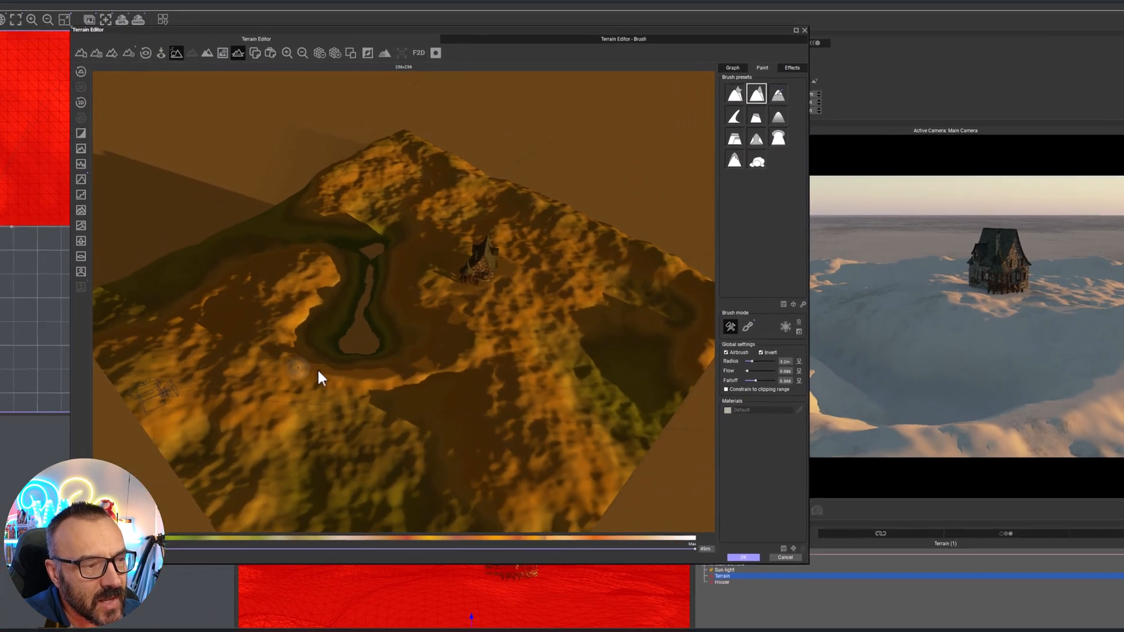
pyautogui.scroll(3, 507, 301)
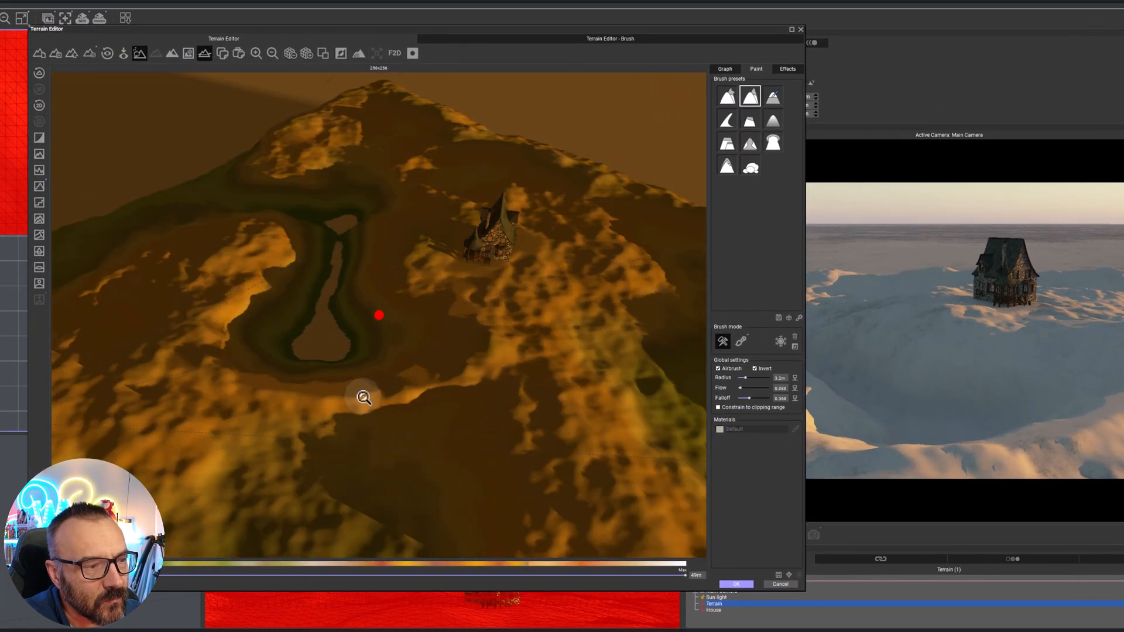
pyautogui.scroll(2, 363, 396)
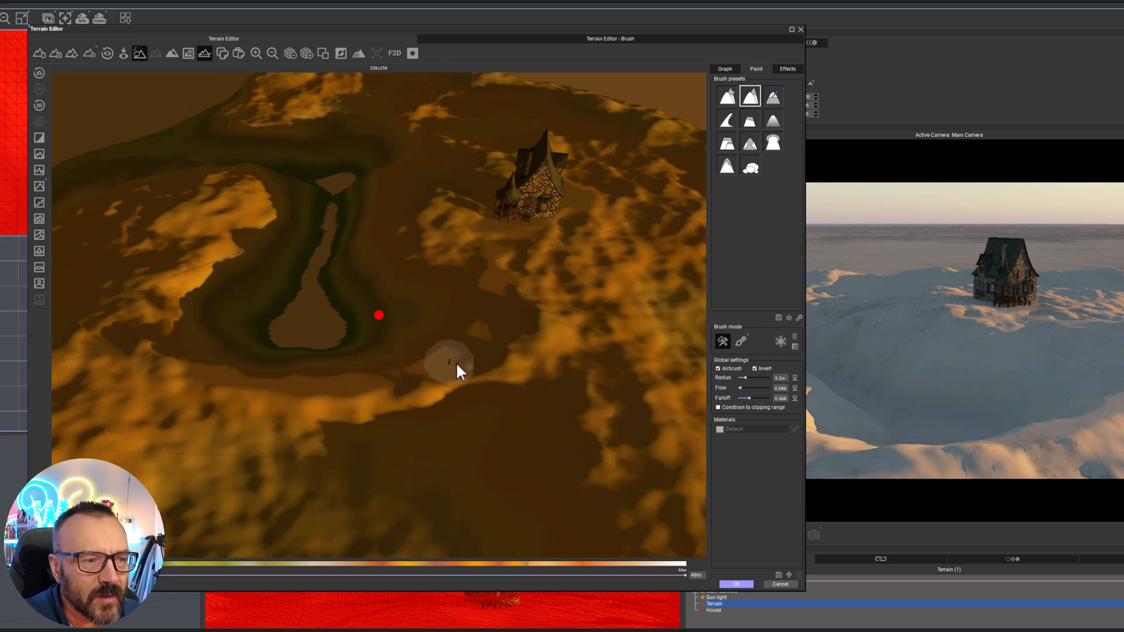
pyautogui.scroll(3, 505, 348)
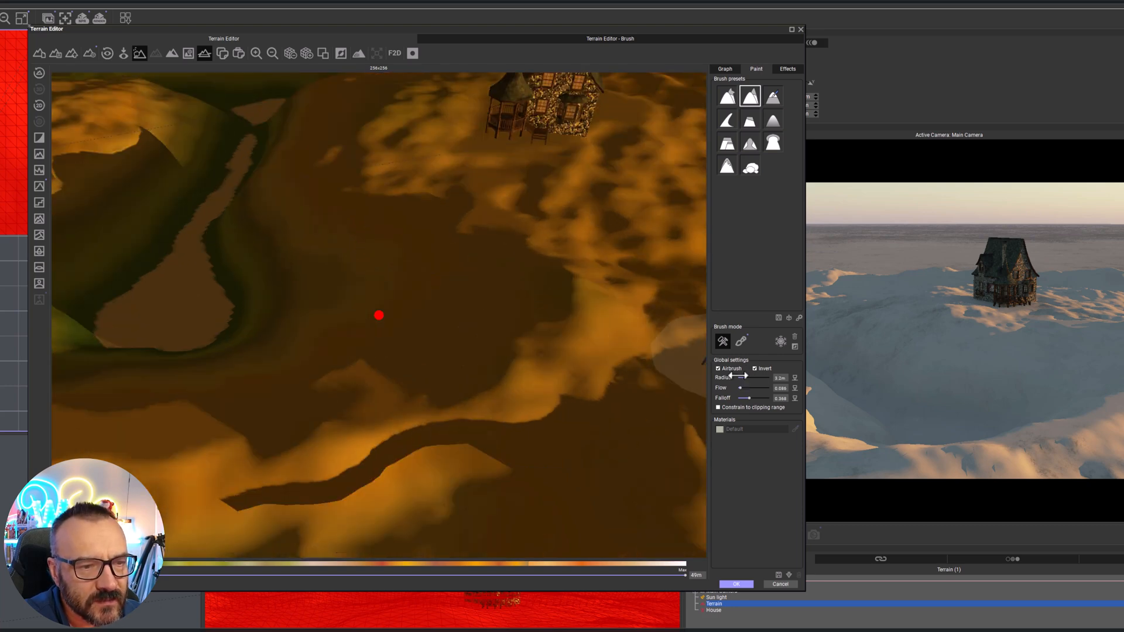
pyautogui.moveTo(748, 374); pyautogui.dragTo(744, 378)
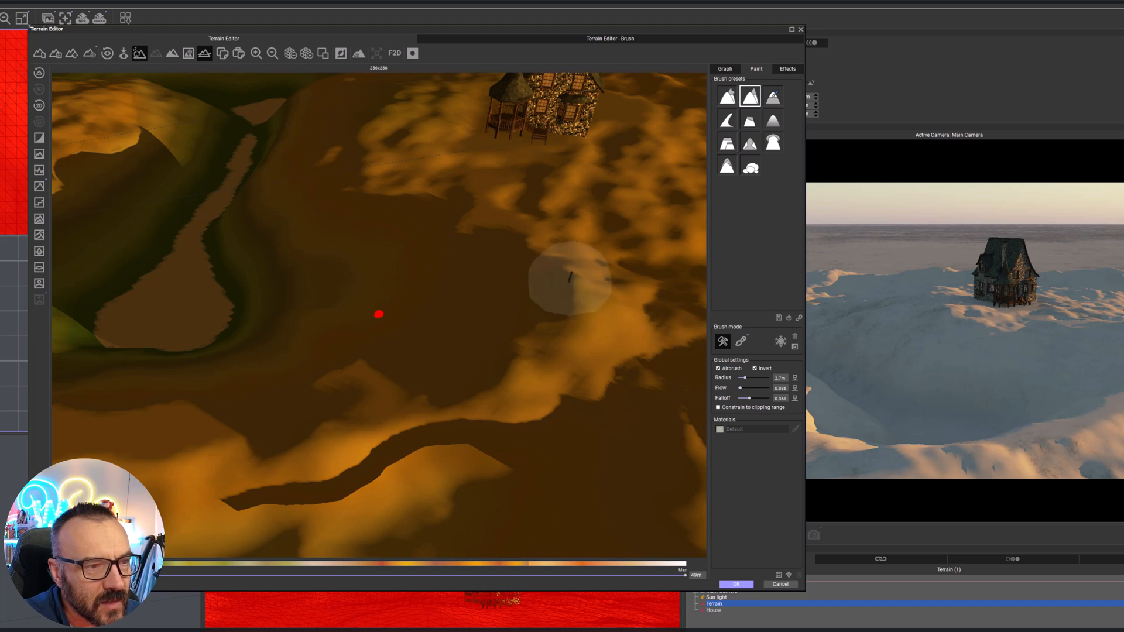
pyautogui.moveTo(570, 305)
pyautogui.mouseDown()
pyautogui.moveTo(528, 330)
pyautogui.moveTo(512, 370)
pyautogui.mouseUp()
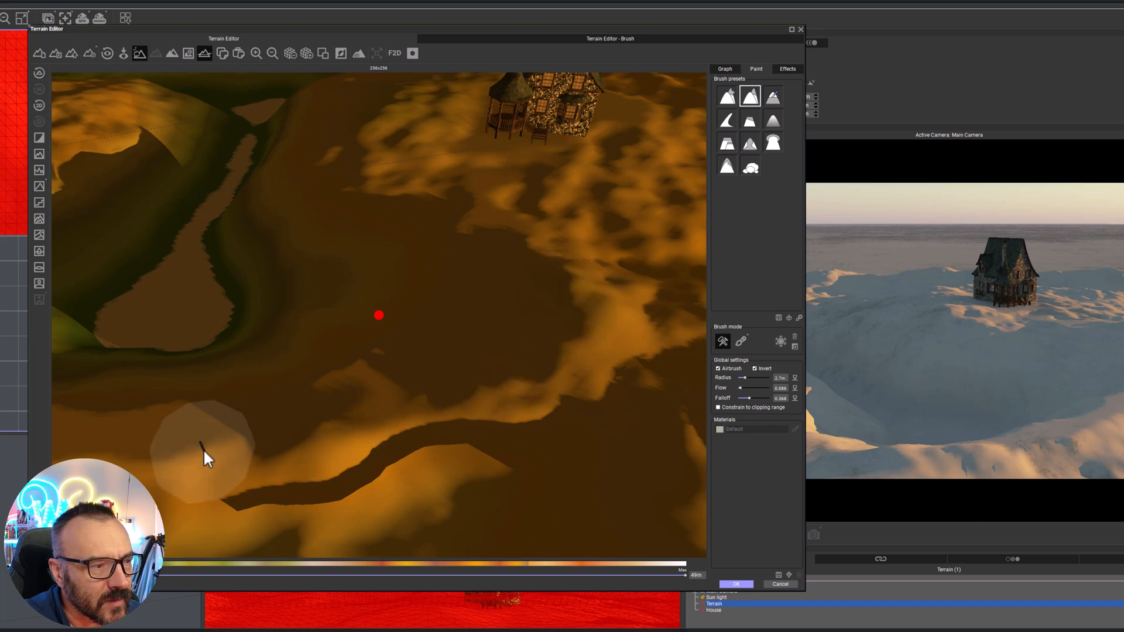
pyautogui.moveTo(140, 457); pyautogui.dragTo(91, 467)
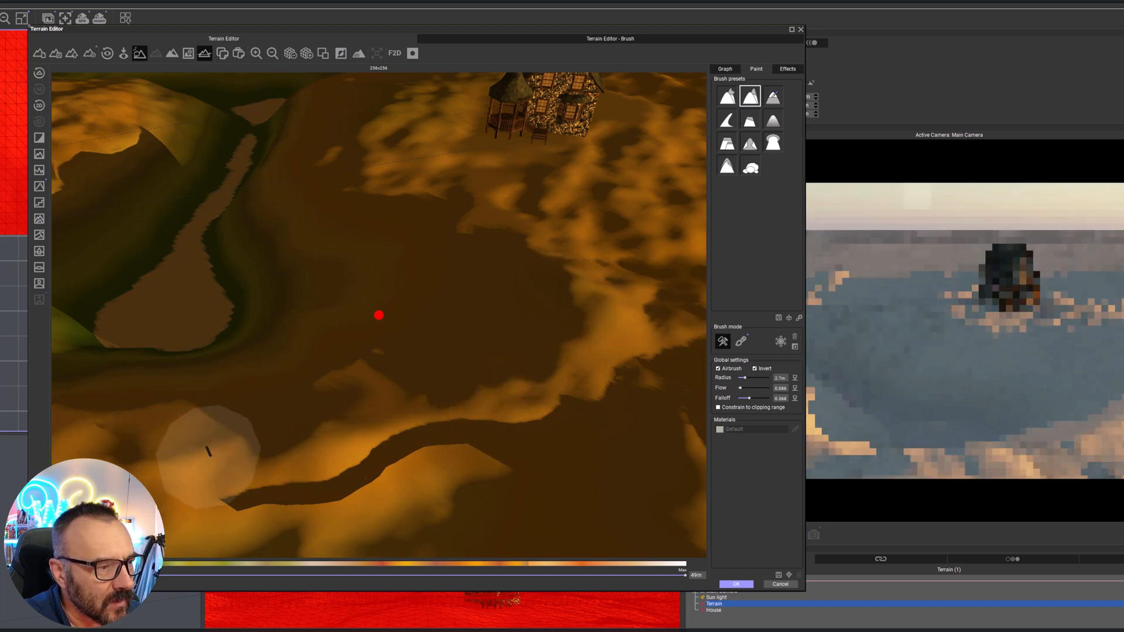
pyautogui.moveTo(222, 454); pyautogui.dragTo(420, 430)
pyautogui.moveTo(381, 372); pyautogui.dragTo(287, 419, button='middle')
pyautogui.scroll(4, 206, 424)
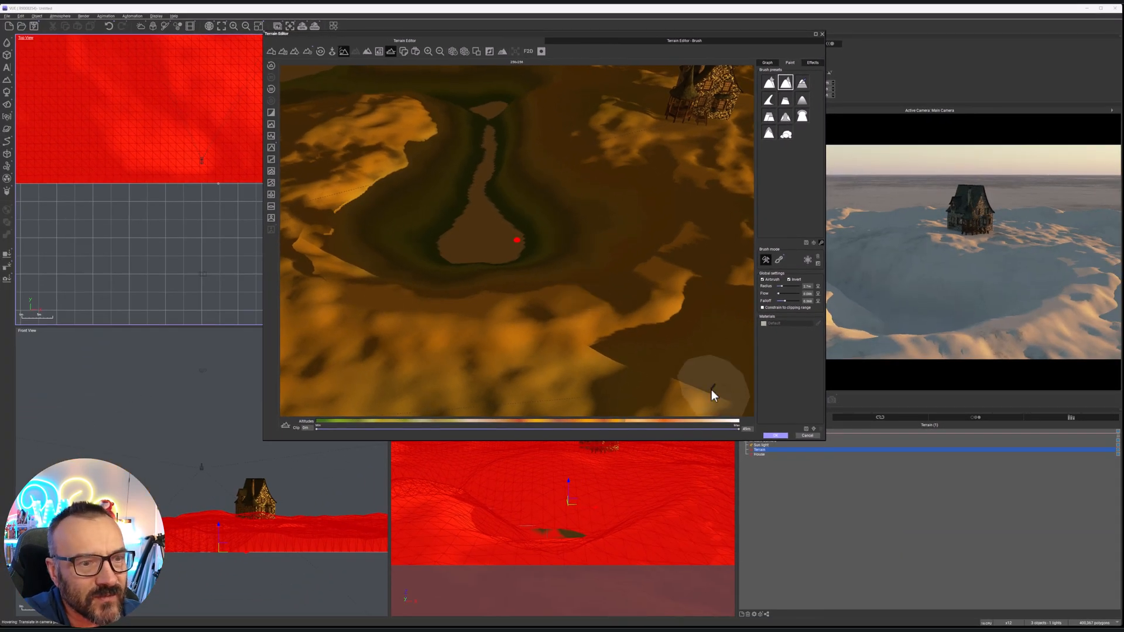
pyautogui.click(777, 436)
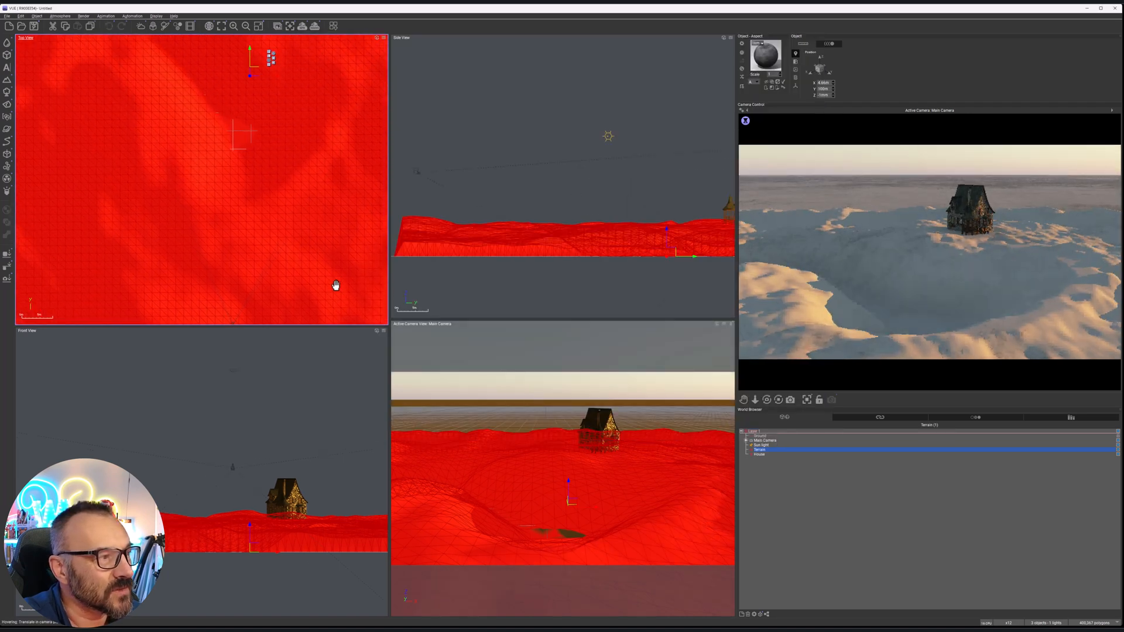
# Set the display option for the wireframe colour of selected objects to a dark blue
pyautogui.scroll(-3, 319, 244)
pyautogui.moveTo(331, 245); pyautogui.dragTo(271, 254, button='right')
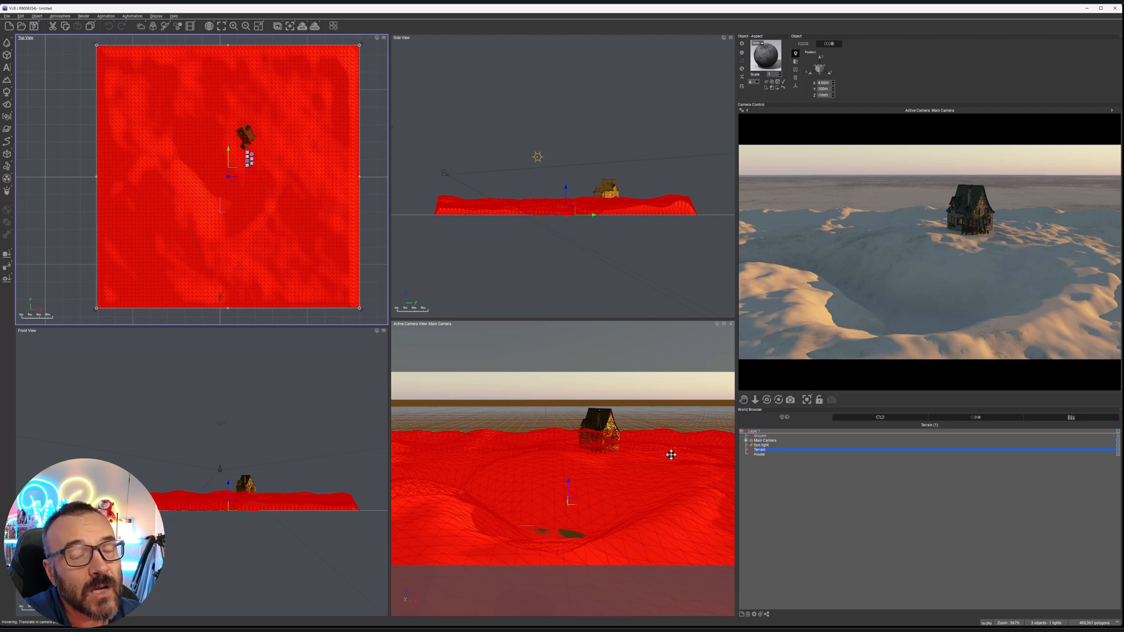
pyautogui.click(7, 16)
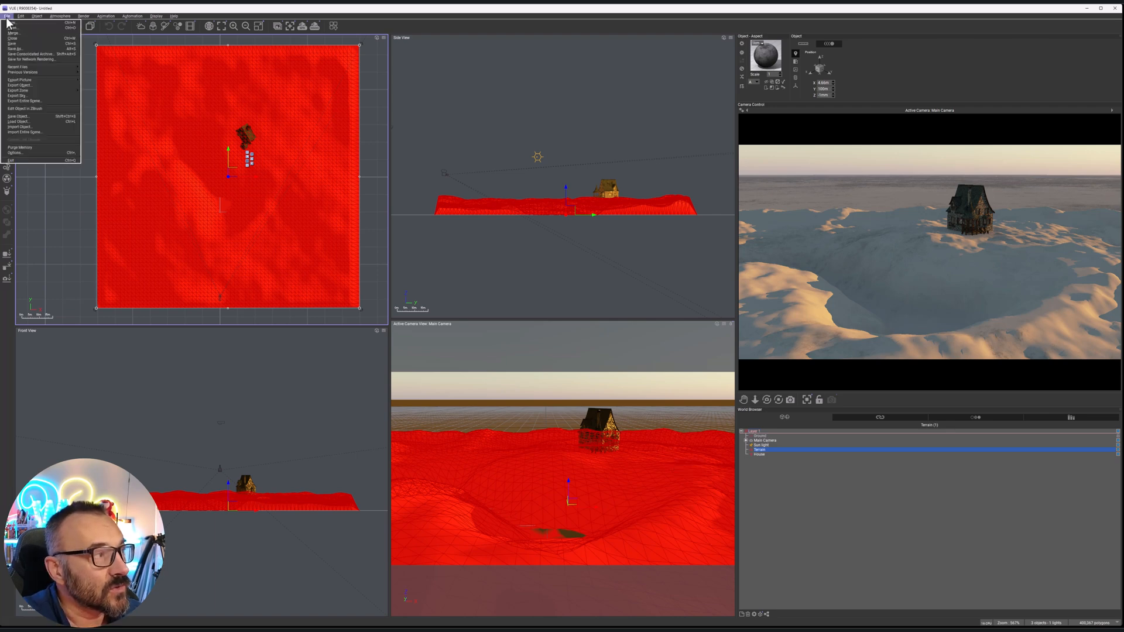
pyautogui.click(42, 154)
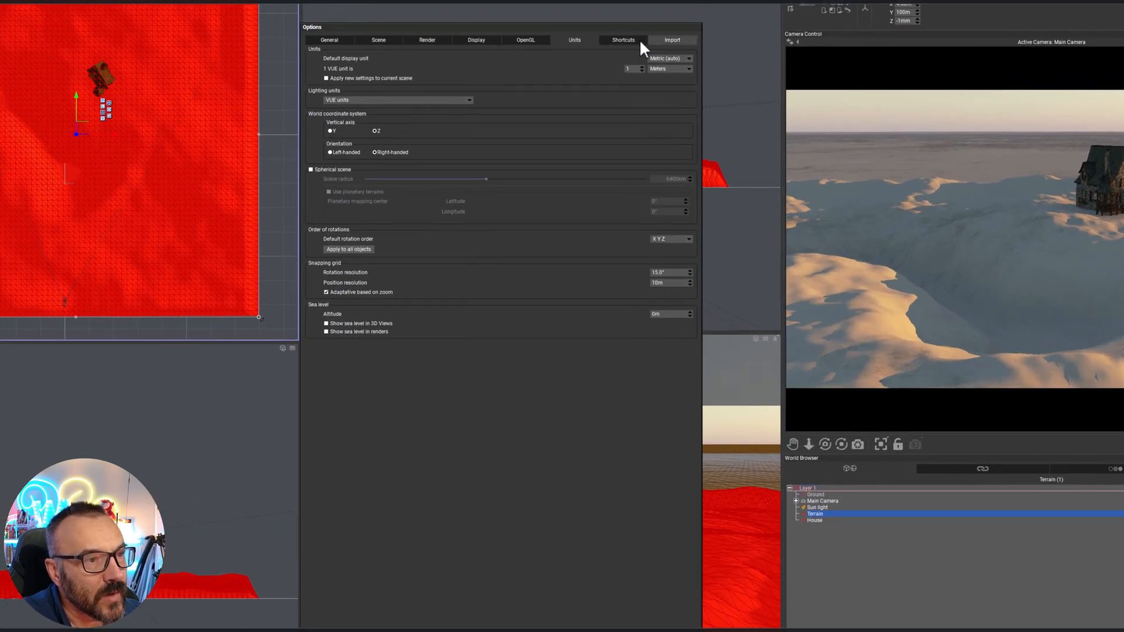
pyautogui.click(427, 40)
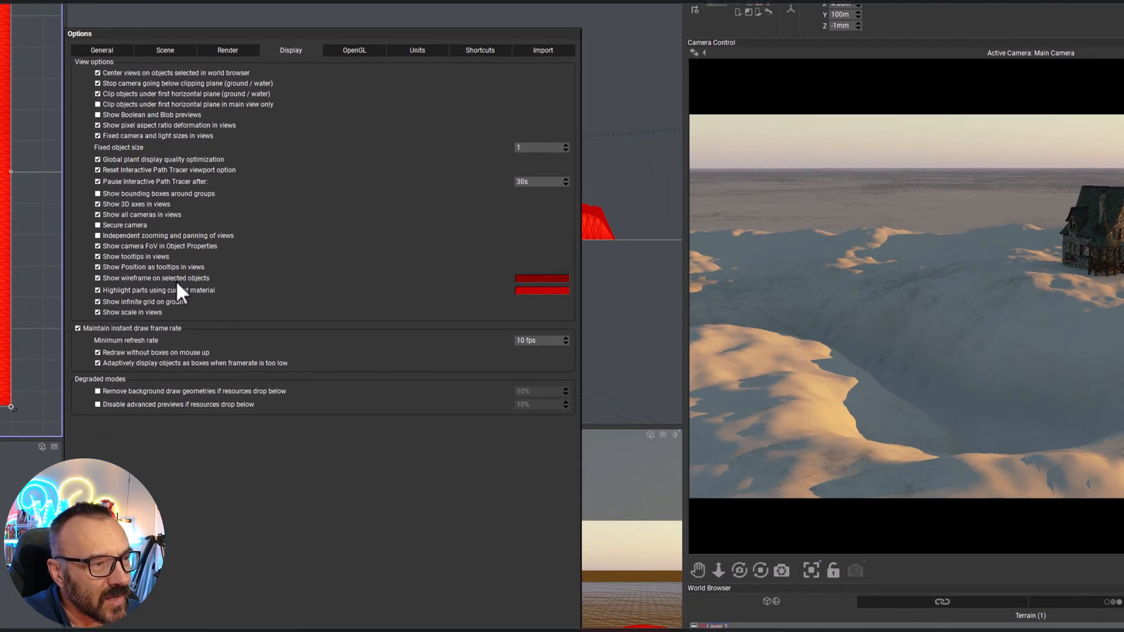
pyautogui.click(540, 279)
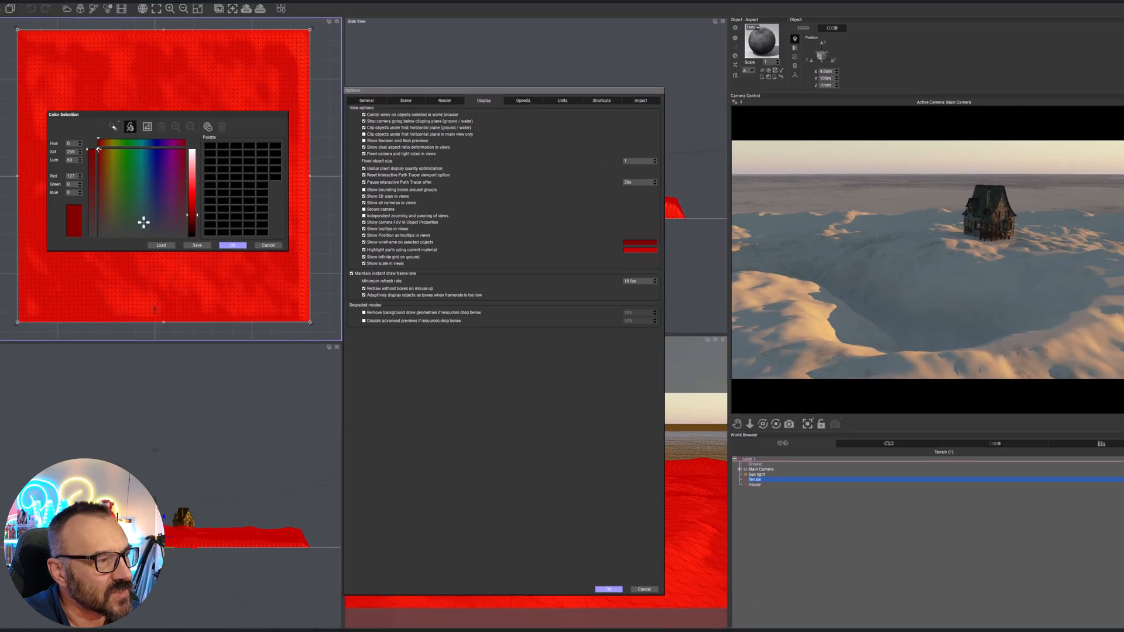
pyautogui.click(143, 222)
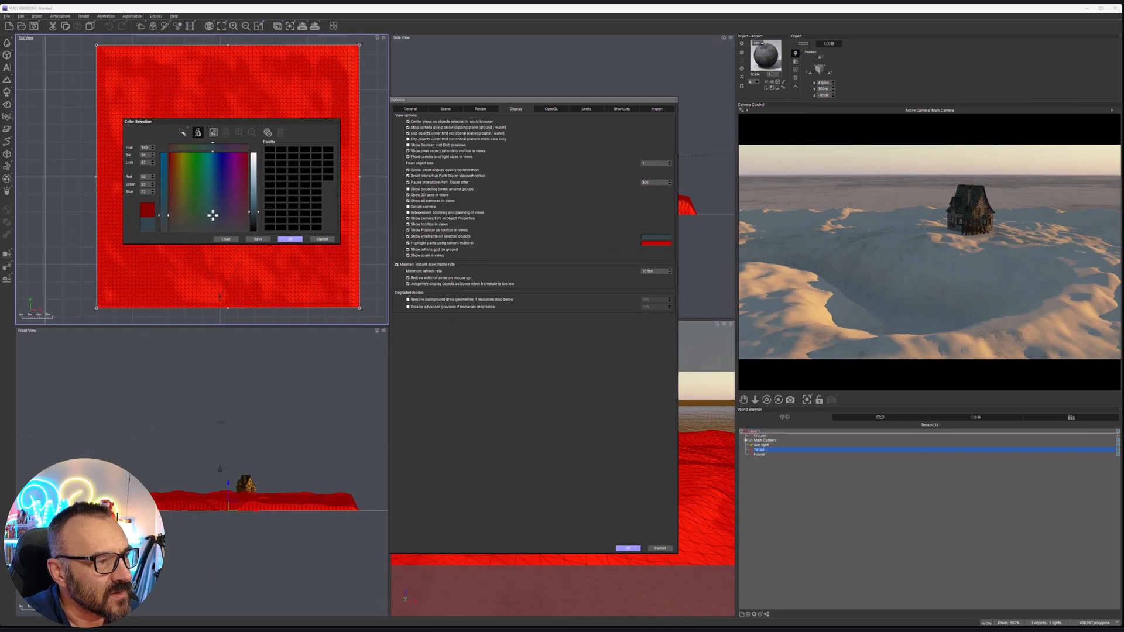
pyautogui.click(290, 239)
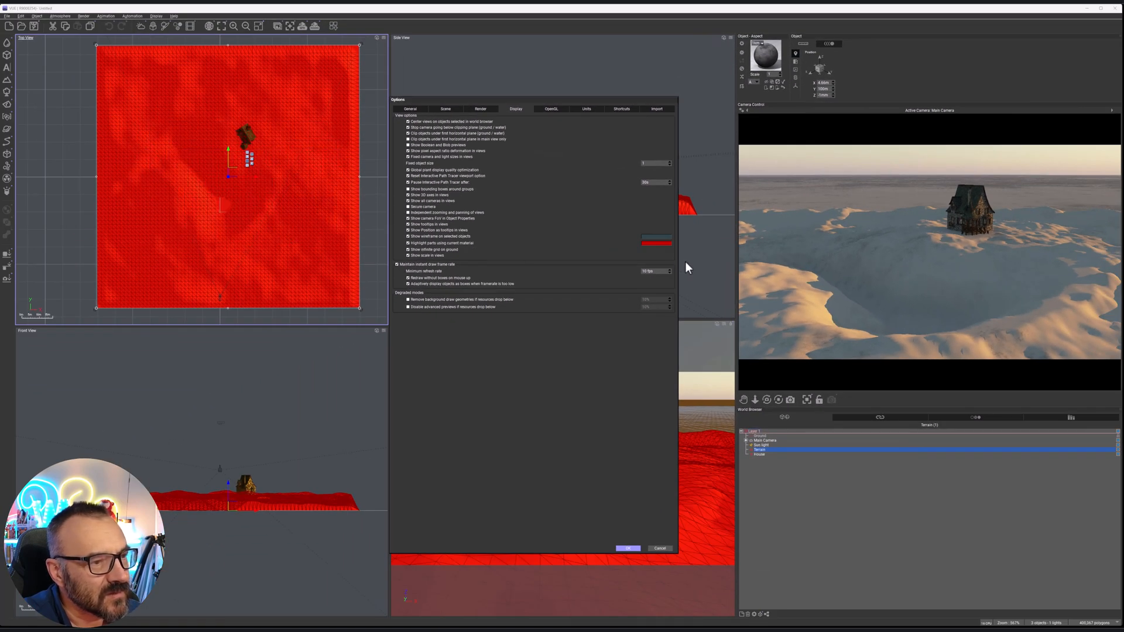
# Set the highlight colour for parts using the current material to blue and apply the display options
pyautogui.click(657, 244)
pyautogui.click(217, 208)
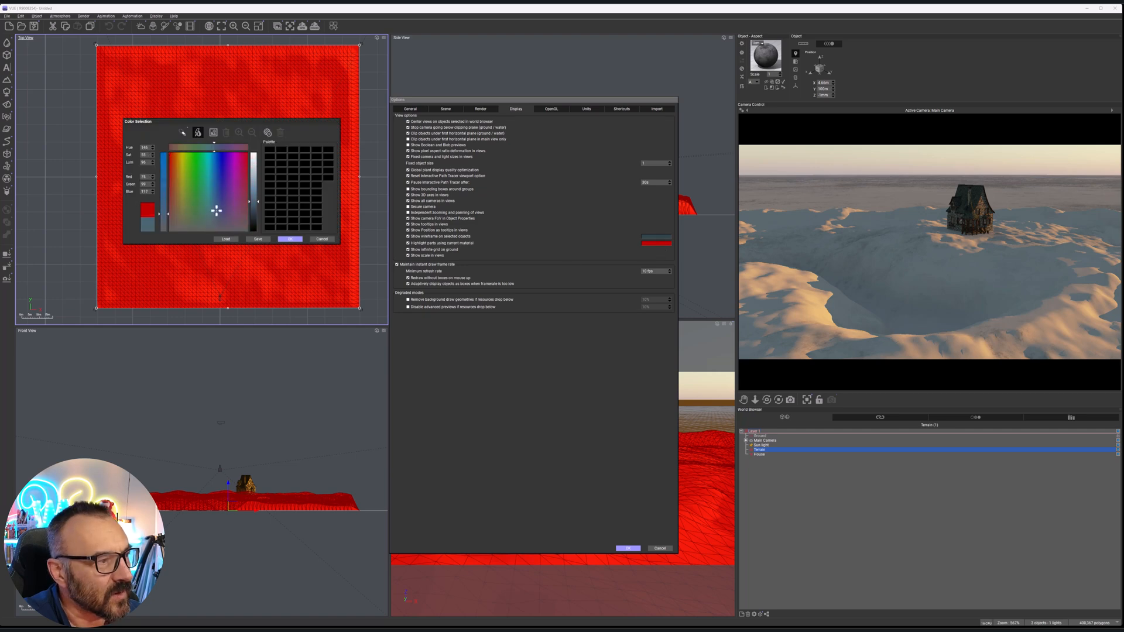
pyautogui.click(291, 239)
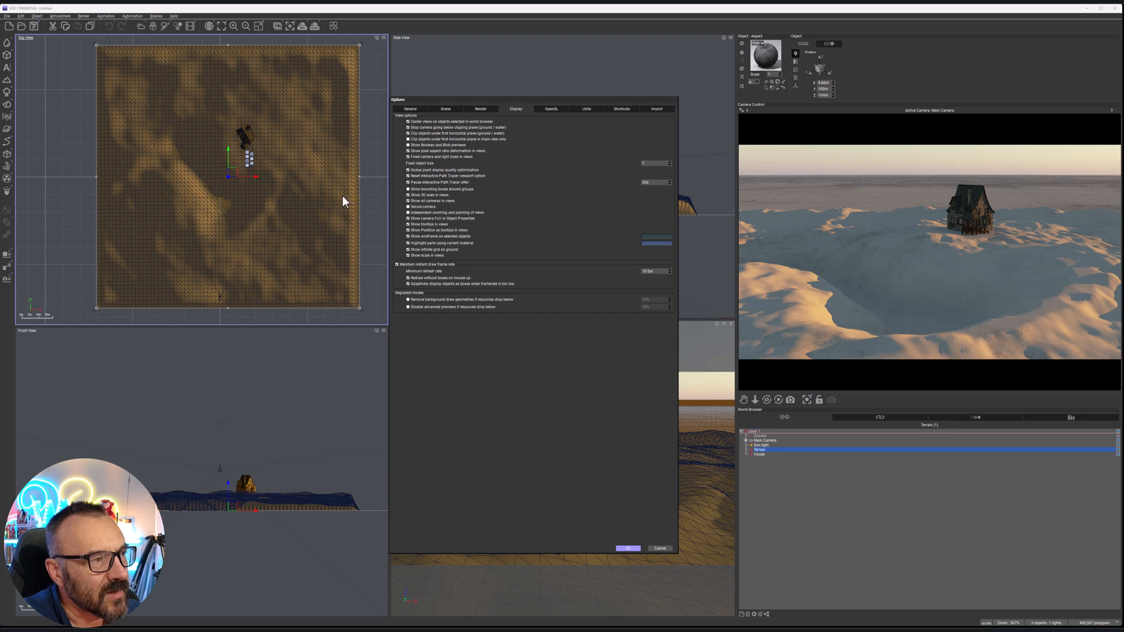
pyautogui.click(629, 549)
# Compare the terrain's appearance deselected and selected to examine the new highlight colours around the basin
pyautogui.scroll(1, 249, 228)
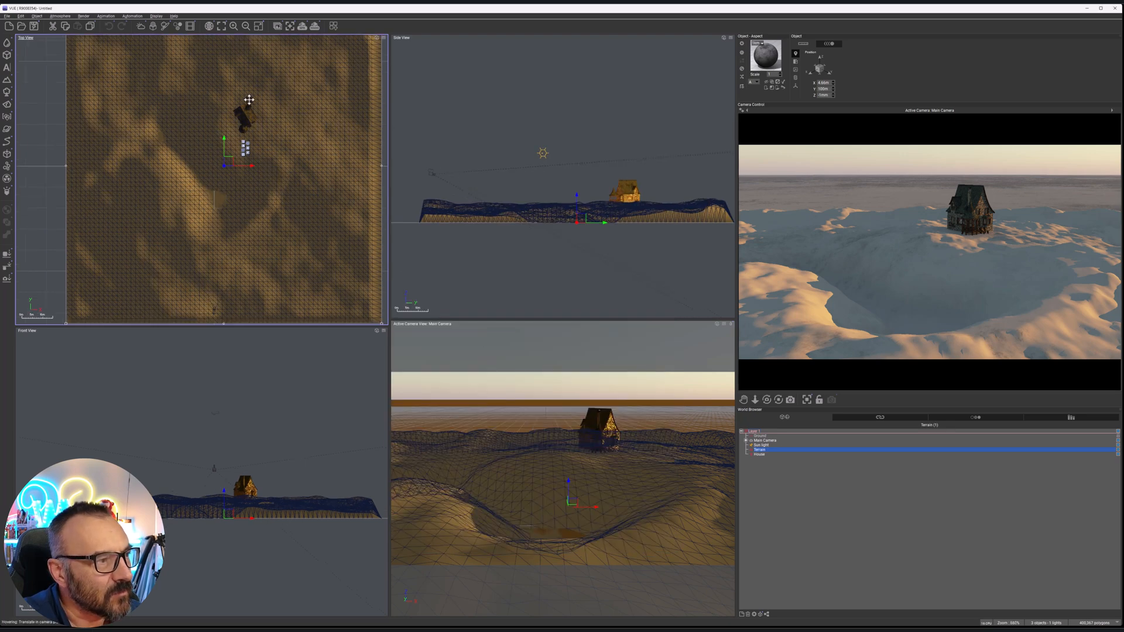
pyautogui.scroll(2, 270, 206)
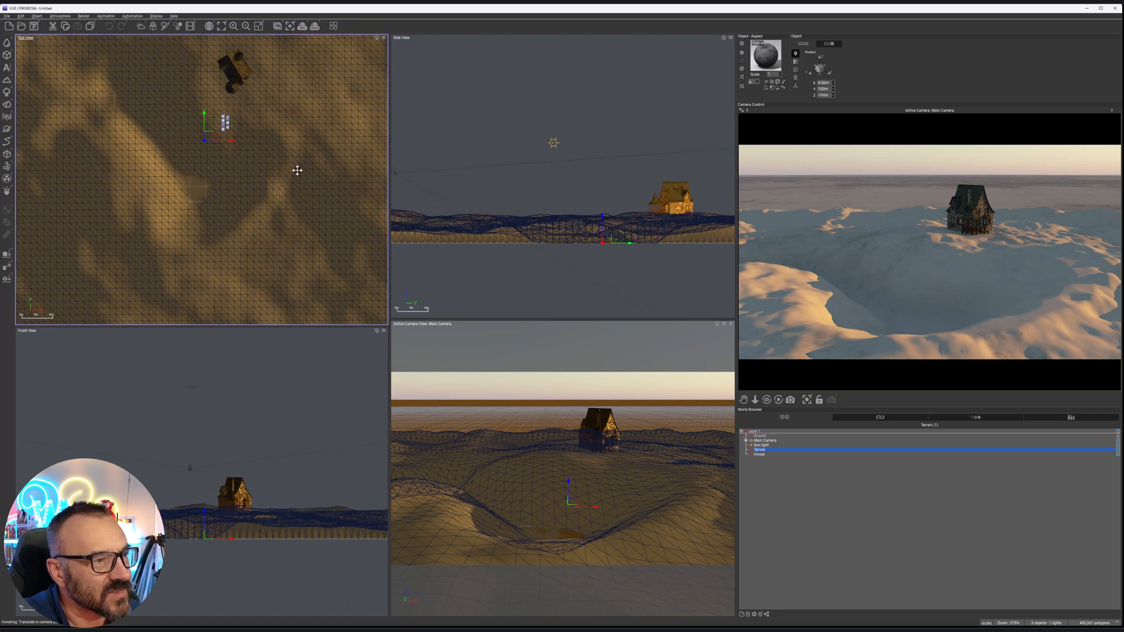
pyautogui.click(467, 111)
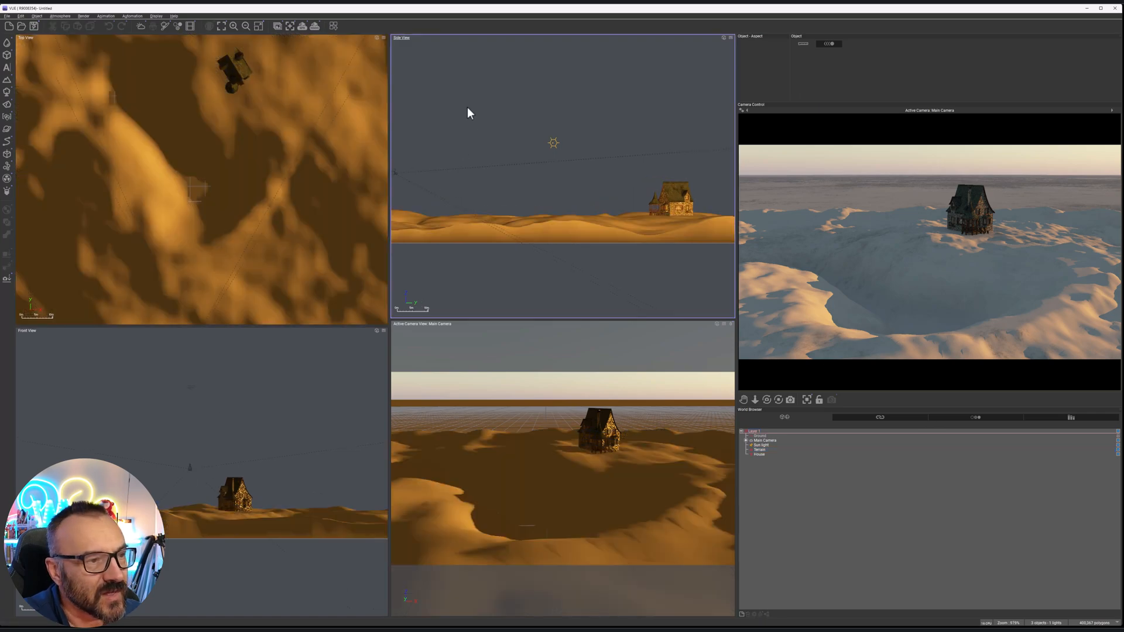
pyautogui.click(564, 230)
pyautogui.moveTo(265, 236); pyautogui.dragTo(335, 131, button='right')
pyautogui.scroll(1, 299, 170)
pyautogui.moveTo(306, 168); pyautogui.dragTo(274, 273, button='right')
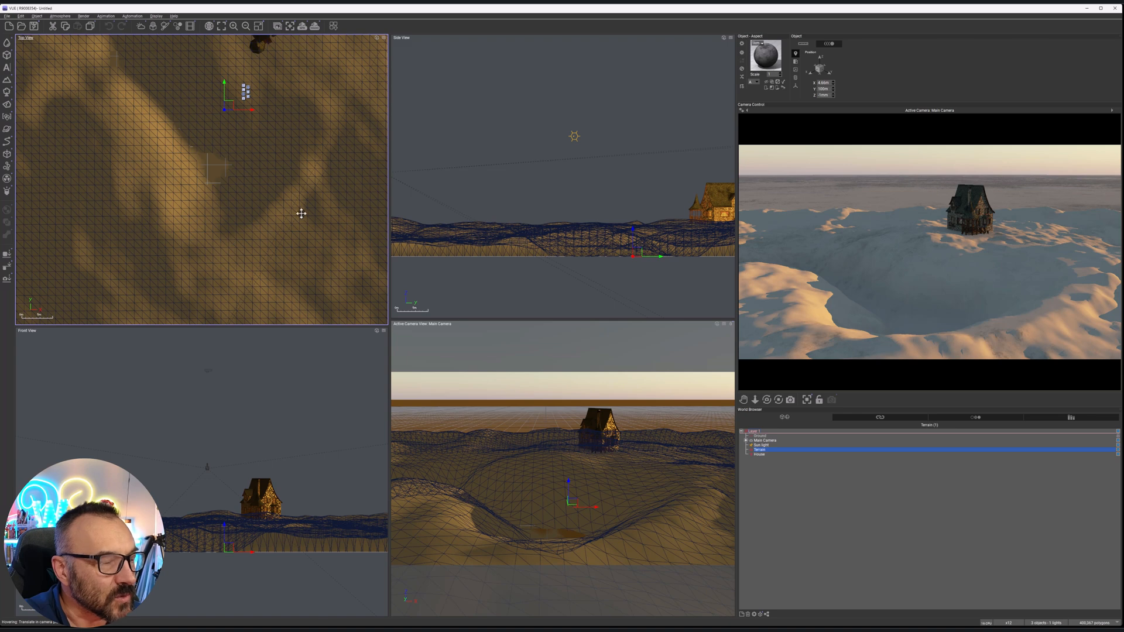
# Create a spline and place its first points on the basin's near rim in the top view, keeping its effects dialog clear of the views
pyautogui.moveTo(234, 231); pyautogui.dragTo(271, 196, button='right')
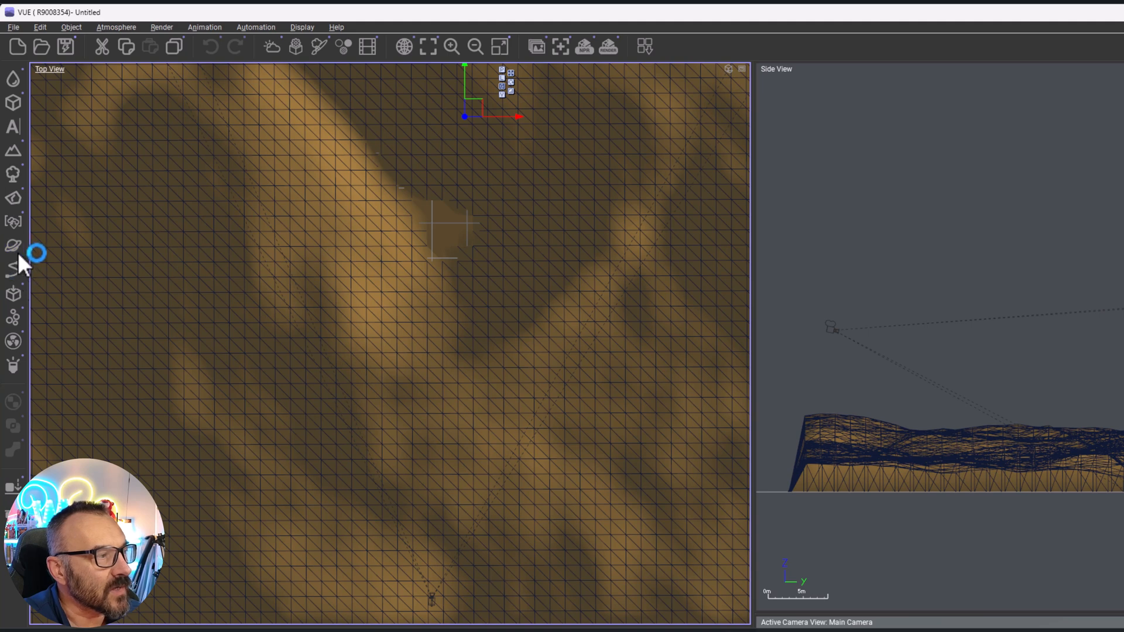
pyautogui.click(19, 267)
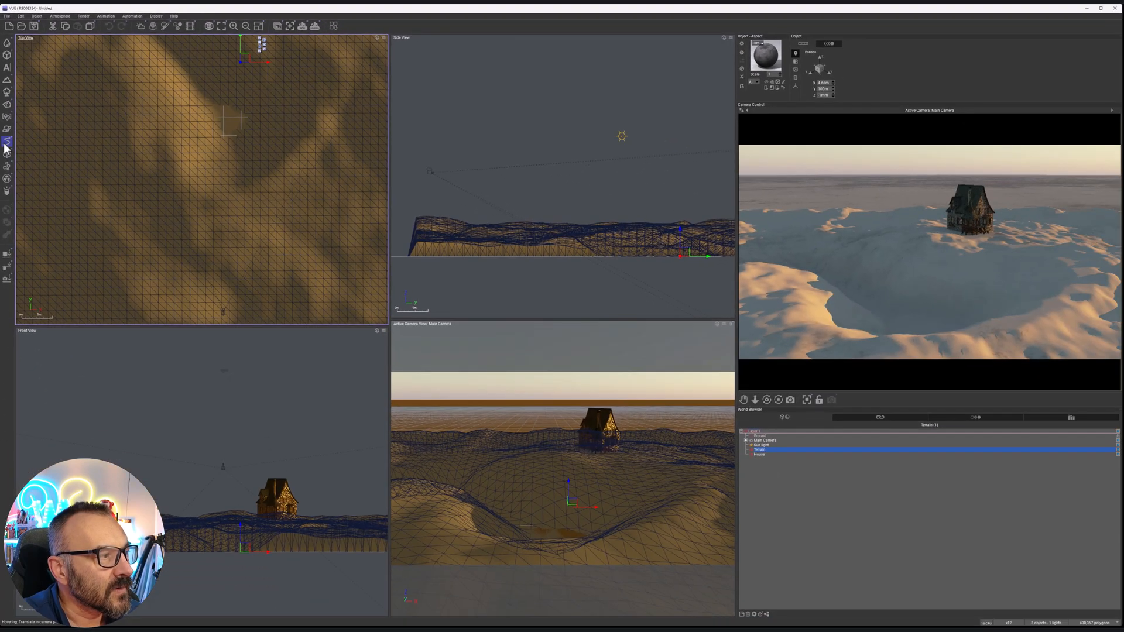
pyautogui.click(13, 270)
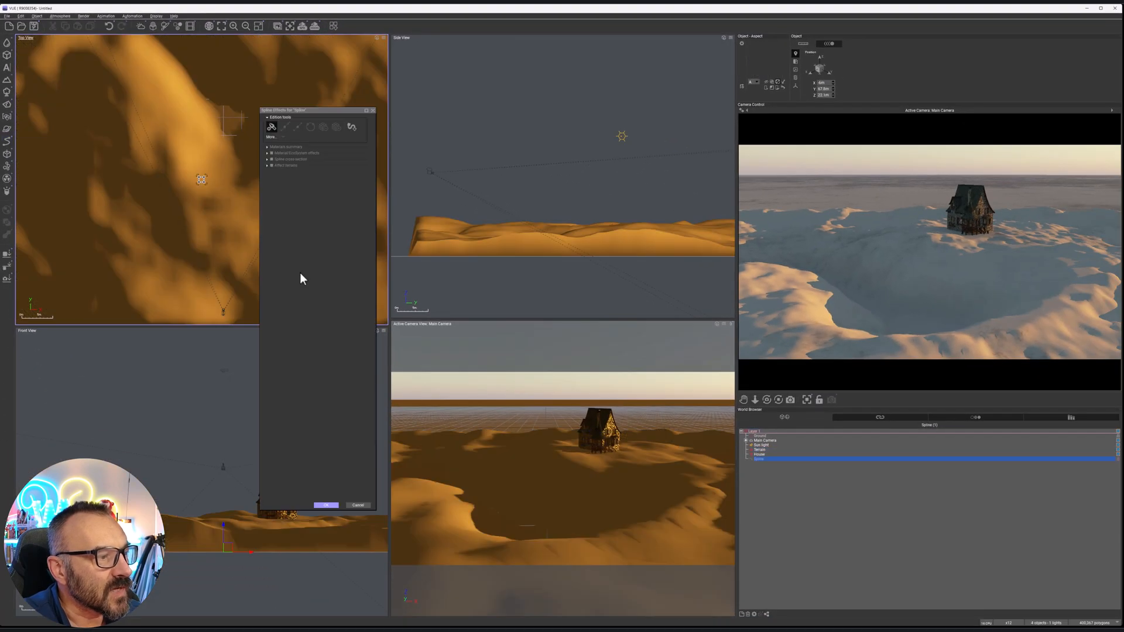
pyautogui.moveTo(317, 109); pyautogui.dragTo(778, 78)
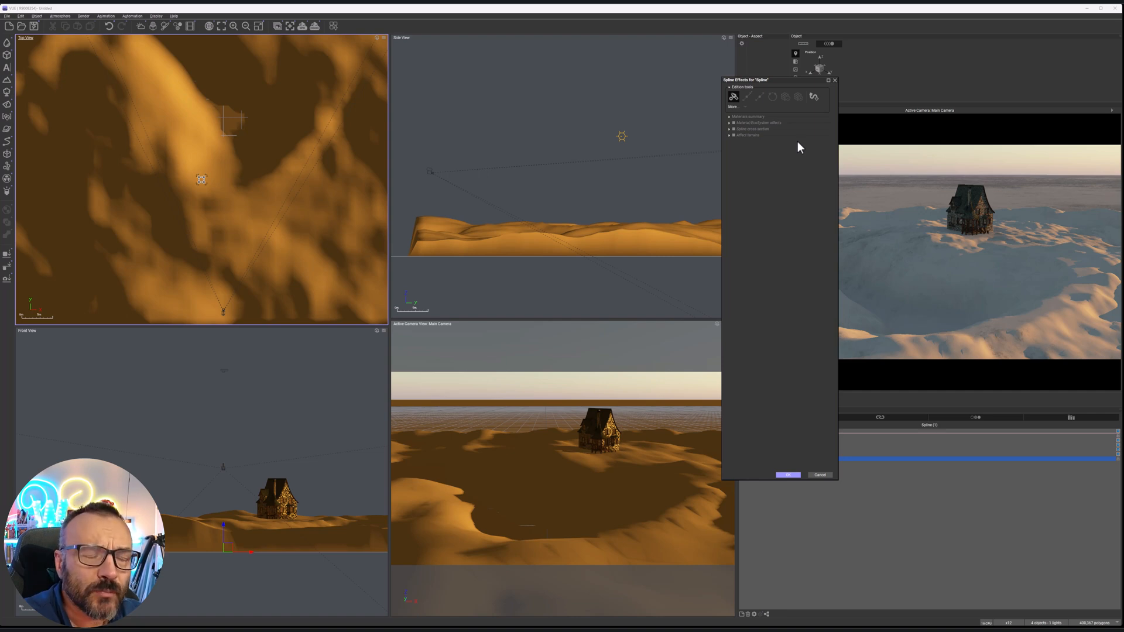
pyautogui.click(213, 251)
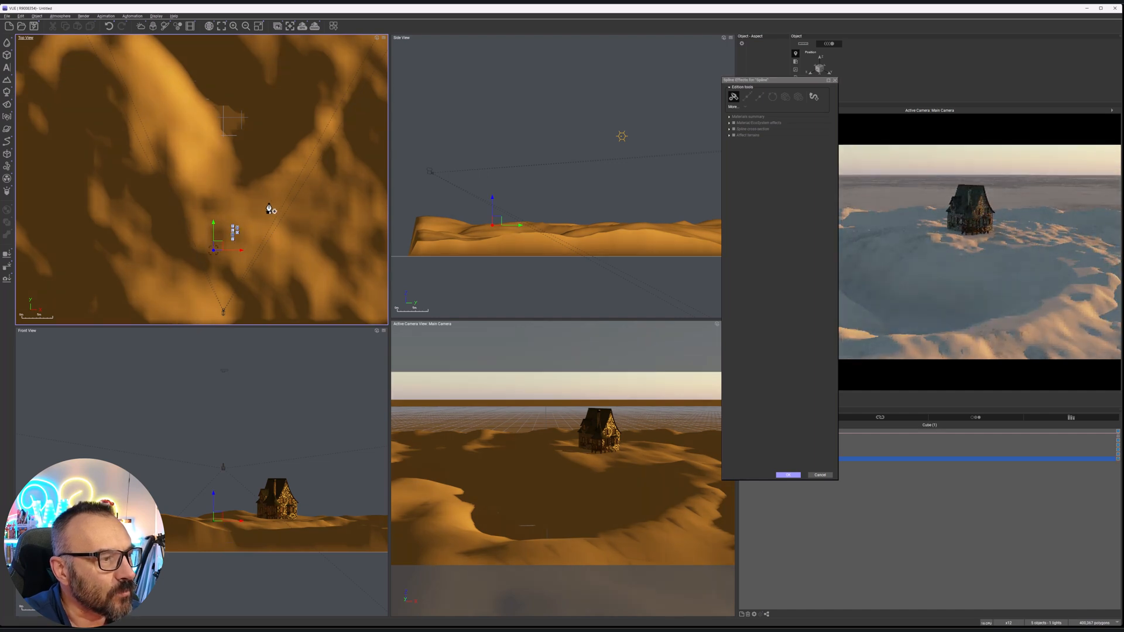
pyautogui.click(276, 189)
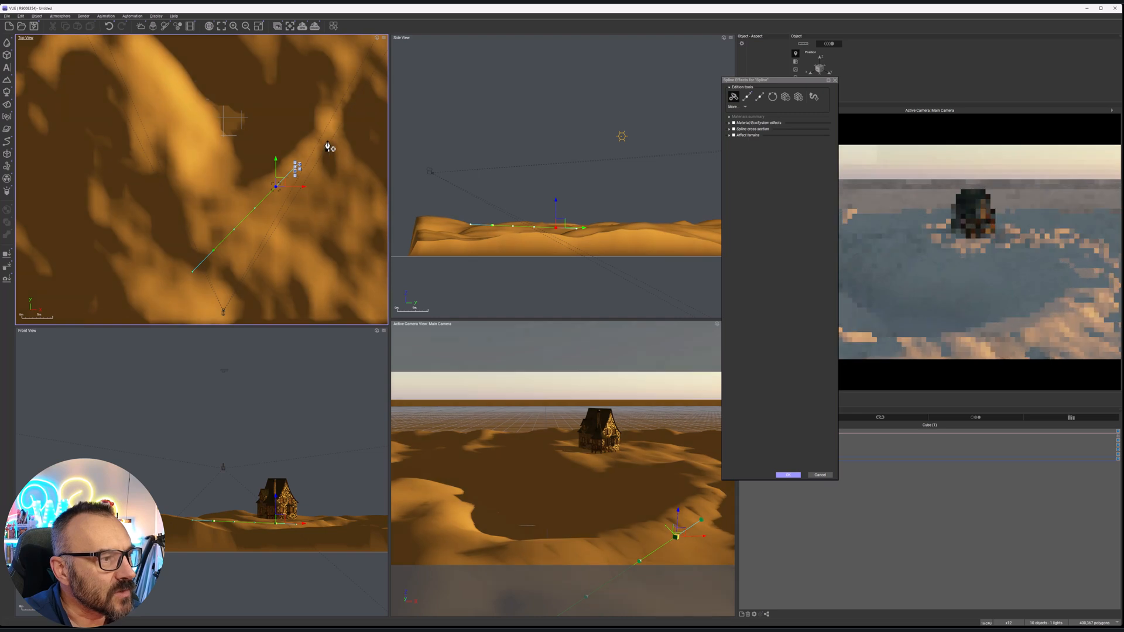
# Extend the spline with further points curving along the basin's rim up to the house
pyautogui.moveTo(339, 119); pyautogui.dragTo(296, 250, button='right')
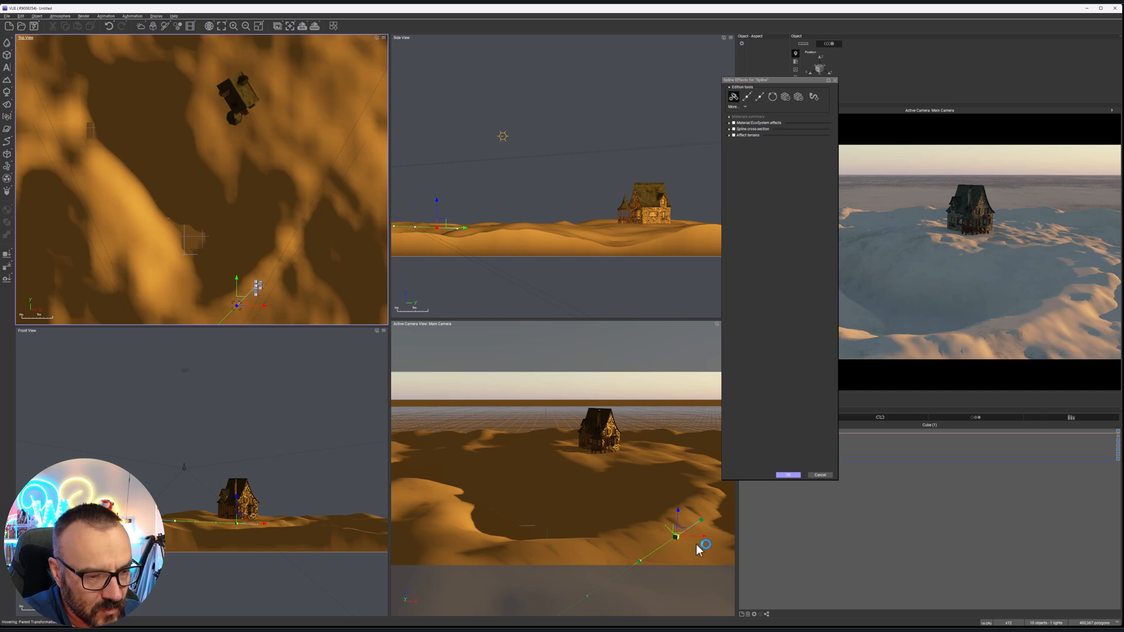
pyautogui.click(272, 252)
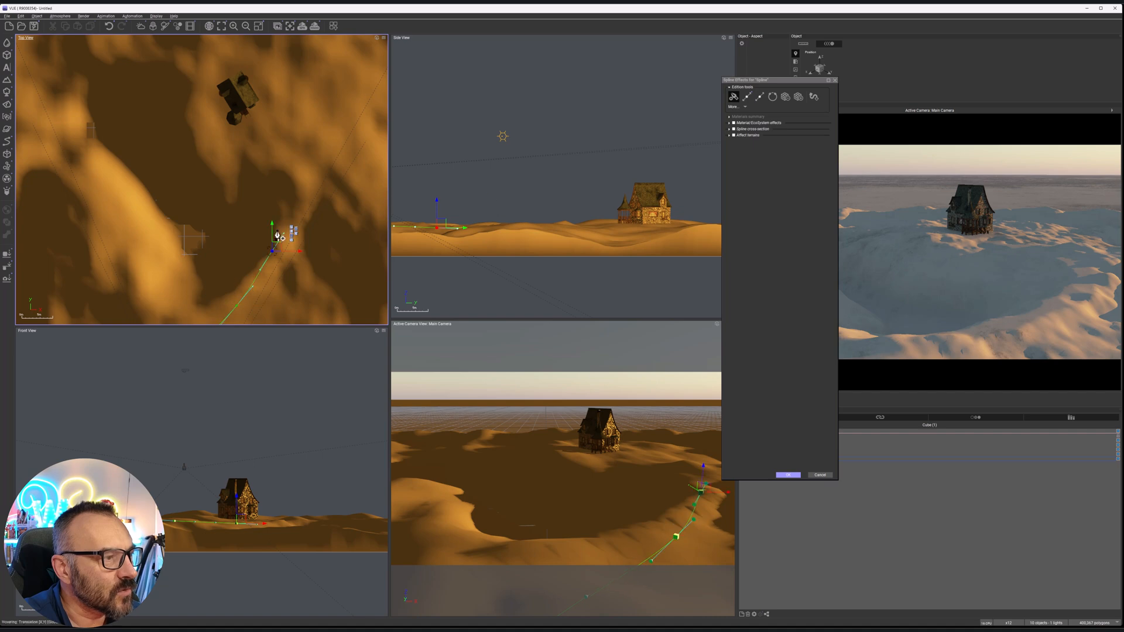
pyautogui.click(283, 203)
pyautogui.click(276, 152)
pyautogui.click(255, 123)
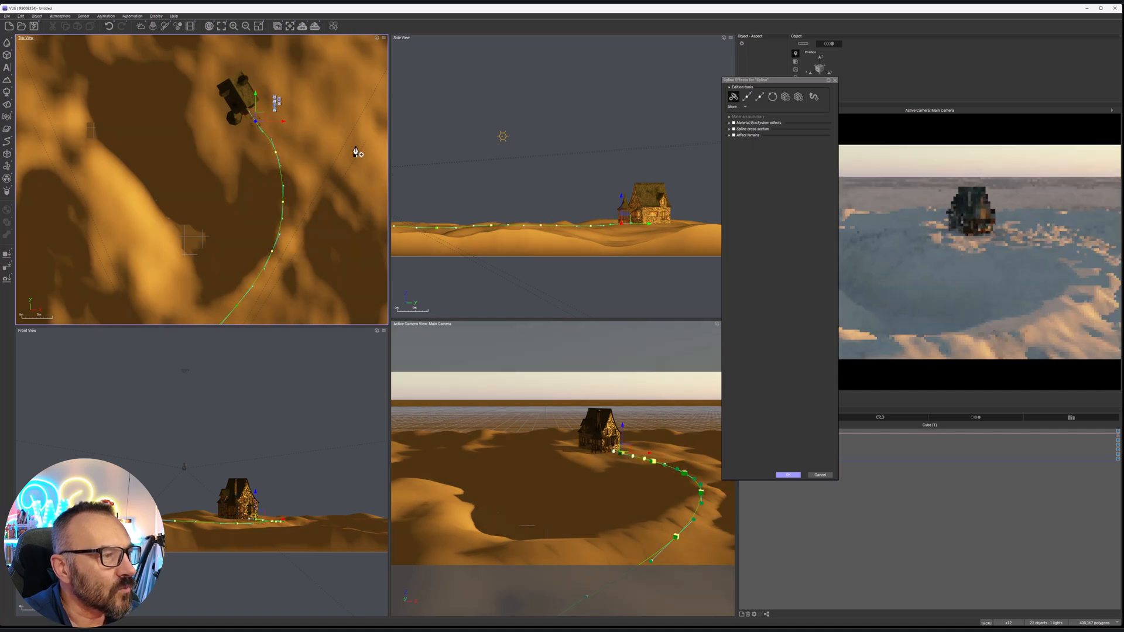
# Examine how closely the spline follows the terrain surface in the side view, moving its effects dialog out of the way
pyautogui.moveTo(322, 254); pyautogui.dragTo(354, 147, button='right')
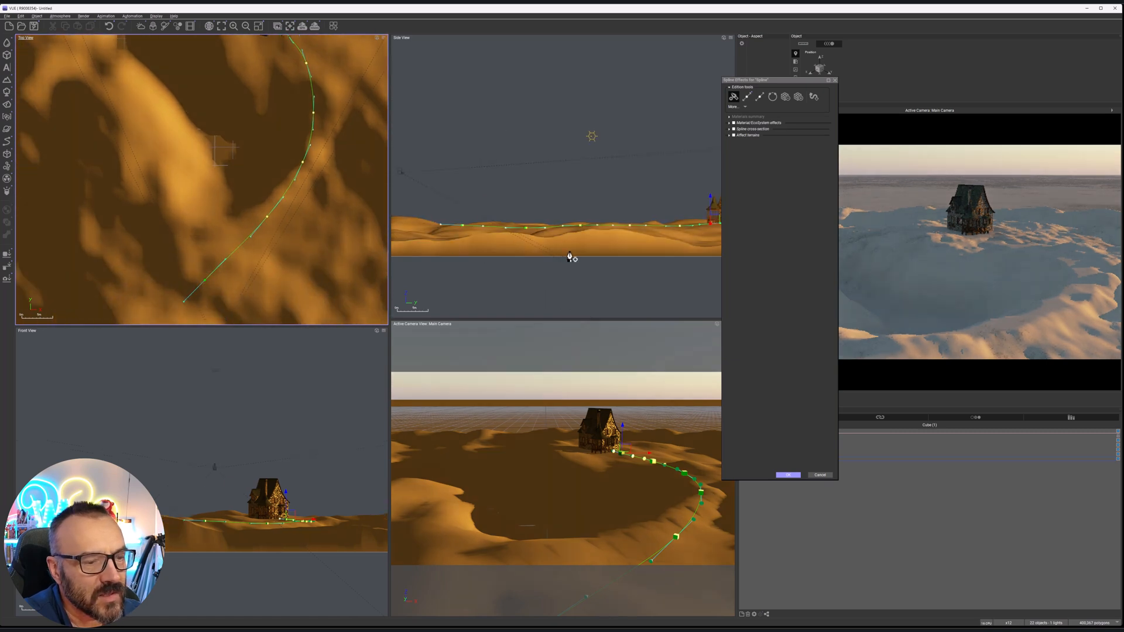
pyautogui.scroll(2, 585, 235)
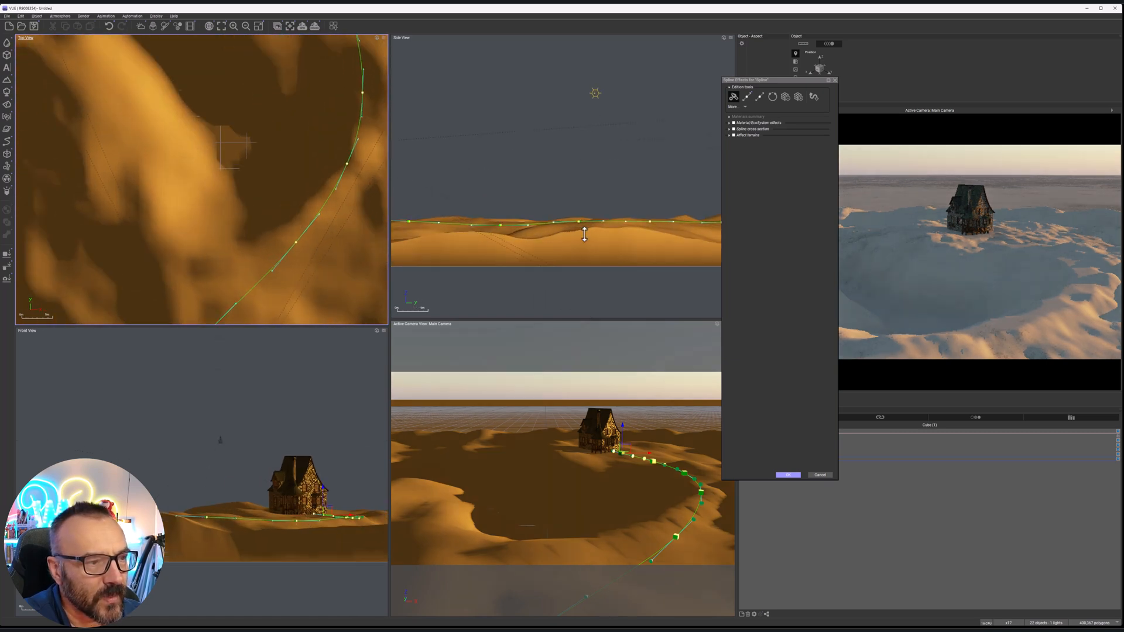
pyautogui.moveTo(517, 245); pyautogui.dragTo(436, 207, button='right')
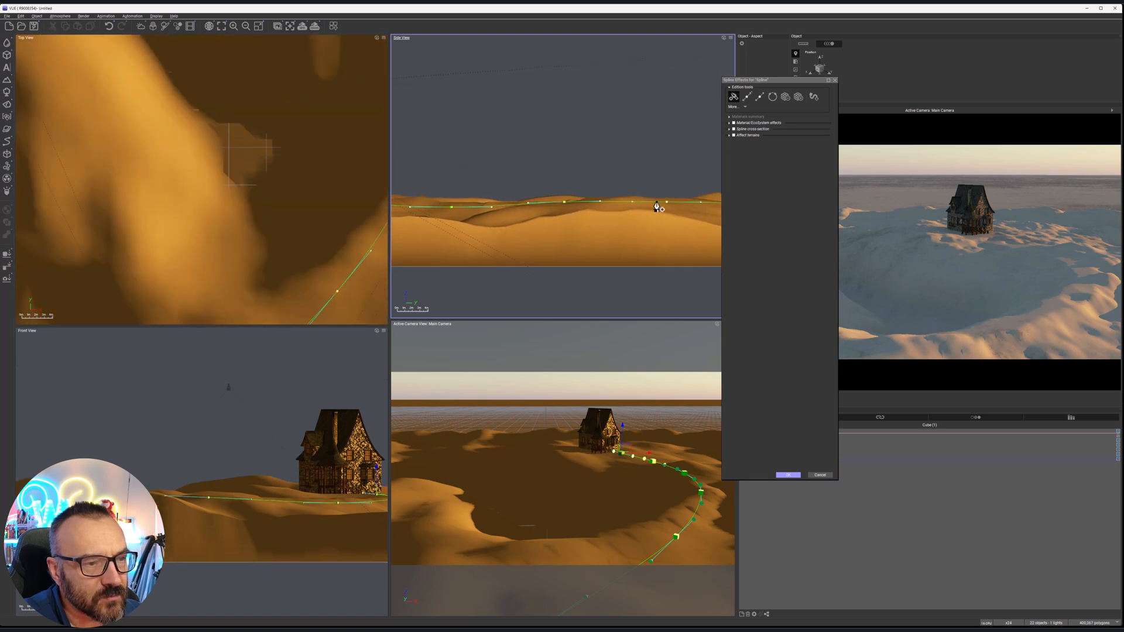
pyautogui.moveTo(675, 221); pyautogui.dragTo(530, 180, button='right')
pyautogui.moveTo(800, 79); pyautogui.dragTo(305, 102)
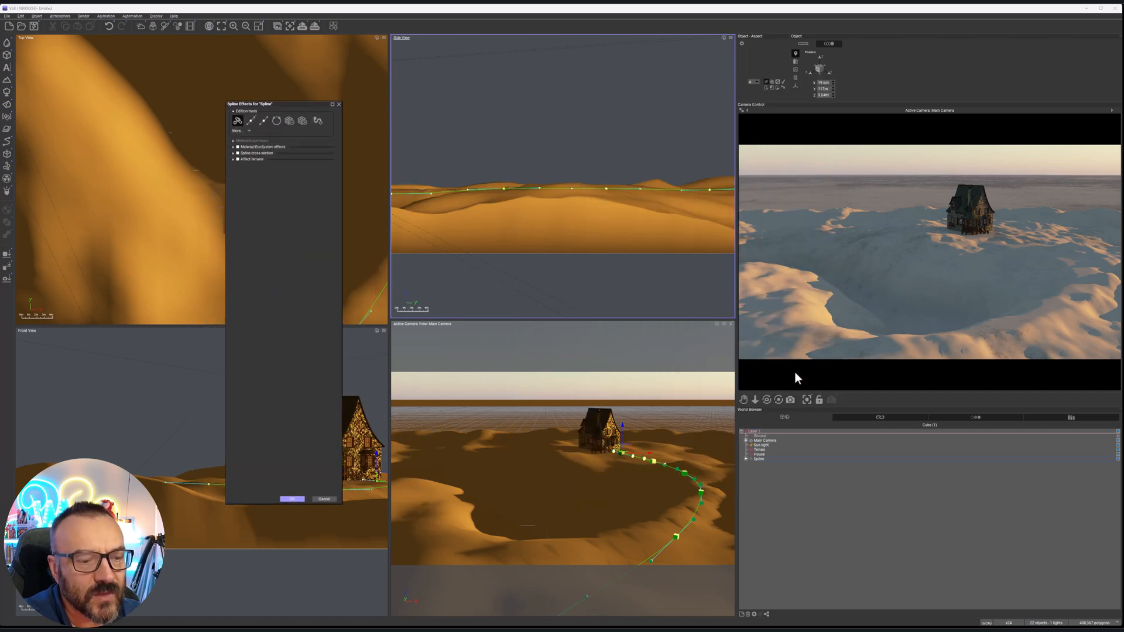
# Expand the spline's point list and lower its end point at the house, point 5, closer to the terrain in the side view
pyautogui.click(746, 459)
pyautogui.scroll(5, 571, 269)
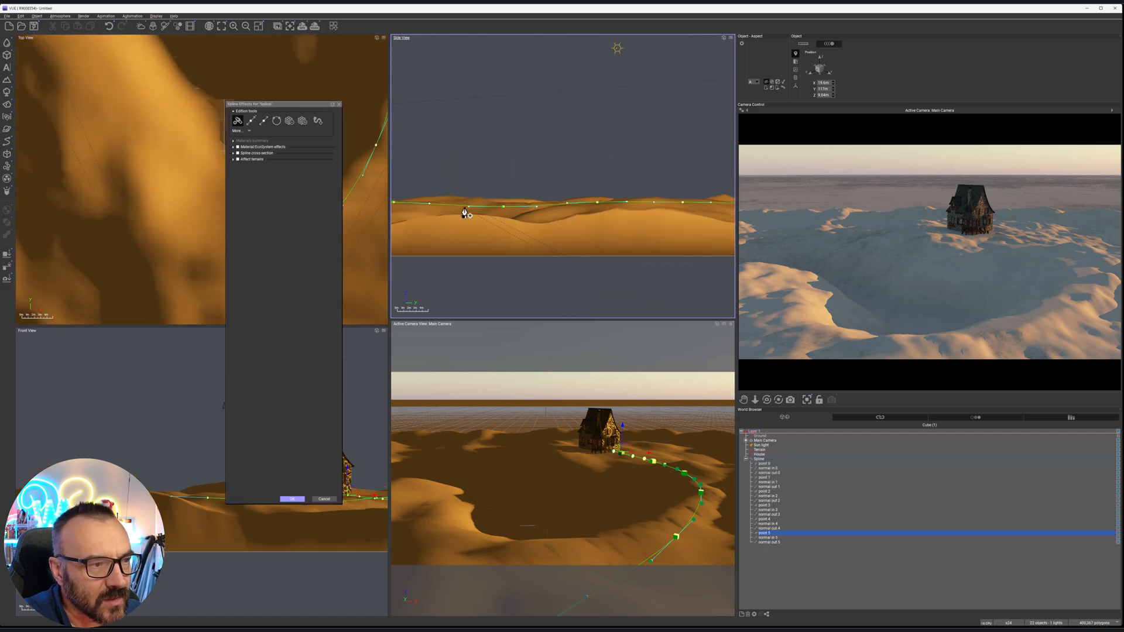
pyautogui.scroll(2, 527, 225)
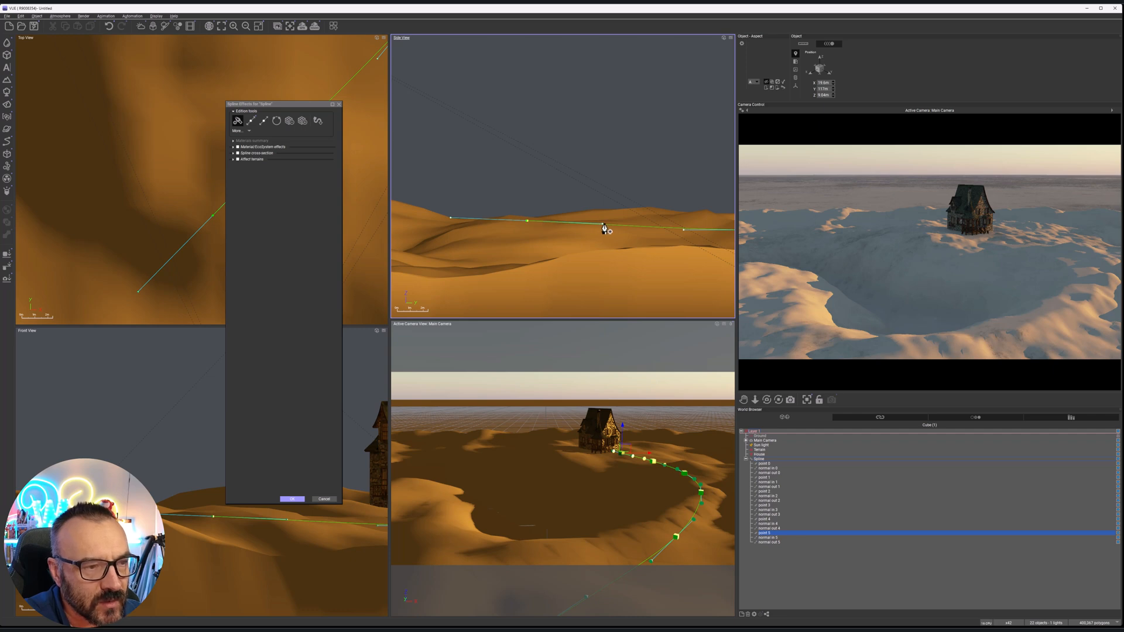
pyautogui.click(814, 542)
pyautogui.click(763, 534)
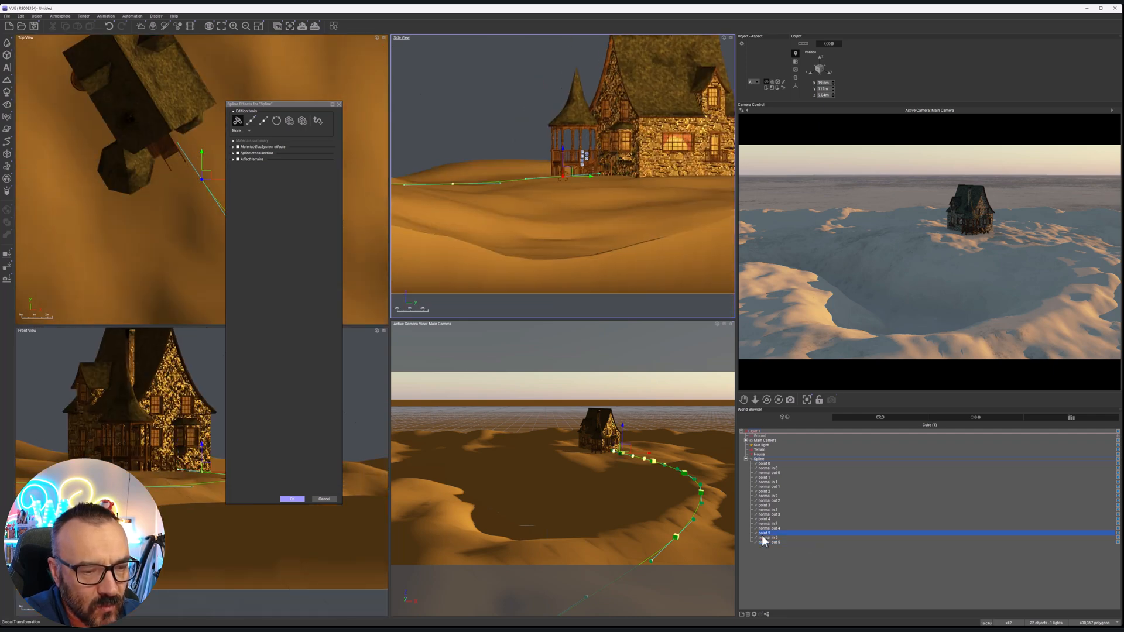
pyautogui.moveTo(546, 179); pyautogui.dragTo(567, 176)
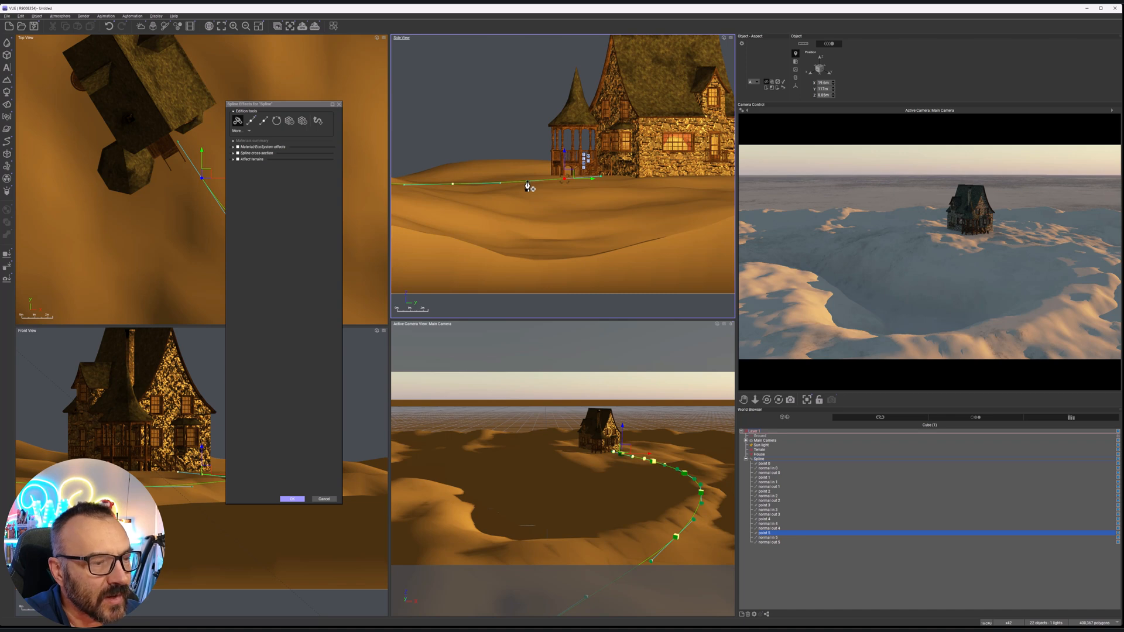
pyautogui.rightClick(528, 184)
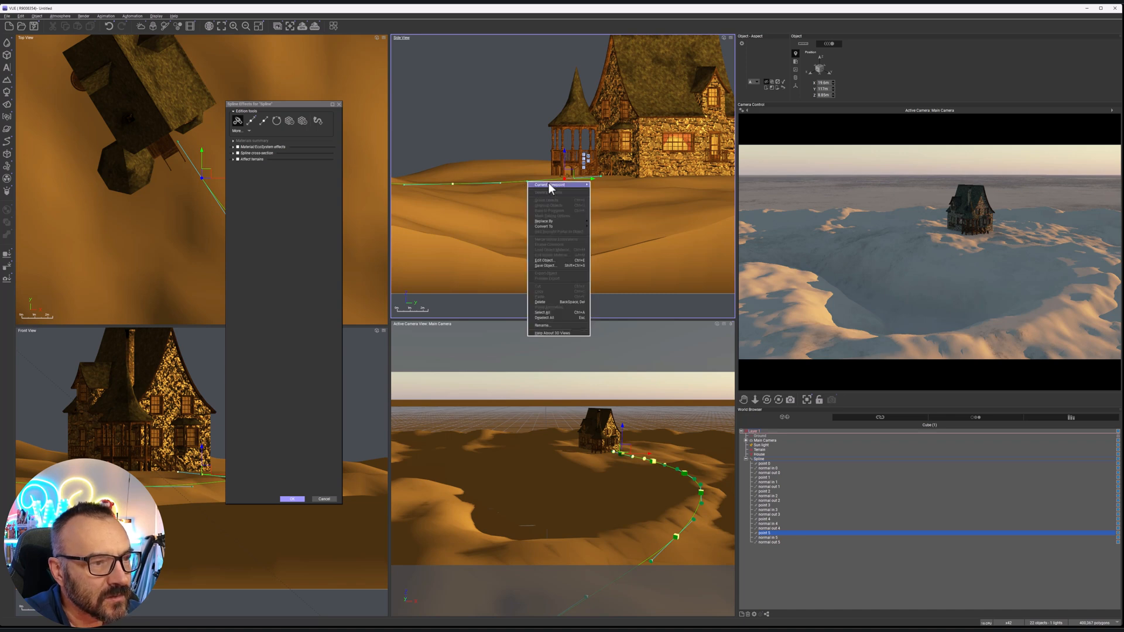
pyautogui.moveTo(550, 182)
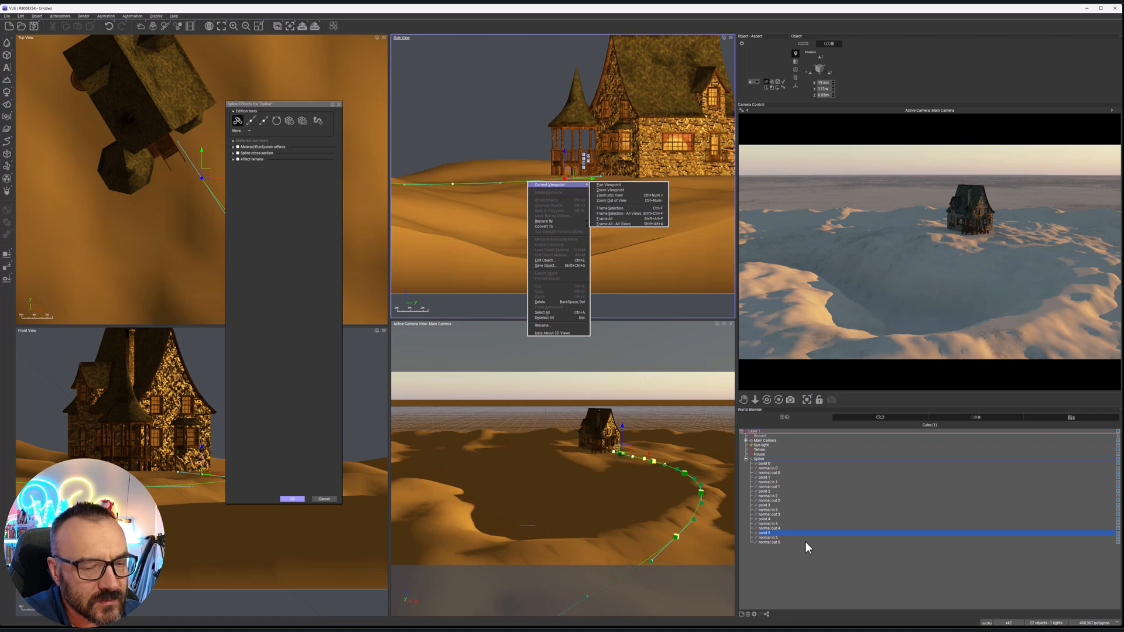
# Try to lower the incoming normal of point 5 towards the ground beside the house, and undo the last change
pyautogui.click(767, 539)
pyautogui.doubleClick(768, 539)
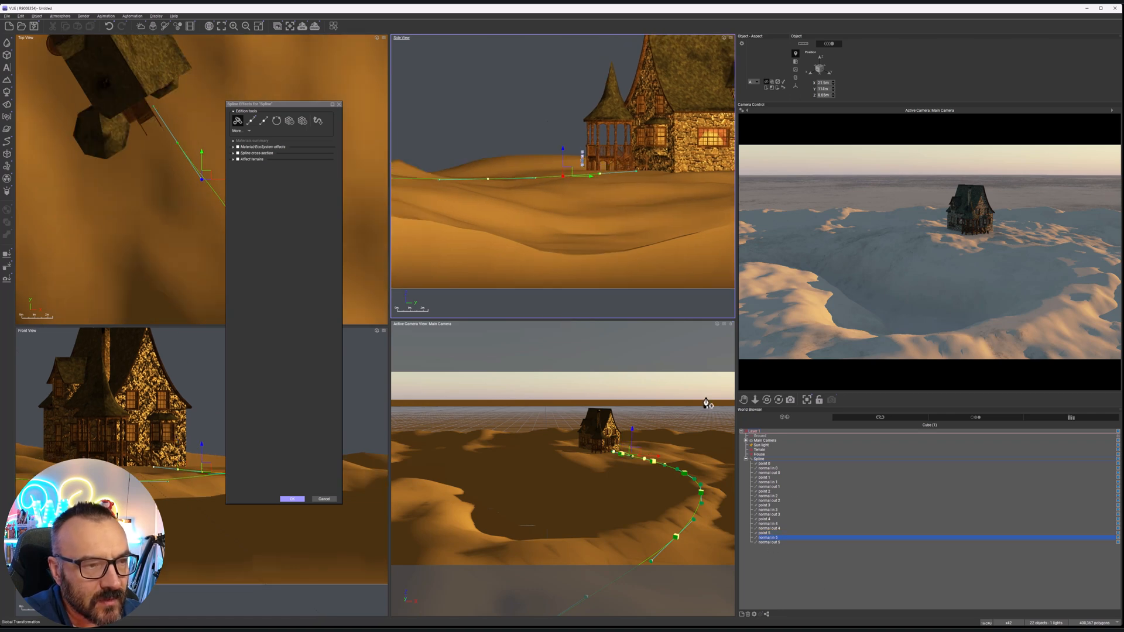
pyautogui.moveTo(570, 157); pyautogui.dragTo(567, 171)
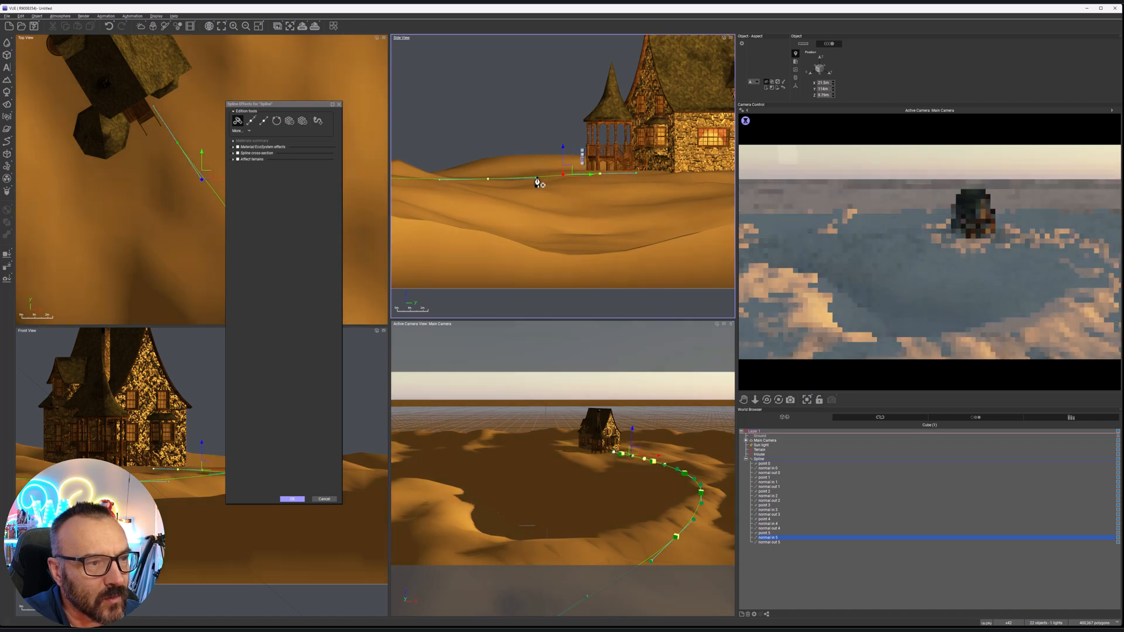
pyautogui.click(479, 160)
pyautogui.hotkey('ctrl', 'z')
pyautogui.press('Escape')
# Reopen the spline for editing and lower the outgoing normal of point 3 slightly in the side view
pyautogui.click(764, 459)
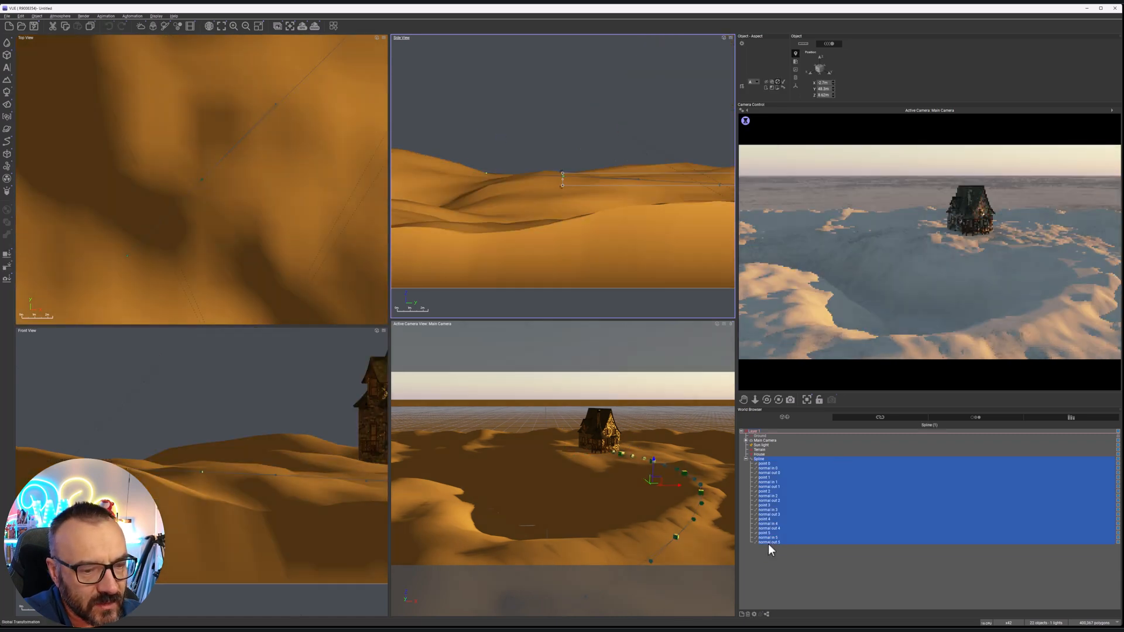
pyautogui.doubleClick(760, 460)
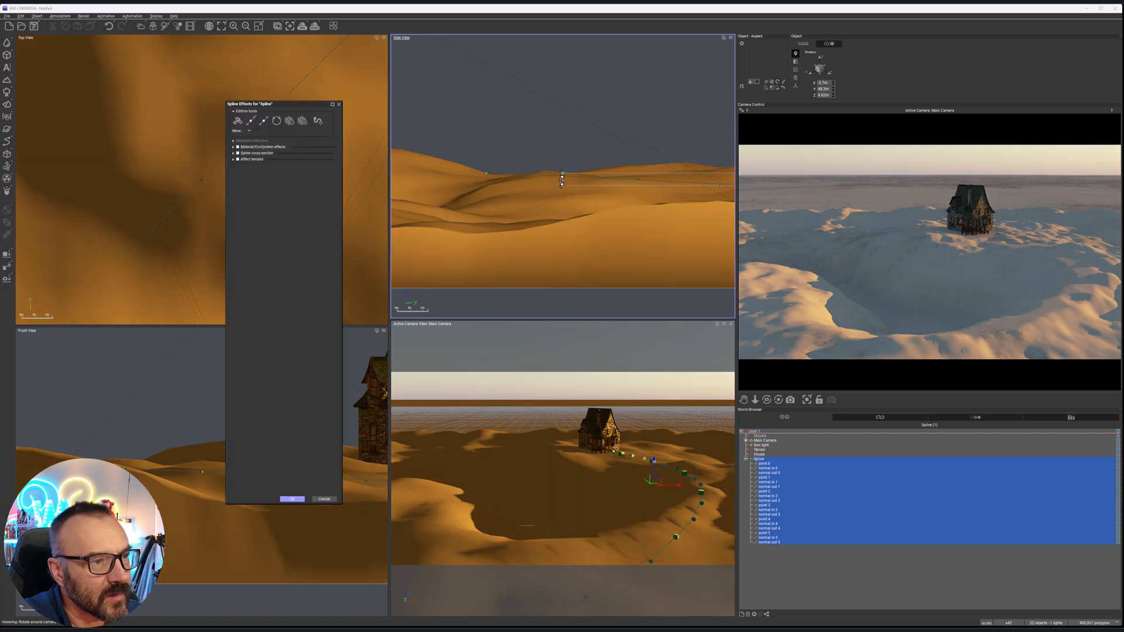
pyautogui.moveTo(660, 201); pyautogui.dragTo(435, 216, button='right')
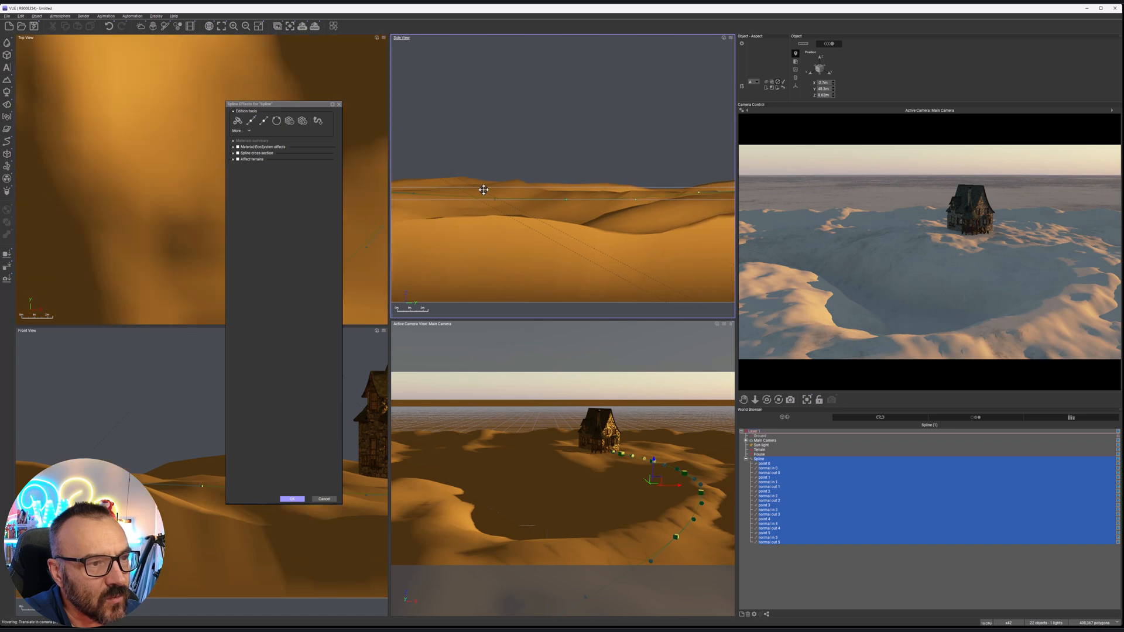
pyautogui.click(767, 516)
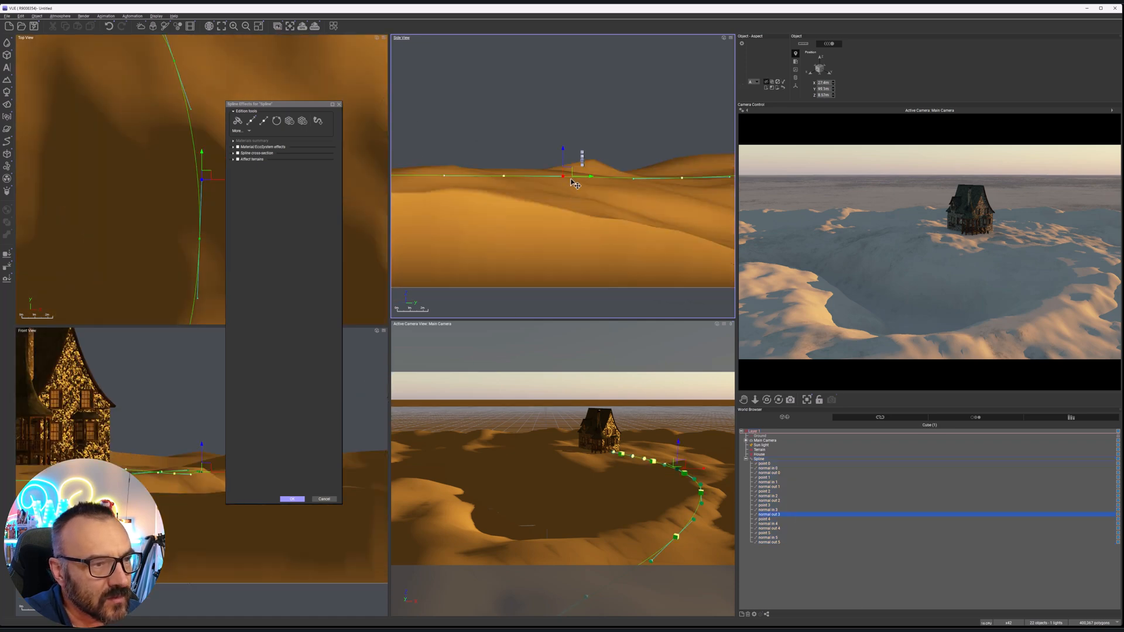
pyautogui.moveTo(574, 172); pyautogui.dragTo(574, 173)
# Move spline points 3 and 2 slightly inward towards the basin in the top view, keeping the effects dialog clear of the curve
pyautogui.moveTo(659, 464); pyautogui.dragTo(663, 433, button='right')
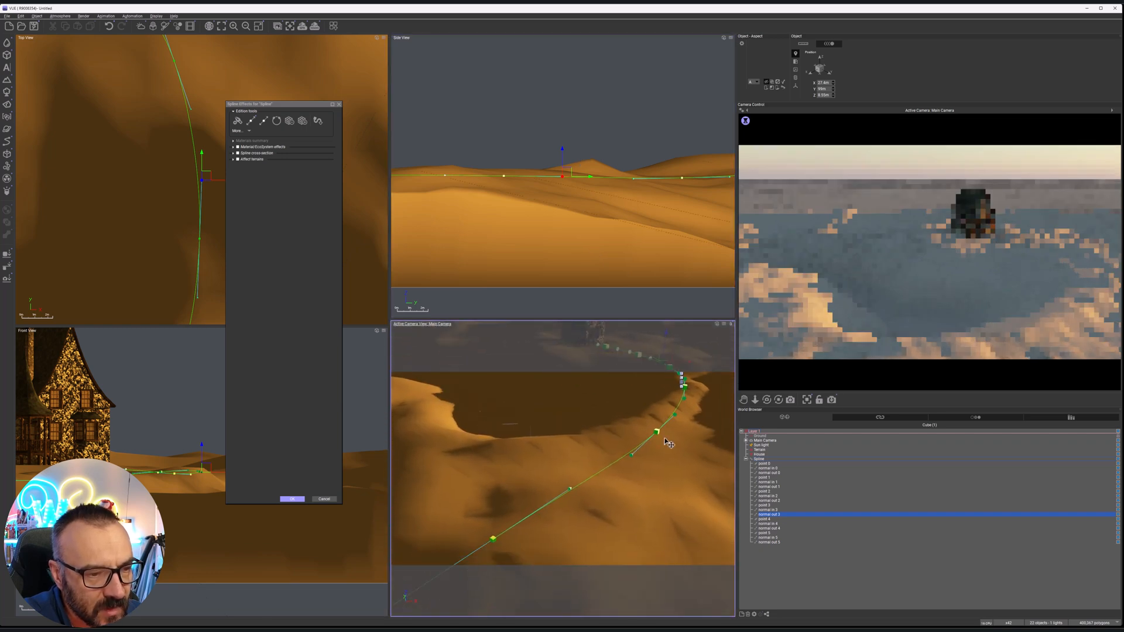
pyautogui.moveTo(194, 167); pyautogui.dragTo(216, 188, button='right')
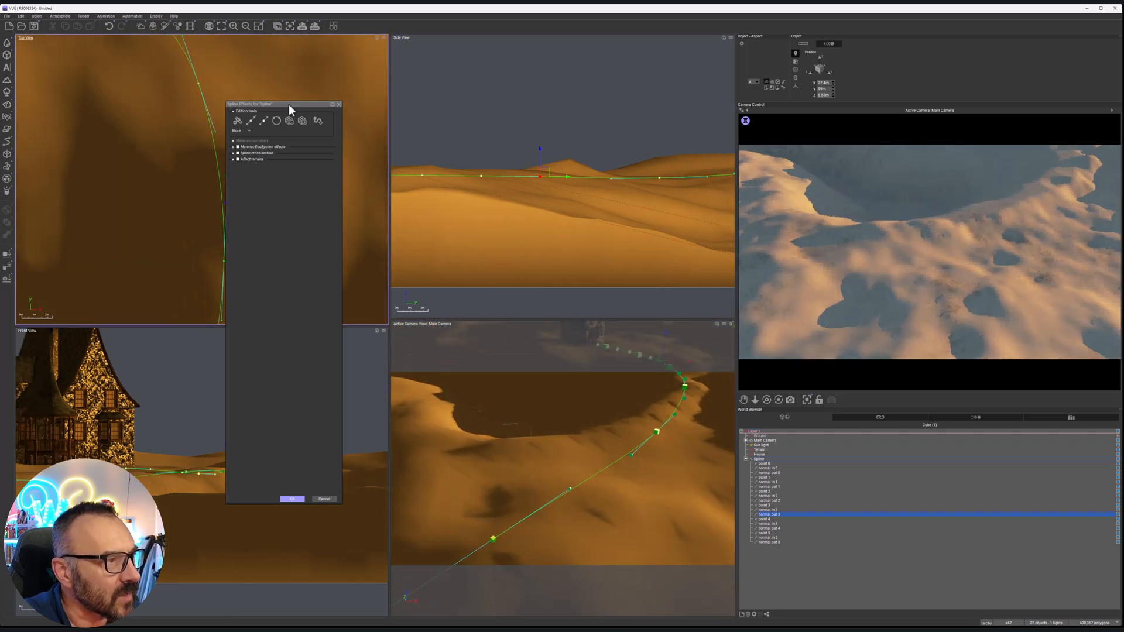
pyautogui.moveTo(289, 105); pyautogui.dragTo(547, 112)
pyautogui.moveTo(230, 197); pyautogui.dragTo(321, 117, button='right')
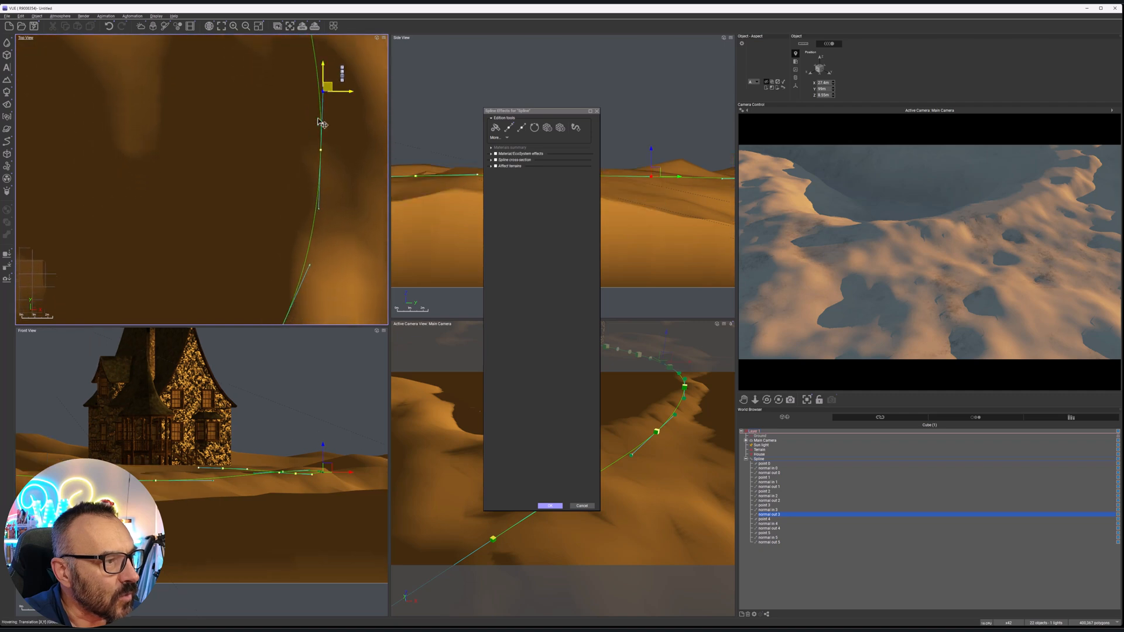
pyautogui.click(321, 151)
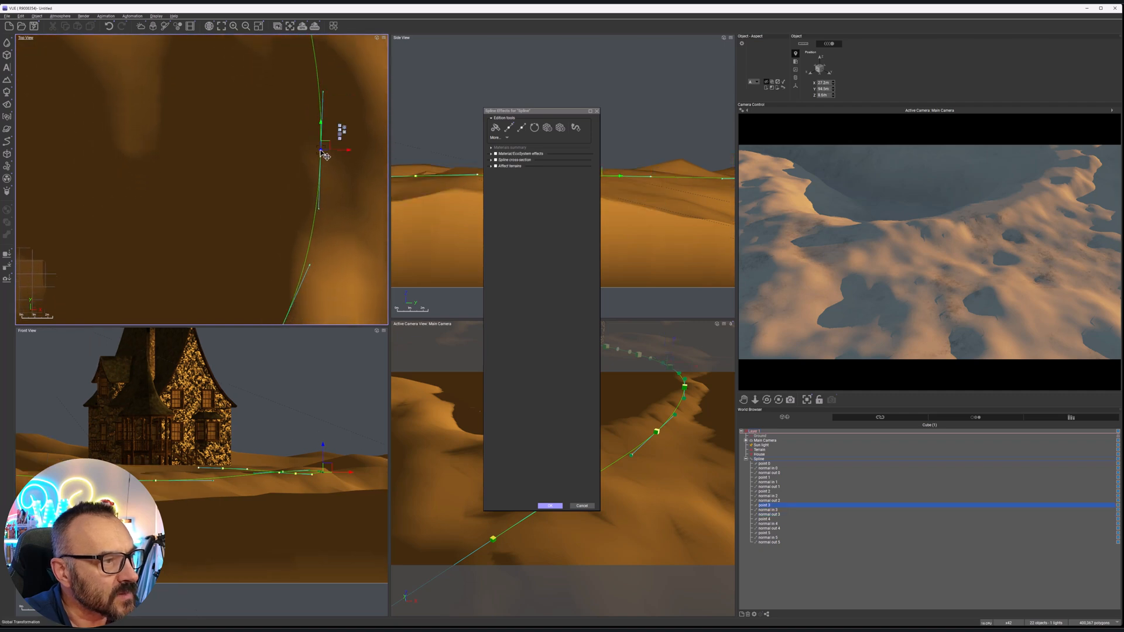
pyautogui.moveTo(323, 144); pyautogui.dragTo(316, 141)
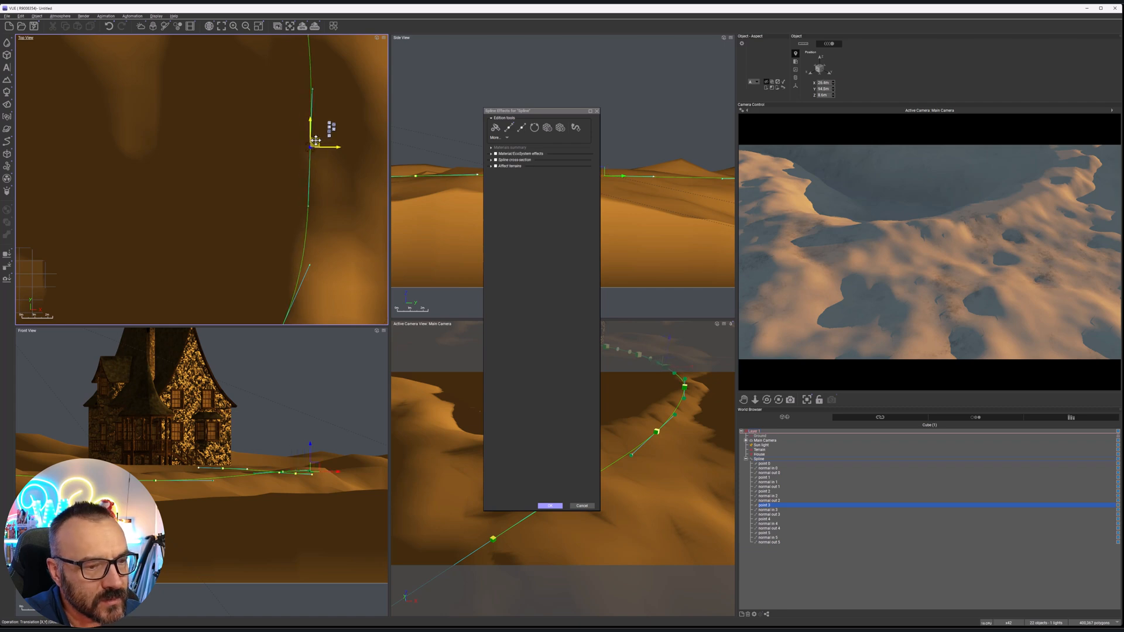
pyautogui.moveTo(332, 222); pyautogui.dragTo(348, 60, button='right')
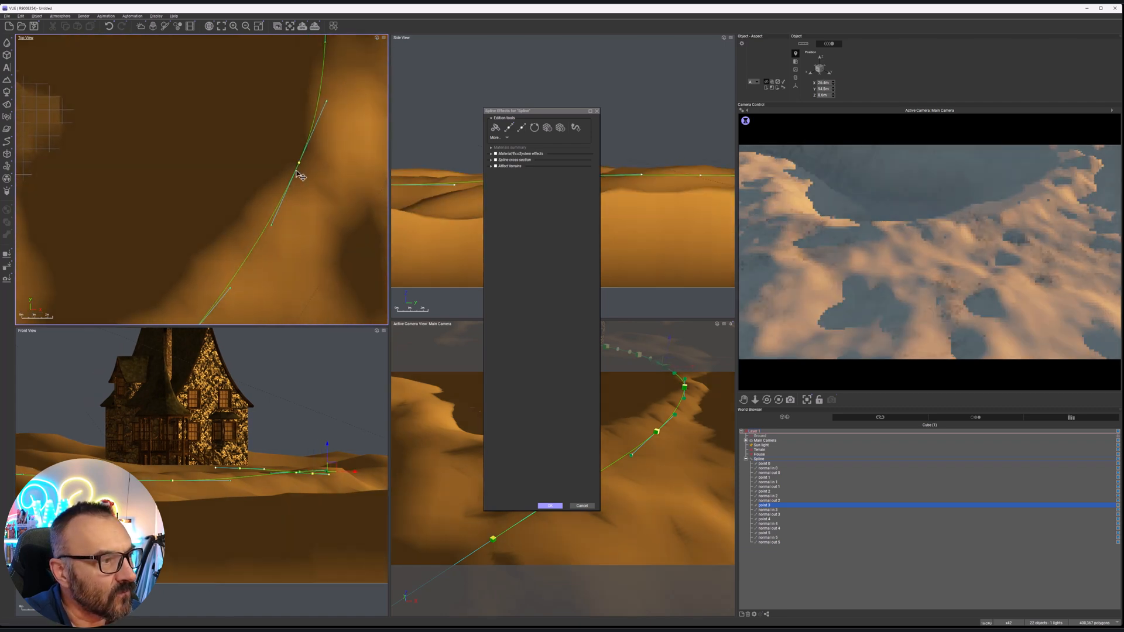
pyautogui.moveTo(300, 166)
pyautogui.mouseDown()
pyautogui.moveTo(306, 151)
pyautogui.moveTo(285, 150)
pyautogui.moveTo(286, 159)
pyautogui.mouseUp()
# Shift spline points 1 and 0 towards the basin's near rim in the top view, and clear the effects dialog from the camera view
pyautogui.moveTo(281, 205); pyautogui.dragTo(332, 120, button='right')
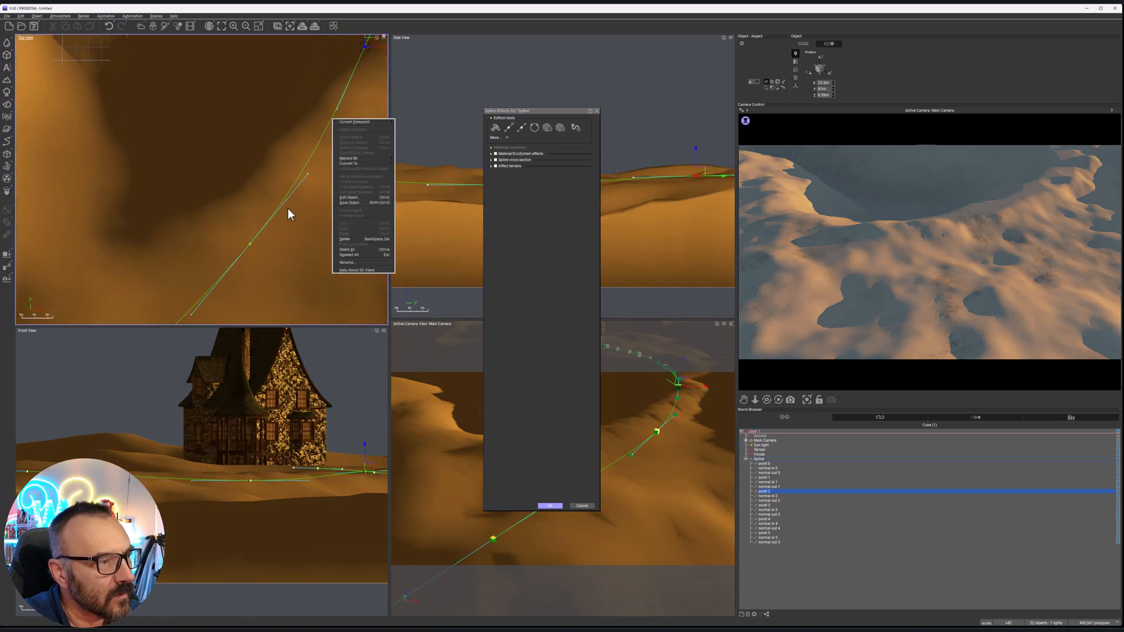
pyautogui.click(252, 242)
pyautogui.moveTo(252, 242); pyautogui.dragTo(205, 208)
pyautogui.moveTo(254, 244); pyautogui.dragTo(344, 100, button='right')
pyautogui.moveTo(248, 211); pyautogui.dragTo(381, 109, button='right')
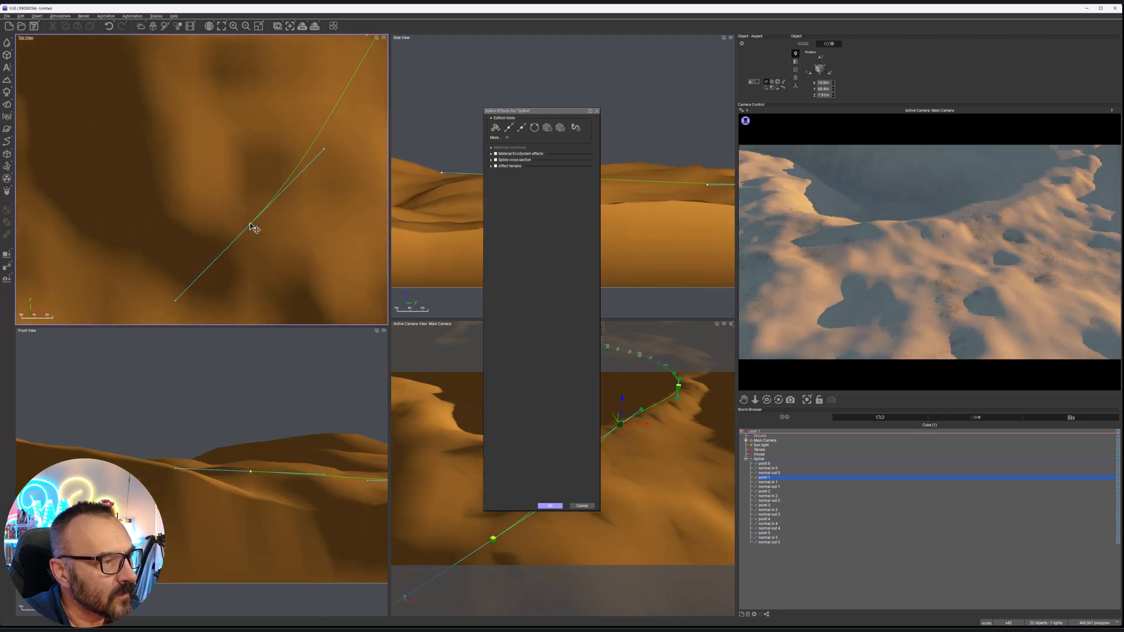
pyautogui.moveTo(250, 226); pyautogui.dragTo(154, 169)
pyautogui.moveTo(549, 111); pyautogui.dragTo(284, 137)
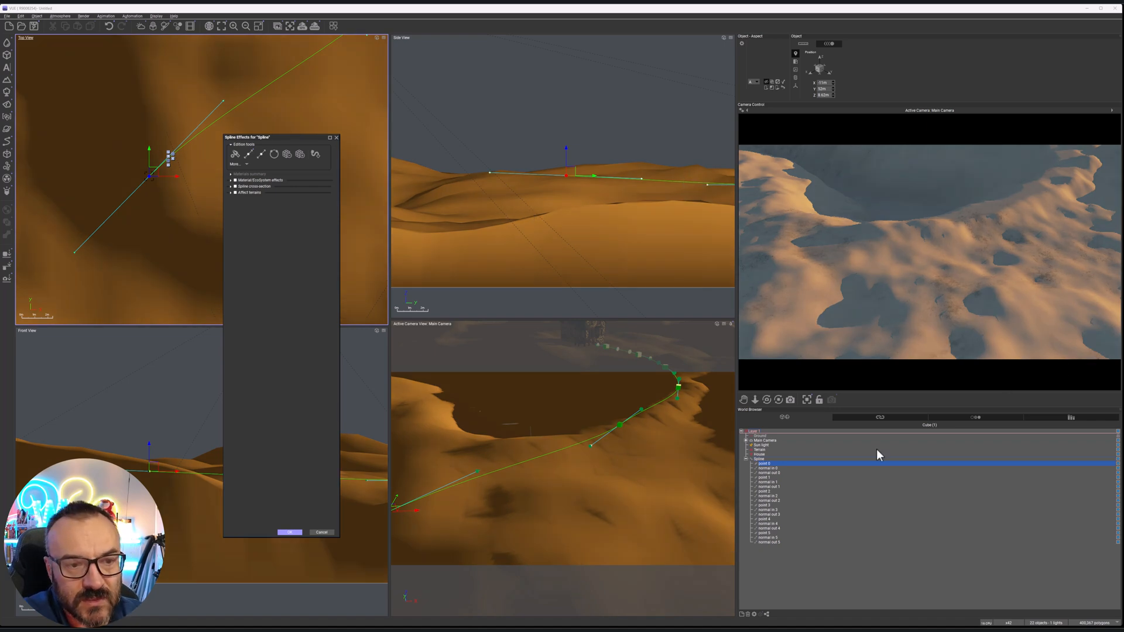
# Reframe the main camera on the house and the whole basin, and raise the sun light higher in the side view
pyautogui.doubleClick(757, 441)
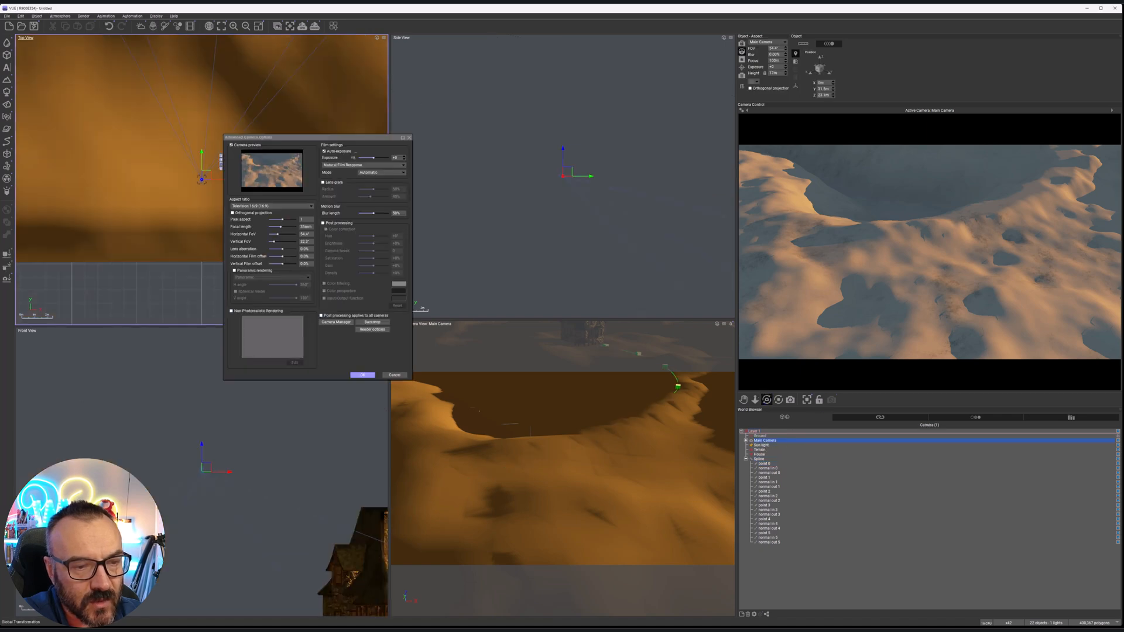
pyautogui.moveTo(563, 463); pyautogui.dragTo(557, 477, button='right')
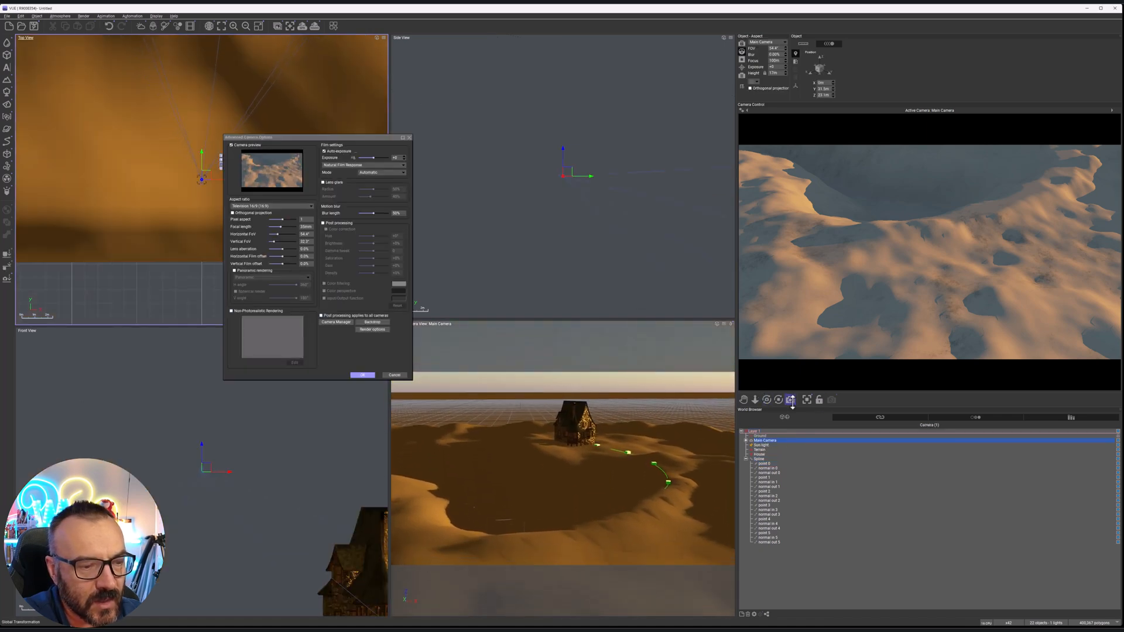
pyautogui.doubleClick(762, 445)
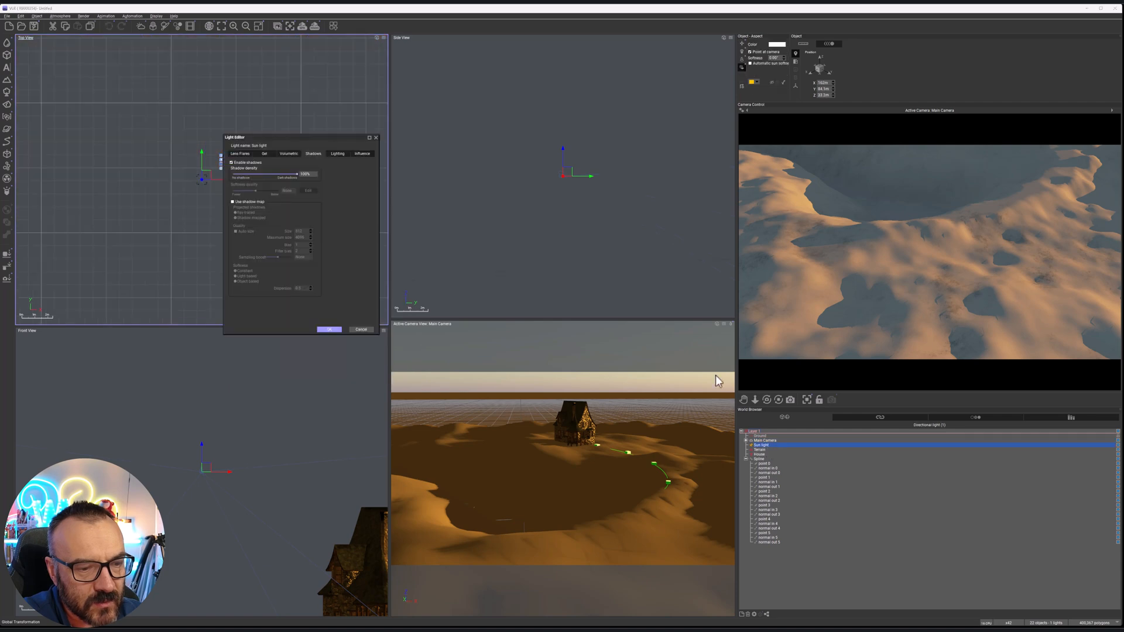
pyautogui.moveTo(570, 212); pyautogui.dragTo(540, 92)
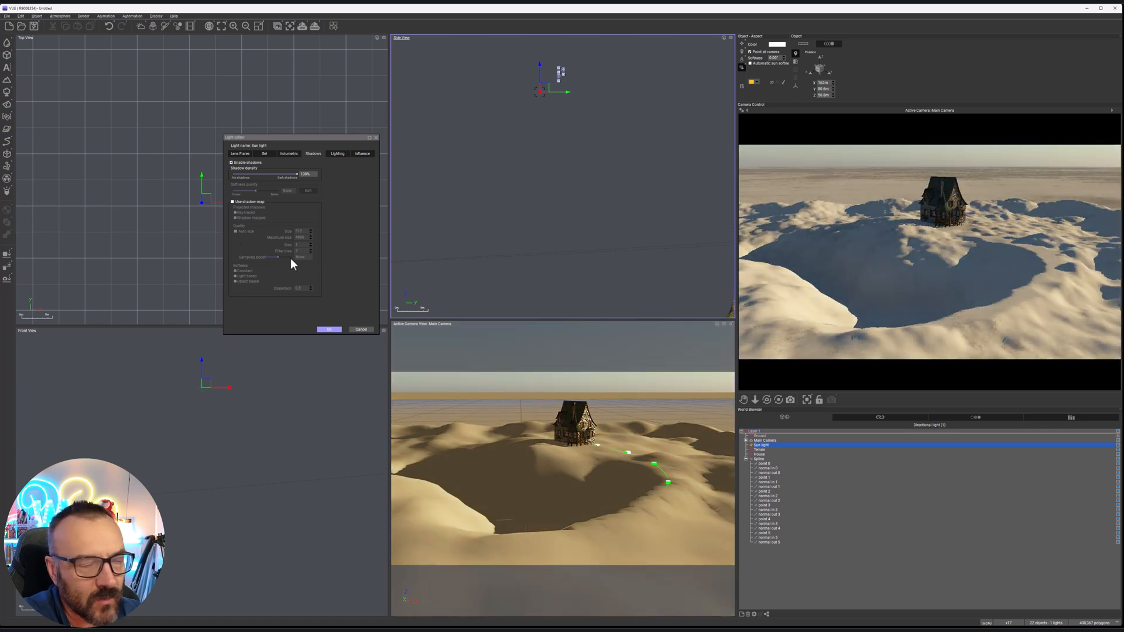
# Open the spline's effects, enable Affect terrains, and include Terrain among the affected terrains
pyautogui.doubleClick(760, 459)
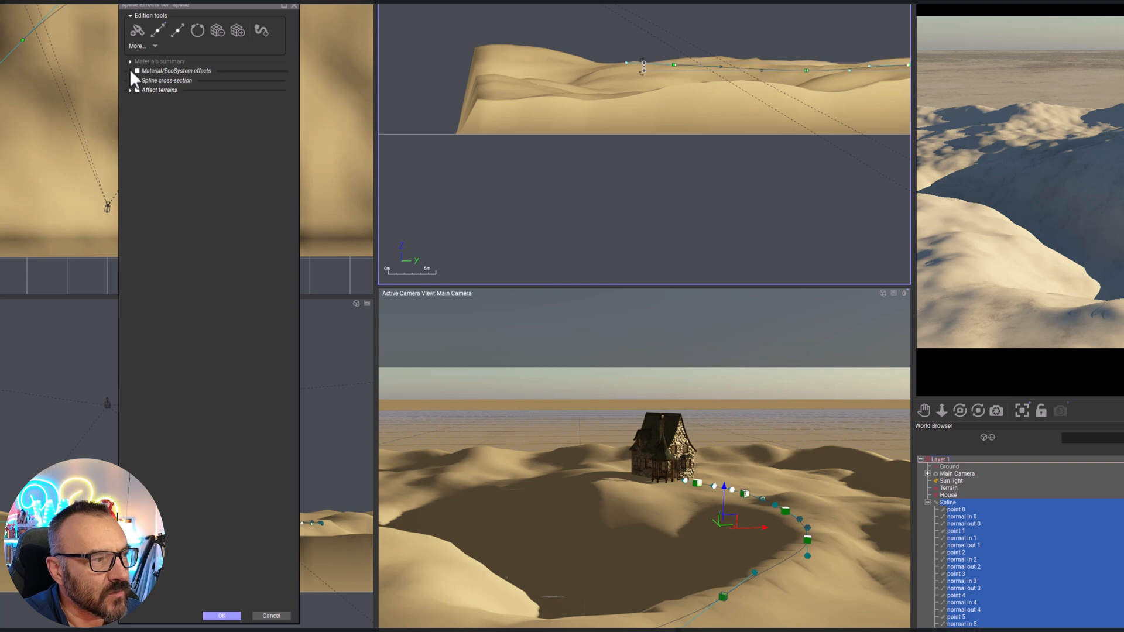
pyautogui.click(130, 90)
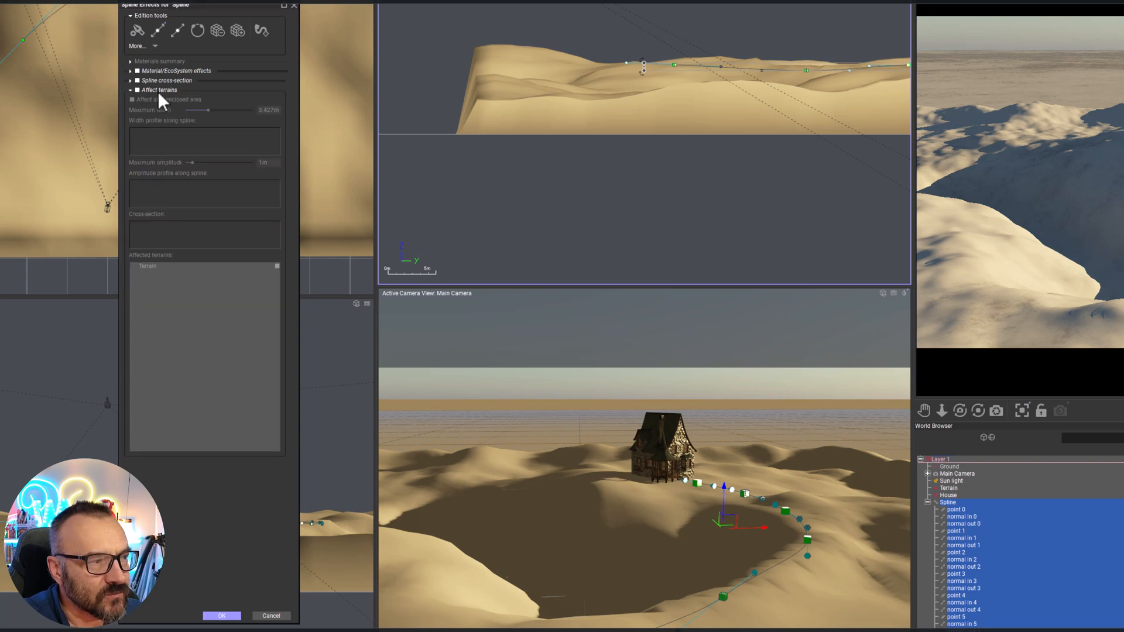
pyautogui.click(138, 89)
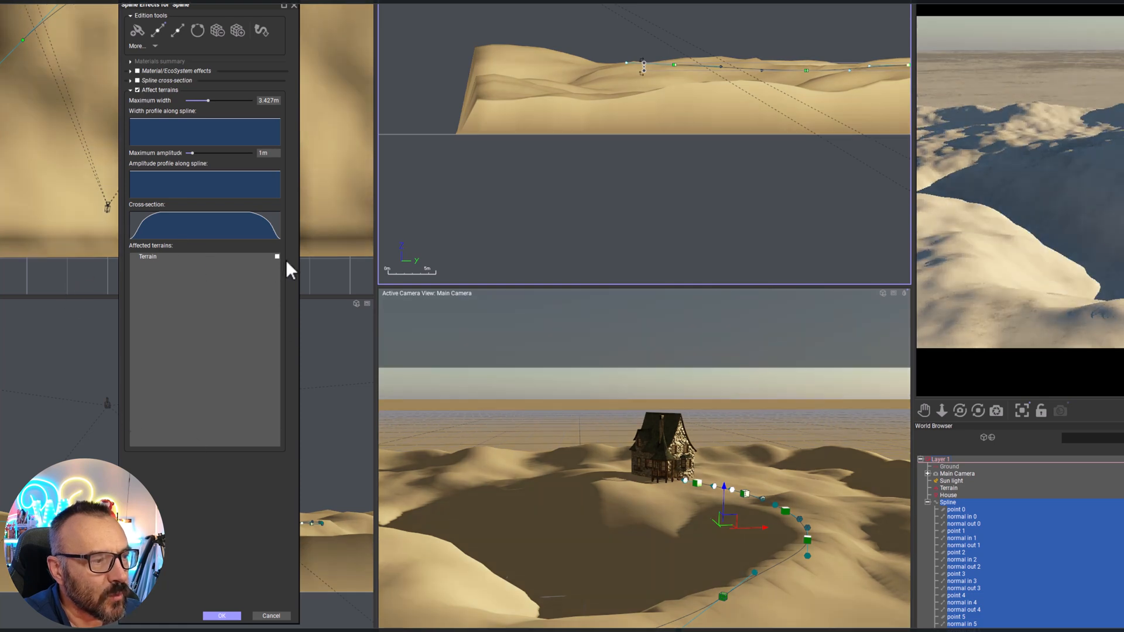
pyautogui.click(277, 257)
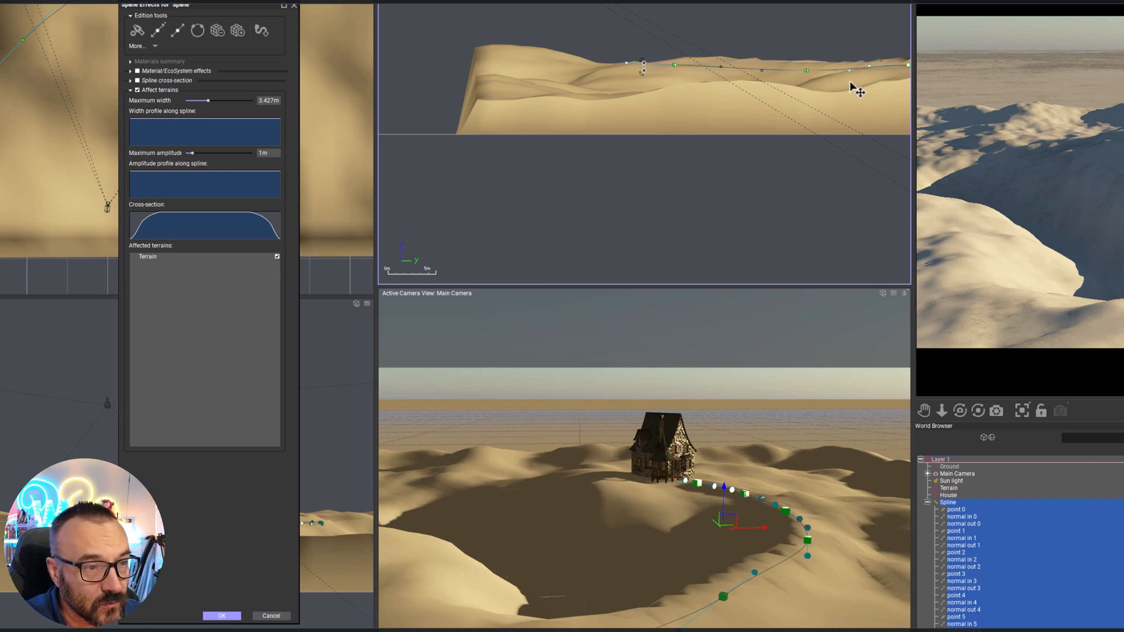
# Lower spline point 3 slightly in the side view so the path cuts a little into the terrain along the rim
pyautogui.moveTo(857, 88); pyautogui.dragTo(799, 95, button='middle')
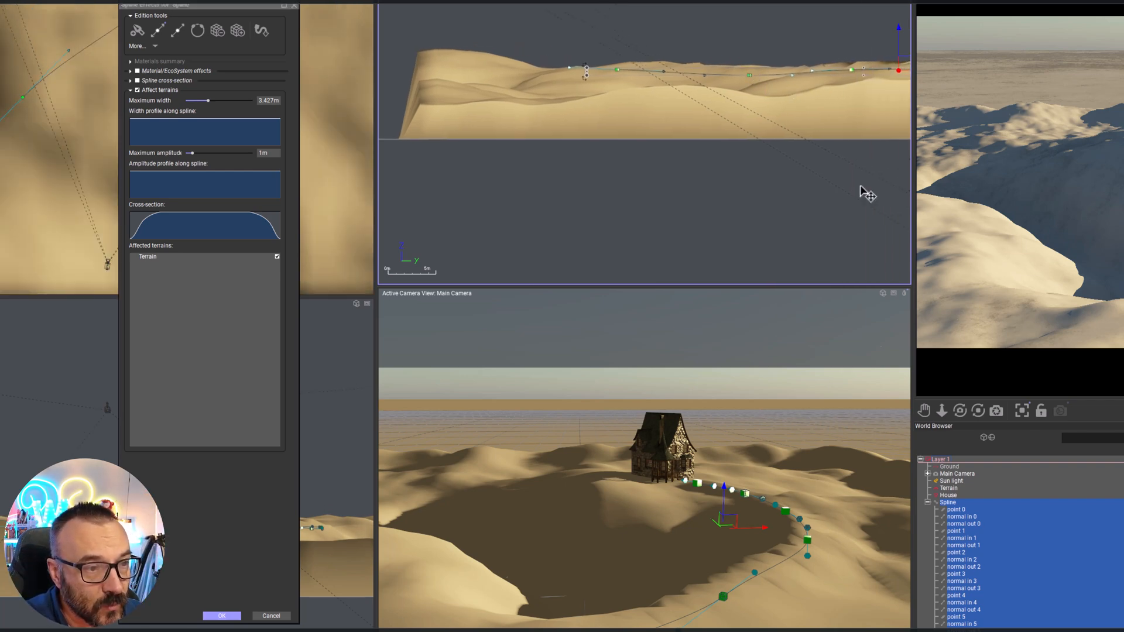
pyautogui.click(972, 589)
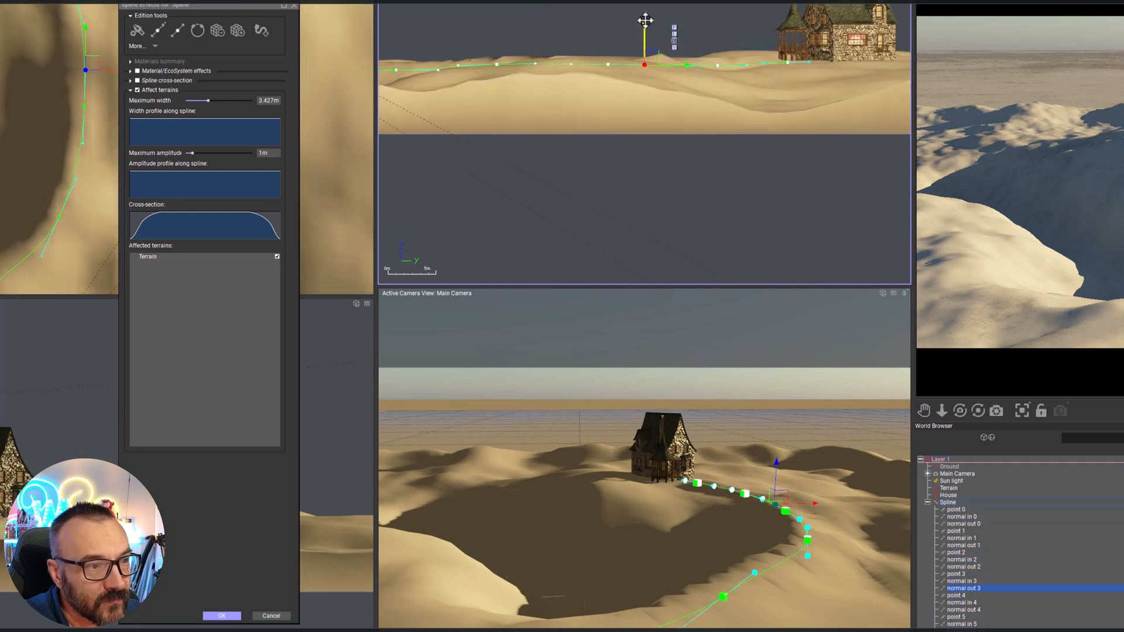
pyautogui.click(608, 65)
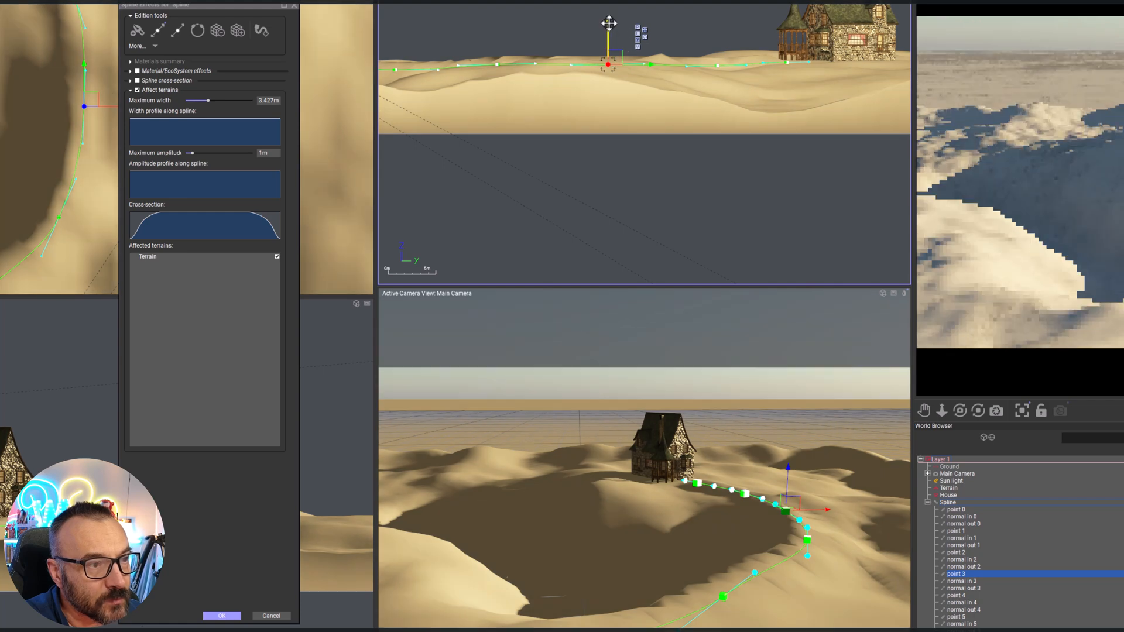
pyautogui.moveTo(609, 26); pyautogui.dragTo(609, 50)
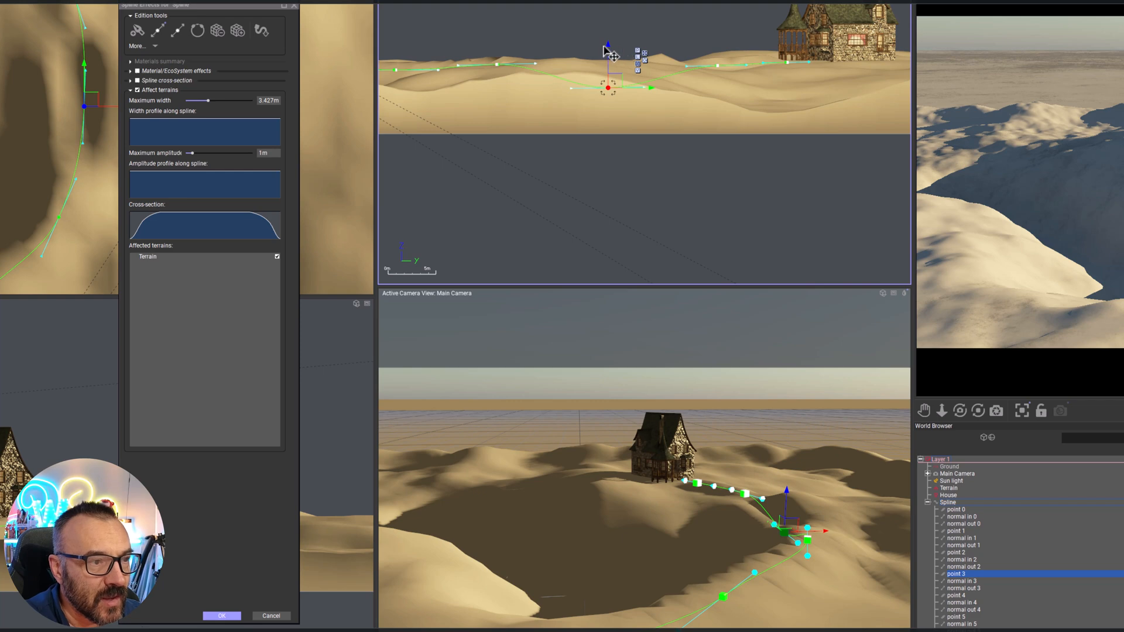
pyautogui.moveTo(609, 45); pyautogui.dragTo(609, 28)
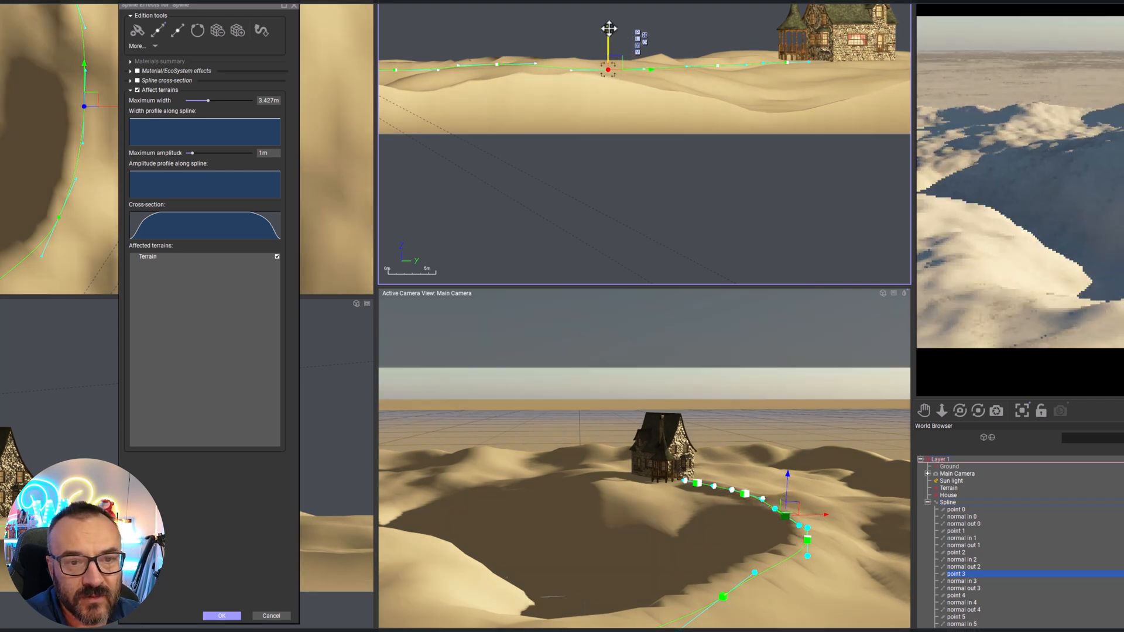
pyautogui.moveTo(609, 28); pyautogui.dragTo(609, 32)
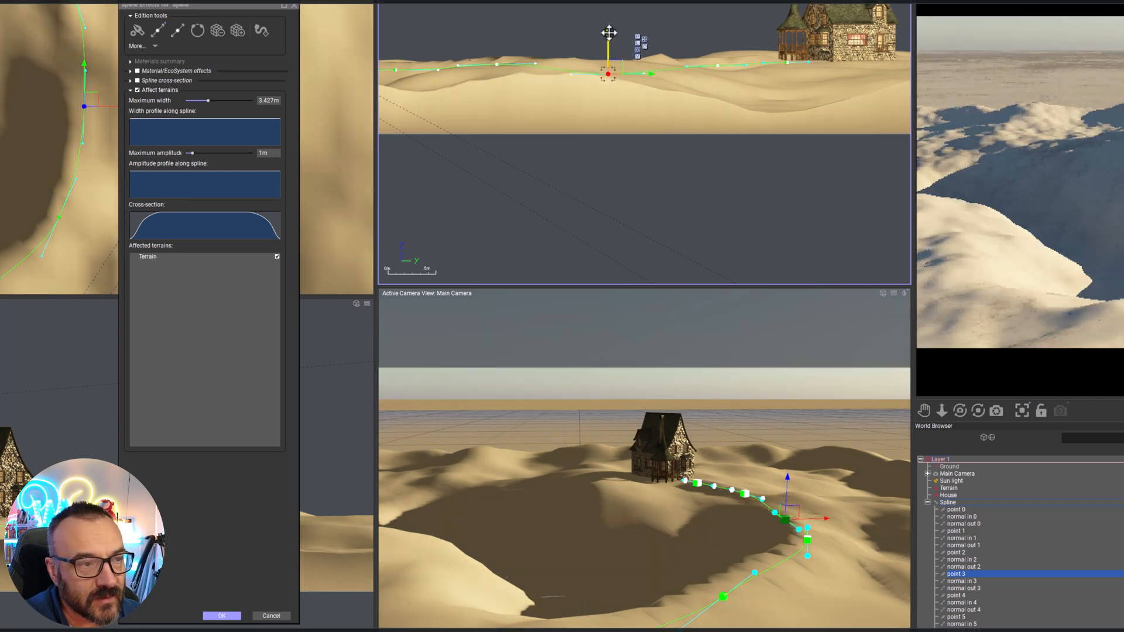
# Lower spline points 4 and 5 slightly in the side view so the path sinks into the terrain towards the house
pyautogui.click(716, 69)
pyautogui.moveTo(720, 32); pyautogui.dragTo(719, 35)
pyautogui.click(787, 62)
pyautogui.moveTo(787, 25); pyautogui.dragTo(787, 35)
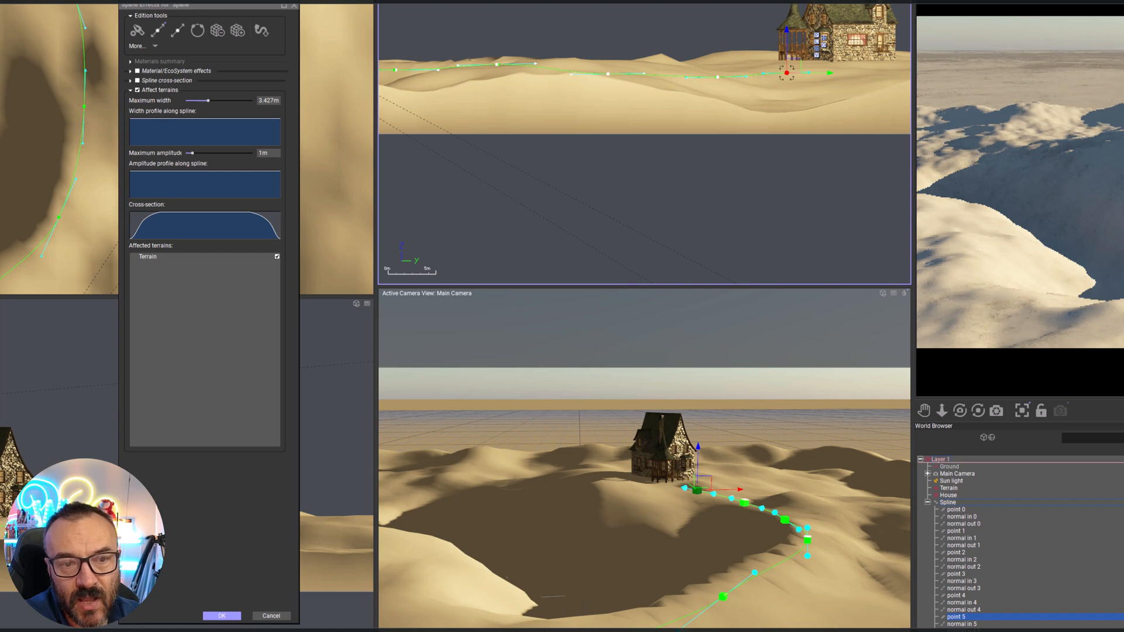
# Lower spline points 2, 1 and 0 slightly below the terrain surface in the side view
pyautogui.moveTo(539, 95); pyautogui.dragTo(810, 137, button='middle')
pyautogui.click(769, 108)
pyautogui.moveTo(764, 69); pyautogui.dragTo(764, 74)
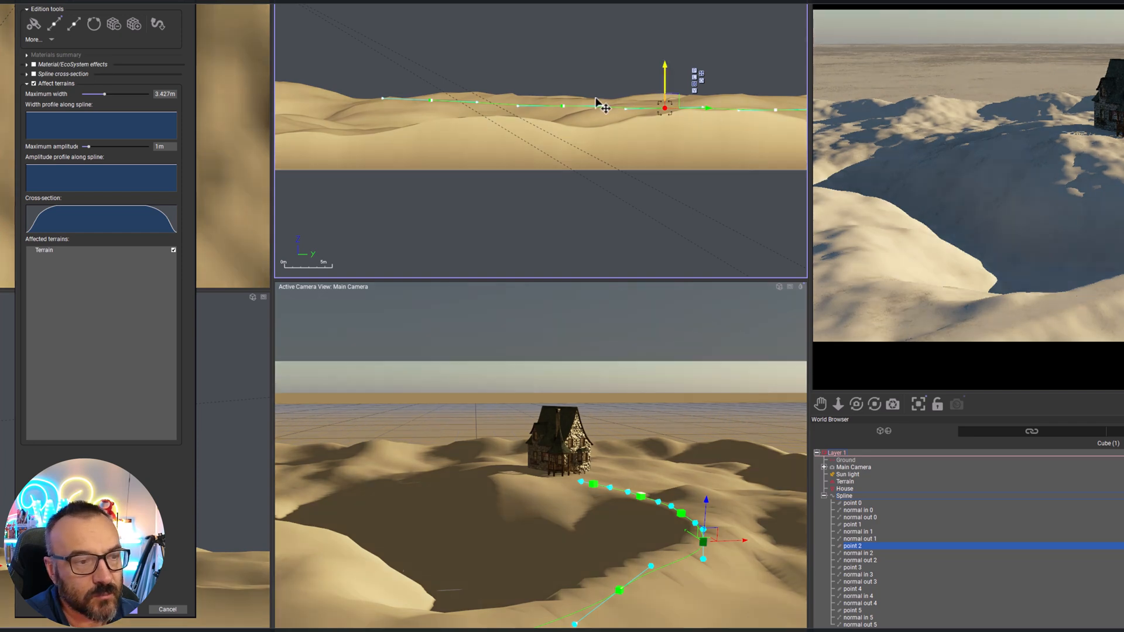
pyautogui.click(563, 107)
pyautogui.moveTo(563, 63); pyautogui.dragTo(564, 70)
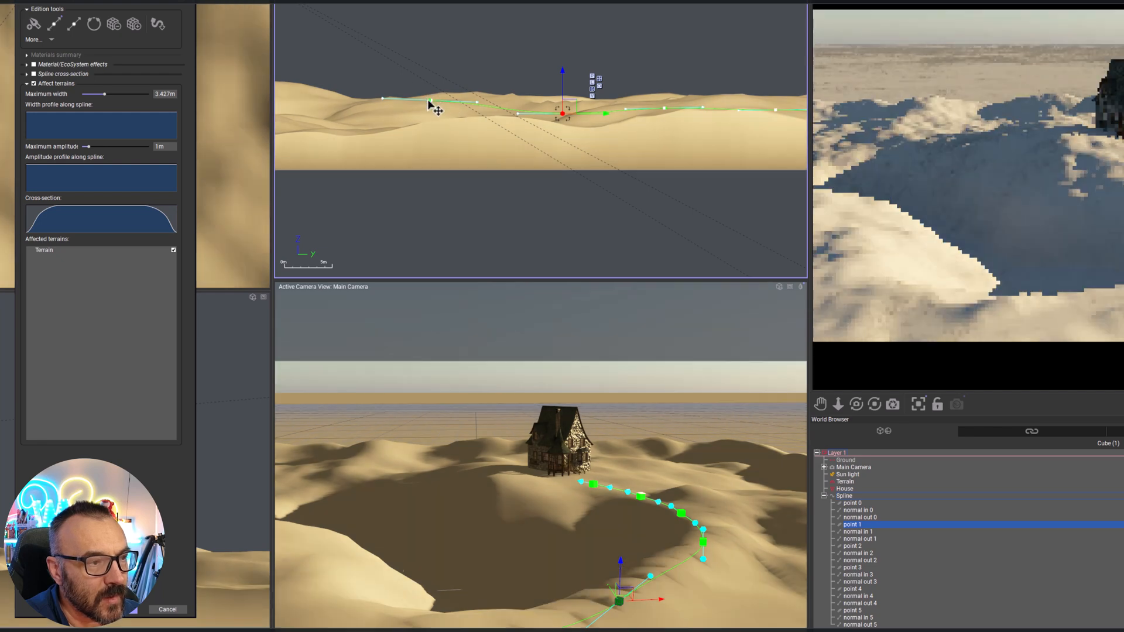
pyautogui.click(432, 100)
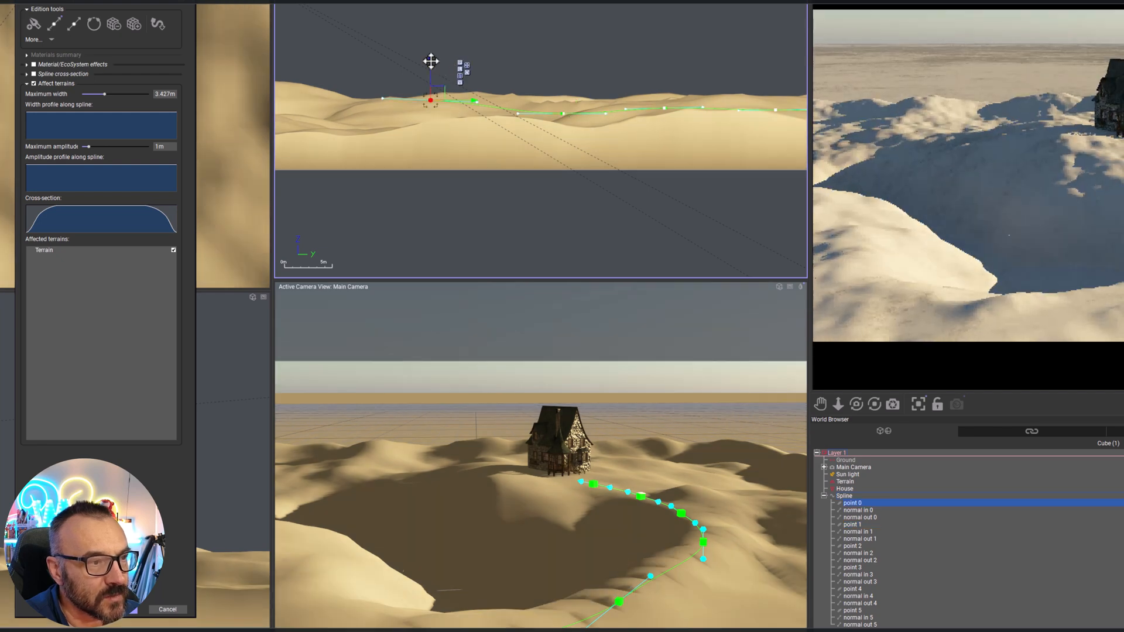
pyautogui.moveTo(431, 60); pyautogui.dragTo(431, 67)
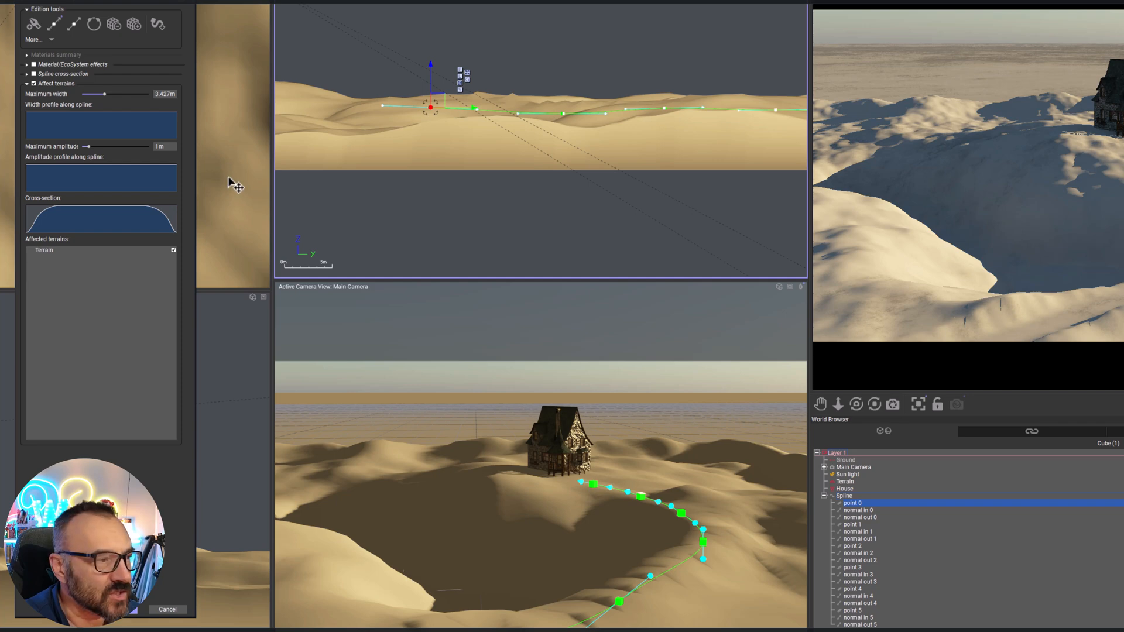
# Edit the terrain effect's cross-section filter and pull both side keypoints down near the base, the first to about X 0.067, Y 0.172
pyautogui.rightClick(79, 213)
pyautogui.click(97, 220)
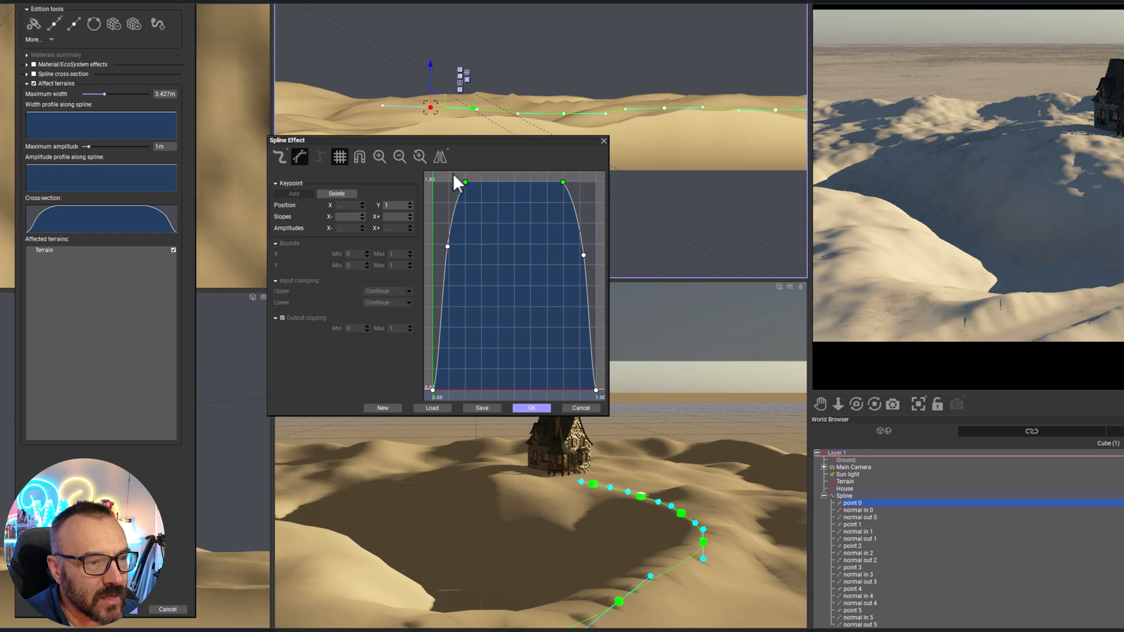
pyautogui.moveTo(459, 177); pyautogui.dragTo(594, 267)
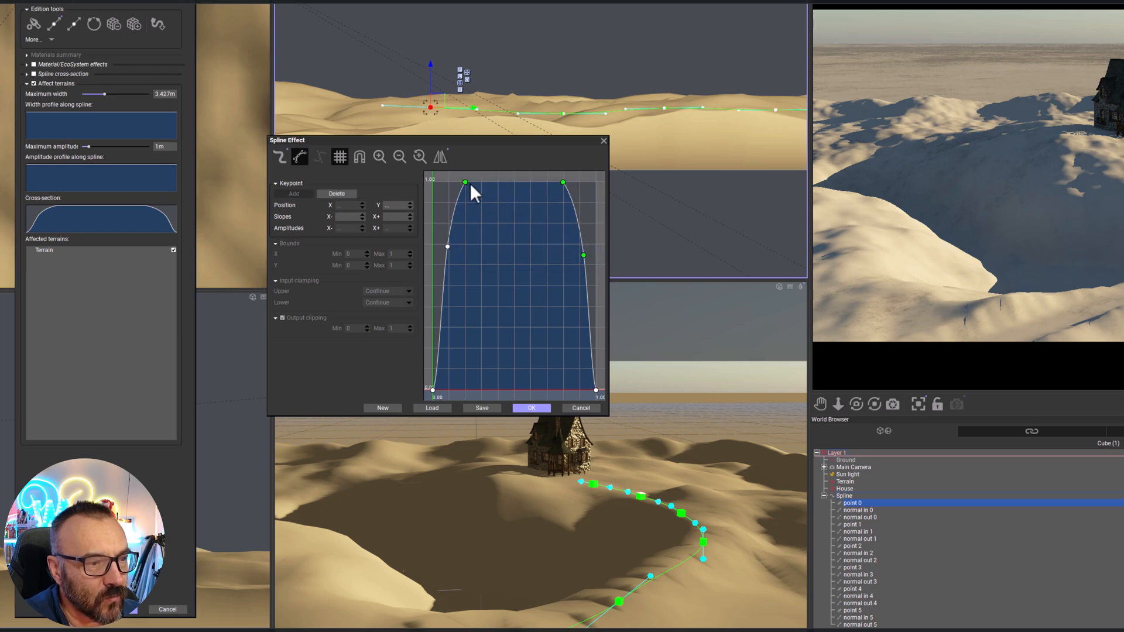
pyautogui.click(473, 225)
pyautogui.click(448, 247)
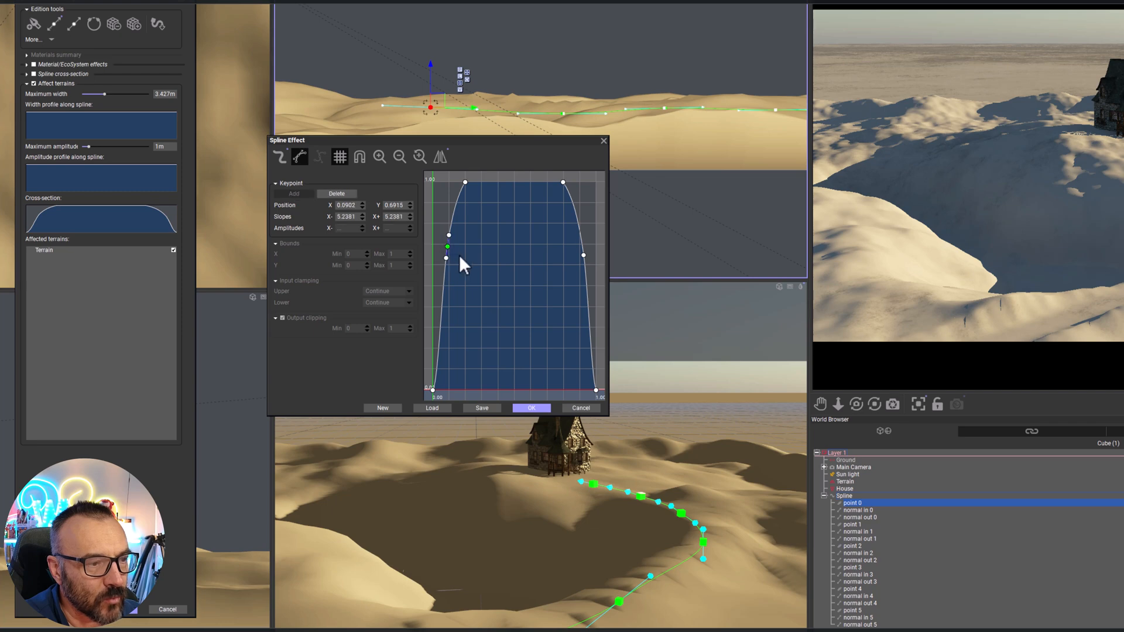
pyautogui.moveTo(448, 247); pyautogui.dragTo(444, 354)
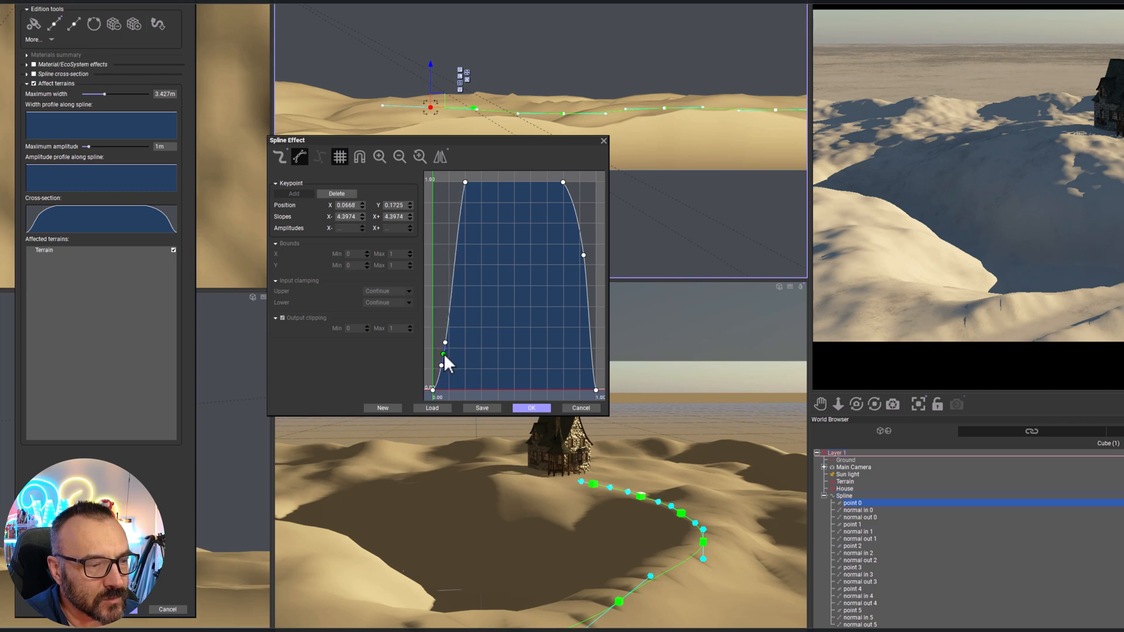
pyautogui.moveTo(585, 255); pyautogui.dragTo(591, 370)
# Flatten the cross-section into a low curve, round its shoulders with the first side keypoint at about X 0.076, Y 0.085, and accept it
pyautogui.moveTo(569, 169); pyautogui.dragTo(436, 372)
pyautogui.click(438, 356)
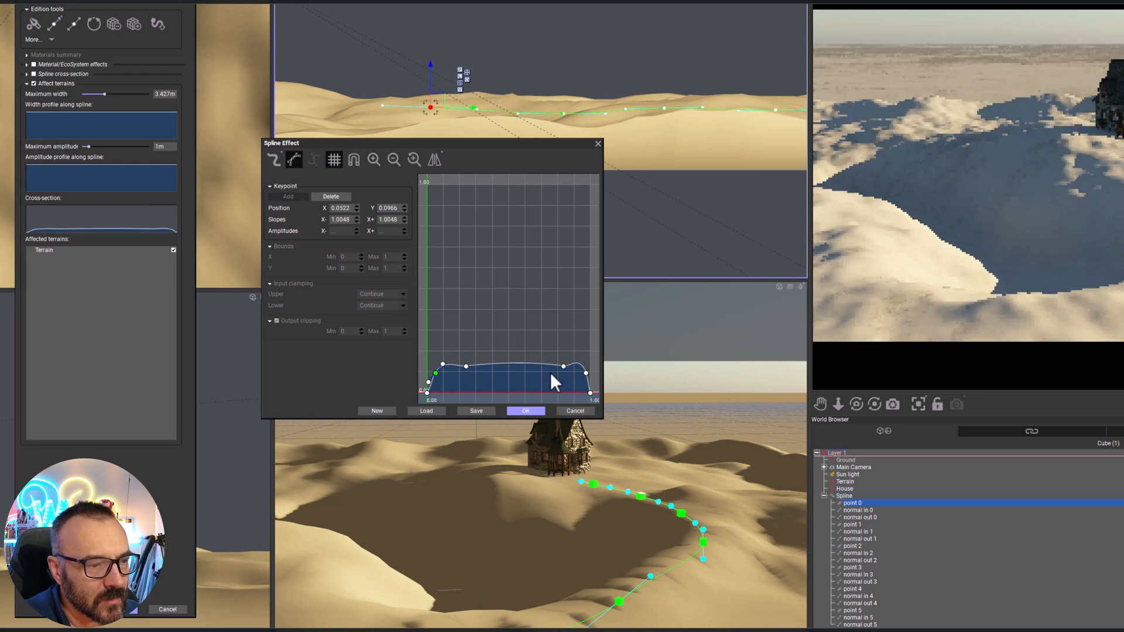
pyautogui.moveTo(562, 366)
pyautogui.mouseDown()
pyautogui.moveTo(547, 370)
pyautogui.moveTo(581, 379)
pyautogui.mouseUp()
pyautogui.moveTo(436, 372); pyautogui.dragTo(442, 377)
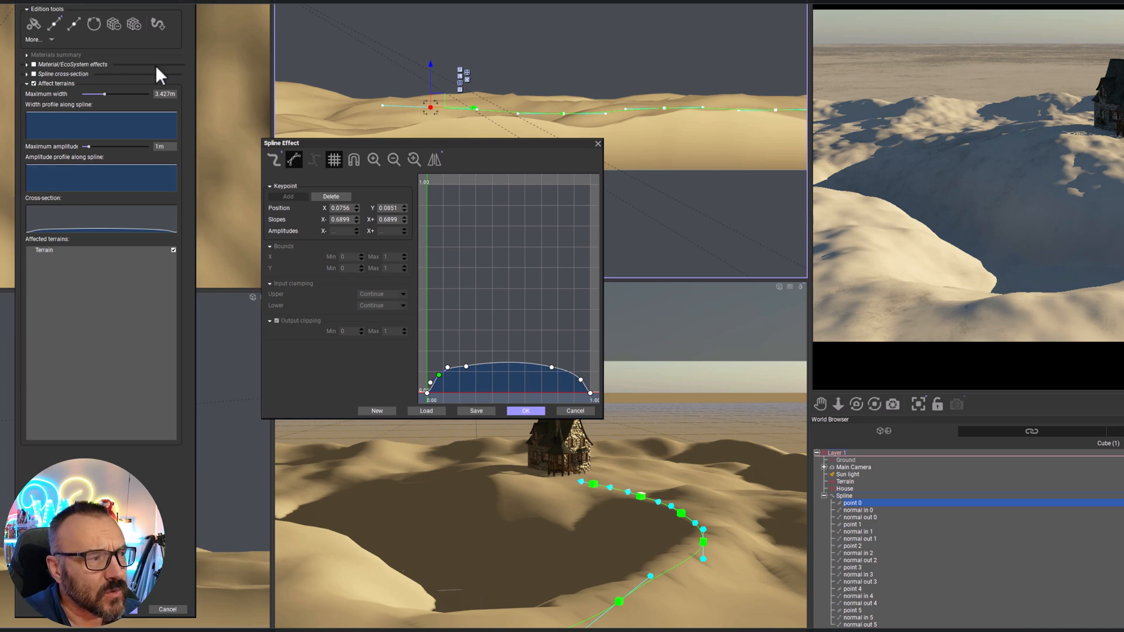
pyautogui.rightClick(75, 121)
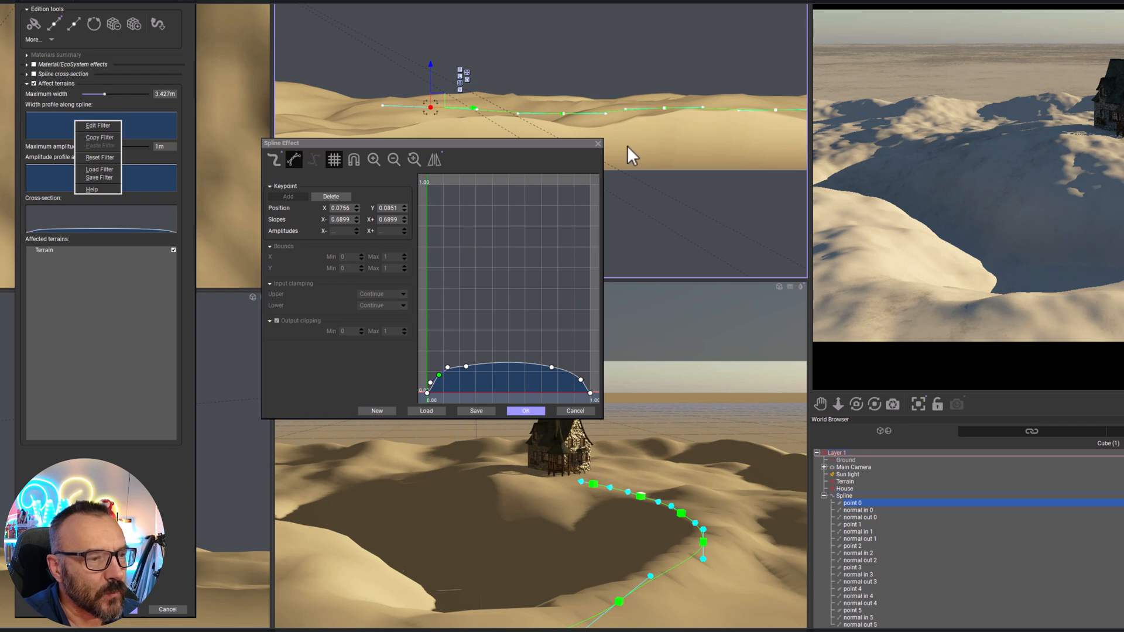
pyautogui.click(540, 413)
pyautogui.click(538, 410)
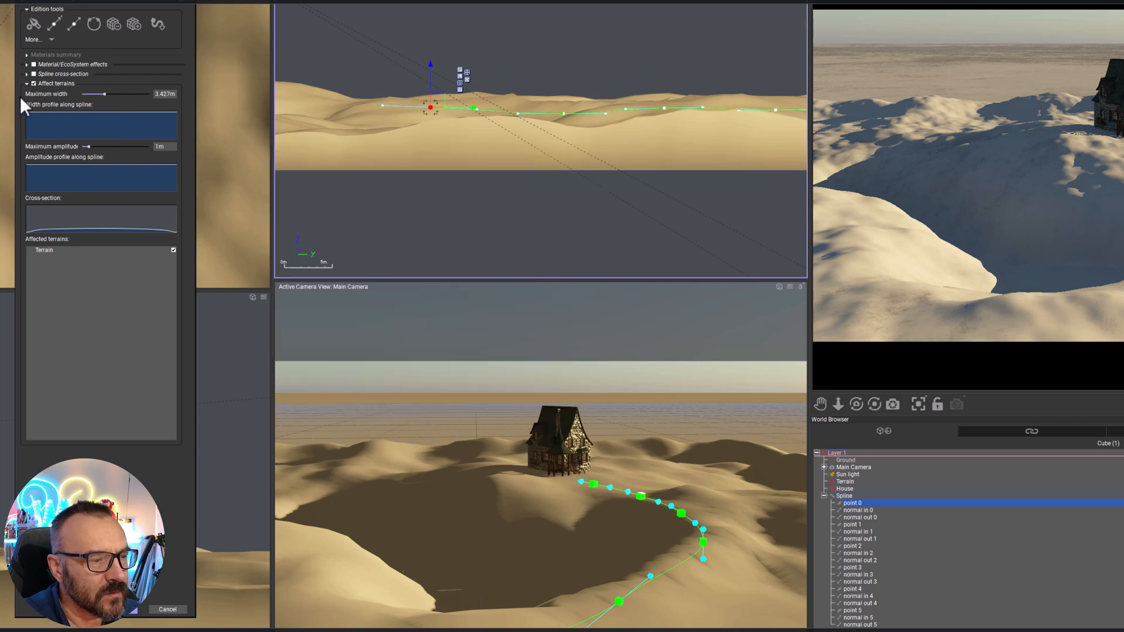
pyautogui.rightClick(76, 124)
pyautogui.click(88, 174)
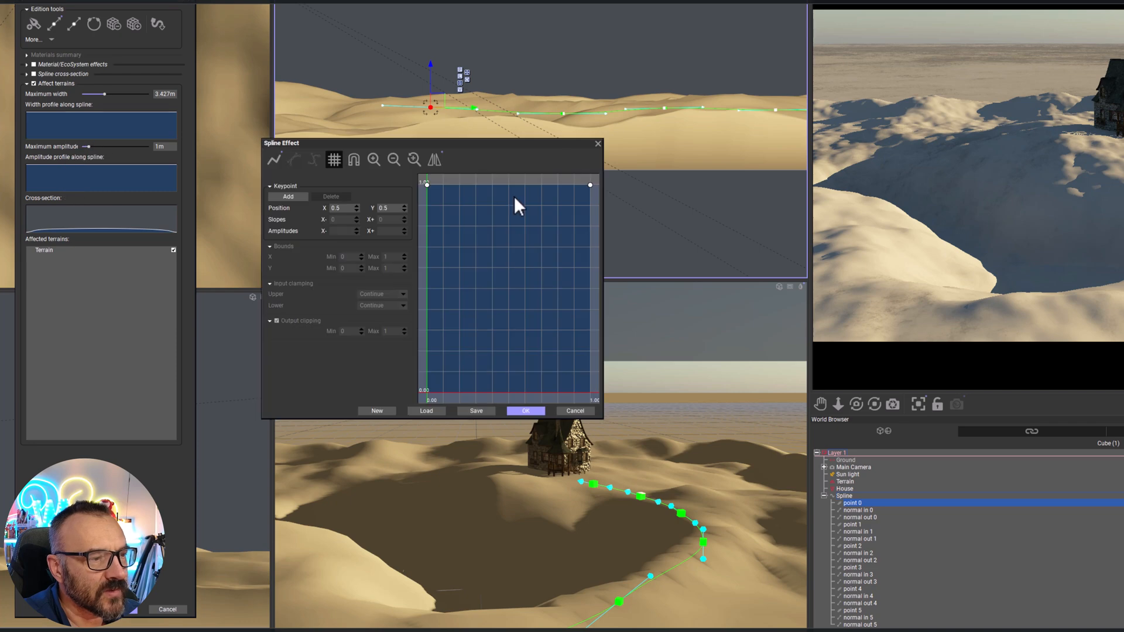
pyautogui.moveTo(493, 184); pyautogui.dragTo(505, 357)
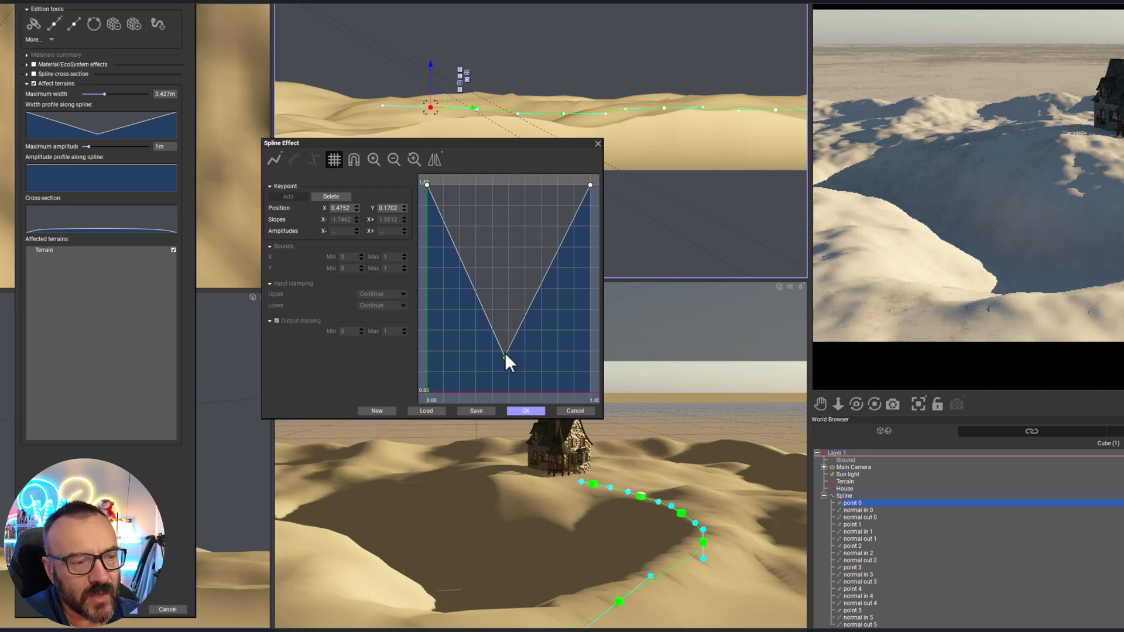
pyautogui.moveTo(505, 355); pyautogui.dragTo(498, 188)
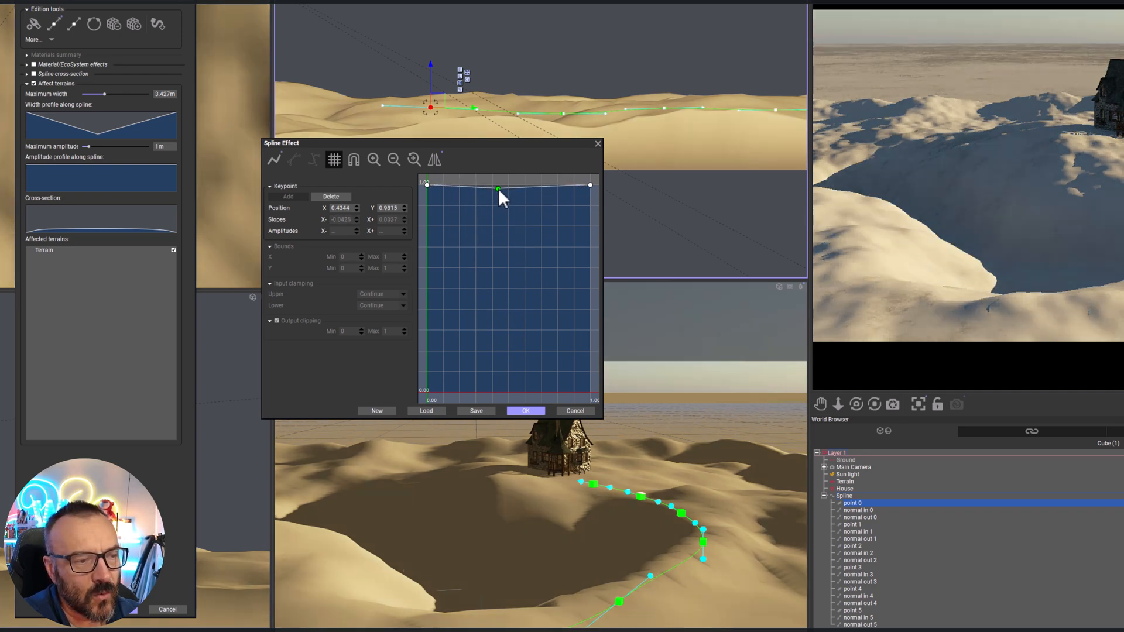
pyautogui.click(598, 144)
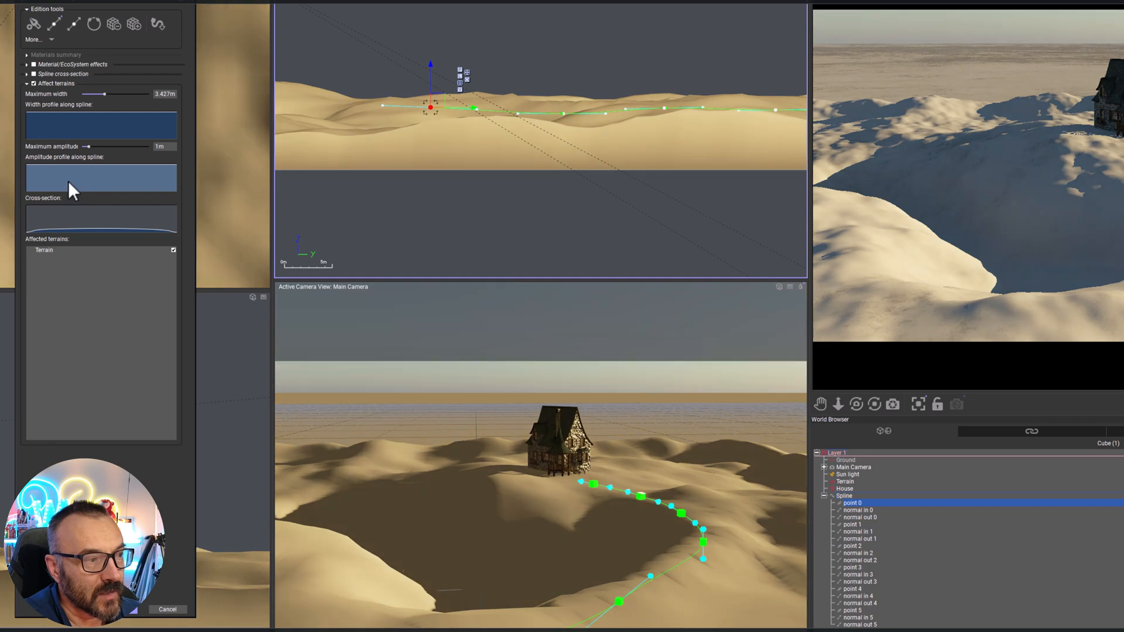
# Edit the terrain amplitude profile, adding two dips at about X 0.19 and X 0.73, Y 0.87, with a peak between them
pyautogui.rightClick(68, 181)
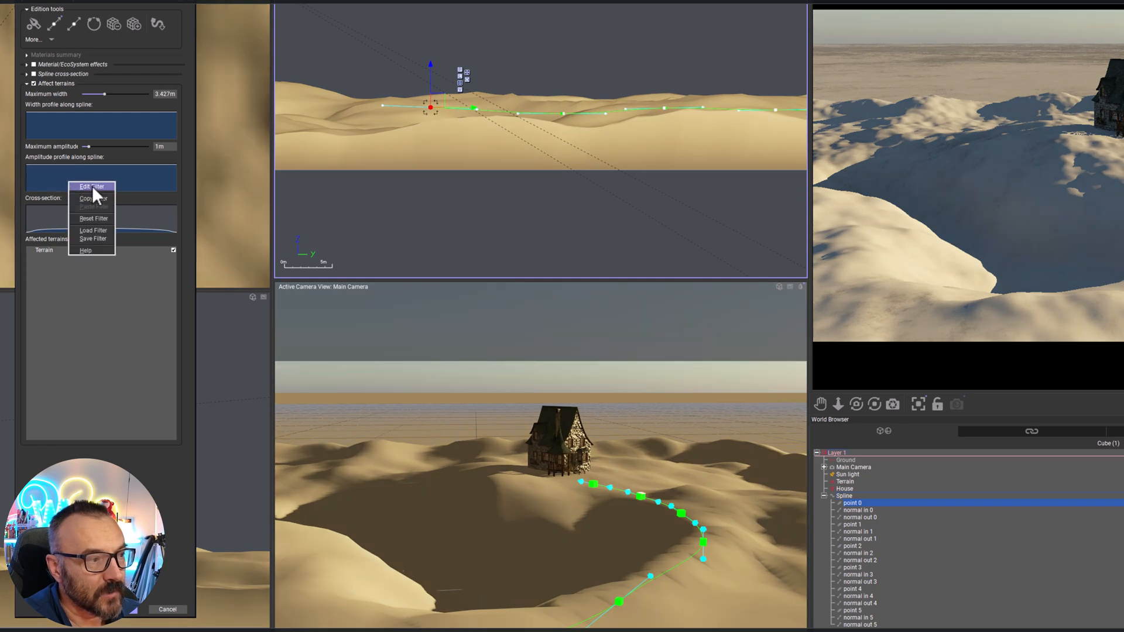
pyautogui.click(92, 187)
pyautogui.click(457, 185)
pyautogui.moveTo(457, 185); pyautogui.dragTo(459, 212)
pyautogui.click(496, 202)
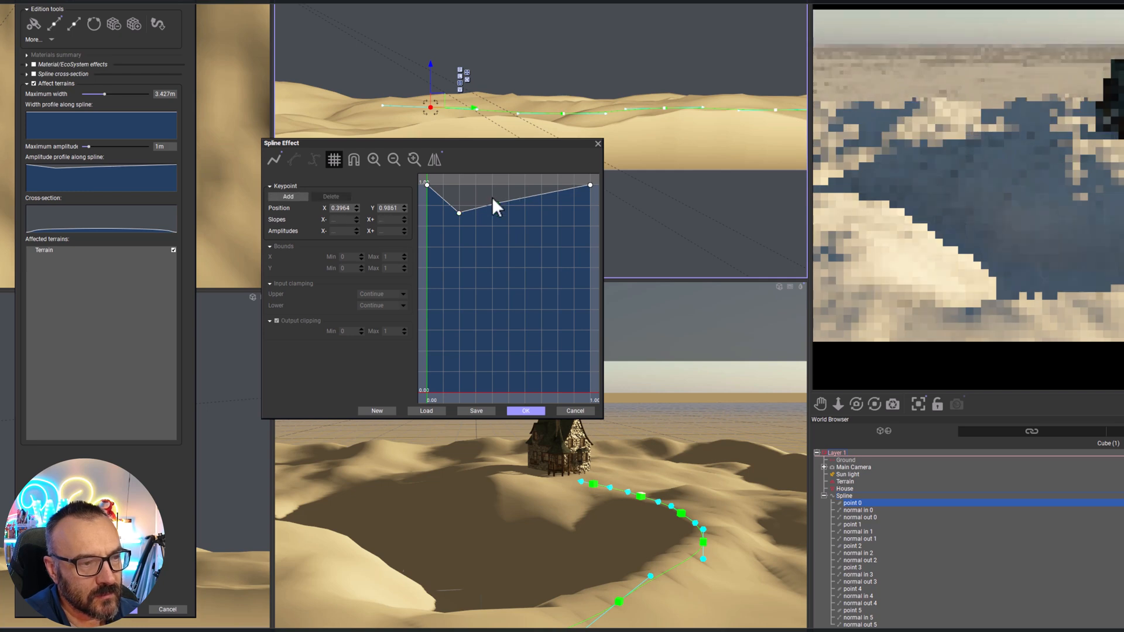
pyautogui.moveTo(497, 203); pyautogui.dragTo(547, 212)
pyautogui.click(544, 187)
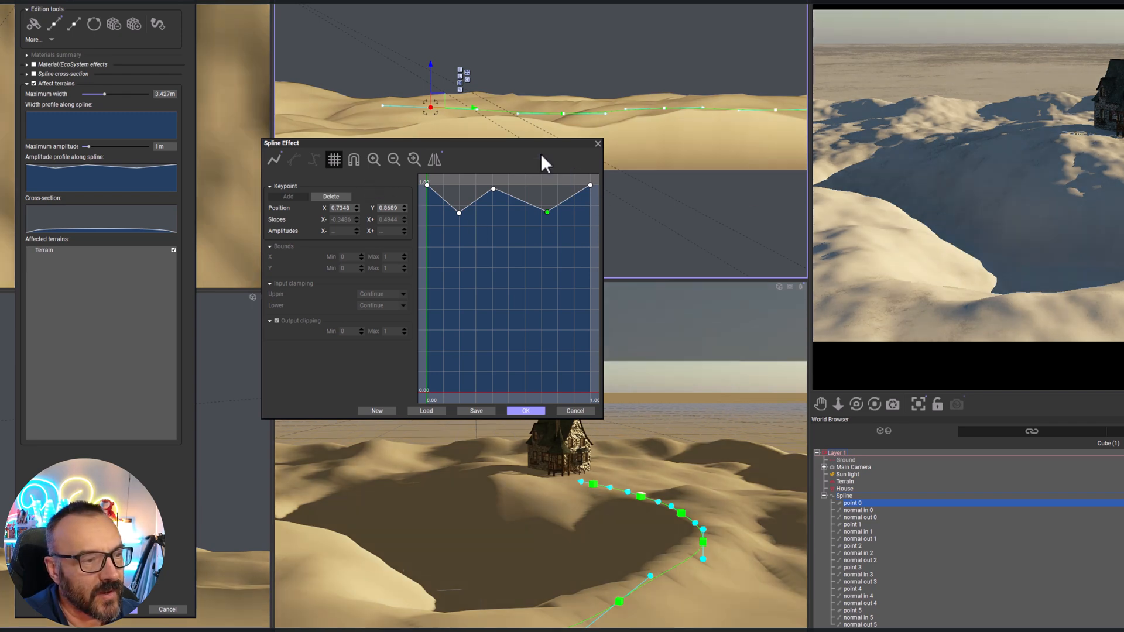
# Smooth the amplitude profile into a curve, raise both dips to about Y 0.92, and accept the filter
pyautogui.click(280, 161)
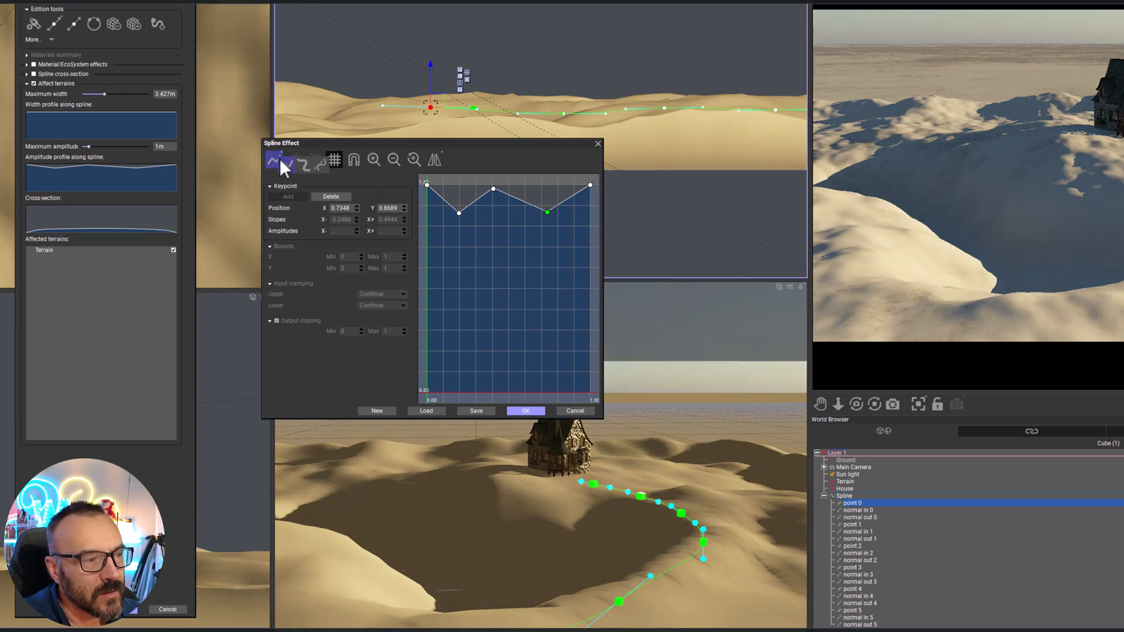
pyautogui.click(310, 166)
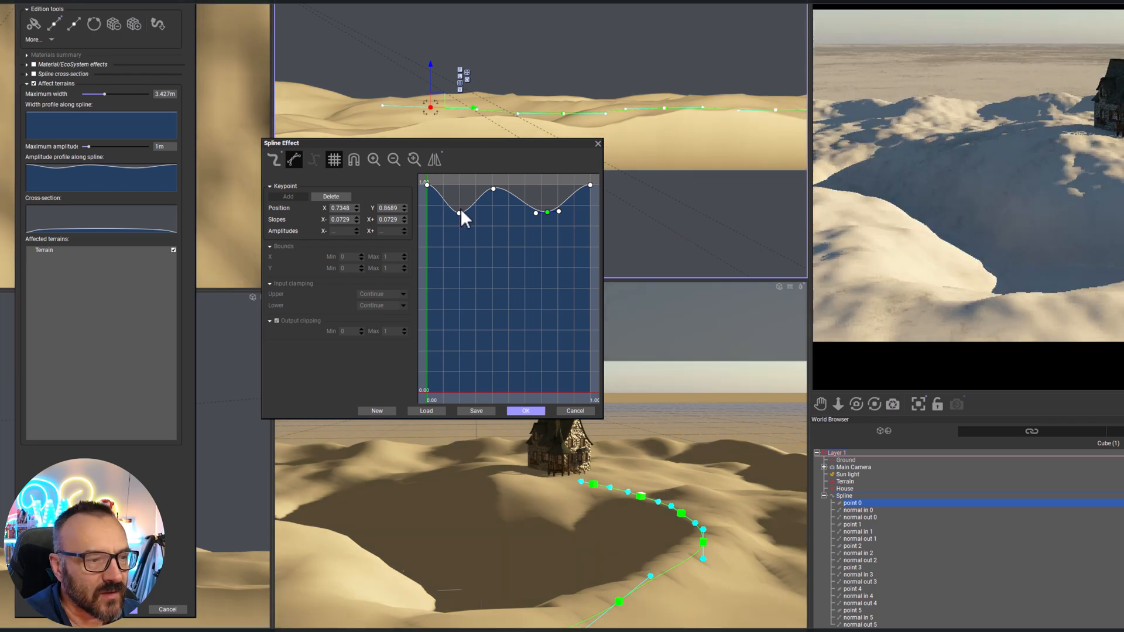
pyautogui.moveTo(459, 212); pyautogui.dragTo(458, 202)
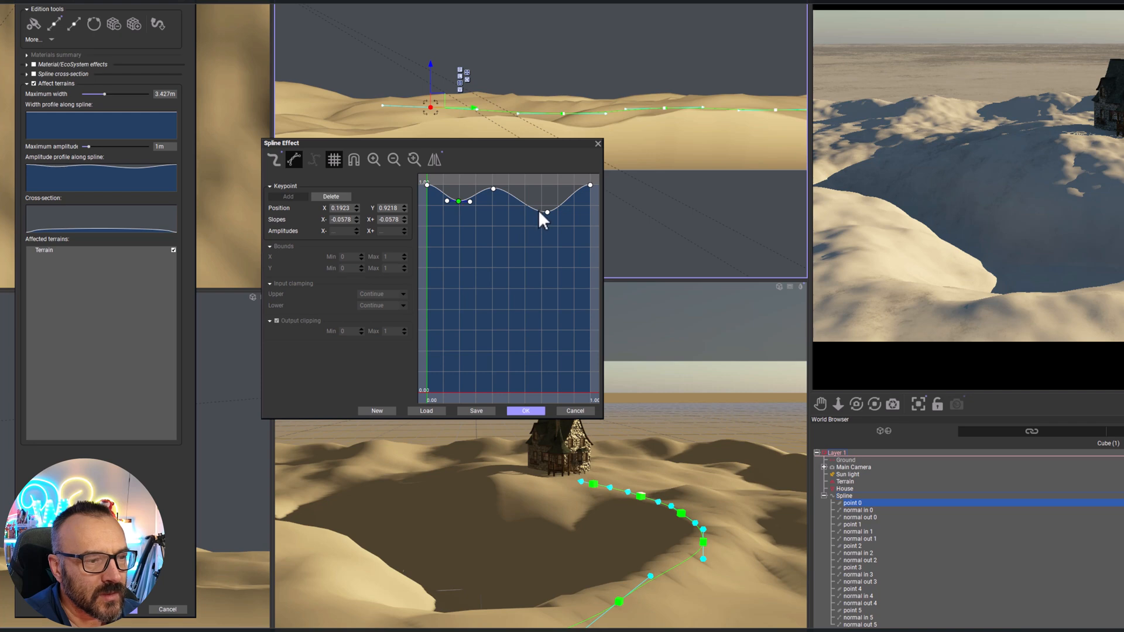
pyautogui.moveTo(548, 212); pyautogui.dragTo(548, 202)
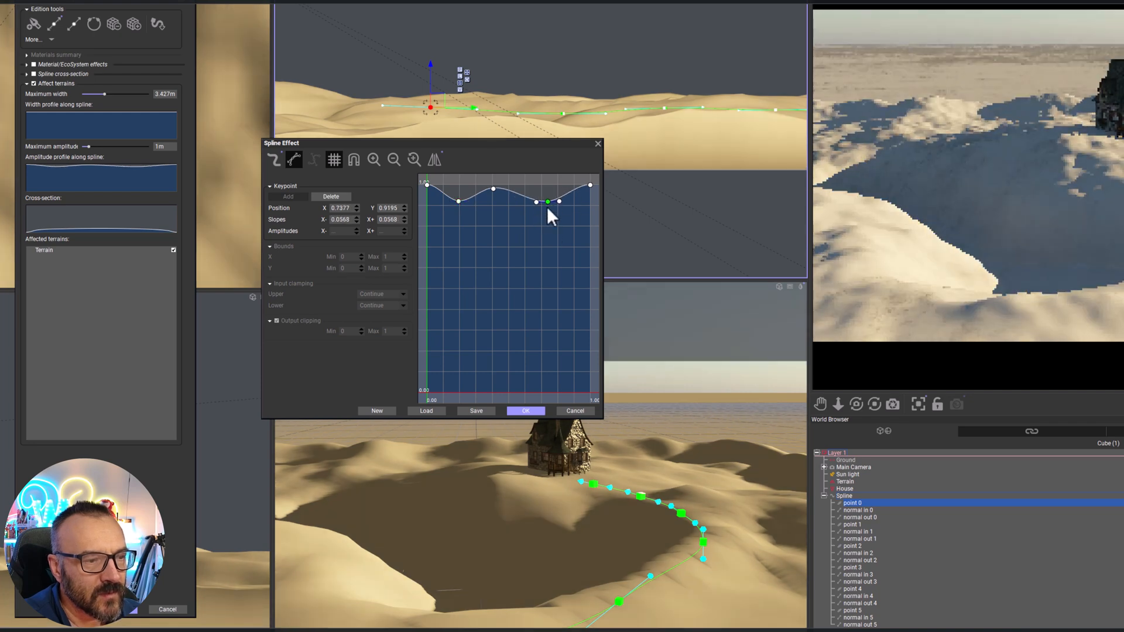
pyautogui.click(525, 411)
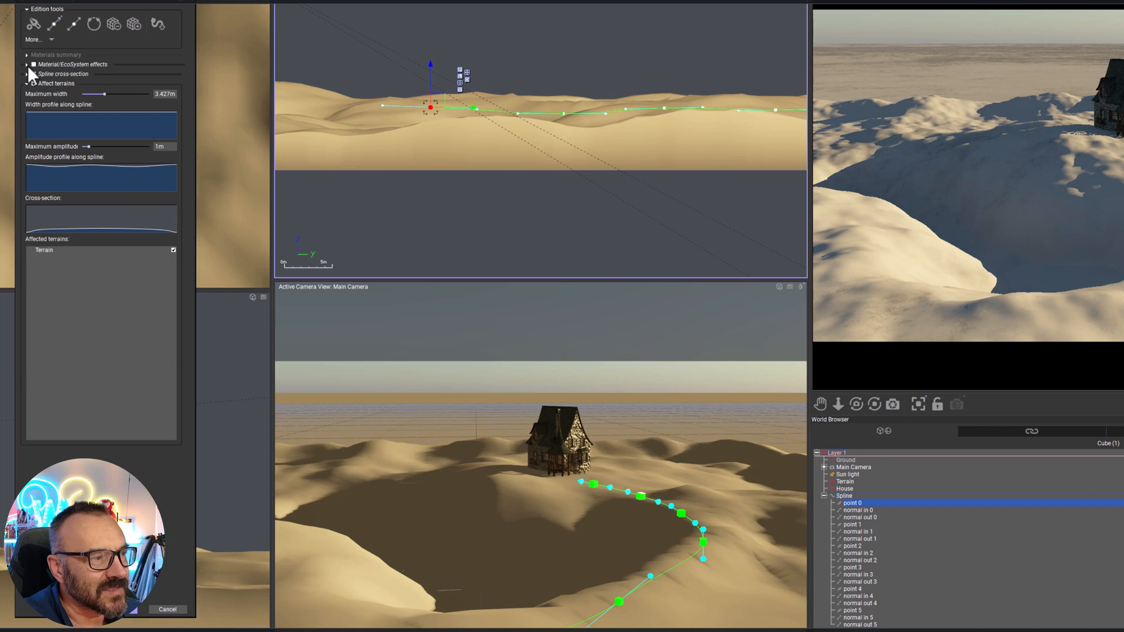
# Enable Material/EcoSystem effects for the spline and move the effects dialog clear of the top view
pyautogui.click(26, 65)
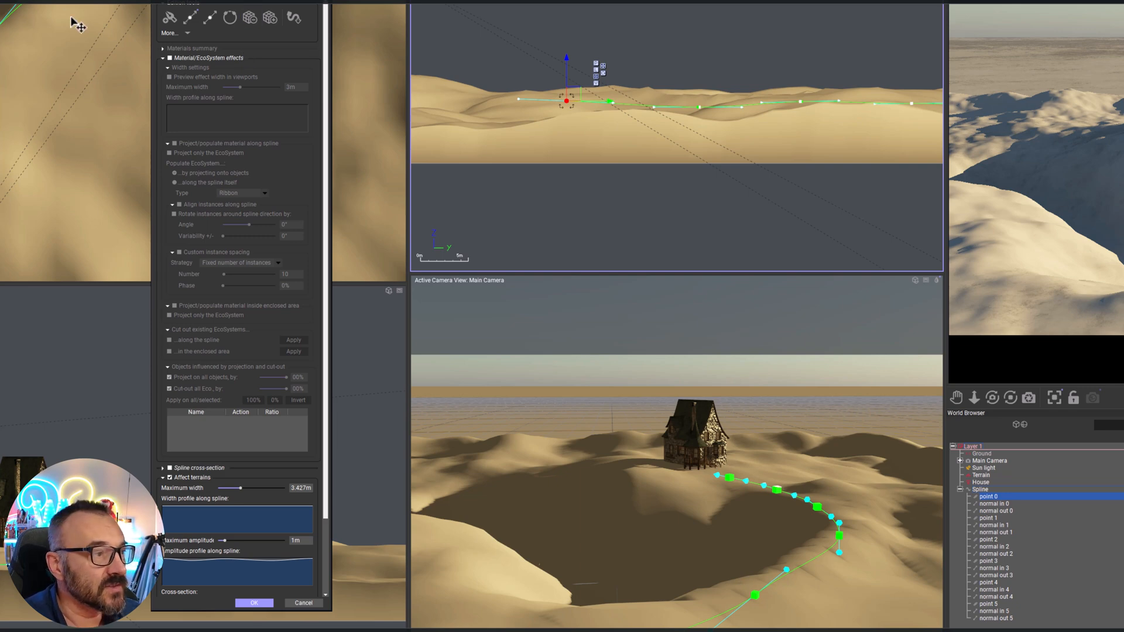
pyautogui.click(170, 57)
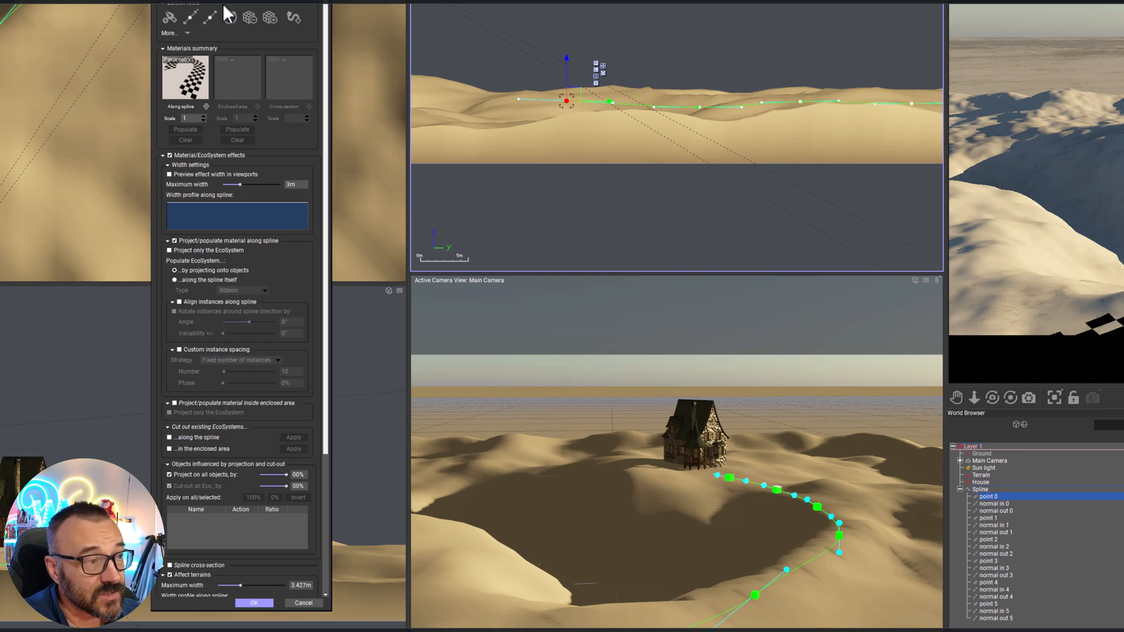
pyautogui.moveTo(230, 1); pyautogui.dragTo(834, 39)
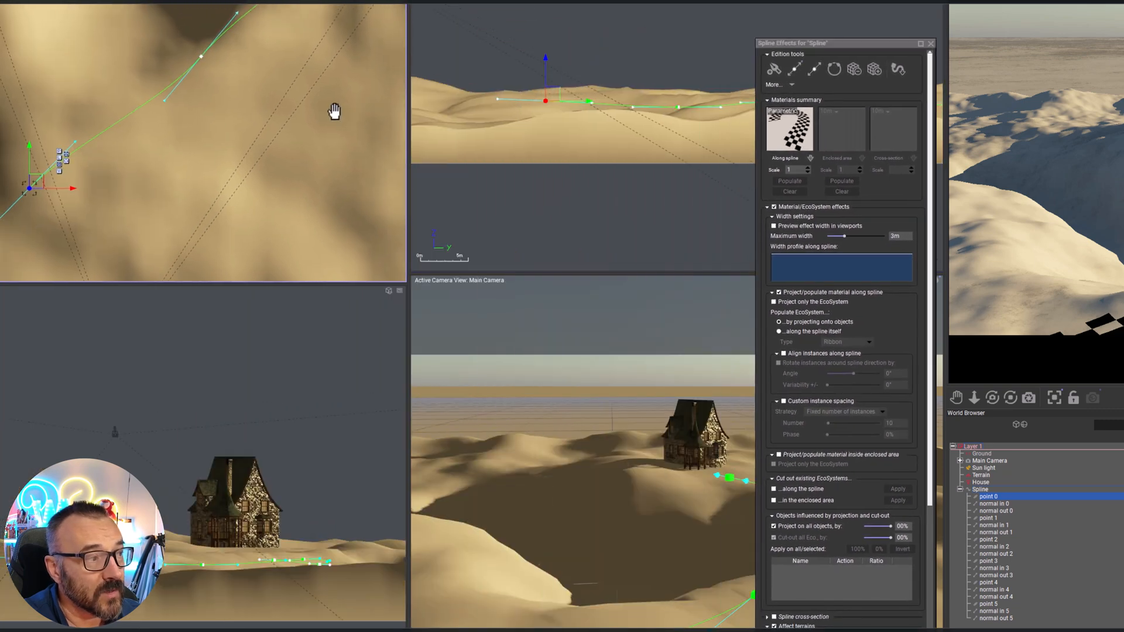
# Shift spline points 1 and 2 slightly away from the basin in the top view
pyautogui.click(203, 56)
pyautogui.moveTo(206, 57)
pyautogui.mouseDown()
pyautogui.moveTo(212, 50)
pyautogui.moveTo(212, 63)
pyautogui.mouseUp()
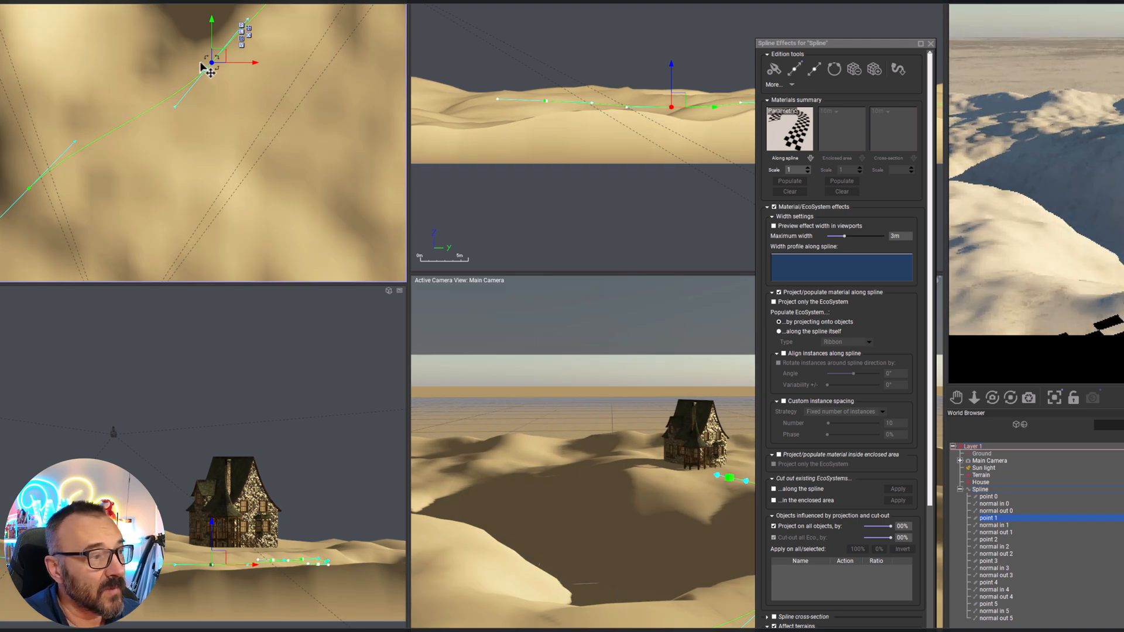
pyautogui.moveTo(214, 58); pyautogui.dragTo(222, 60)
pyautogui.moveTo(302, 0); pyautogui.dragTo(310, 1)
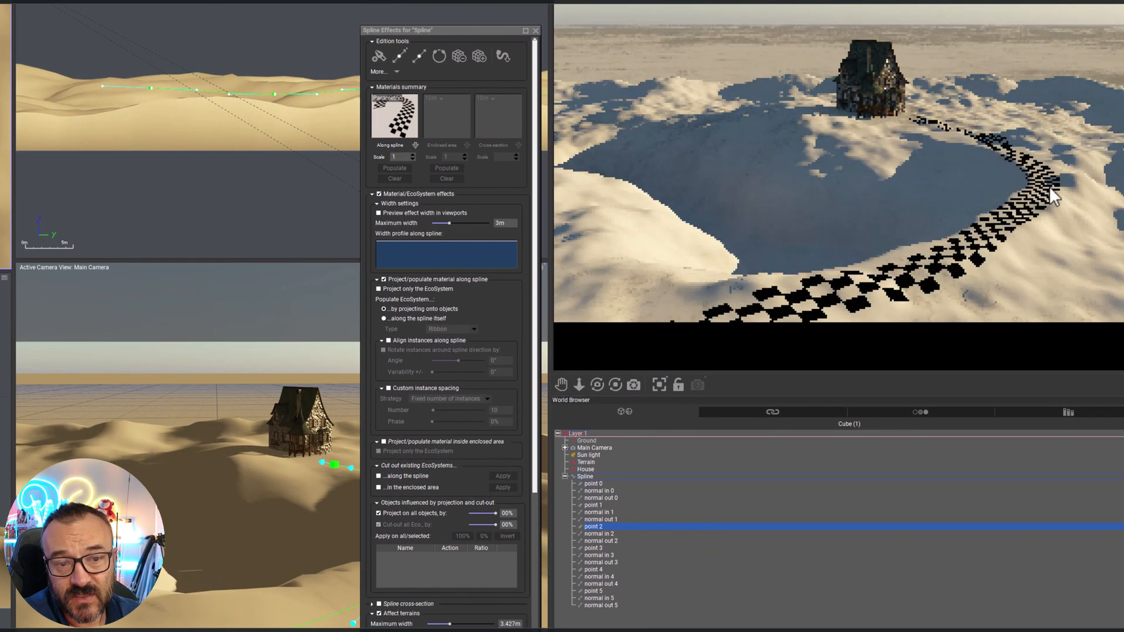
# Set the maximum width to 1.5 m for both the spline's material effect and its terrain effect
pyautogui.moveTo(462, 30); pyautogui.dragTo(310, 1)
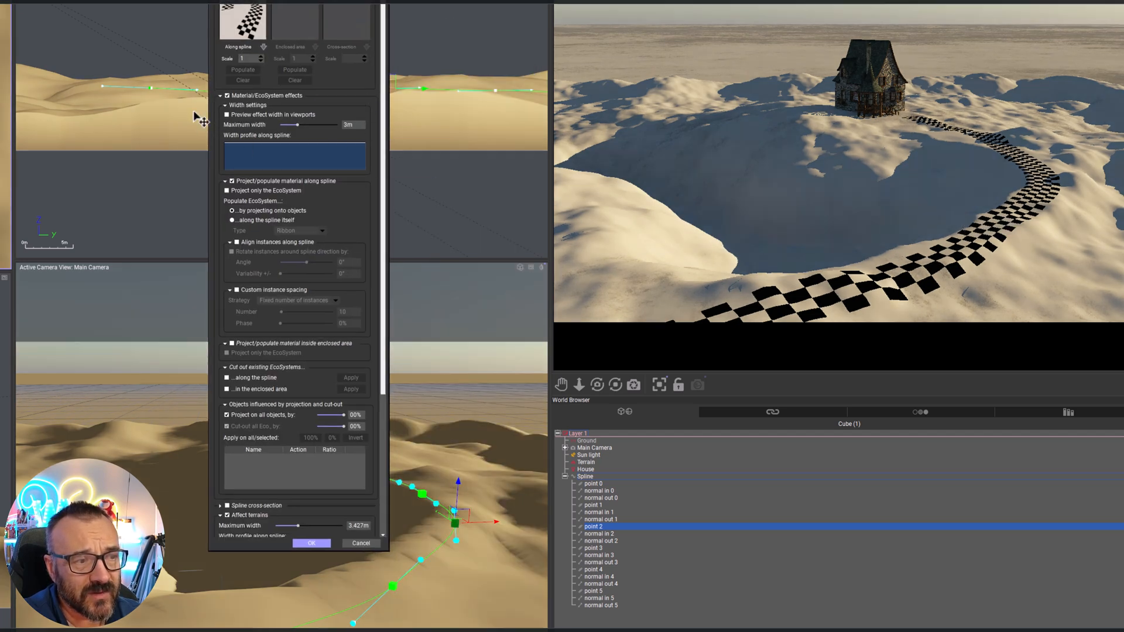
pyautogui.moveTo(348, 124); pyautogui.dragTo(362, 125)
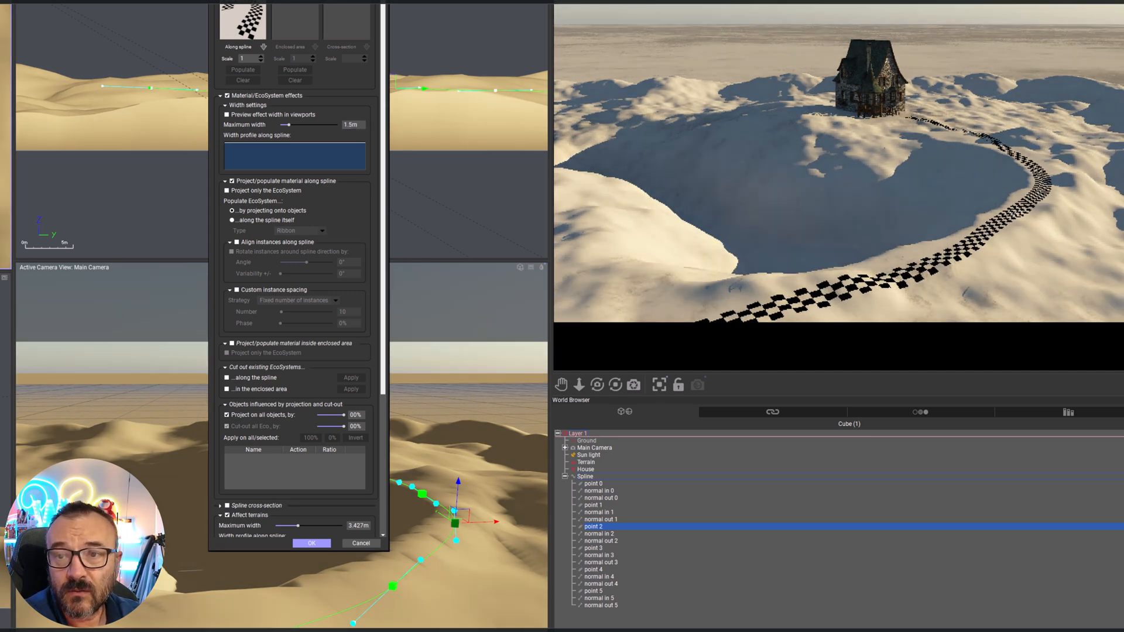
pyautogui.scroll(-1, 325, 371)
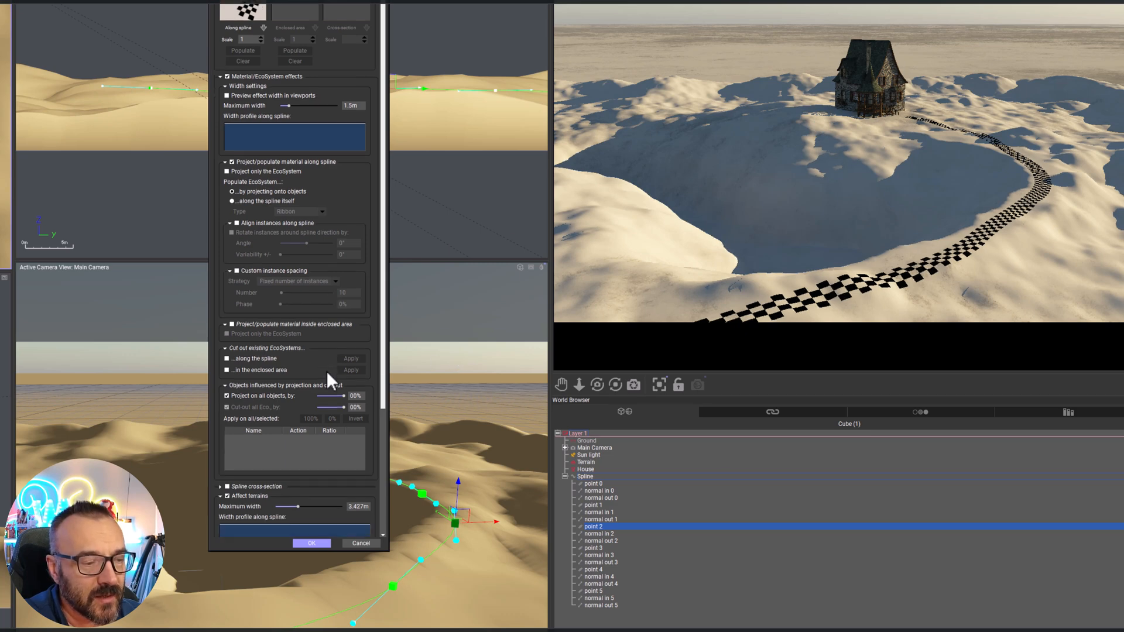
pyautogui.click(360, 507)
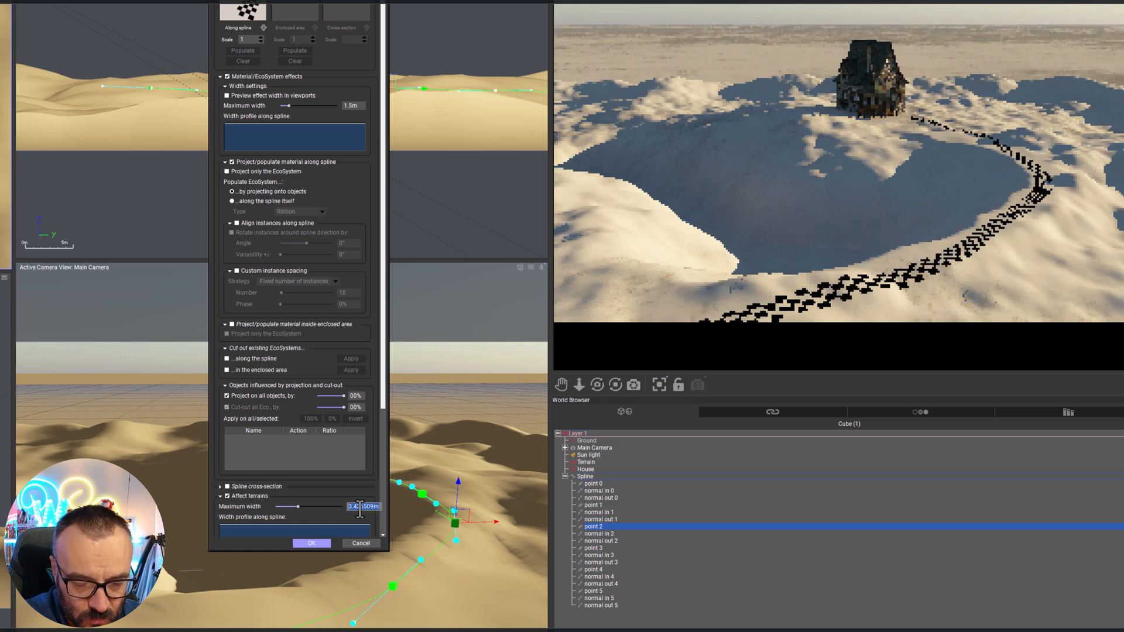
pyautogui.write('1.5')
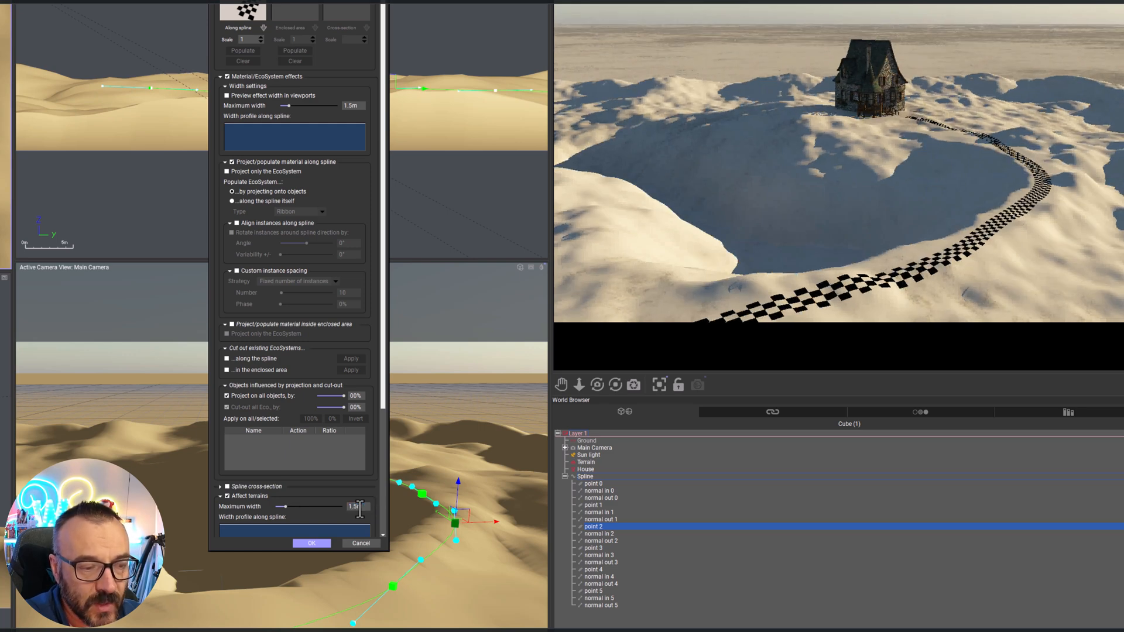
pyautogui.press('Return')
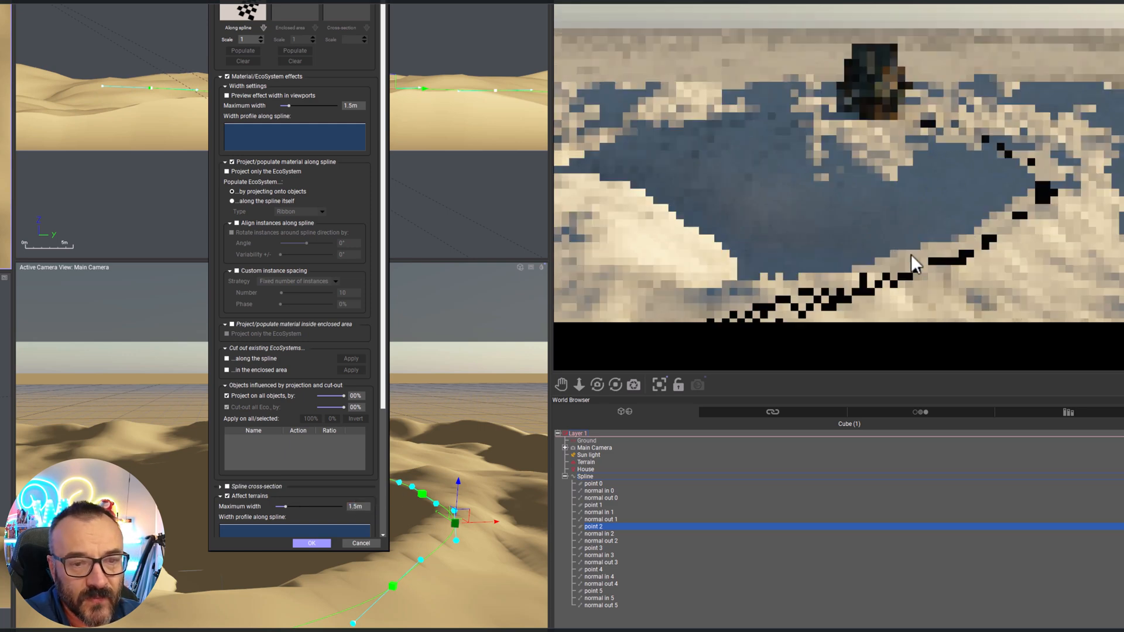
pyautogui.rightClick(869, 250)
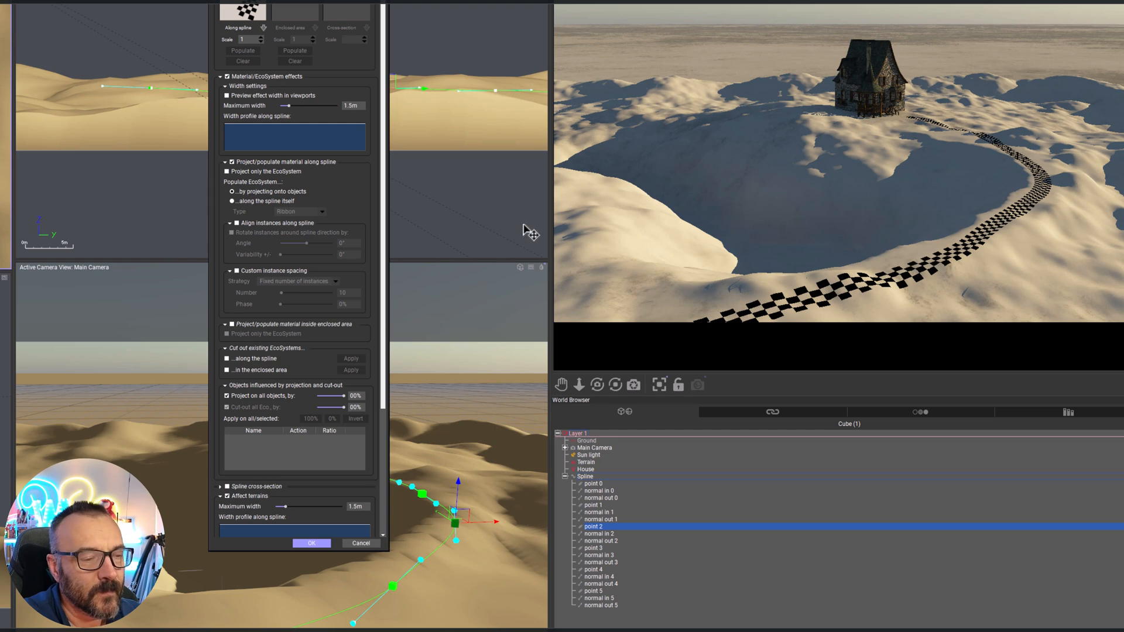
# Replace the checkered material along the spline with the Landscapes material "Vegetation & Orange Roc", after trying a dark rock material
pyautogui.moveTo(299, 1); pyautogui.dragTo(248, 9)
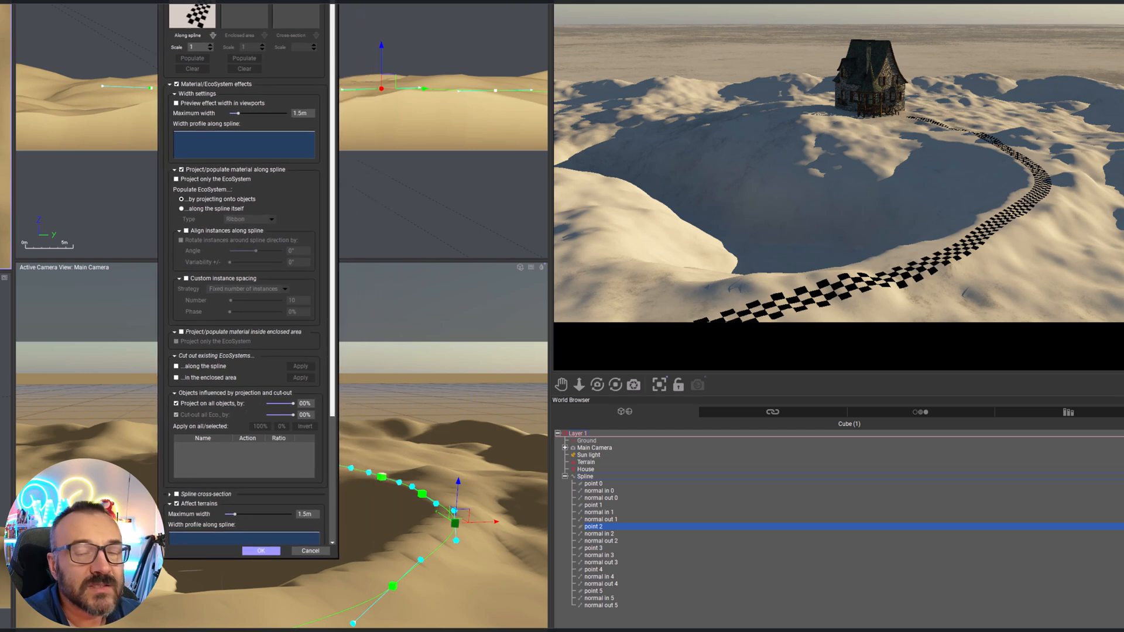
pyautogui.doubleClick(194, 13)
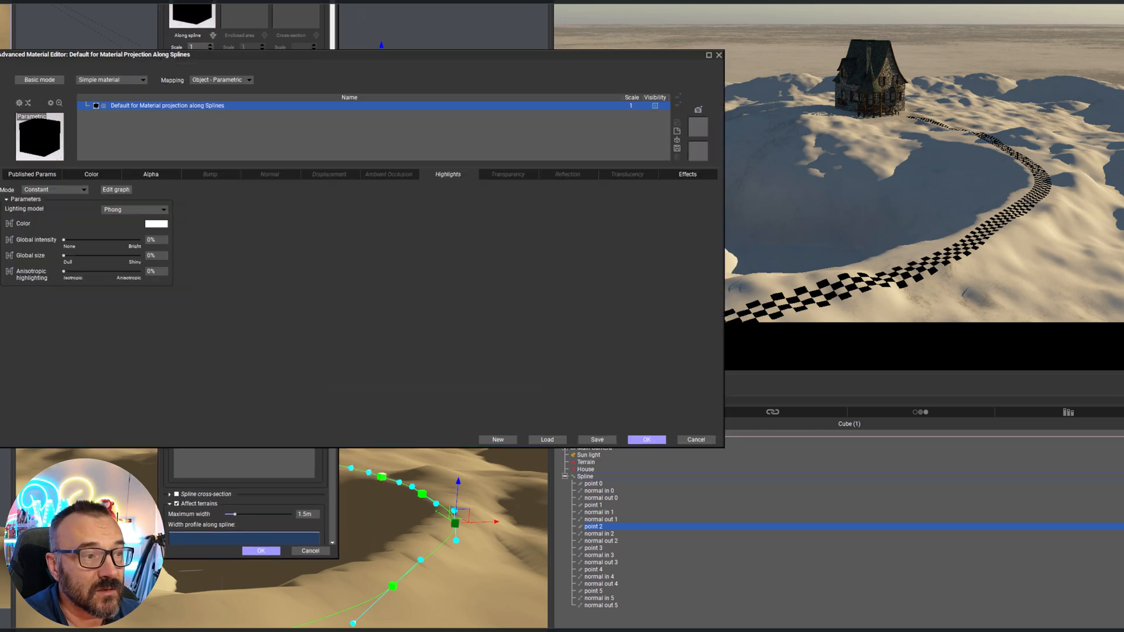
pyautogui.click(30, 132)
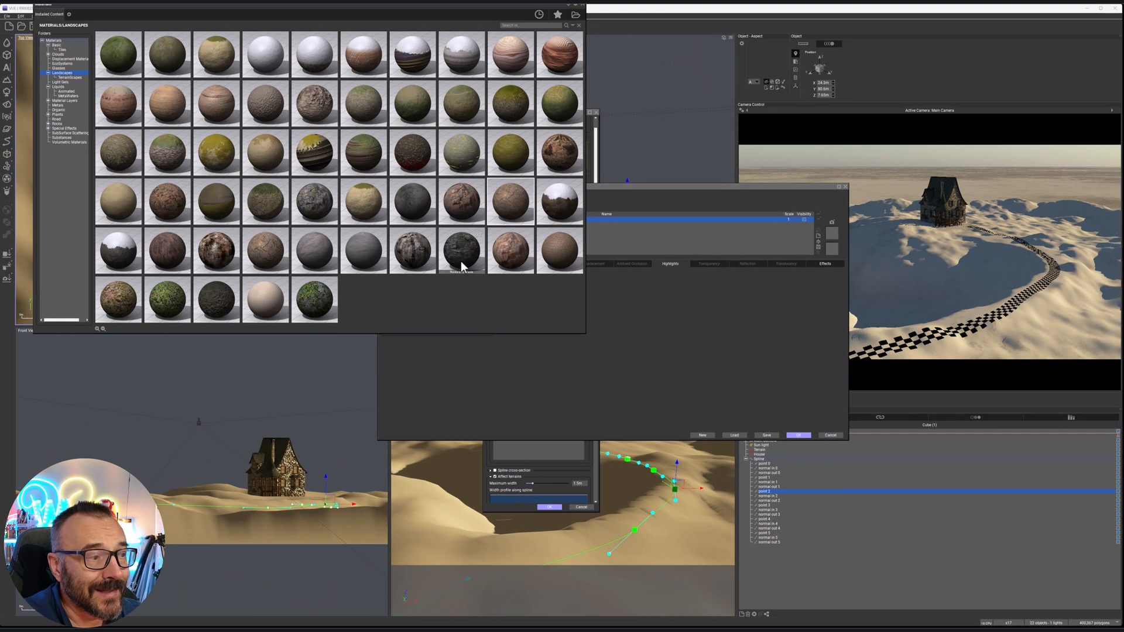
pyautogui.doubleClick(412, 253)
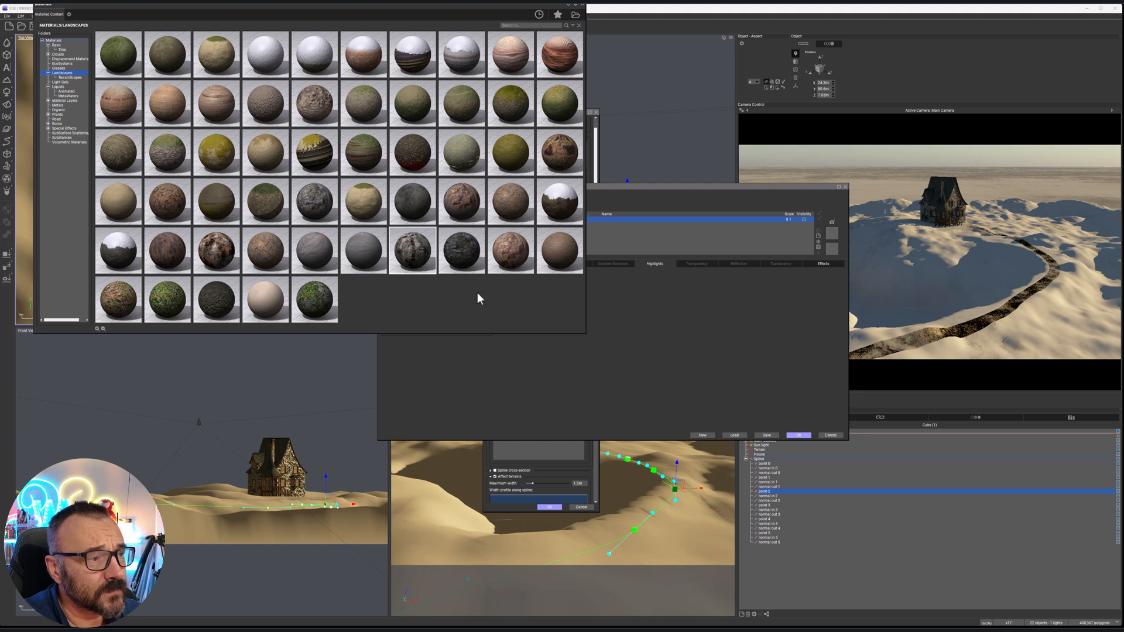
pyautogui.doubleClick(116, 297)
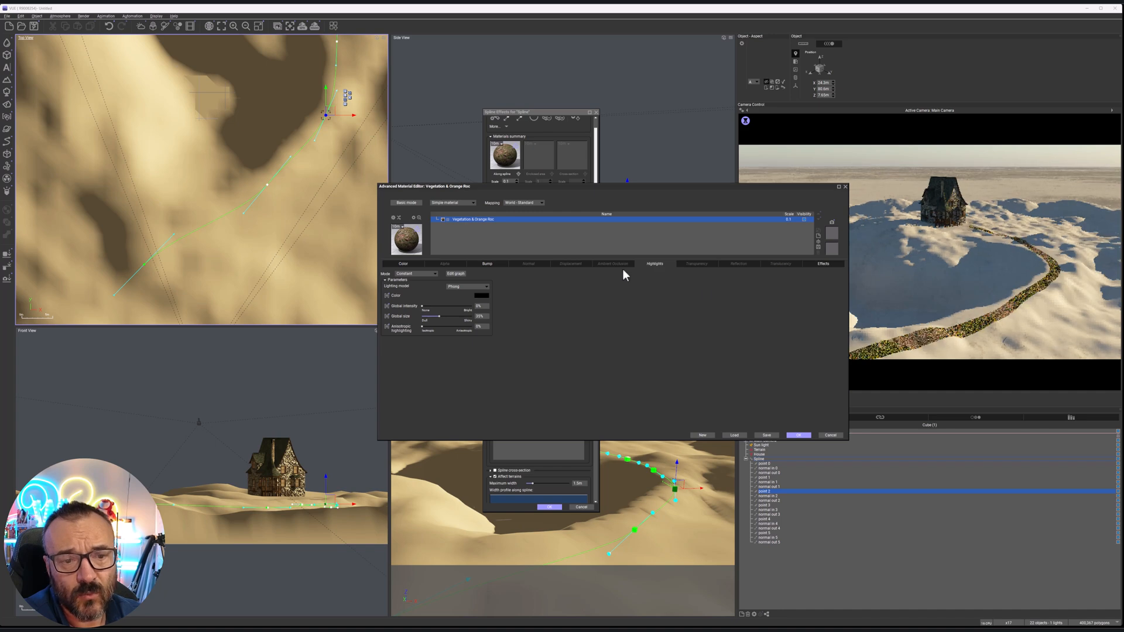
# Set the path material's bump depth to 0.1 and its overall scale to 1
pyautogui.click(486, 262)
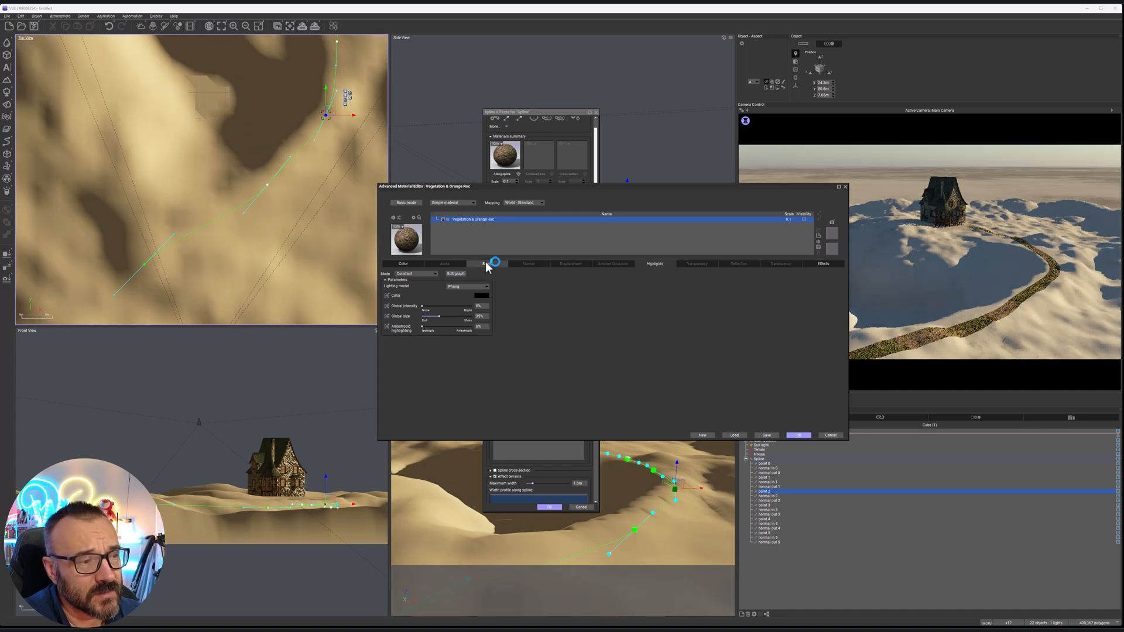
pyautogui.doubleClick(487, 349)
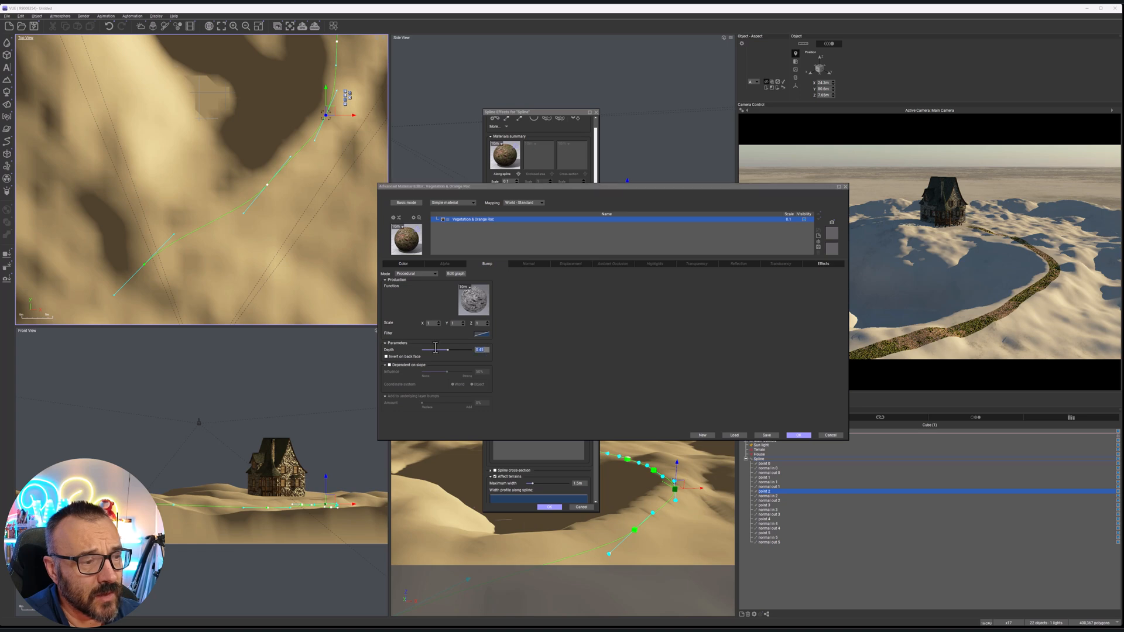
pyautogui.write('0.1')
pyautogui.press('Return')
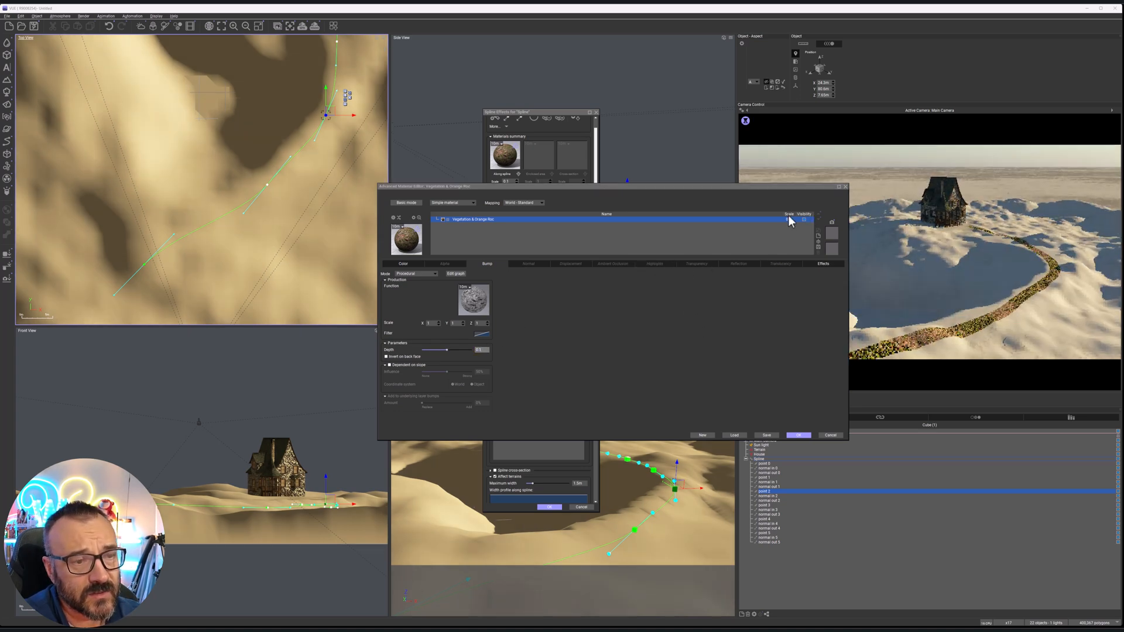
pyautogui.write('1')
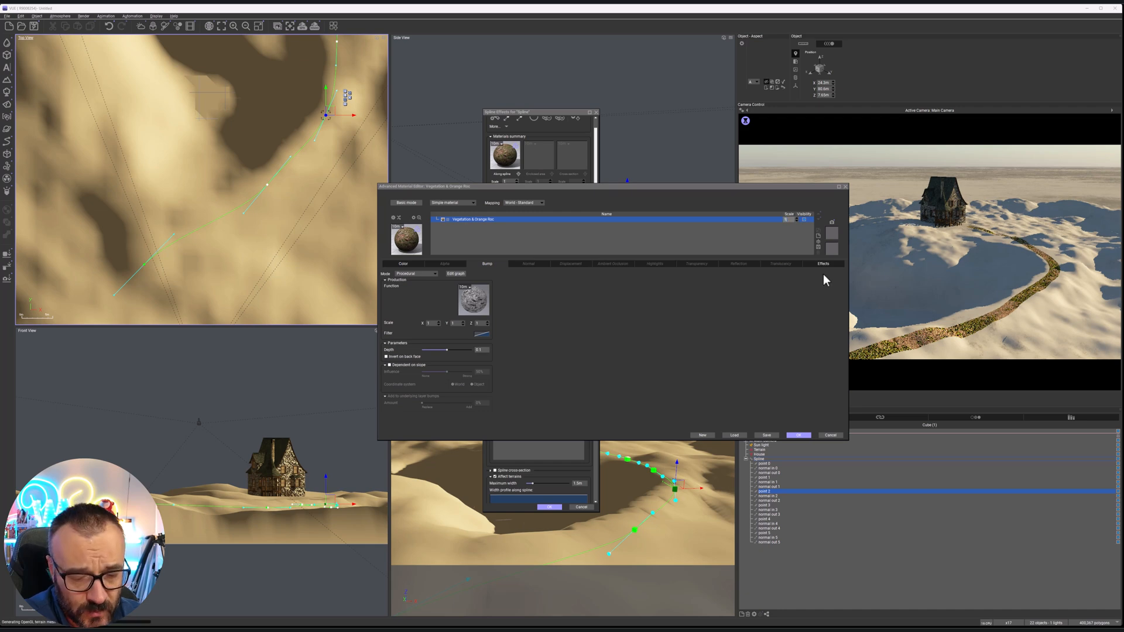
pyautogui.press('Return')
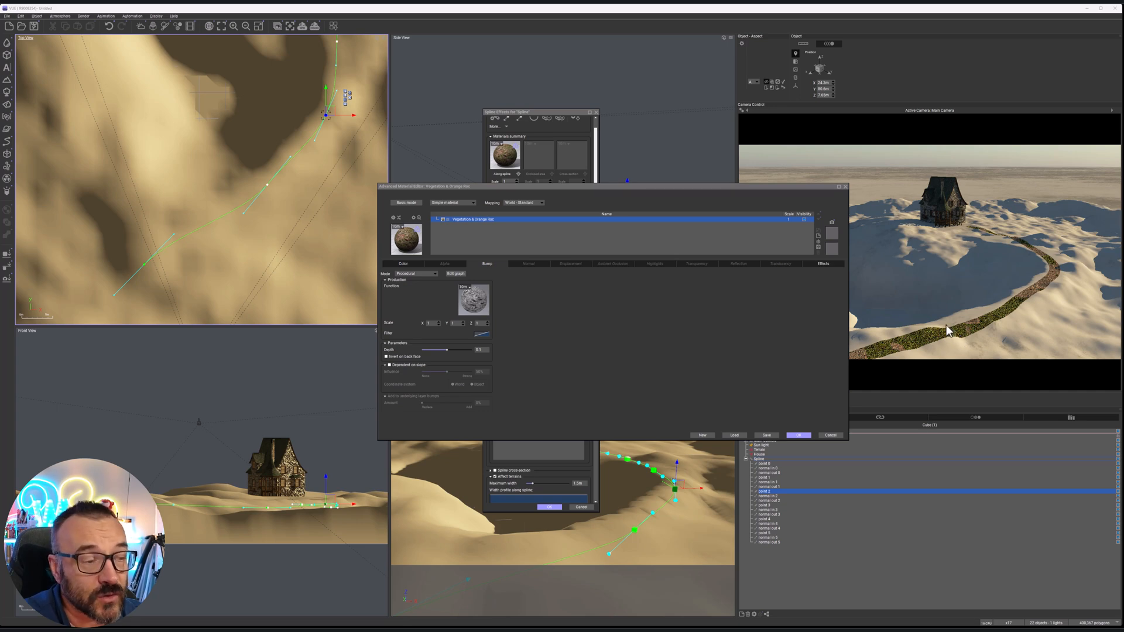
# Try a procedural alpha with a noise function on the path material and return the alpha mode to None
pyautogui.click(443, 265)
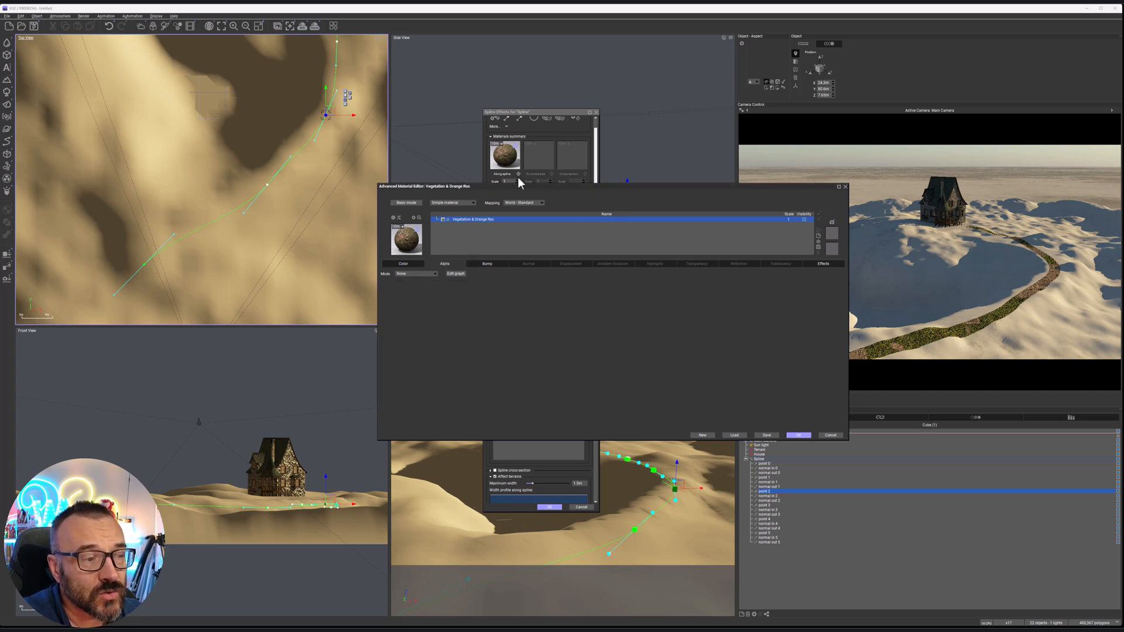
pyautogui.click(431, 274)
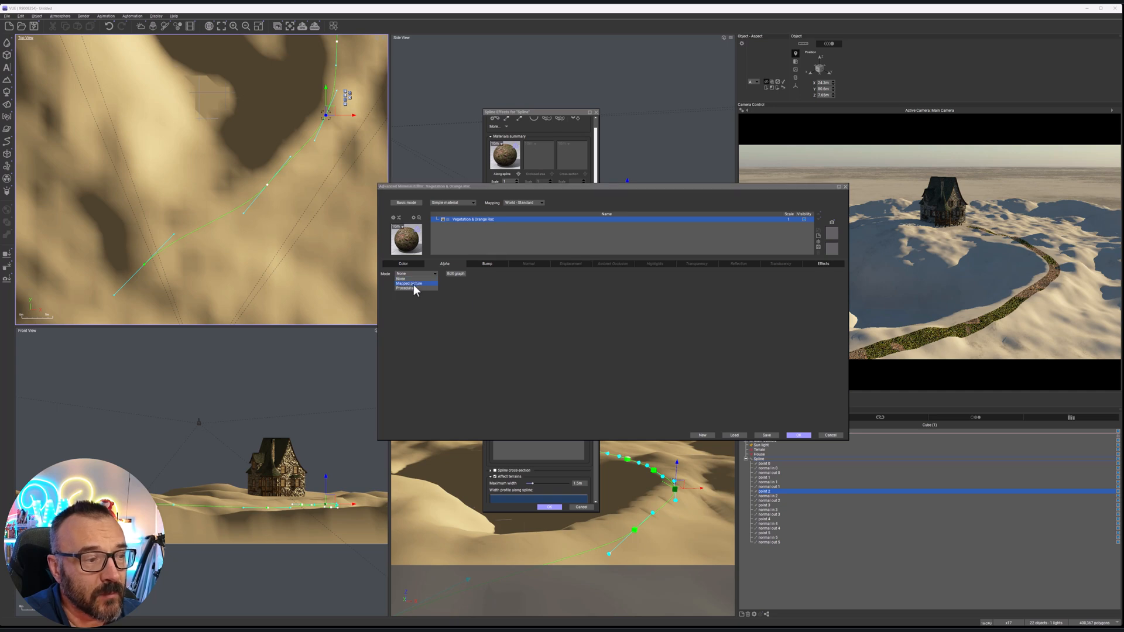
pyautogui.click(414, 290)
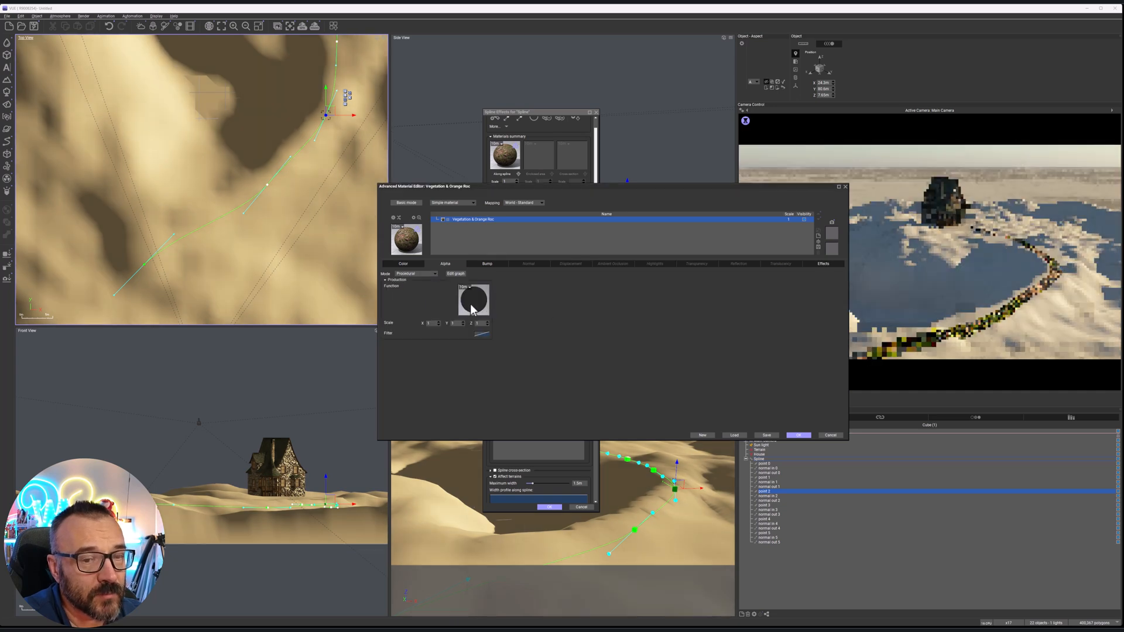
pyautogui.click(472, 305)
pyautogui.doubleClick(316, 130)
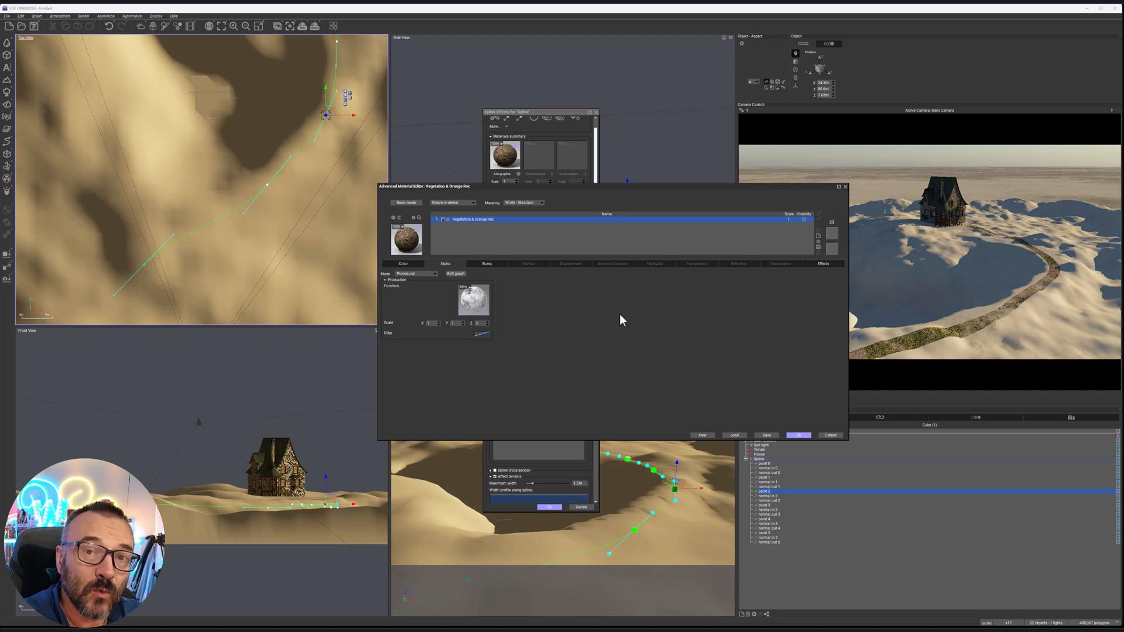
pyautogui.click(432, 274)
pyautogui.click(413, 279)
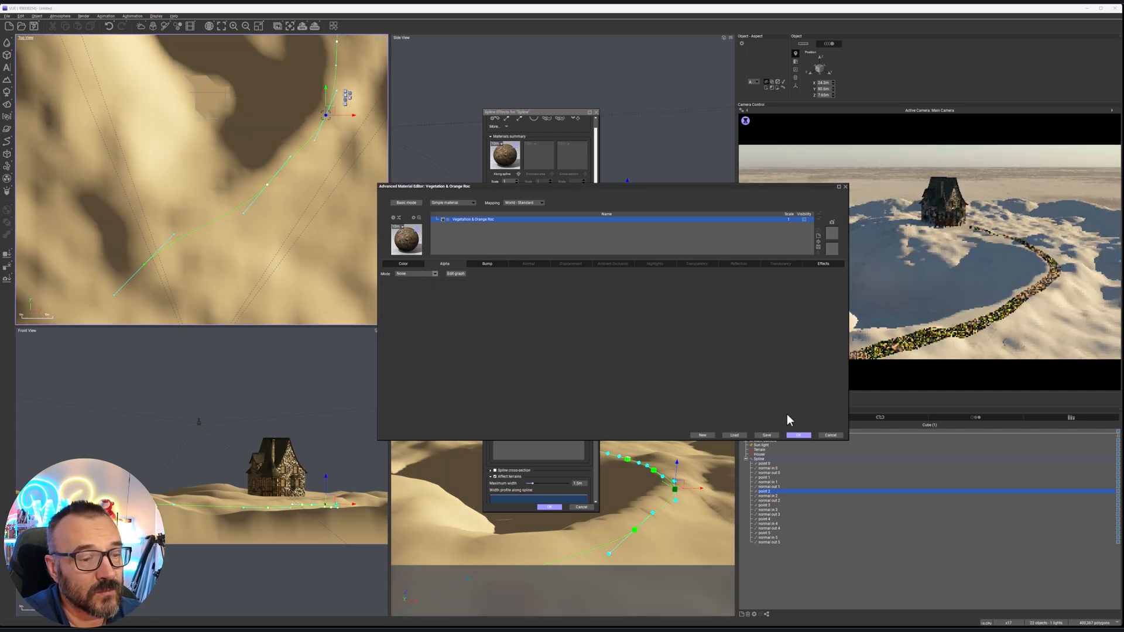
# Accept the path material and open the material effect's width profile along the spline for editing
pyautogui.click(799, 435)
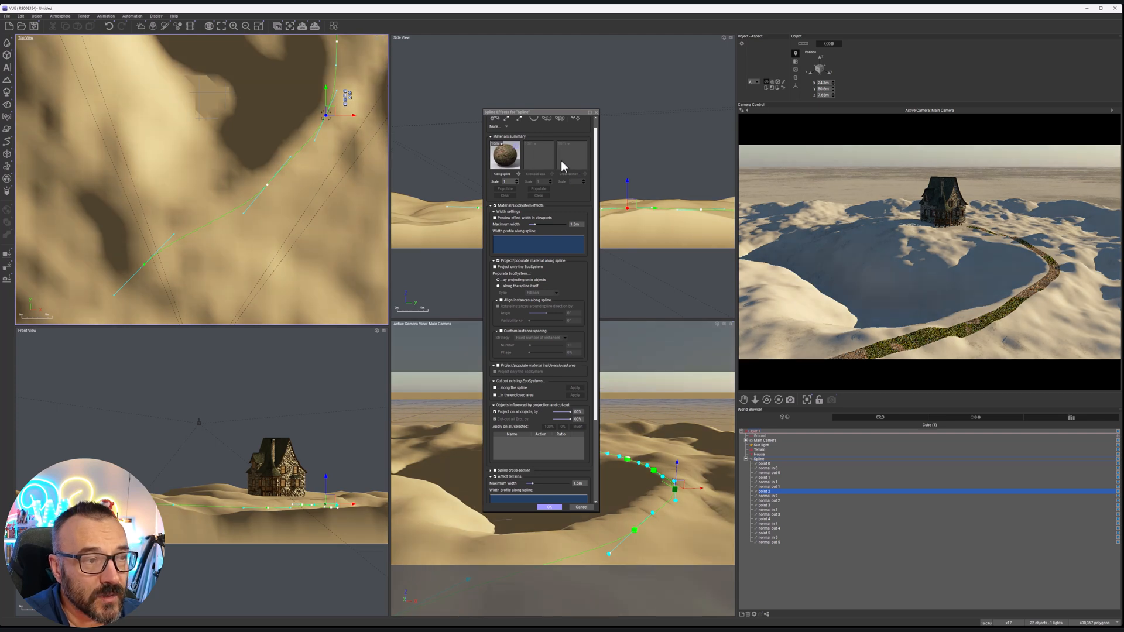
pyautogui.scroll(1, 581, 159)
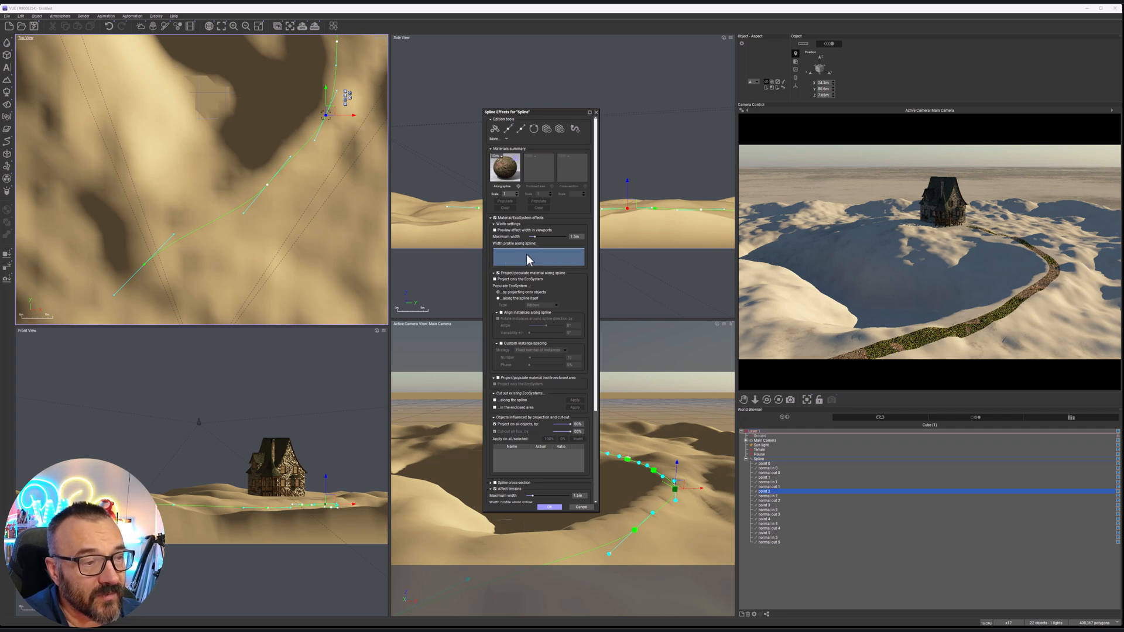
pyautogui.doubleClick(548, 258)
# Try a width profile with dips at about X 0.17 and X 0.5, Y about 0.8, and a peak between them
pyautogui.click(504, 256)
pyautogui.moveTo(504, 256); pyautogui.dragTo(511, 321)
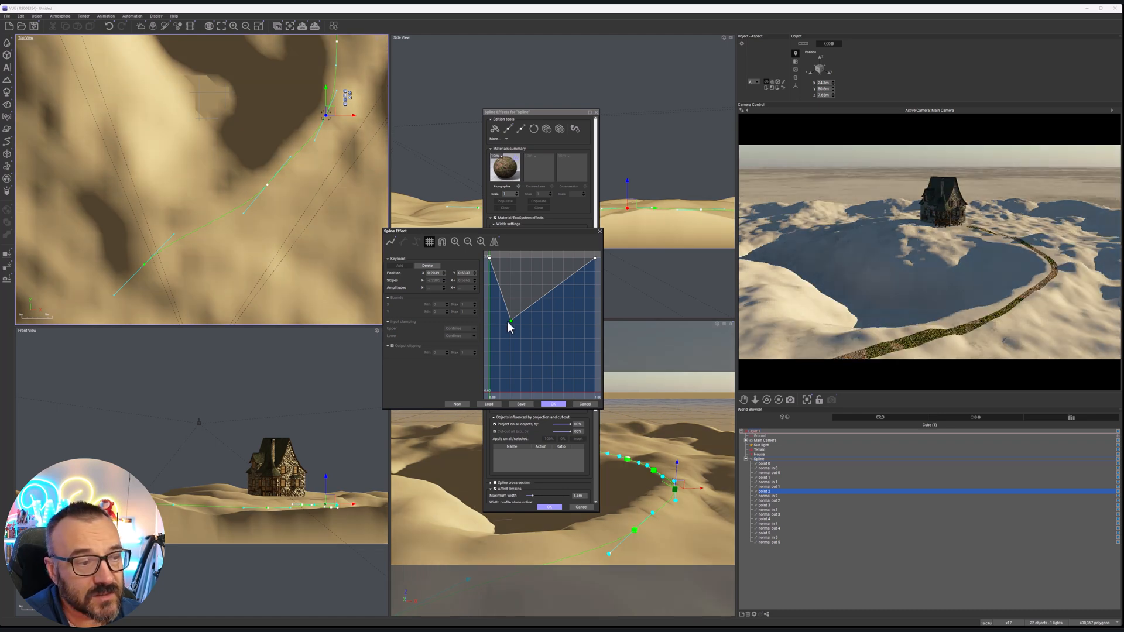
pyautogui.moveTo(510, 321); pyautogui.dragTo(527, 260)
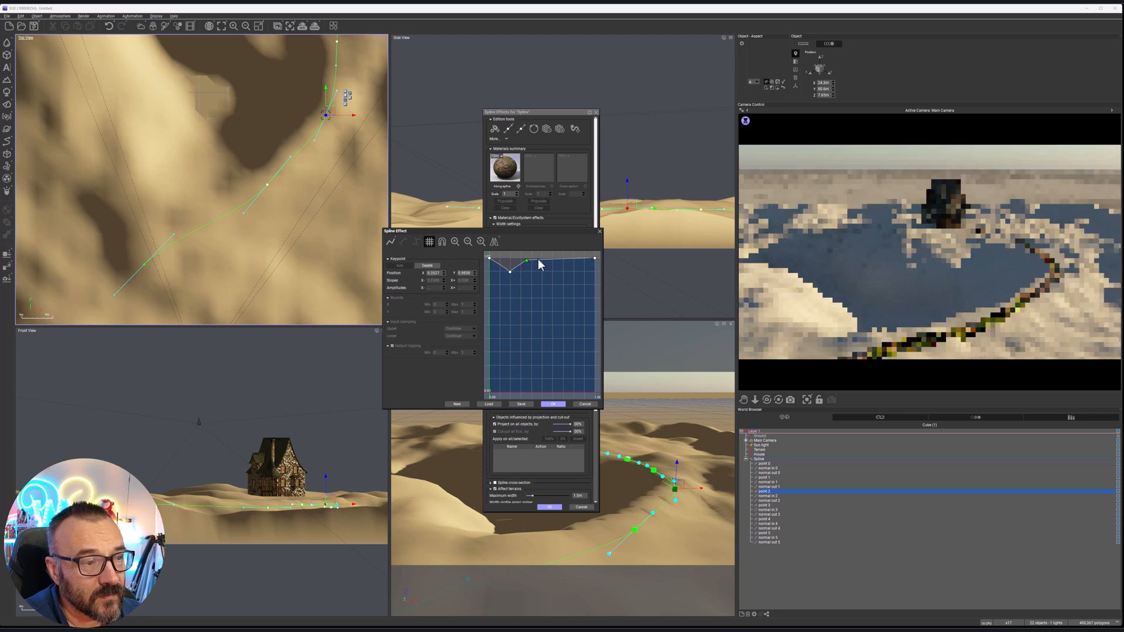
pyautogui.moveTo(538, 258); pyautogui.dragTo(533, 276)
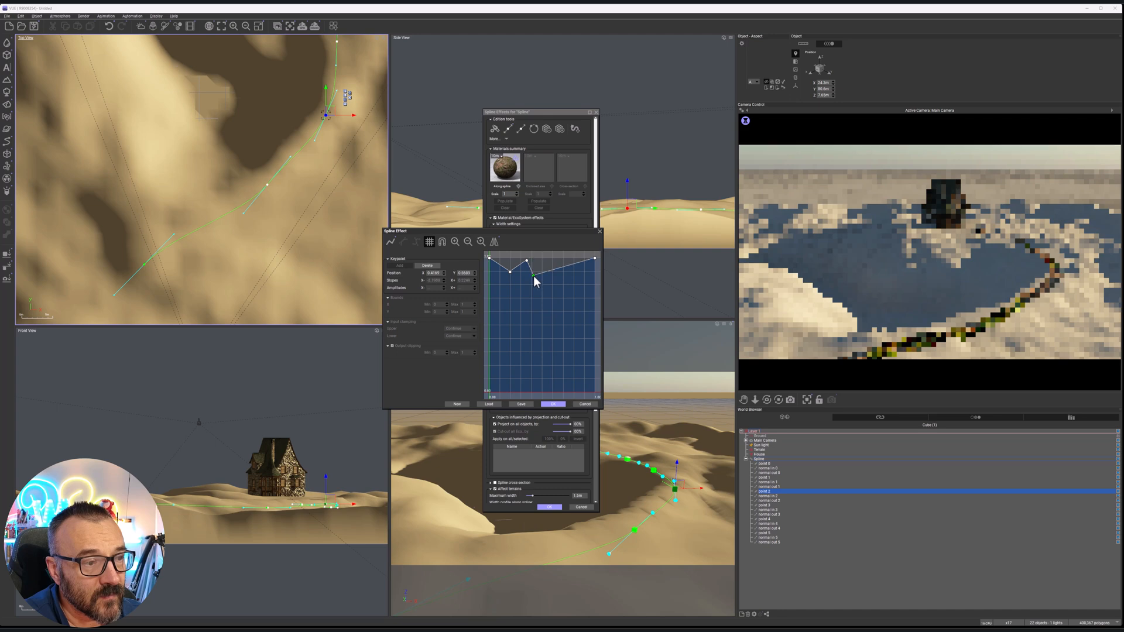
pyautogui.moveTo(601, 408); pyautogui.dragTo(731, 417)
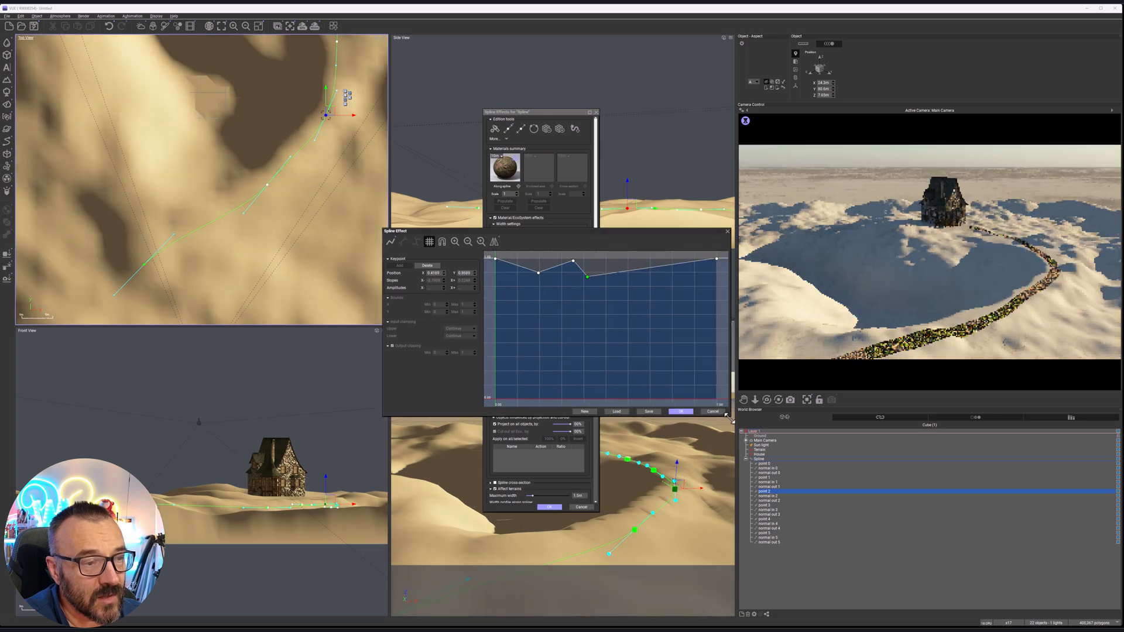
pyautogui.moveTo(631, 231); pyautogui.dragTo(558, 228)
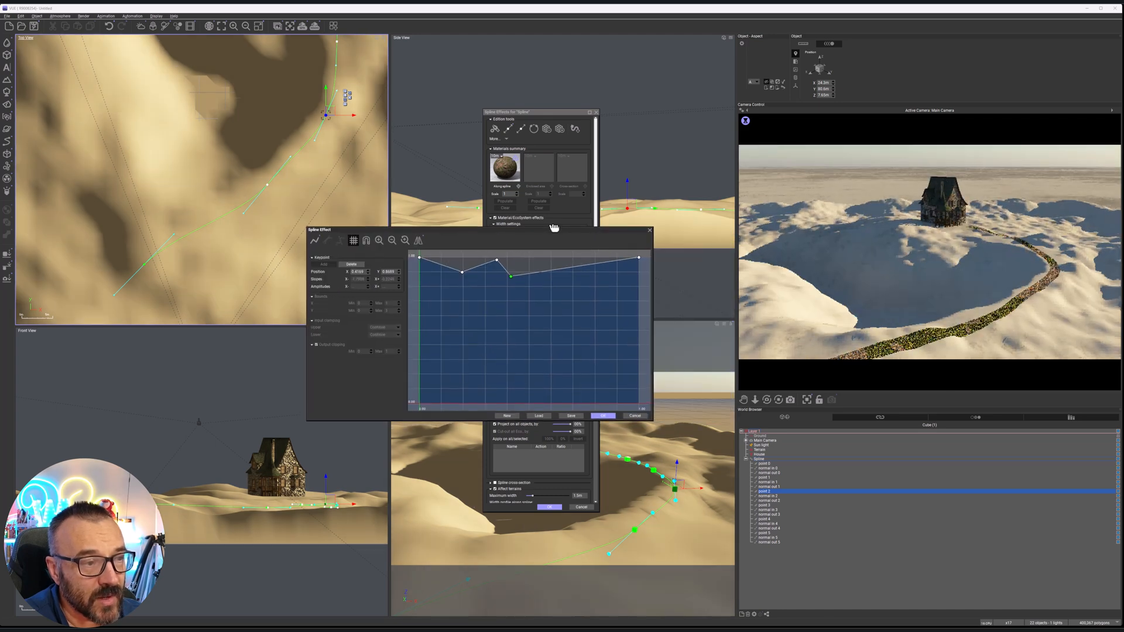
pyautogui.click(538, 272)
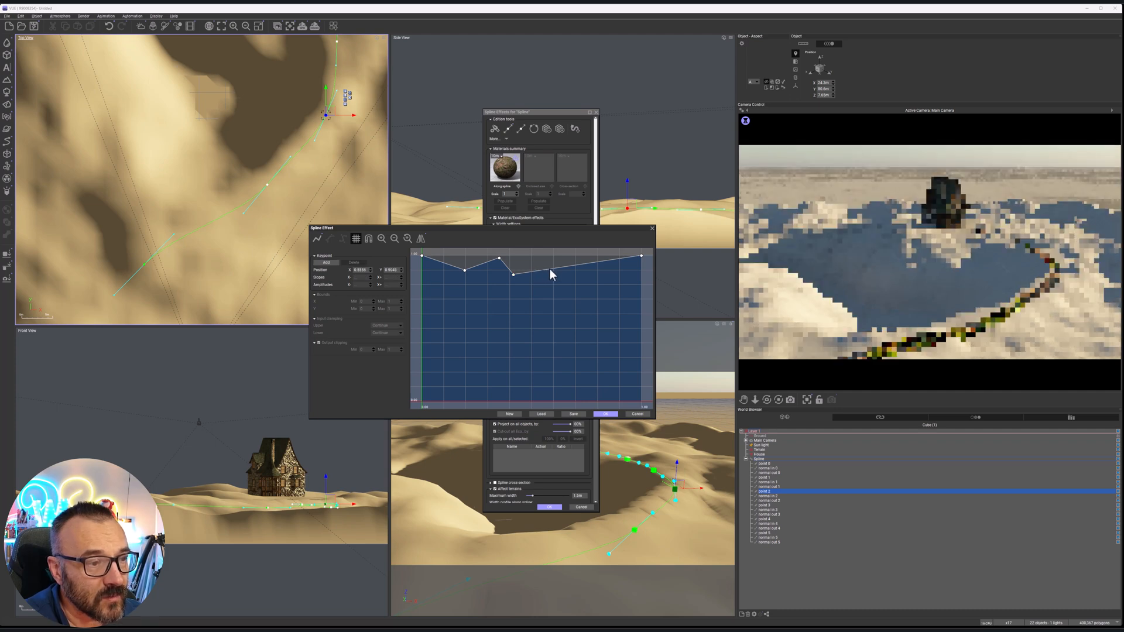
pyautogui.moveTo(464, 271); pyautogui.dragTo(534, 284)
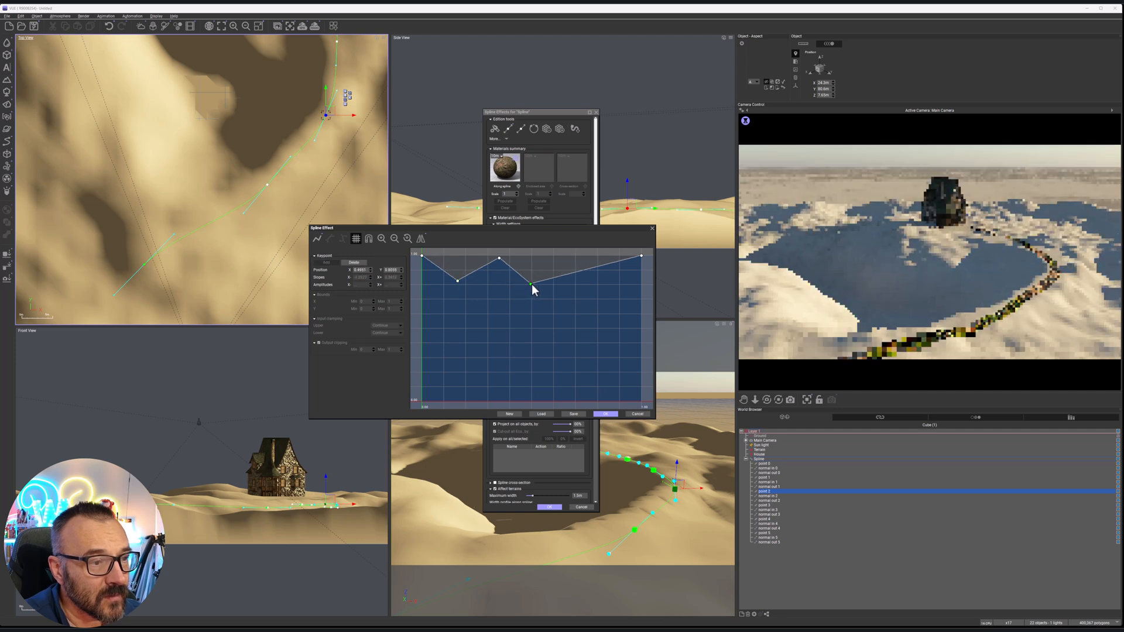
pyautogui.click(592, 269)
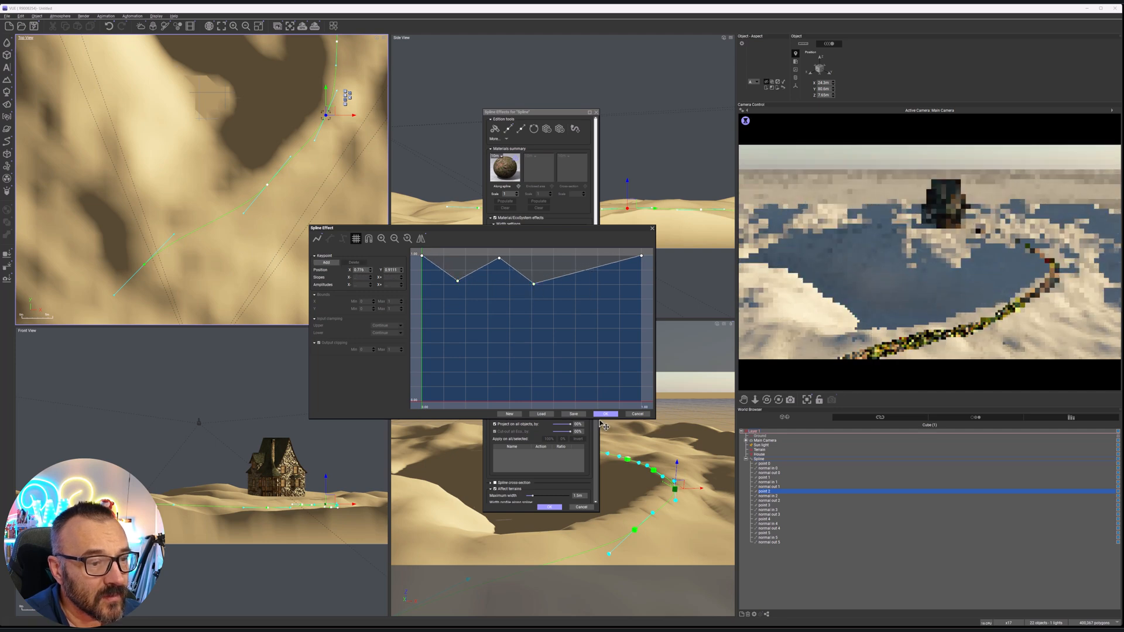
# Reset the material width profile and raise its start point to Y 1 to make it flat at full width
pyautogui.click(506, 414)
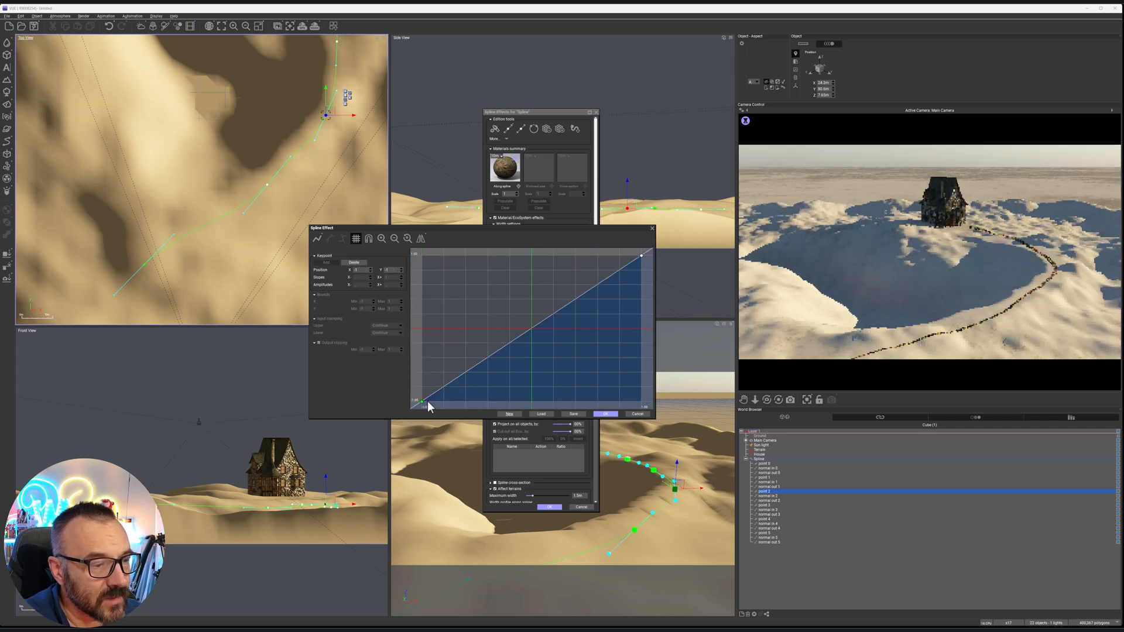
pyautogui.moveTo(422, 401); pyautogui.dragTo(415, 254)
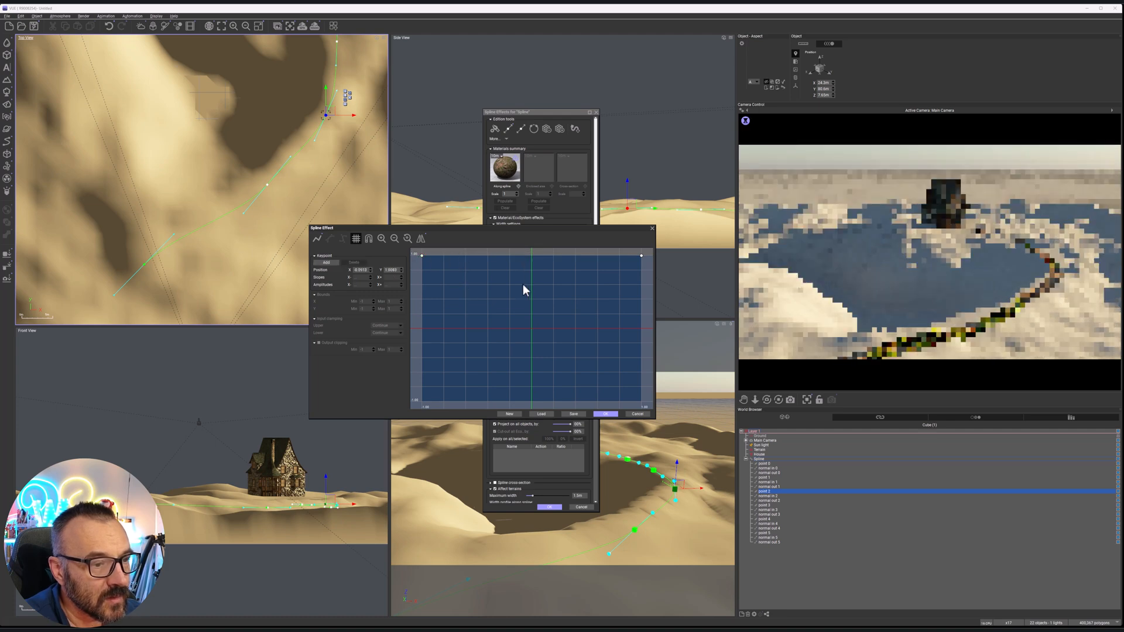
pyautogui.scroll(-2, 523, 283)
pyautogui.scroll(2, 499, 271)
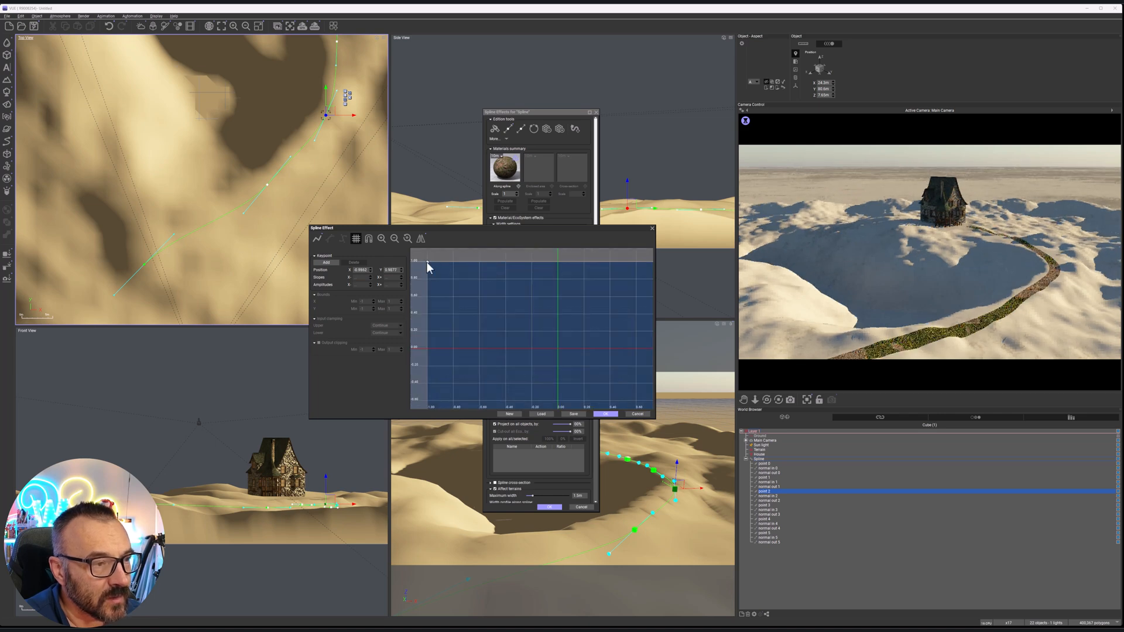
# Add four keypoints along the material width profile, alternating two dips with points at full width, Y 1
pyautogui.moveTo(426, 261); pyautogui.dragTo(426, 263)
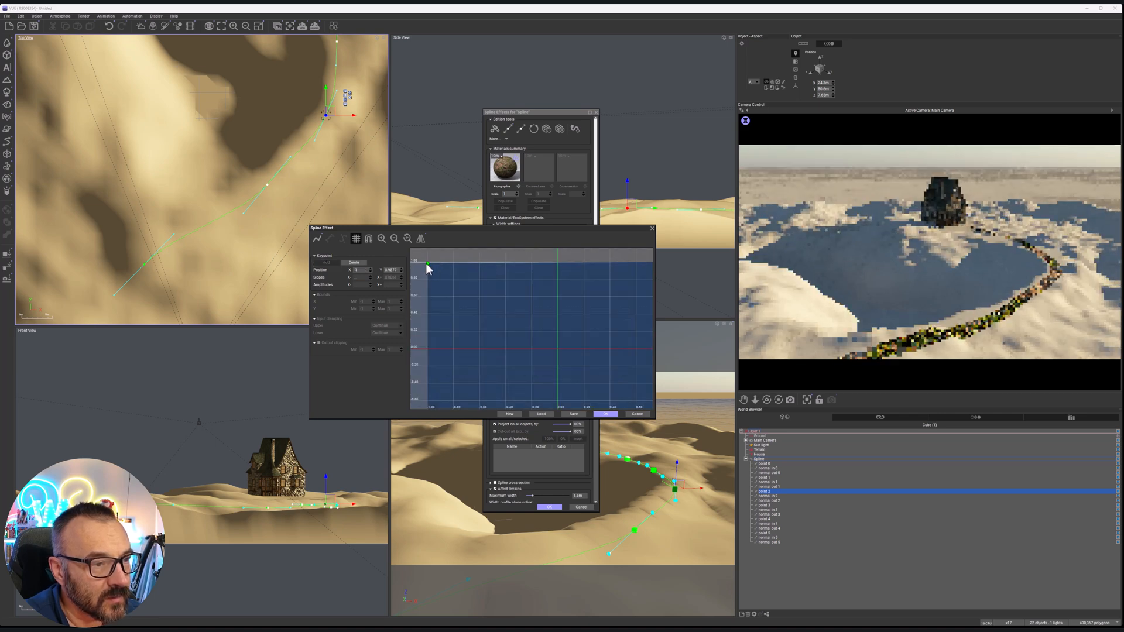
pyautogui.click(501, 263)
pyautogui.click(500, 261)
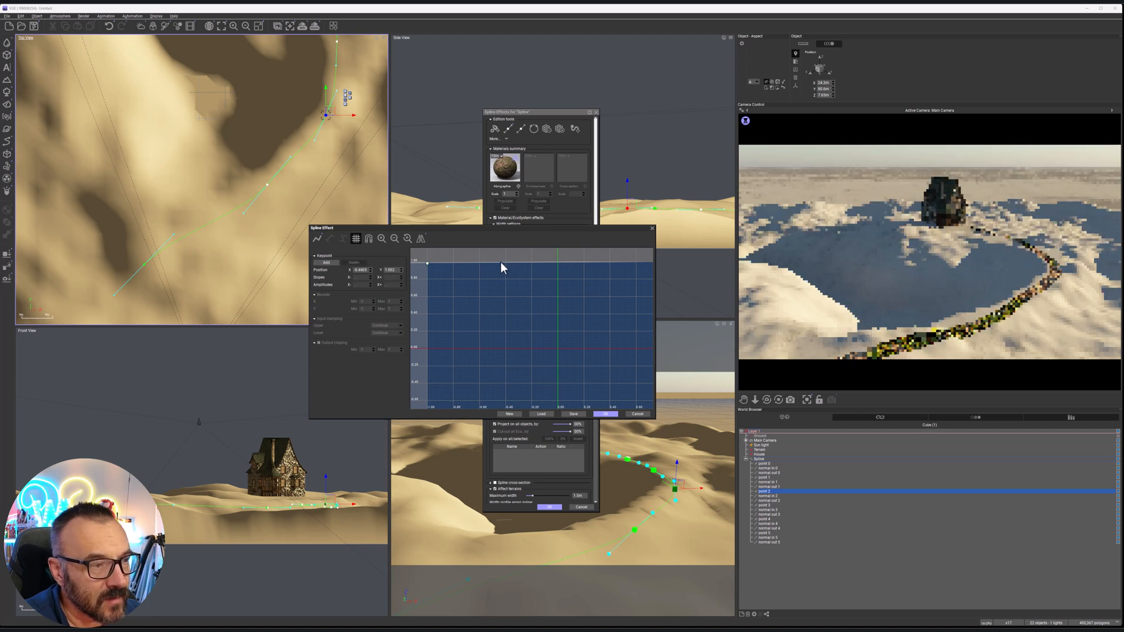
pyautogui.click(325, 263)
pyautogui.moveTo(500, 262); pyautogui.dragTo(484, 297)
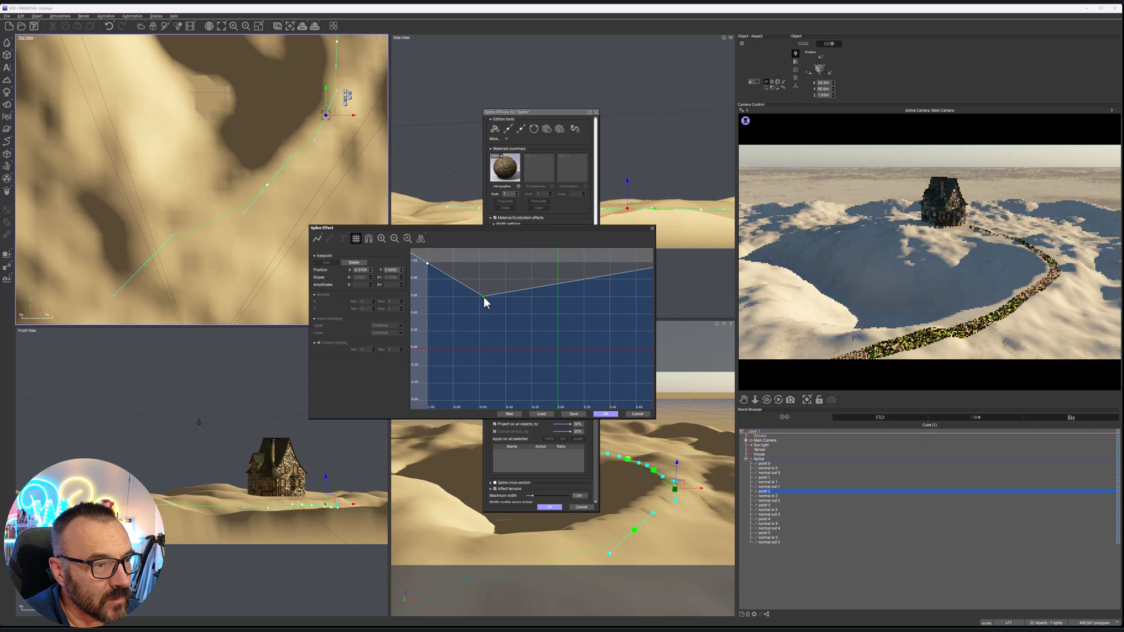
pyautogui.click(532, 288)
pyautogui.moveTo(532, 288)
pyautogui.mouseDown()
pyautogui.moveTo(510, 265)
pyautogui.moveTo(474, 264)
pyautogui.moveTo(541, 261)
pyautogui.moveTo(539, 275)
pyautogui.mouseUp()
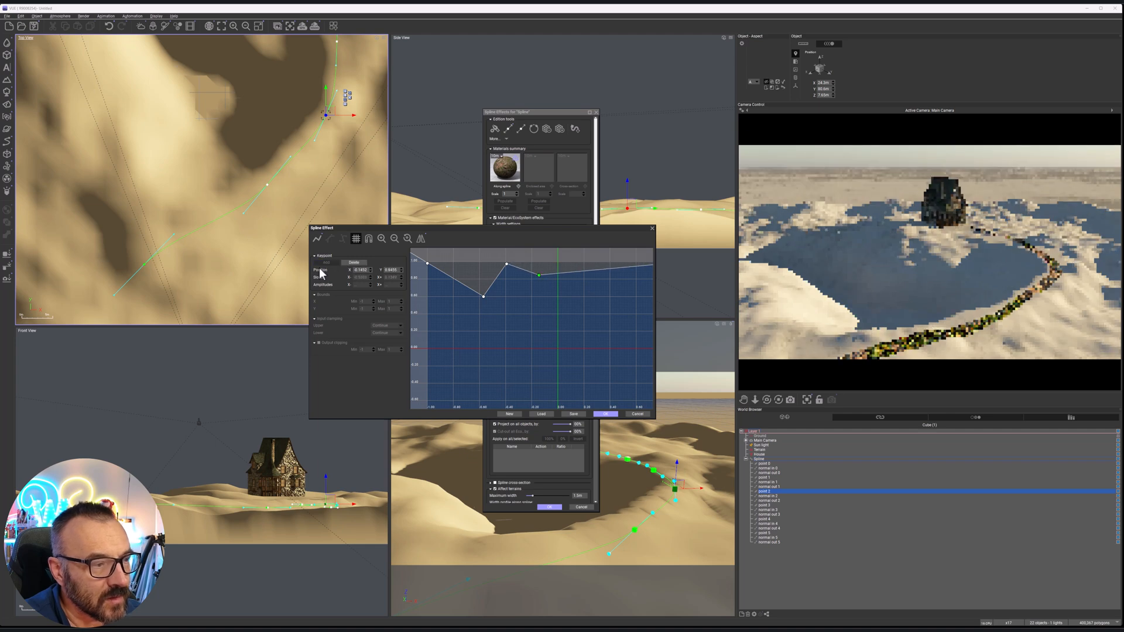
pyautogui.click(567, 273)
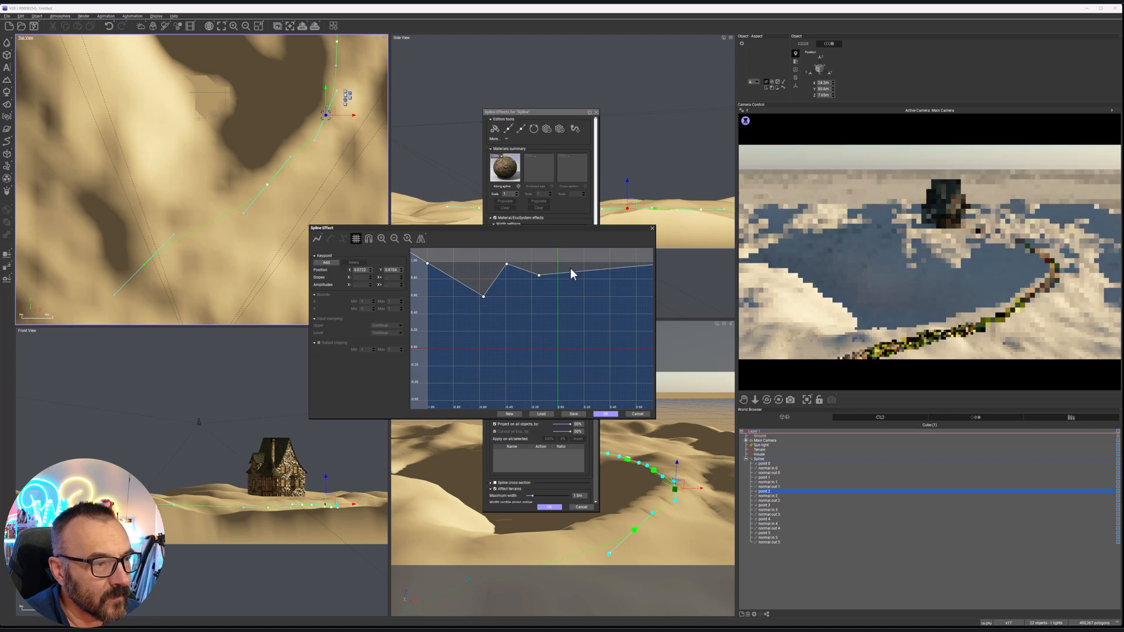
pyautogui.moveTo(568, 272); pyautogui.dragTo(539, 268)
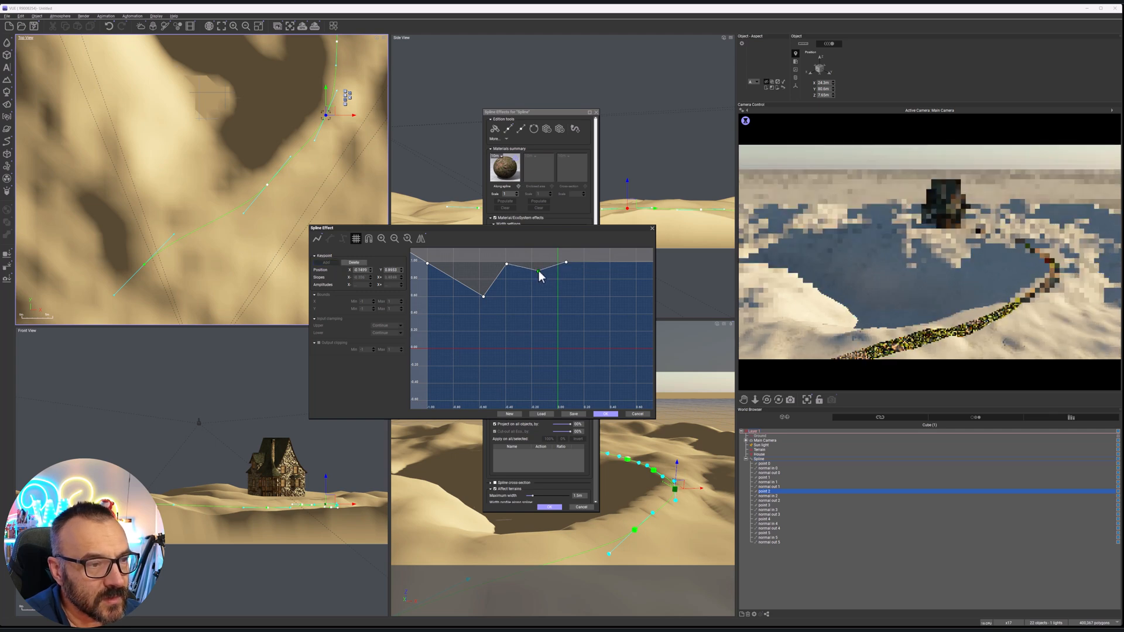
# Make the profile's first dip as shallow as the second, smooth the curve, and accept the profile and spline effects
pyautogui.click(484, 297)
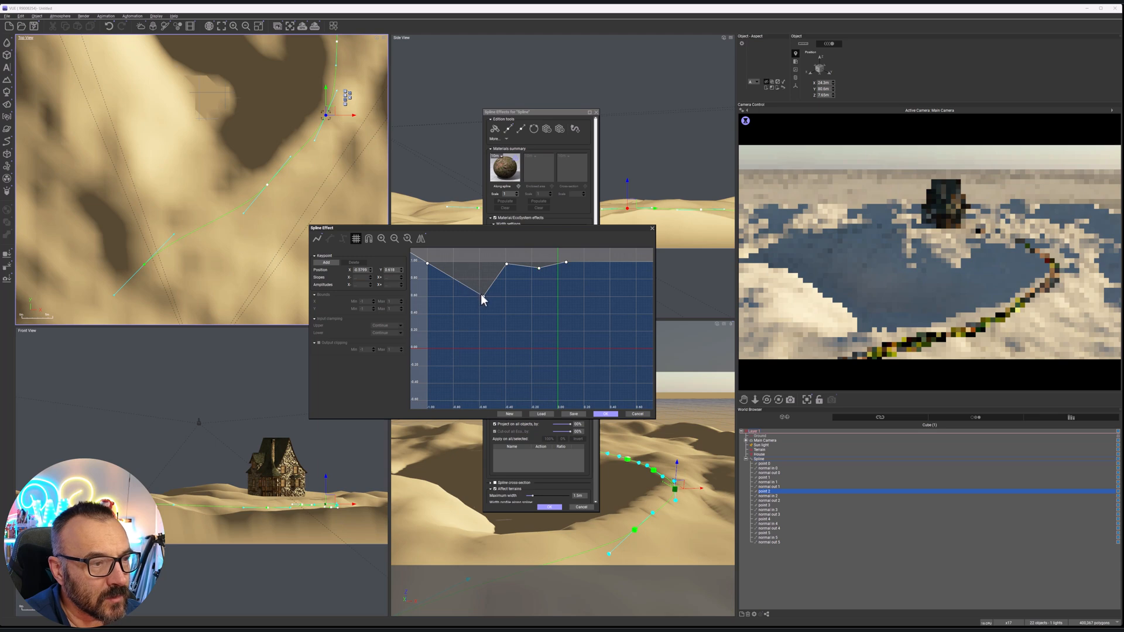
pyautogui.moveTo(482, 296); pyautogui.dragTo(462, 268)
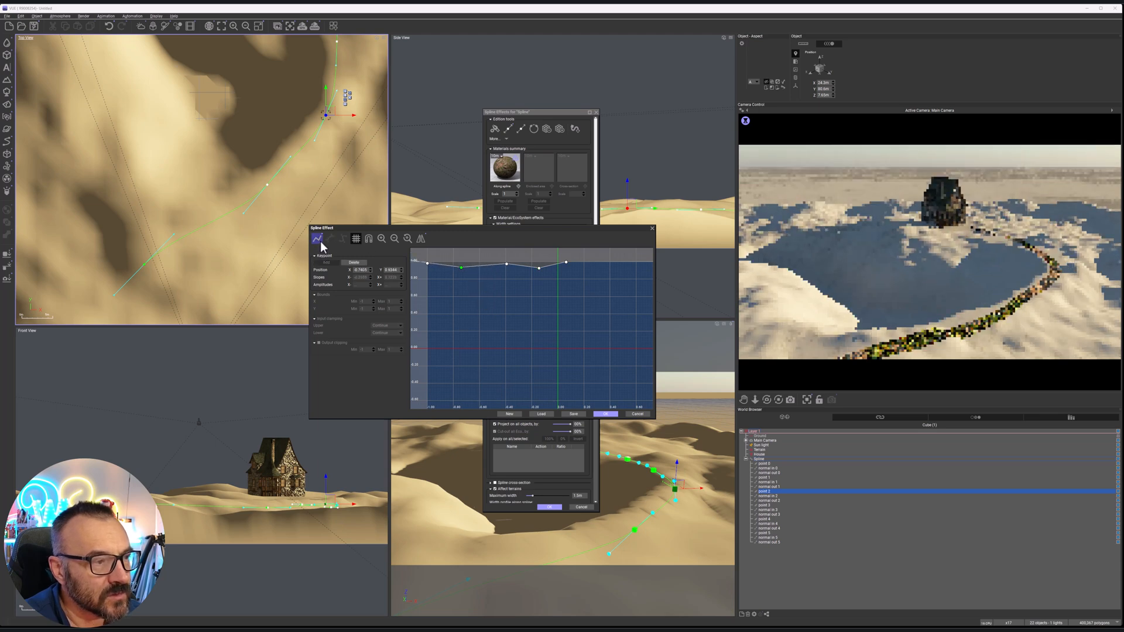
pyautogui.click(341, 241)
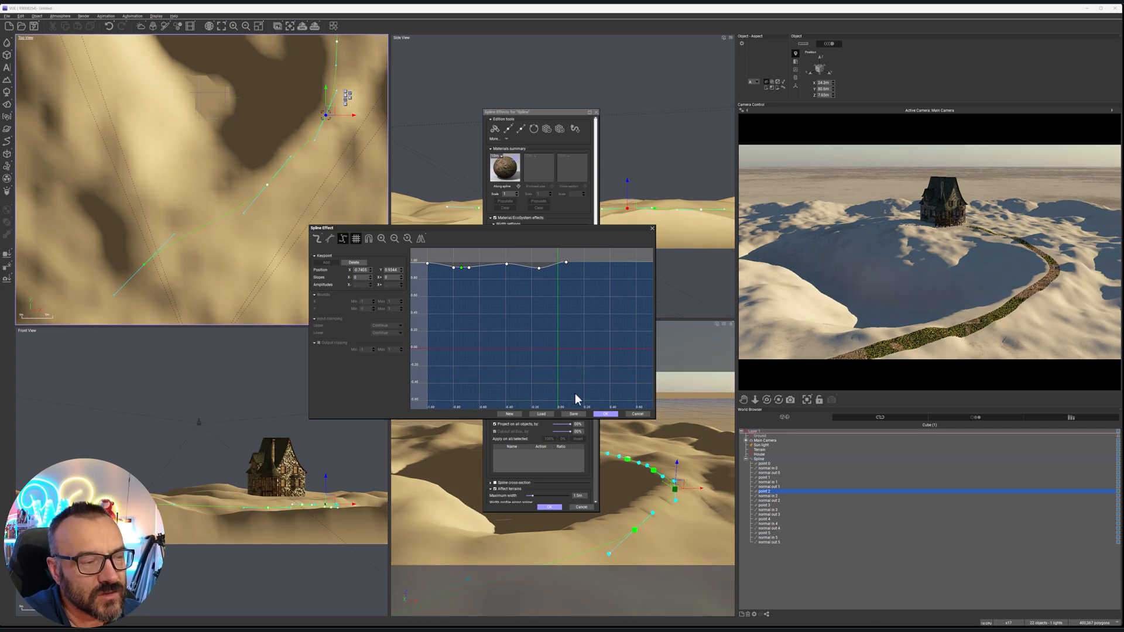
pyautogui.click(604, 413)
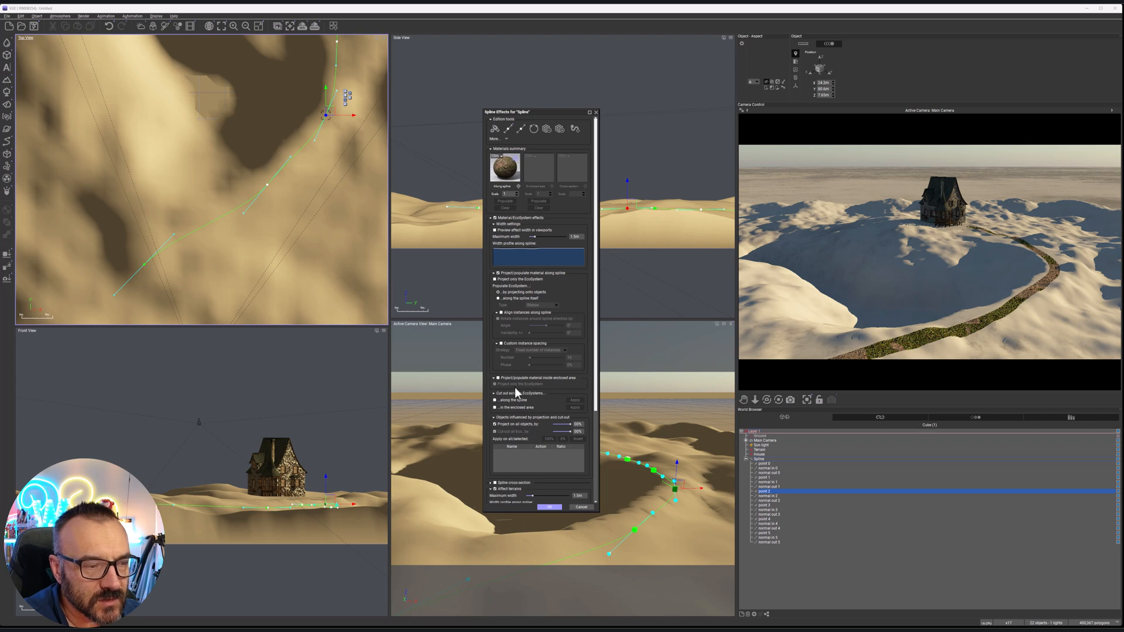
pyautogui.click(553, 508)
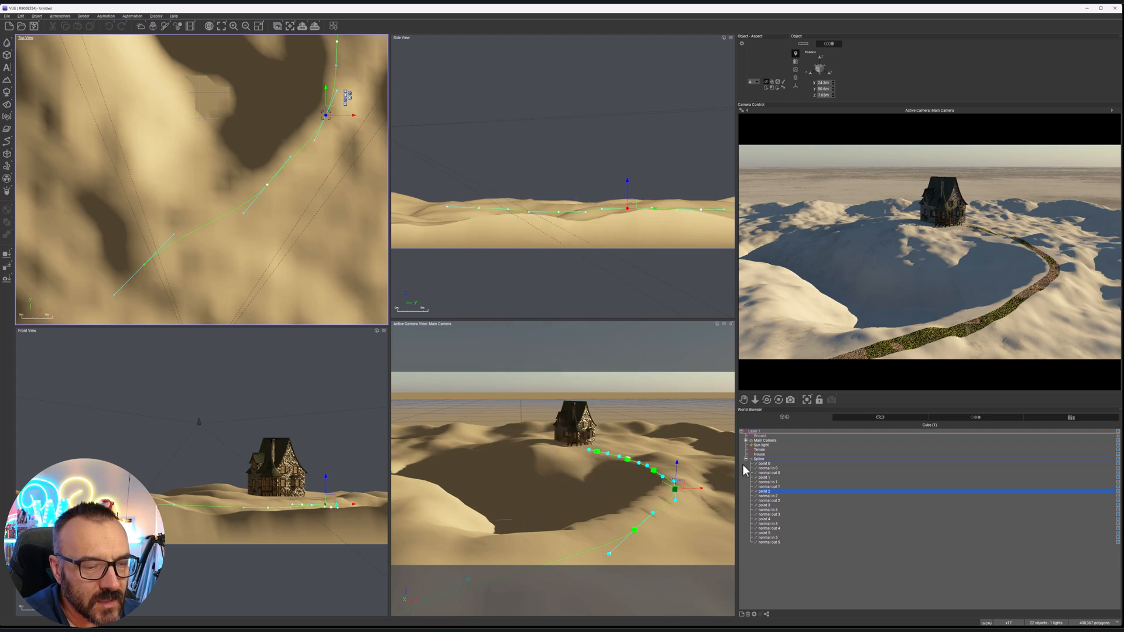
# Collapse the spline's point list, select the terrain and try the Vegetation landscape material on it
pyautogui.click(746, 459)
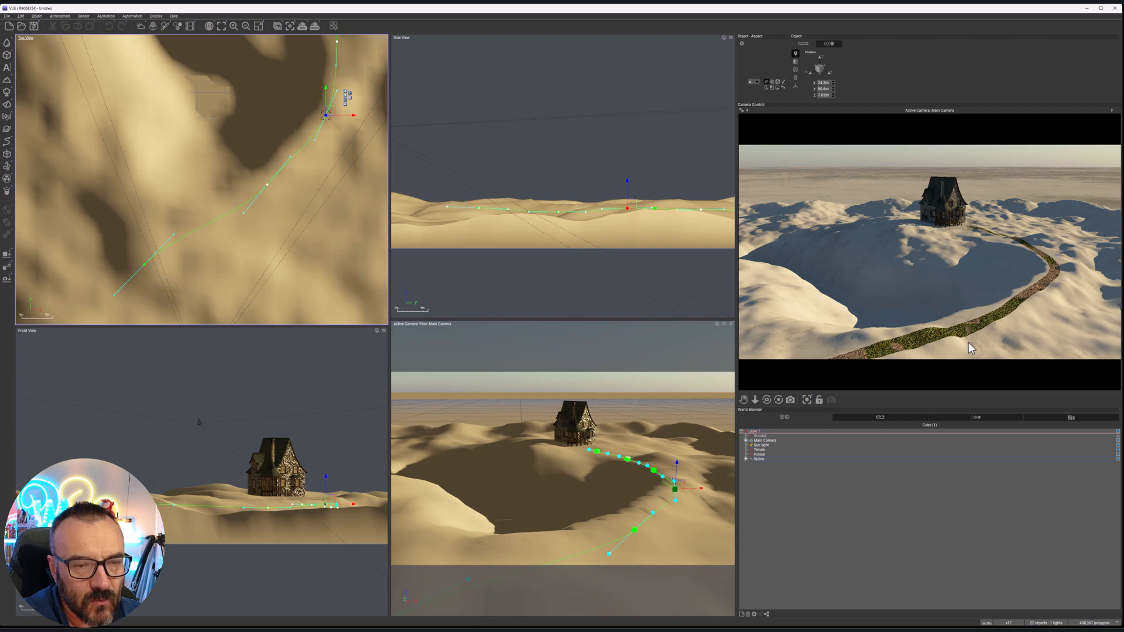
pyautogui.click(765, 450)
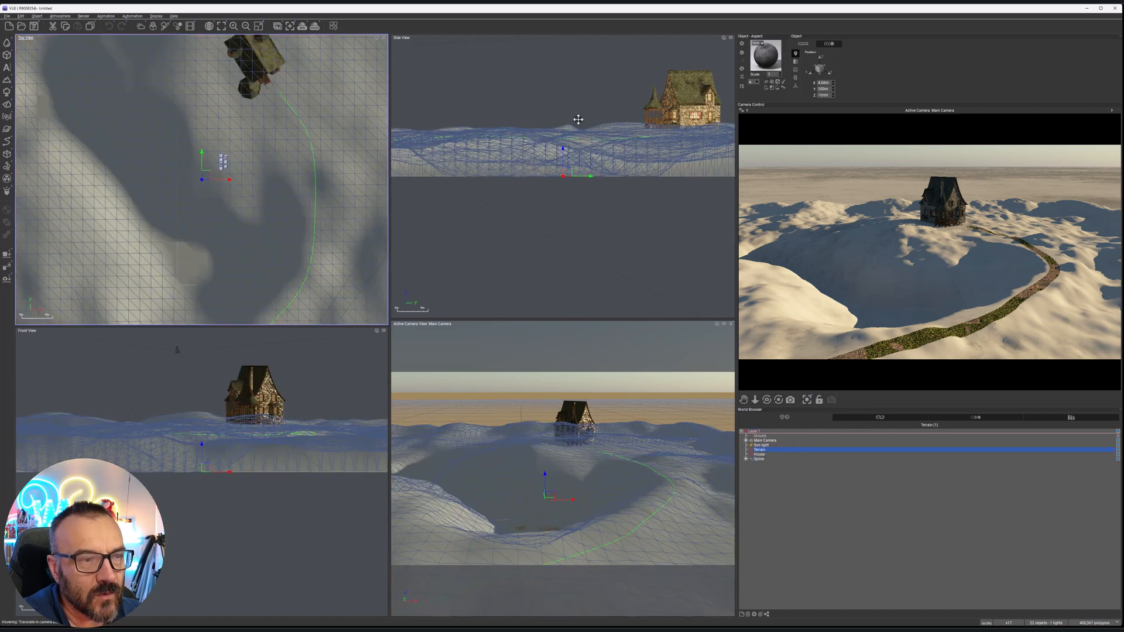
pyautogui.click(743, 69)
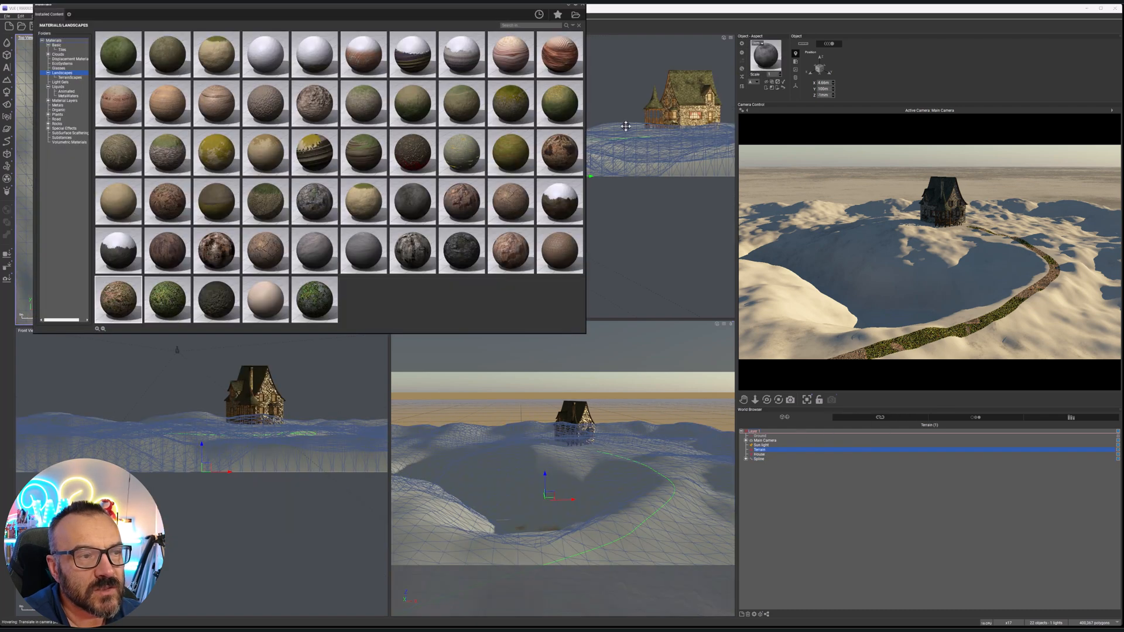
pyautogui.doubleClick(170, 297)
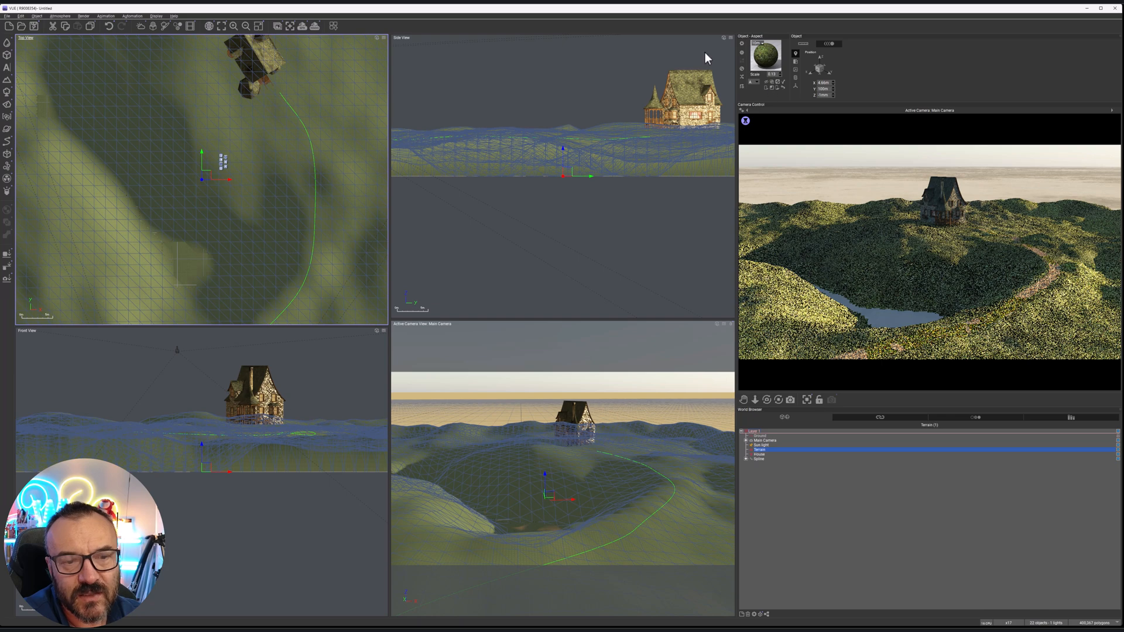
# Set the terrain's Vegetation material scale to 1 and accept the material
pyautogui.doubleClick(766, 55)
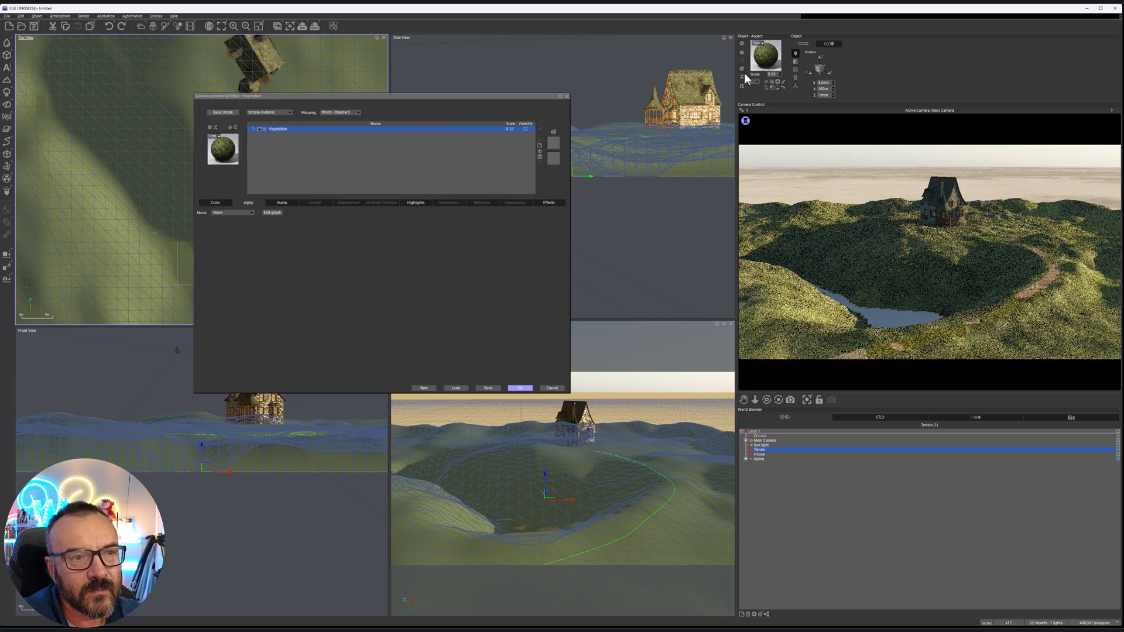
pyautogui.doubleClick(513, 132)
pyautogui.write('1')
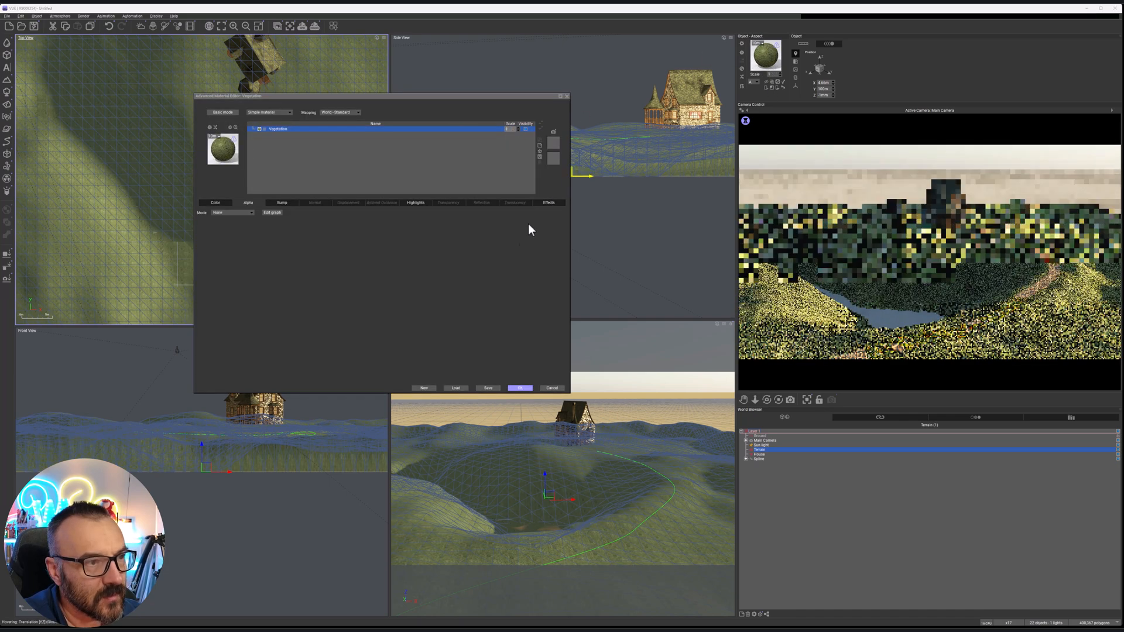
pyautogui.click(513, 257)
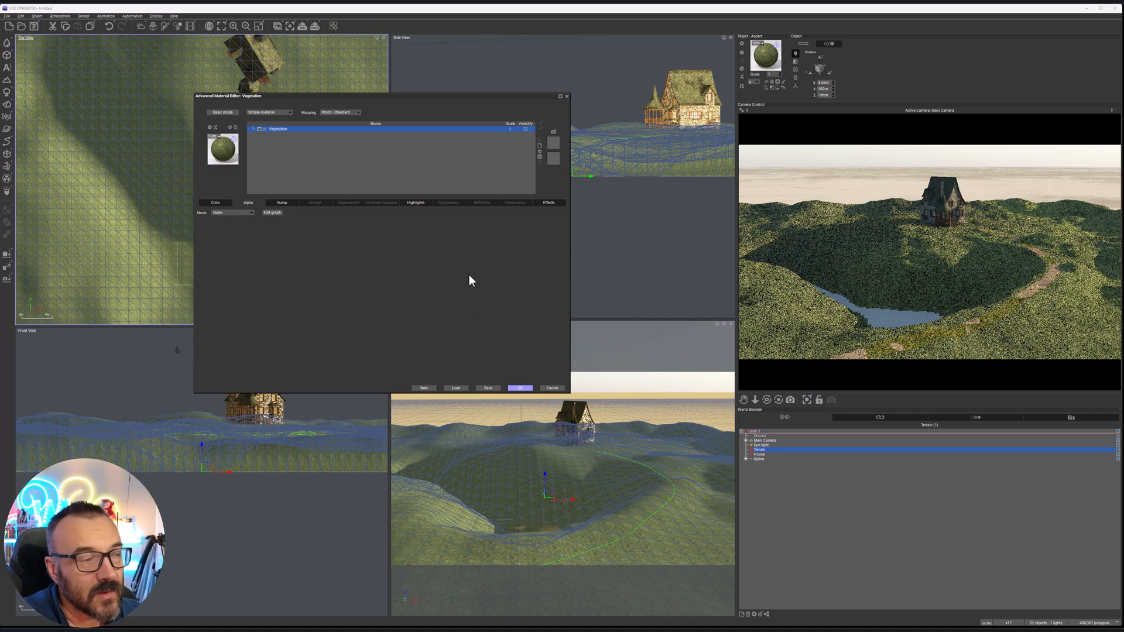
pyautogui.click(520, 389)
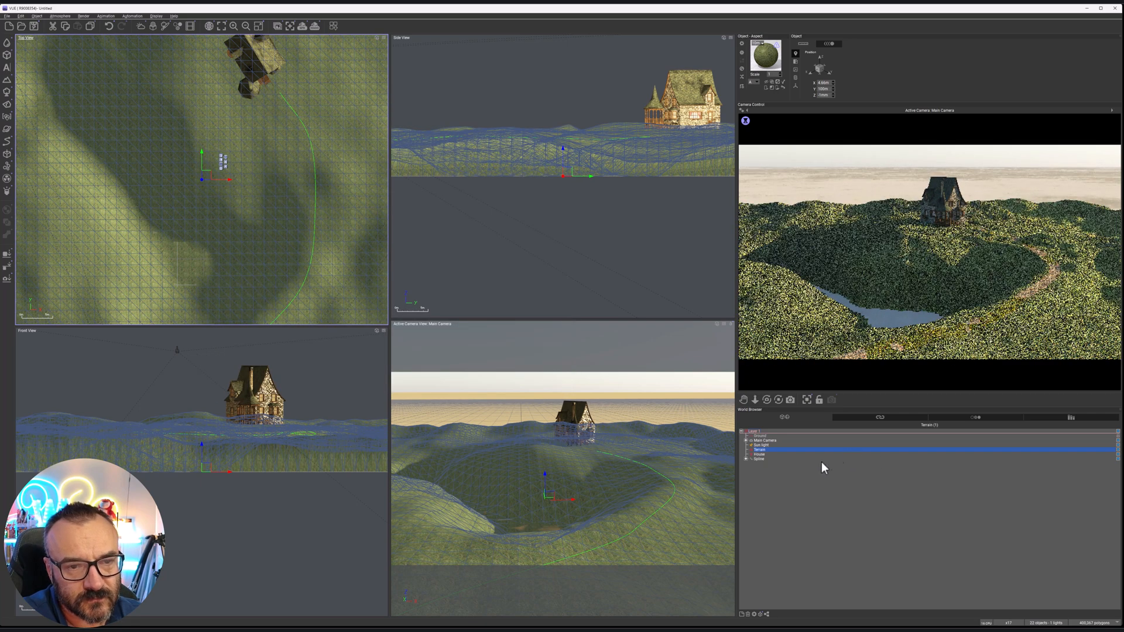
# Select the sun light and move it in the top view to just outside the terrain's lower-right corner
pyautogui.click(761, 445)
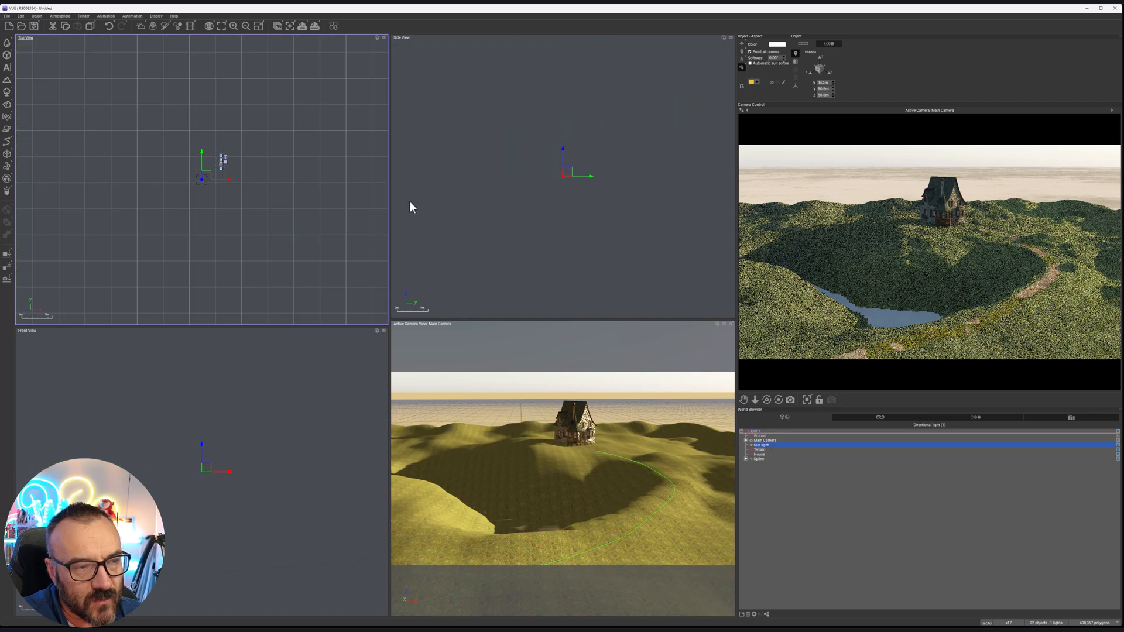
pyautogui.scroll(-5, 251, 221)
pyautogui.moveTo(296, 234); pyautogui.dragTo(209, 290)
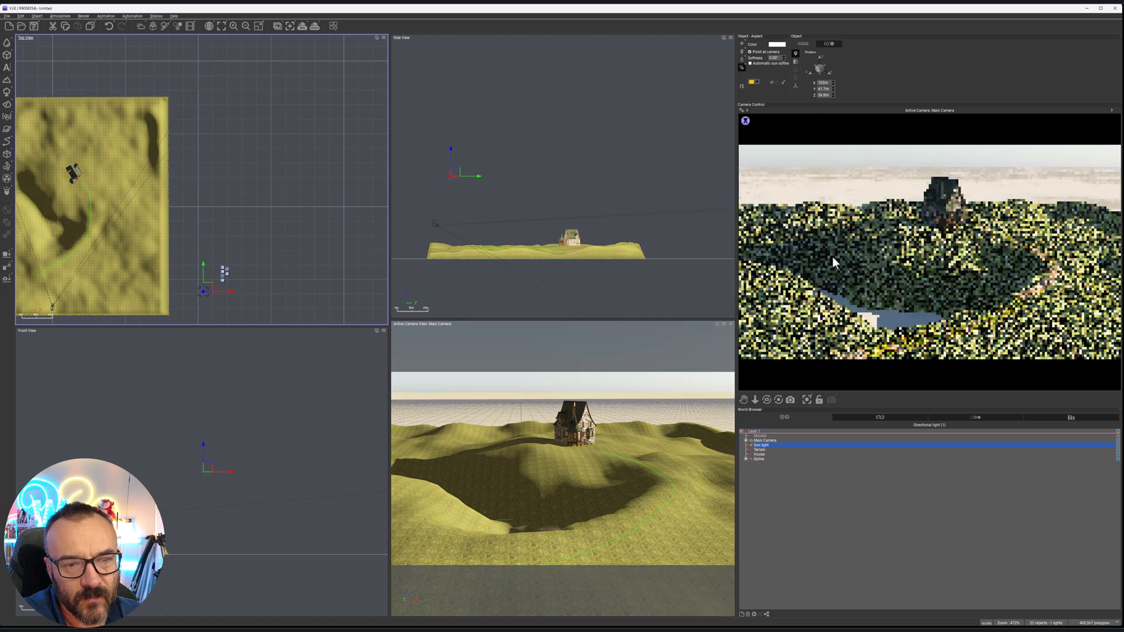
# Replace the terrain's Vegetation material with the first green preset in the Landscapes materials
pyautogui.click(760, 450)
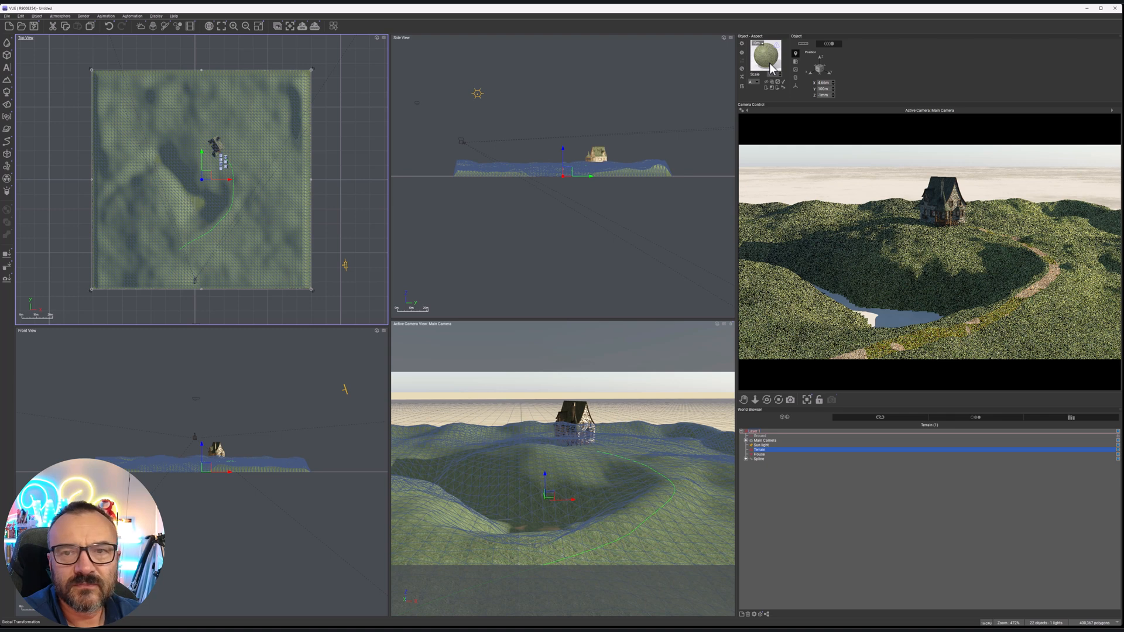
pyautogui.doubleClick(769, 66)
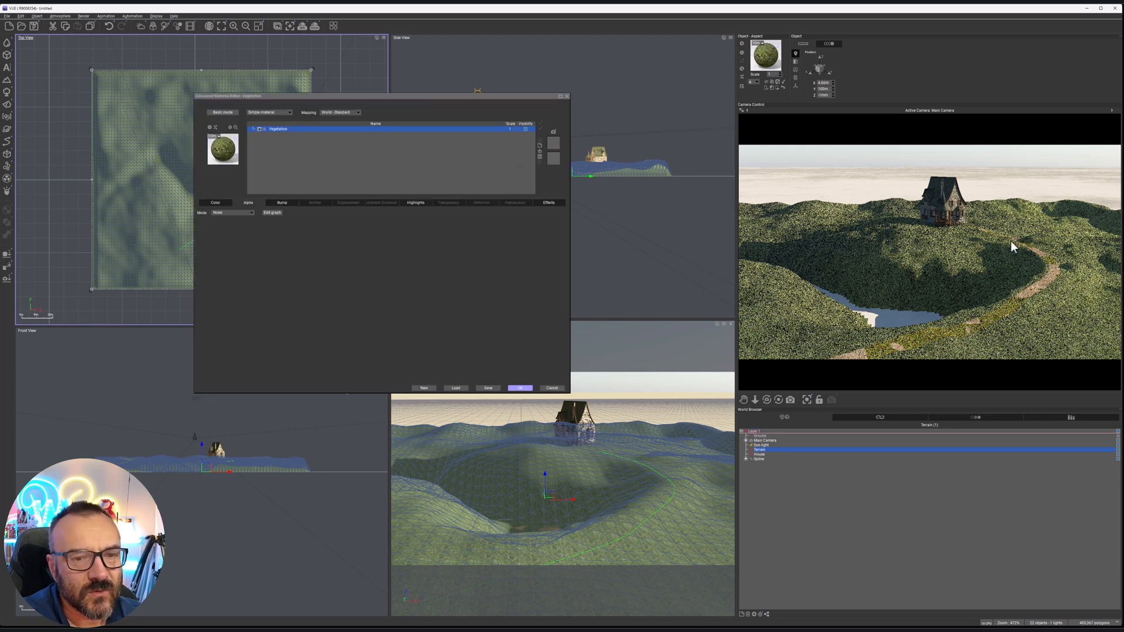
pyautogui.click(226, 213)
pyautogui.click(216, 206)
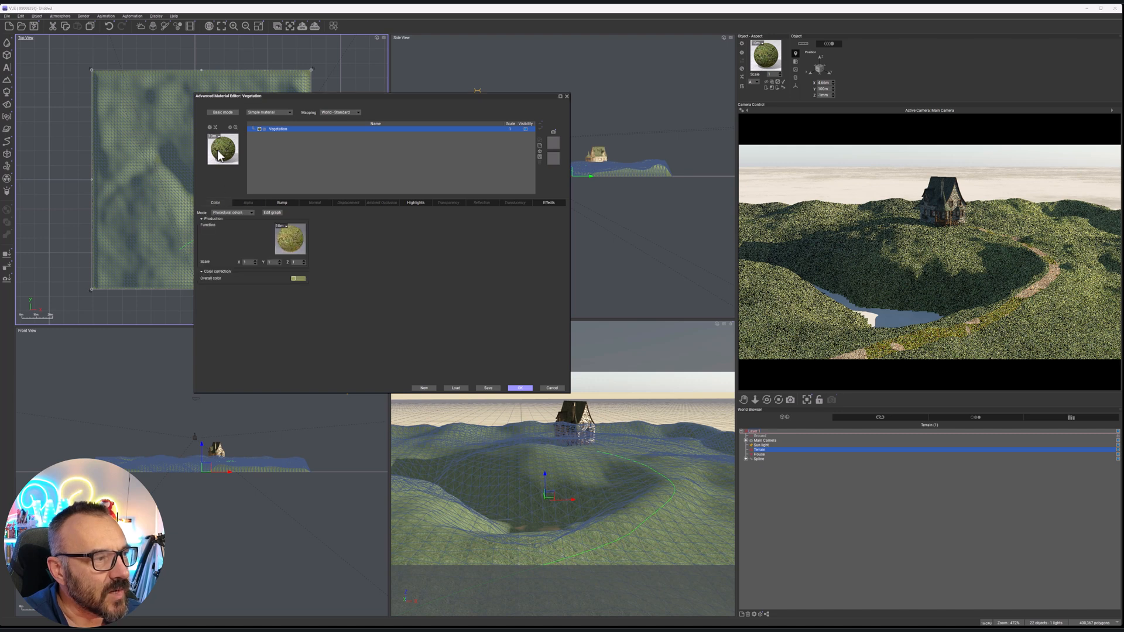
pyautogui.doubleClick(220, 155)
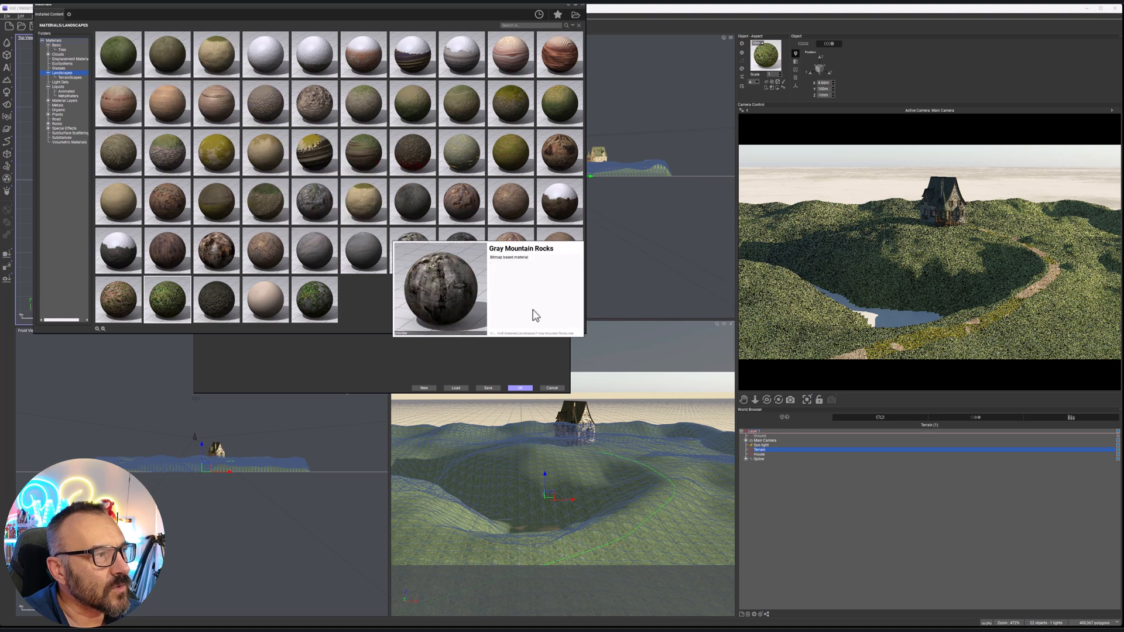
pyautogui.doubleClick(122, 54)
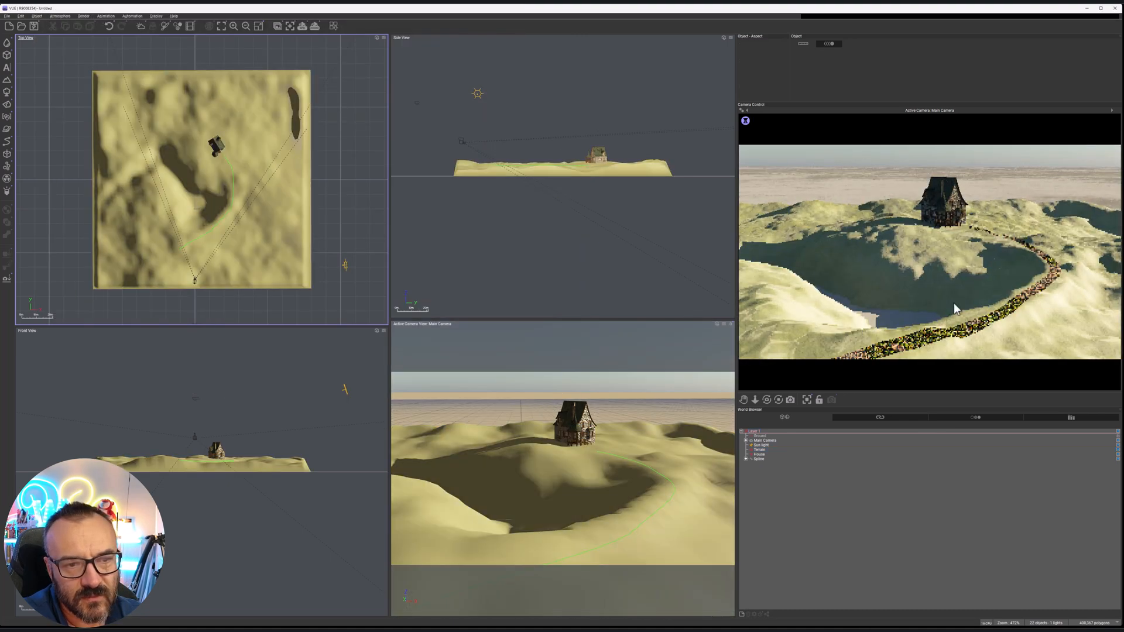
# Replace the spline's Vegetation & Orange Rock material with the second, brownish-green Landscapes preset and accept the spline effects
pyautogui.click(758, 459)
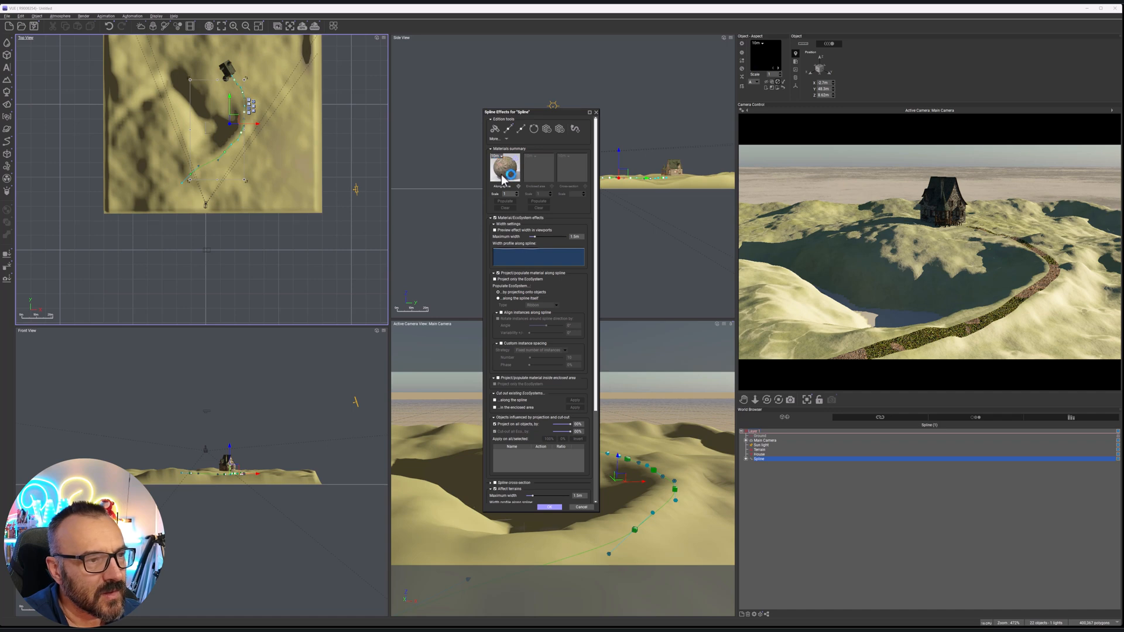
pyautogui.doubleClick(503, 175)
pyautogui.doubleClick(412, 230)
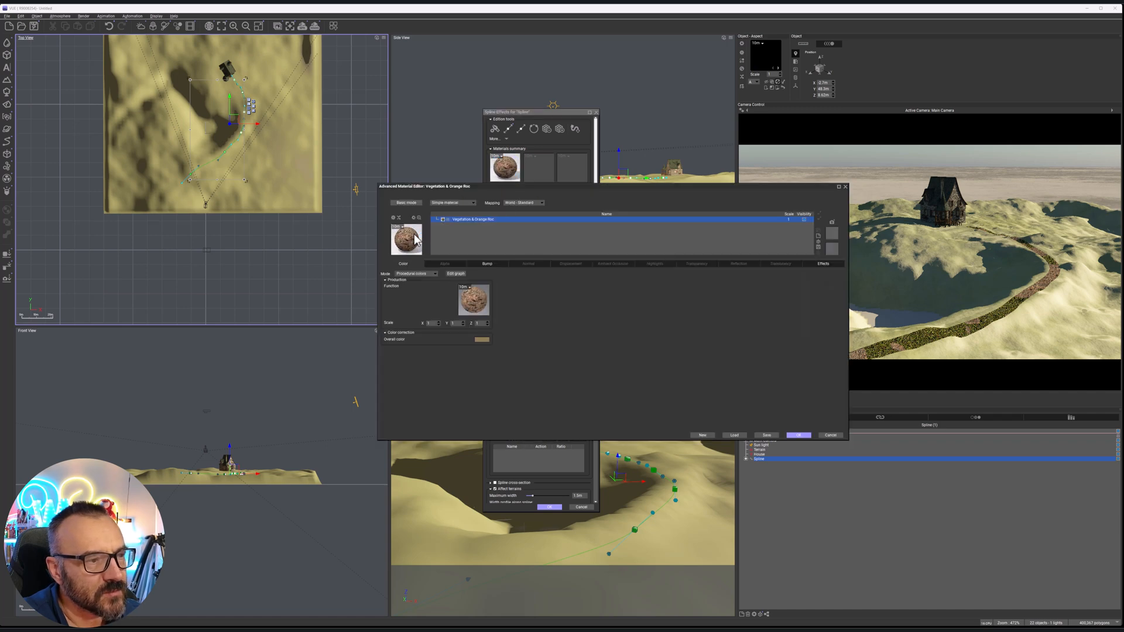
pyautogui.doubleClick(163, 47)
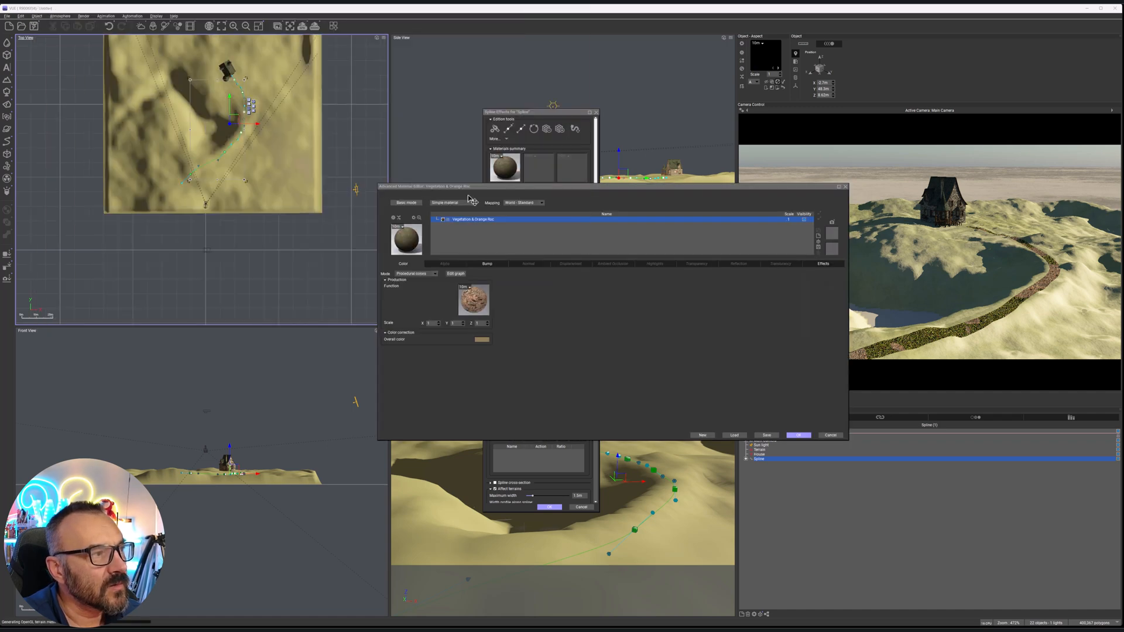
pyautogui.click(800, 435)
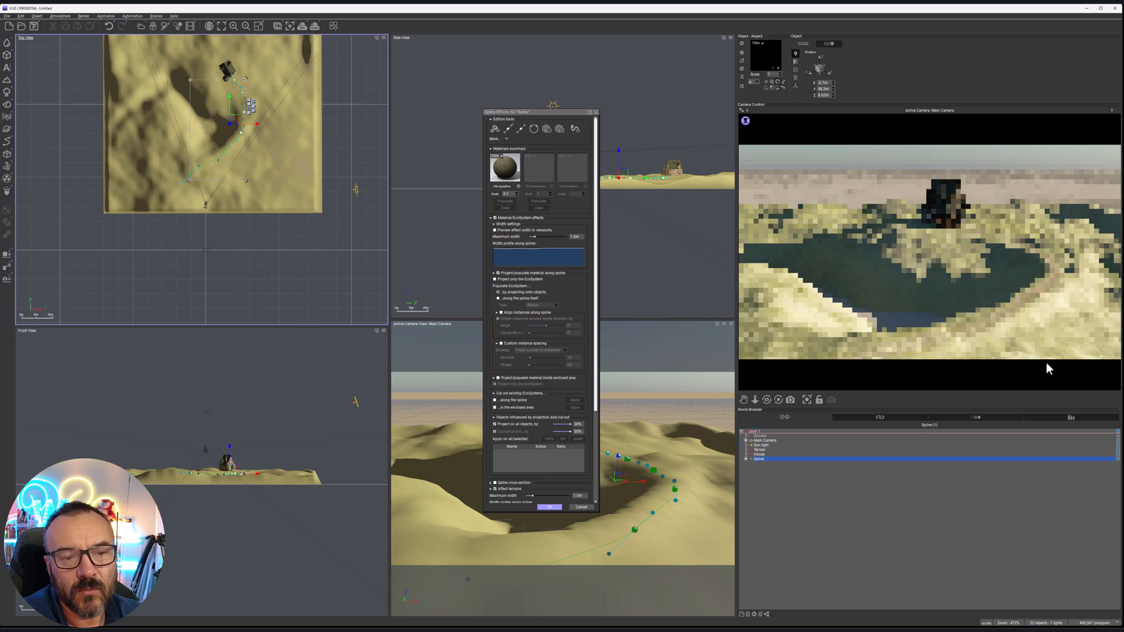
pyautogui.click(553, 508)
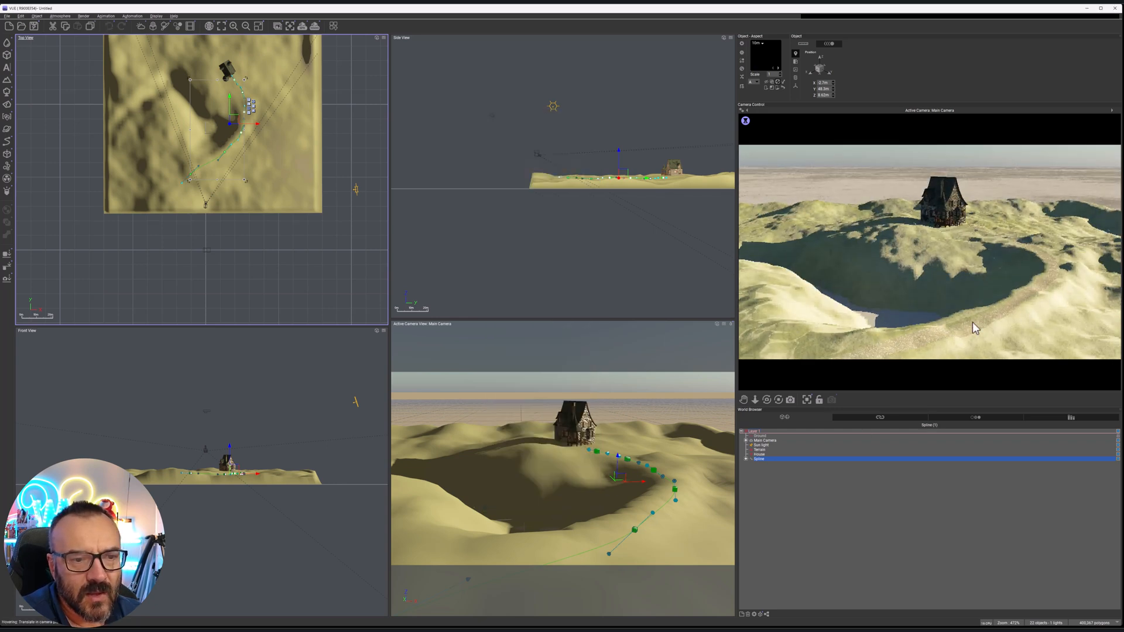
# Select the terrain in the top view and start painting on the Global EcoSystem
pyautogui.rightClick(932, 359)
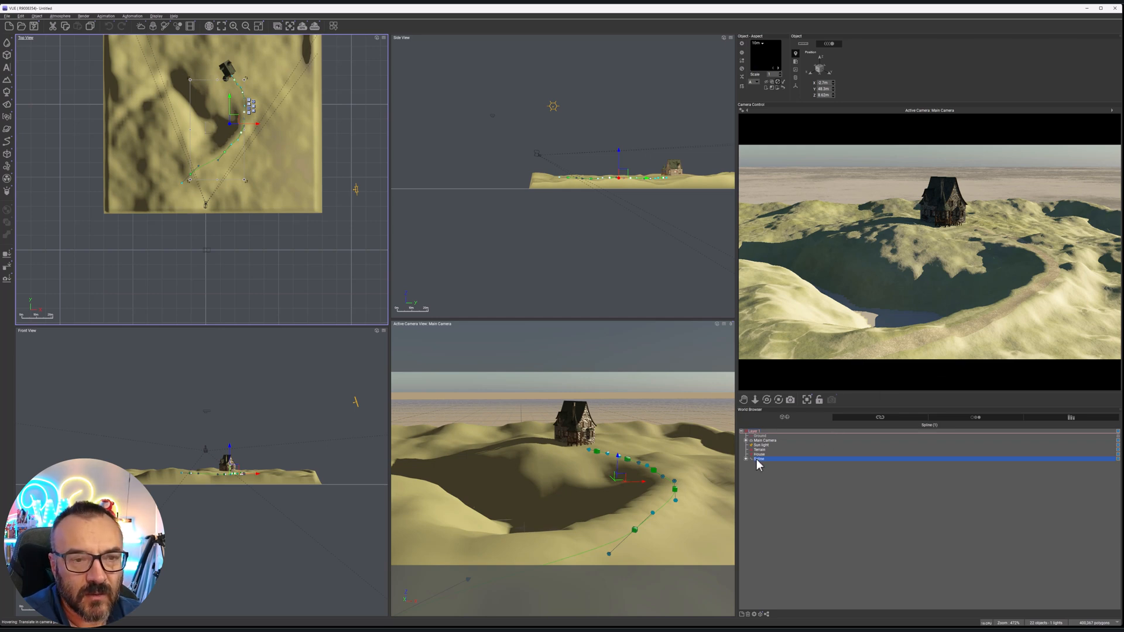
pyautogui.moveTo(302, 149); pyautogui.dragTo(340, 237, button='right')
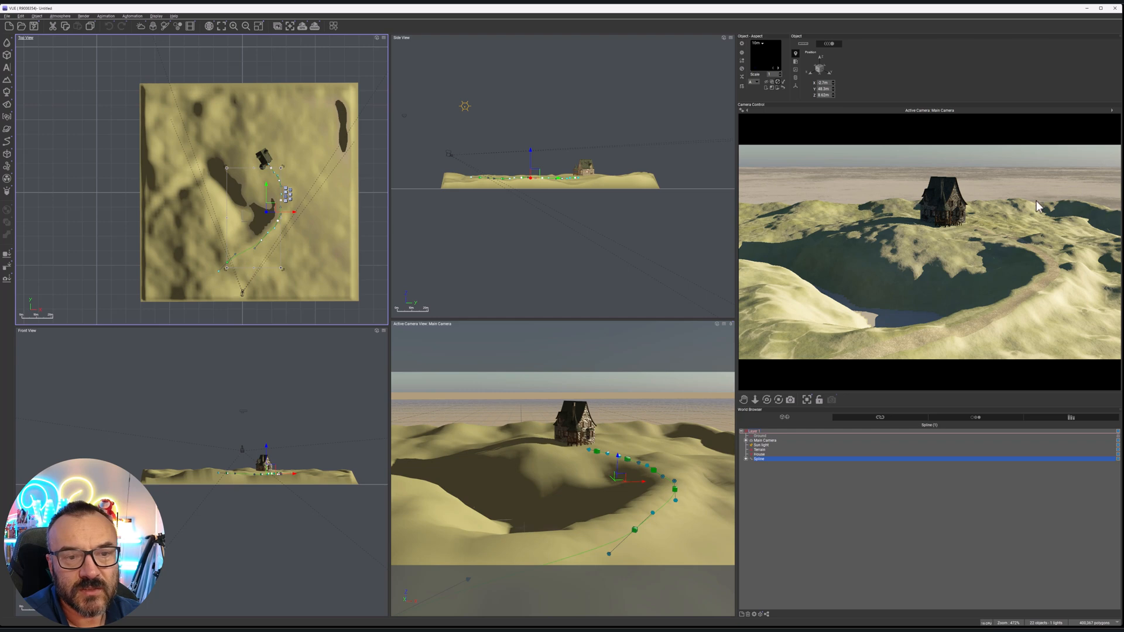
pyautogui.click(287, 127)
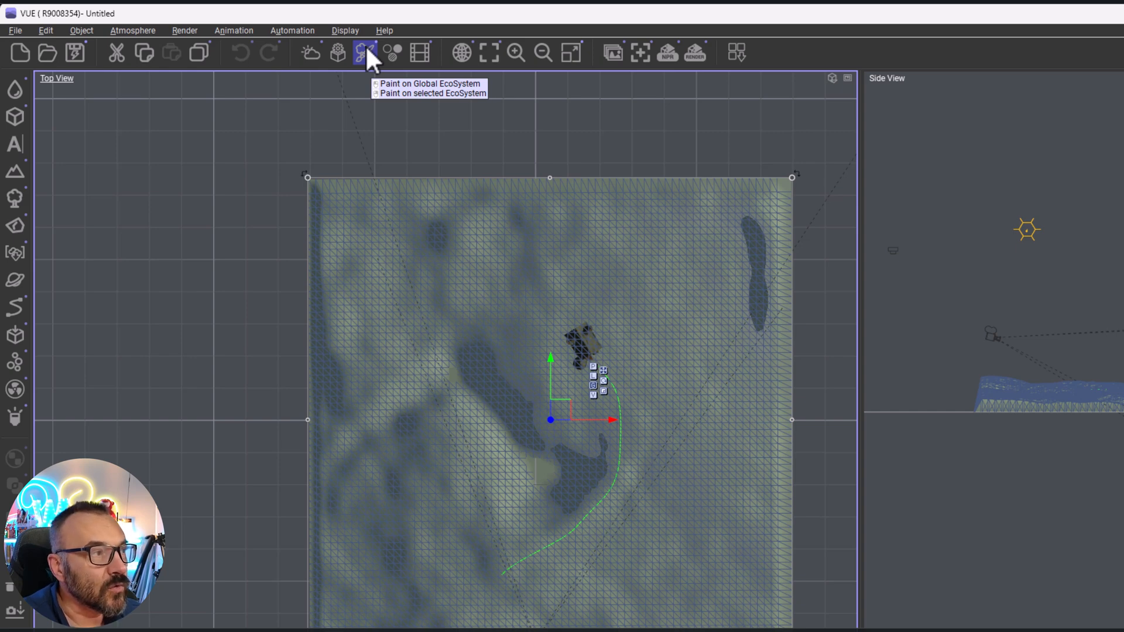
pyautogui.click(365, 51)
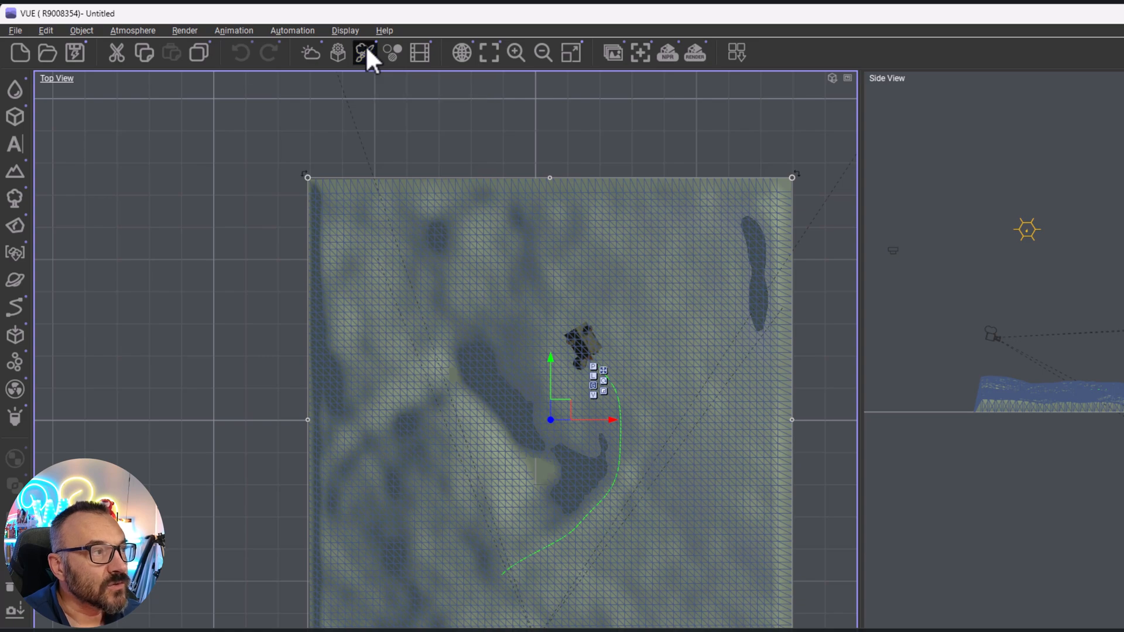
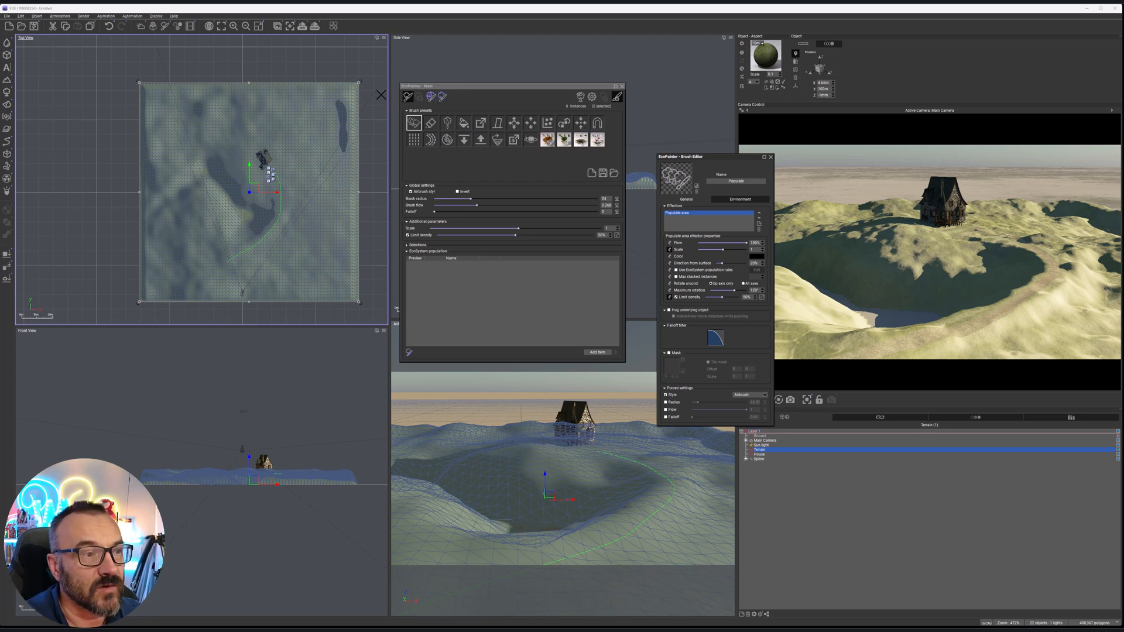
# Choose the Populate brush and add three low-detail plants from the catalog's Grass folder, including the lawn patch, to the EcoSystem population
pyautogui.click(414, 120)
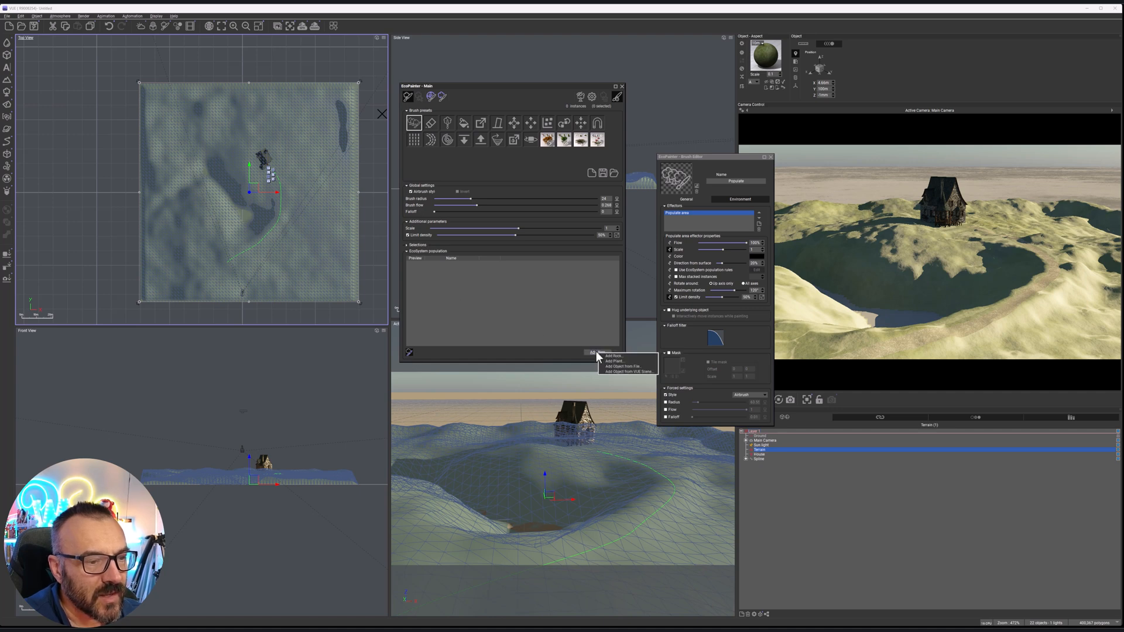
pyautogui.click(553, 322)
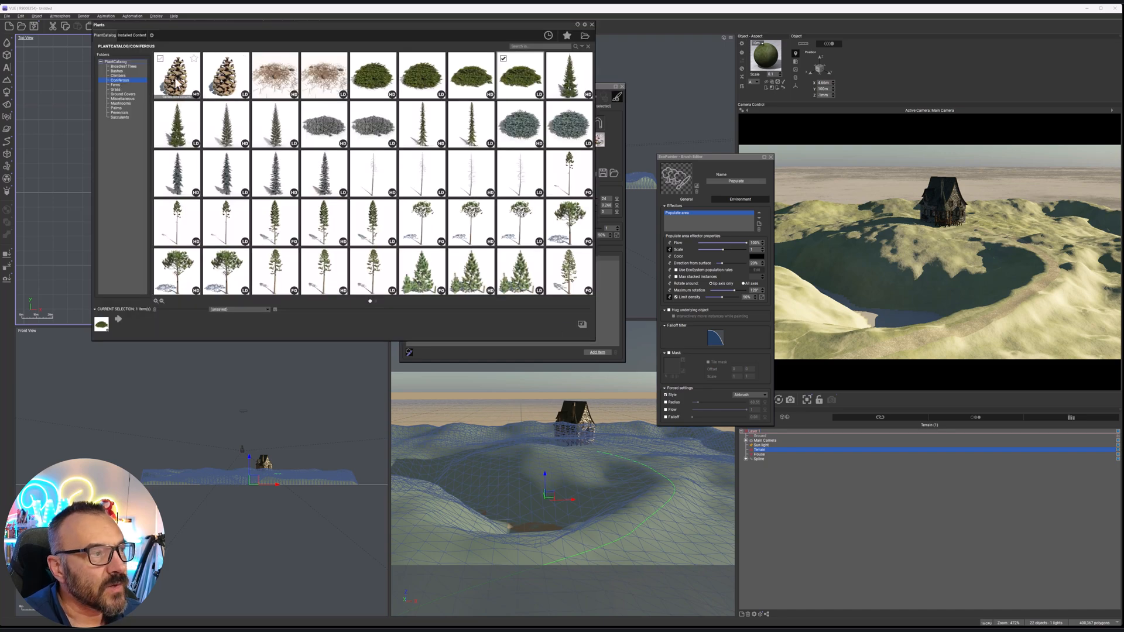
pyautogui.click(116, 89)
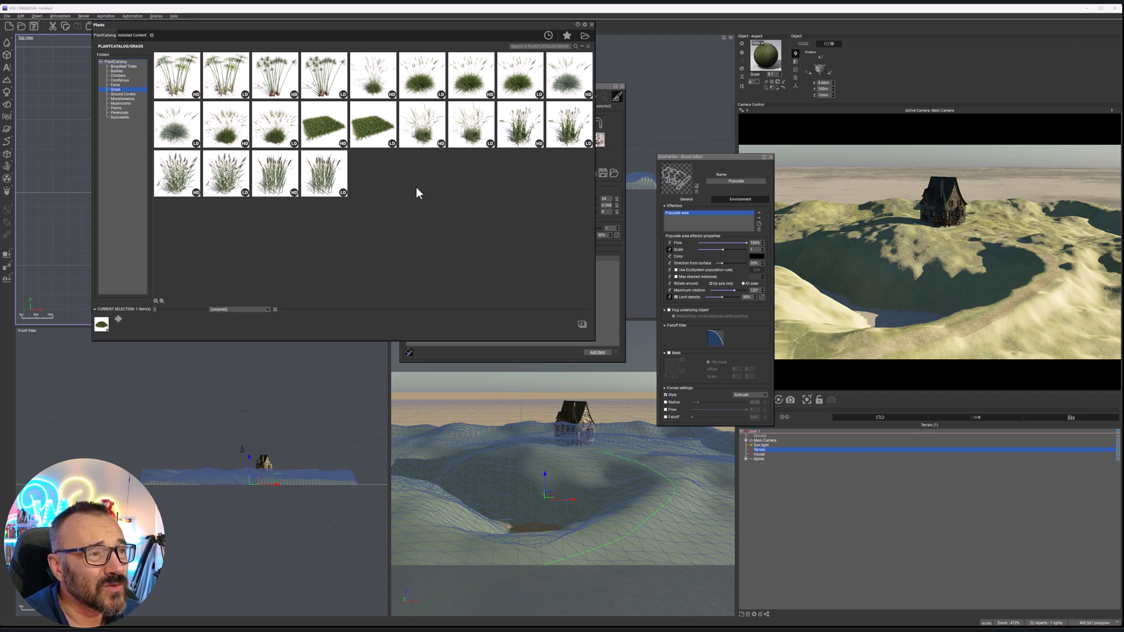
pyautogui.click(561, 130)
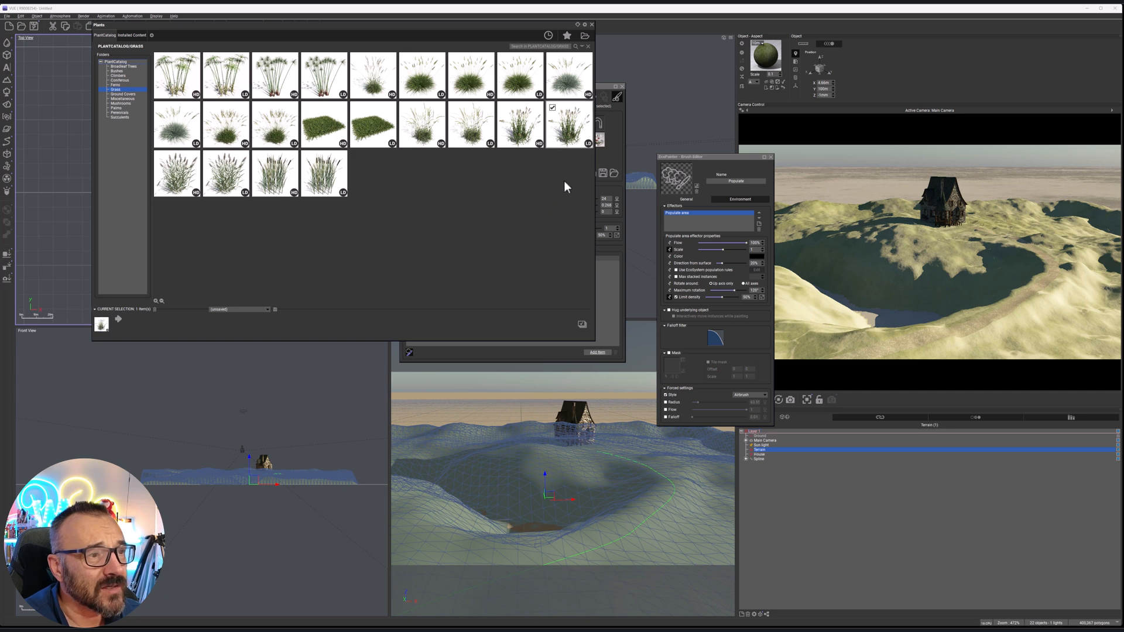
pyautogui.click(476, 131)
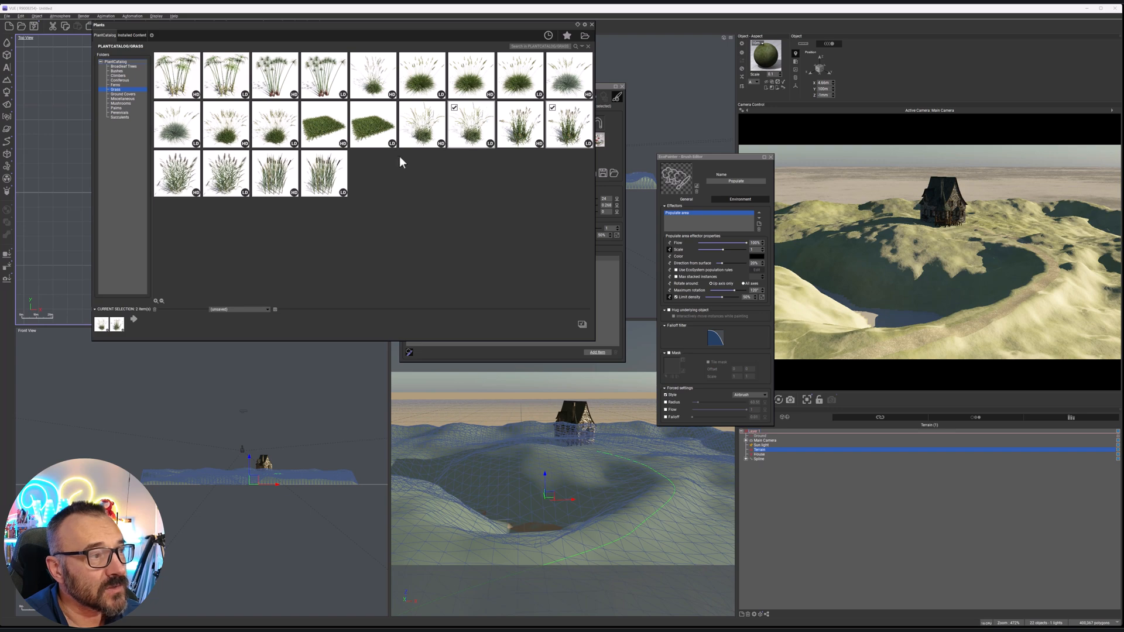
pyautogui.click(375, 130)
pyautogui.click(583, 326)
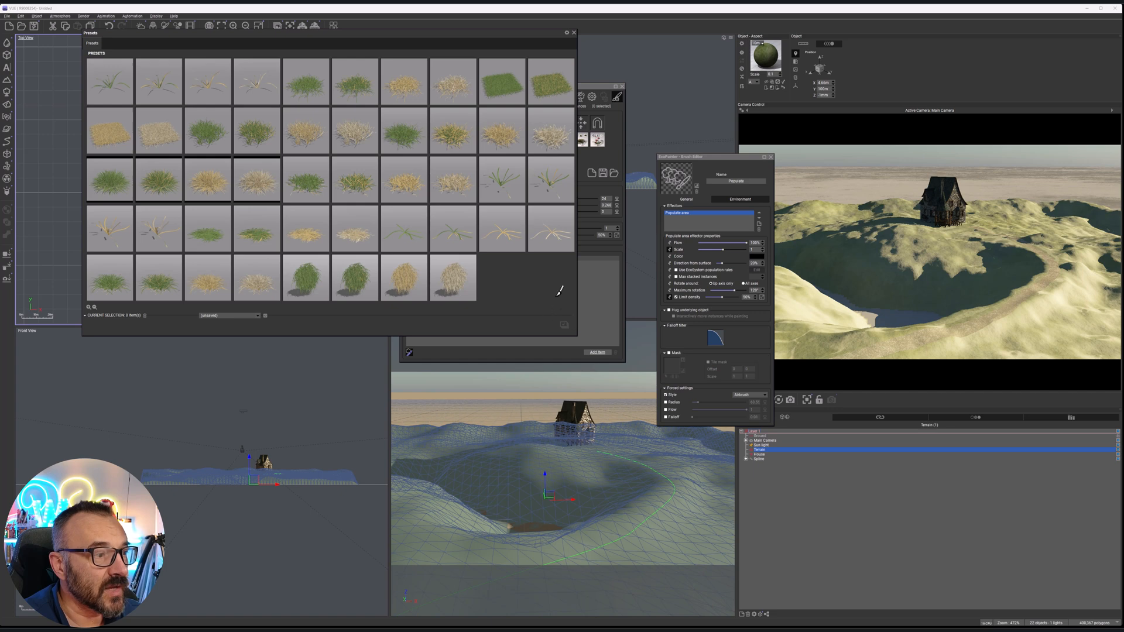
# Pick four green presets of the Generic grass lawn LD plant for the population and accept the plant quality notice
pyautogui.click(322, 185)
pyautogui.click(361, 89)
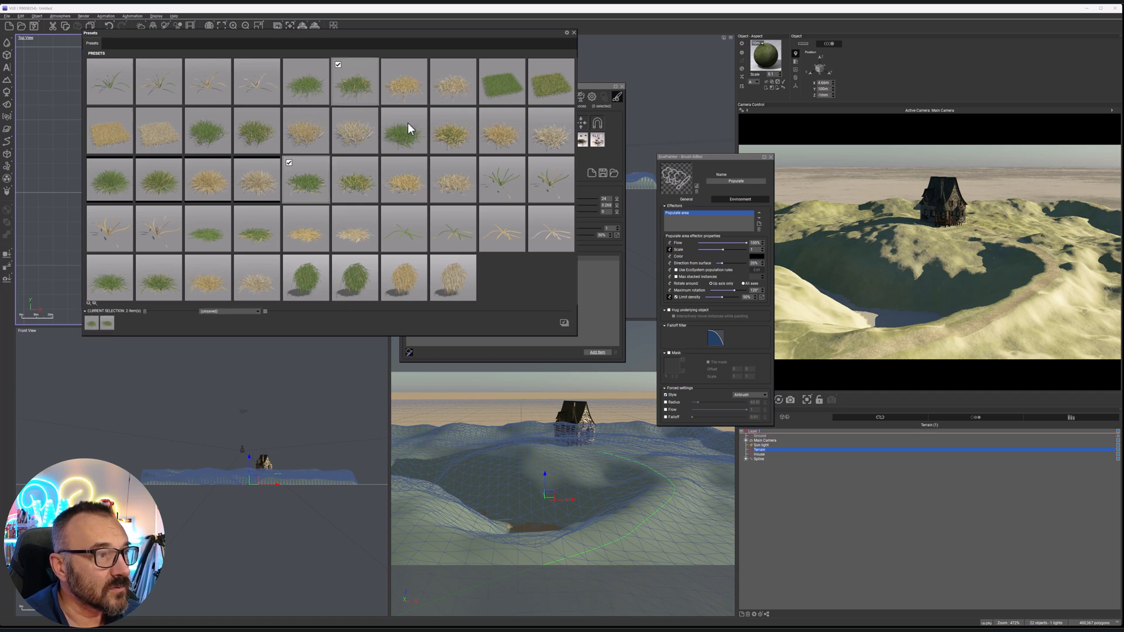
pyautogui.click(157, 178)
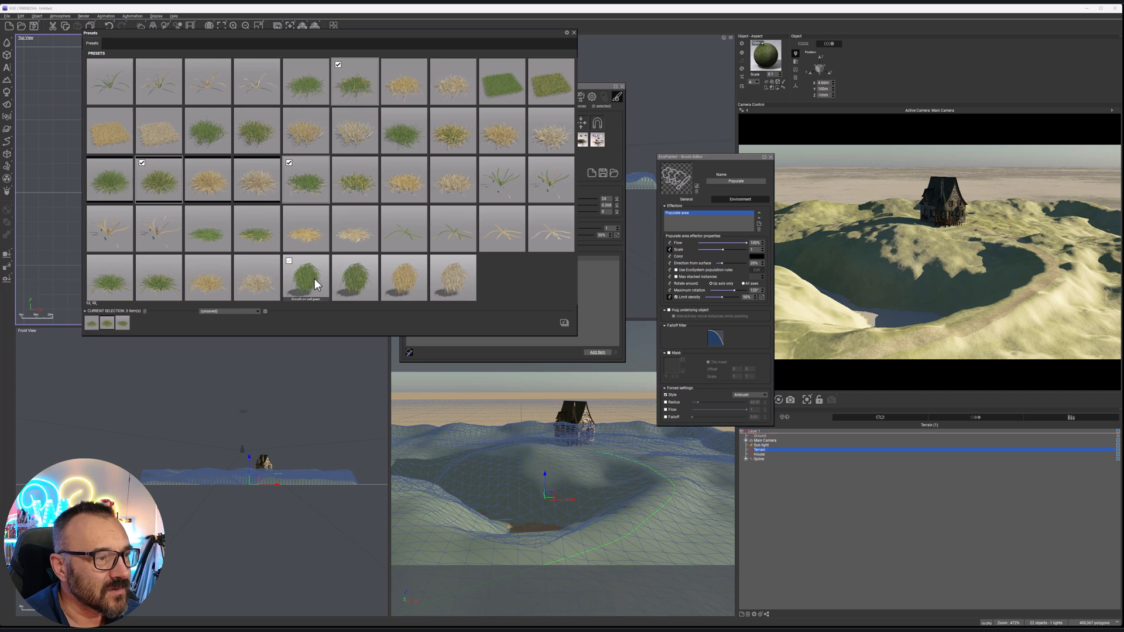
pyautogui.click(164, 263)
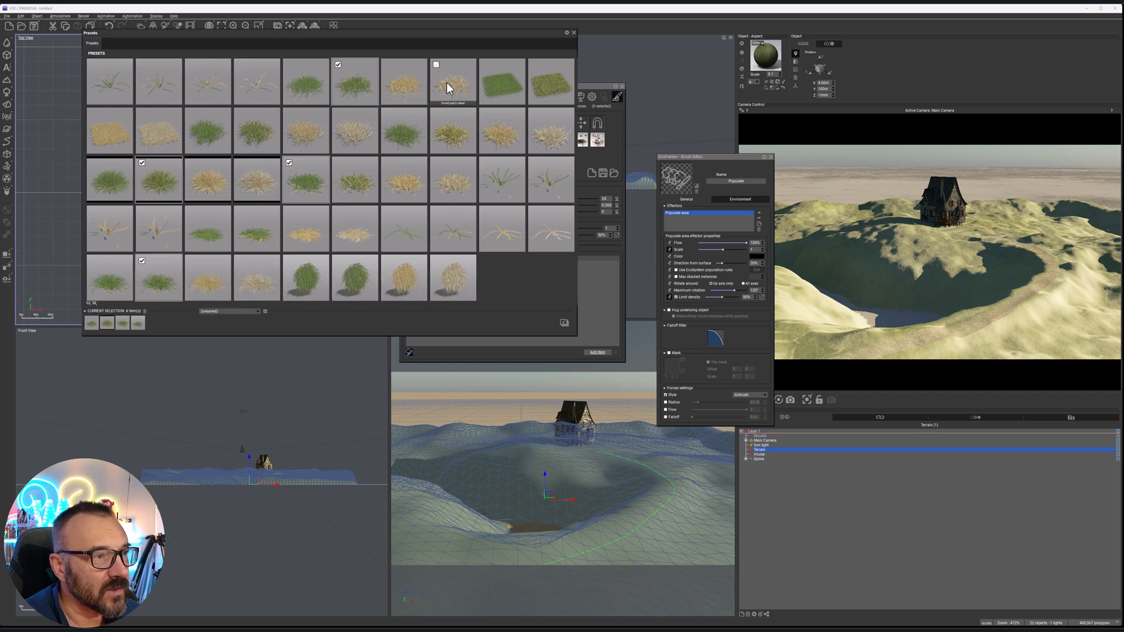
pyautogui.click(566, 322)
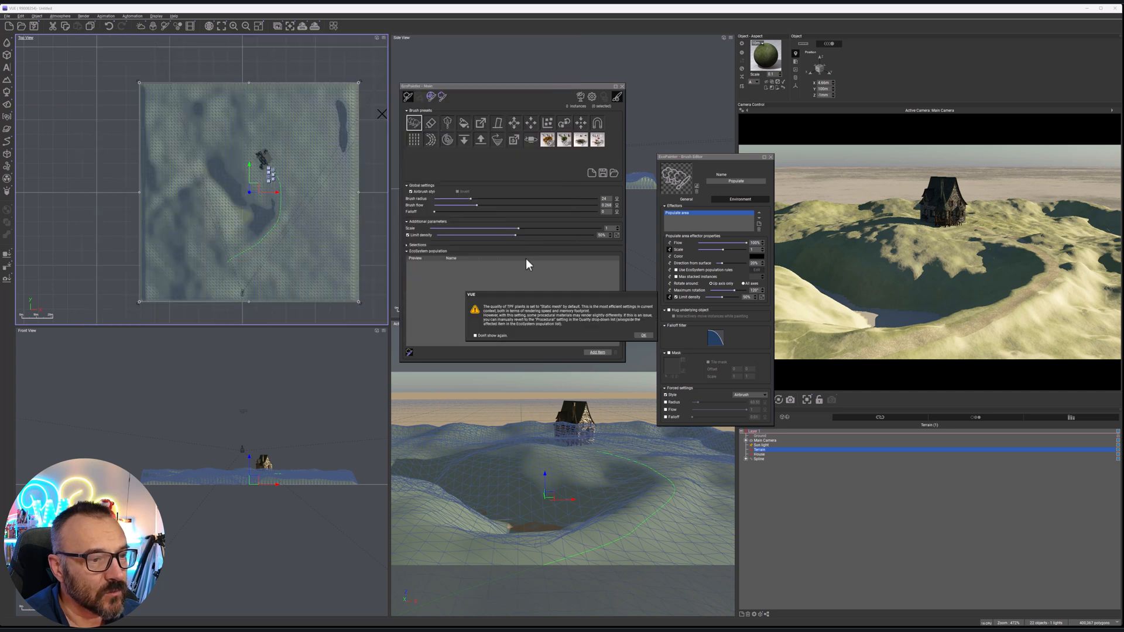
pyautogui.click(647, 333)
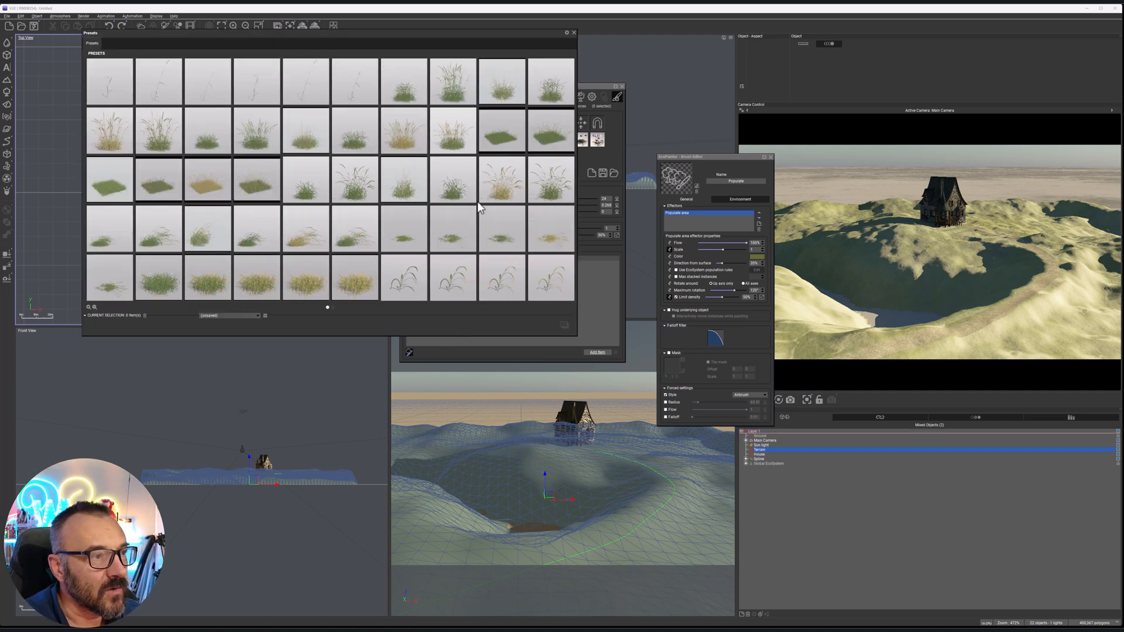
# Pick seven Lolium perenne LD presets, mixing short, tall and dry grass clumps, and add them to the population
pyautogui.click(501, 91)
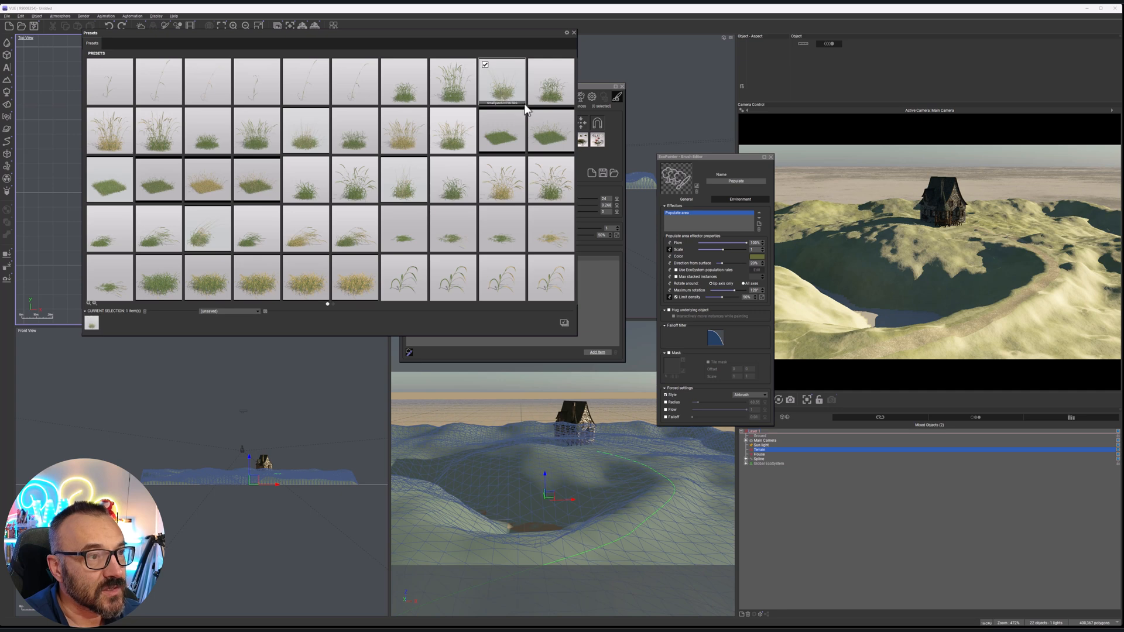
pyautogui.click(163, 134)
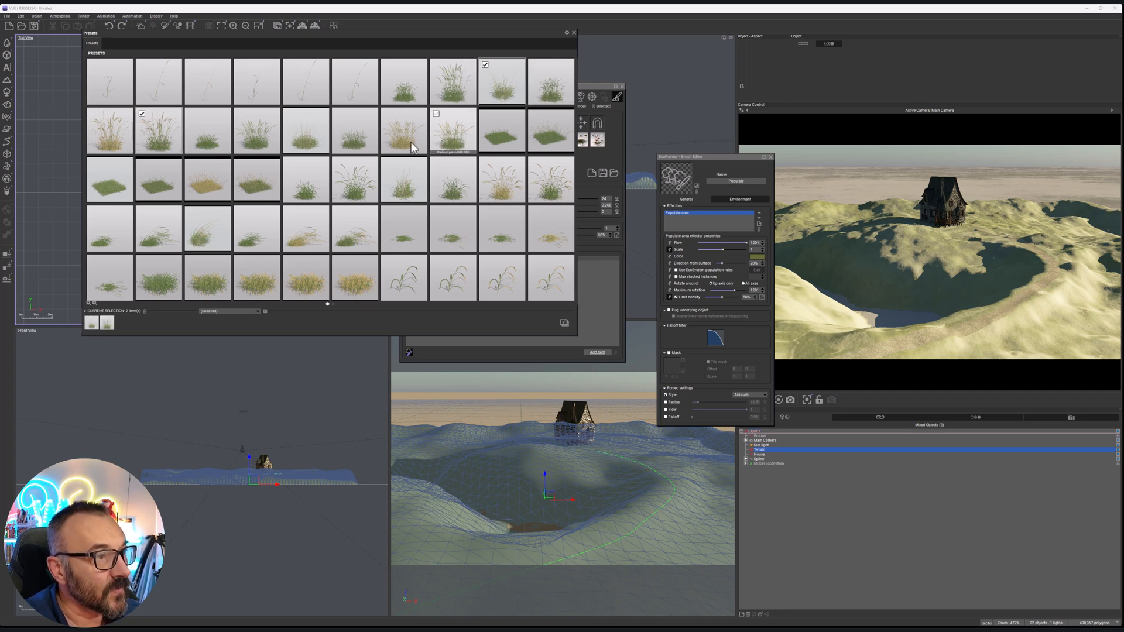
pyautogui.click(301, 268)
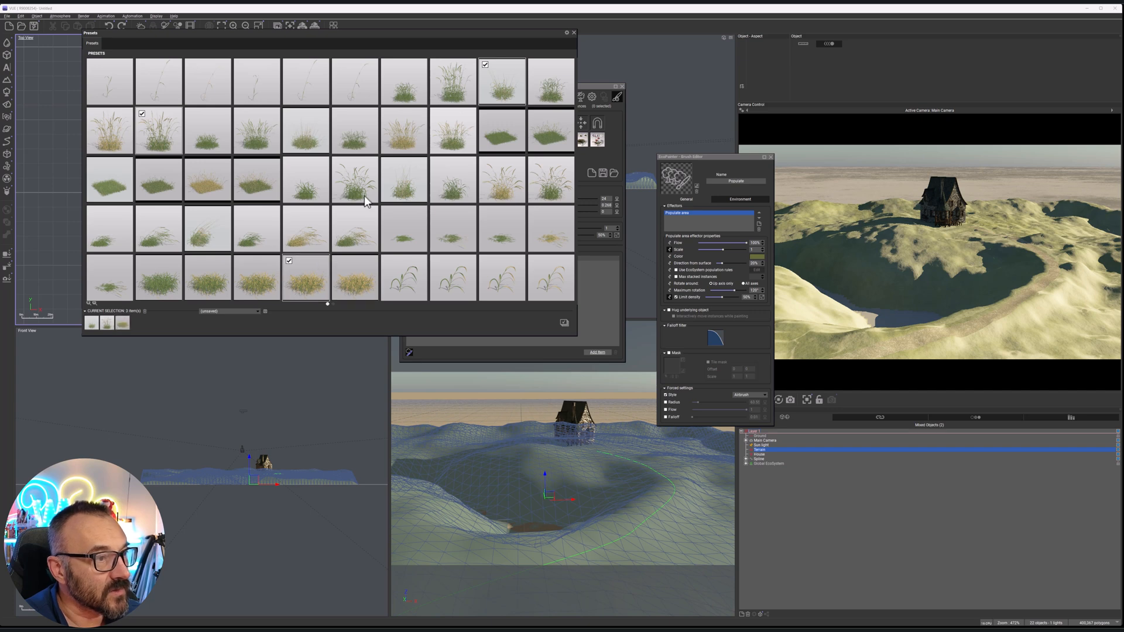
pyautogui.click(167, 286)
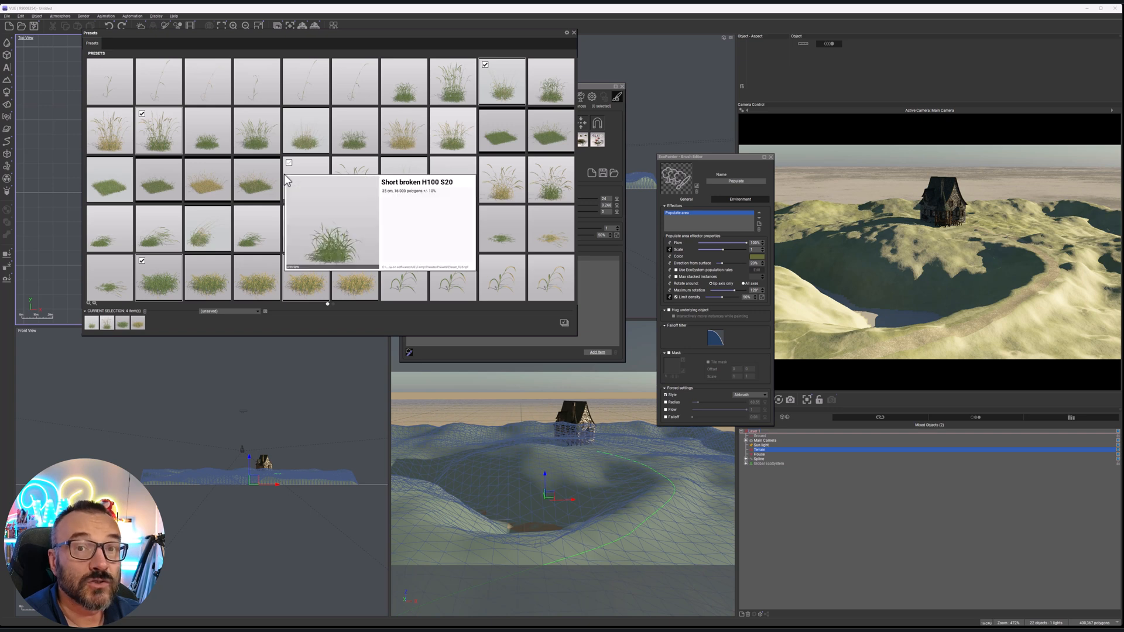
pyautogui.moveTo(290, 211)
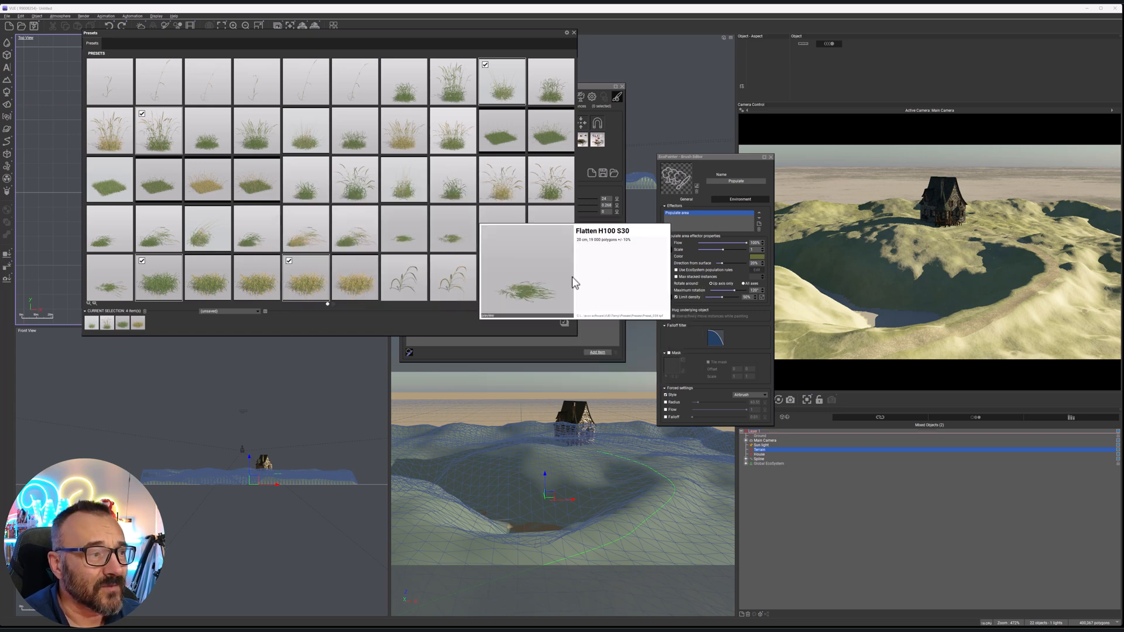
pyautogui.click(307, 193)
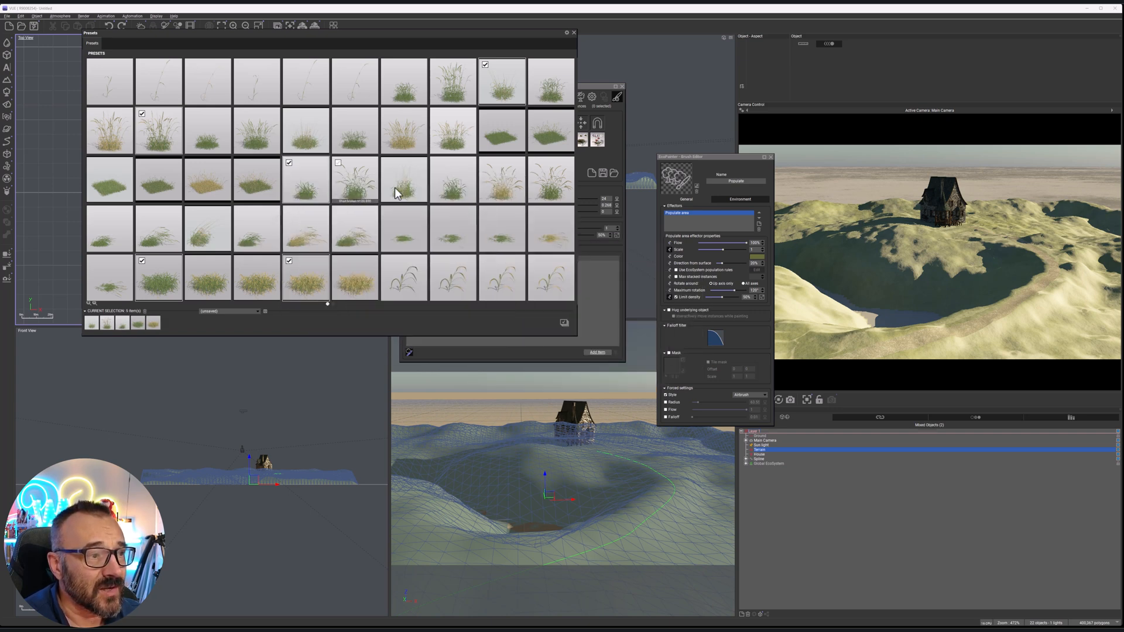
pyautogui.click(440, 190)
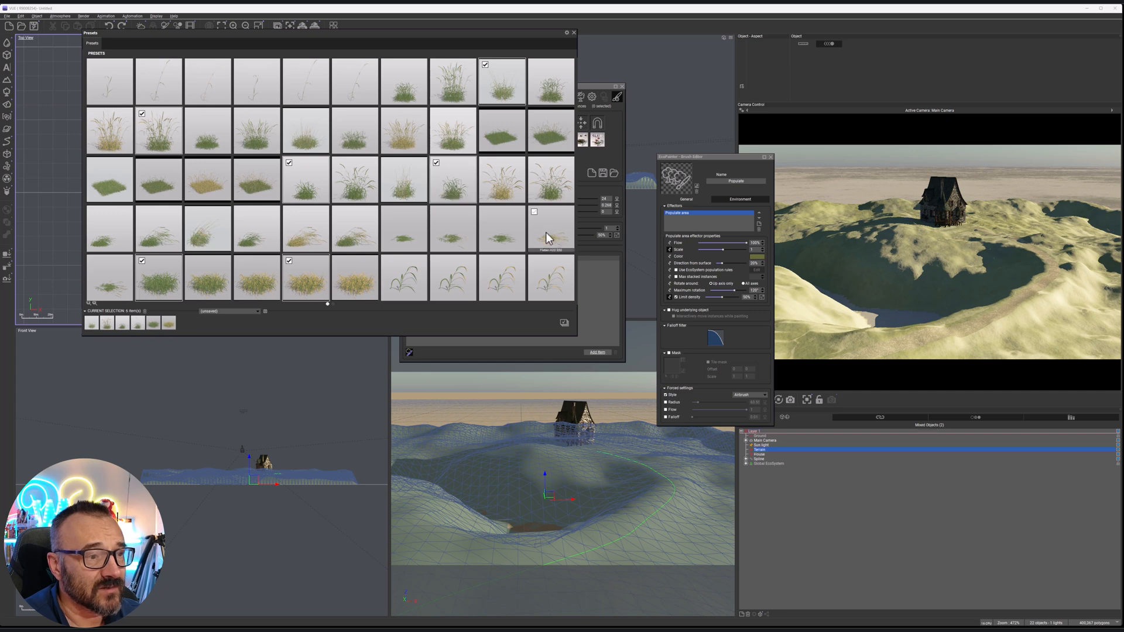
pyautogui.scroll(-5, 410, 194)
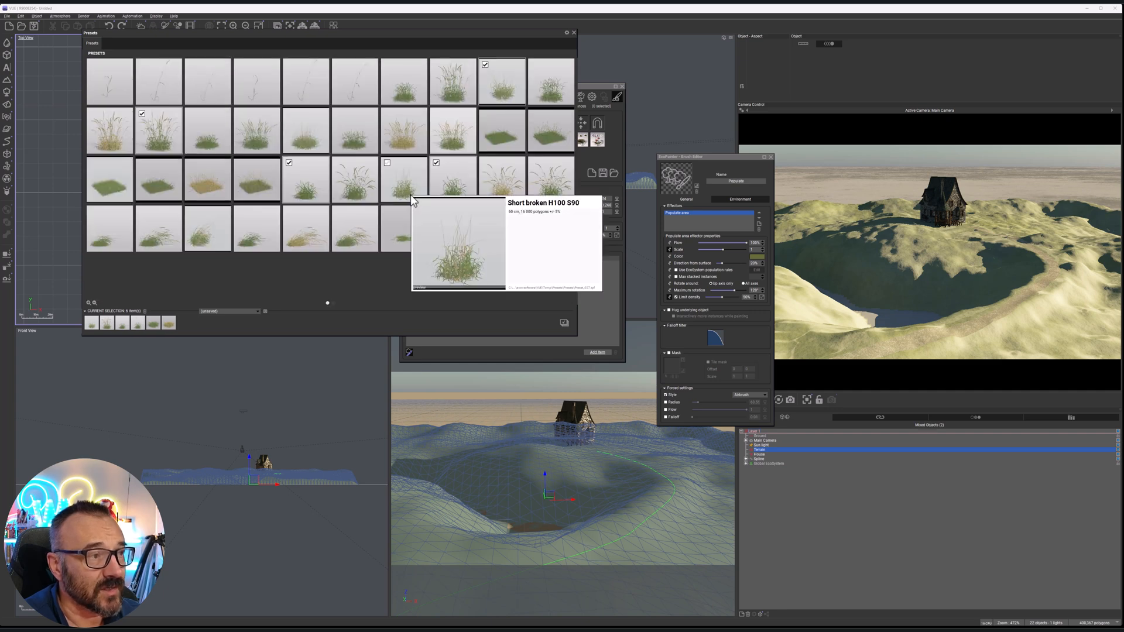
pyautogui.click(170, 137)
pyautogui.scroll(2, 438, 202)
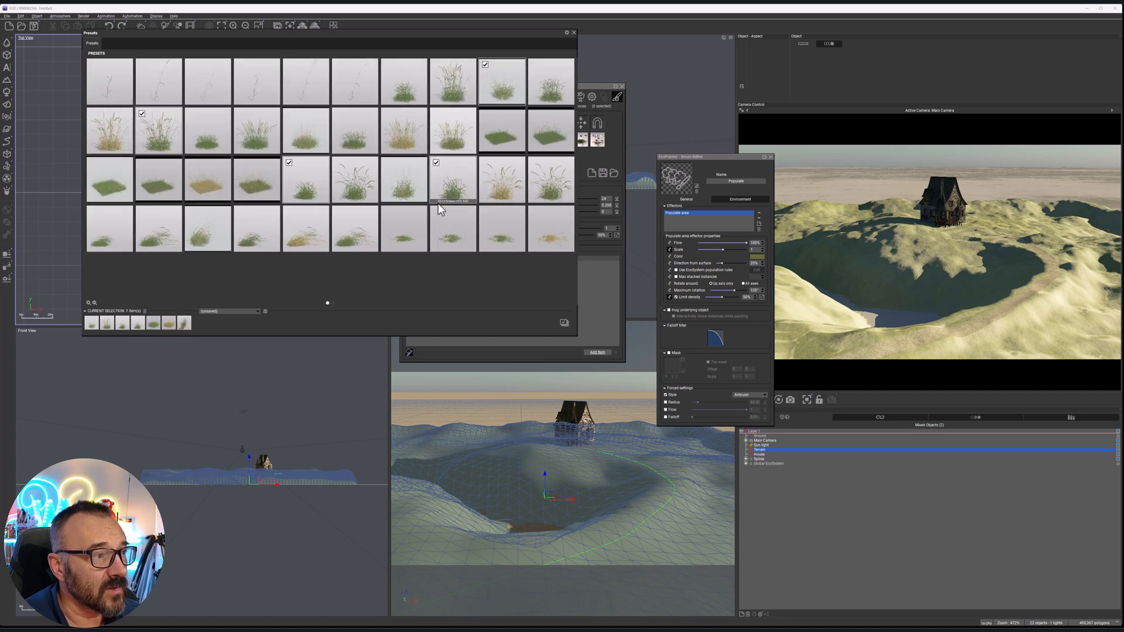
pyautogui.click(564, 323)
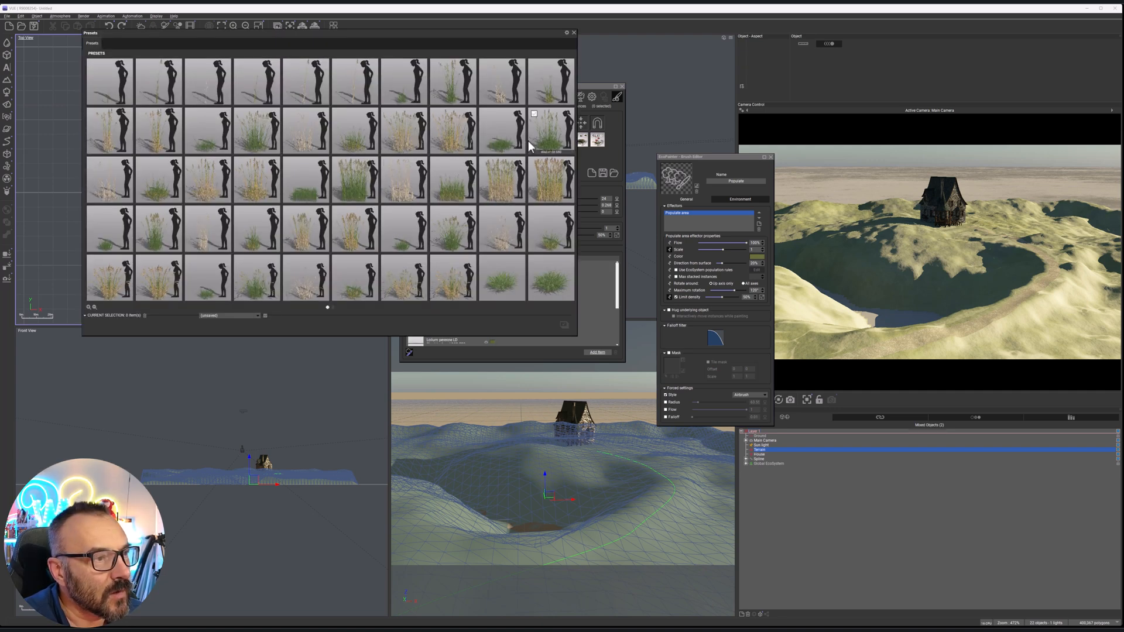
# Pick nine presets of the third, taller grass plant, mostly green with a dry clump, and add them to the population
pyautogui.click(485, 114)
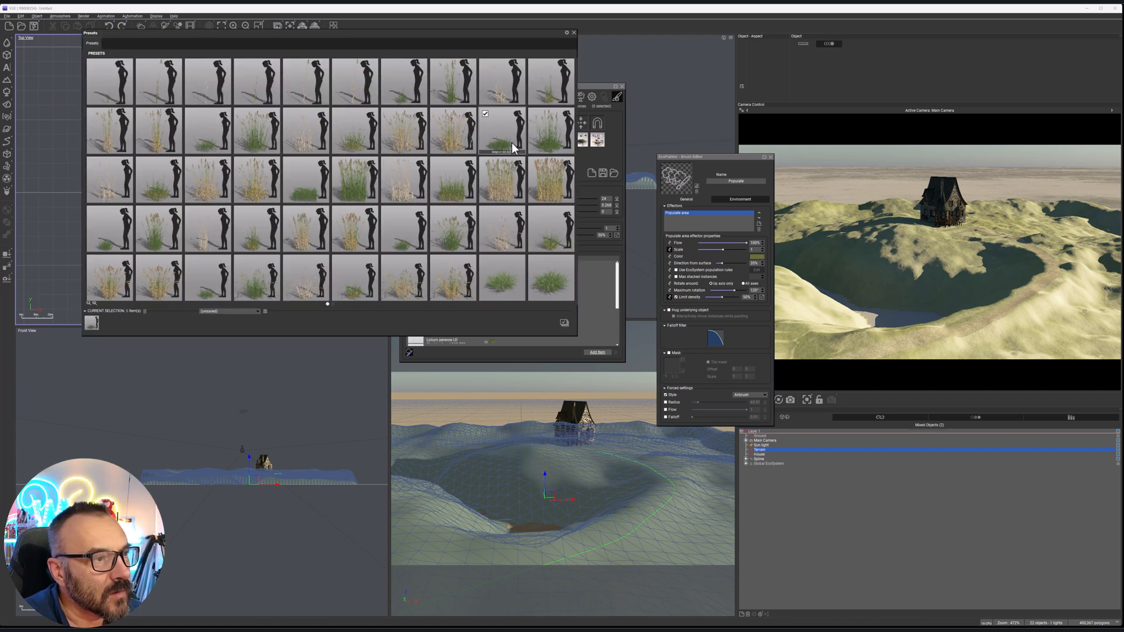
pyautogui.click(552, 137)
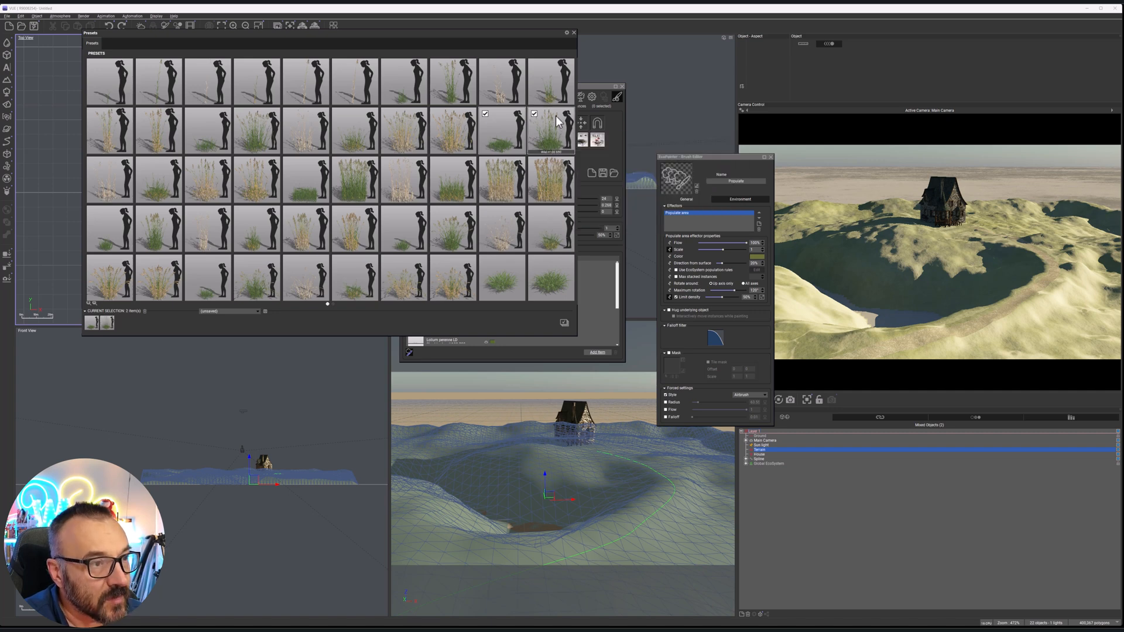
pyautogui.click(456, 193)
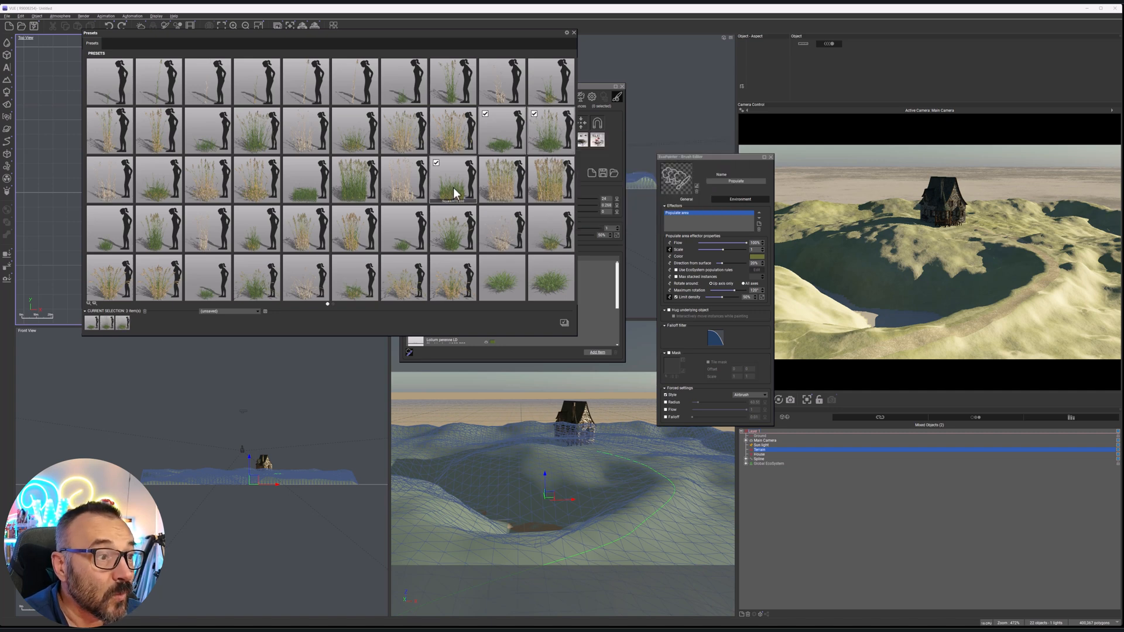
pyautogui.click(456, 241)
pyautogui.click(258, 274)
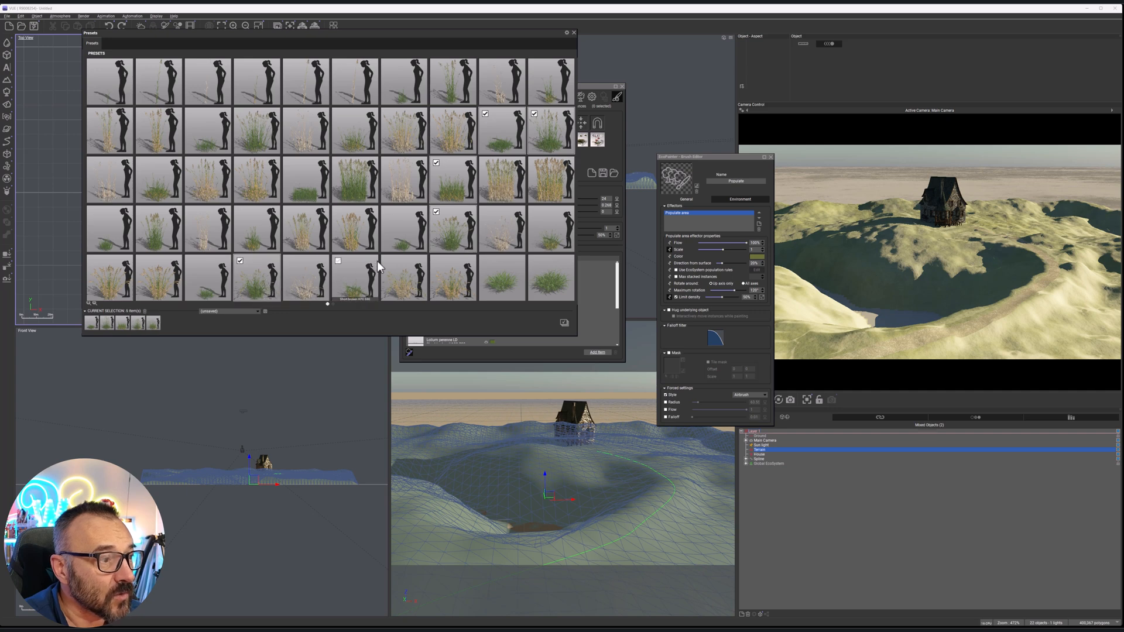
pyautogui.scroll(-2, 377, 261)
pyautogui.click(406, 93)
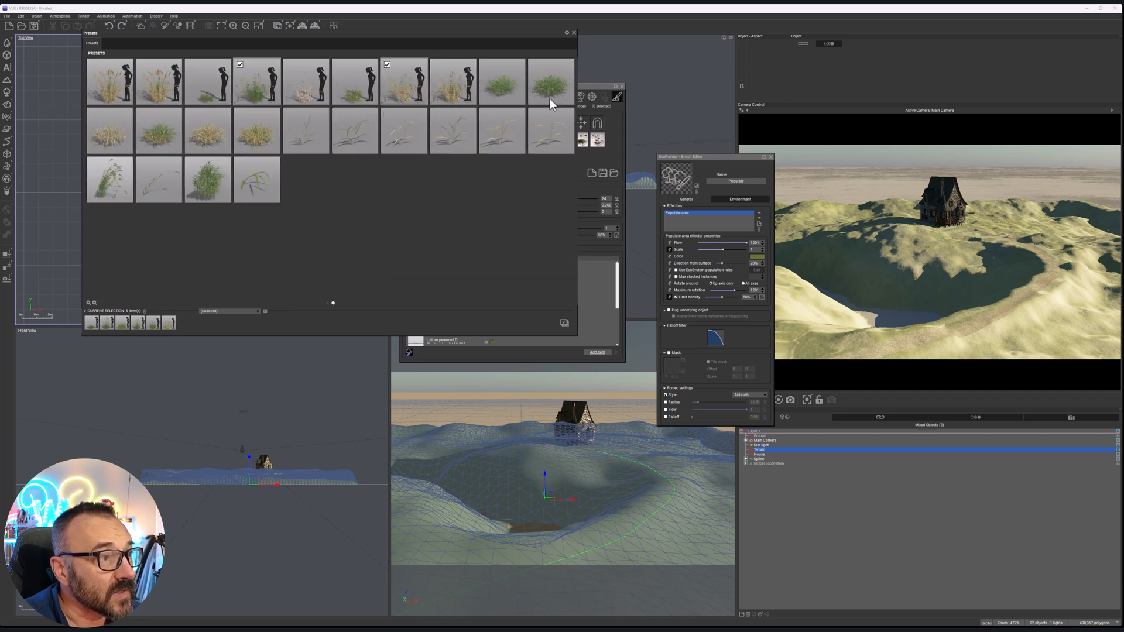
pyautogui.click(543, 86)
pyautogui.click(167, 136)
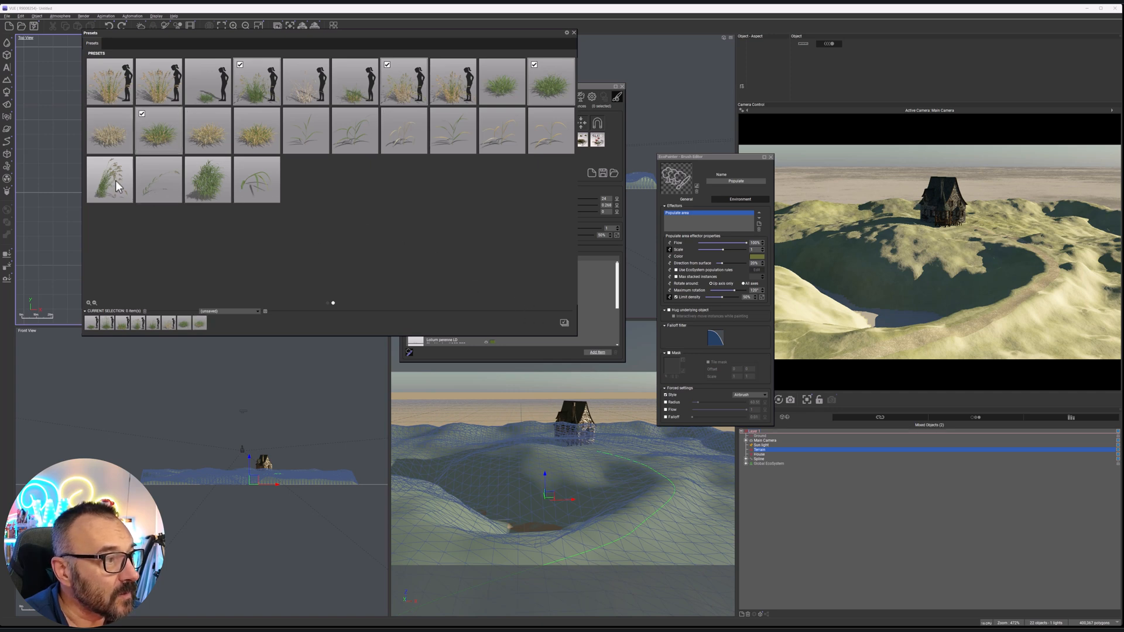
pyautogui.click(564, 322)
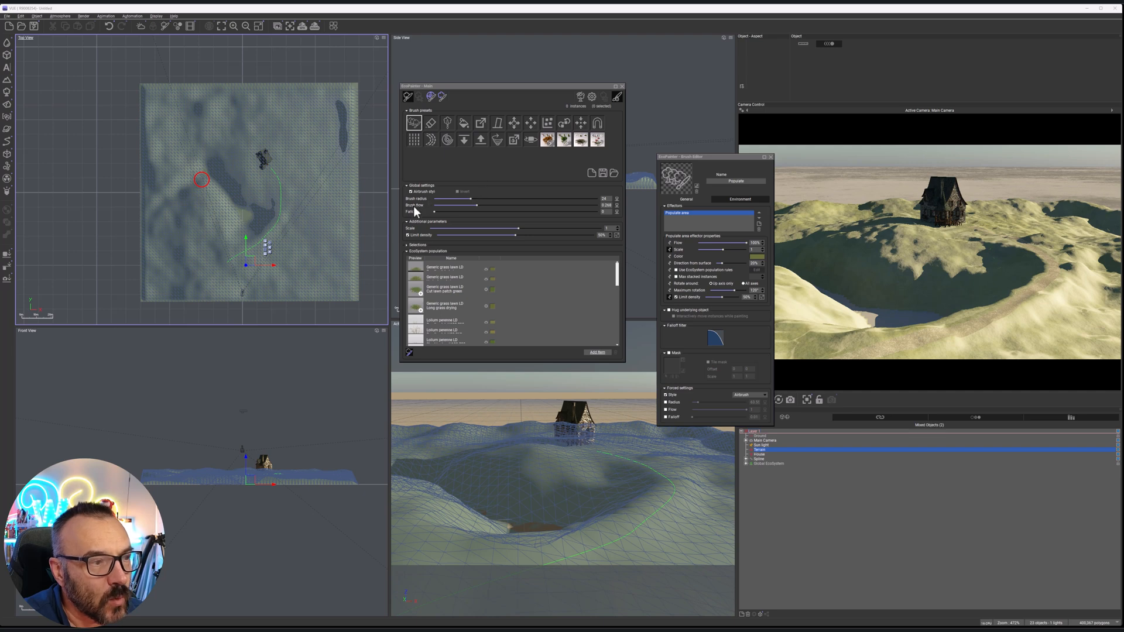
# Set the brush flow to 0.345 and paint a small grass patch just below the house in the top view
pyautogui.moveTo(475, 204); pyautogui.dragTo(489, 204)
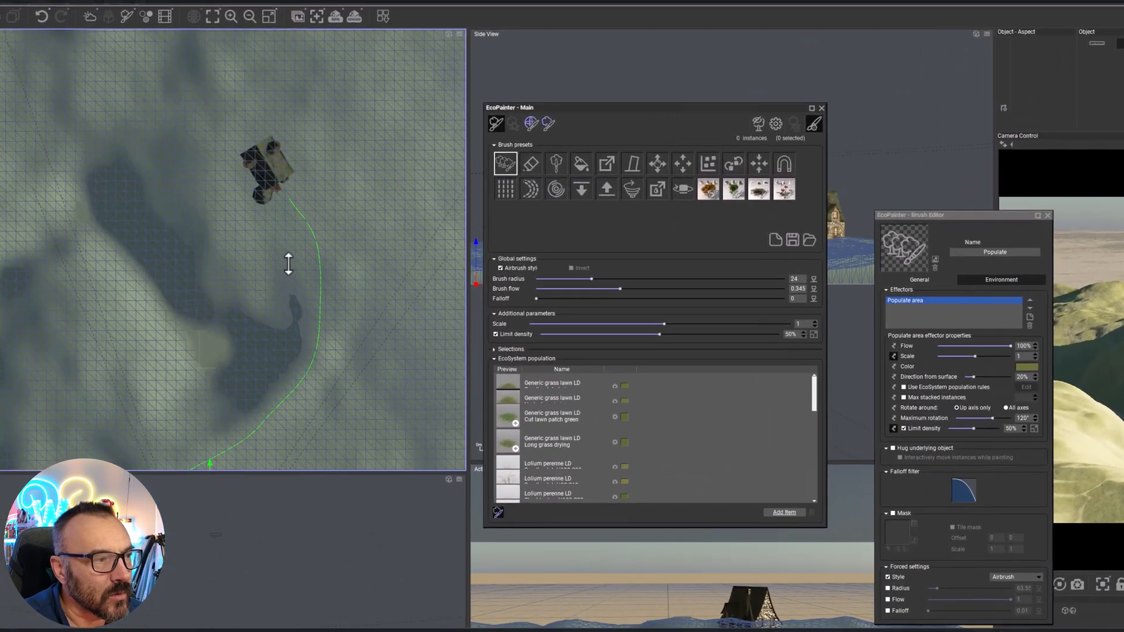
pyautogui.scroll(2, 239, 278)
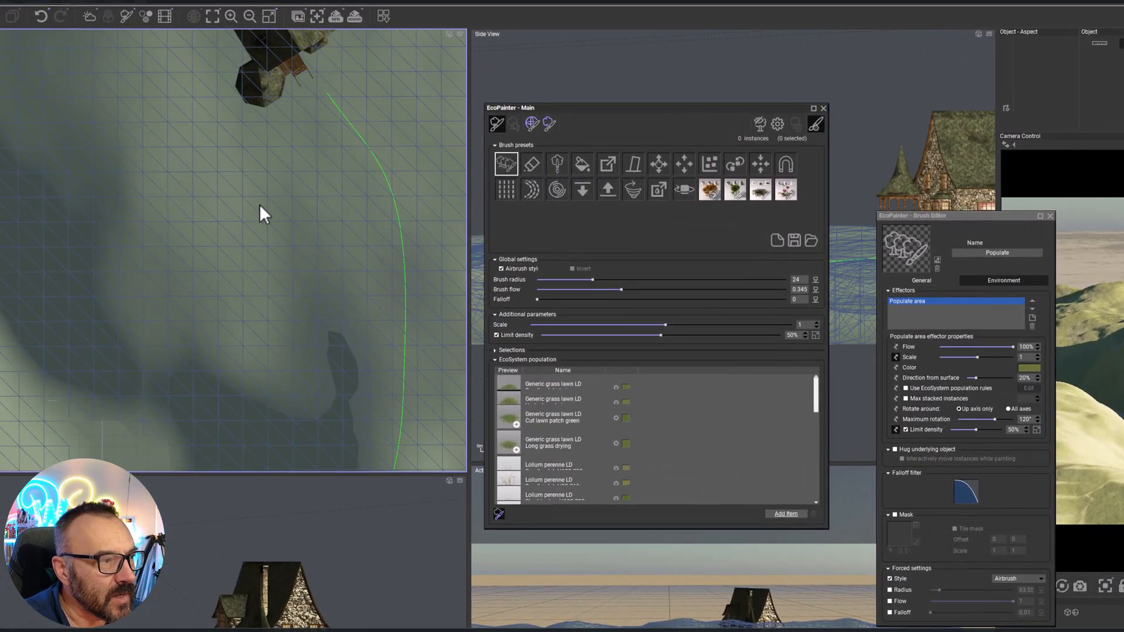
pyautogui.moveTo(229, 181)
pyautogui.mouseDown()
pyautogui.moveTo(218, 183)
pyautogui.moveTo(265, 163)
pyautogui.moveTo(263, 211)
pyautogui.moveTo(292, 173)
pyautogui.moveTo(284, 187)
pyautogui.moveTo(260, 194)
pyautogui.moveTo(283, 179)
pyautogui.moveTo(266, 175)
pyautogui.moveTo(249, 186)
pyautogui.moveTo(263, 182)
pyautogui.mouseUp()
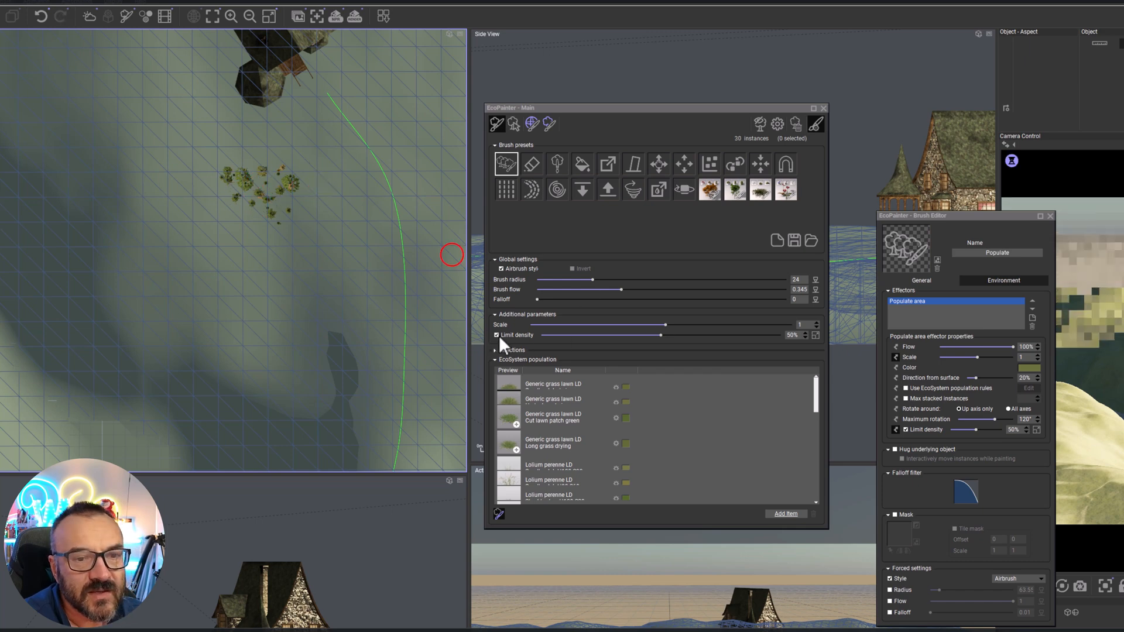
# Set the limit density to 92% and paint more grass over and beside the patch below the house
pyautogui.moveTo(660, 335); pyautogui.dragTo(762, 335)
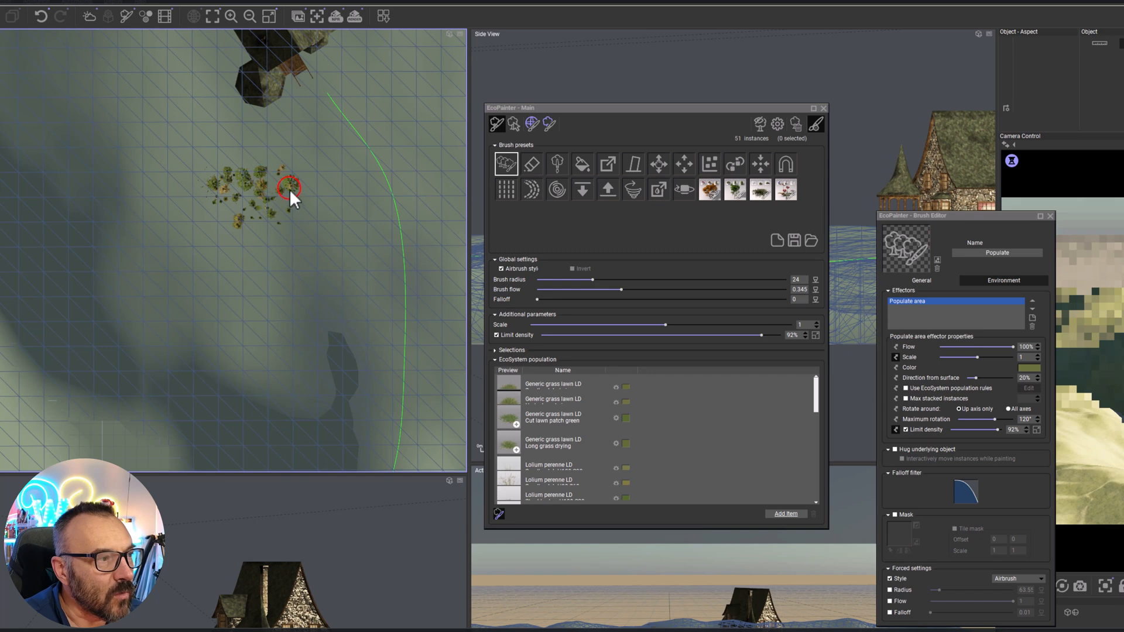
pyautogui.moveTo(301, 190); pyautogui.dragTo(308, 205)
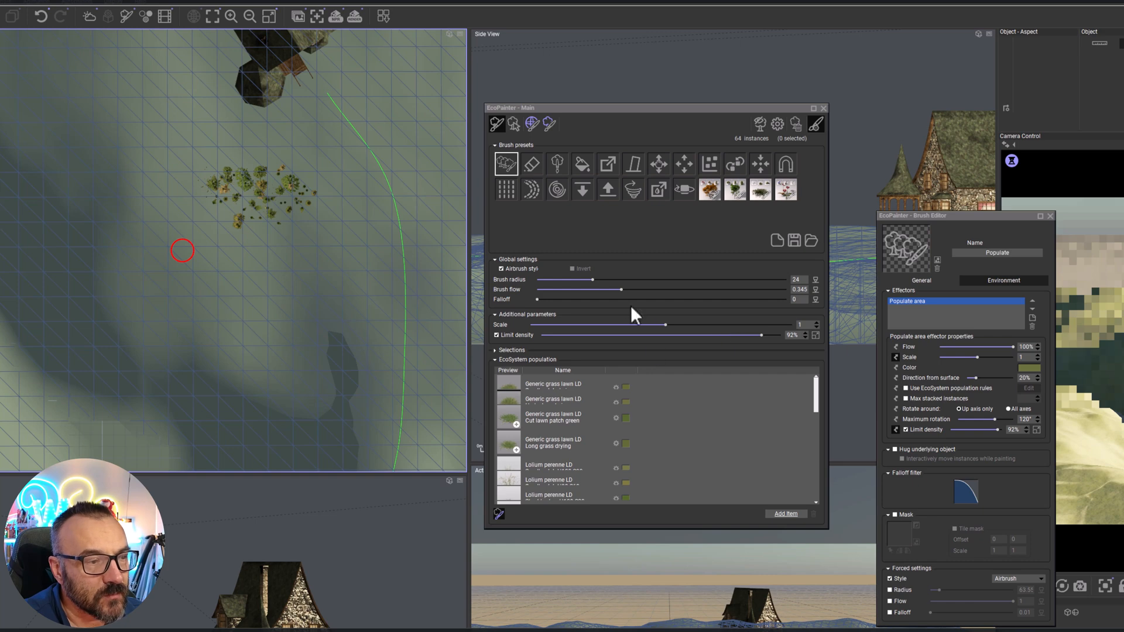
# Set the limit density to 98% and the brush radius to 42
pyautogui.moveTo(761, 335); pyautogui.dragTo(776, 335)
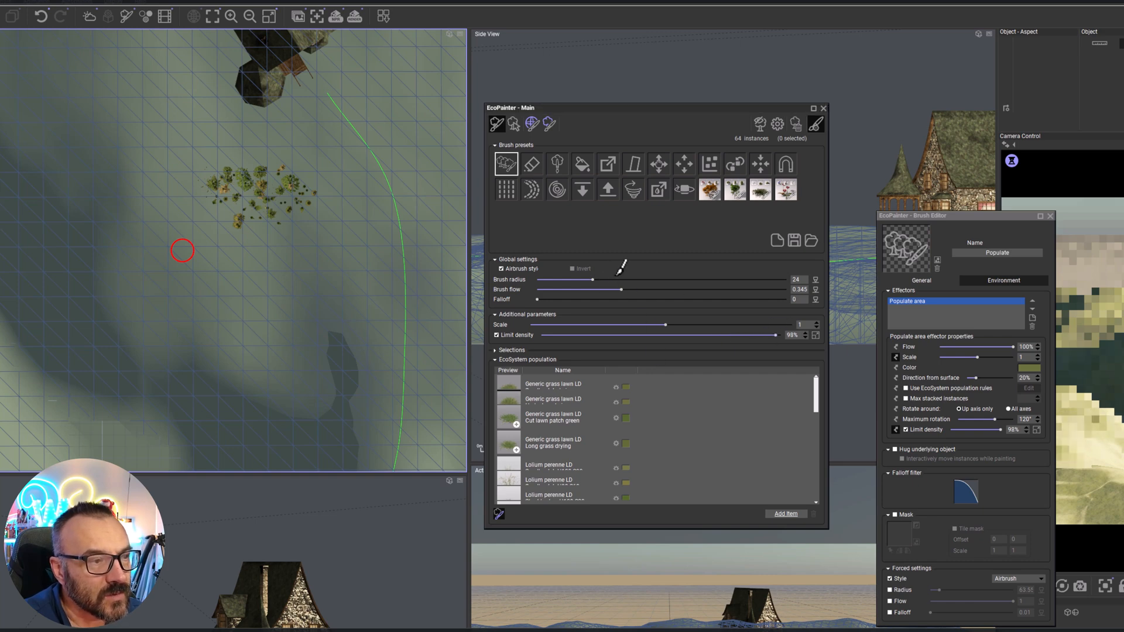
pyautogui.moveTo(593, 280); pyautogui.dragTo(629, 279)
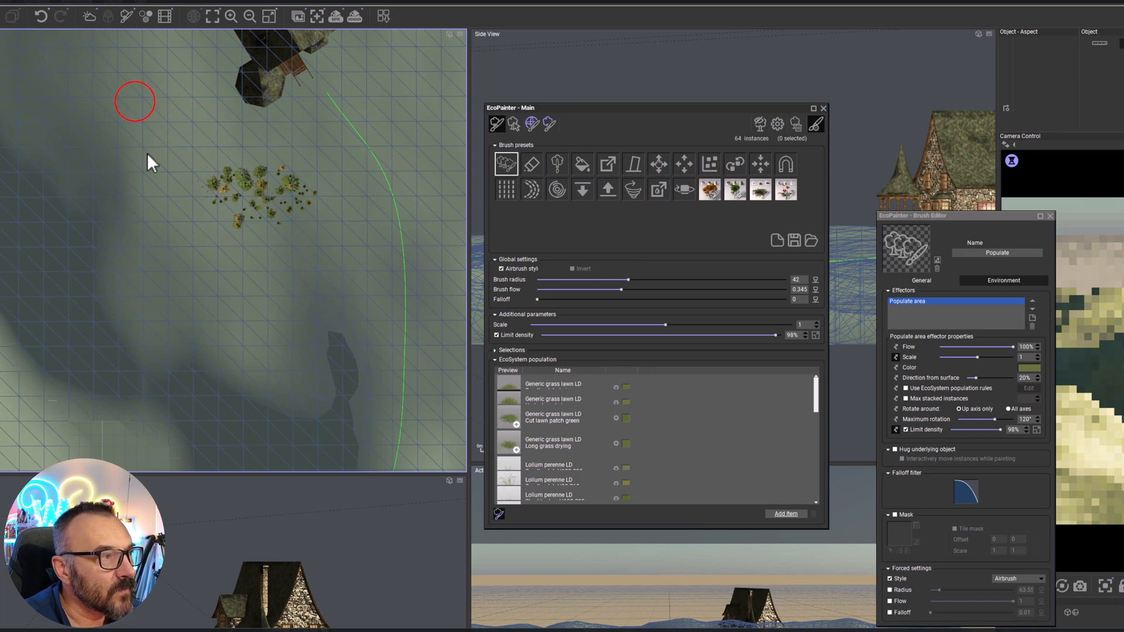
# Paint grass along the basin's shore from the open ground beside the house toward the path, and widen the patch below the house
pyautogui.click(146, 176)
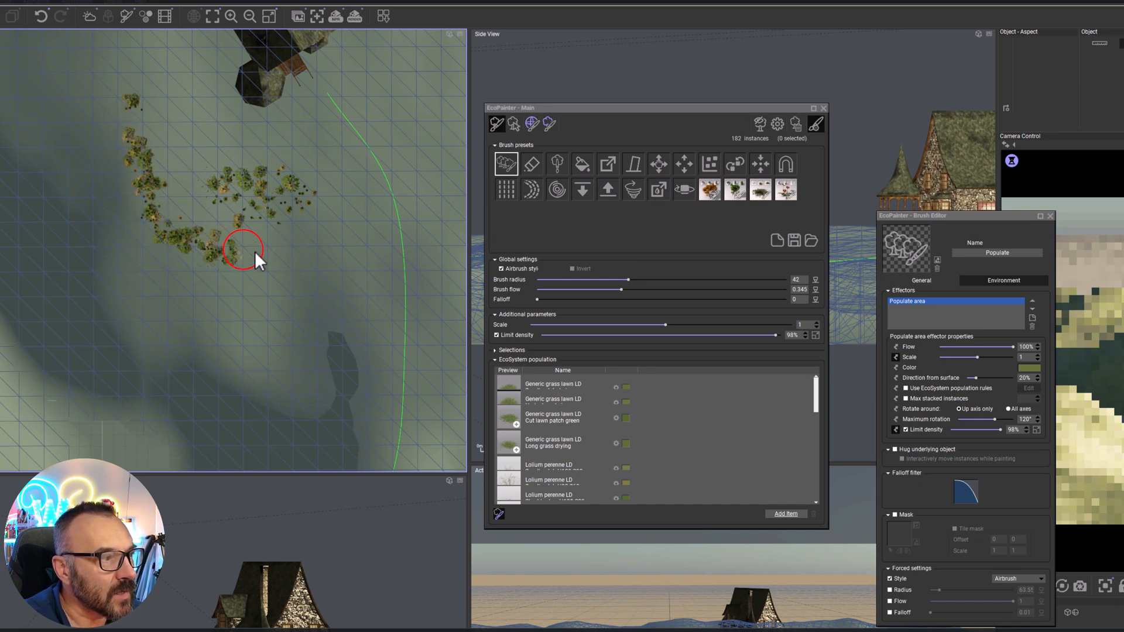
pyautogui.moveTo(249, 252); pyautogui.dragTo(328, 283)
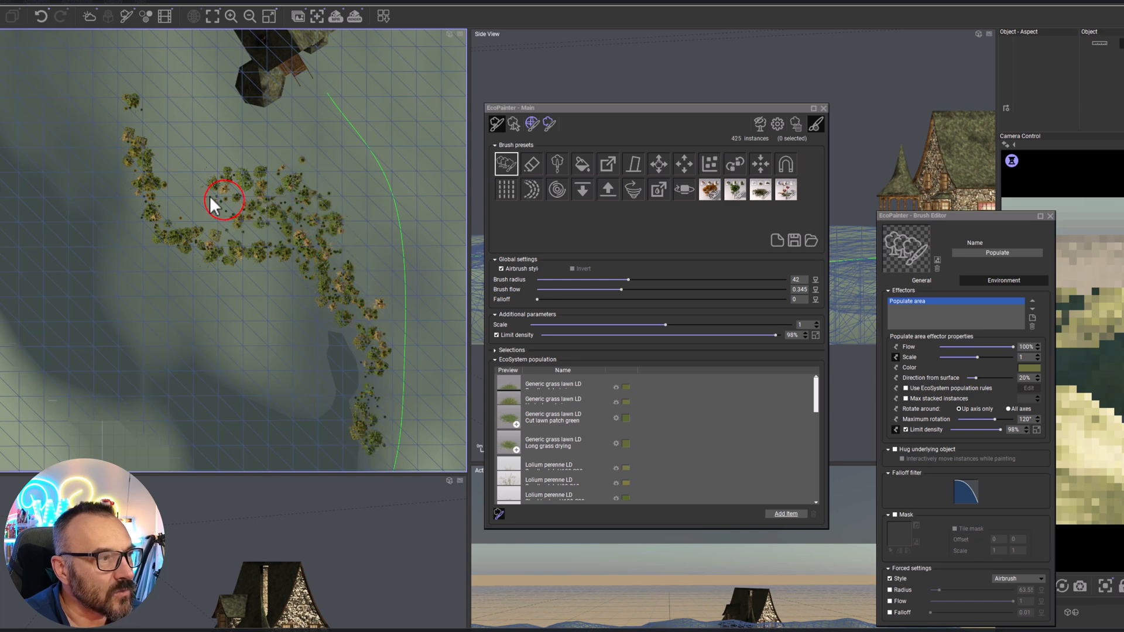
pyautogui.moveTo(212, 197); pyautogui.dragTo(160, 168)
pyautogui.moveTo(288, 168)
pyautogui.mouseDown(button='right')
pyautogui.moveTo(251, 294)
pyautogui.moveTo(157, 143)
pyautogui.mouseUp(button='right')
# Fill the bank below the house with more grass and paint a strip along the outer edge of the spline path
pyautogui.moveTo(320, 192)
pyautogui.mouseDown()
pyautogui.moveTo(304, 133)
pyautogui.moveTo(327, 259)
pyautogui.moveTo(321, 410)
pyautogui.mouseUp()
pyautogui.moveTo(321, 410); pyautogui.dragTo(351, 116, button='right')
pyautogui.moveTo(350, 116)
pyautogui.mouseDown()
pyautogui.moveTo(282, 249)
pyautogui.moveTo(273, 238)
pyautogui.moveTo(204, 330)
pyautogui.moveTo(212, 322)
pyautogui.moveTo(121, 407)
pyautogui.moveTo(113, 397)
pyautogui.moveTo(120, 419)
pyautogui.mouseUp()
pyautogui.moveTo(121, 419); pyautogui.dragTo(327, 168, button='right')
pyautogui.moveTo(339, 157)
pyautogui.mouseDown()
pyautogui.moveTo(169, 250)
pyautogui.moveTo(295, 175)
pyautogui.moveTo(237, 186)
pyautogui.moveTo(140, 239)
pyautogui.moveTo(277, 166)
pyautogui.moveTo(409, 69)
pyautogui.mouseUp()
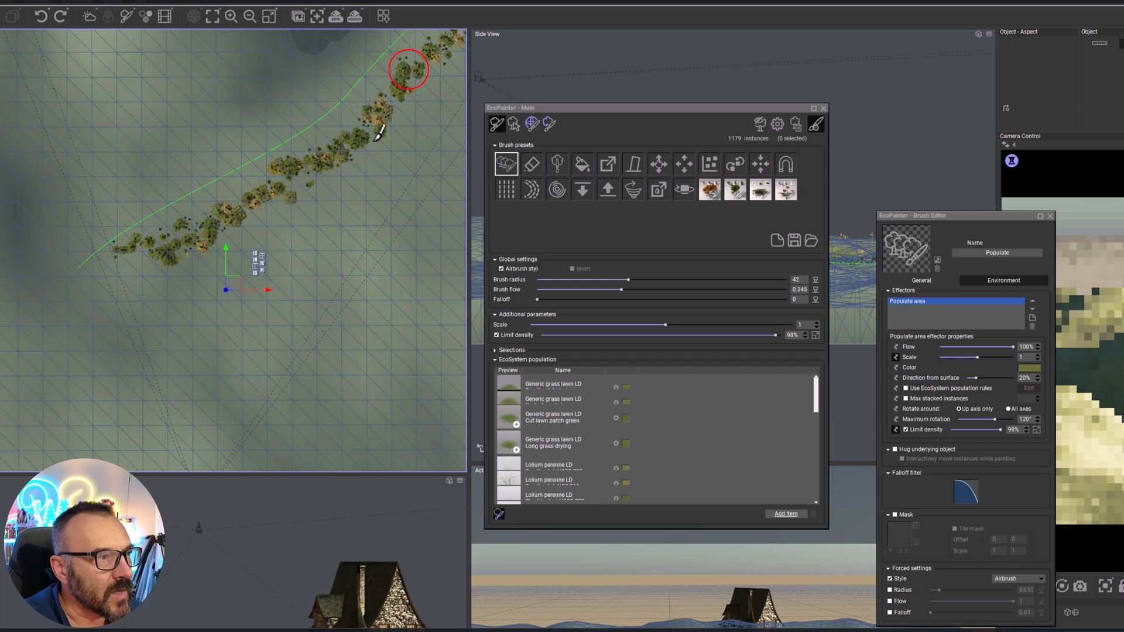
# Continue the grass around the far end of the path and up both of its sides, leaving the path itself clear
pyautogui.moveTo(384, 129); pyautogui.dragTo(222, 254, button='right')
pyautogui.moveTo(243, 231); pyautogui.dragTo(309, 151)
pyautogui.moveTo(197, 154)
pyautogui.mouseDown()
pyautogui.moveTo(161, 191)
pyautogui.moveTo(177, 173)
pyautogui.moveTo(18, 275)
pyautogui.moveTo(91, 229)
pyautogui.moveTo(73, 266)
pyautogui.moveTo(26, 278)
pyautogui.moveTo(205, 240)
pyautogui.moveTo(214, 225)
pyautogui.moveTo(204, 211)
pyautogui.mouseUp()
pyautogui.moveTo(202, 213); pyautogui.dragTo(145, 339, button='middle')
pyautogui.moveTo(239, 135)
pyautogui.mouseDown()
pyautogui.moveTo(143, 262)
pyautogui.moveTo(223, 185)
pyautogui.moveTo(240, 145)
pyautogui.mouseUp()
pyautogui.moveTo(240, 144); pyautogui.dragTo(272, 275, button='middle')
pyautogui.moveTo(273, 172); pyautogui.dragTo(285, 352, button='middle')
pyautogui.moveTo(271, 224)
pyautogui.mouseDown()
pyautogui.moveTo(246, 142)
pyautogui.moveTo(242, 177)
pyautogui.moveTo(145, 168)
pyautogui.moveTo(85, 112)
pyautogui.moveTo(30, 89)
pyautogui.moveTo(37, 136)
pyautogui.moveTo(29, 126)
pyautogui.mouseUp()
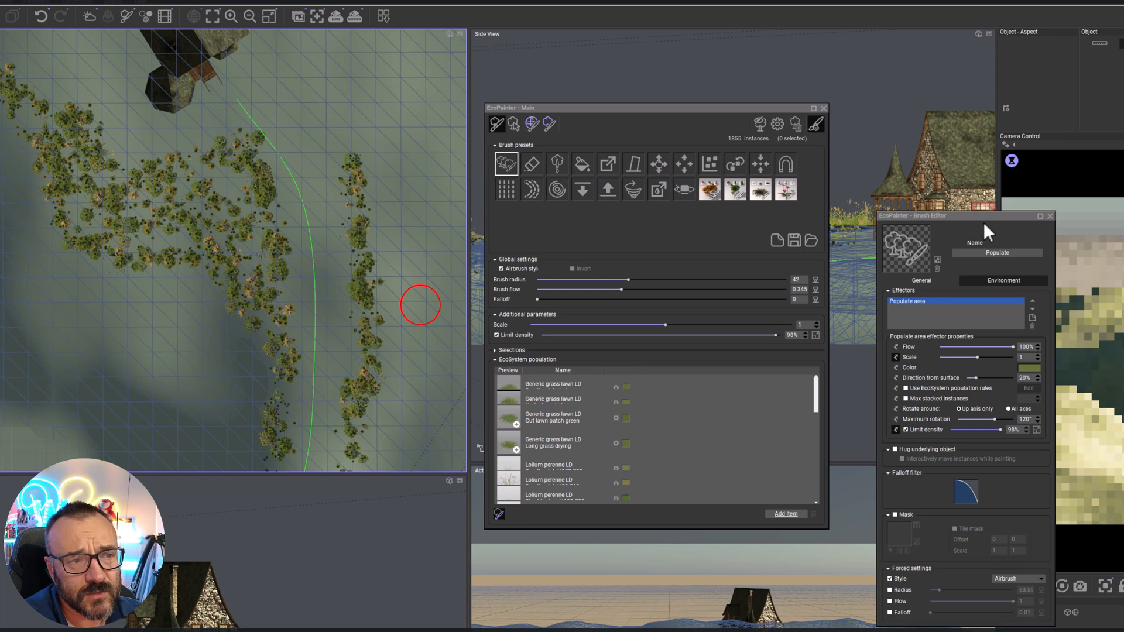
pyautogui.moveTo(1000, 215); pyautogui.dragTo(974, 200)
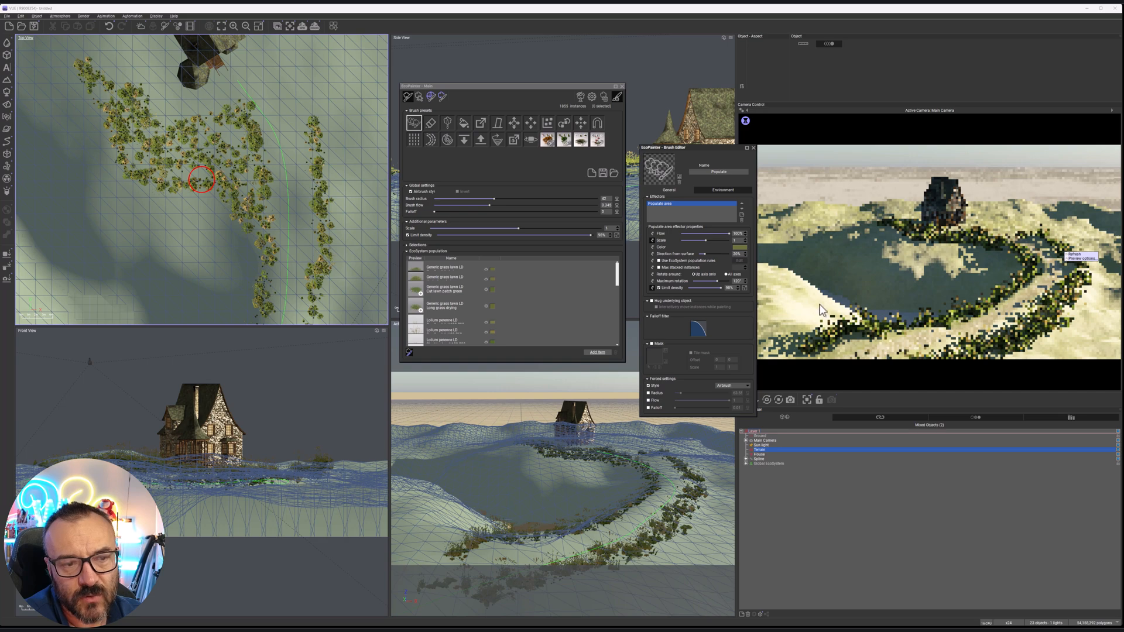
# Enlarge the brush radius and paint broad areas of grass over the basin's opposite bank and the shore nearest the house
pyautogui.moveTo(273, 278); pyautogui.dragTo(360, 54, button='right')
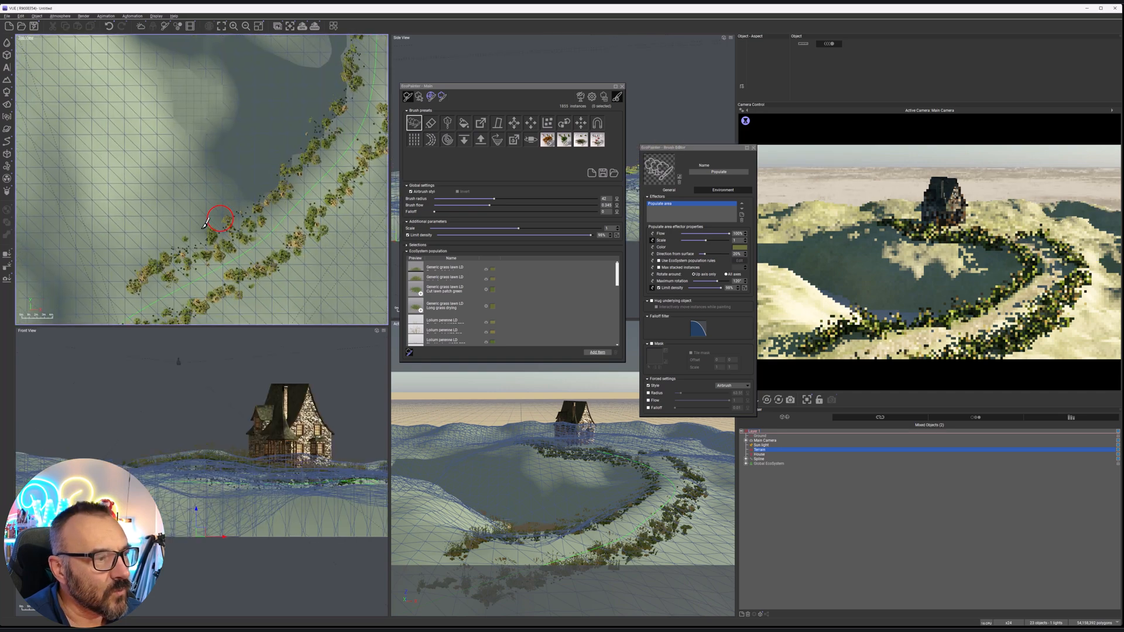
pyautogui.moveTo(111, 228); pyautogui.dragTo(234, 205, button='right')
pyautogui.moveTo(251, 232)
pyautogui.mouseDown()
pyautogui.moveTo(258, 221)
pyautogui.moveTo(217, 155)
pyautogui.moveTo(260, 202)
pyautogui.moveTo(248, 108)
pyautogui.moveTo(323, 182)
pyautogui.moveTo(287, 129)
pyautogui.moveTo(244, 99)
pyautogui.moveTo(237, 140)
pyautogui.moveTo(198, 122)
pyautogui.mouseUp()
pyautogui.scroll(-3, 251, 168)
pyautogui.moveTo(287, 145); pyautogui.dragTo(285, 209, button='middle')
pyautogui.moveTo(503, 198); pyautogui.dragTo(542, 195)
pyautogui.moveTo(246, 180)
pyautogui.mouseDown()
pyautogui.moveTo(226, 188)
pyautogui.moveTo(167, 93)
pyautogui.moveTo(239, 207)
pyautogui.mouseUp()
pyautogui.moveTo(252, 161); pyautogui.dragTo(254, 262, button='middle')
pyautogui.moveTo(280, 165); pyautogui.dragTo(252, 120)
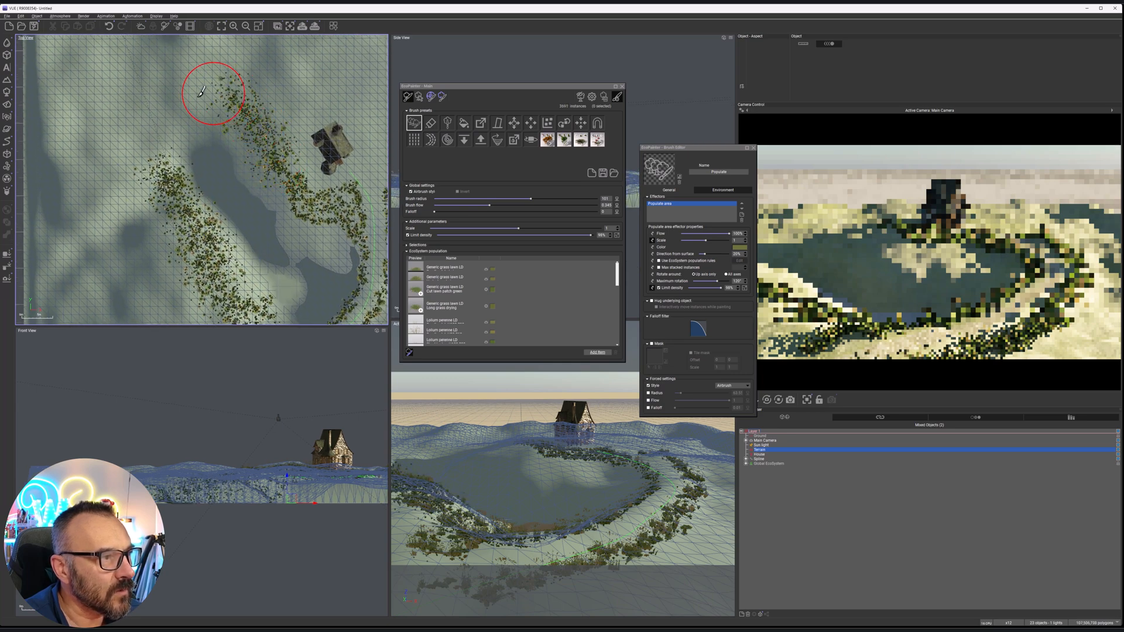
# Paint broad grass patches across the terrain behind the basin and the house
pyautogui.moveTo(150, 122); pyautogui.dragTo(141, 131)
pyautogui.moveTo(230, 79); pyautogui.dragTo(203, 153, button='middle')
pyautogui.moveTo(146, 94)
pyautogui.mouseDown()
pyautogui.moveTo(126, 104)
pyautogui.moveTo(184, 99)
pyautogui.mouseUp()
pyautogui.moveTo(297, 82); pyautogui.dragTo(145, 76)
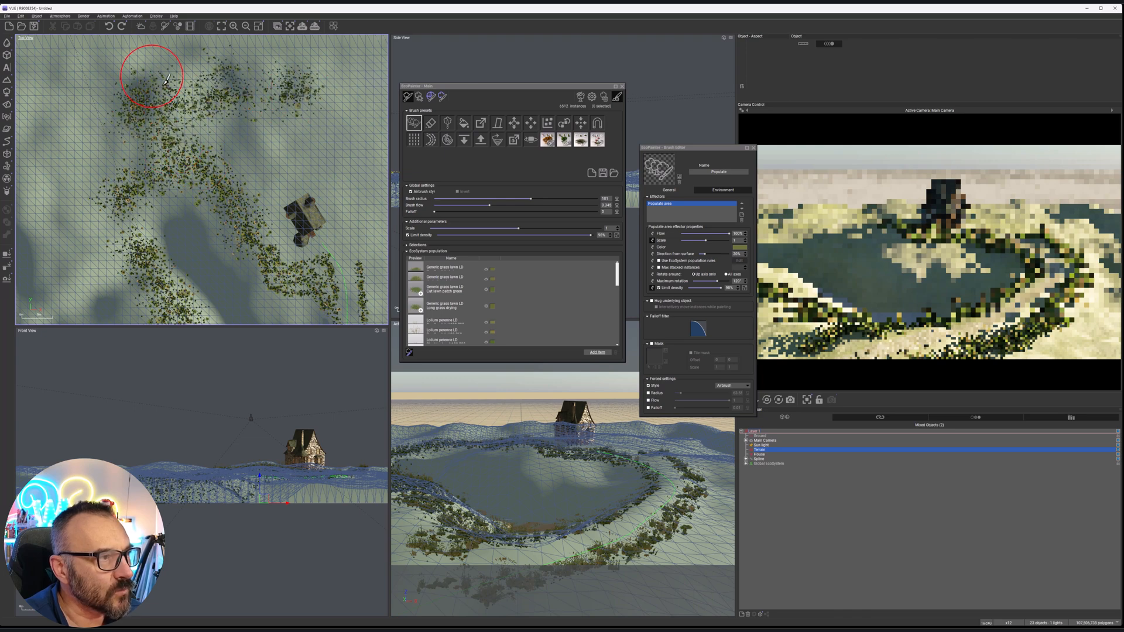
pyautogui.moveTo(146, 75); pyautogui.dragTo(183, 143, button='middle')
pyautogui.moveTo(273, 136)
pyautogui.mouseDown()
pyautogui.moveTo(340, 144)
pyautogui.moveTo(333, 160)
pyautogui.mouseUp()
pyautogui.moveTo(321, 185); pyautogui.dragTo(132, 72, button='middle')
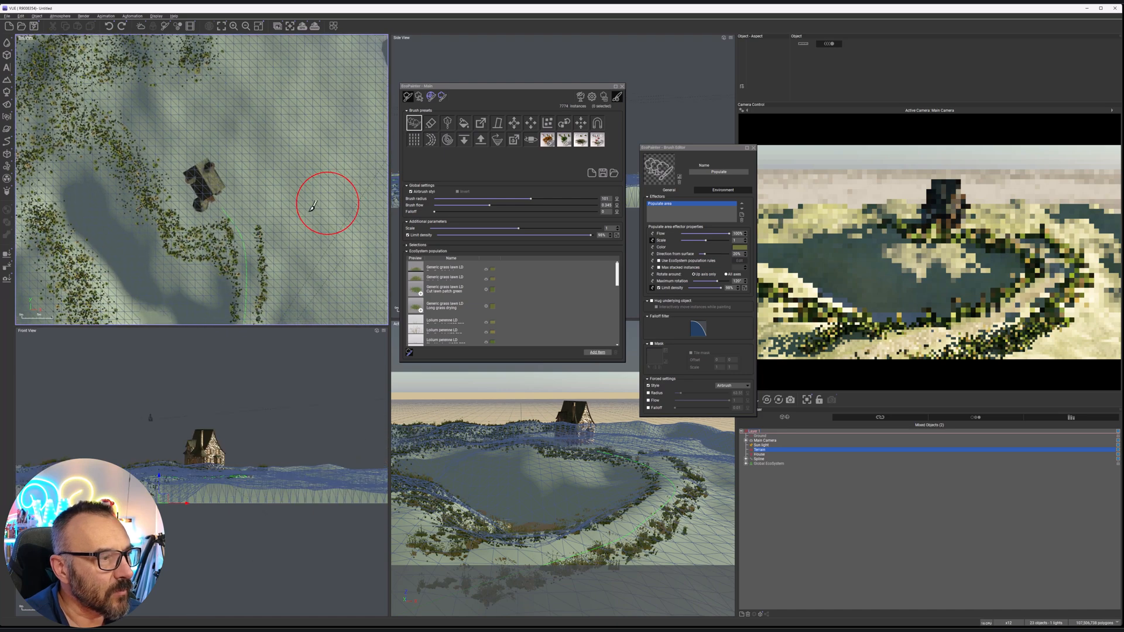
# Cover the ground on the house's far side and beyond the path with grass, and refresh the render preview
pyautogui.moveTo(290, 256)
pyautogui.mouseDown()
pyautogui.moveTo(342, 154)
pyautogui.moveTo(265, 173)
pyautogui.moveTo(261, 137)
pyautogui.moveTo(234, 104)
pyautogui.moveTo(237, 70)
pyautogui.moveTo(311, 108)
pyautogui.mouseUp()
pyautogui.moveTo(297, 142); pyautogui.dragTo(274, 208, button='middle')
pyautogui.moveTo(205, 114)
pyautogui.mouseDown()
pyautogui.moveTo(298, 92)
pyautogui.moveTo(317, 164)
pyautogui.moveTo(334, 176)
pyautogui.moveTo(316, 96)
pyautogui.moveTo(337, 151)
pyautogui.moveTo(300, 213)
pyautogui.mouseUp()
pyautogui.moveTo(301, 213); pyautogui.dragTo(314, 82, button='middle')
pyautogui.moveTo(301, 105)
pyautogui.mouseDown()
pyautogui.moveTo(287, 196)
pyautogui.moveTo(272, 199)
pyautogui.moveTo(296, 113)
pyautogui.moveTo(281, 102)
pyautogui.moveTo(201, 178)
pyautogui.mouseUp()
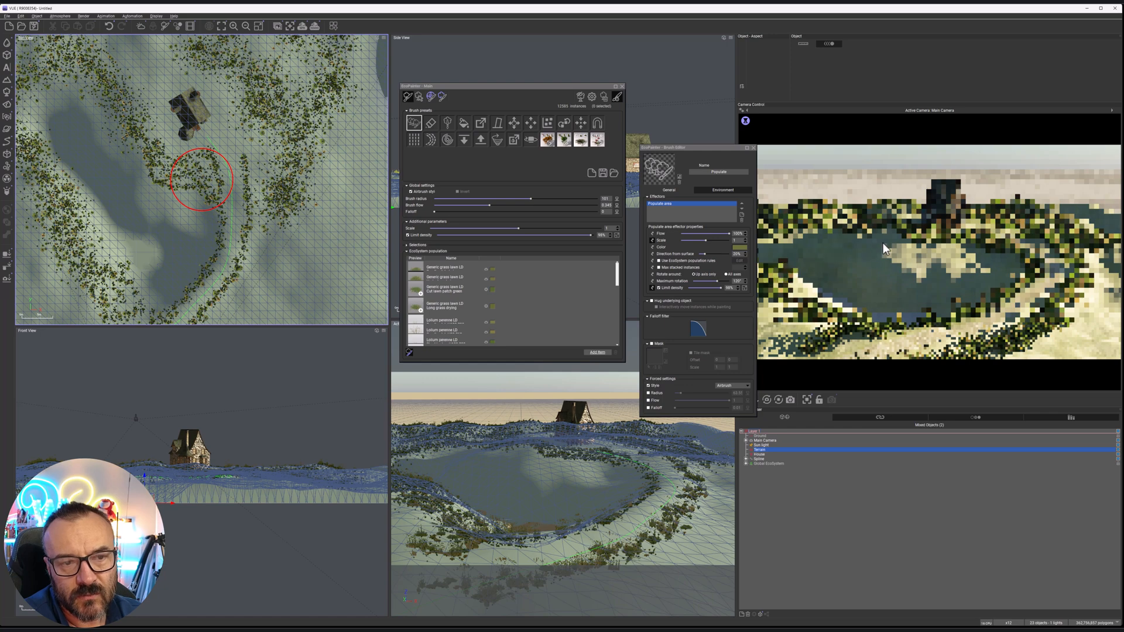
pyautogui.rightClick(1028, 263)
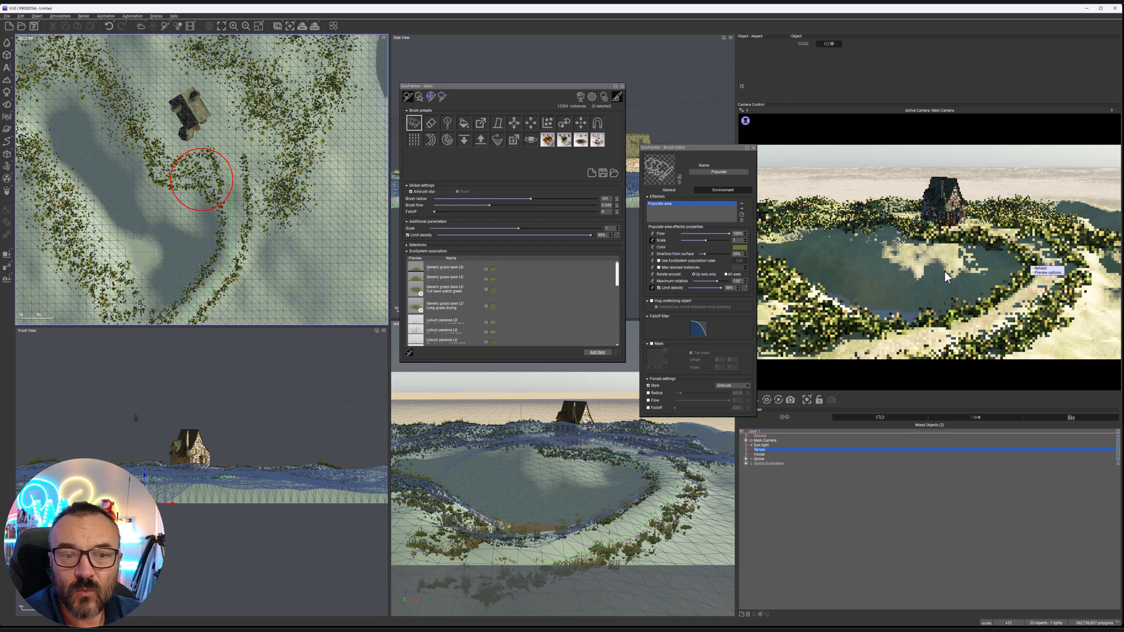
# Set the brush scale to 0.46 and paint smaller grass along the basin's shore and among the larger clumps near the house
pyautogui.scroll(5, 189, 225)
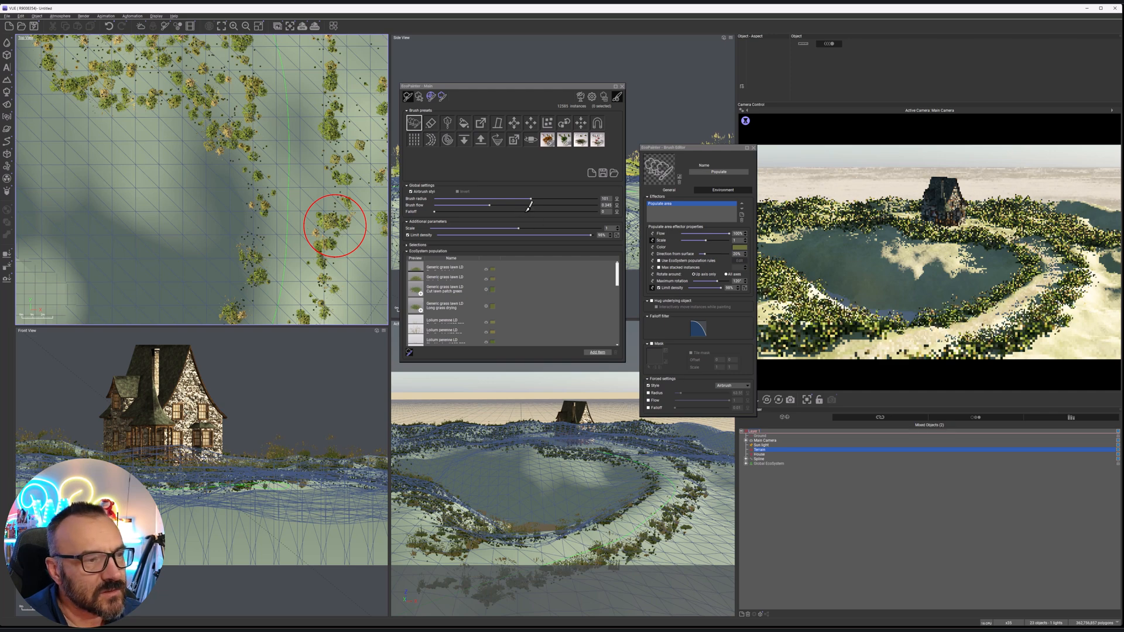
pyautogui.moveTo(519, 228); pyautogui.dragTo(510, 228)
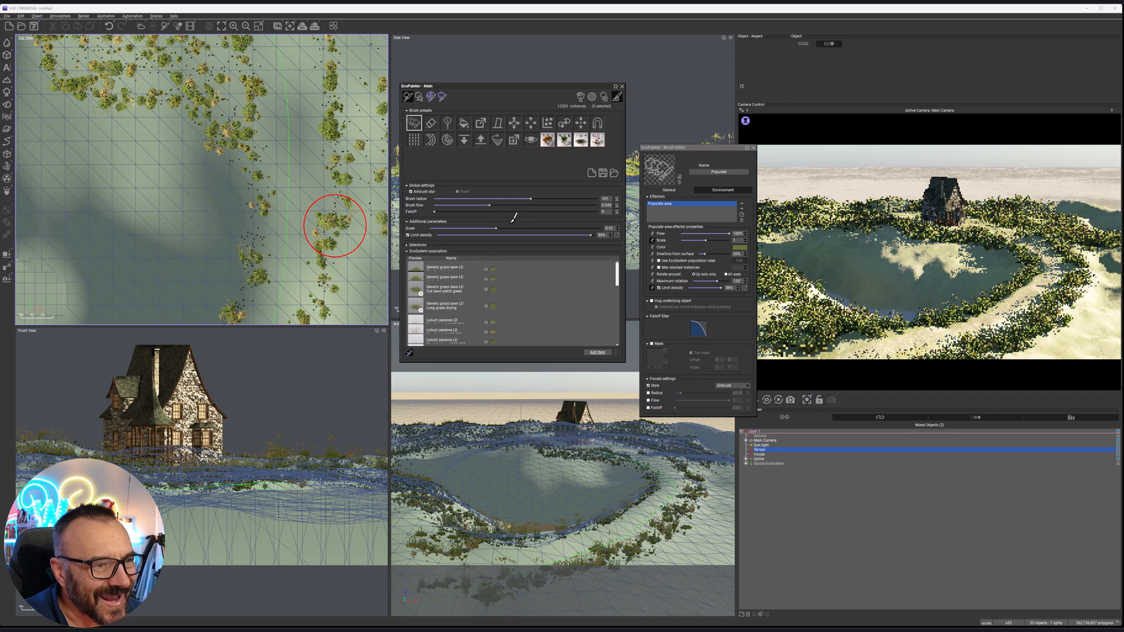
pyautogui.moveTo(280, 172); pyautogui.dragTo(366, 177, button='middle')
pyautogui.moveTo(190, 130)
pyautogui.mouseDown()
pyautogui.moveTo(247, 139)
pyautogui.moveTo(290, 175)
pyautogui.moveTo(318, 236)
pyautogui.mouseUp()
pyautogui.moveTo(251, 185); pyautogui.dragTo(365, 255, button='middle')
pyautogui.moveTo(310, 196)
pyautogui.mouseDown()
pyautogui.moveTo(299, 209)
pyautogui.moveTo(240, 194)
pyautogui.moveTo(179, 80)
pyautogui.moveTo(137, 51)
pyautogui.mouseUp()
pyautogui.moveTo(137, 51); pyautogui.dragTo(264, 170, button='middle')
pyautogui.moveTo(264, 170)
pyautogui.mouseDown()
pyautogui.moveTo(181, 100)
pyautogui.moveTo(273, 191)
pyautogui.moveTo(201, 179)
pyautogui.mouseUp()
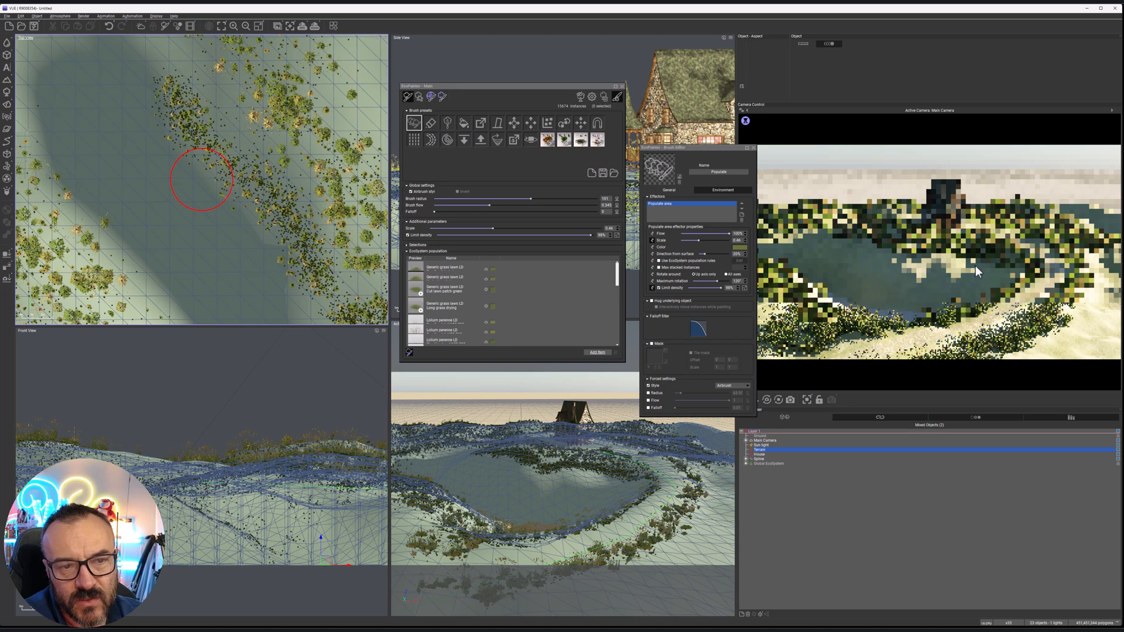
# Paint small-scale grass along the outer side of the path toward its near end in the camera's foreground
pyautogui.moveTo(314, 201); pyautogui.dragTo(123, 88, button='right')
pyautogui.moveTo(287, 175); pyautogui.dragTo(88, 76, button='right')
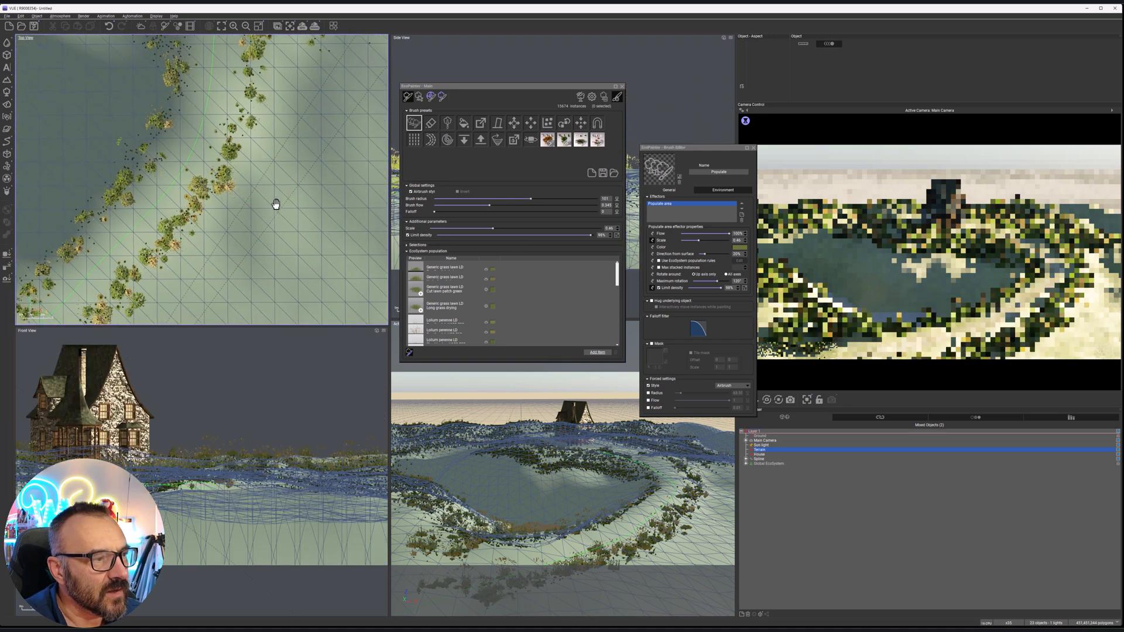
pyautogui.moveTo(275, 217); pyautogui.dragTo(206, 196, button='right')
pyautogui.moveTo(214, 215); pyautogui.dragTo(146, 273)
pyautogui.moveTo(153, 273); pyautogui.dragTo(255, 153, button='right')
pyautogui.moveTo(159, 228)
pyautogui.mouseDown()
pyautogui.moveTo(126, 239)
pyautogui.moveTo(222, 201)
pyautogui.mouseUp()
pyautogui.moveTo(175, 261); pyautogui.dragTo(171, 268)
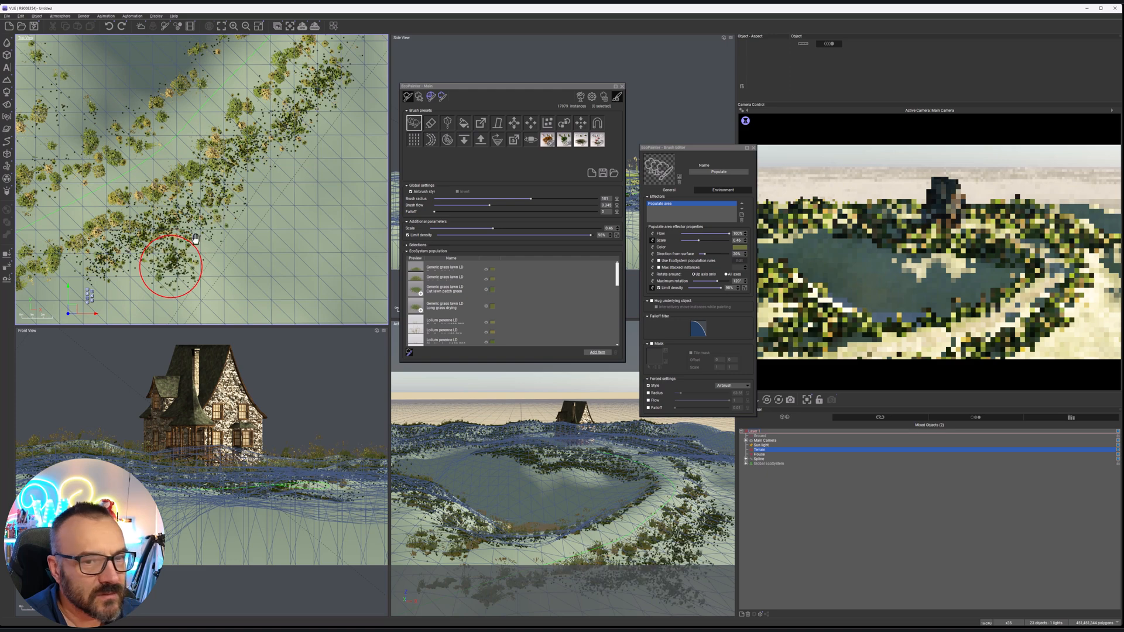
# Thicken the small-scale grass around the path's near end and extend it along the outer edge
pyautogui.moveTo(172, 267); pyautogui.dragTo(301, 149, button='right')
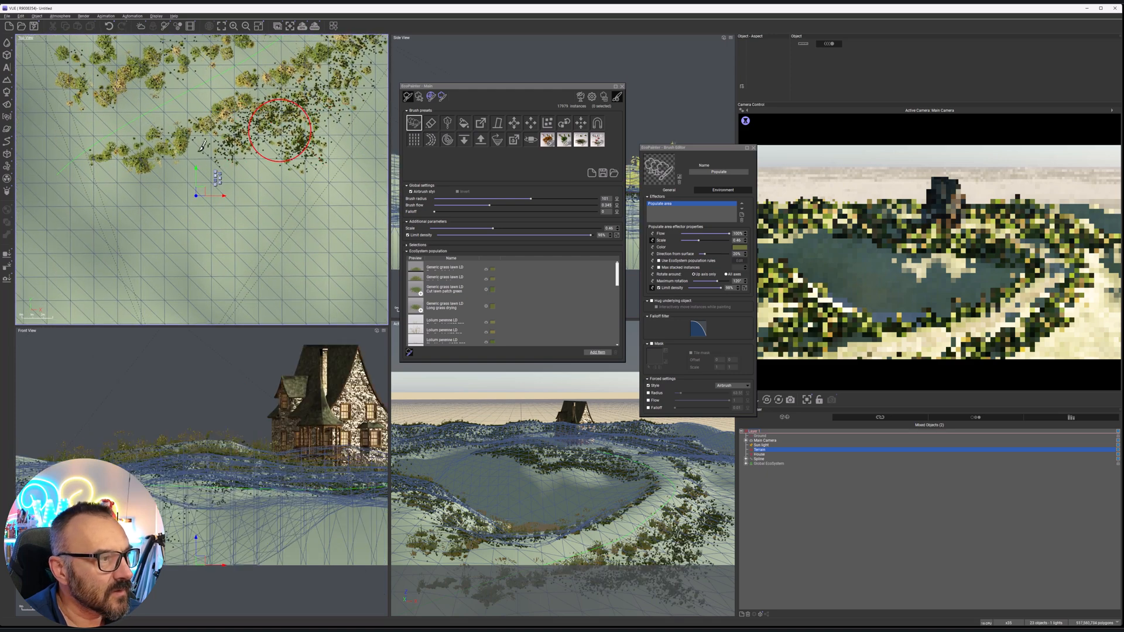
pyautogui.moveTo(266, 137); pyautogui.dragTo(302, 126)
pyautogui.moveTo(309, 124); pyautogui.dragTo(131, 263, button='right')
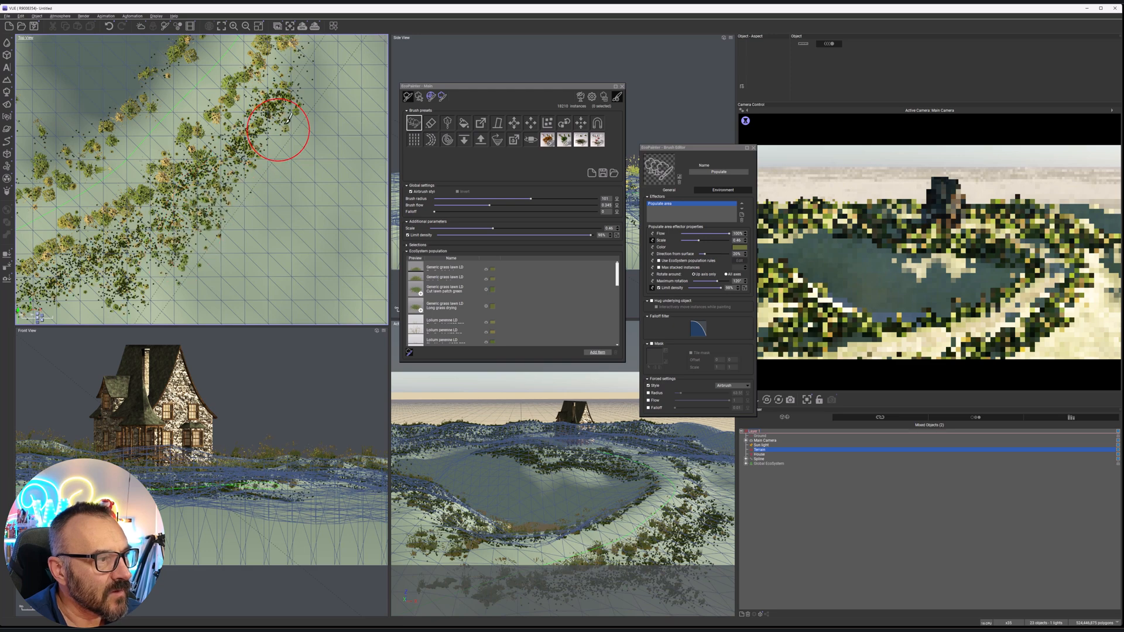
pyautogui.moveTo(256, 111); pyautogui.dragTo(284, 120)
pyautogui.moveTo(286, 123); pyautogui.dragTo(174, 284, button='right')
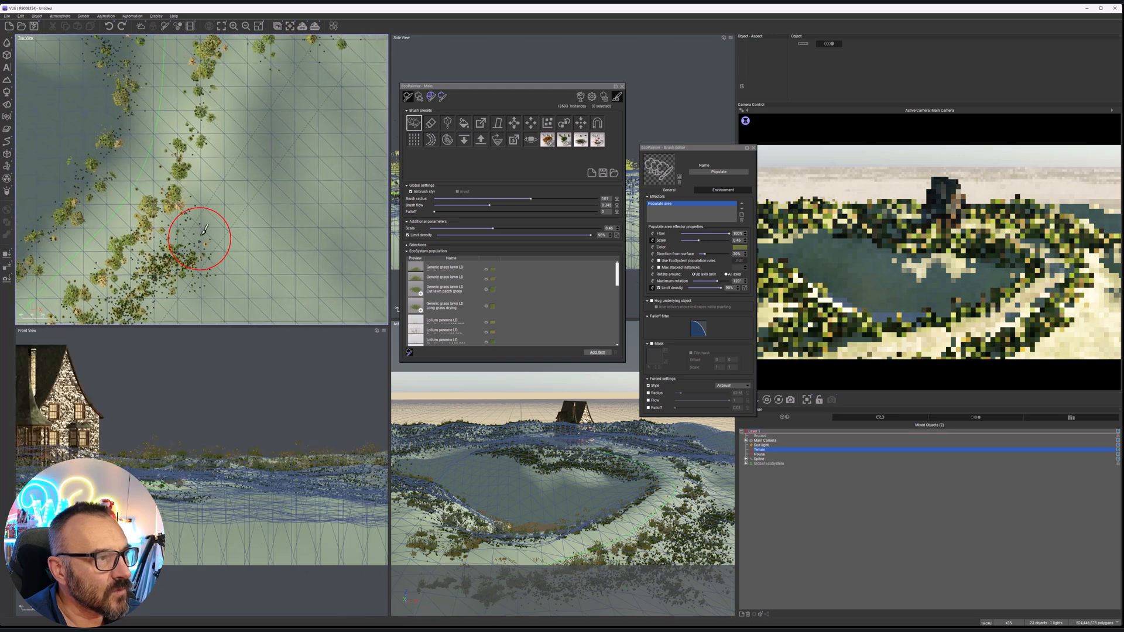
# Paint small-scale grass up the outer side of the path toward the house and close the EcoPainter
pyautogui.moveTo(248, 76); pyautogui.dragTo(208, 195)
pyautogui.moveTo(262, 124); pyautogui.dragTo(231, 206, button='right')
pyautogui.moveTo(222, 112)
pyautogui.mouseDown()
pyautogui.moveTo(214, 146)
pyautogui.moveTo(271, 138)
pyautogui.moveTo(275, 100)
pyautogui.moveTo(237, 79)
pyautogui.moveTo(201, 180)
pyautogui.mouseUp()
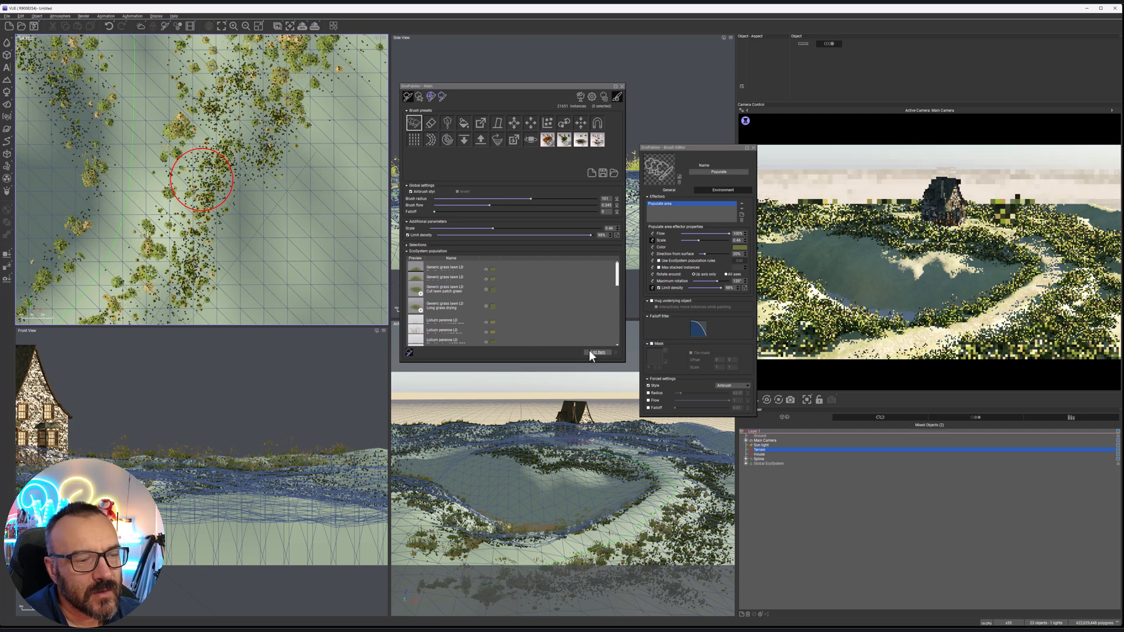
pyautogui.click(622, 86)
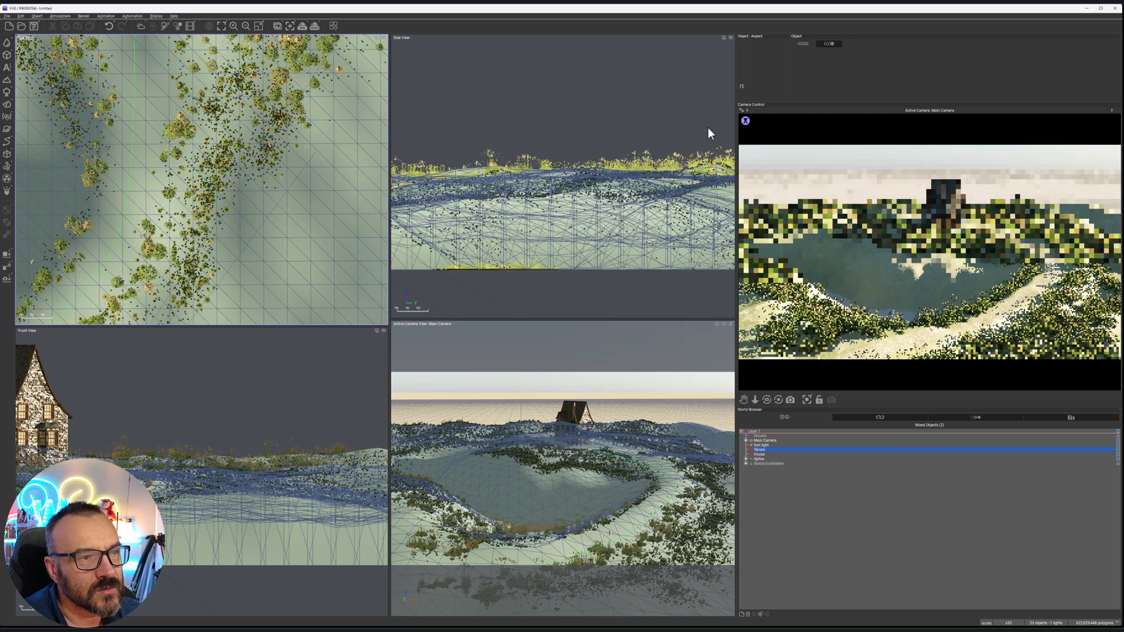
# Select the house, show its size values and examine how the grass is distributed around it
pyautogui.scroll(4, 330, 199)
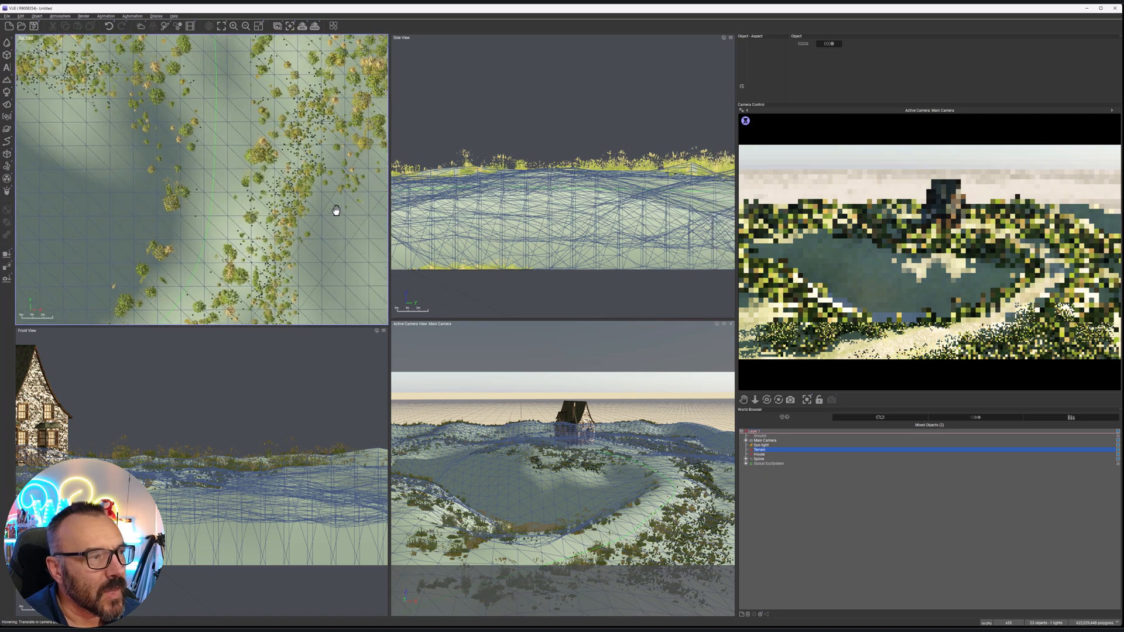
pyautogui.scroll(-1, 332, 212)
pyautogui.moveTo(228, 45); pyautogui.dragTo(284, 172, button='right')
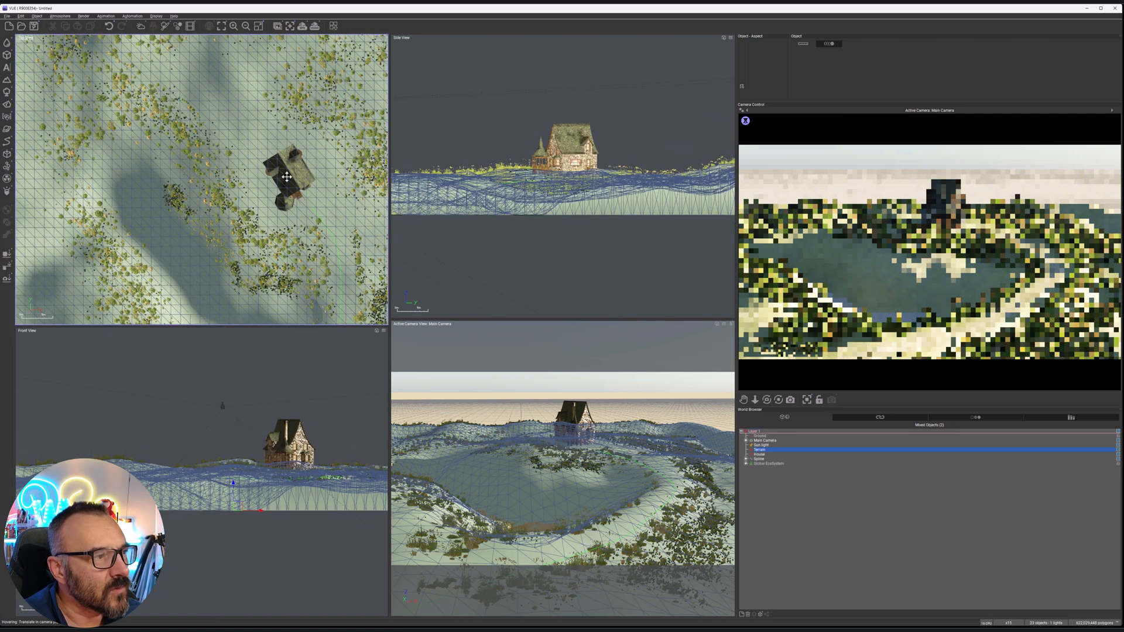
pyautogui.click(761, 455)
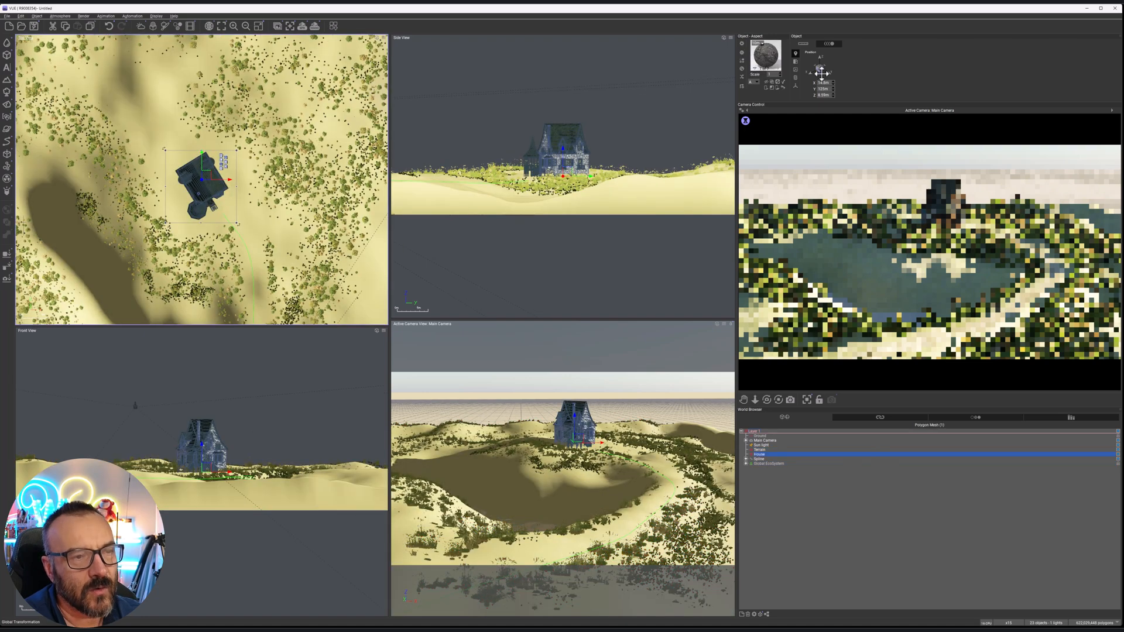
pyautogui.click(796, 69)
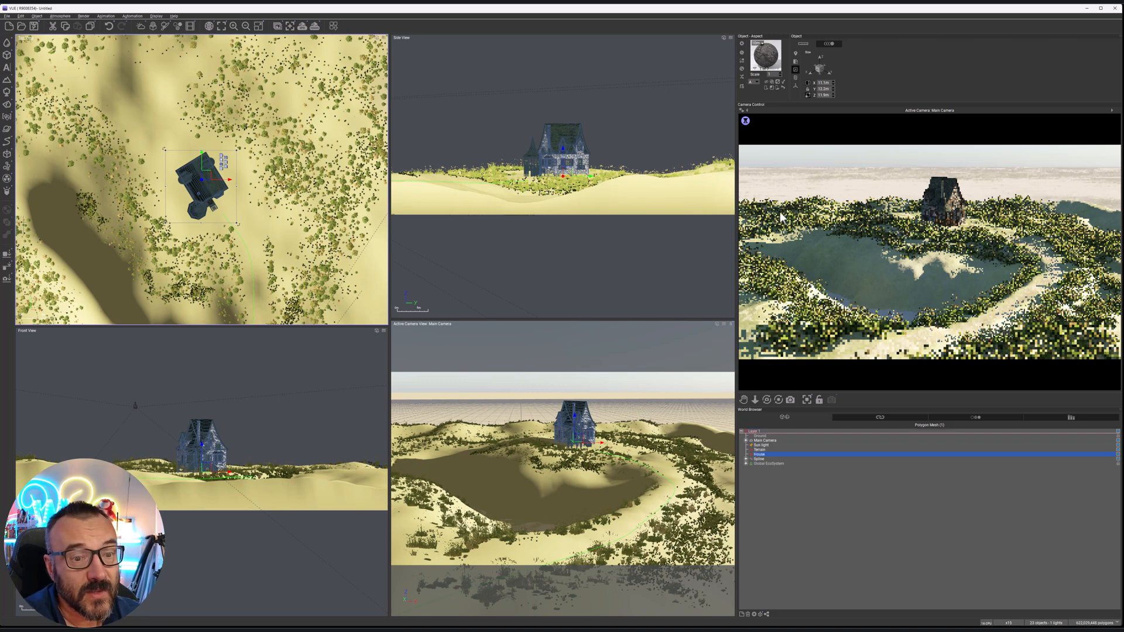
pyautogui.scroll(-5, 266, 223)
pyautogui.scroll(4, 285, 236)
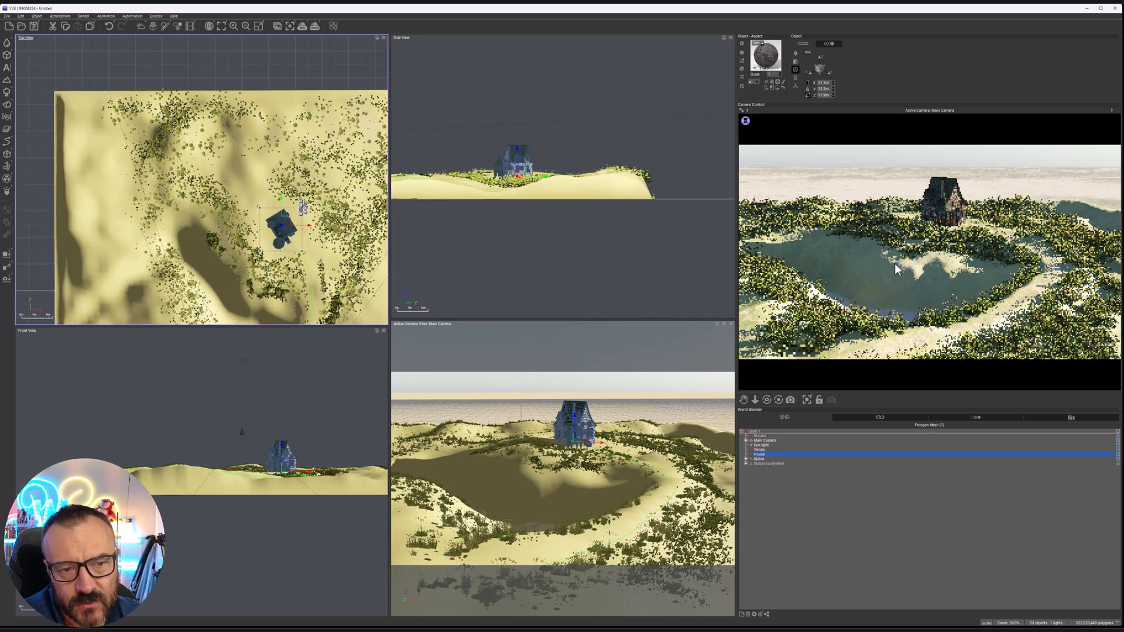
# Select the terrain and open its Grass material for editing
pyautogui.click(765, 436)
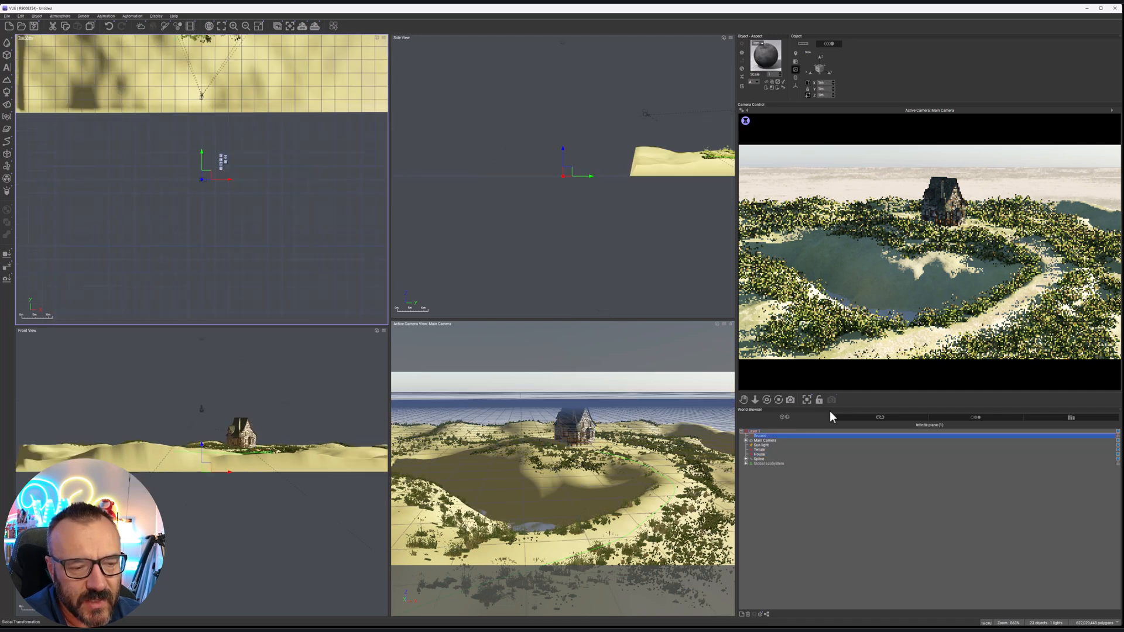
pyautogui.click(761, 450)
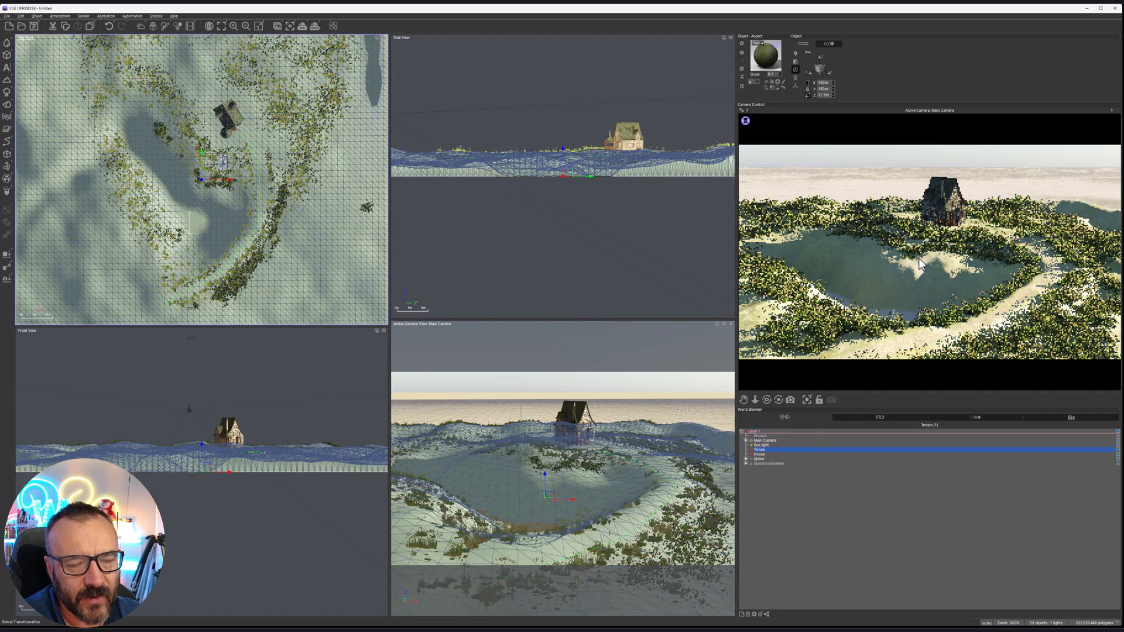
pyautogui.doubleClick(769, 57)
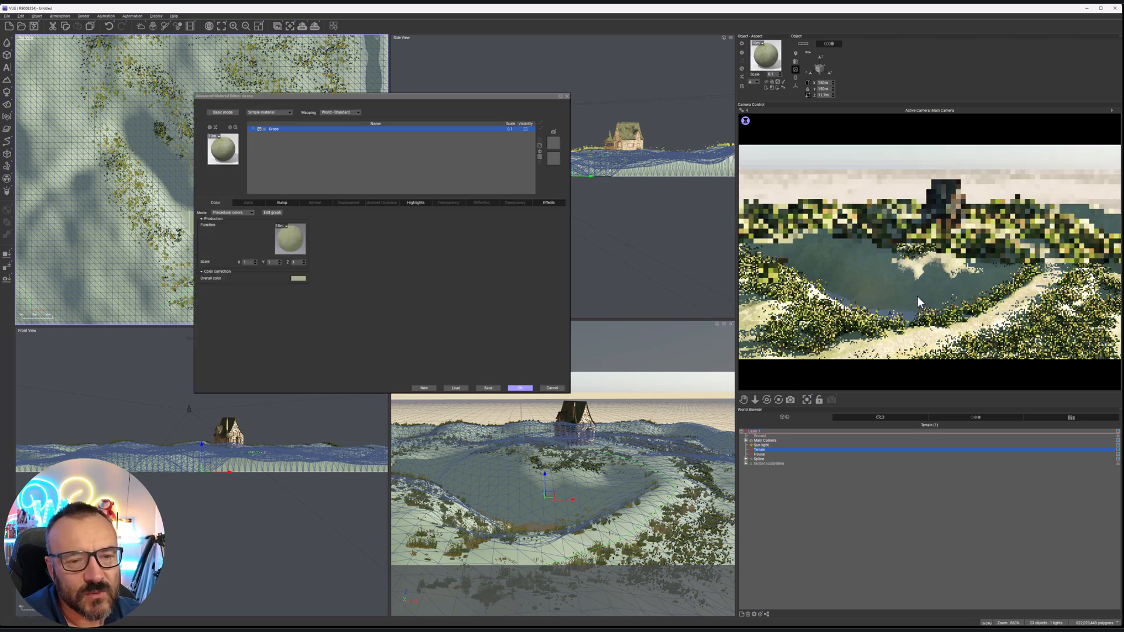
# Darken the Grass material's overall color to a deep green
pyautogui.click(309, 281)
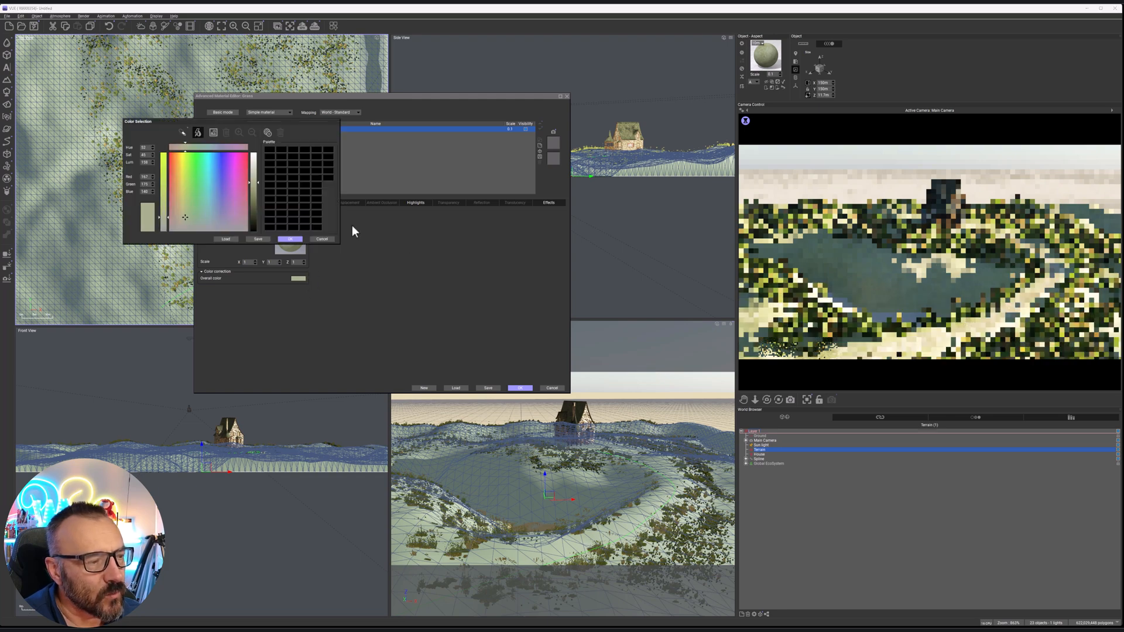
pyautogui.moveTo(256, 202); pyautogui.dragTo(255, 213)
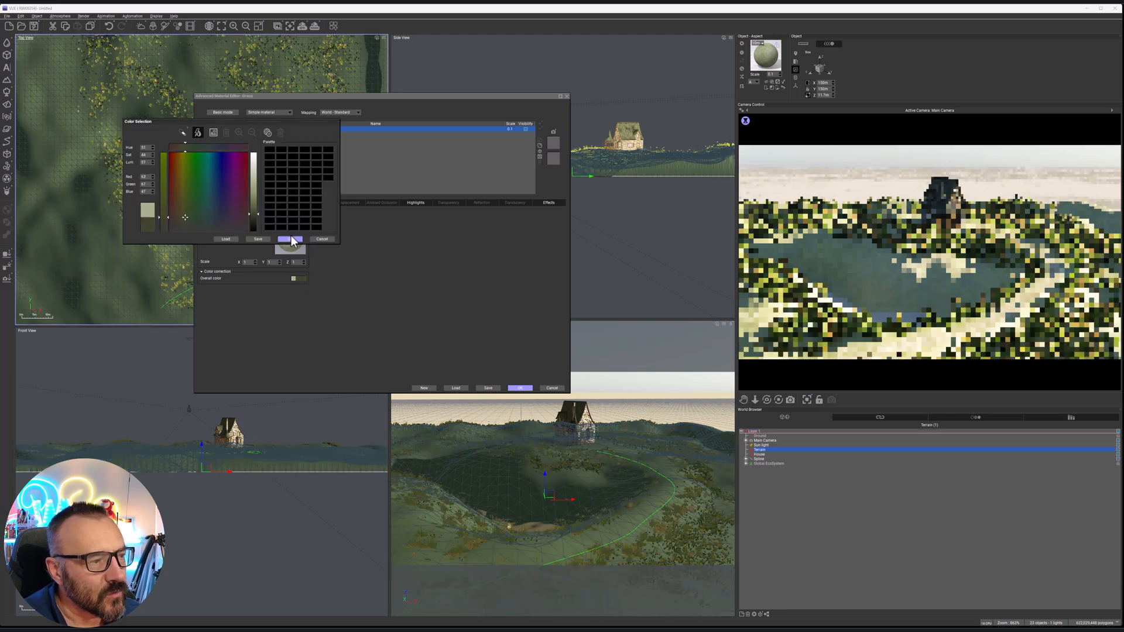
pyautogui.click(290, 239)
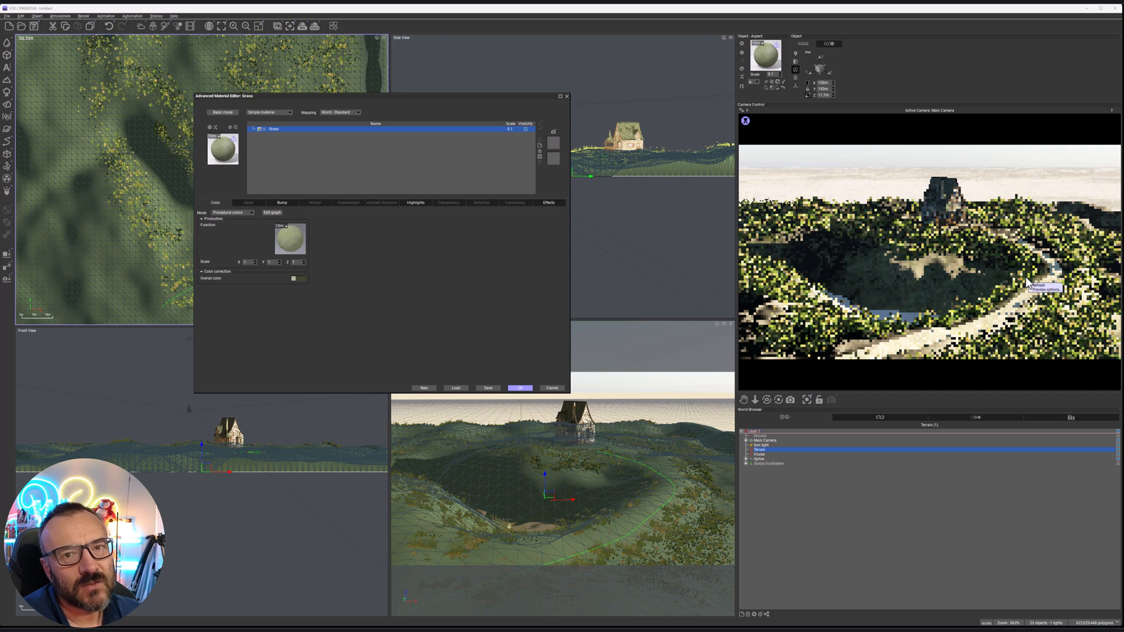
# Switch the Grass material's color mode to Natural grain and reset its overall color
pyautogui.click(245, 212)
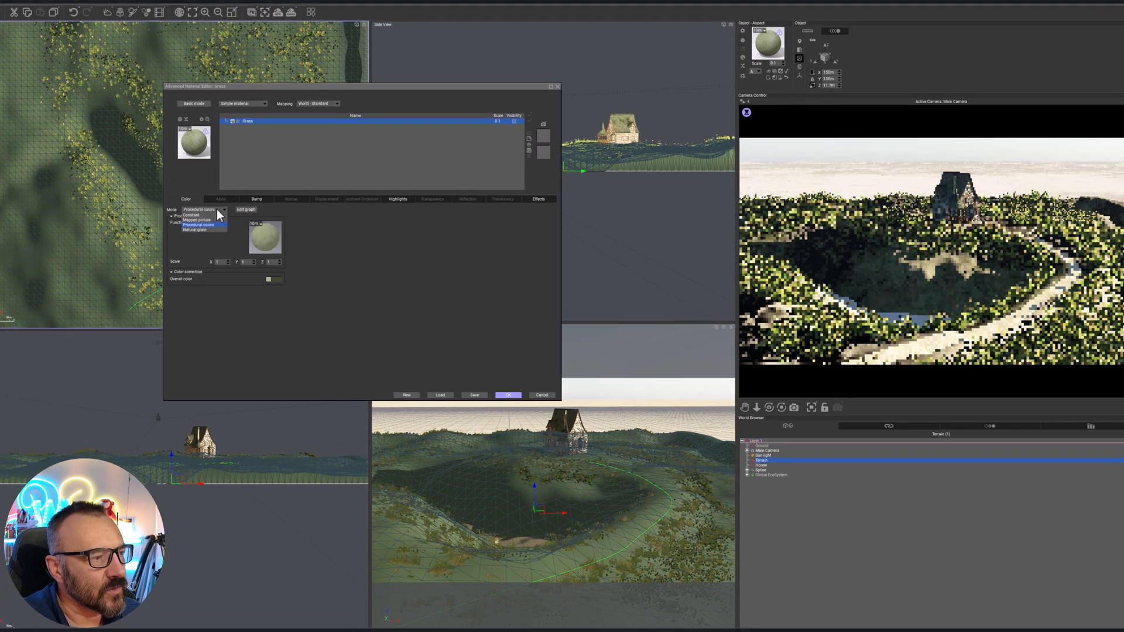
pyautogui.click(190, 230)
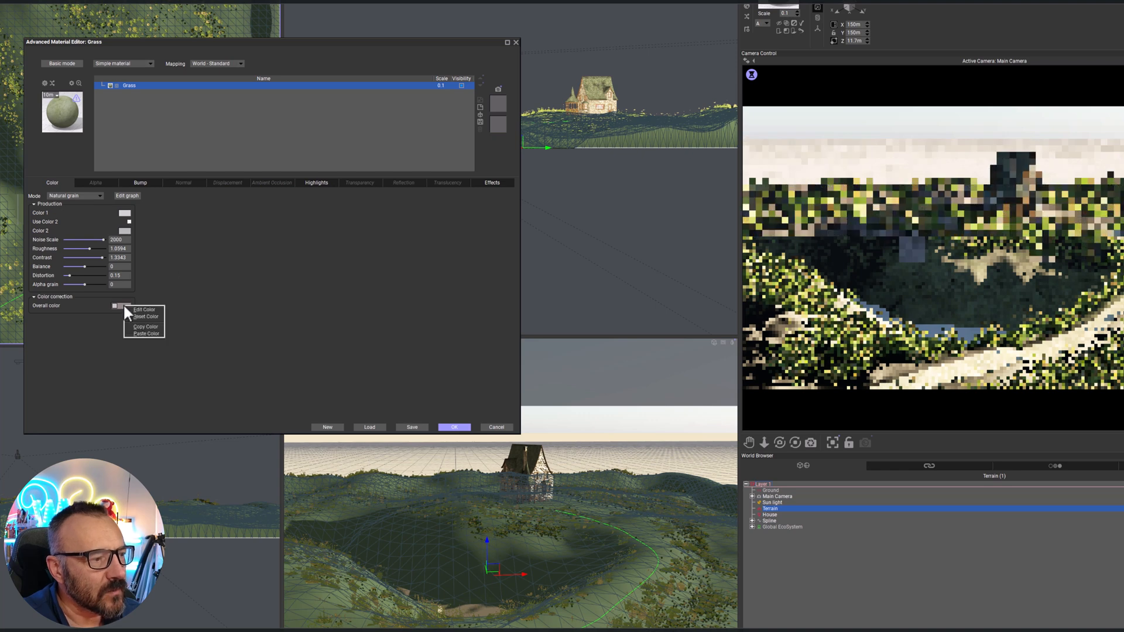
pyautogui.rightClick(126, 215)
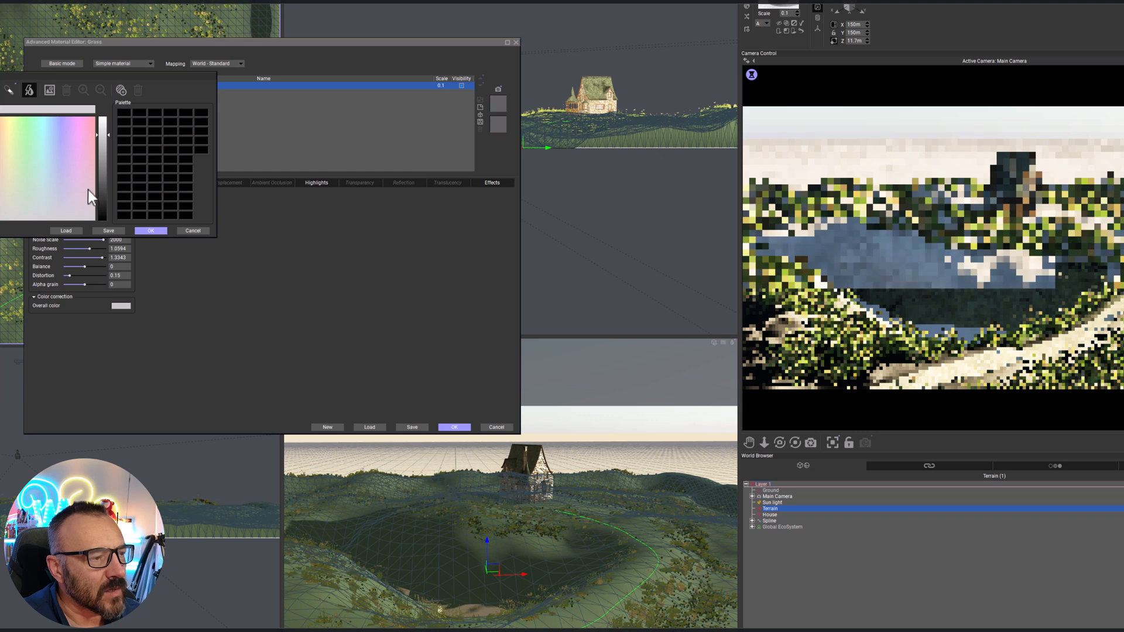
# Set the Grass grain's Color 1 to a very dark grayish green and its Color 2 to a dark olive
pyautogui.click(23, 205)
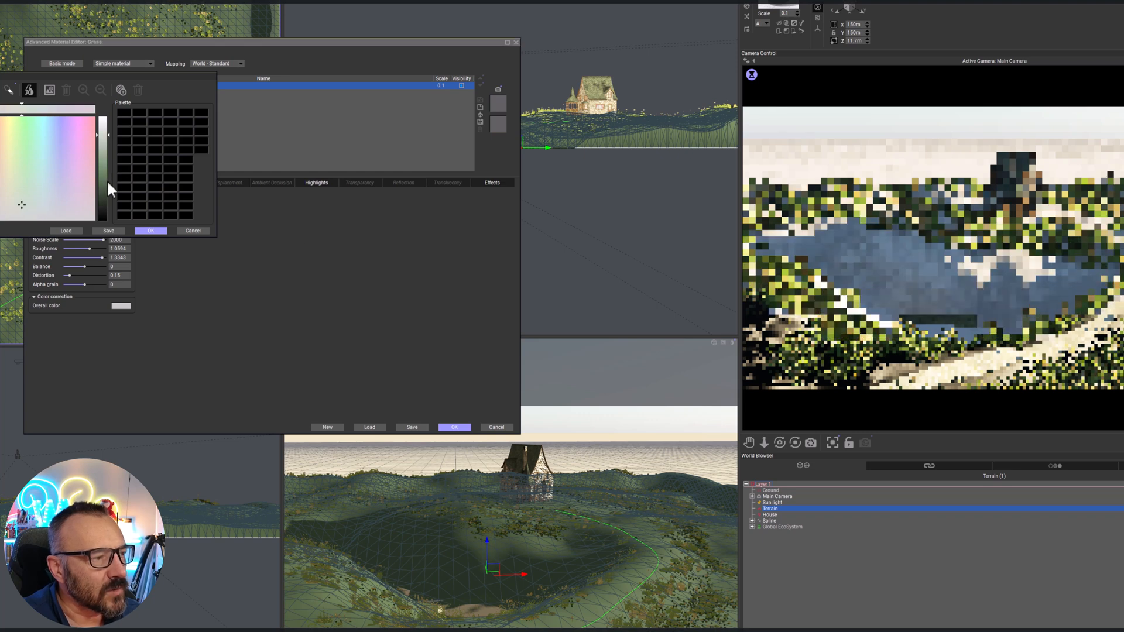
pyautogui.moveTo(105, 177); pyautogui.dragTo(102, 197)
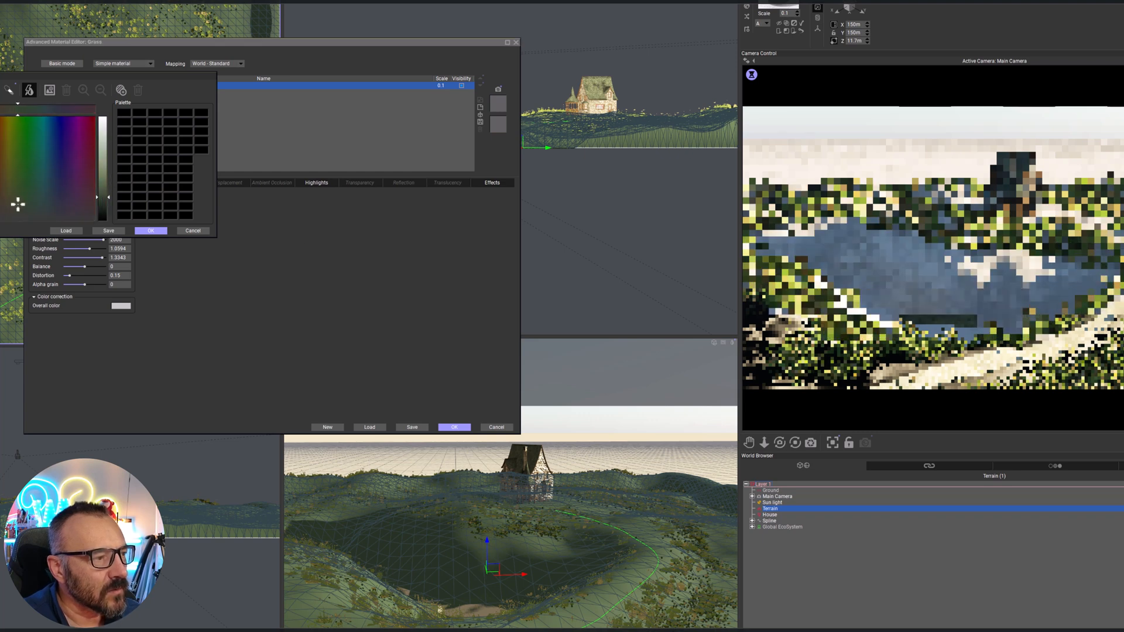
pyautogui.click(157, 230)
pyautogui.click(123, 230)
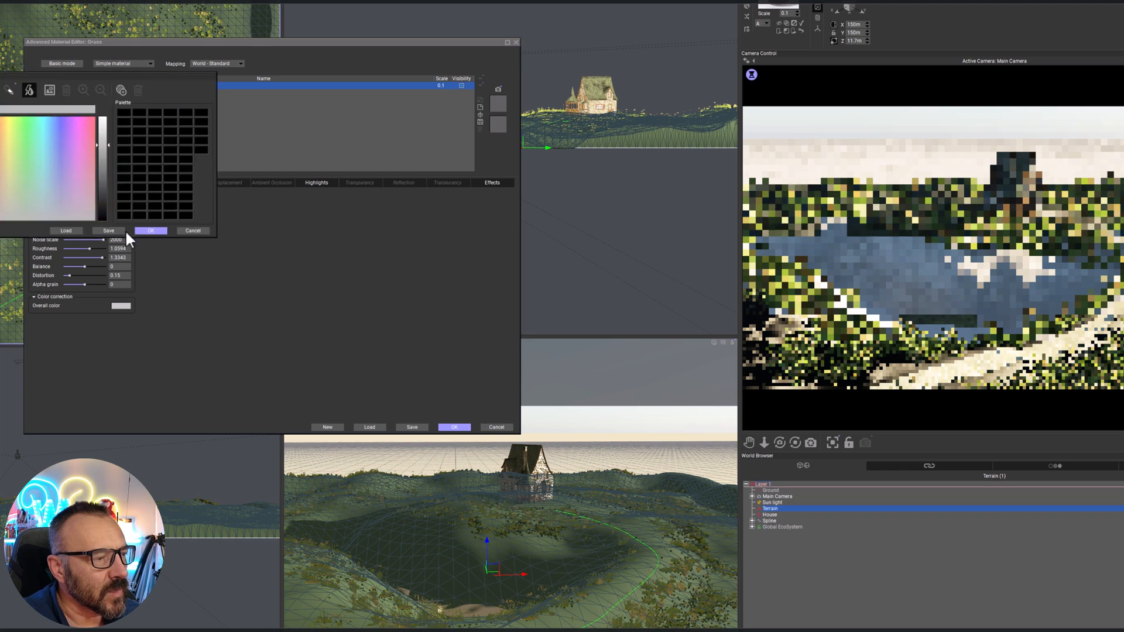
pyautogui.moveTo(105, 156); pyautogui.dragTo(101, 184)
pyautogui.click(153, 230)
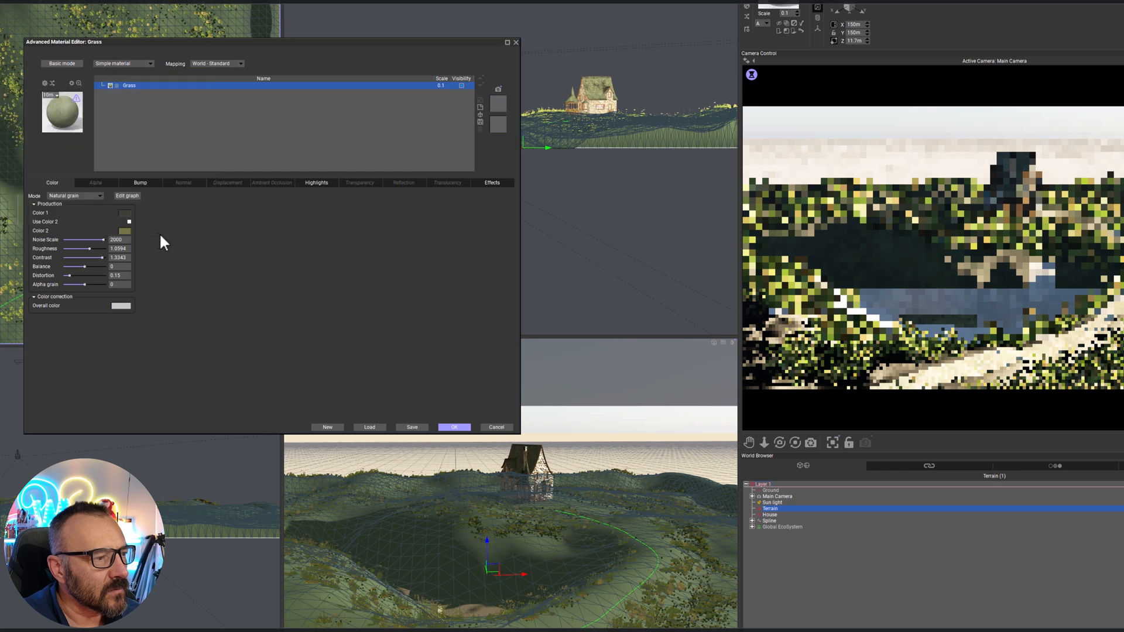
# Set the Grass grain's roughness to 1.1204 and distortion to 0.417, and refresh the material preview
pyautogui.moveTo(92, 250); pyautogui.dragTo(83, 274)
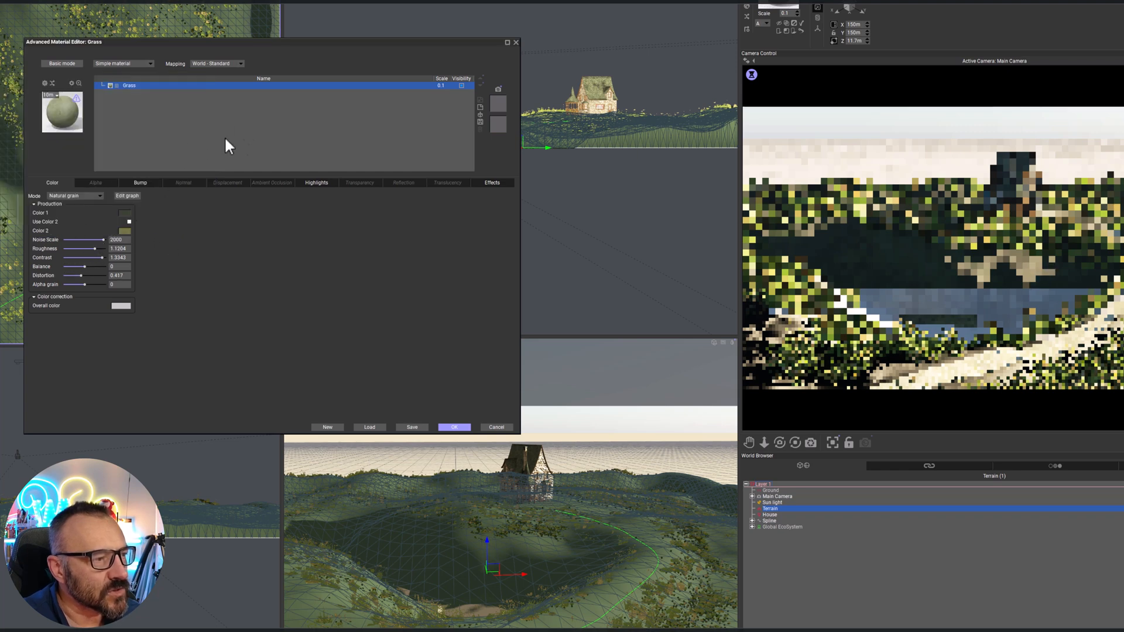
pyautogui.click(77, 99)
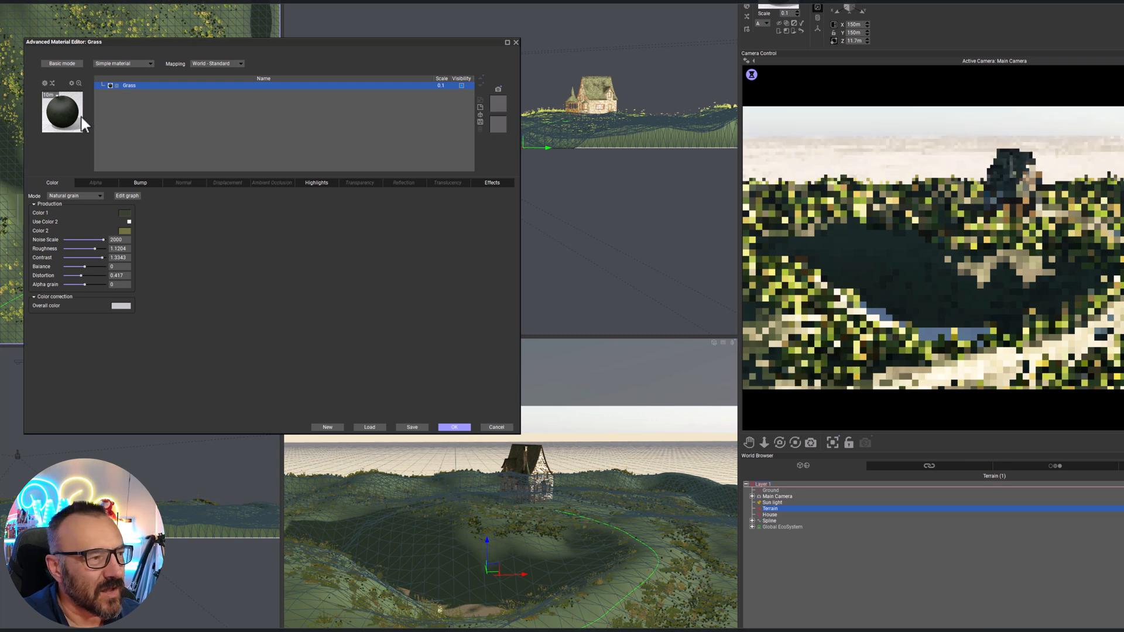
# Reduce the Grass highlights' global intensity and global size to 0%, and darken the overall color
pyautogui.click(324, 182)
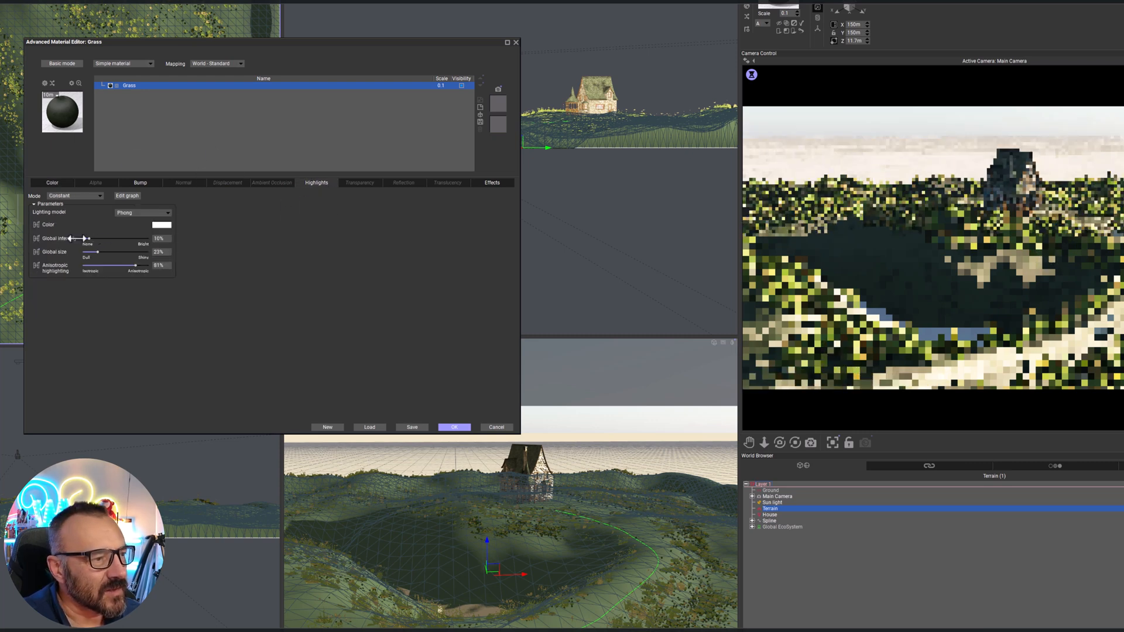
pyautogui.moveTo(93, 239); pyautogui.dragTo(82, 239)
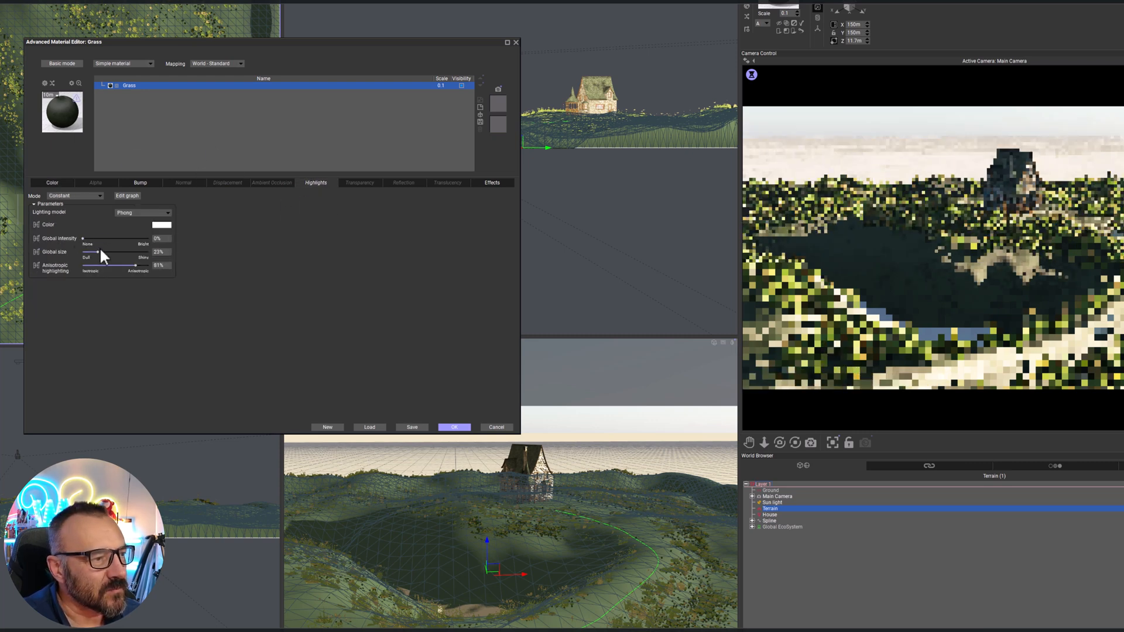
pyautogui.click(68, 182)
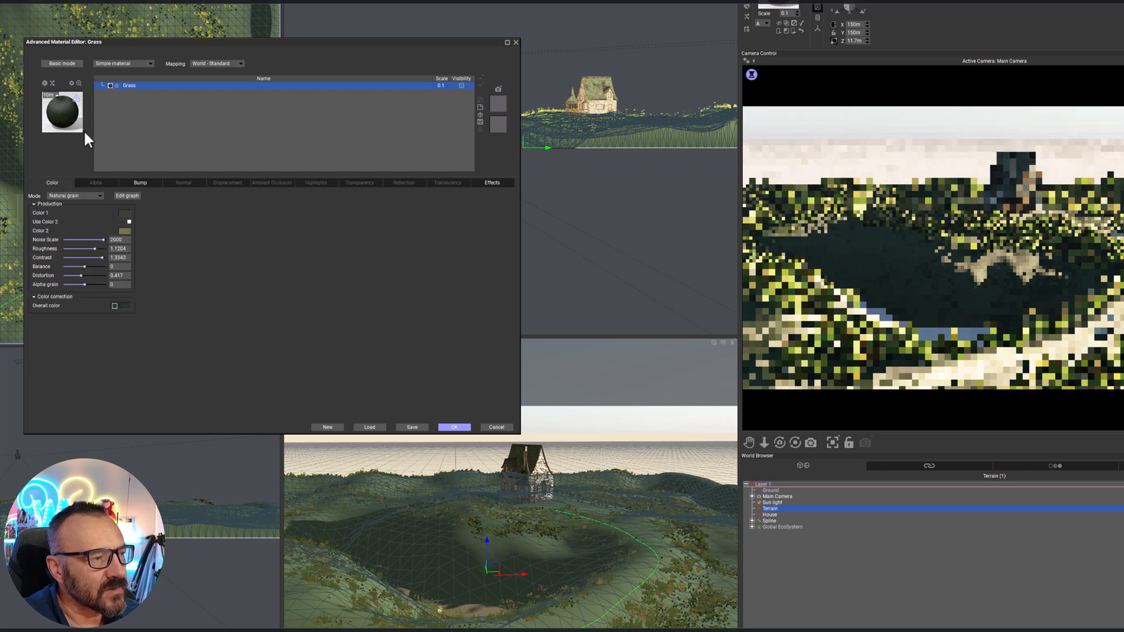
# Add a new layer above Grass and set its color mode to Natural grain
pyautogui.click(481, 105)
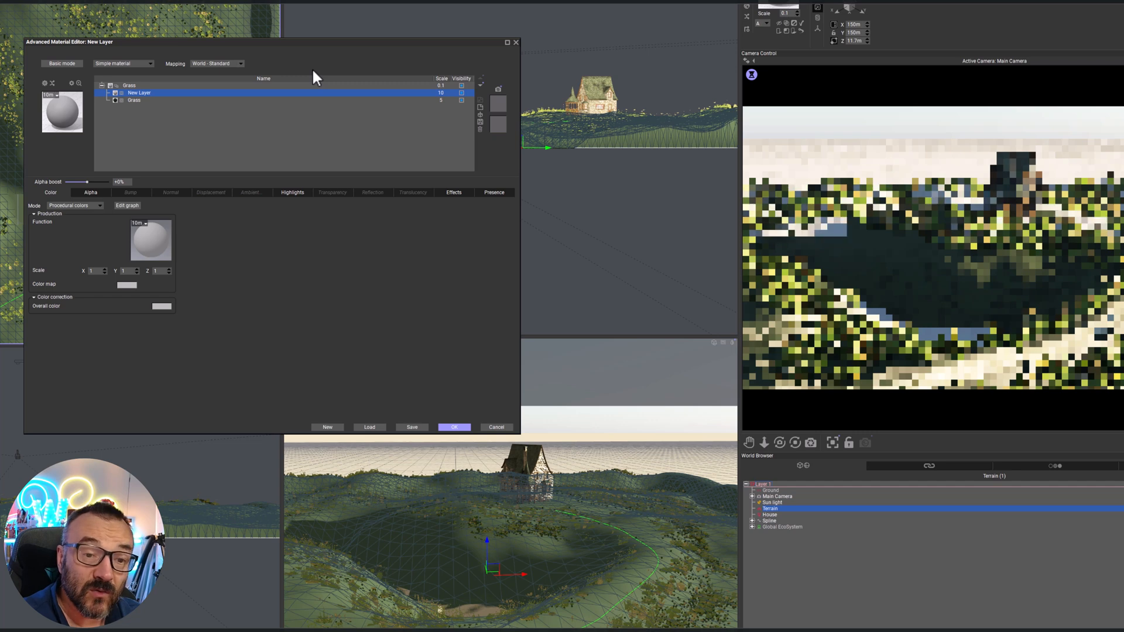
pyautogui.click(86, 206)
pyautogui.click(71, 231)
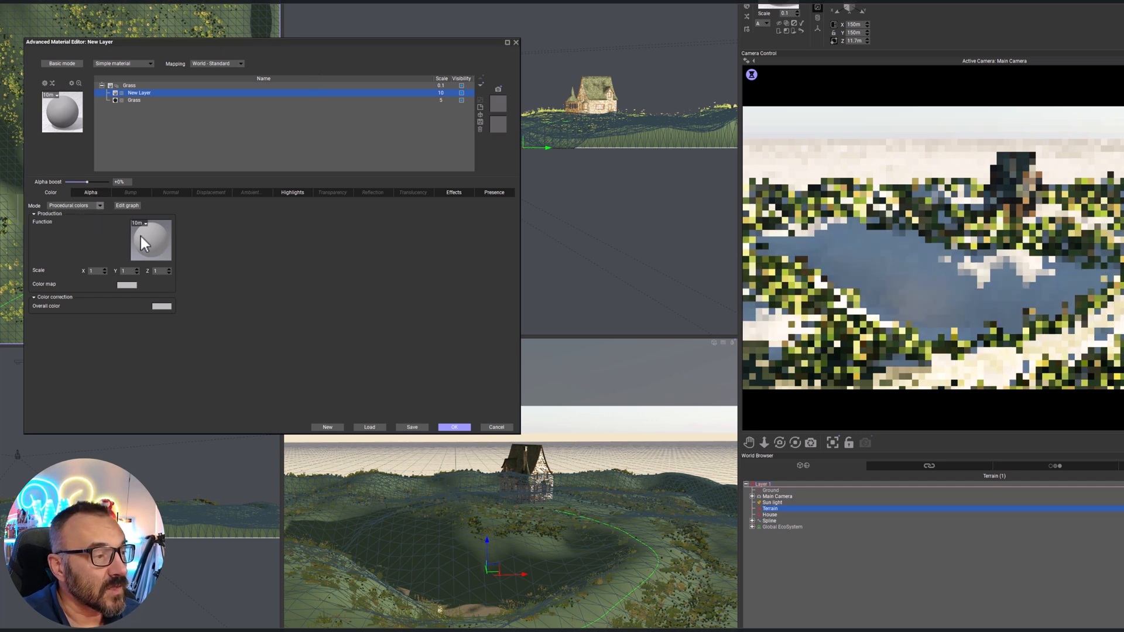
# Set the new layer's Color 1 to a khaki brown and its Color 2 to a light olive green
pyautogui.click(125, 223)
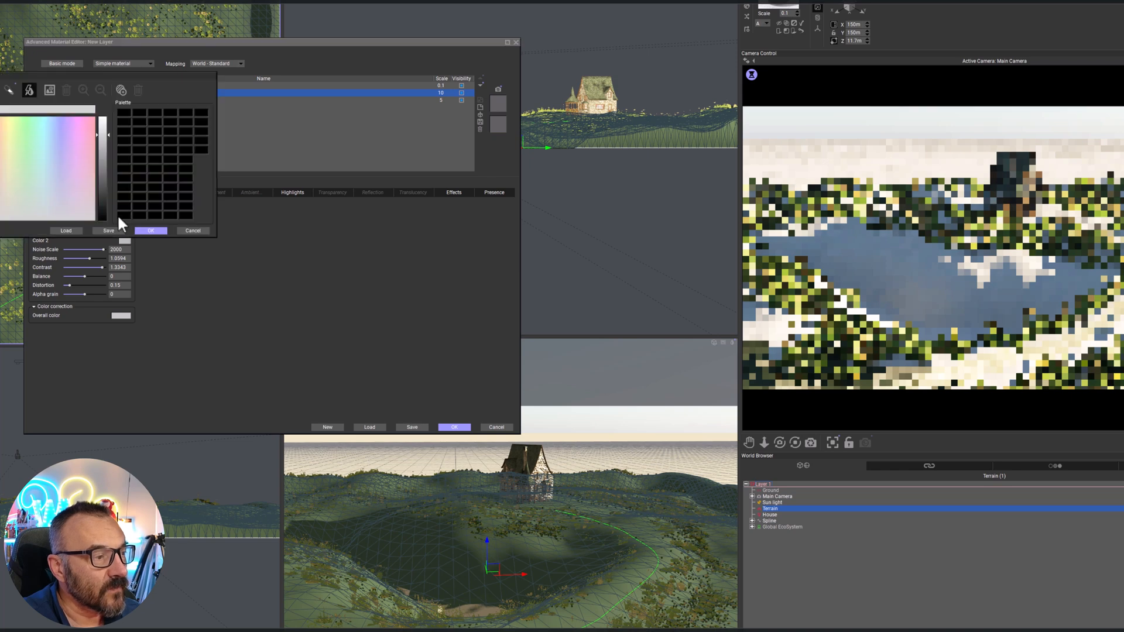
pyautogui.moveTo(6, 199); pyautogui.dragTo(5, 201)
pyautogui.moveTo(102, 165); pyautogui.dragTo(102, 174)
pyautogui.click(148, 231)
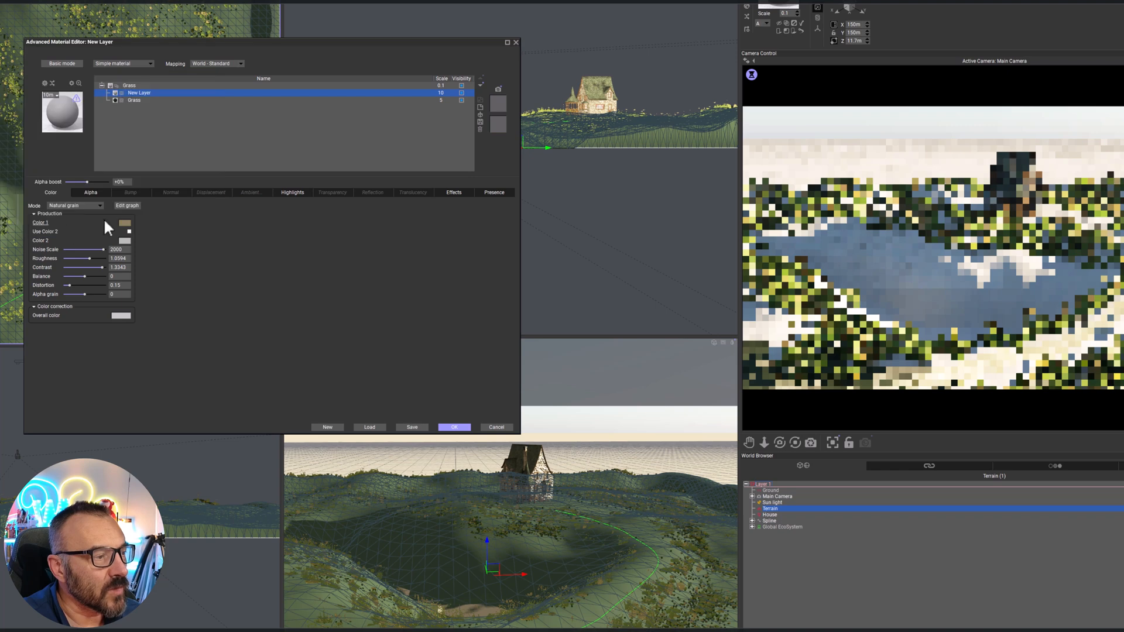
pyautogui.click(125, 241)
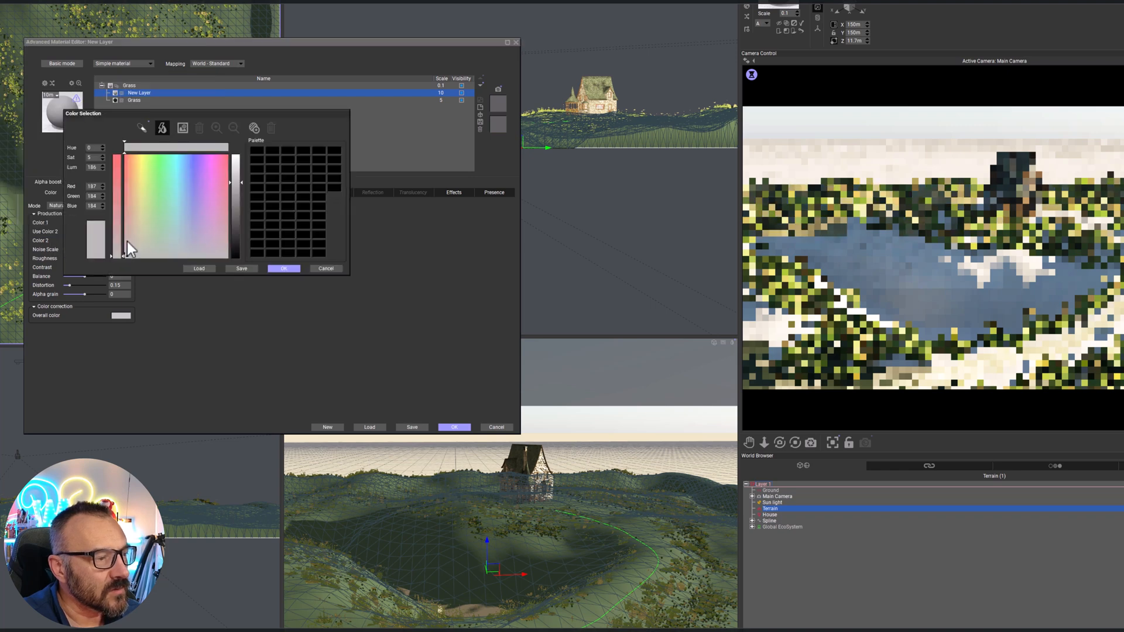
pyautogui.moveTo(139, 237); pyautogui.dragTo(145, 235)
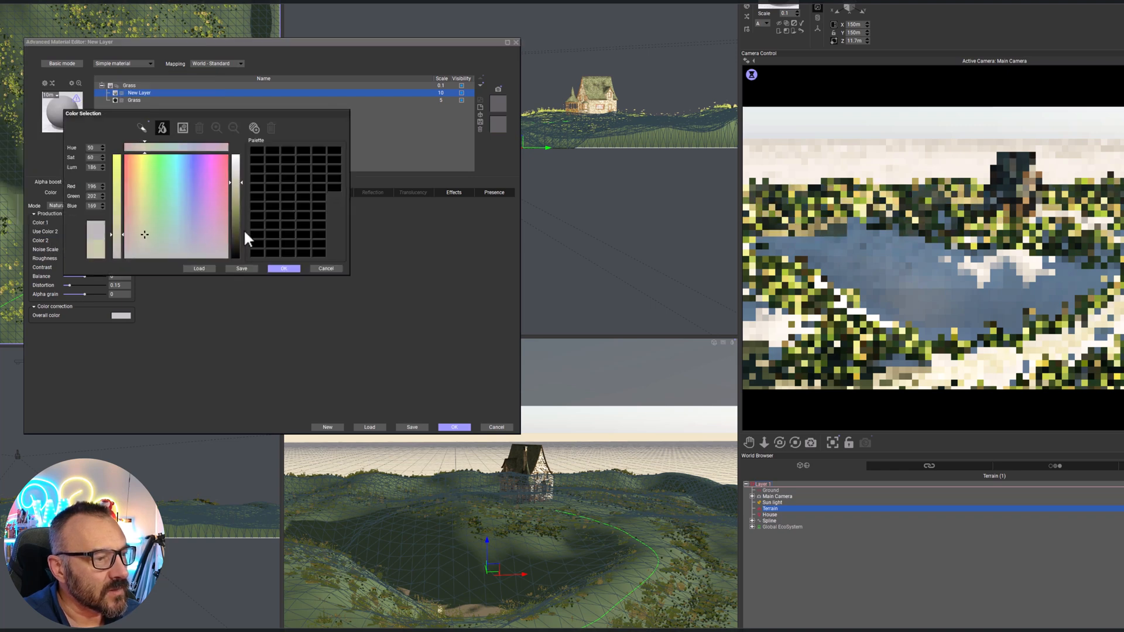
pyautogui.click(233, 202)
pyautogui.click(284, 268)
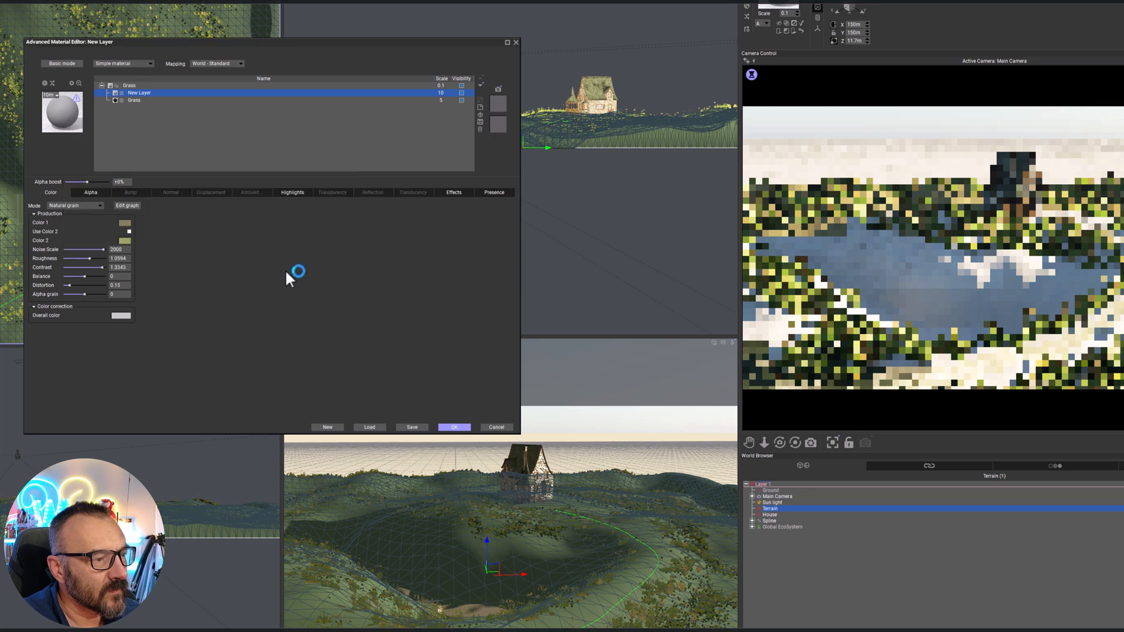
# Enable Color 2 on the new layer and set its grain to roughness 1.1314 and distortion 0.541
pyautogui.click(129, 231)
pyautogui.moveTo(89, 258); pyautogui.dragTo(84, 286)
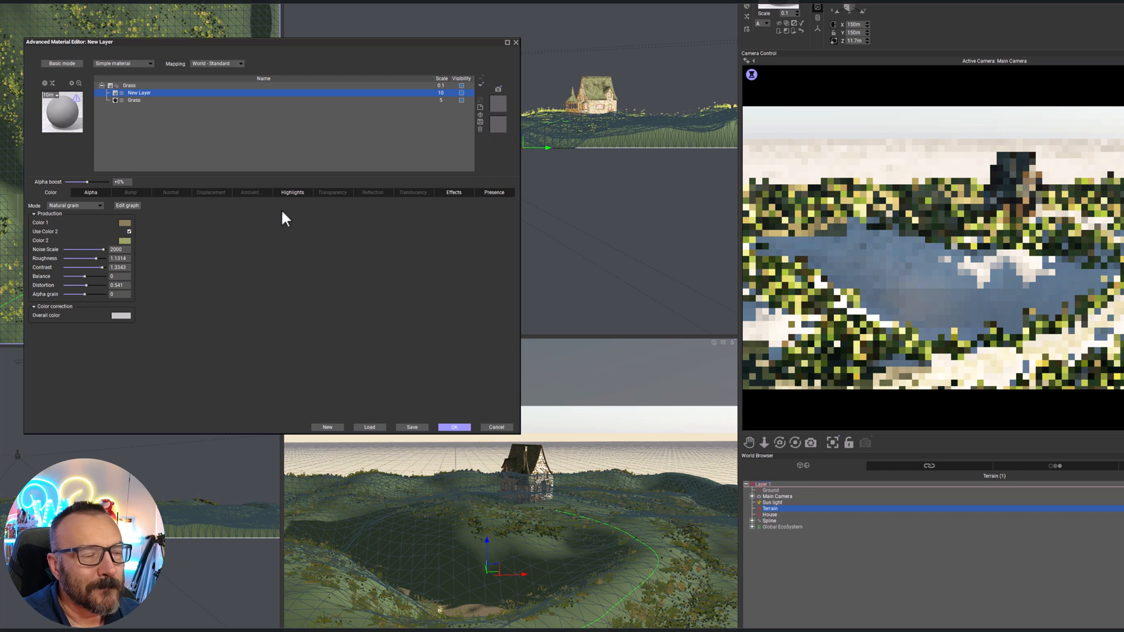
# Drive the new layer's alpha with a mottled noise function from the Basic functions and refresh the camera preview
pyautogui.click(85, 192)
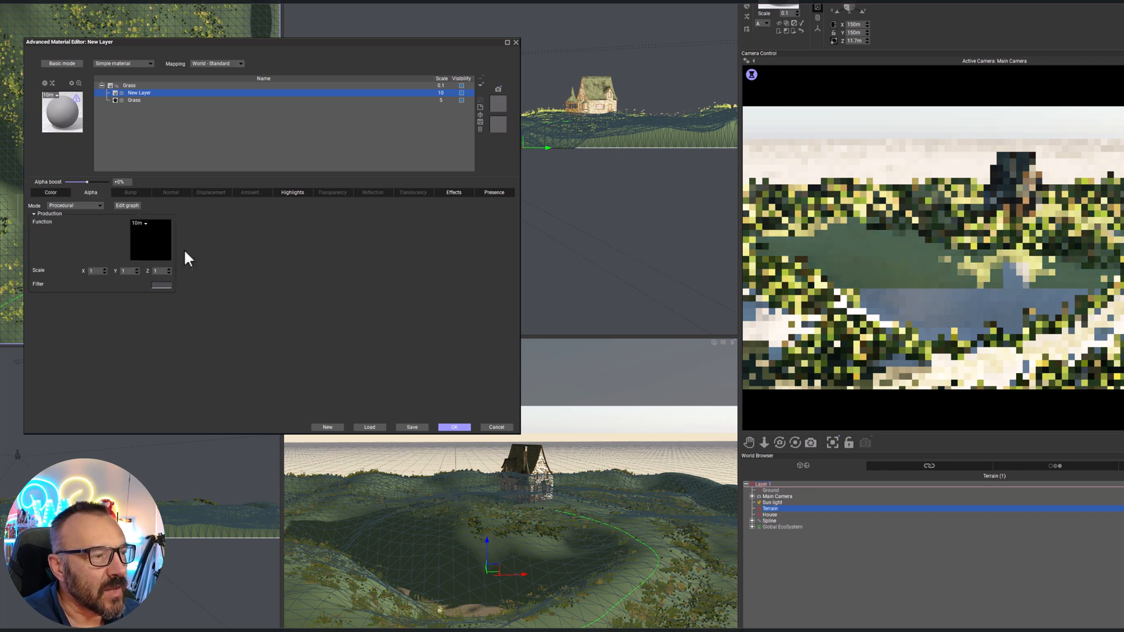
pyautogui.click(153, 237)
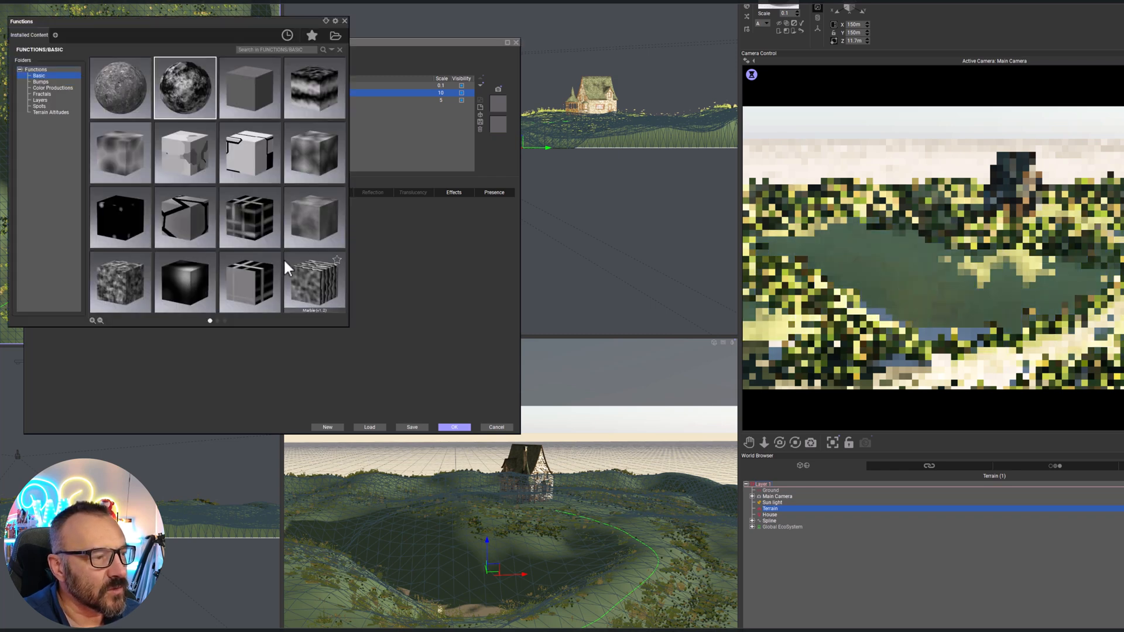
pyautogui.doubleClick(162, 90)
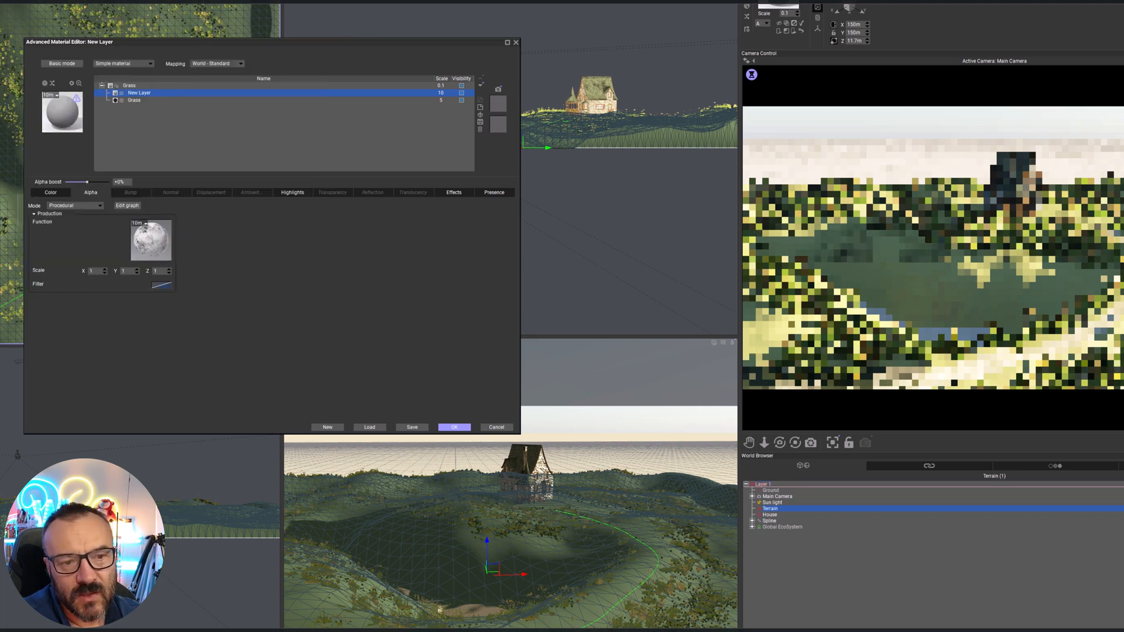
pyautogui.rightClick(1024, 278)
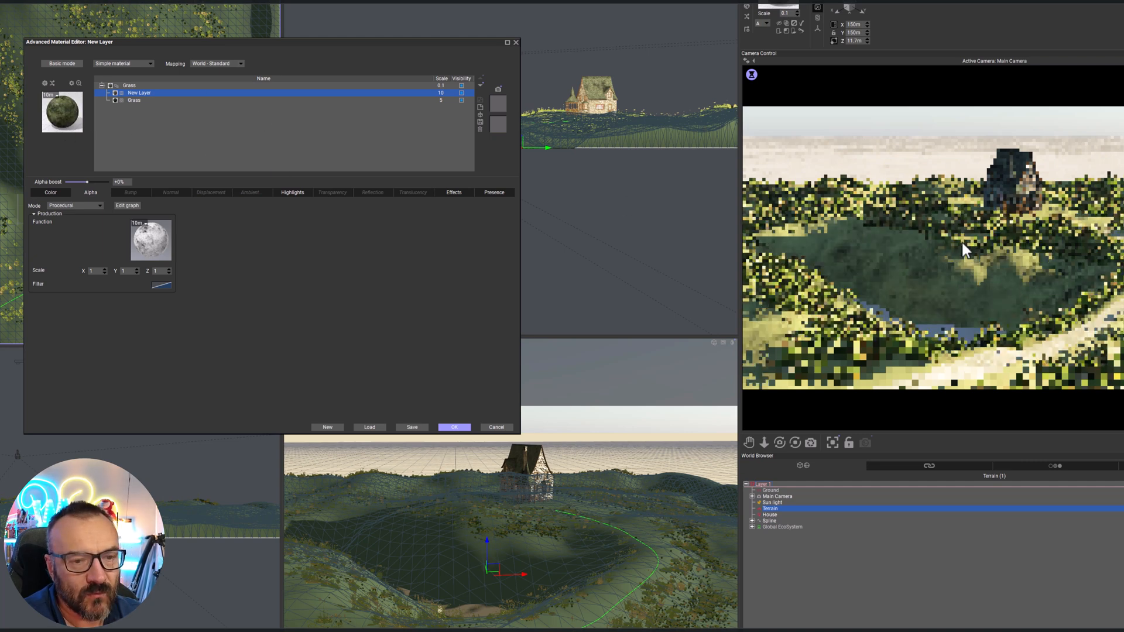
# Set the scale of the Grass material and of both its layers to 1
pyautogui.click(442, 94)
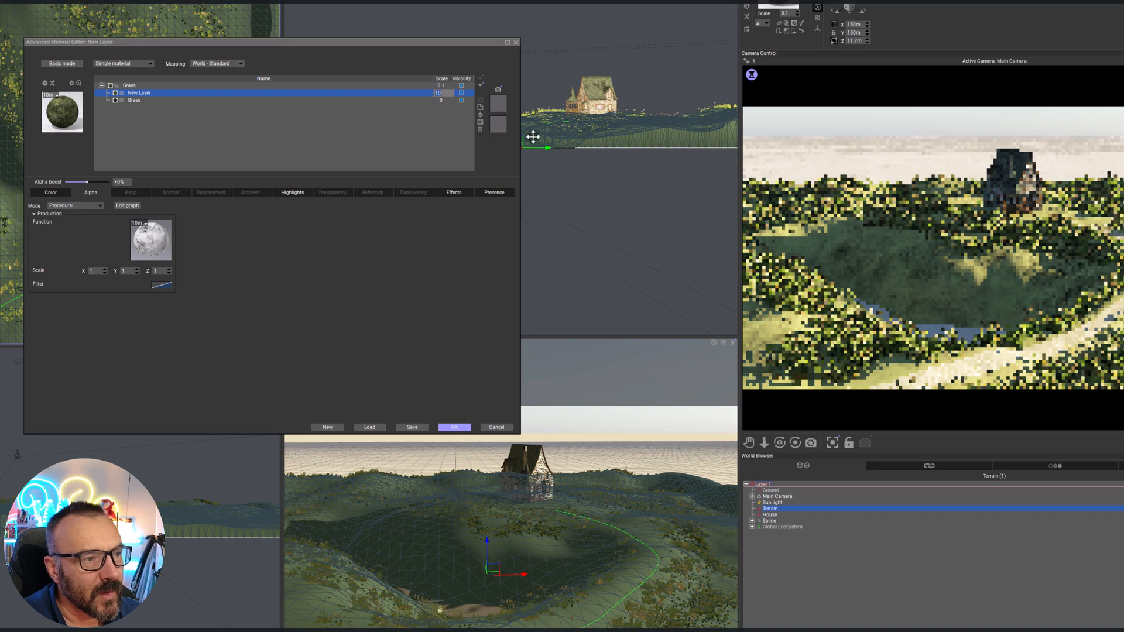
pyautogui.click(444, 87)
pyautogui.write('1')
pyautogui.click(448, 101)
pyautogui.write('1')
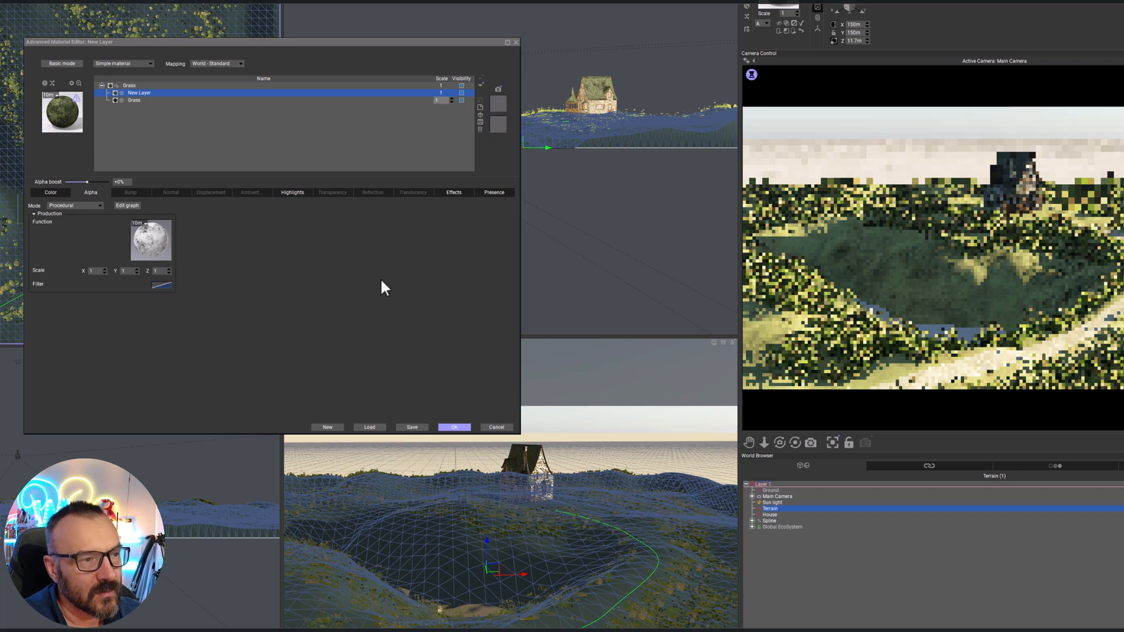
pyautogui.click(382, 277)
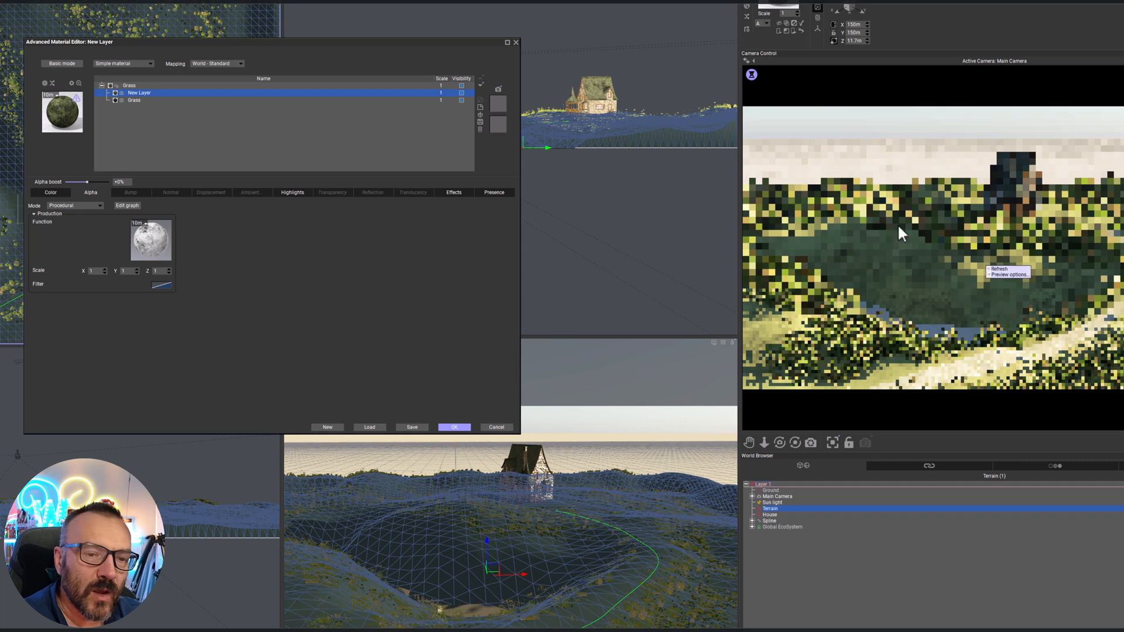
# Lower the new layer's alpha boost to -26% and set its Color 2 to a dark olive green, about RGB 66, 80, 42
pyautogui.moveTo(87, 183); pyautogui.dragTo(81, 182)
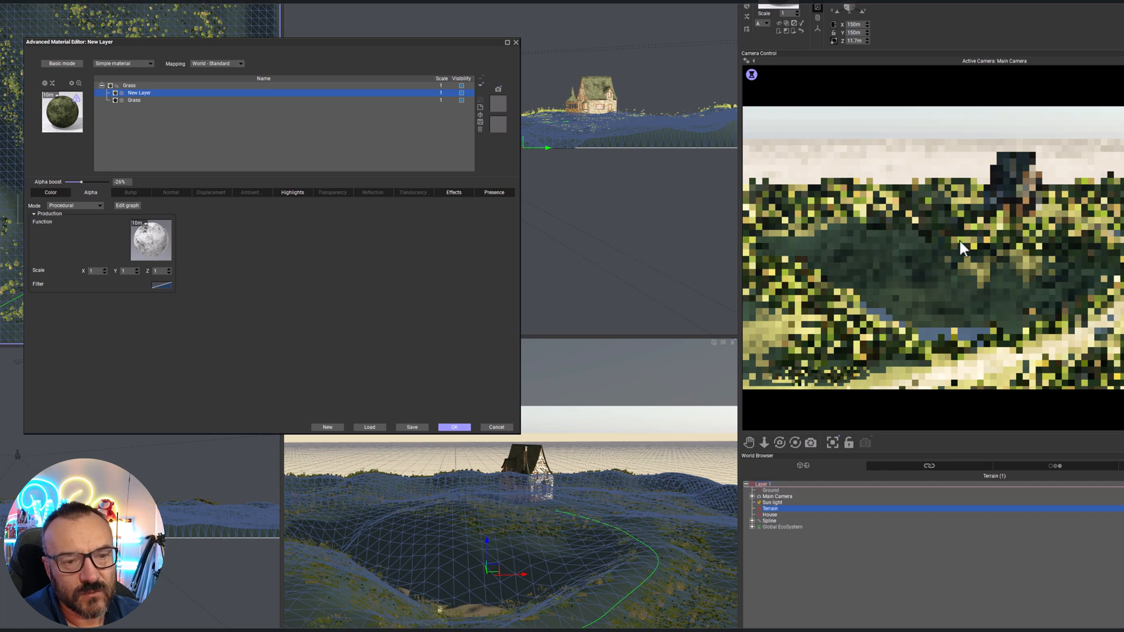
pyautogui.click(51, 205)
pyautogui.click(50, 191)
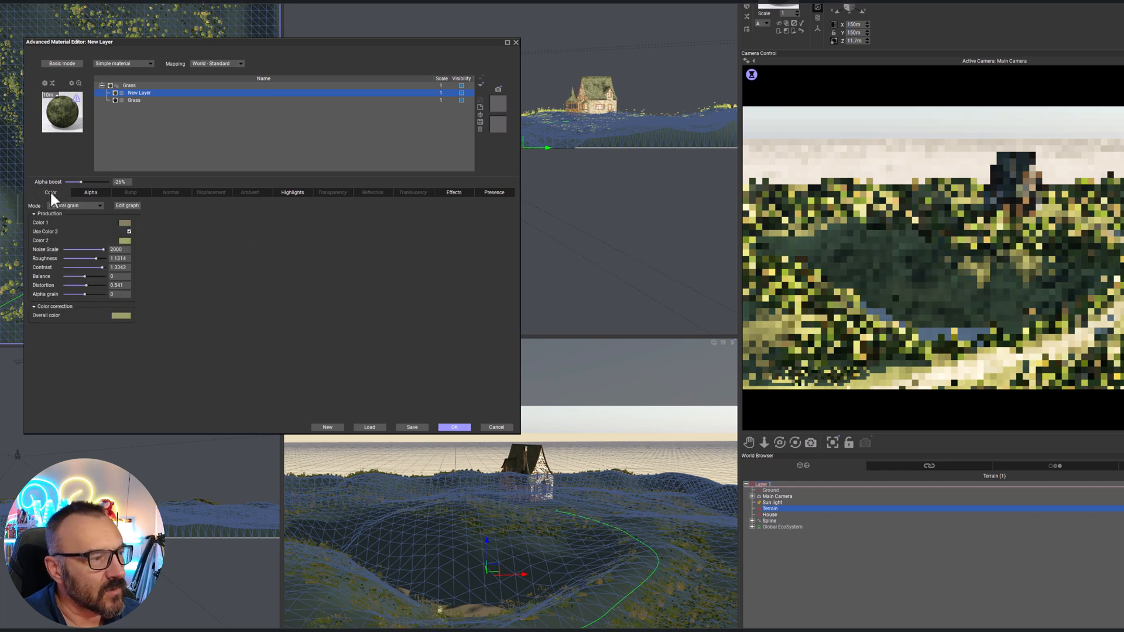
pyautogui.click(124, 241)
pyautogui.moveTo(236, 222); pyautogui.dragTo(235, 239)
pyautogui.moveTo(148, 233); pyautogui.dragTo(149, 226)
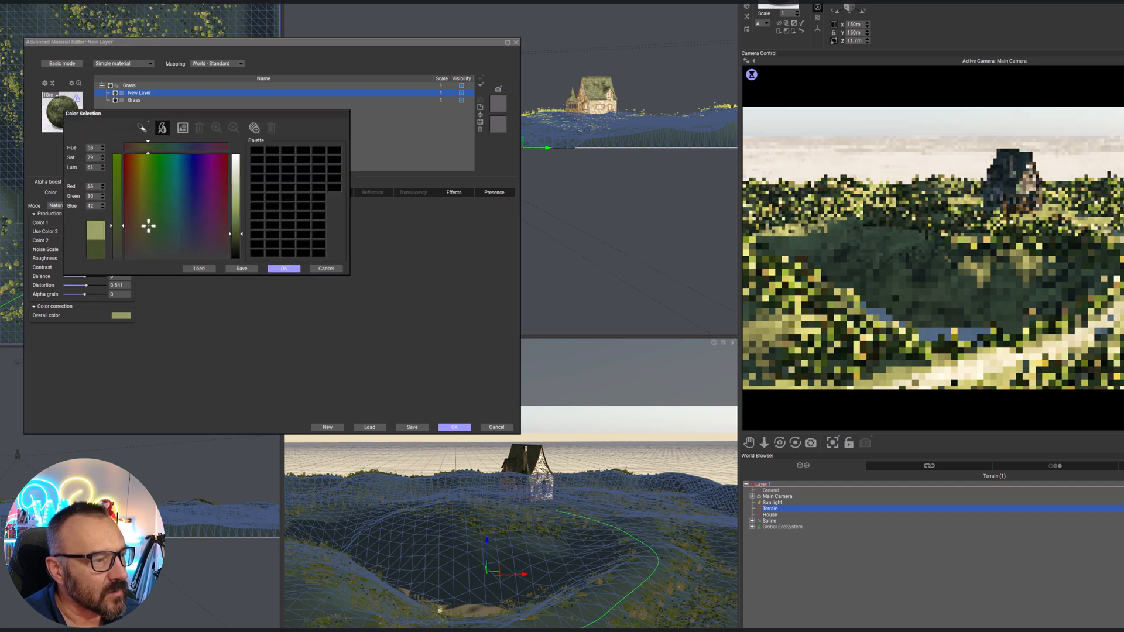
pyautogui.click(281, 269)
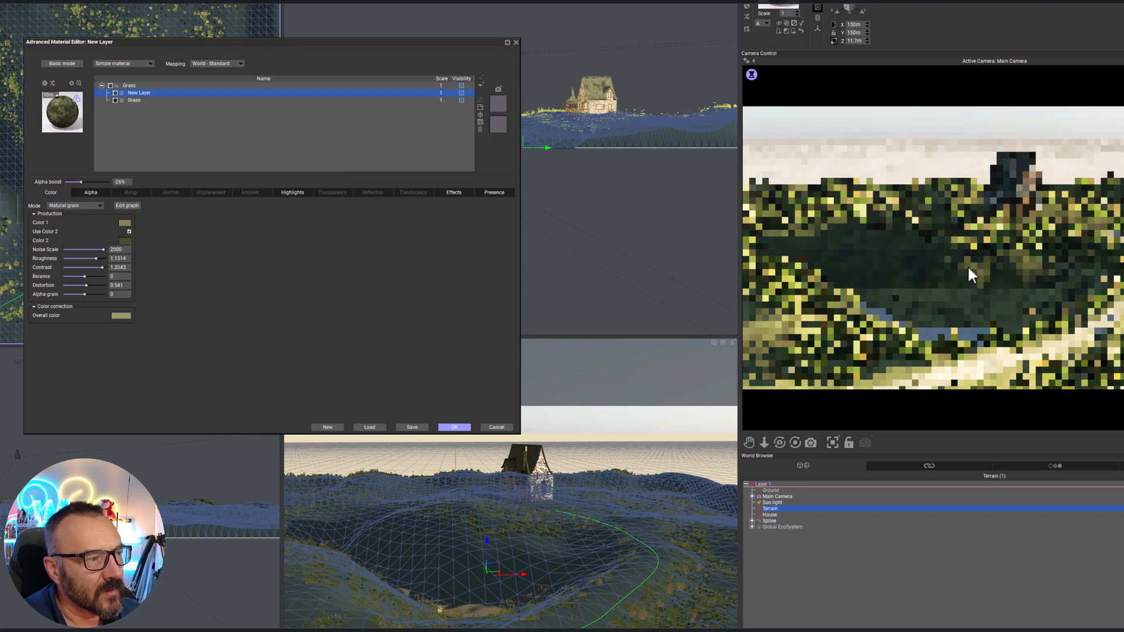
pyautogui.rightClick(1079, 291)
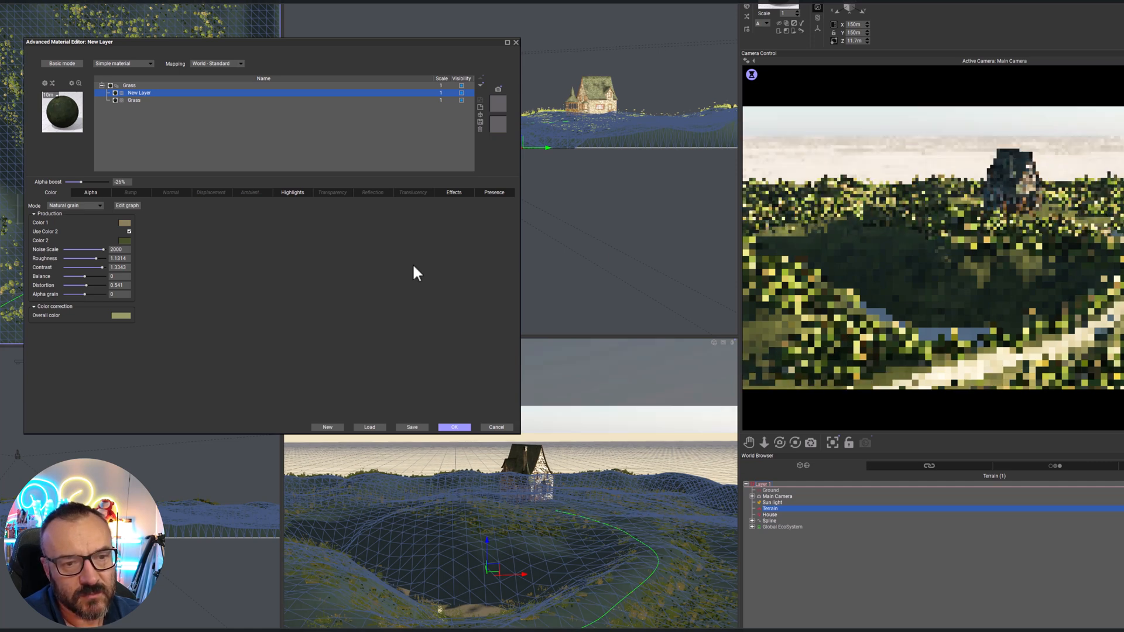
# Give the new layer a procedural bump driven by a rough preset function and set its depth to 0.2
pyautogui.click(128, 193)
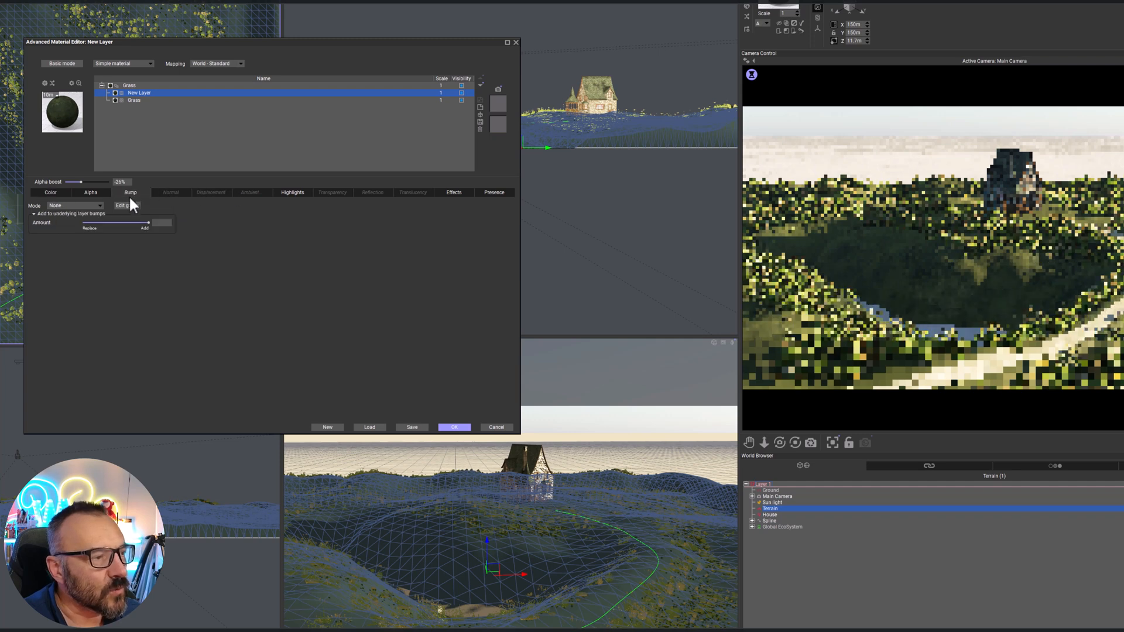
pyautogui.click(91, 206)
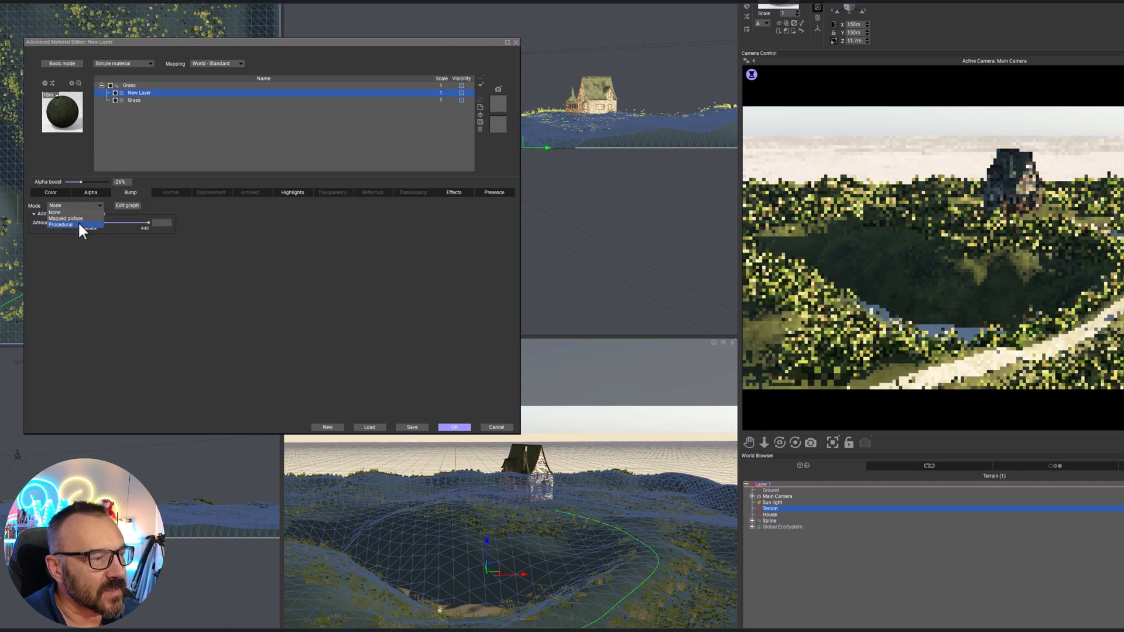
pyautogui.click(79, 224)
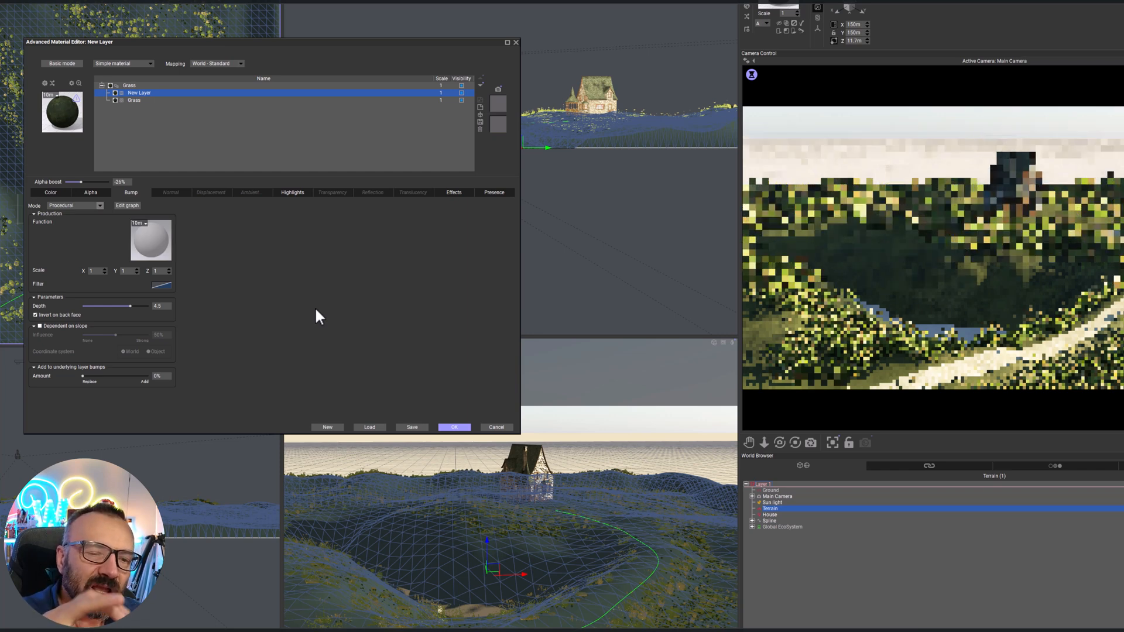
pyautogui.click(150, 242)
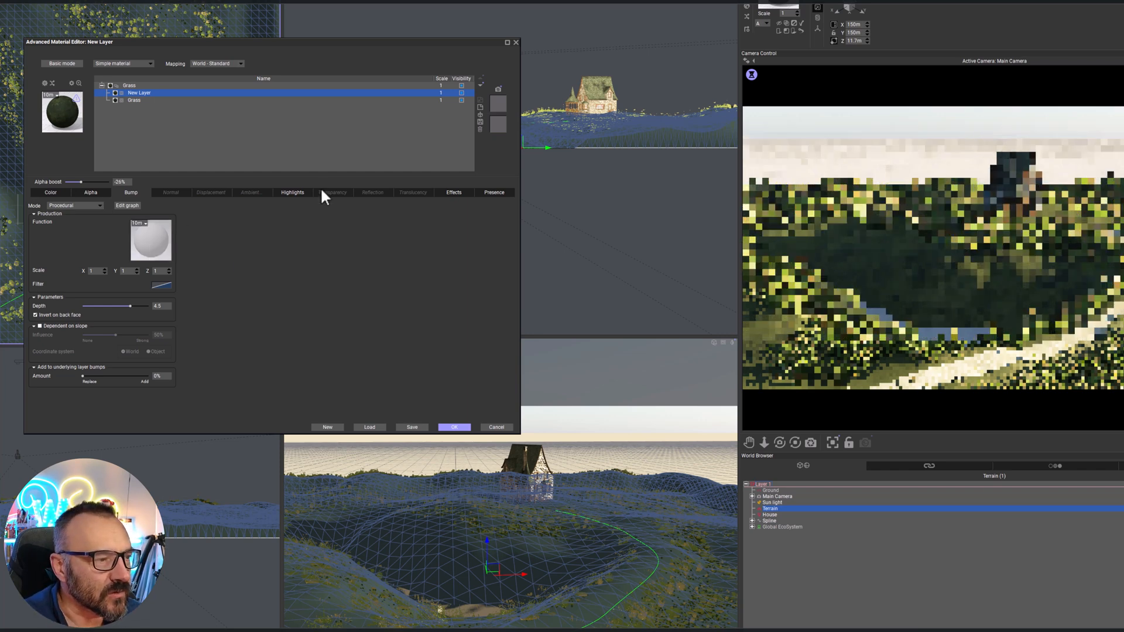
pyautogui.doubleClick(127, 75)
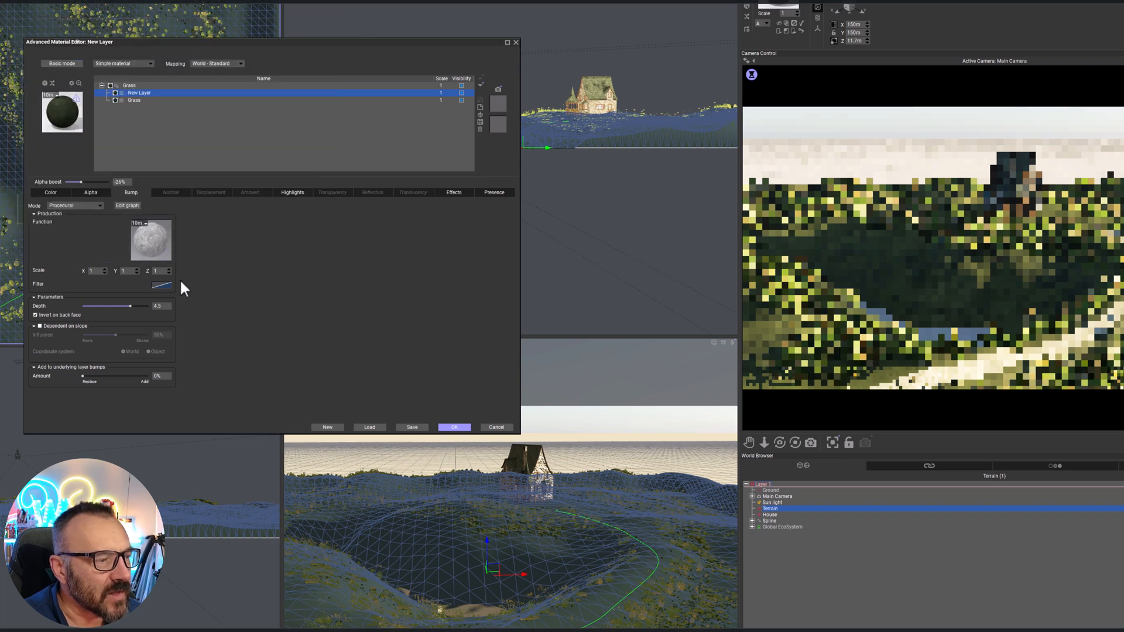
pyautogui.click(159, 306)
pyautogui.write('0.2')
pyautogui.press('Return')
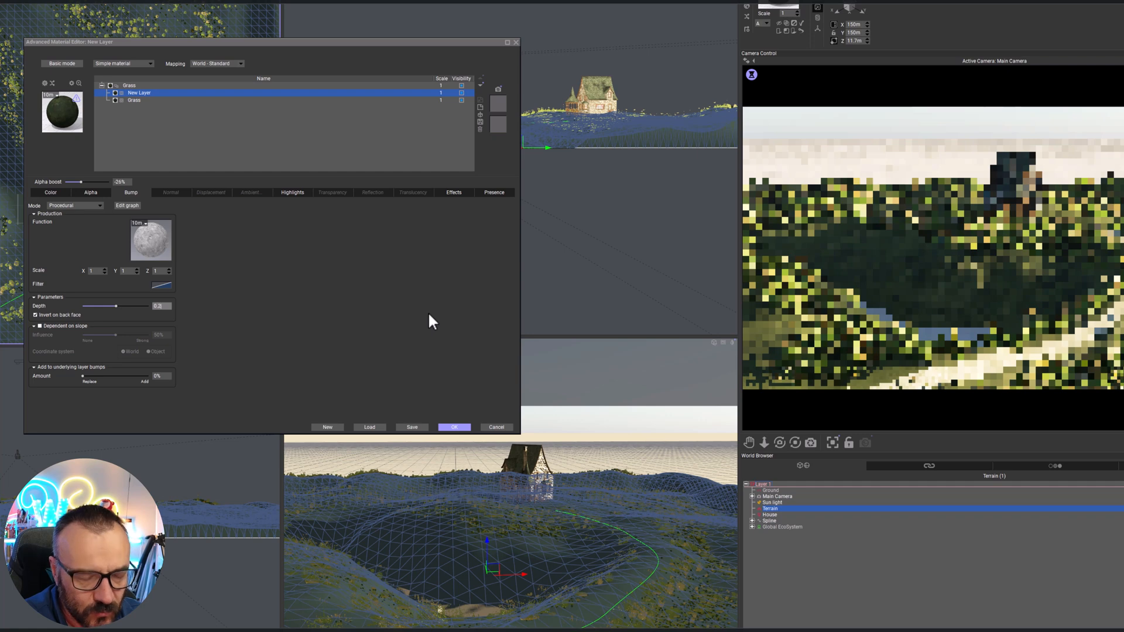
# Set the bump function's scale to 0.1 on X, Y and Z, and accept the Grass material changes
pyautogui.click(99, 270)
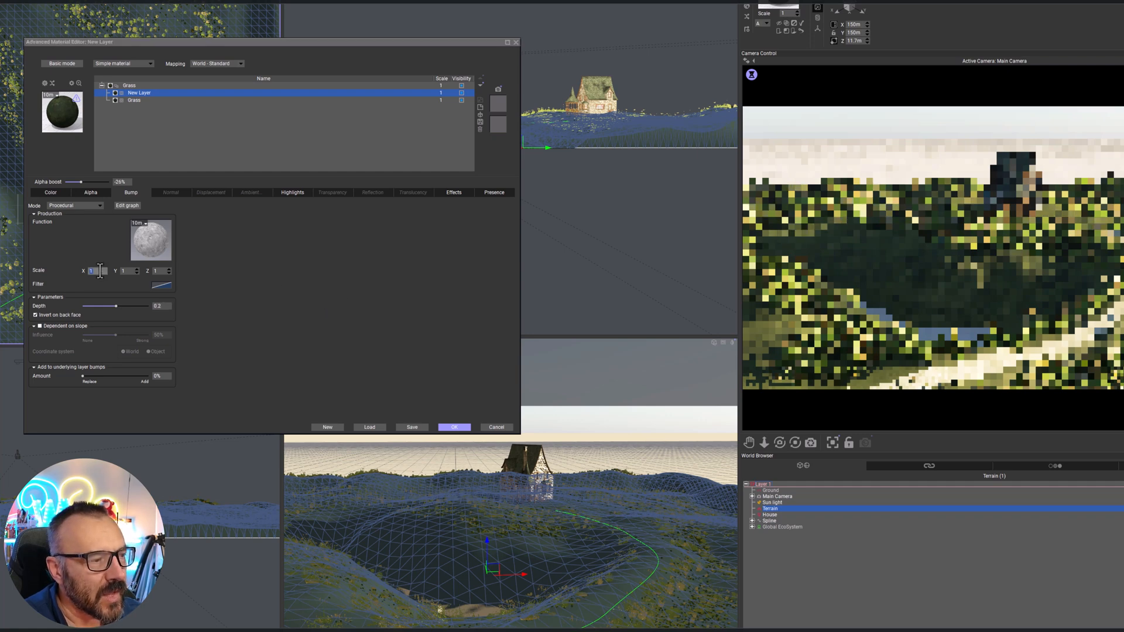
pyautogui.write('0.')
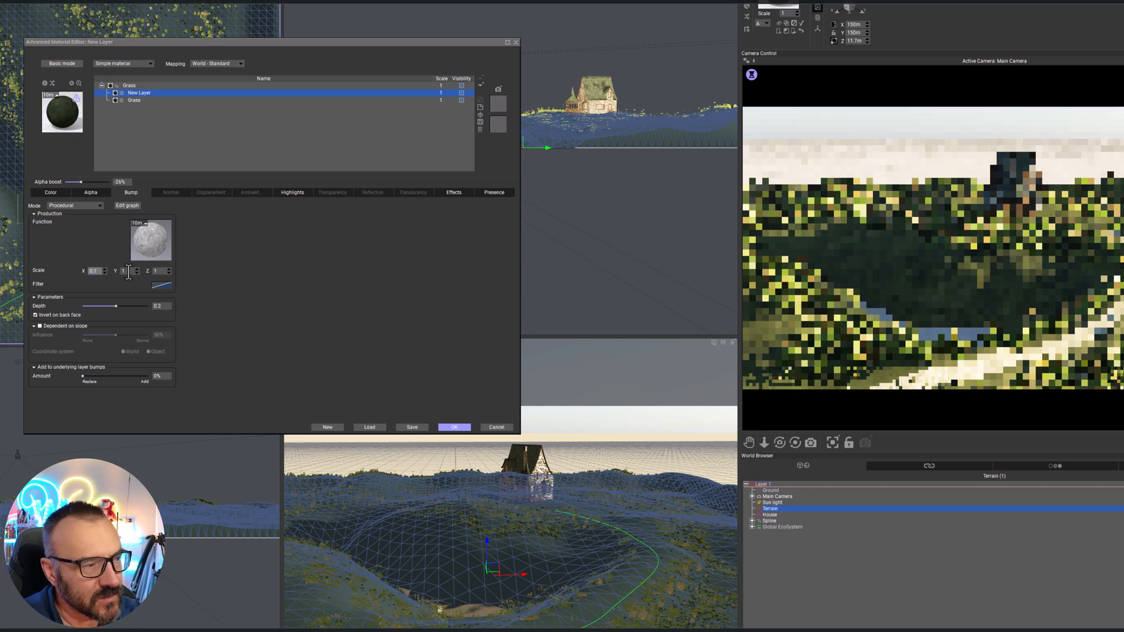
pyautogui.write('0')
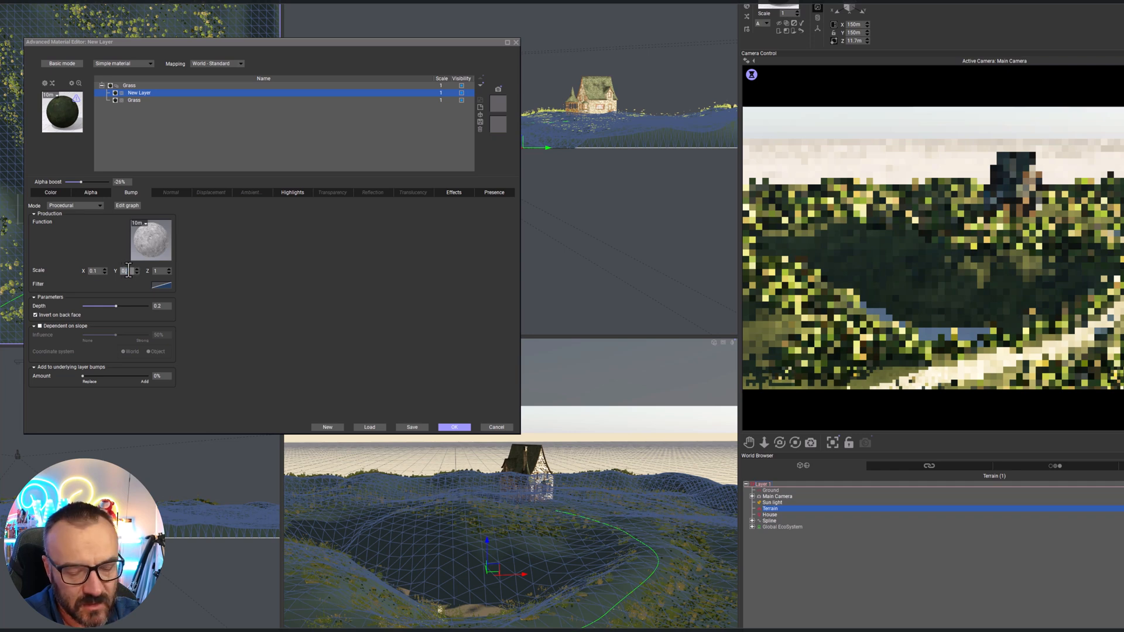
pyautogui.doubleClick(159, 271)
pyautogui.write('0.1')
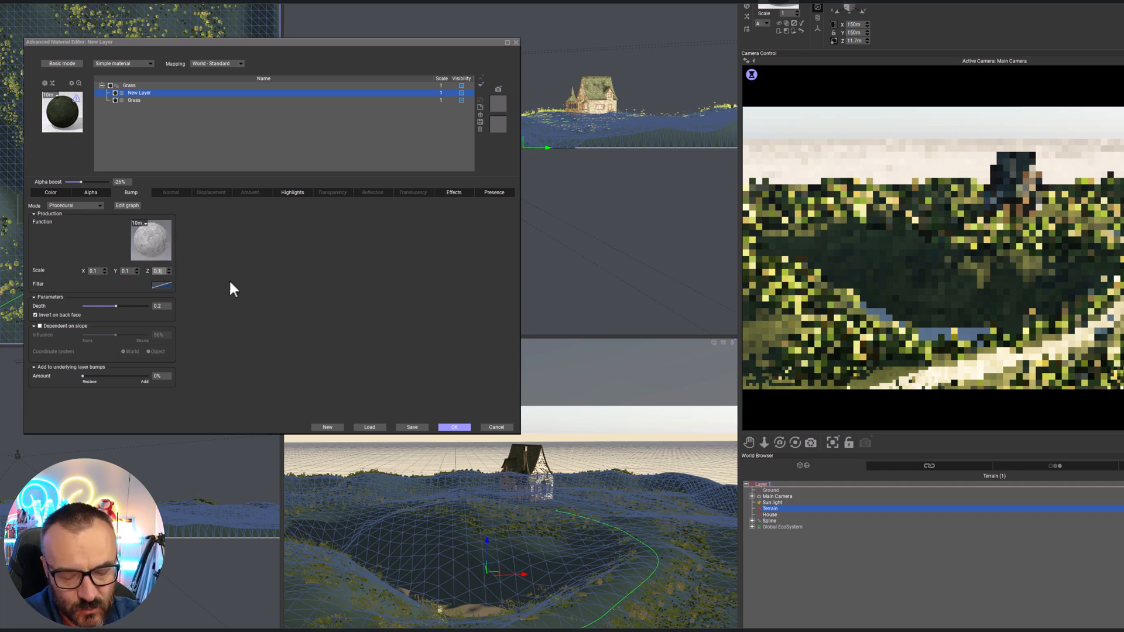
pyautogui.click(261, 295)
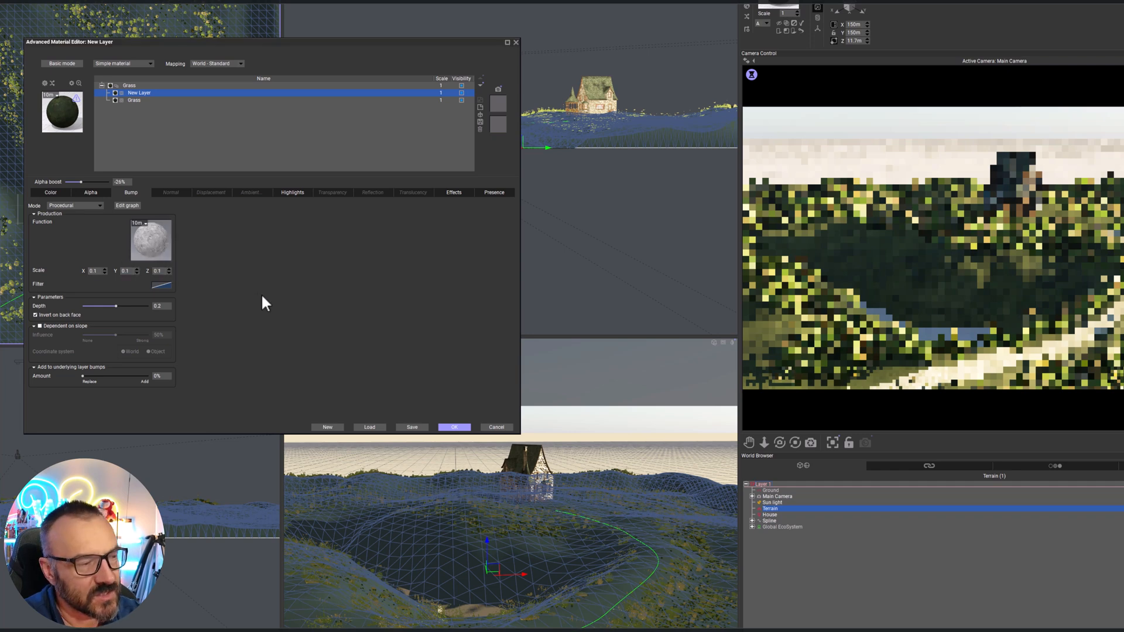
pyautogui.click(447, 427)
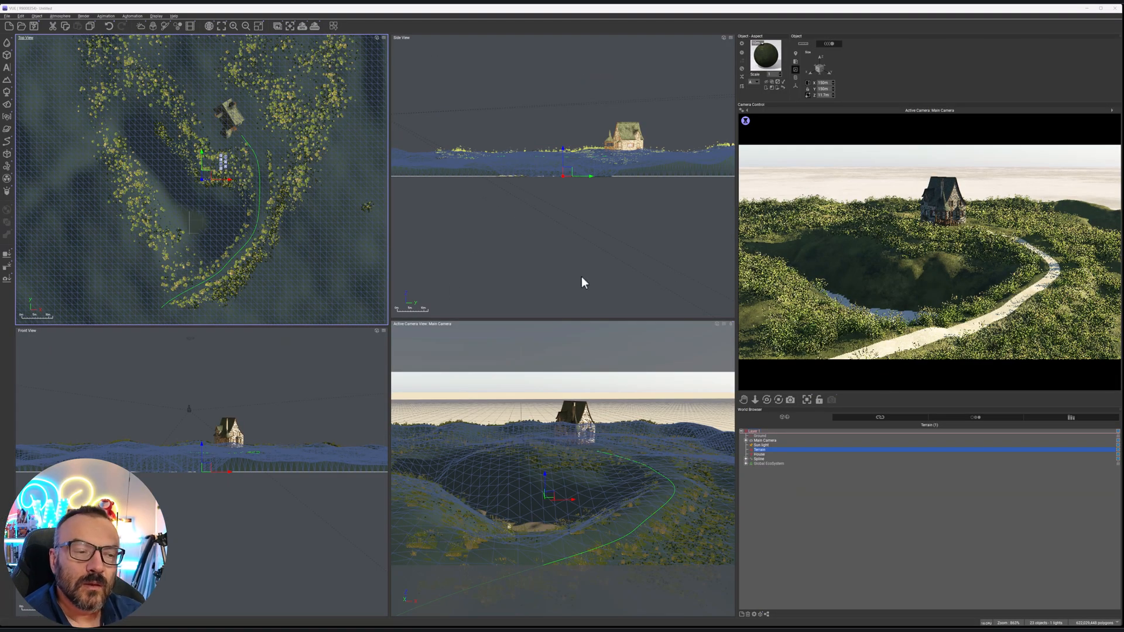
pyautogui.scroll(-3, 279, 166)
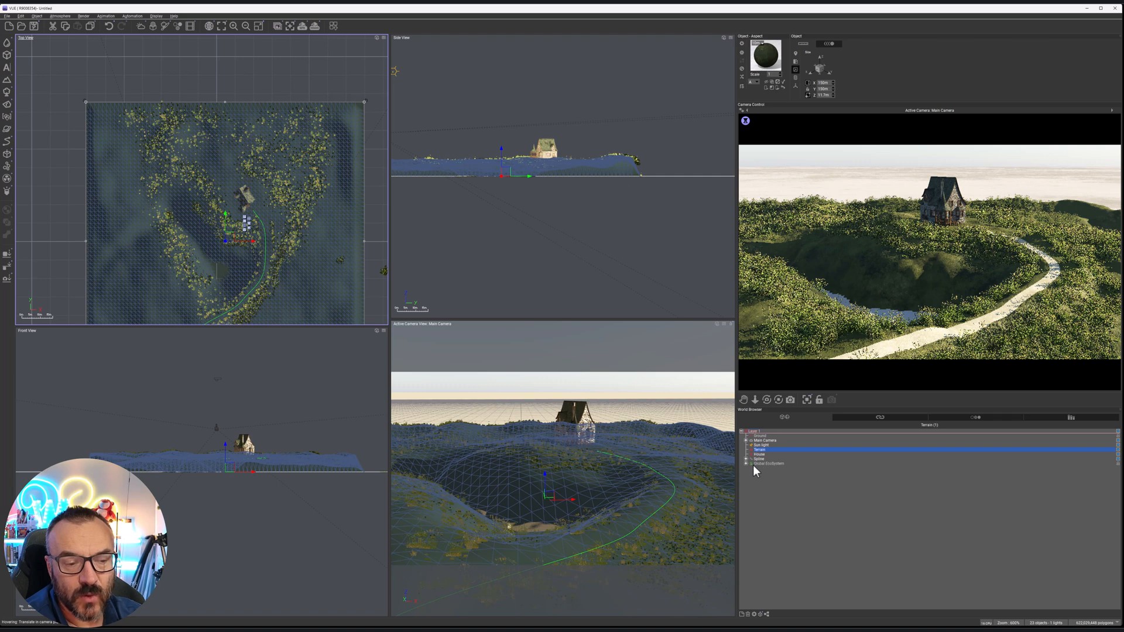
pyautogui.click(782, 463)
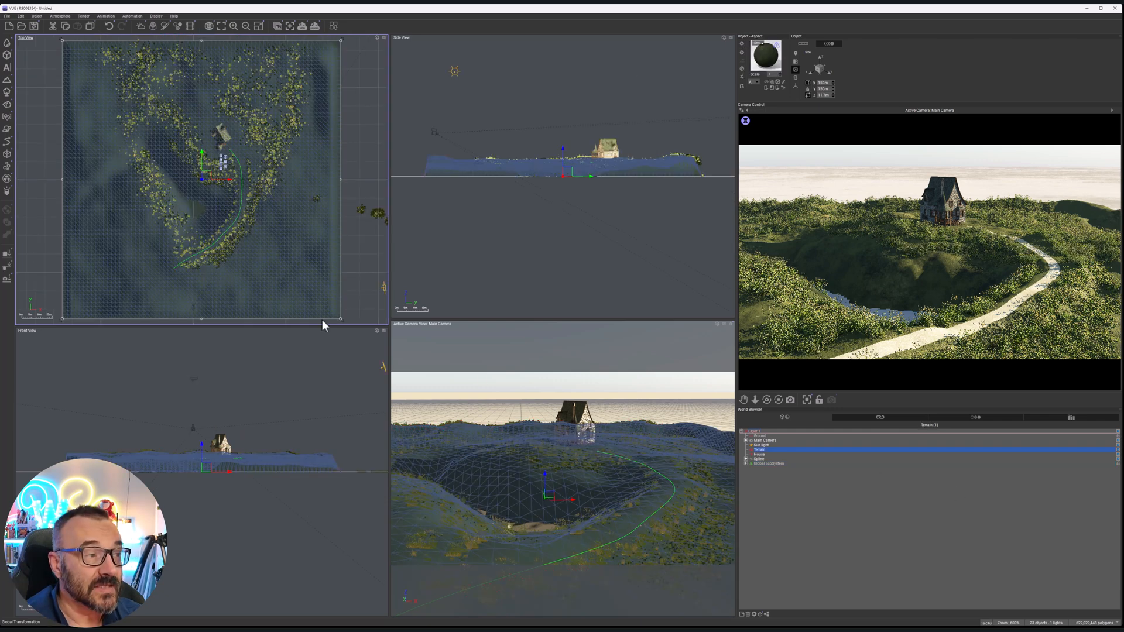
pyautogui.moveTo(283, 231); pyautogui.dragTo(337, 282, button='middle')
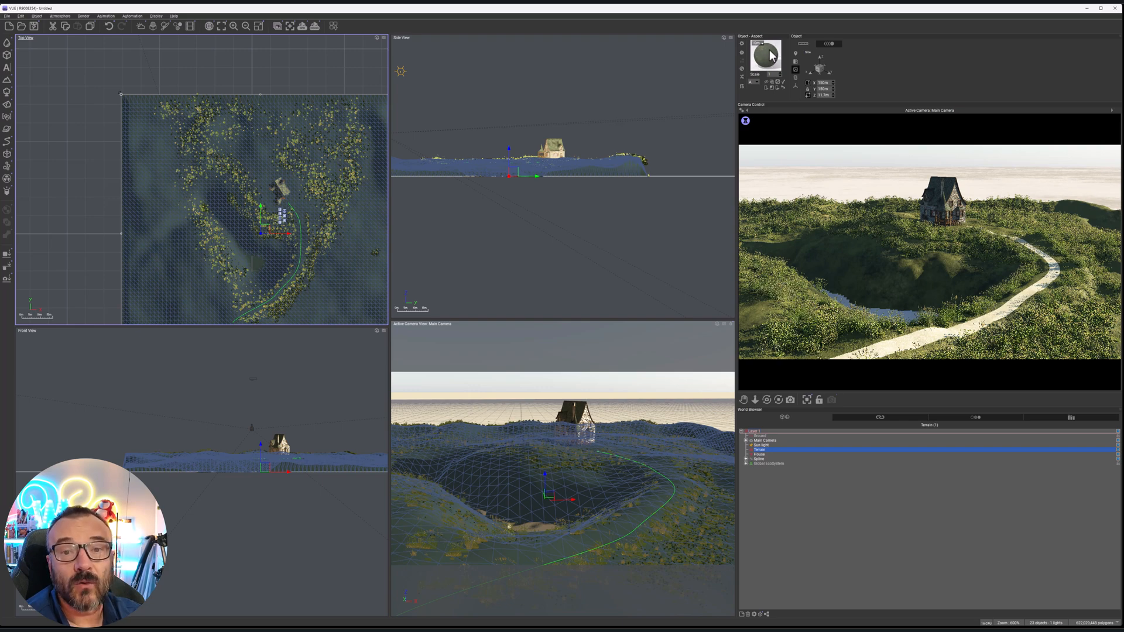
# Reopen the terrain's Grass material and add another layer above the existing ones, named trees eco
pyautogui.doubleClick(767, 55)
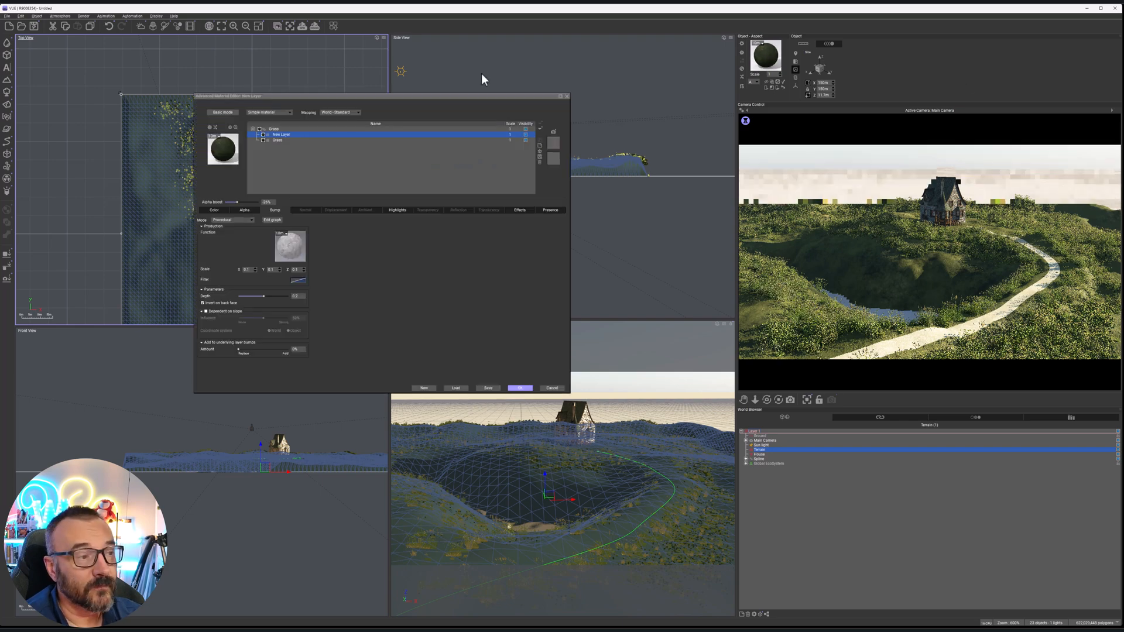
pyautogui.moveTo(434, 96); pyautogui.dragTo(622, 116)
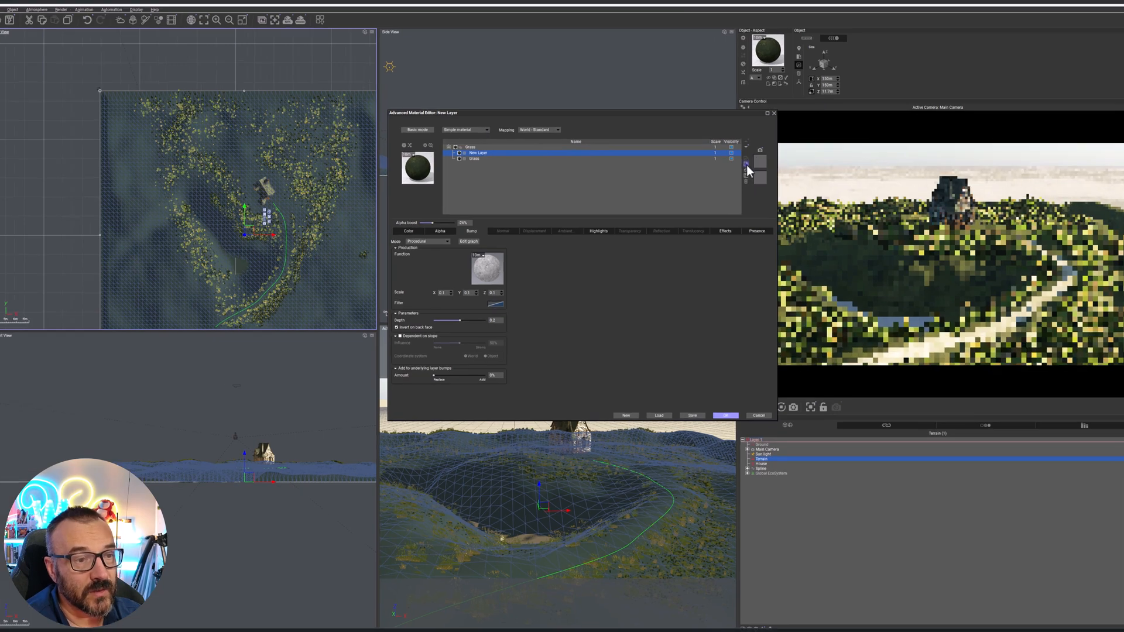
pyautogui.click(758, 163)
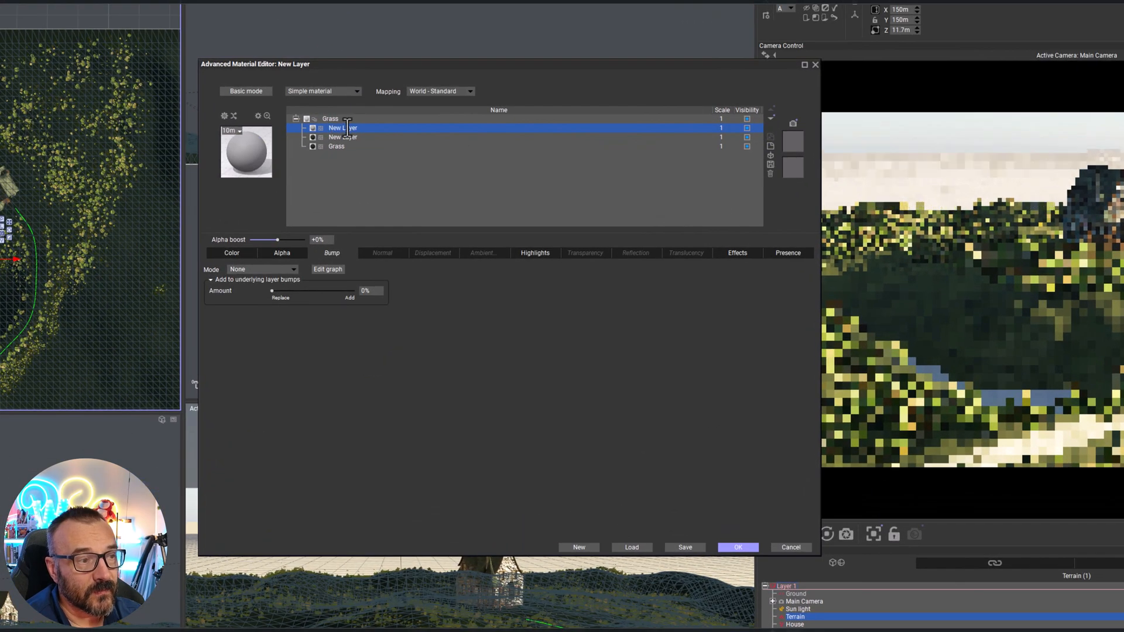
pyautogui.doubleClick(347, 127)
pyautogui.write('trees')
pyautogui.press('Return')
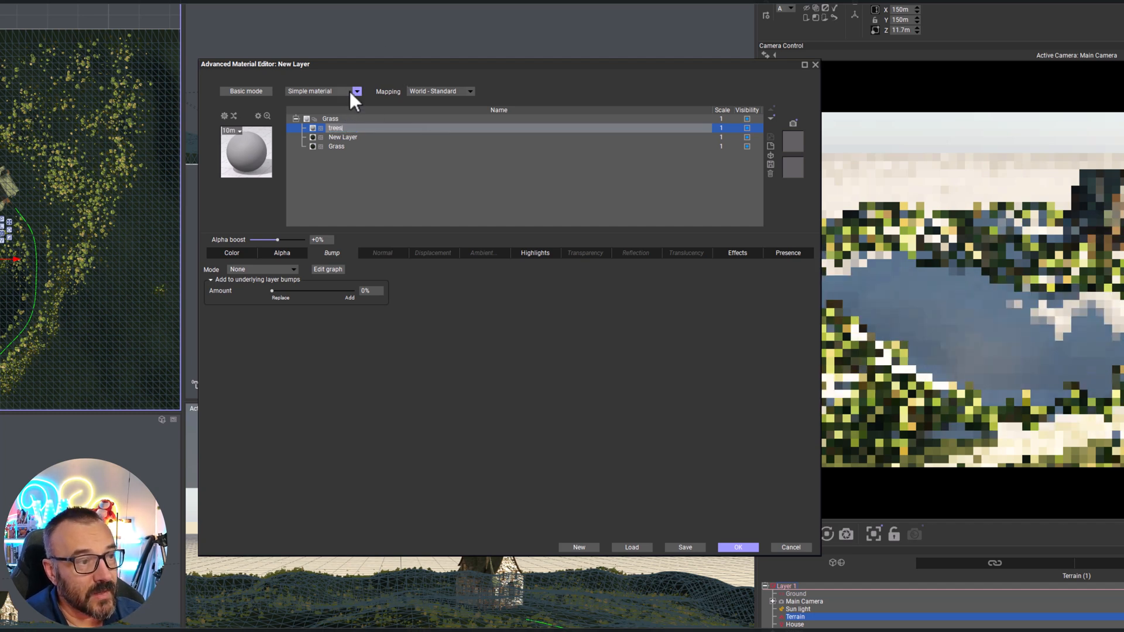
# Change the trees eco layer to an EcoSystem/Particles material and start adding population items from the Broadleaf Trees plants
pyautogui.click(351, 91)
pyautogui.click(319, 148)
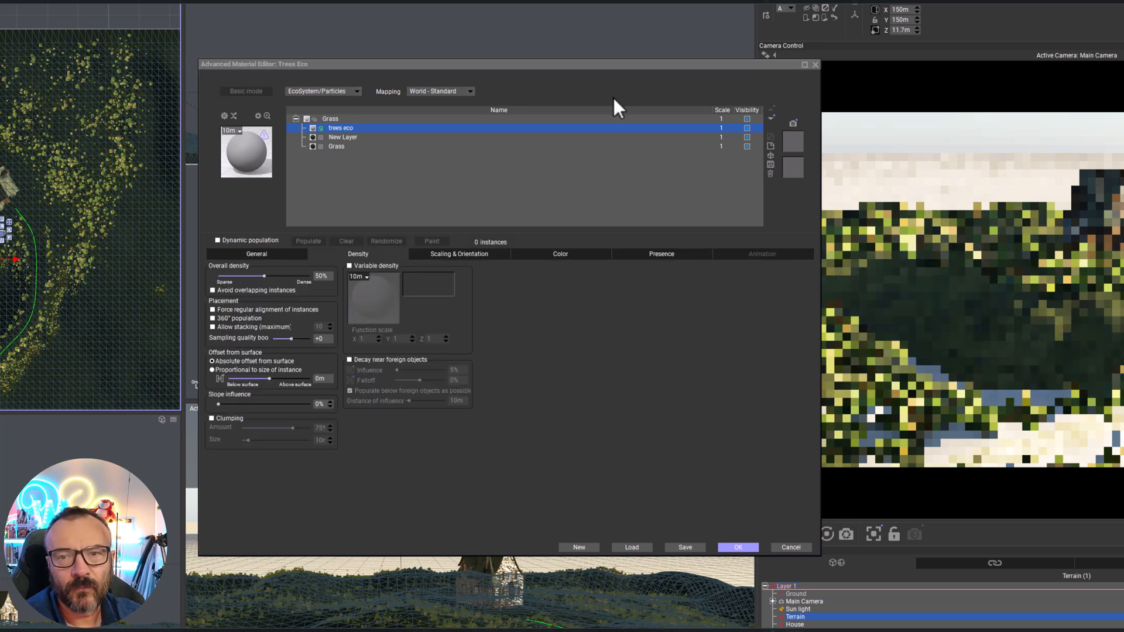
pyautogui.click(255, 253)
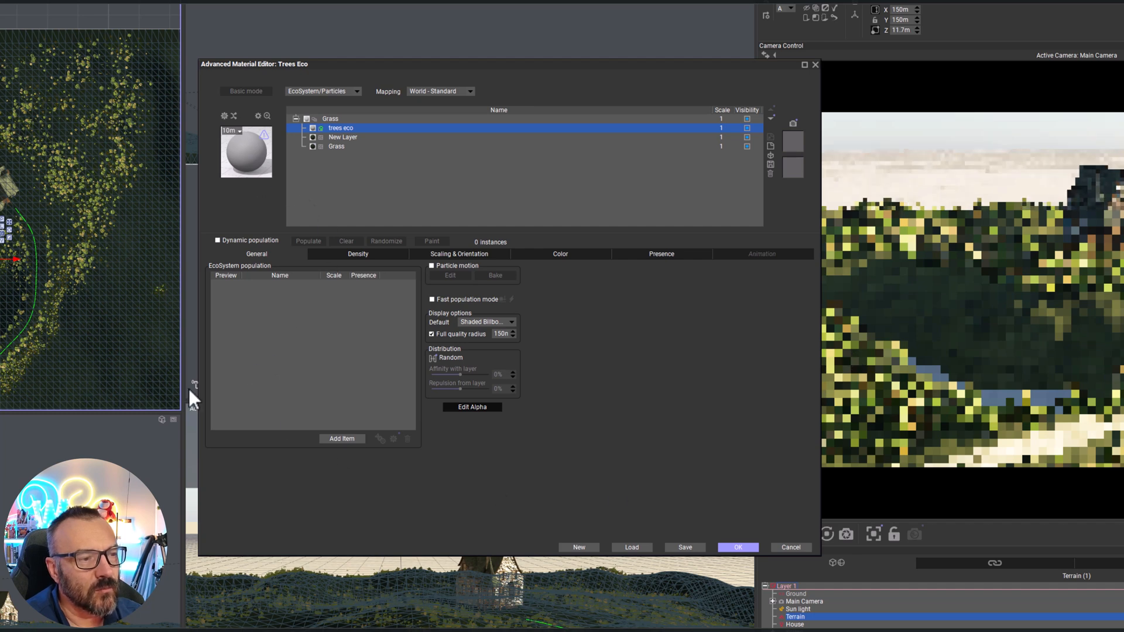
pyautogui.click(337, 439)
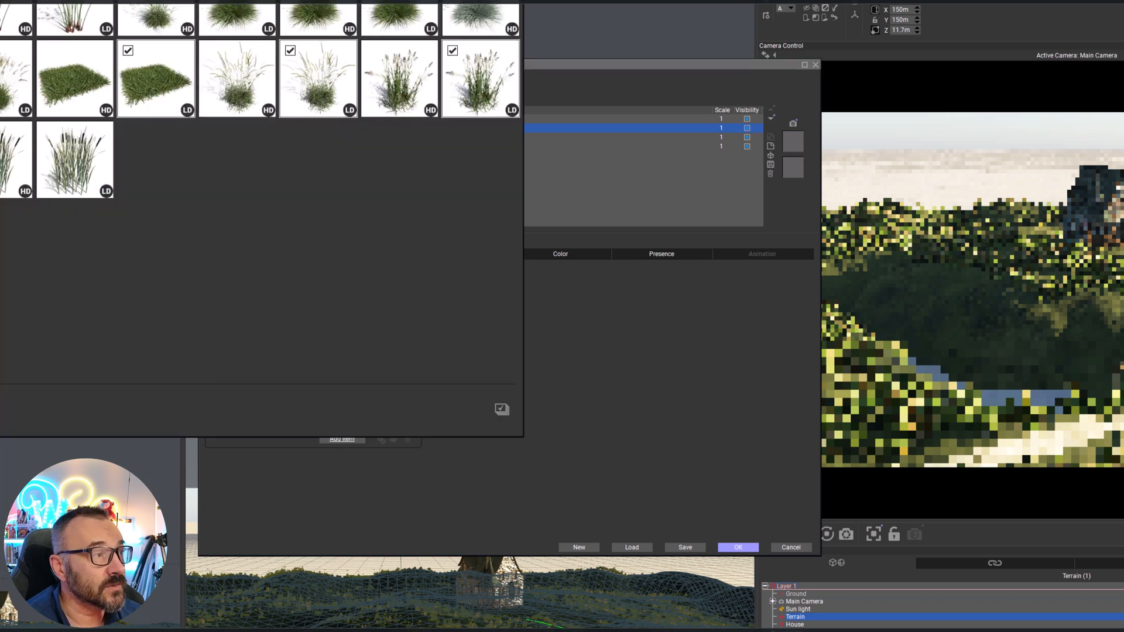
pyautogui.moveTo(0, 0); pyautogui.dragTo(388, 85)
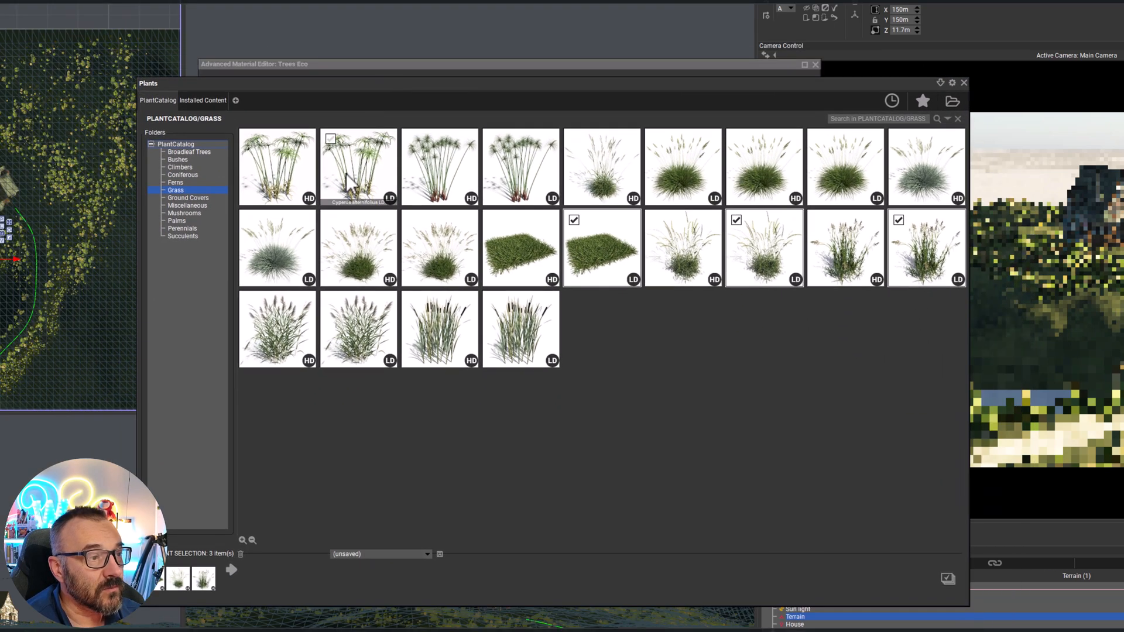
pyautogui.click(181, 151)
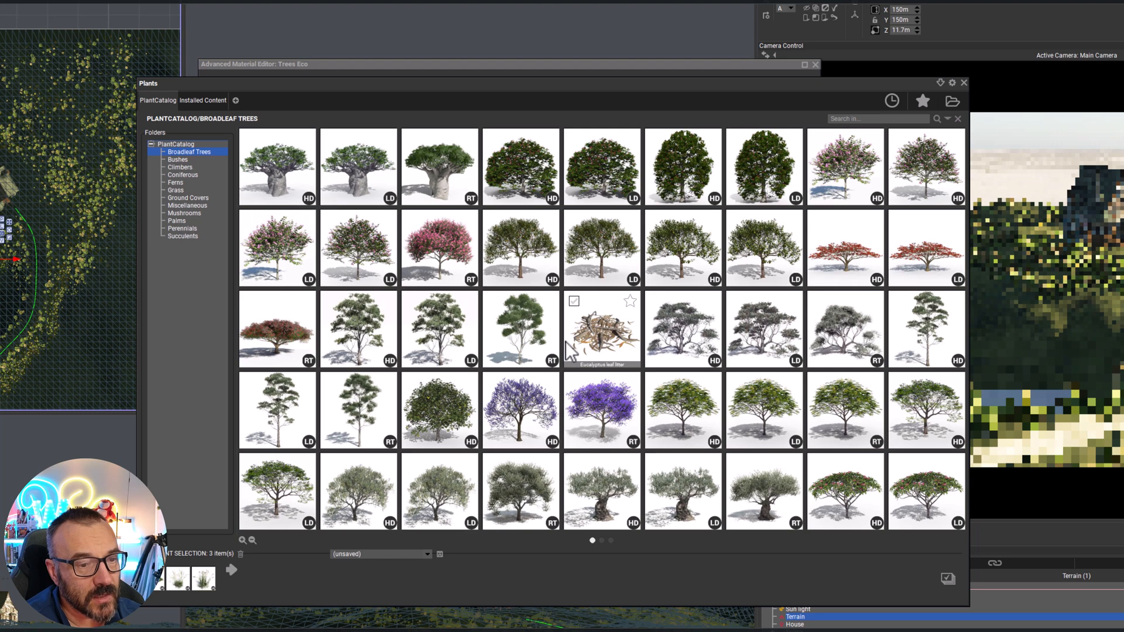
# Choose Koelreuteria bipinnata LD, the purple-flowering RT tree and the green LD tree from the second row for the population
pyautogui.click(767, 426)
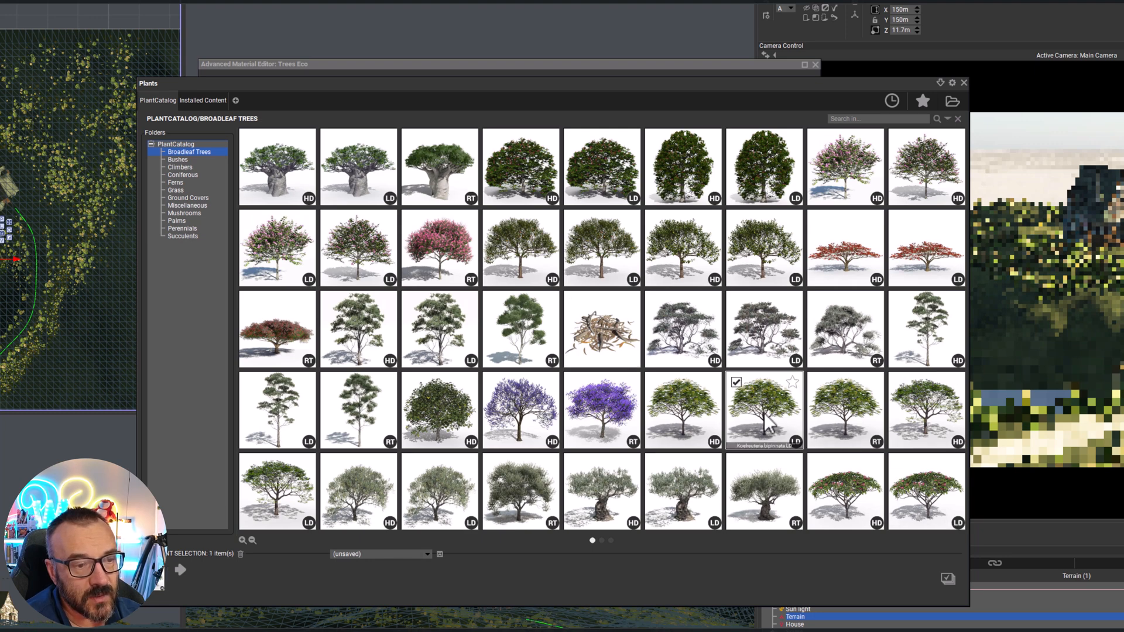
pyautogui.moveTo(768, 423)
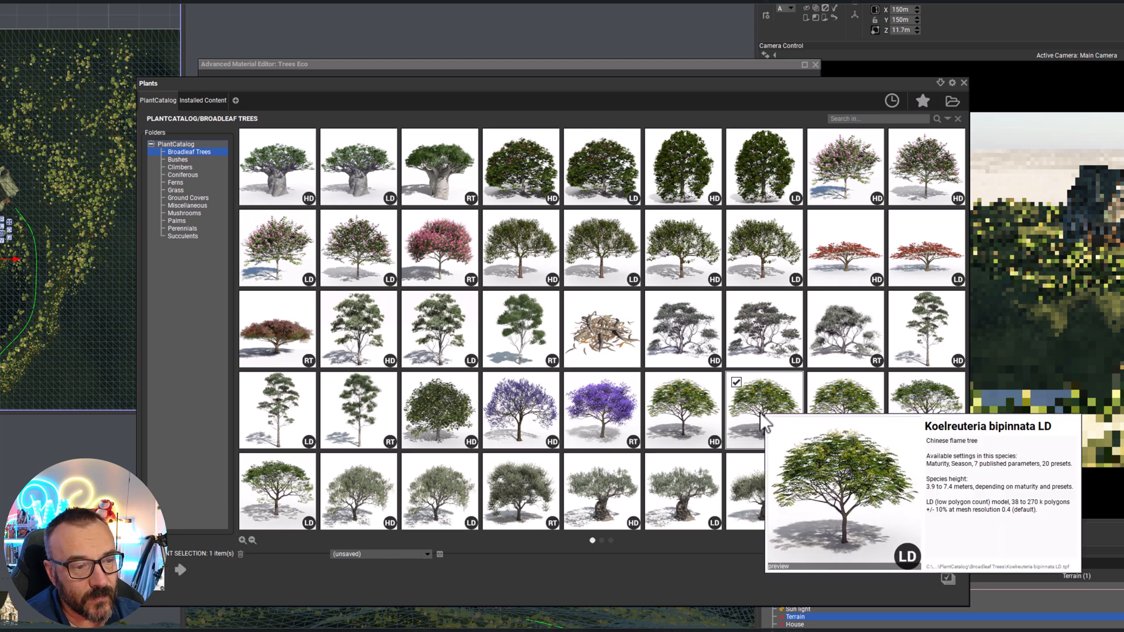
pyautogui.keyDown('ctrl'); pyautogui.click(585, 392); pyautogui.keyUp('ctrl')
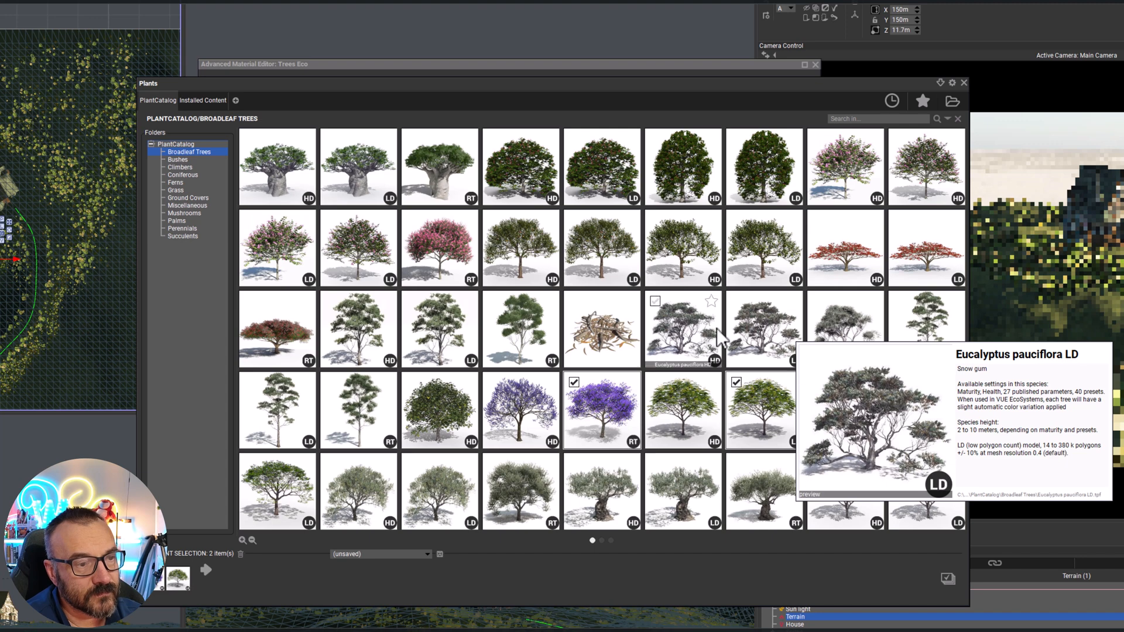
pyautogui.keyDown('ctrl'); pyautogui.click(772, 252); pyautogui.keyUp('ctrl')
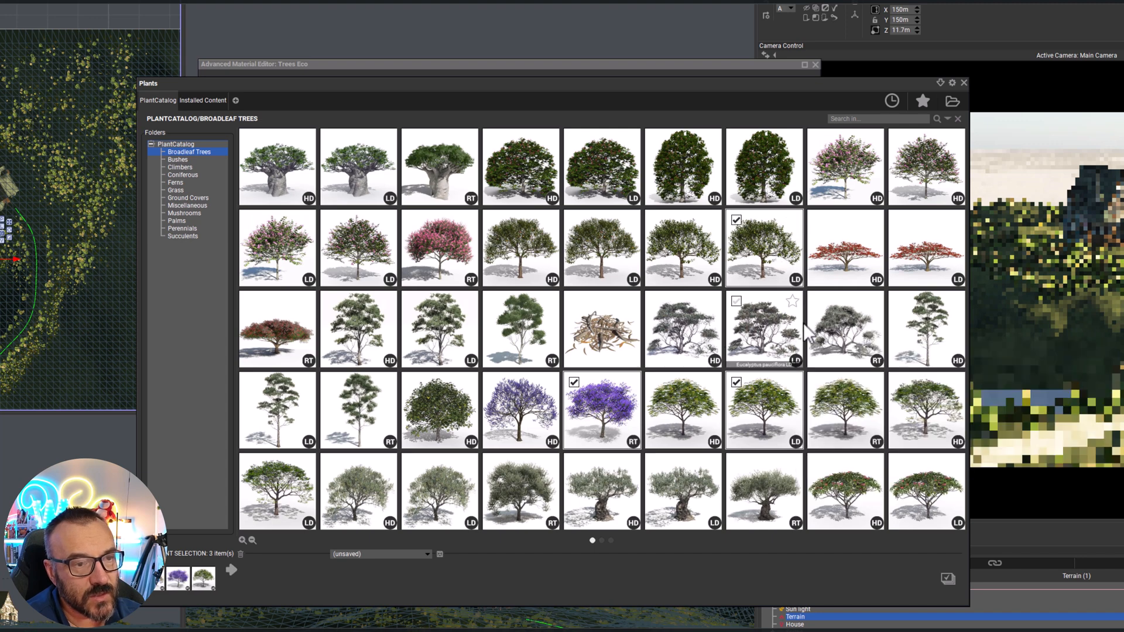
# Add Quercus robur forest colonised LD, the broad-crowned oak LD and the Salix alba LD to the selection and confirm the chosen plants
pyautogui.scroll(-1, 808, 332)
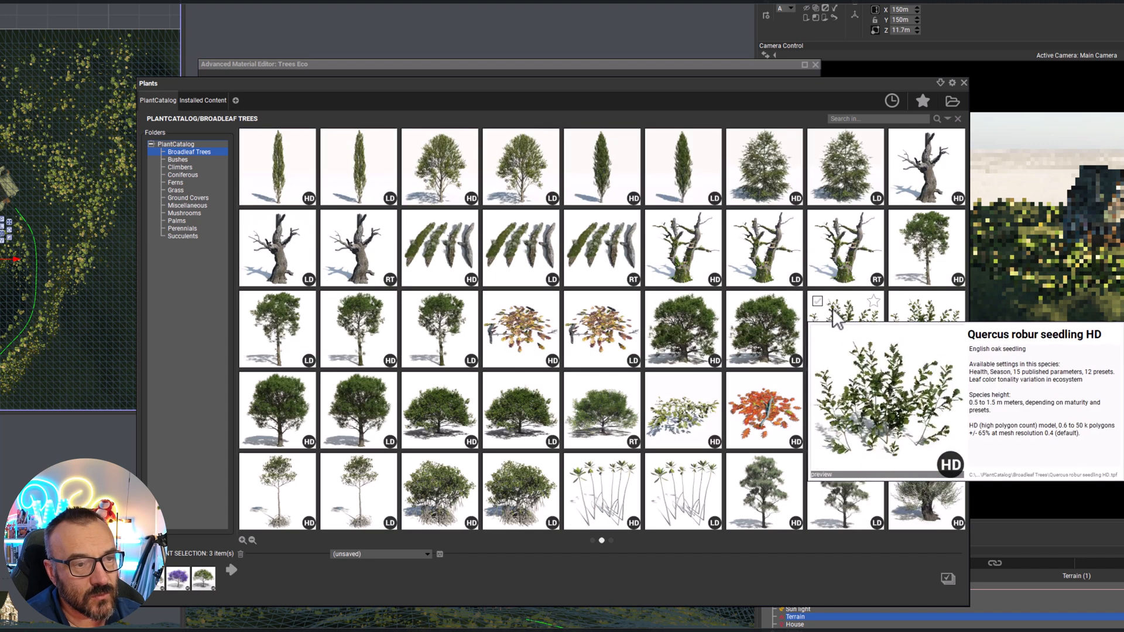
pyautogui.scroll(-1, 834, 319)
pyautogui.scroll(1, 845, 367)
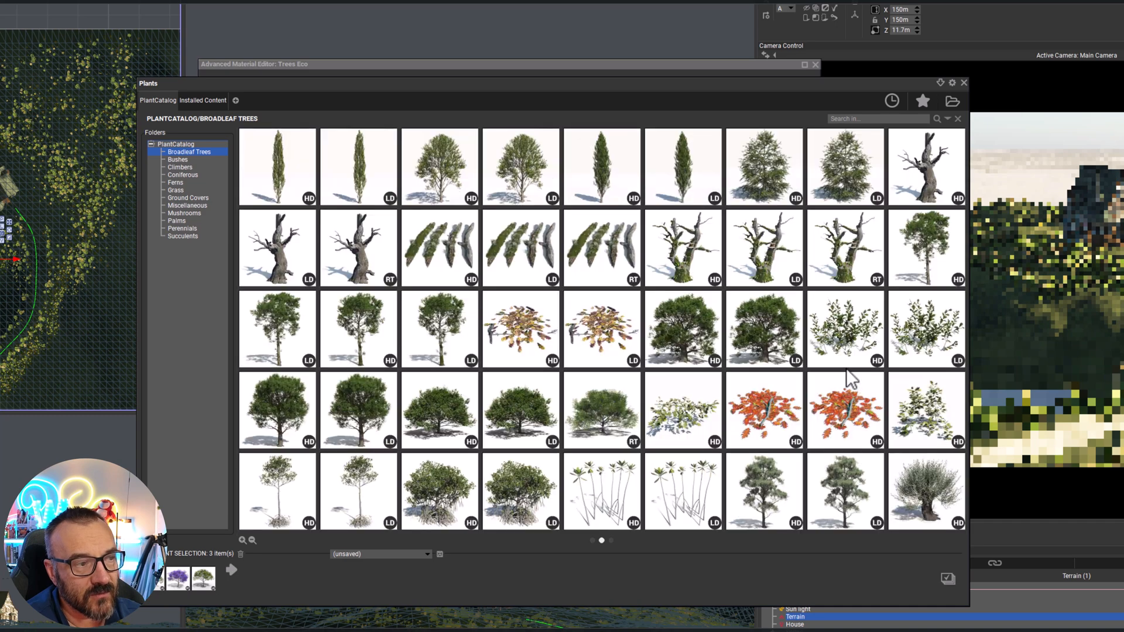
pyautogui.click(468, 340)
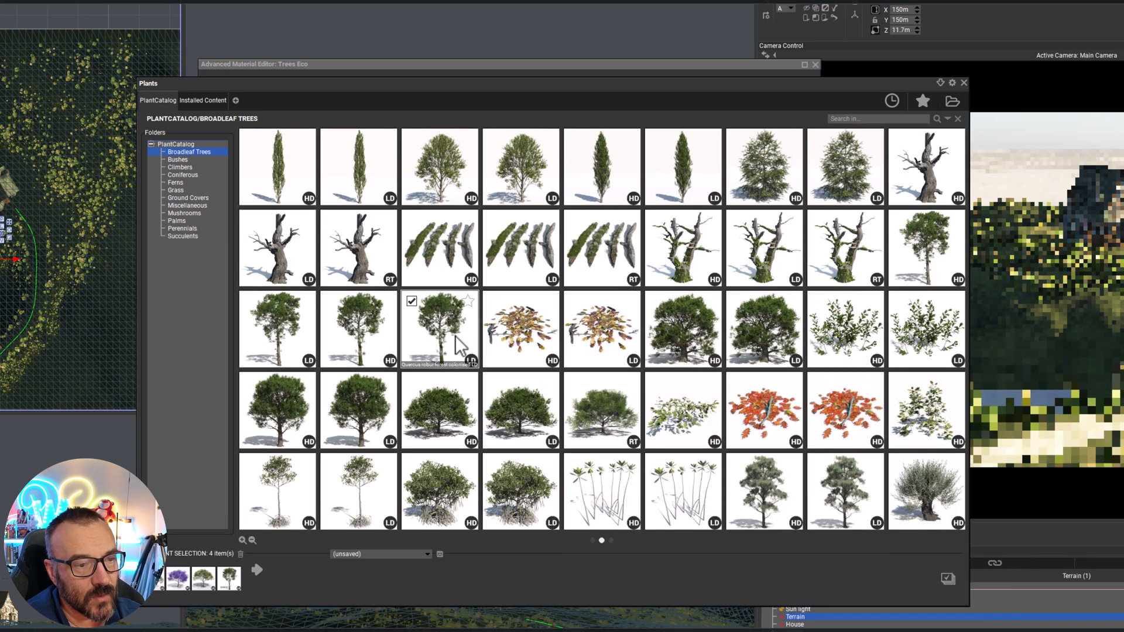
pyautogui.click(767, 336)
pyautogui.click(844, 491)
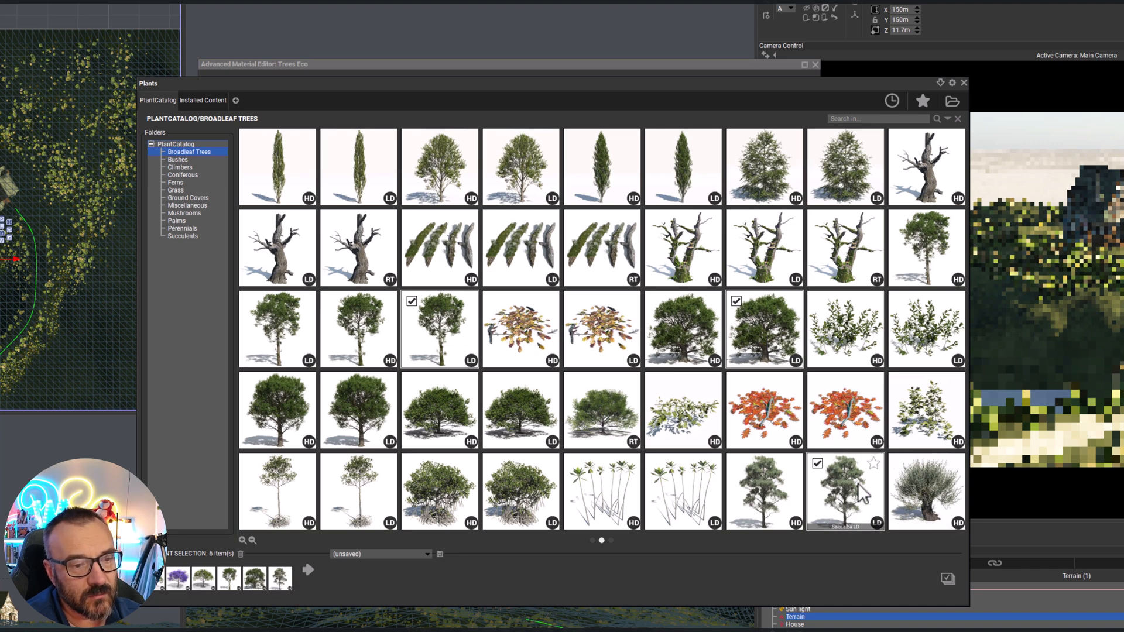
pyautogui.click(949, 579)
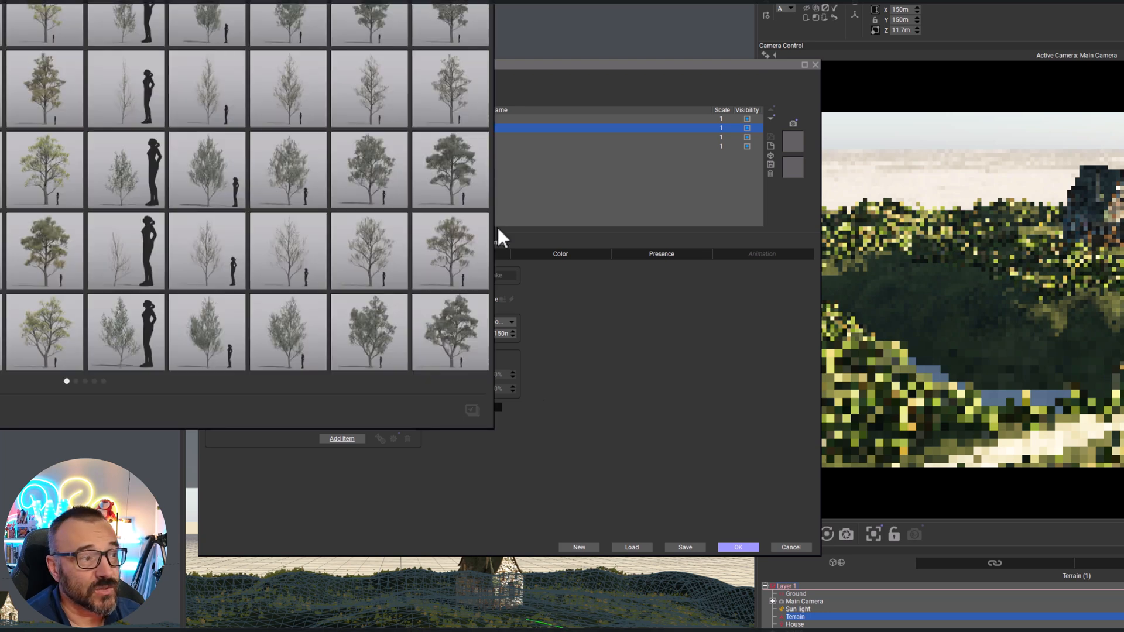
# Select several Salix alba LD variants, including Small spring mat 100, Small fall mat 100 and 2 heads summer mat 100, and add them to the population
pyautogui.click(52, 143)
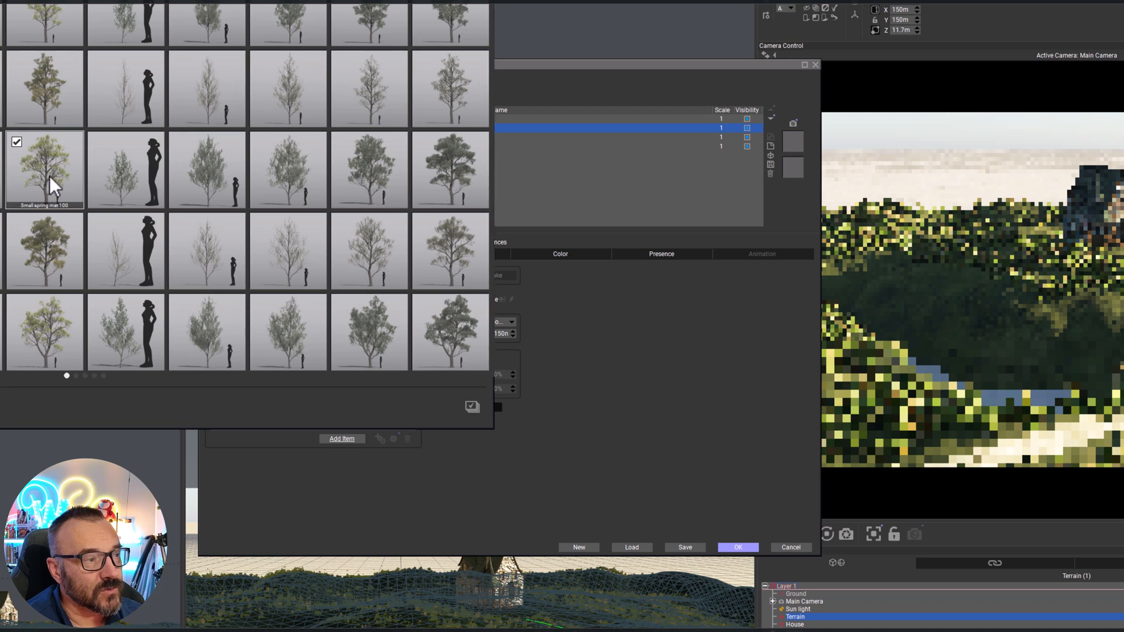
pyautogui.click(458, 336)
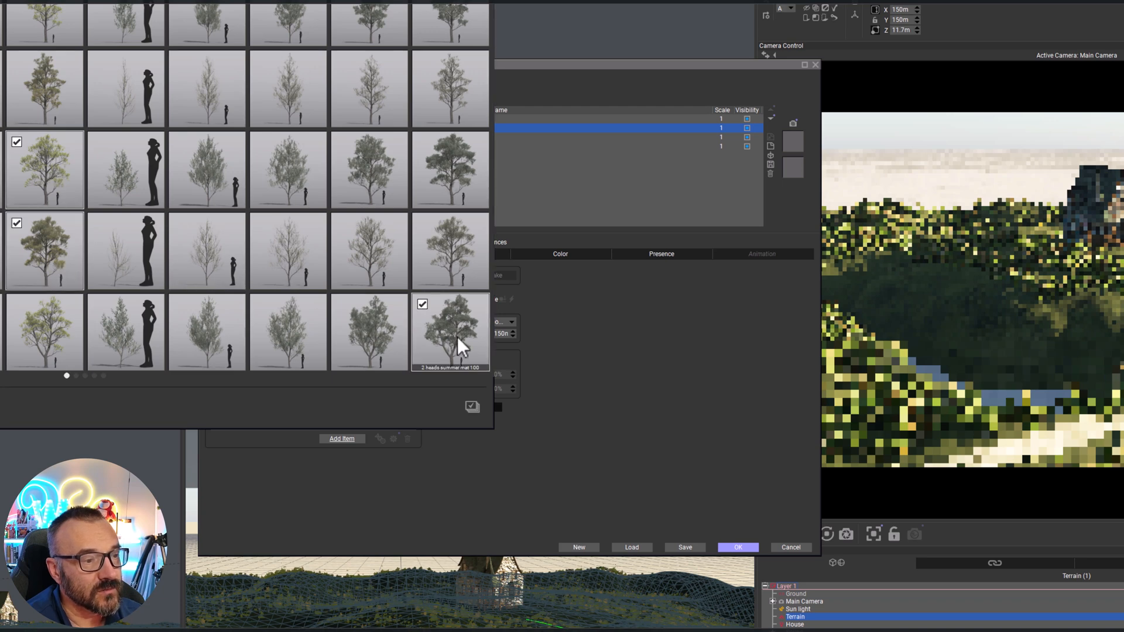
pyautogui.scroll(-1, 300, 255)
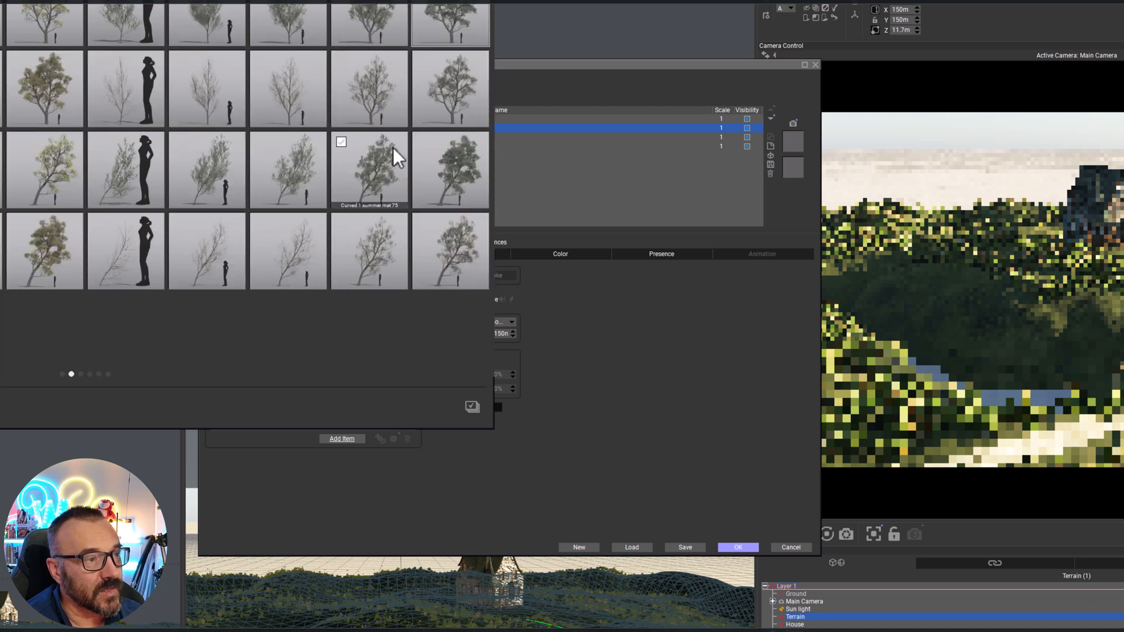
pyautogui.click(377, 87)
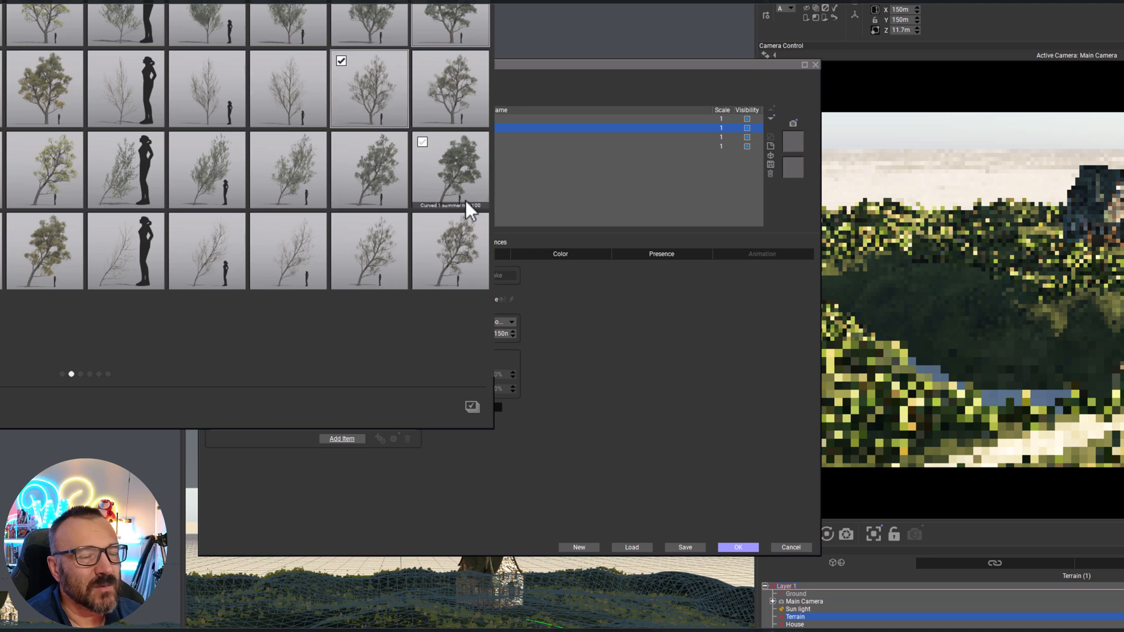
pyautogui.scroll(-1, 111, 216)
pyautogui.click(44, 83)
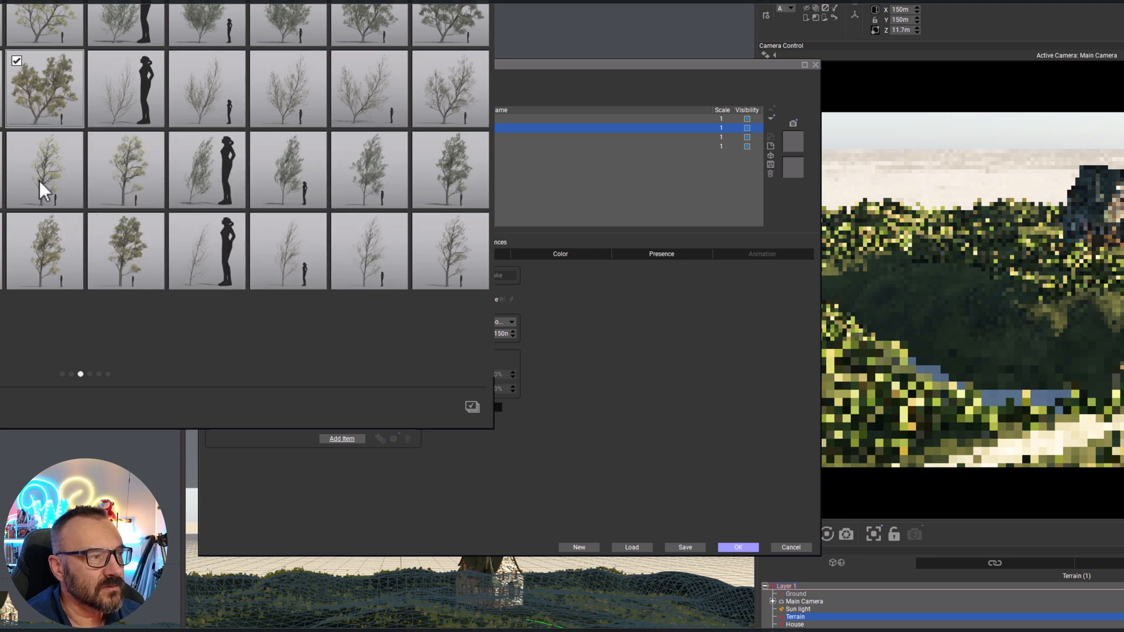
pyautogui.click(472, 406)
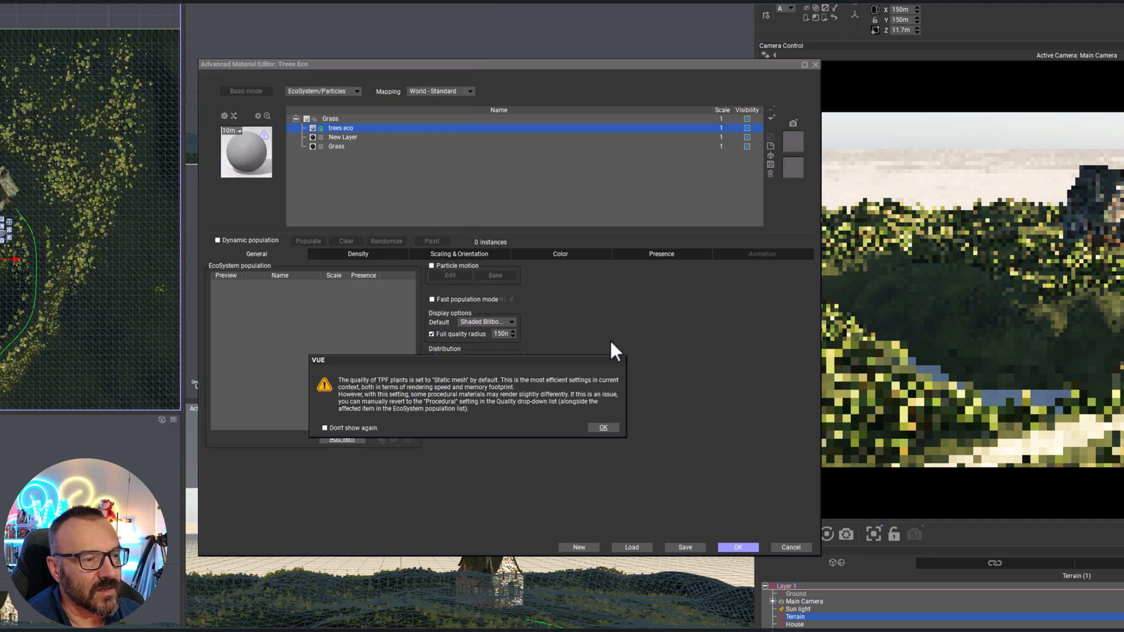
pyautogui.click(597, 426)
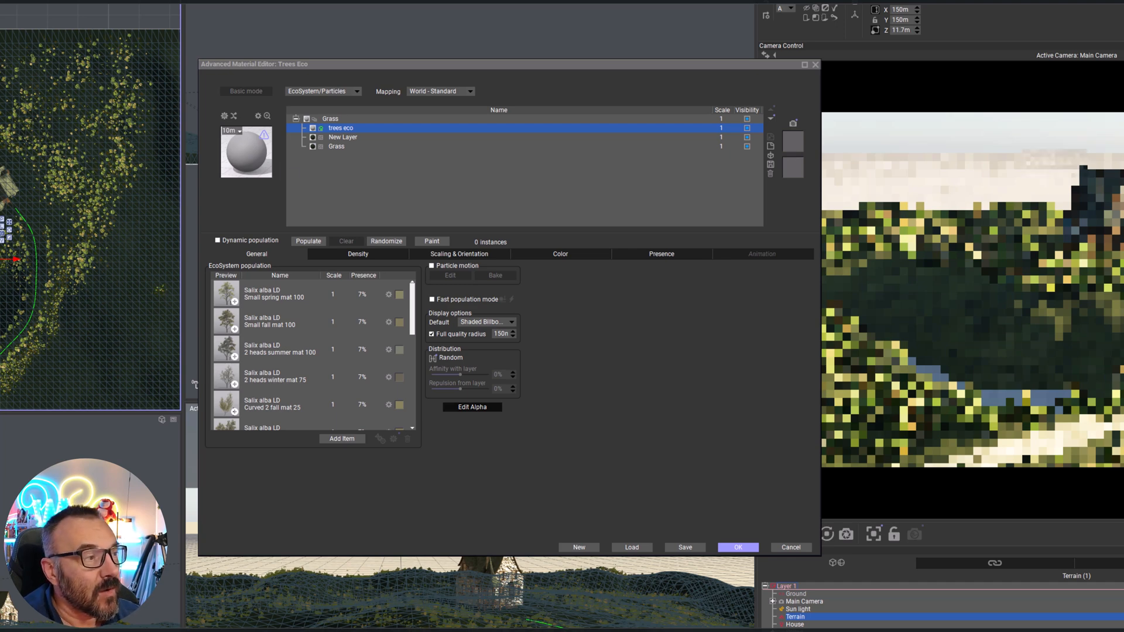
# Start painting the trees eco population with the EcoPainter and arrange the material, painter and brush editor windows so they overlap less
pyautogui.click(434, 240)
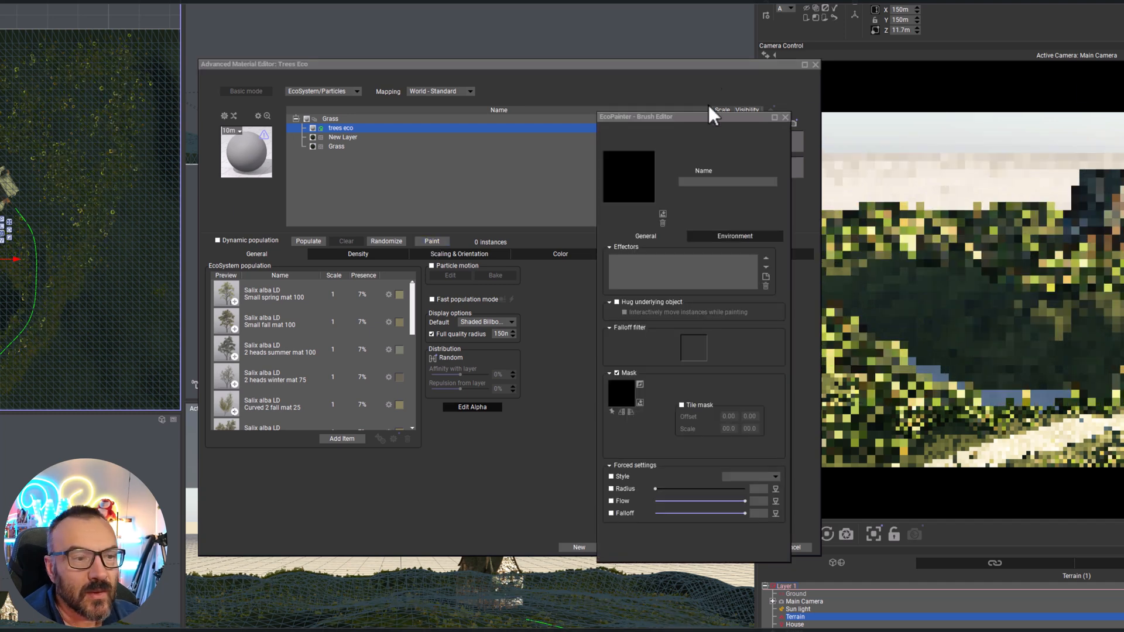
pyautogui.moveTo(716, 113)
pyautogui.mouseDown()
pyautogui.moveTo(561, 84)
pyautogui.moveTo(614, 104)
pyautogui.mouseUp()
pyautogui.moveTo(503, 64)
pyautogui.mouseDown()
pyautogui.moveTo(948, 310)
pyautogui.moveTo(1033, 23)
pyautogui.moveTo(1019, 102)
pyautogui.mouseUp()
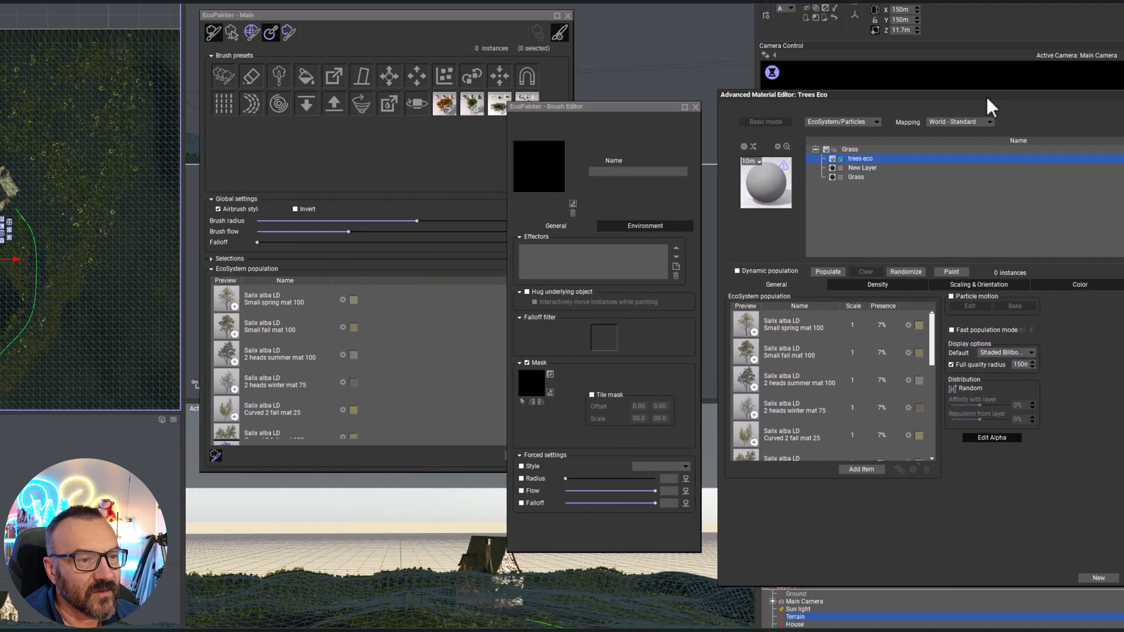
pyautogui.moveTo(612, 108)
pyautogui.mouseDown()
pyautogui.moveTo(584, 77)
pyautogui.moveTo(606, 140)
pyautogui.mouseUp()
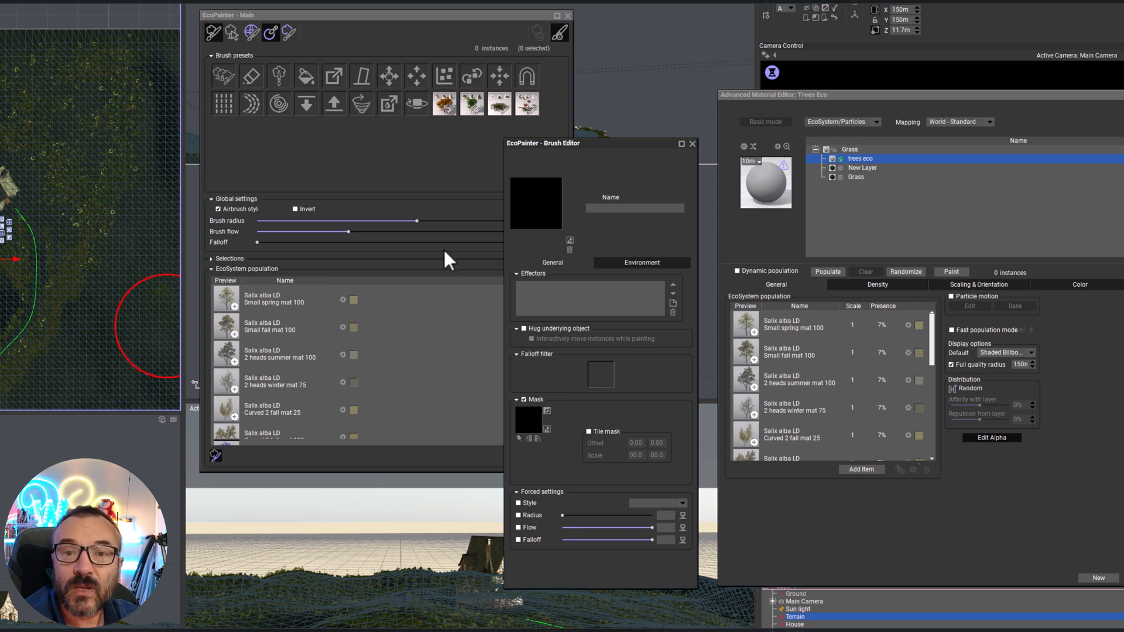
pyautogui.moveTo(564, 144); pyautogui.dragTo(633, 157)
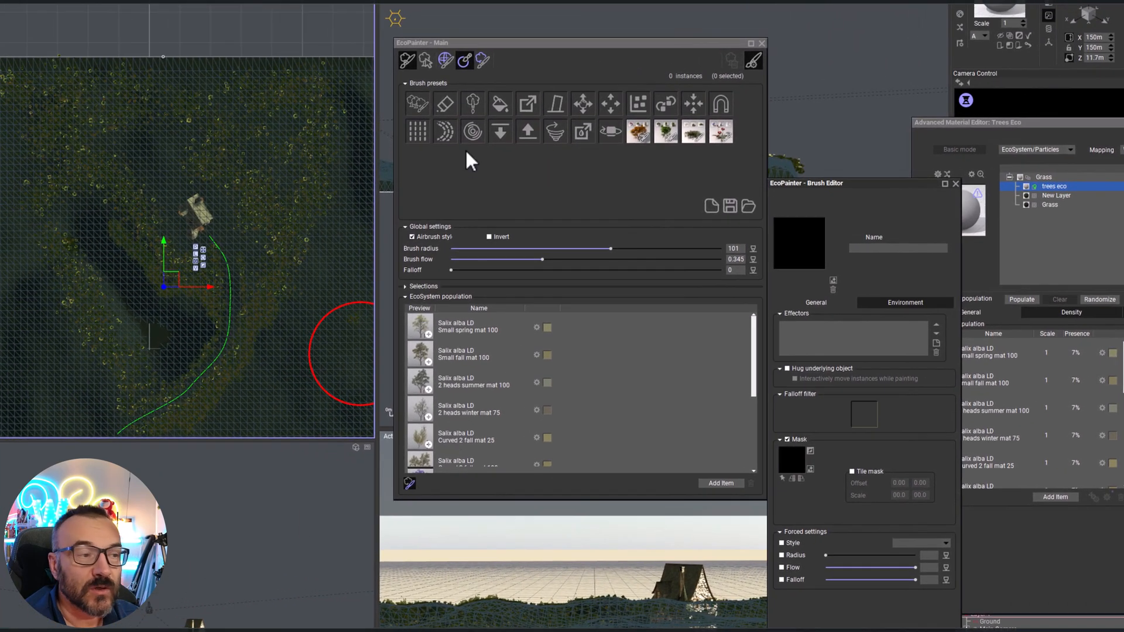
# Choose the Populate brush and set its radius to 48 and its density limit to 89%
pyautogui.click(424, 102)
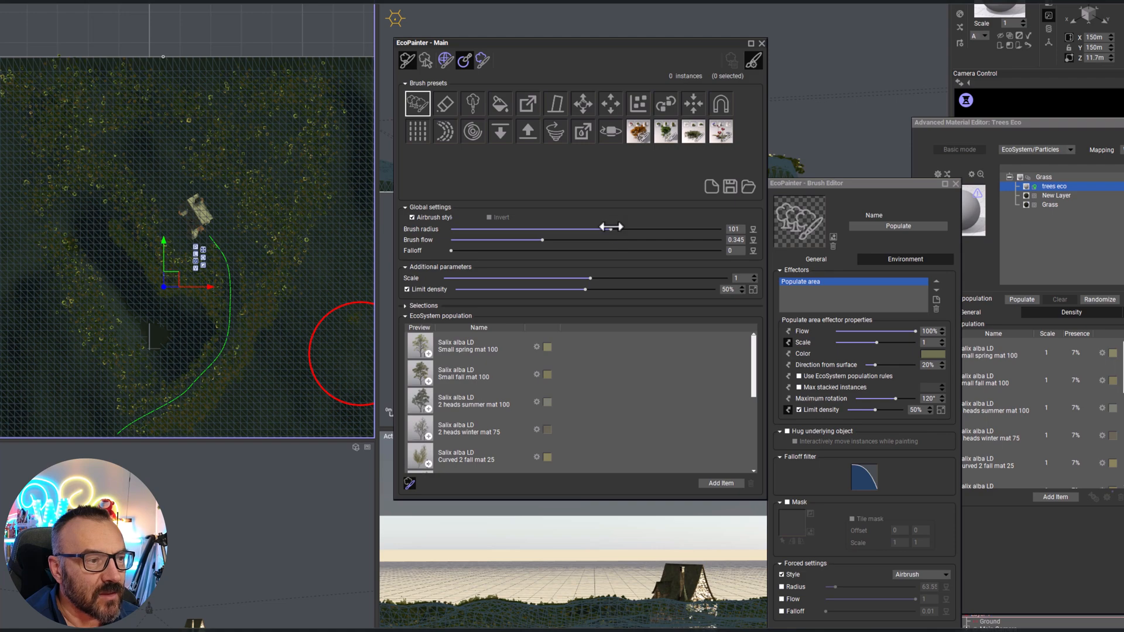
pyautogui.click(644, 229)
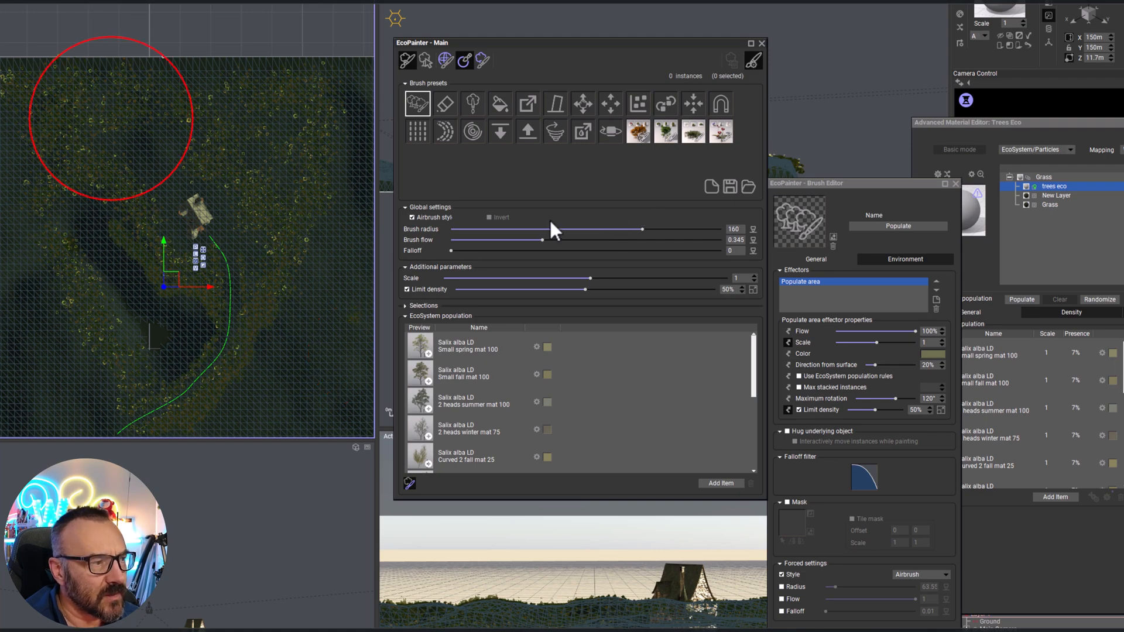
pyautogui.moveTo(644, 229); pyautogui.dragTo(572, 229)
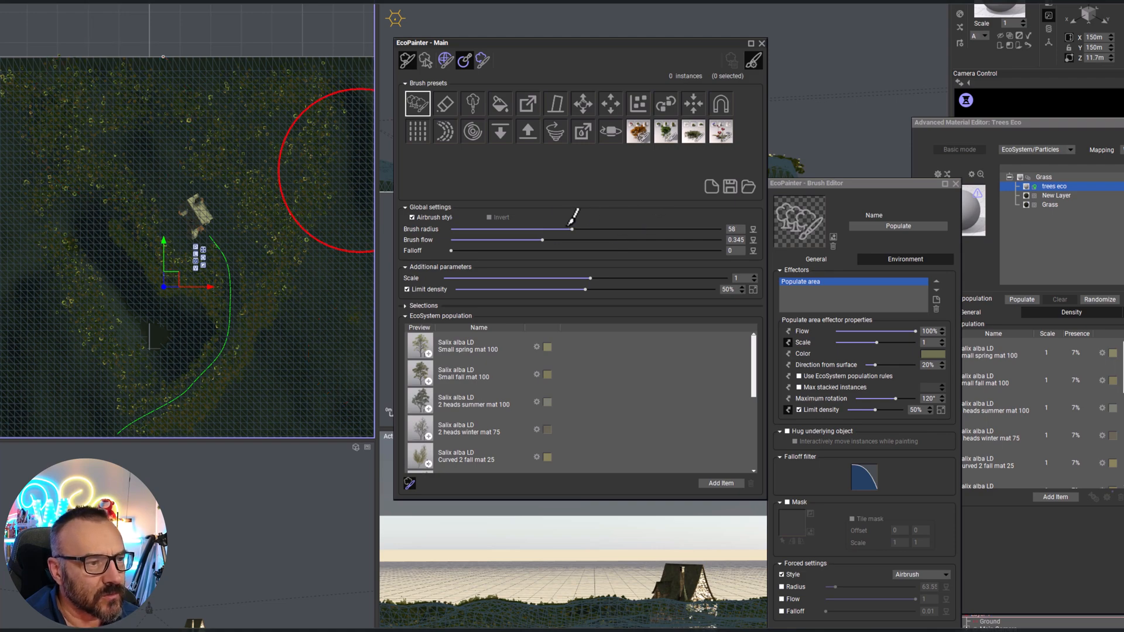
pyautogui.moveTo(598, 287); pyautogui.dragTo(687, 288)
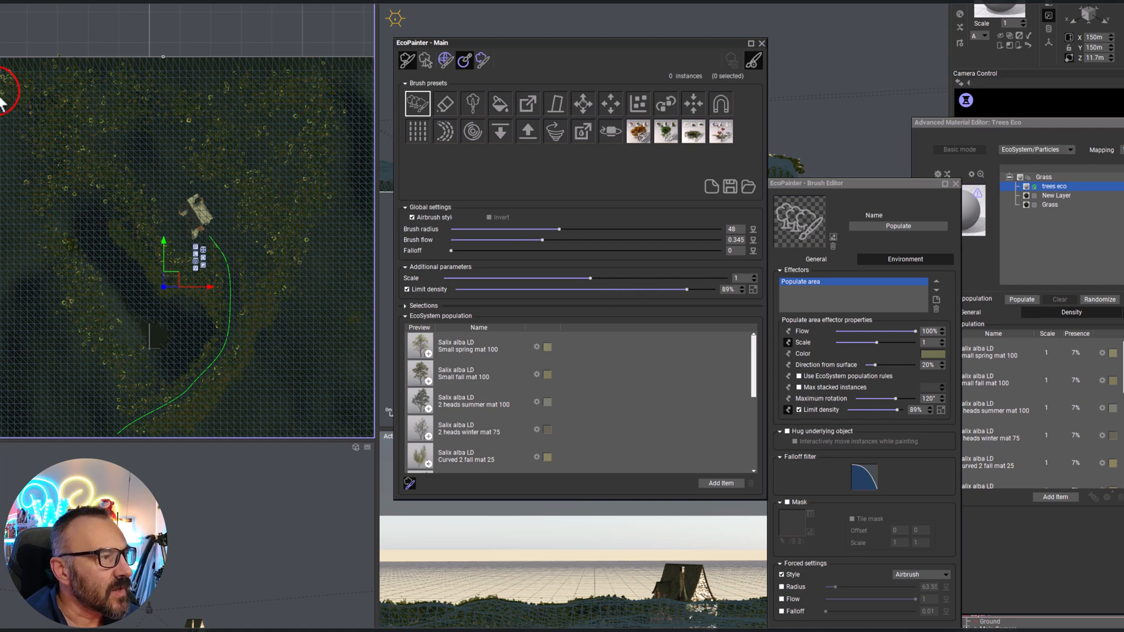
# Paint a dense tree belt in the top view along the terrain's rear edge and down its outer sides, keeping the live preview uncovered
pyautogui.moveTo(176, 86)
pyautogui.mouseDown()
pyautogui.moveTo(346, 85)
pyautogui.moveTo(352, 115)
pyautogui.mouseUp()
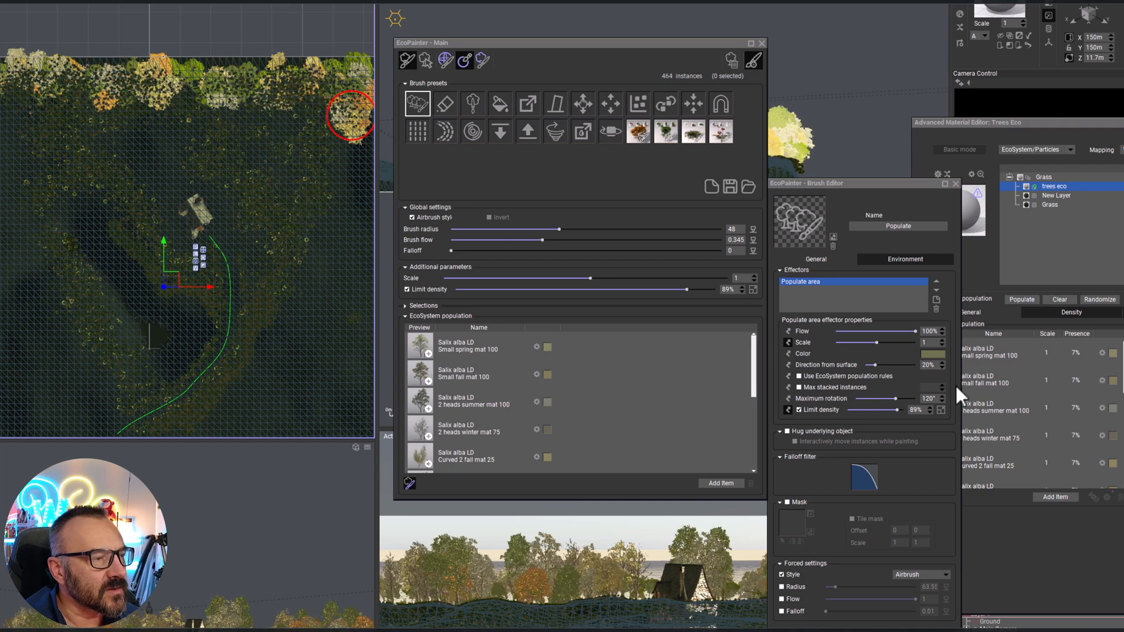
pyautogui.moveTo(1123, 123); pyautogui.dragTo(265, 459)
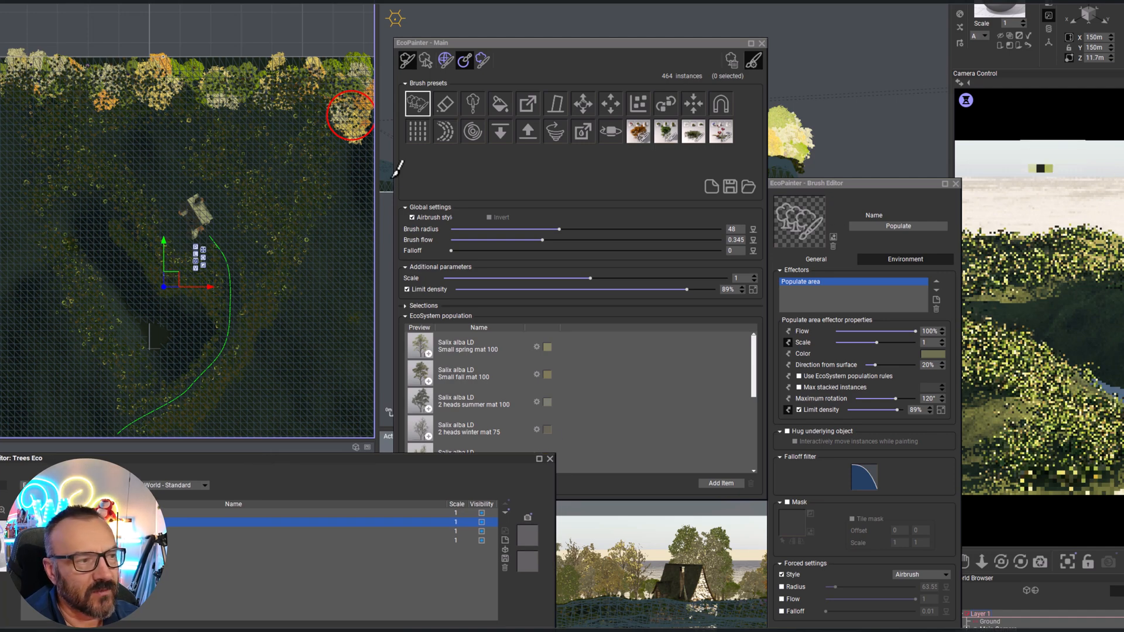
pyautogui.moveTo(288, 233); pyautogui.dragTo(267, 142, button='right')
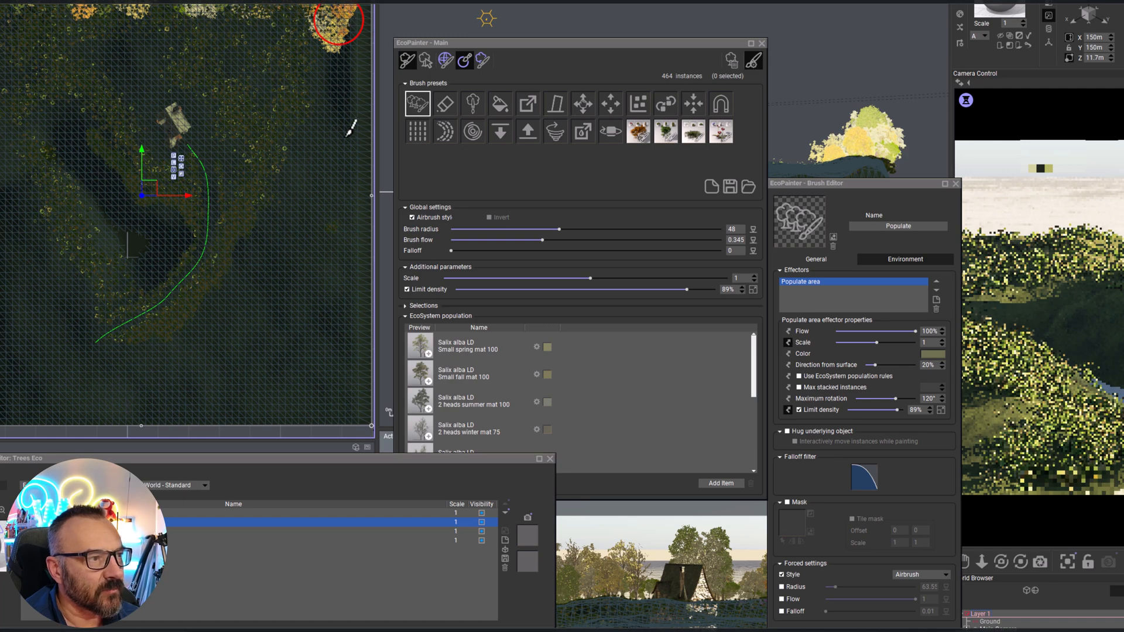
pyautogui.moveTo(339, 131); pyautogui.dragTo(349, 94)
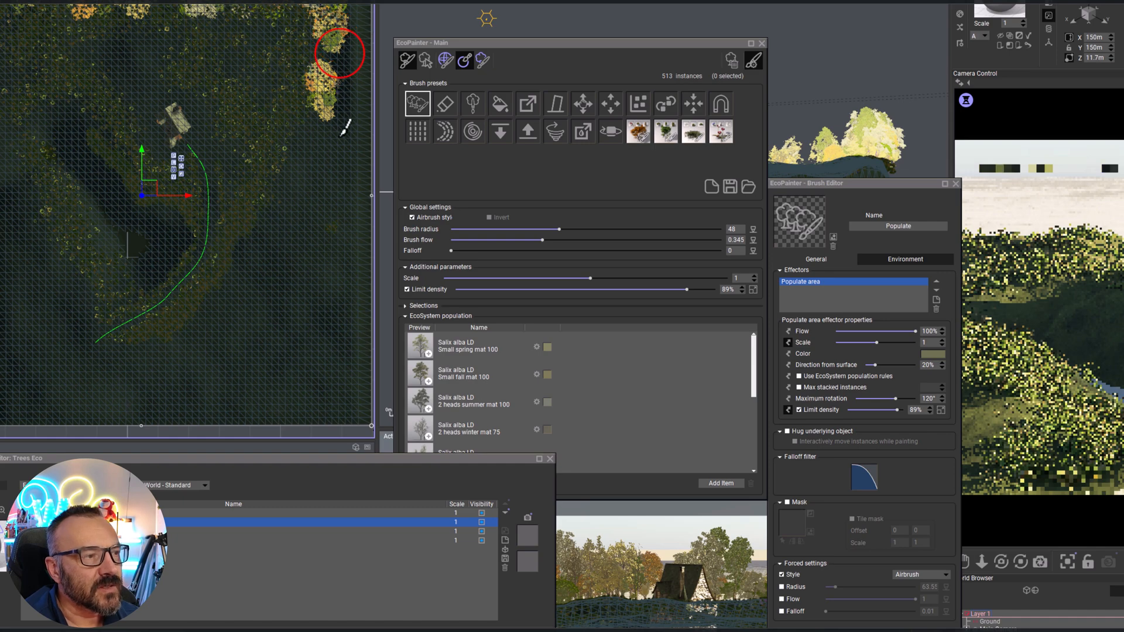
pyautogui.moveTo(339, 53)
pyautogui.mouseDown()
pyautogui.moveTo(330, 129)
pyautogui.moveTo(292, 203)
pyautogui.mouseUp()
pyautogui.moveTo(322, 147)
pyautogui.mouseDown()
pyautogui.moveTo(335, 41)
pyautogui.moveTo(295, 196)
pyautogui.moveTo(334, 53)
pyautogui.moveTo(319, 182)
pyautogui.mouseUp()
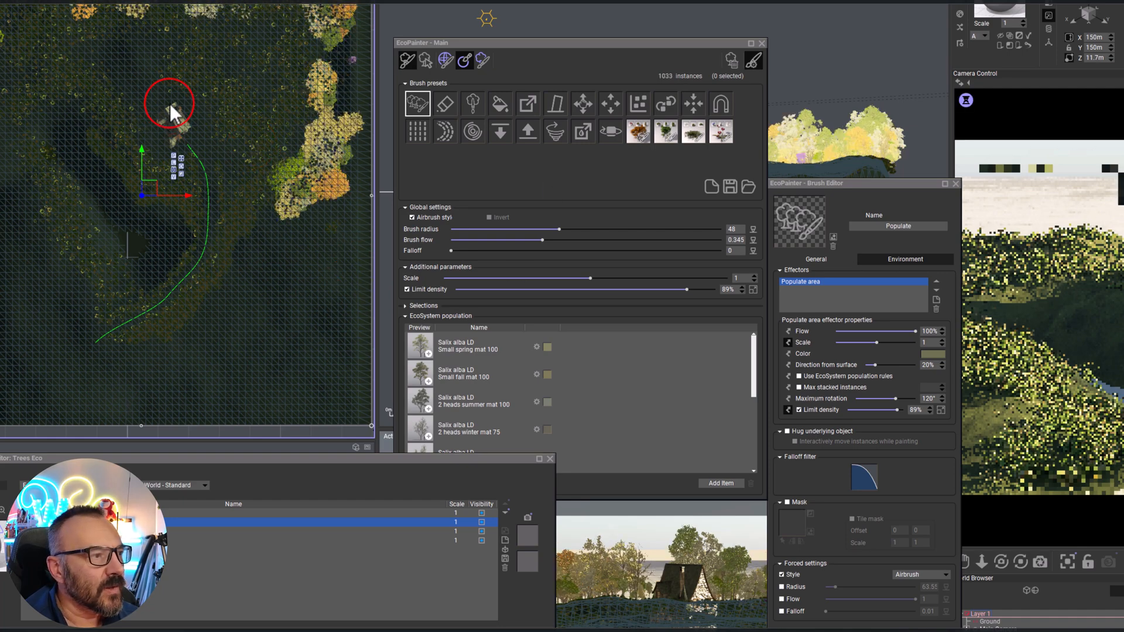
# Lower the brush's density limit to about half and scatter tree clusters behind and on both sides of the house
pyautogui.scroll(1, 170, 108)
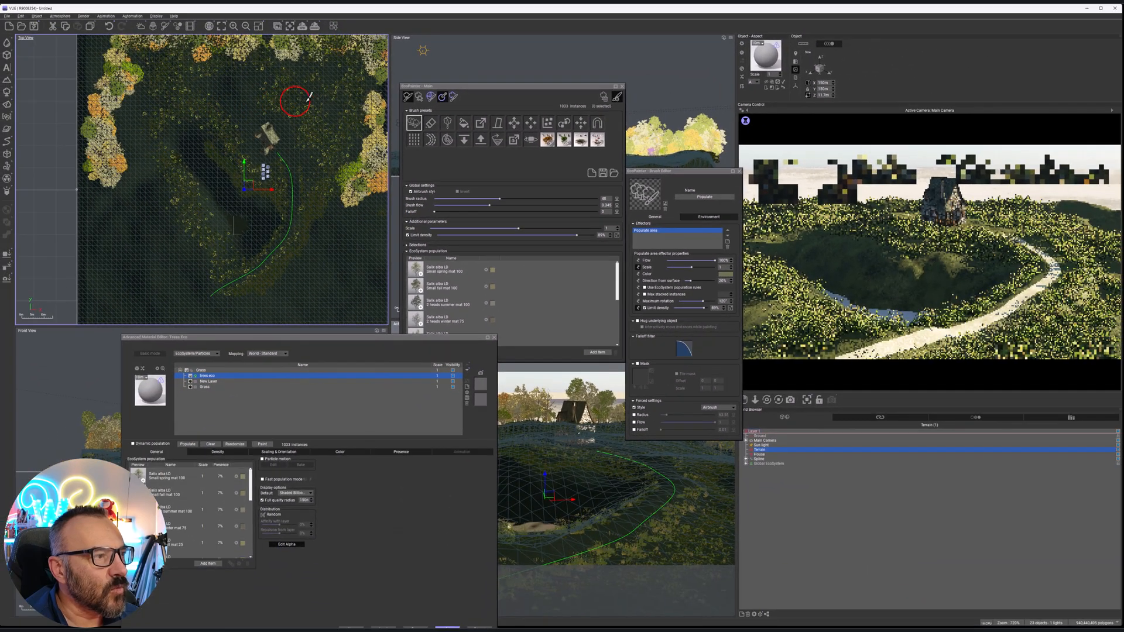
pyautogui.moveTo(618, 255); pyautogui.dragTo(520, 235)
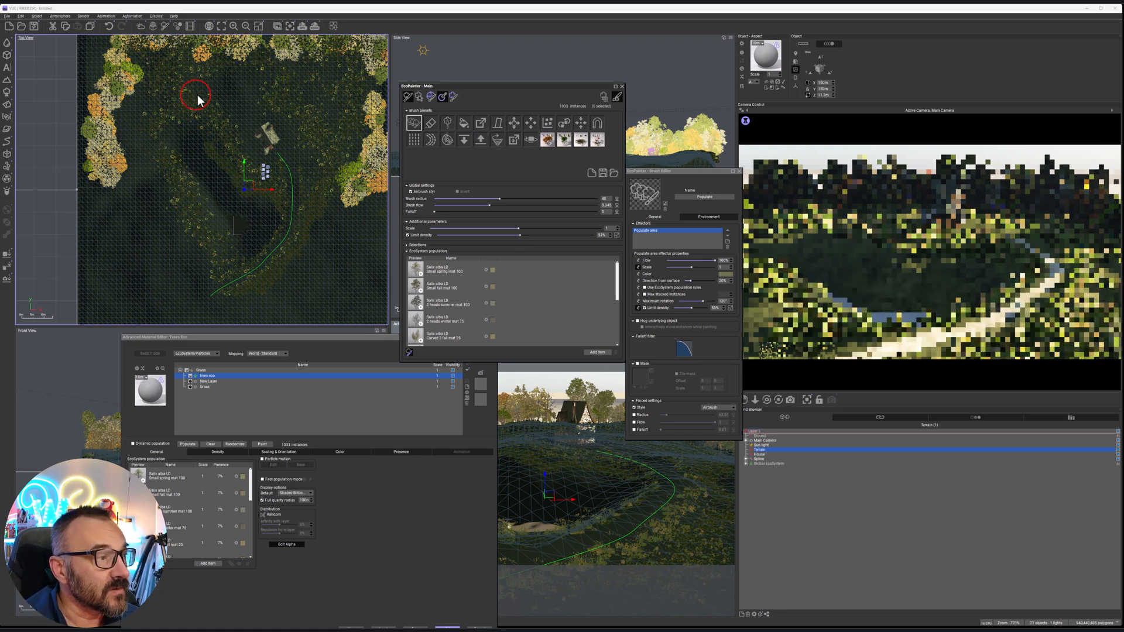
pyautogui.click(261, 109)
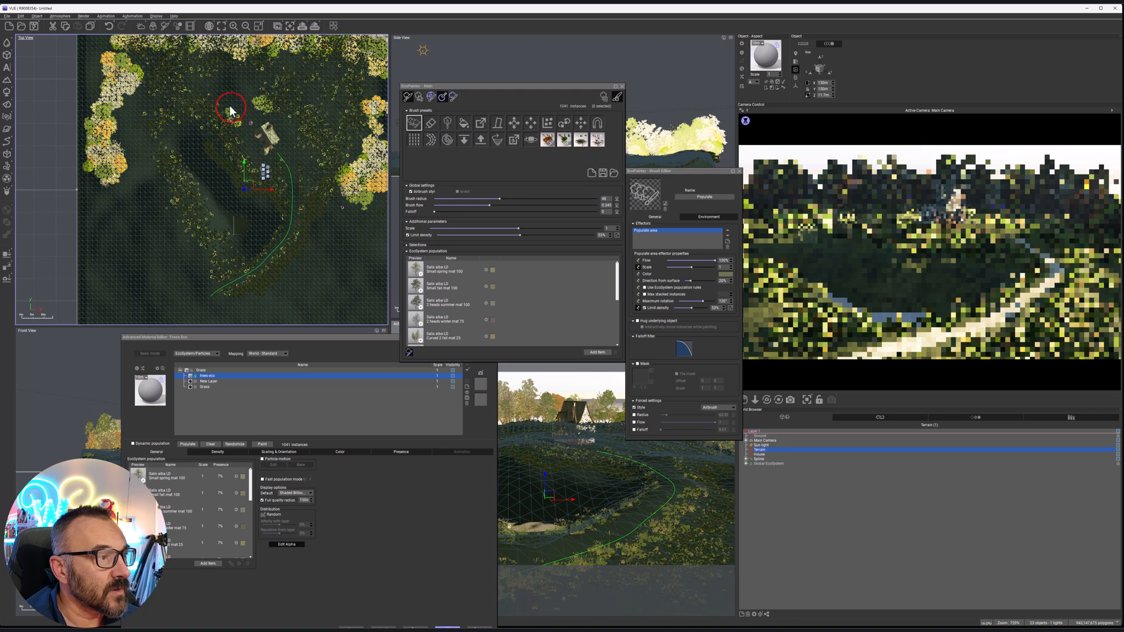
pyautogui.moveTo(197, 94); pyautogui.dragTo(177, 101)
pyautogui.click(251, 107)
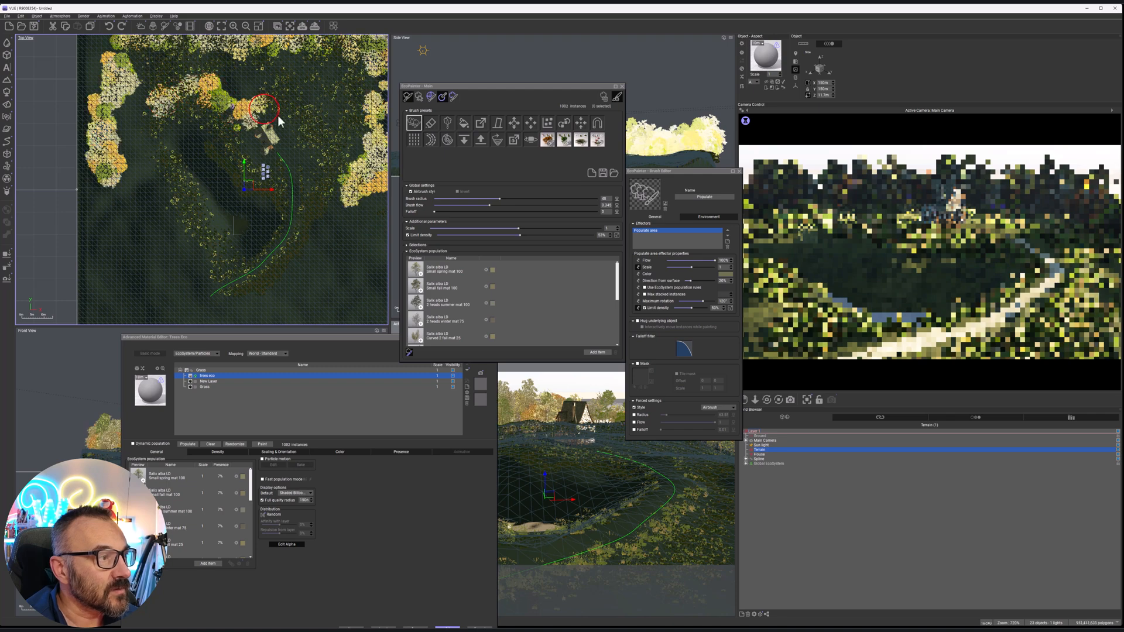
pyautogui.click(304, 140)
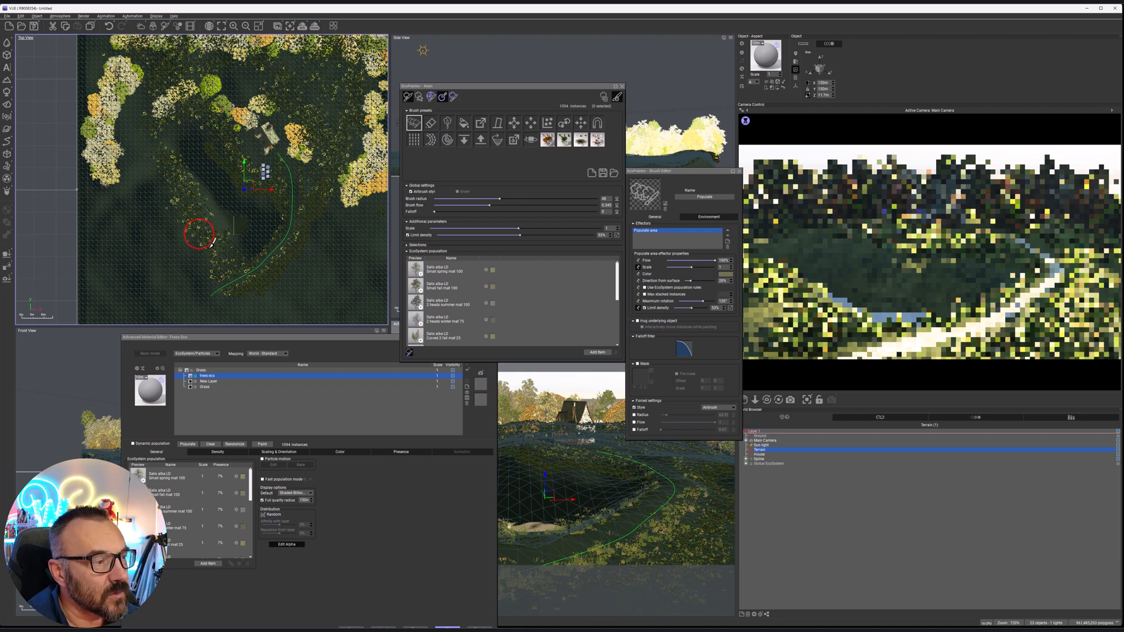
# Paint small tree clusters on the basin's lower-left bank and inside the basin in front of the house
pyautogui.click(201, 235)
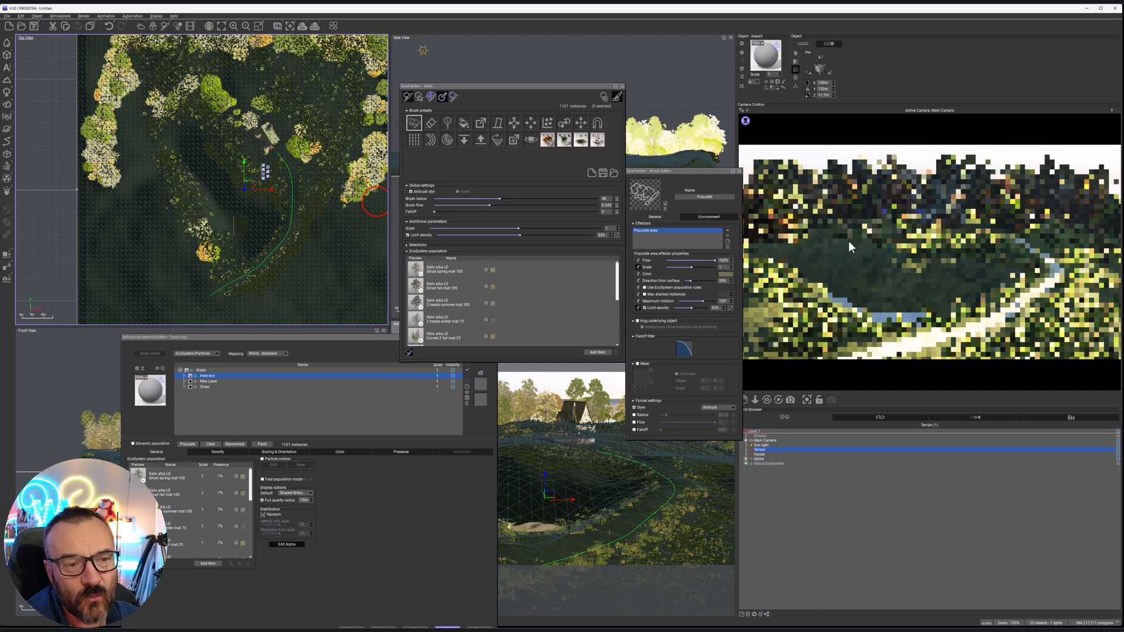
pyautogui.rightClick(896, 276)
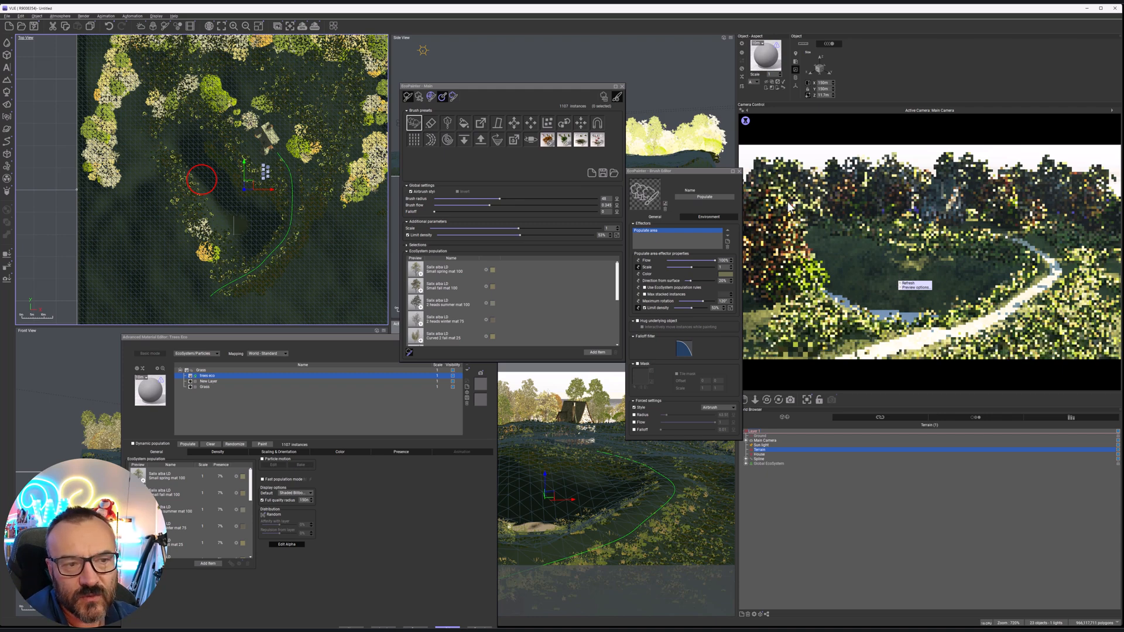
pyautogui.click(1117, 267)
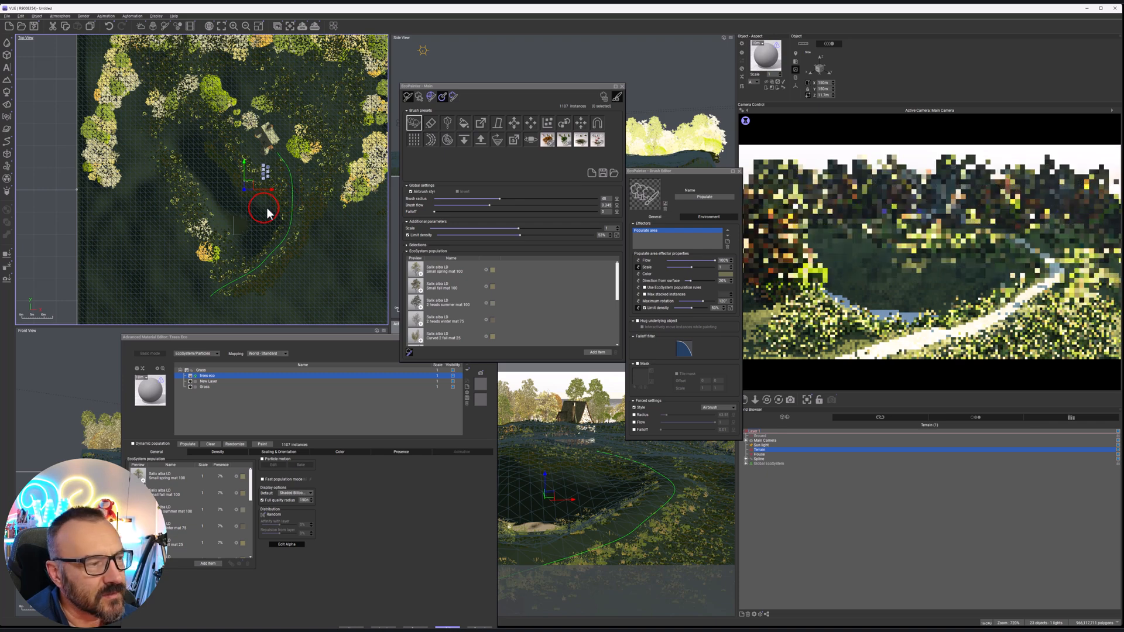
pyautogui.moveTo(263, 212); pyautogui.dragTo(249, 199)
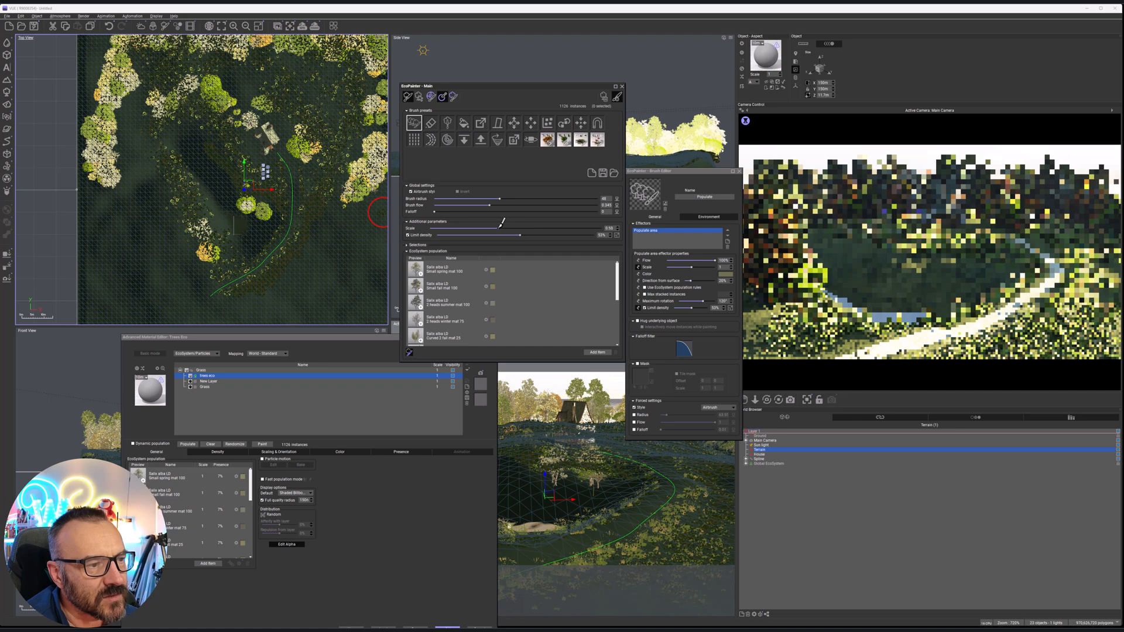
# Reduce the brush scale to about 0.54 and add smaller trees inside the basin and on the outer side of the path
pyautogui.moveTo(489, 223); pyautogui.dragTo(486, 227)
pyautogui.moveTo(221, 155)
pyautogui.mouseDown()
pyautogui.moveTo(220, 170)
pyautogui.moveTo(244, 188)
pyautogui.mouseUp()
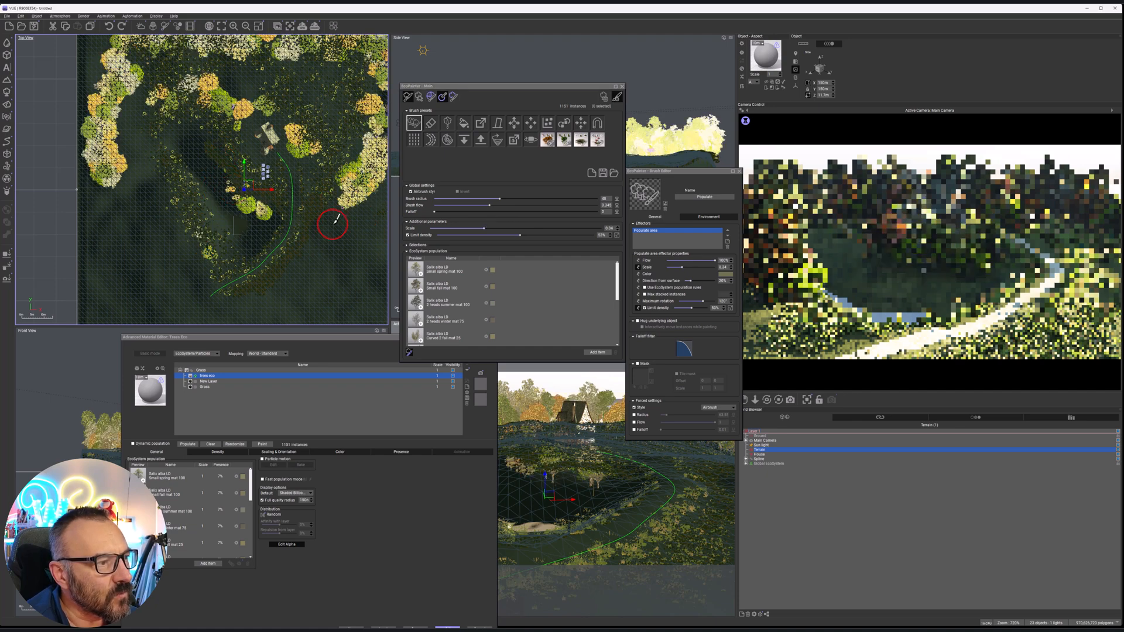
pyautogui.click(319, 227)
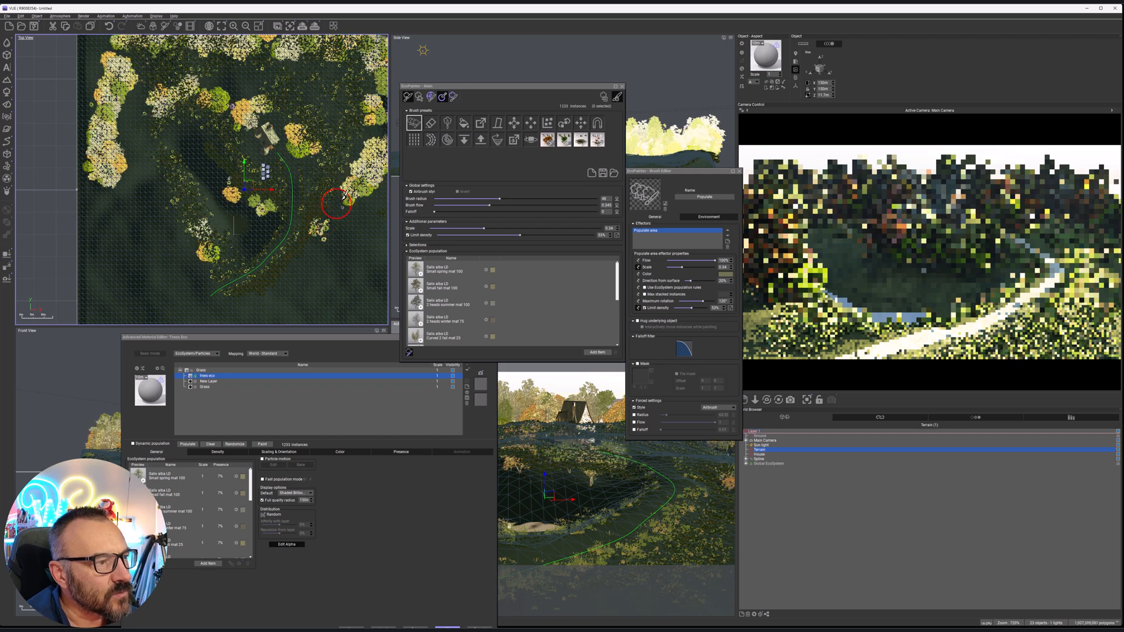
# Paint smaller trees along the right forest edge, beside the house and down the basin's left bank, accept the material and close the EcoPainter
pyautogui.moveTo(367, 119); pyautogui.dragTo(364, 152)
pyautogui.moveTo(295, 129); pyautogui.dragTo(311, 155)
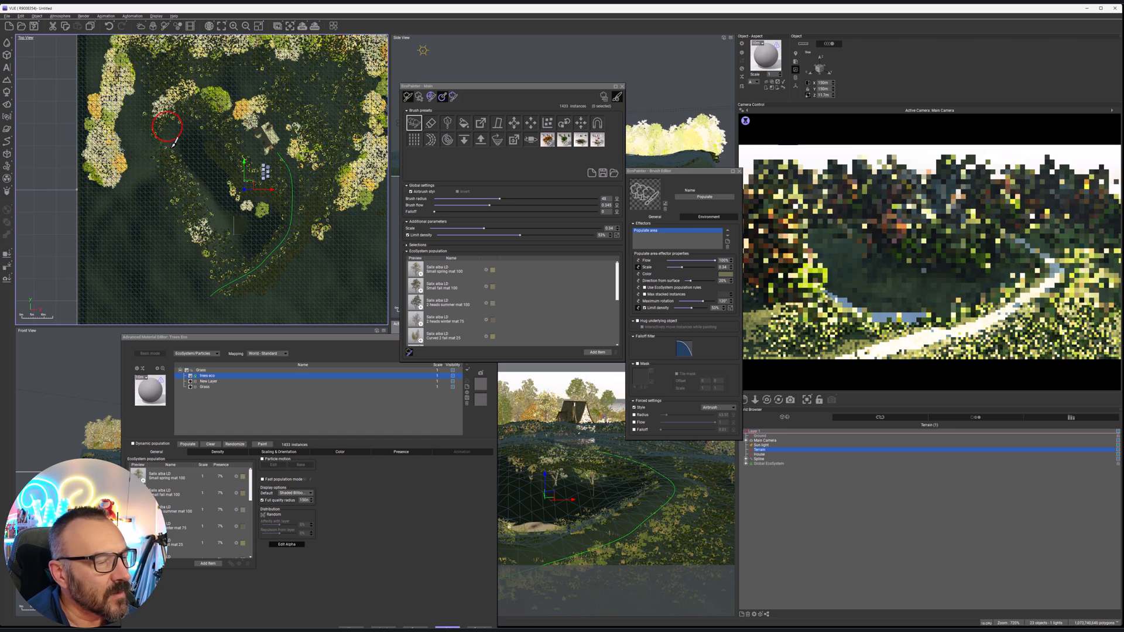
pyautogui.moveTo(174, 142)
pyautogui.mouseDown()
pyautogui.moveTo(173, 156)
pyautogui.moveTo(200, 124)
pyautogui.moveTo(214, 186)
pyautogui.moveTo(201, 193)
pyautogui.mouseUp()
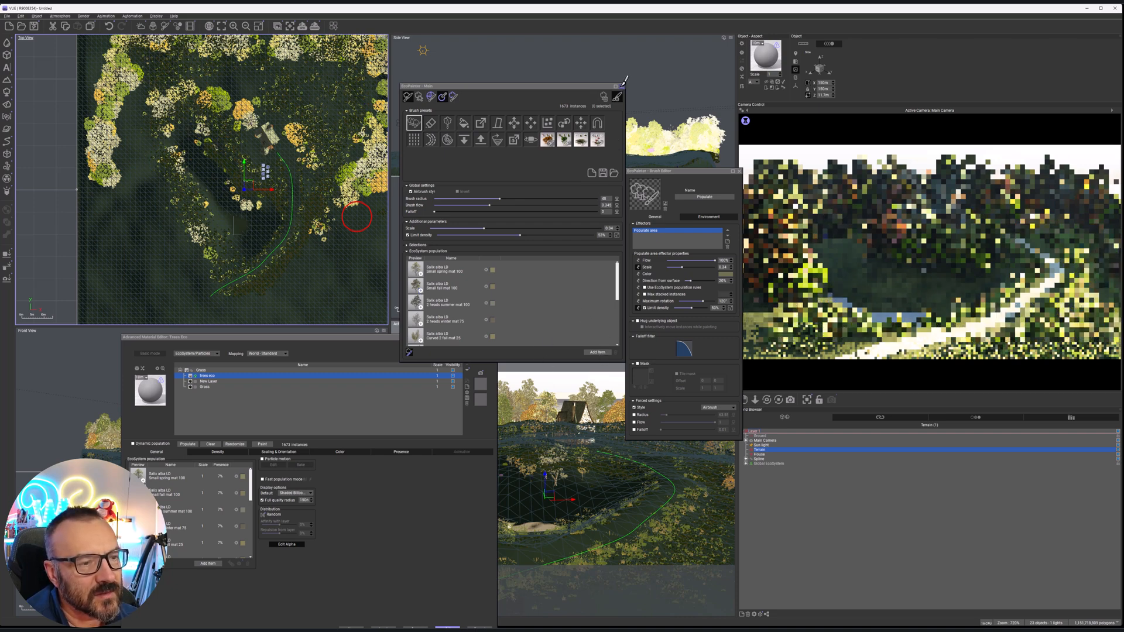
pyautogui.click(448, 628)
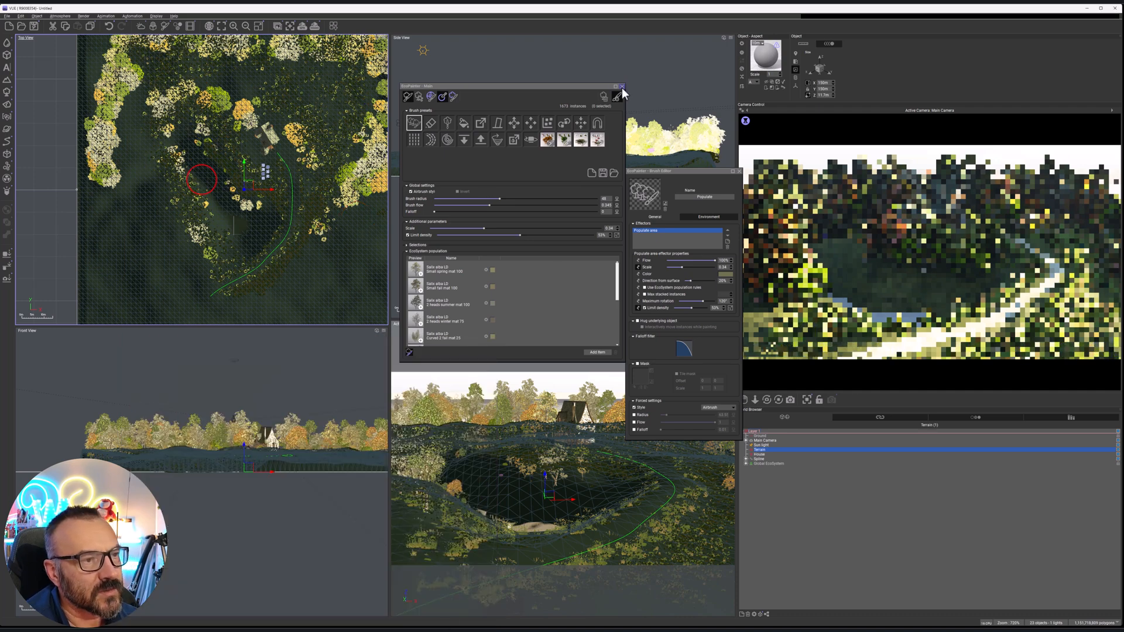
pyautogui.click(622, 87)
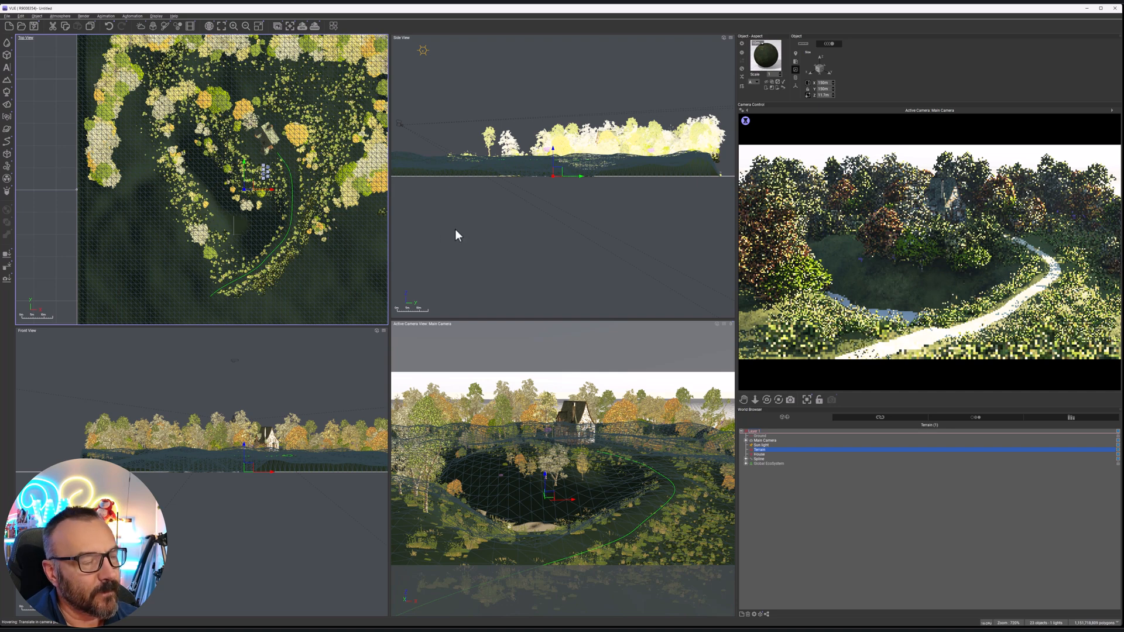
# Add a cube in the basin and stretch it in top view along the basin's width and length
pyautogui.scroll(5, 255, 234)
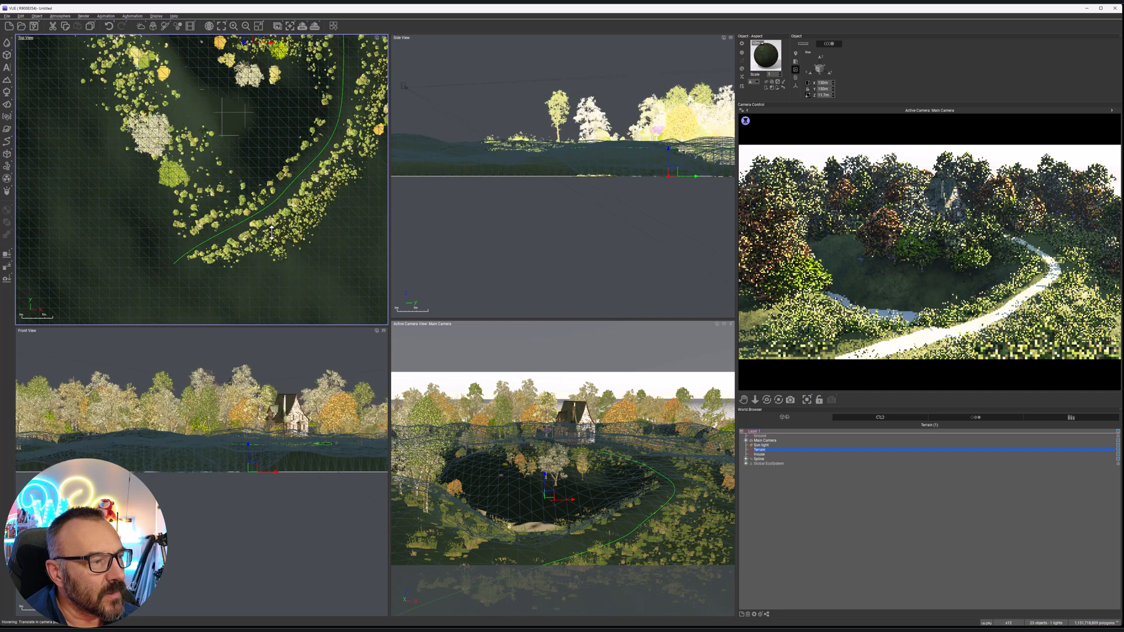
pyautogui.scroll(-2, 281, 257)
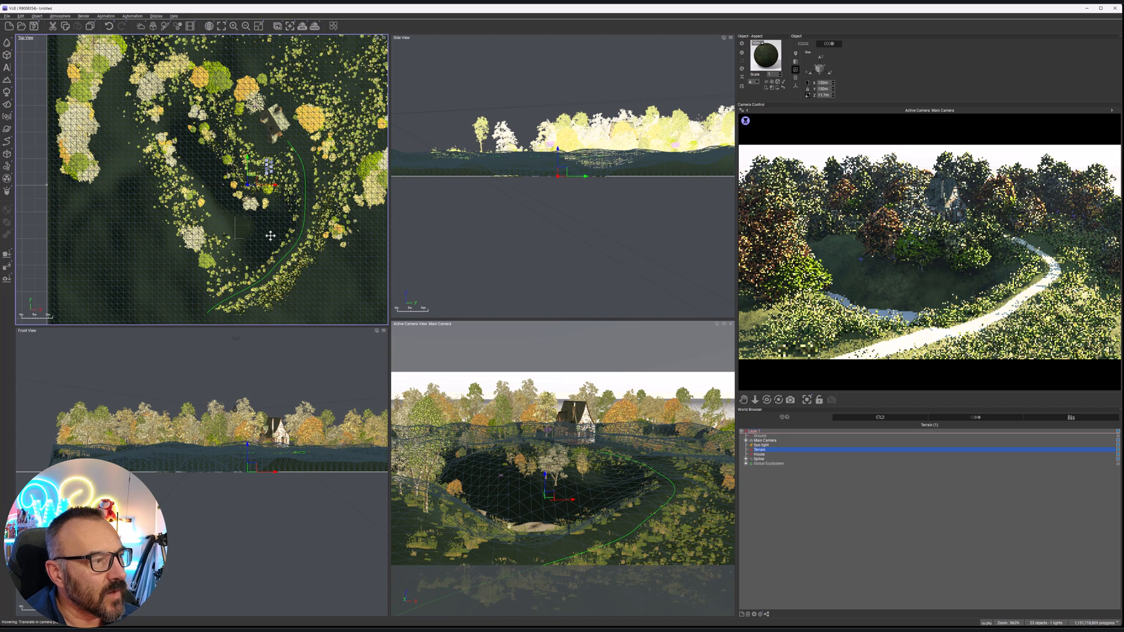
pyautogui.click(7, 55)
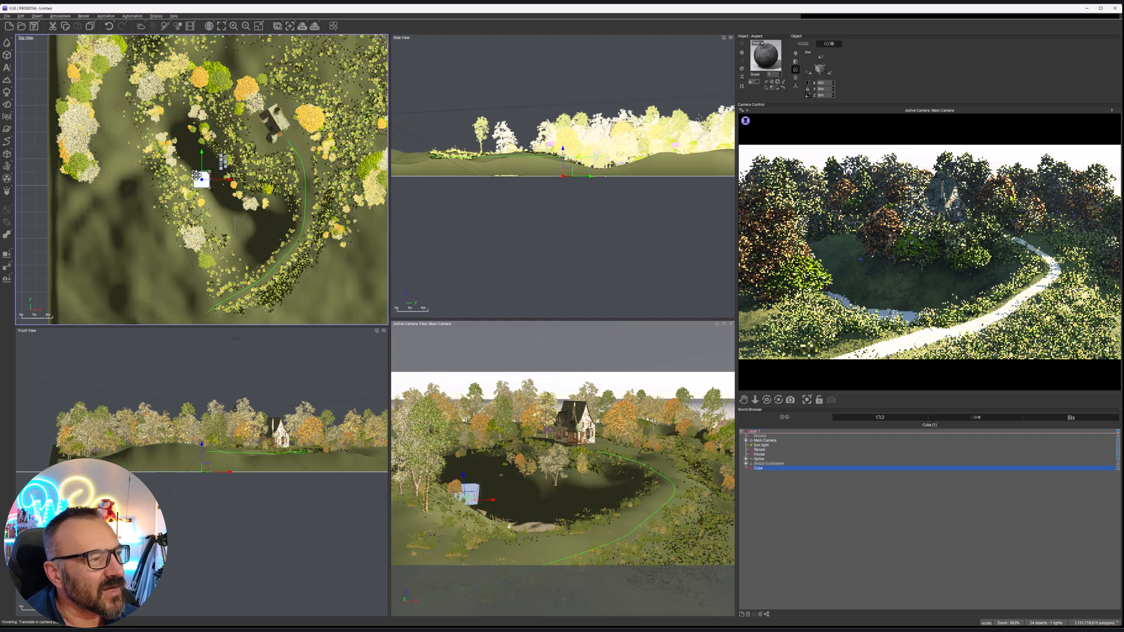
pyautogui.moveTo(201, 179); pyautogui.dragTo(304, 211)
pyautogui.moveTo(217, 209); pyautogui.dragTo(229, 164)
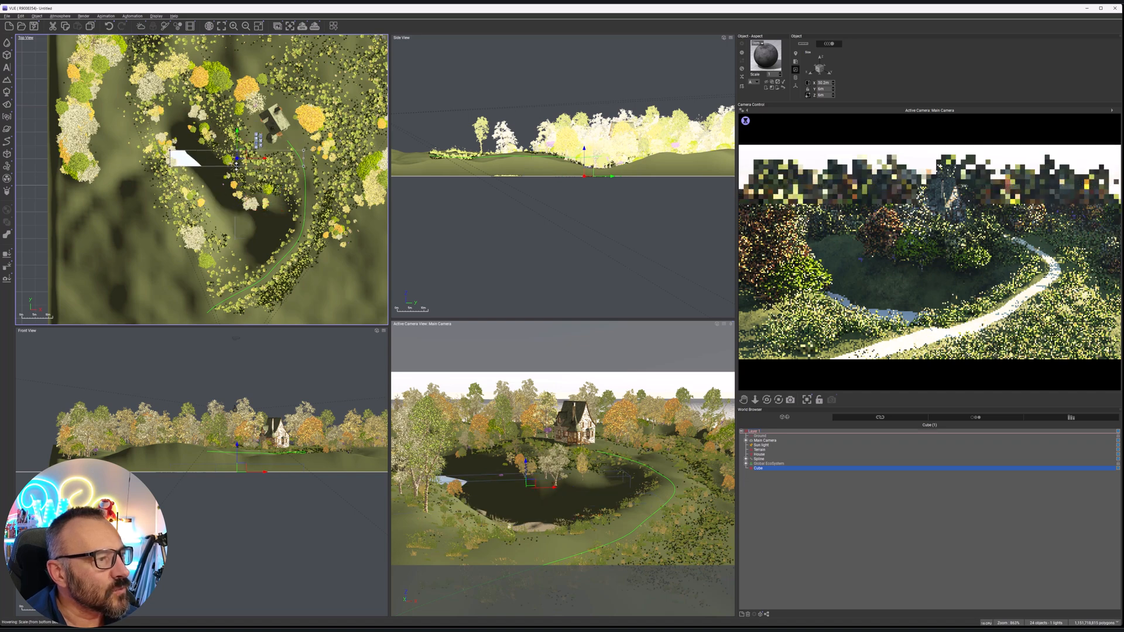
pyautogui.moveTo(237, 165); pyautogui.dragTo(232, 270)
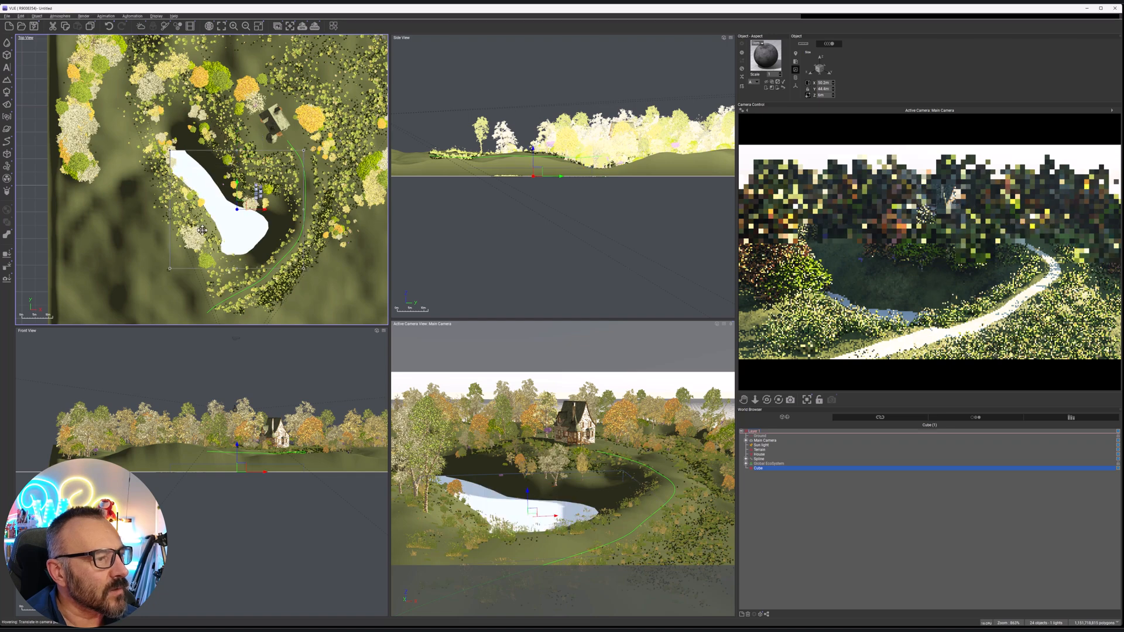
# Extend the cube across the basin's banks to about 89.9 m by 58.9 m and raise it to fill the basin
pyautogui.moveTo(169, 209); pyautogui.dragTo(63, 210)
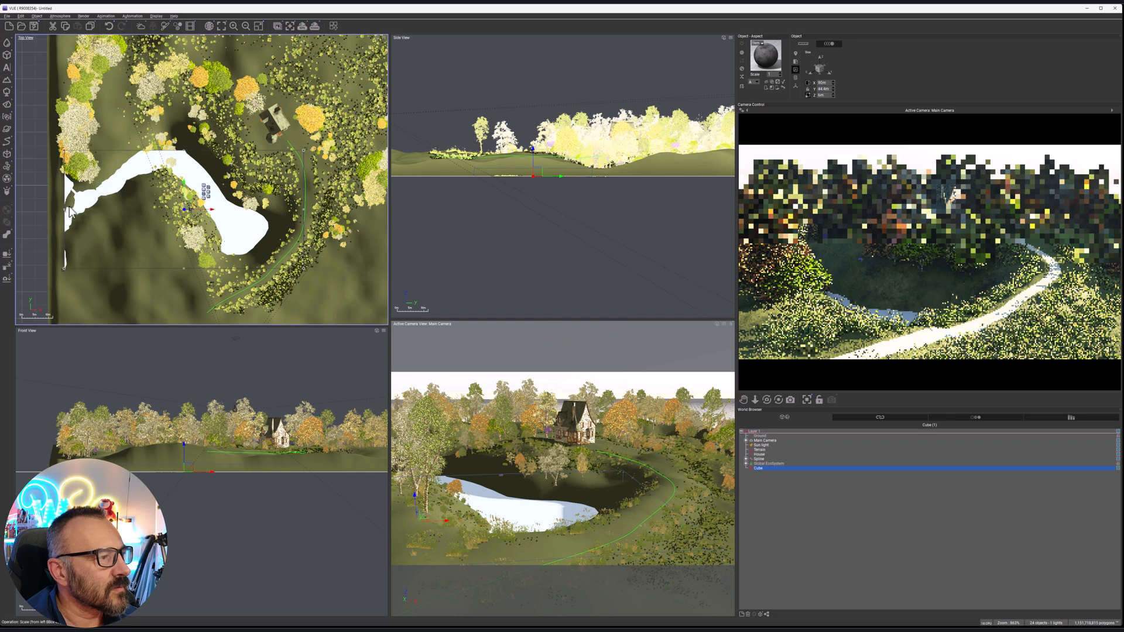
pyautogui.moveTo(183, 152); pyautogui.dragTo(180, 109)
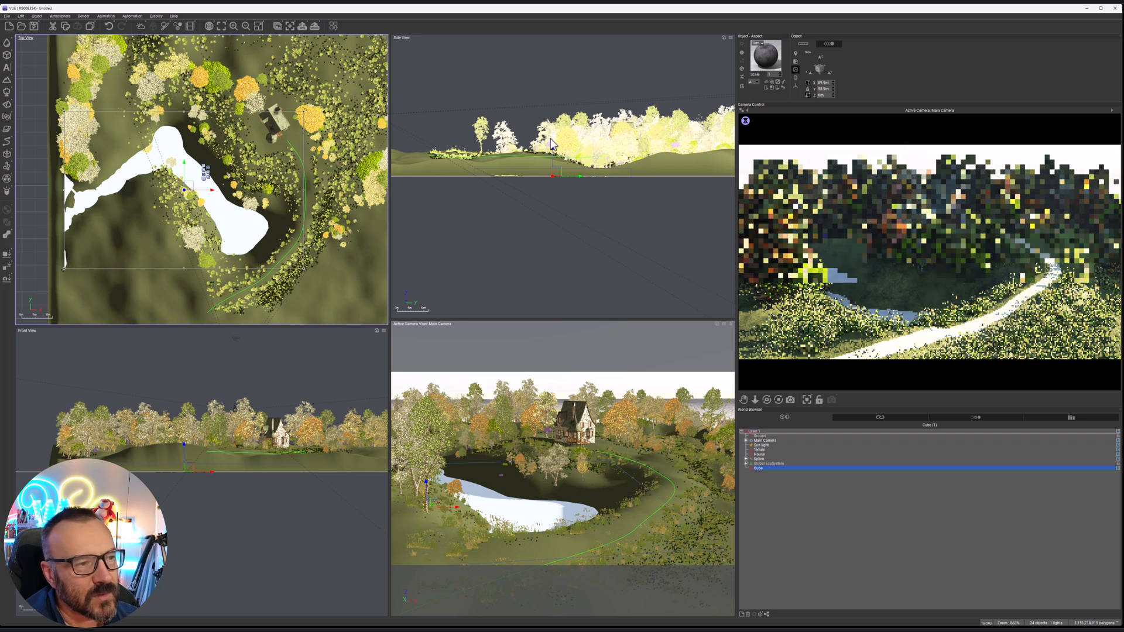
pyautogui.moveTo(552, 148); pyautogui.dragTo(552, 140)
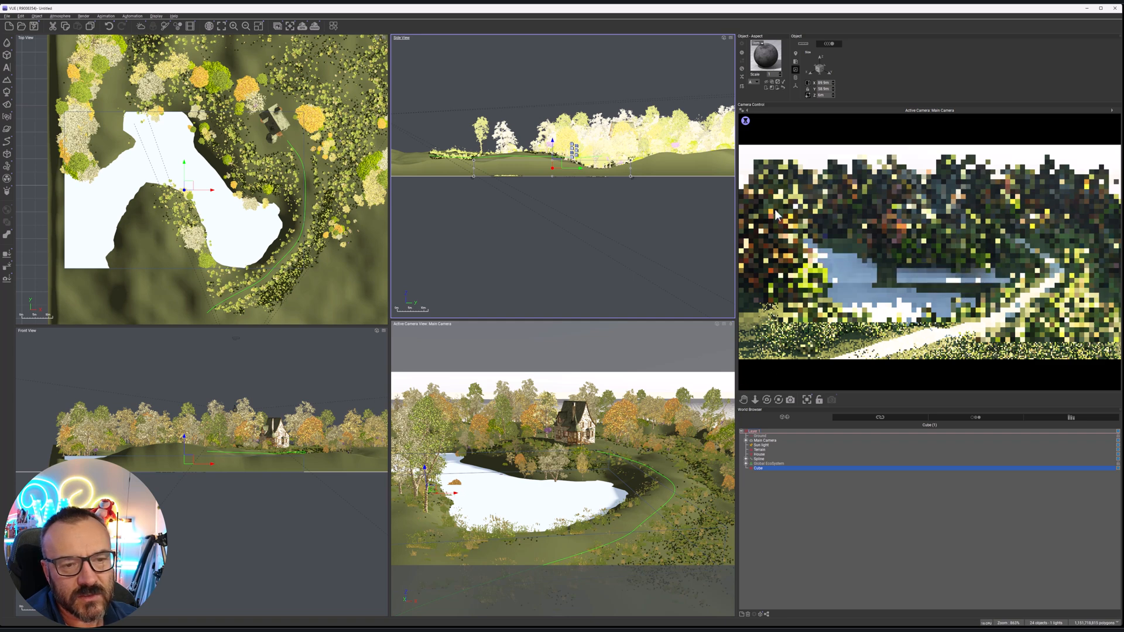
# Load the Channel Water material from the Liquids Metawaters collection onto the cube
pyautogui.click(742, 69)
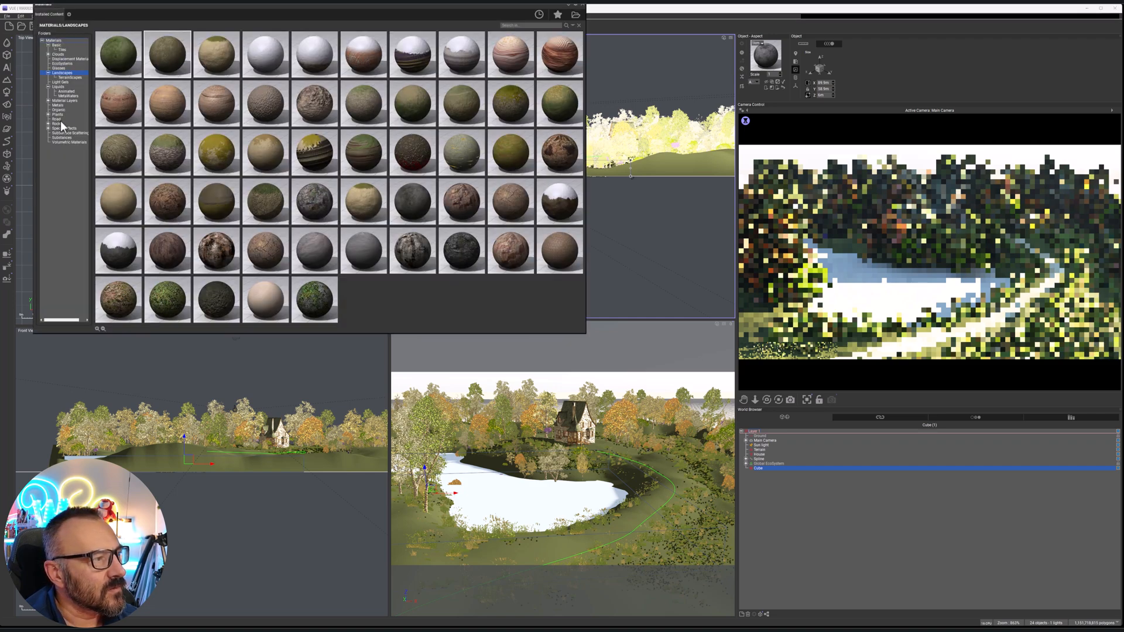
pyautogui.click(61, 87)
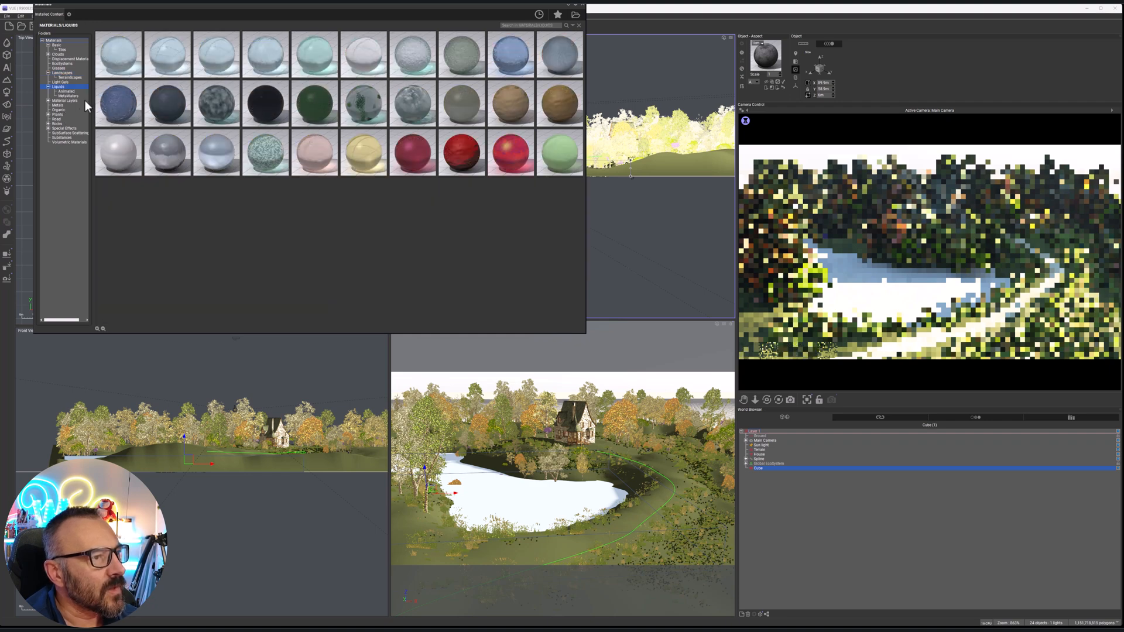
pyautogui.click(69, 96)
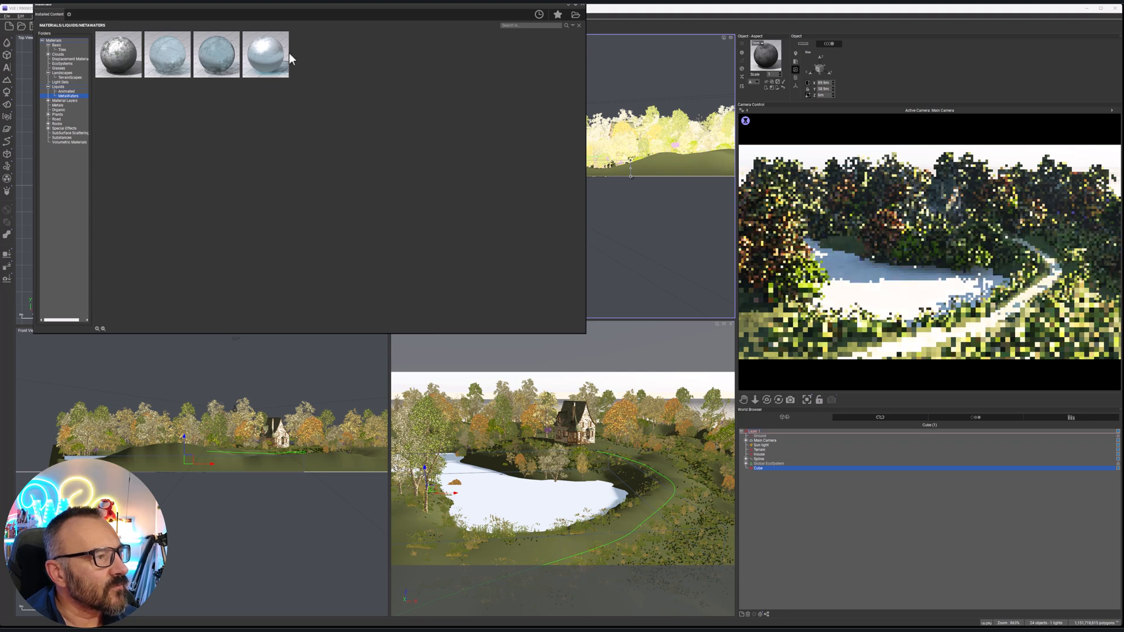
pyautogui.doubleClick(123, 61)
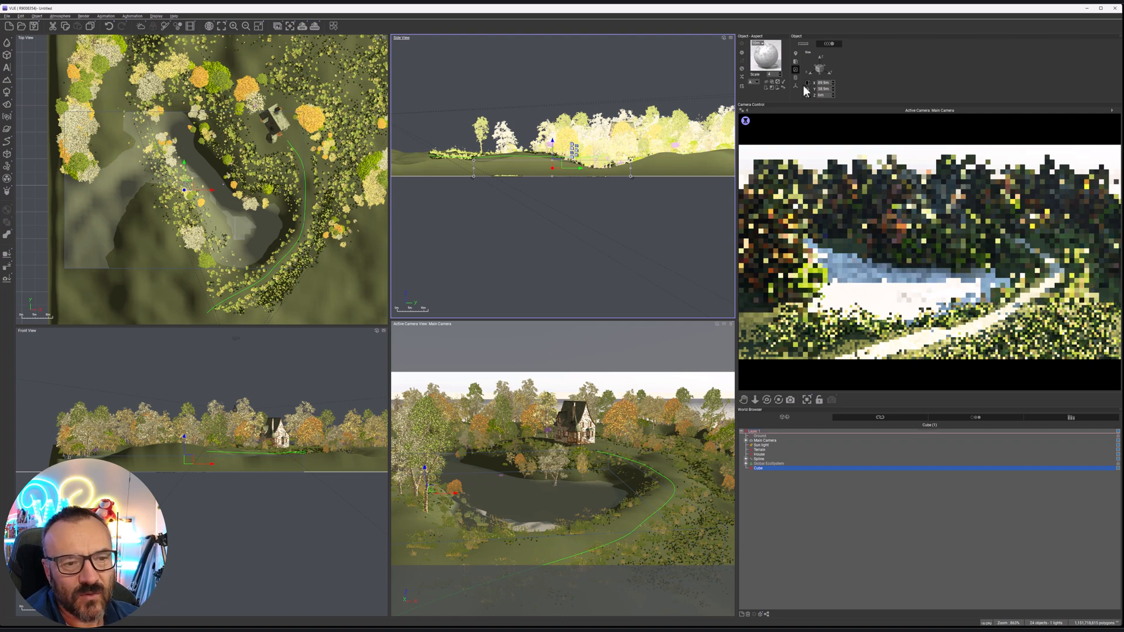
# Open the cube's water material for editing and switch the Foam layer's color mode to Natural grain
pyautogui.doubleClick(766, 54)
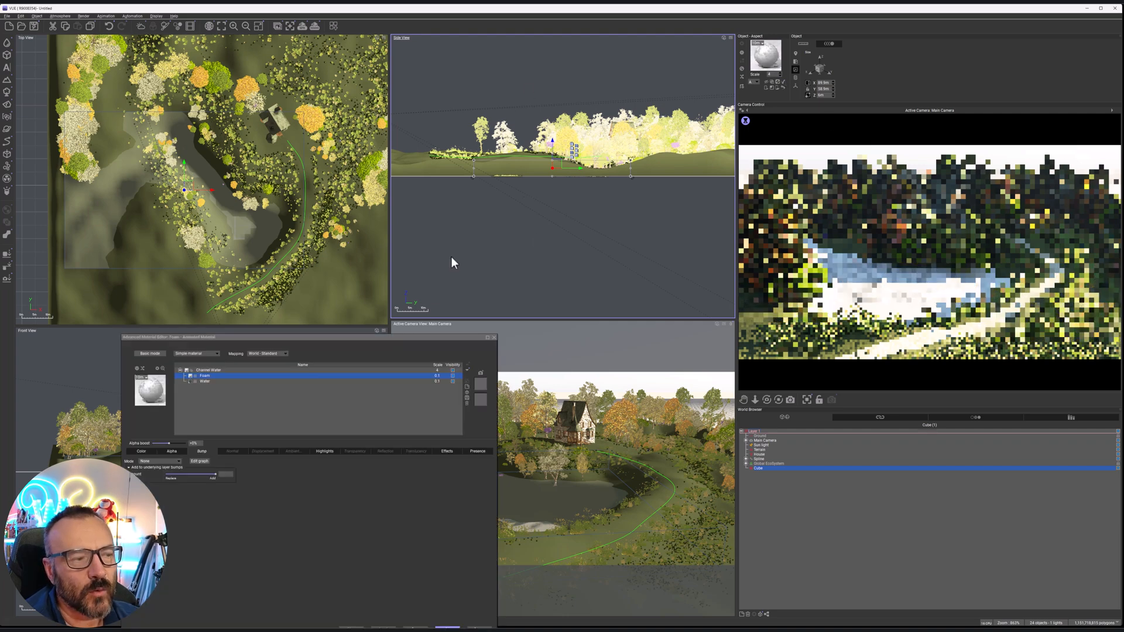
pyautogui.moveTo(419, 337); pyautogui.dragTo(566, 165)
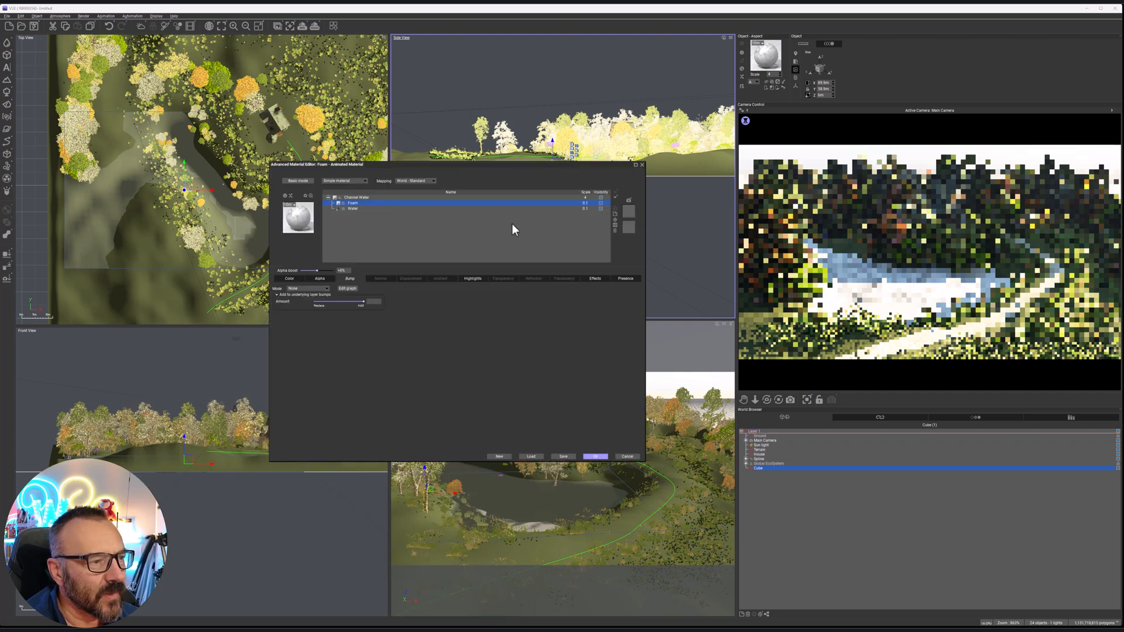
pyautogui.click(320, 278)
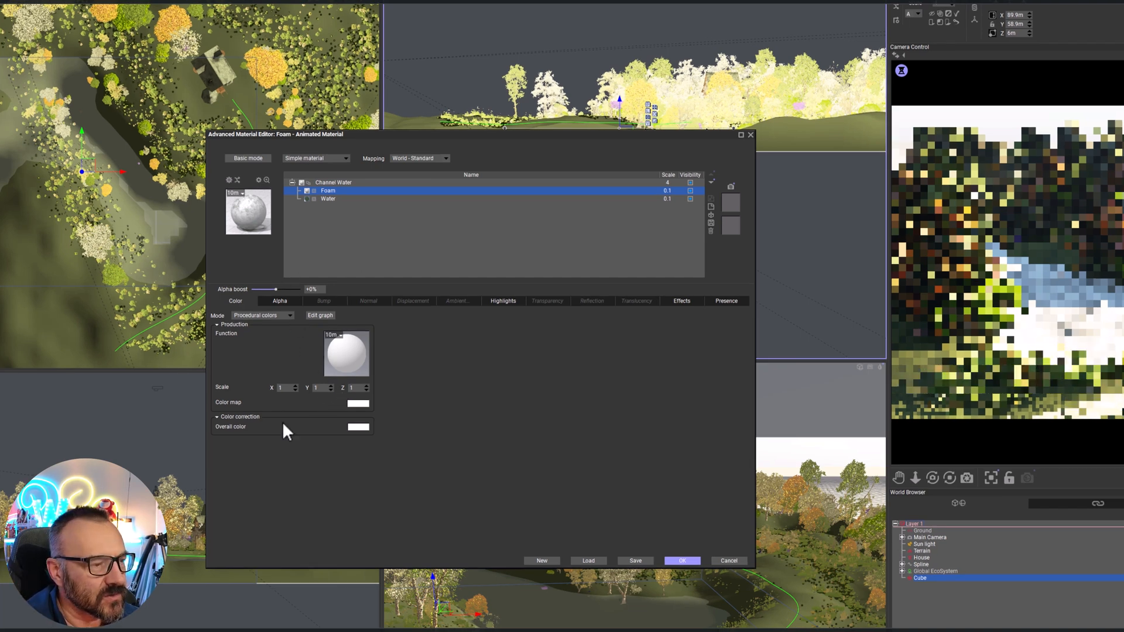
pyautogui.click(272, 314)
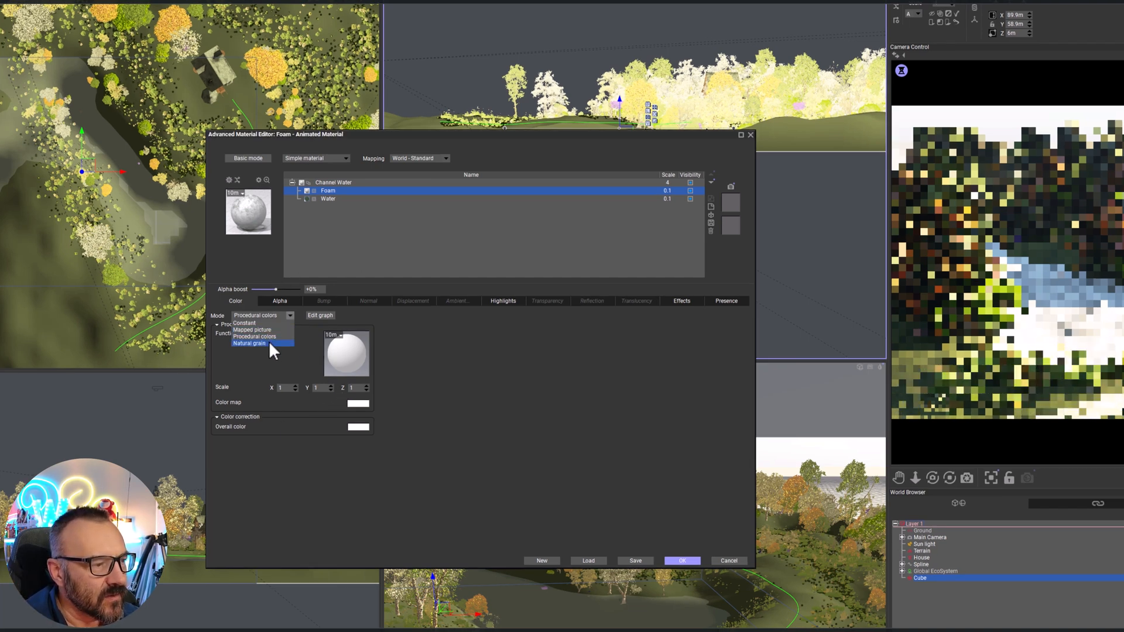
pyautogui.click(268, 341)
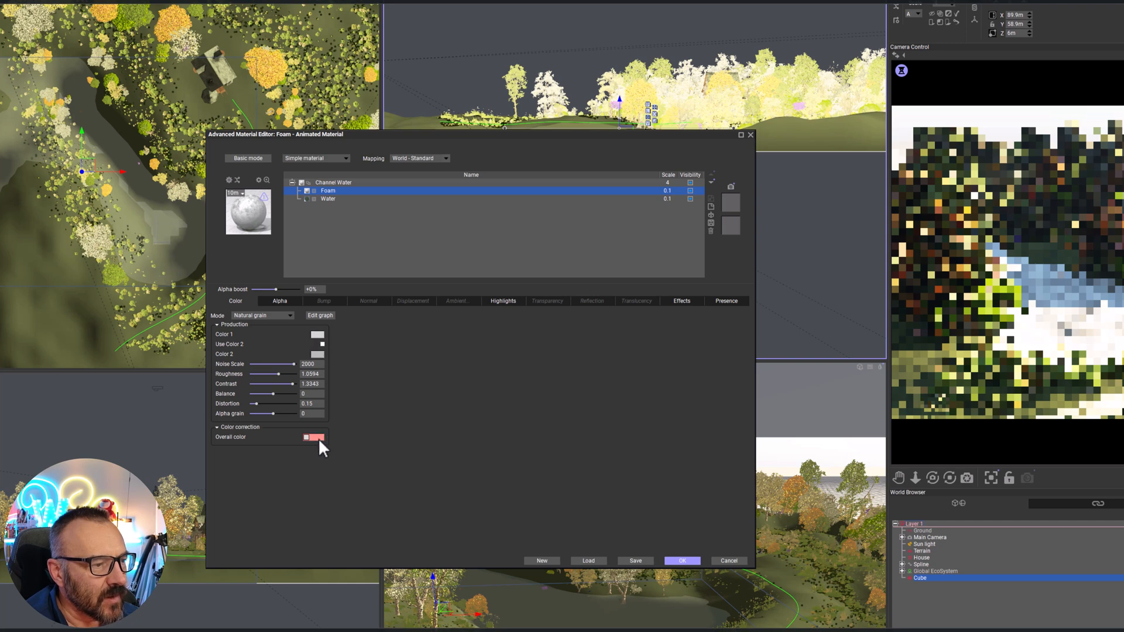
pyautogui.rightClick(319, 439)
pyautogui.click(307, 436)
# Set Color 1 of the Foam layer's natural grain to a muted dark green
pyautogui.rightClick(321, 334)
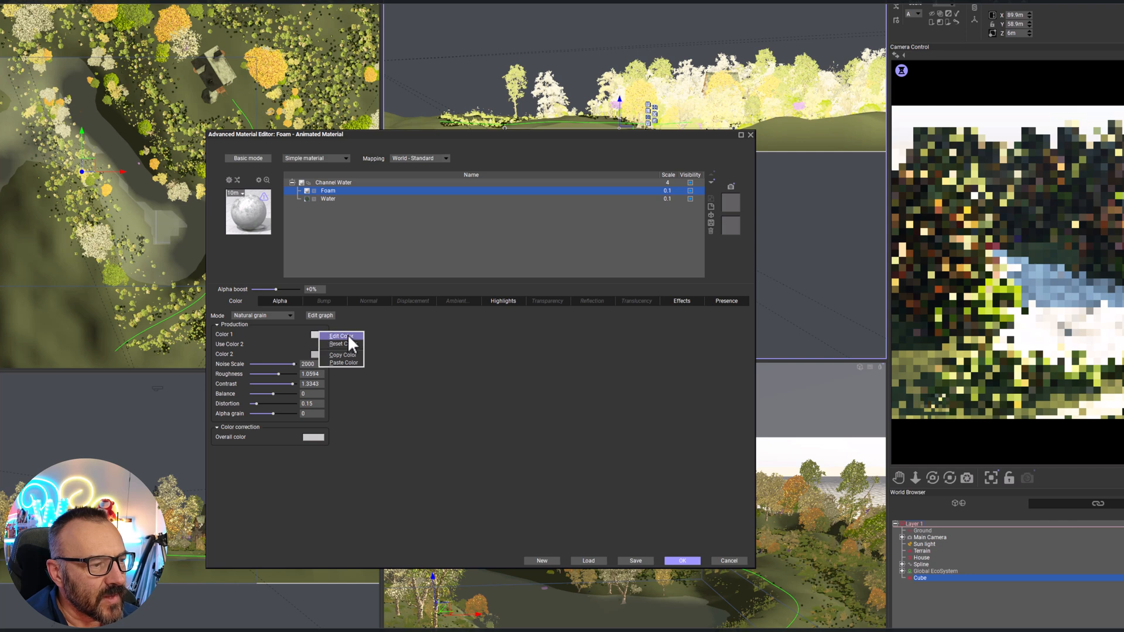
pyautogui.click(348, 336)
pyautogui.click(235, 244)
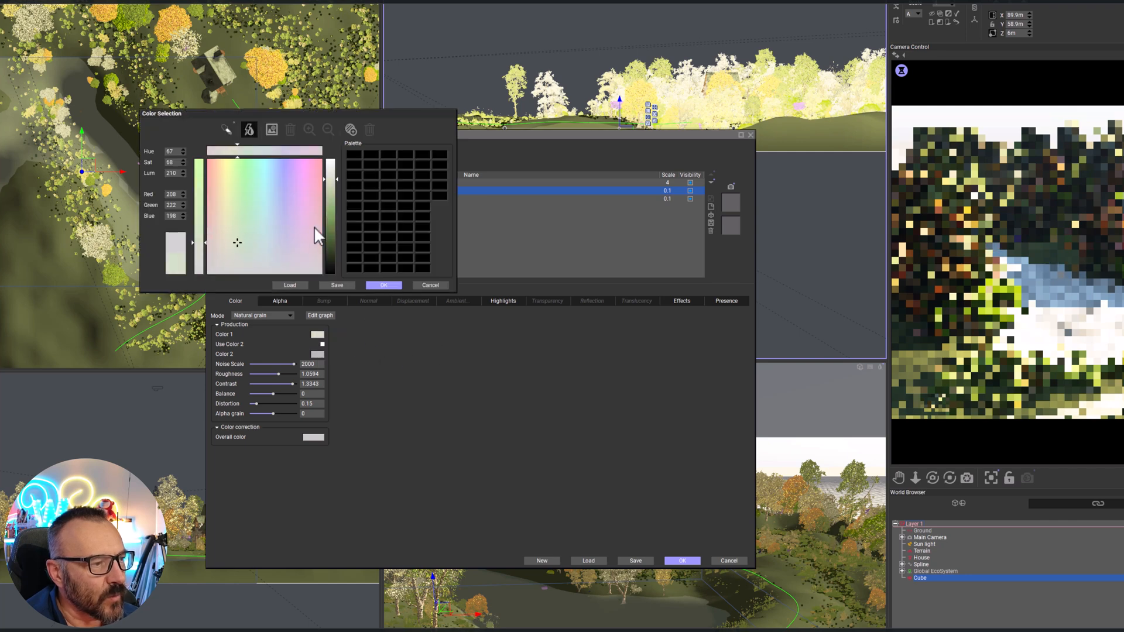
pyautogui.click(331, 231)
pyautogui.click(383, 286)
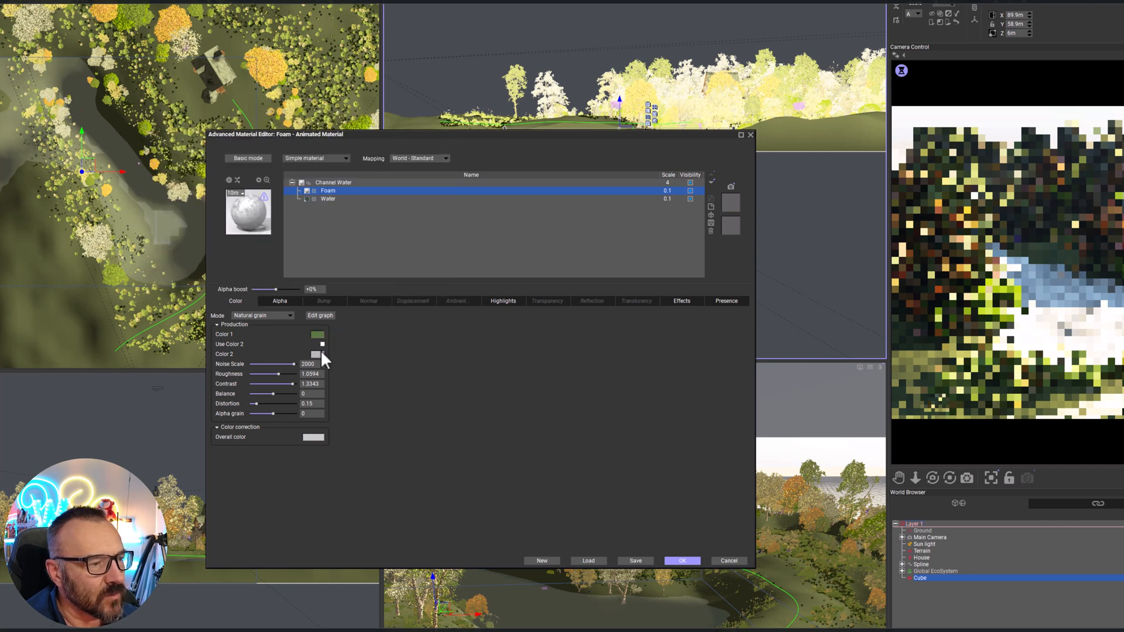
# Enable Color 2 as an olive green and set the grain's roughness to 1.1454 and distortion to 0.57
pyautogui.rightClick(318, 354)
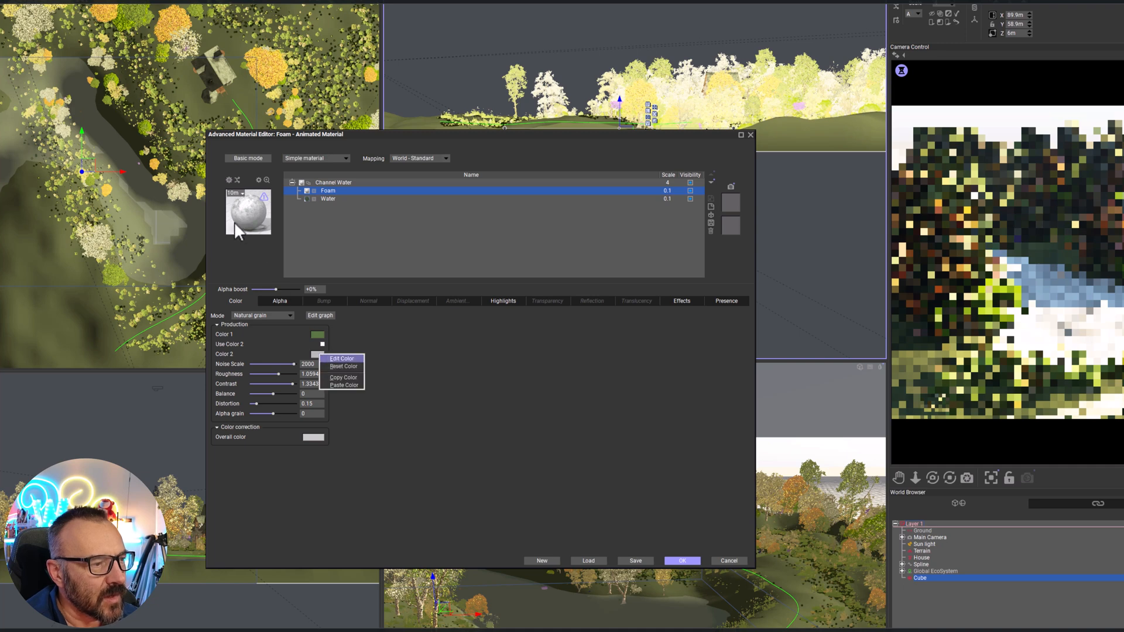
pyautogui.press('Return')
pyautogui.click(286, 229)
pyautogui.moveTo(336, 225); pyautogui.dragTo(334, 234)
pyautogui.click(378, 285)
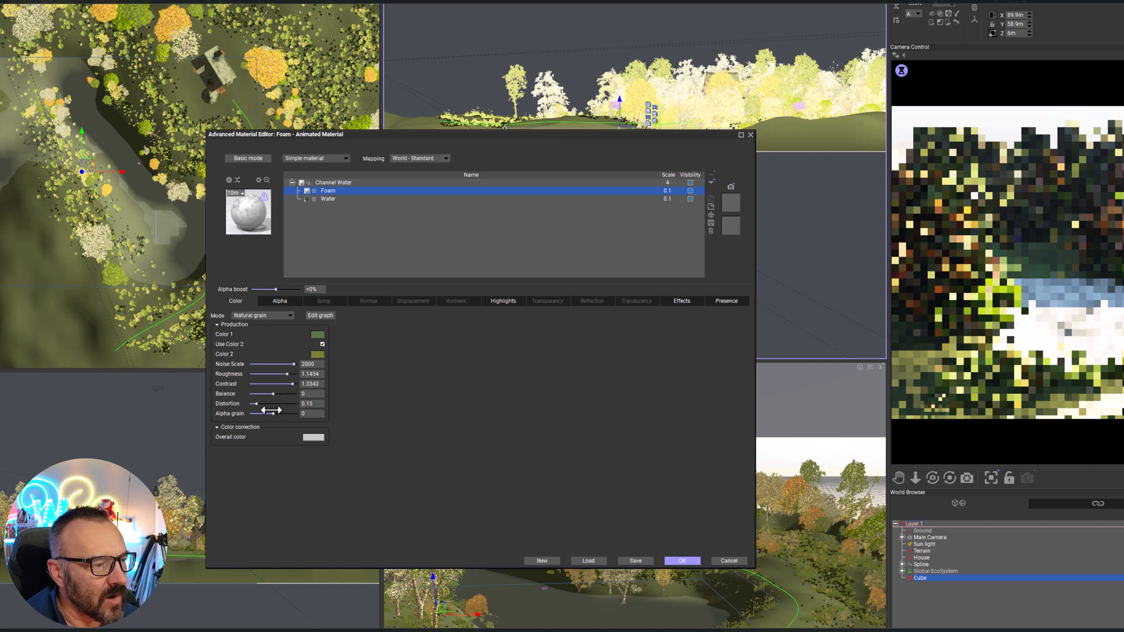
pyautogui.moveTo(289, 405); pyautogui.dragTo(291, 405)
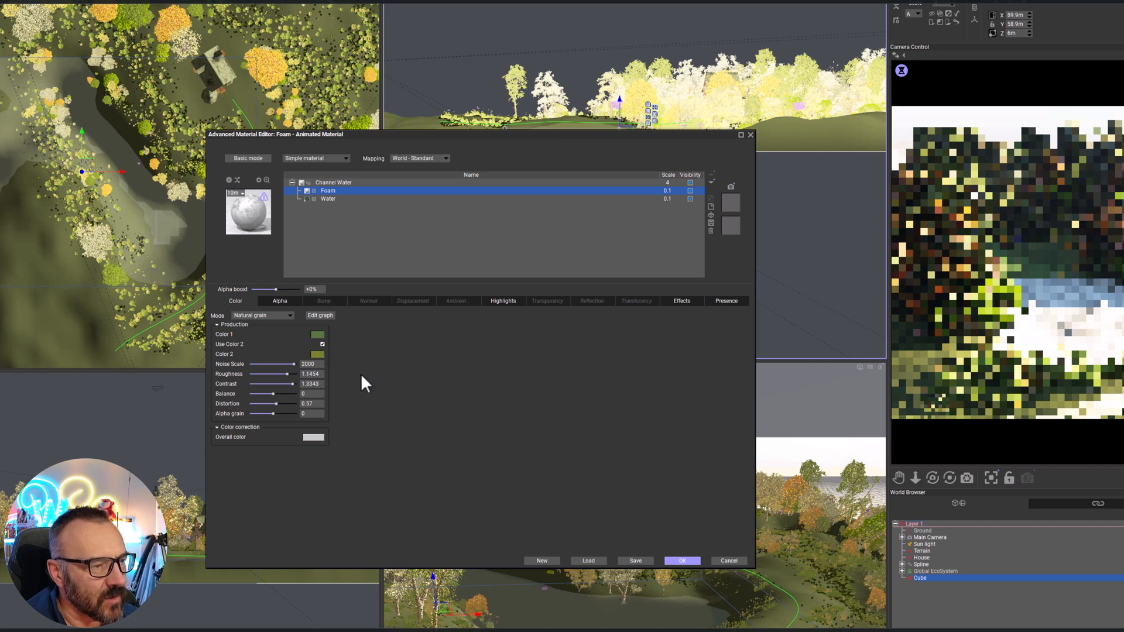
# Replace the Foam layer's alpha function with a patchier preset, reduce the alpha boost and refresh the camera preview
pyautogui.click(280, 301)
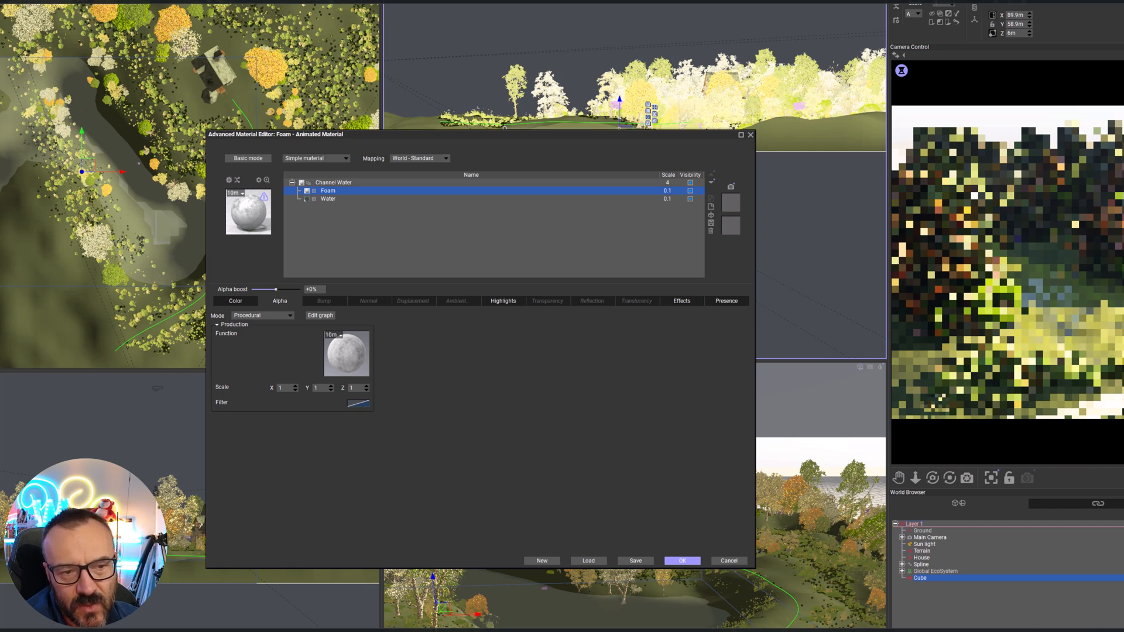
pyautogui.rightClick(356, 363)
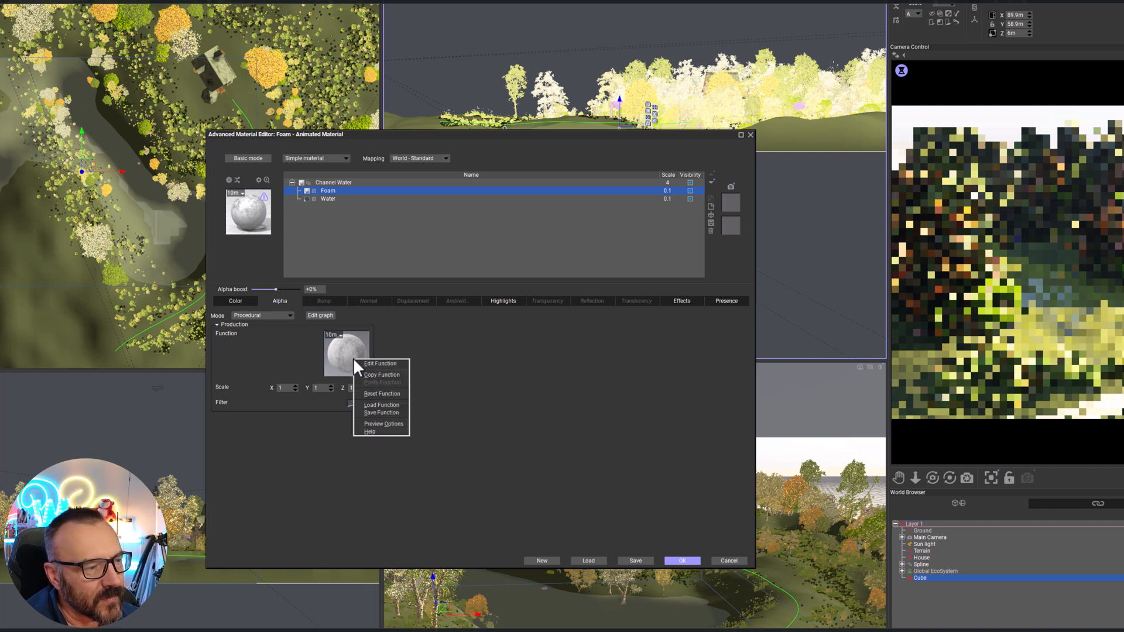
pyautogui.click(342, 357)
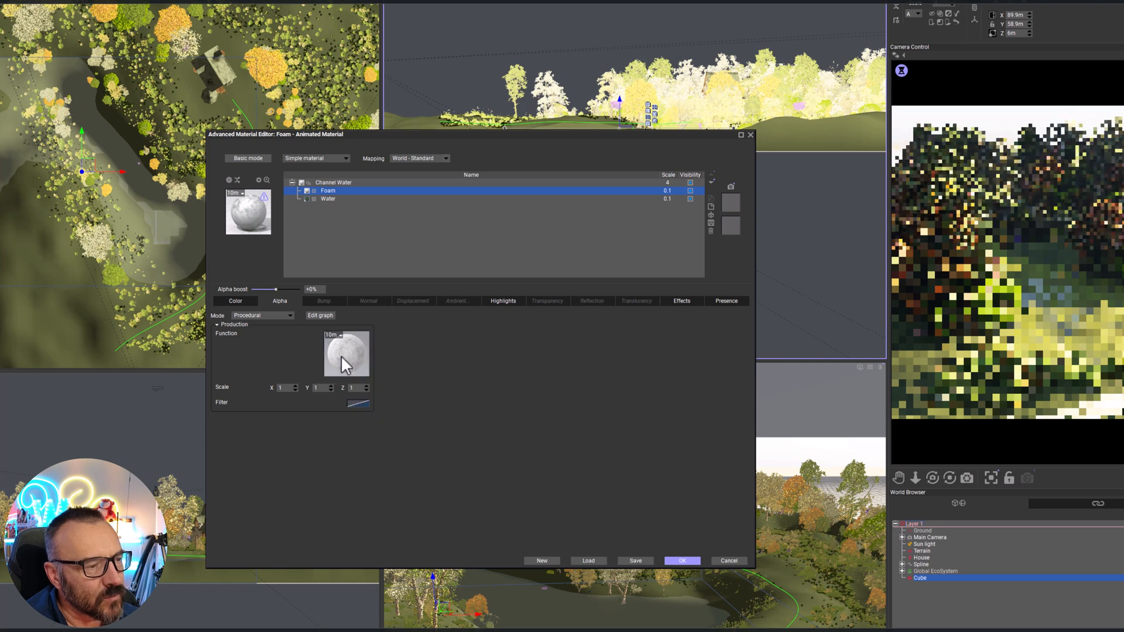
pyautogui.click(341, 356)
pyautogui.doubleClick(223, 65)
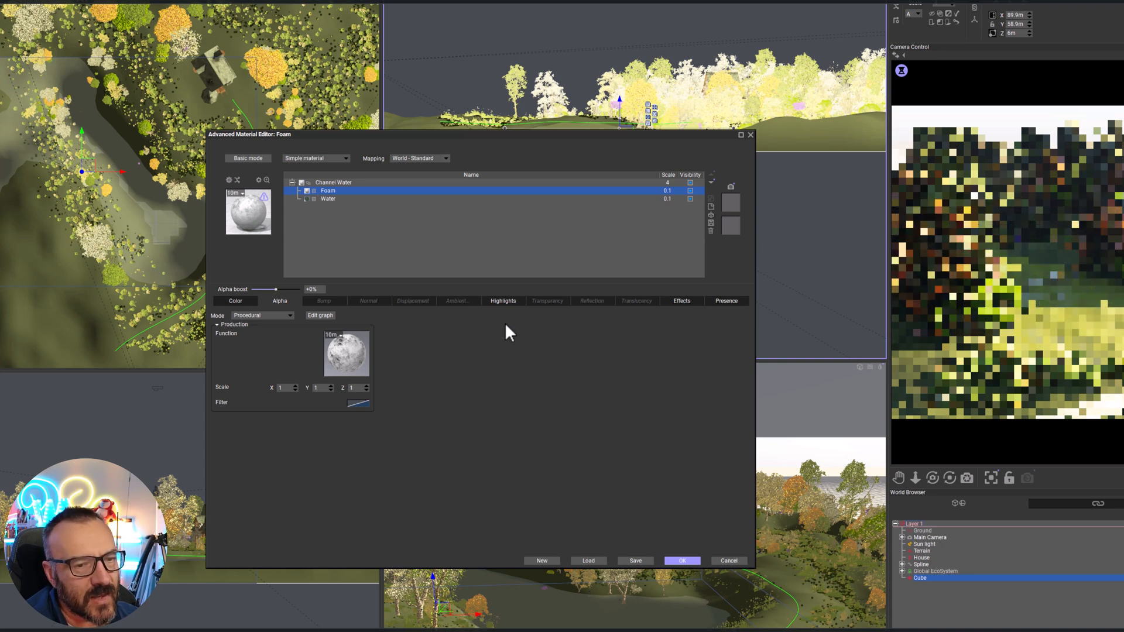
pyautogui.moveTo(276, 289); pyautogui.dragTo(267, 289)
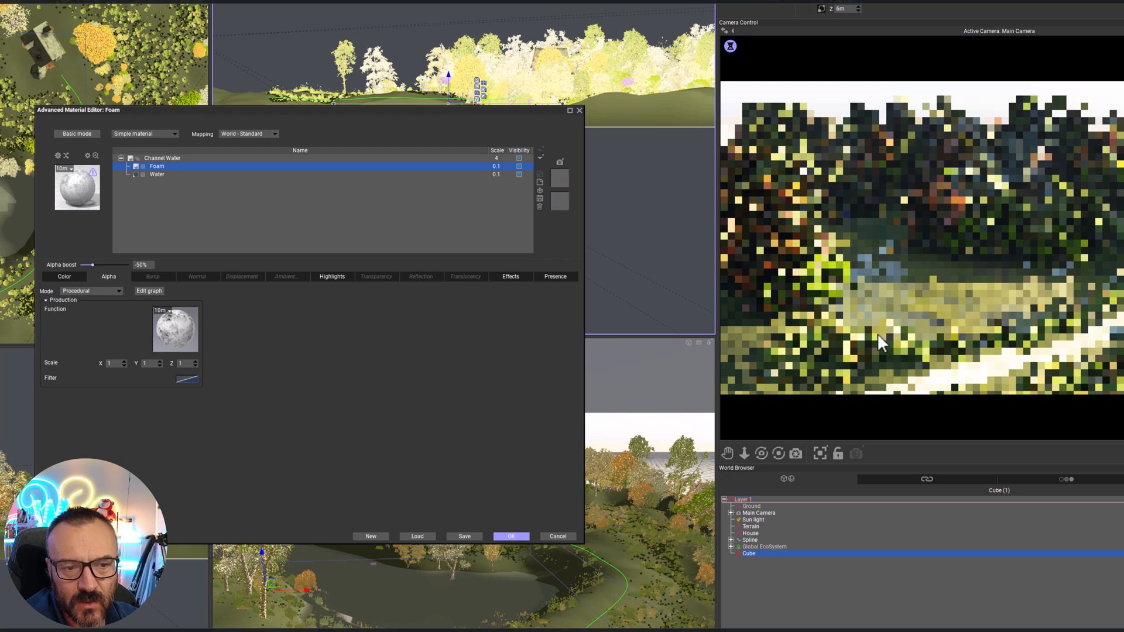
pyautogui.rightClick(1002, 282)
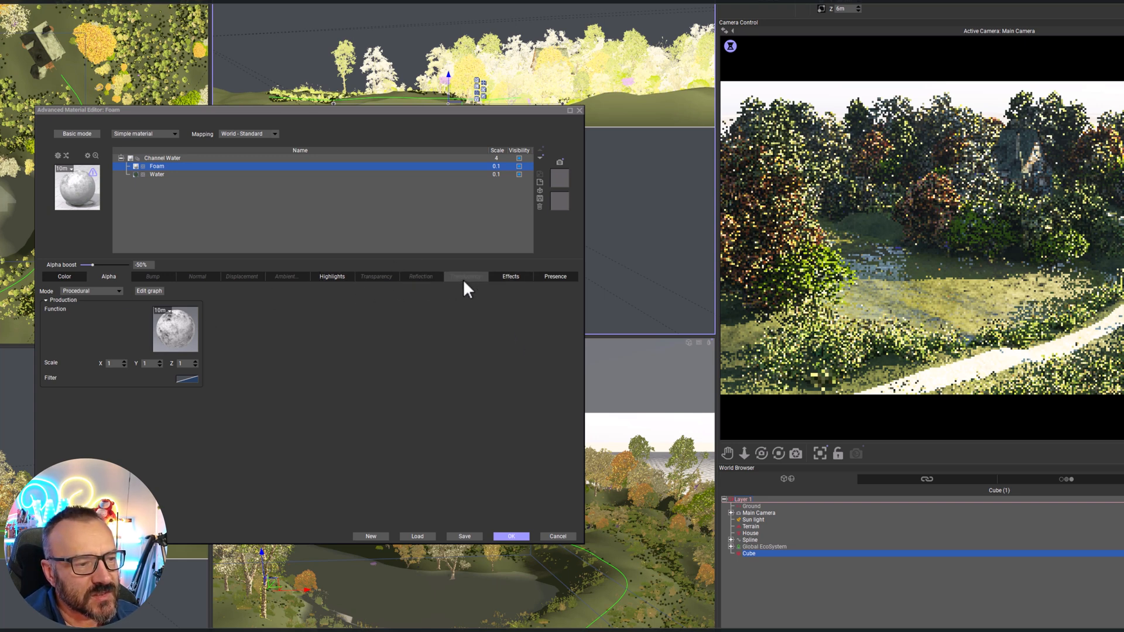
# Set the Foam layer's global transparency to 76%, refraction index to 1.33, murkiness to 92% and turn reflective with angle to 20%
pyautogui.click(366, 278)
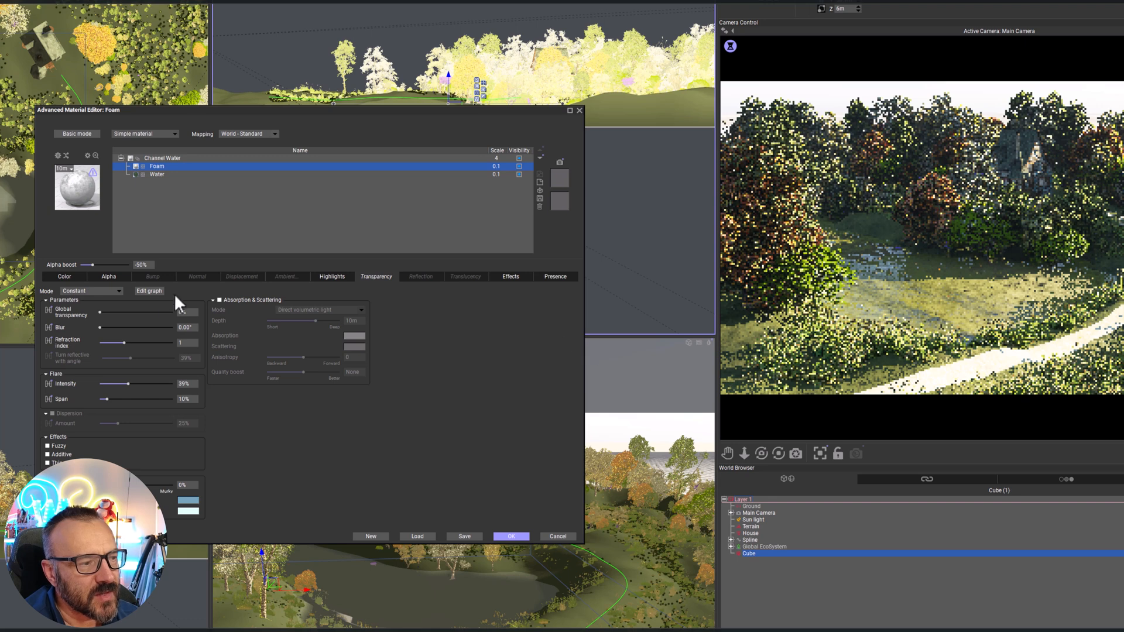
pyautogui.moveTo(100, 312); pyautogui.dragTo(142, 342)
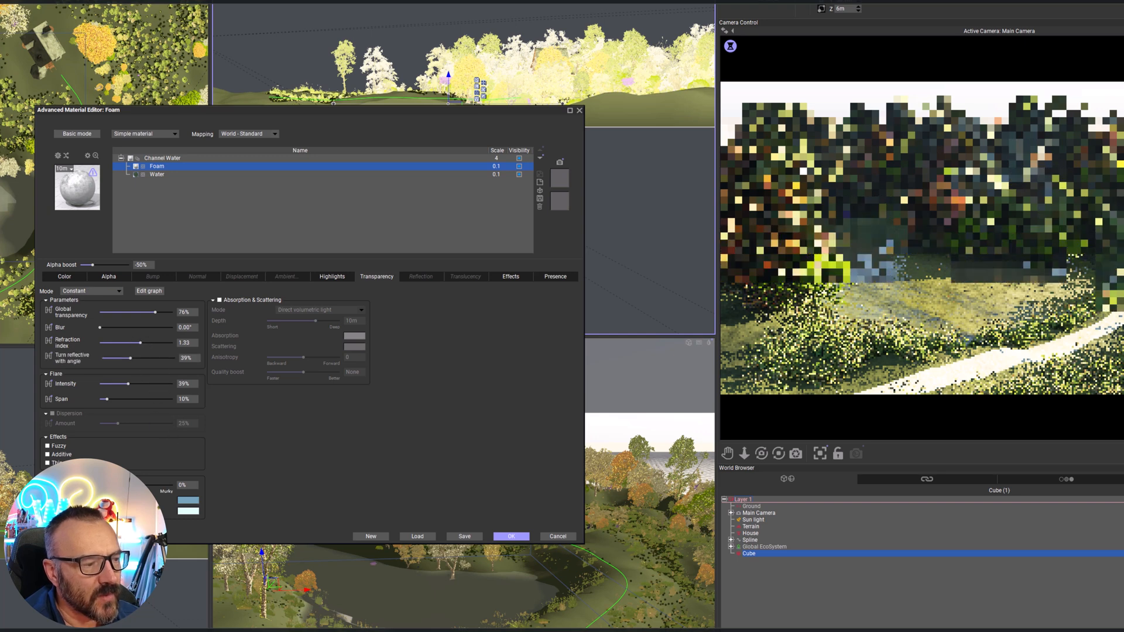
pyautogui.moveTo(165, 484); pyautogui.dragTo(214, 468)
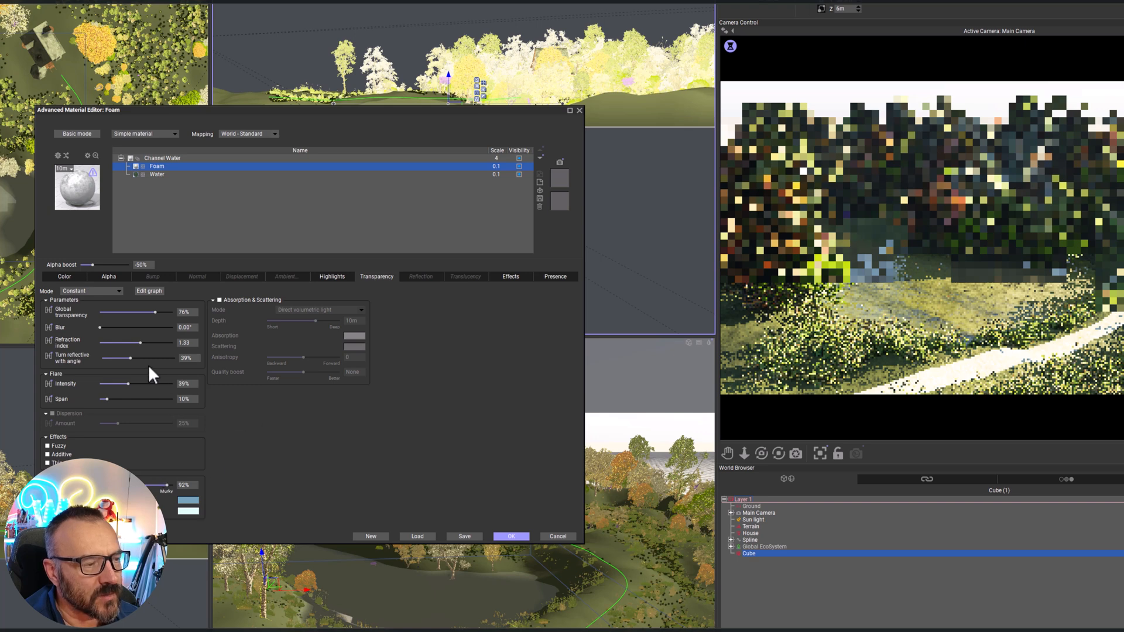
pyautogui.moveTo(132, 354); pyautogui.dragTo(122, 356)
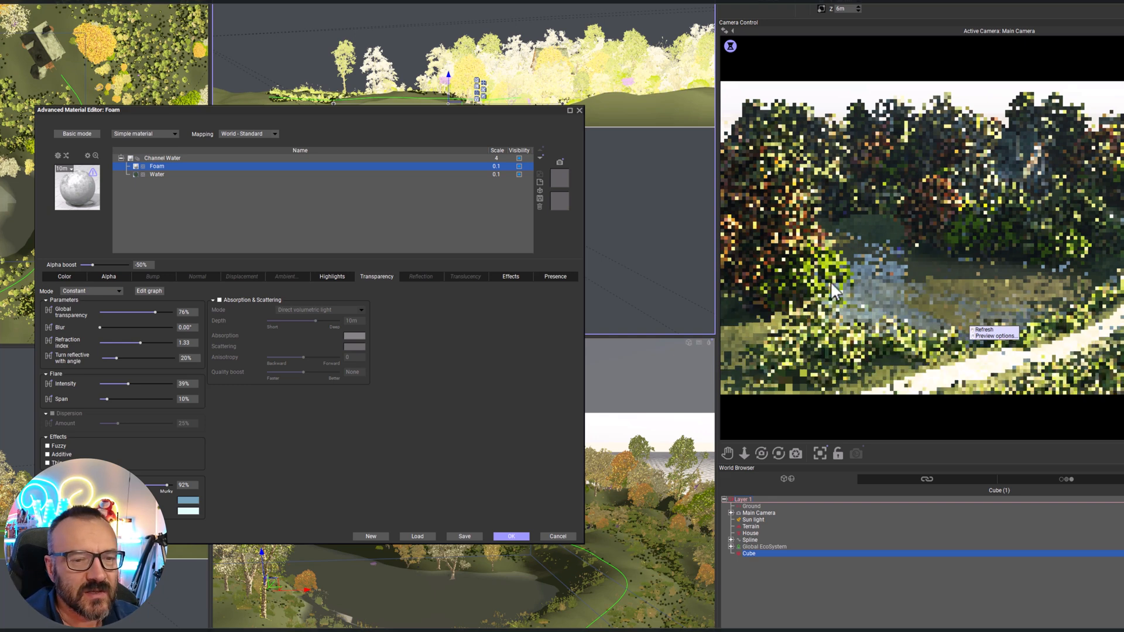
# Set the Water layer's bump depth to 0.5 and turn reflective with angle to 25%, and apply the material
pyautogui.click(153, 173)
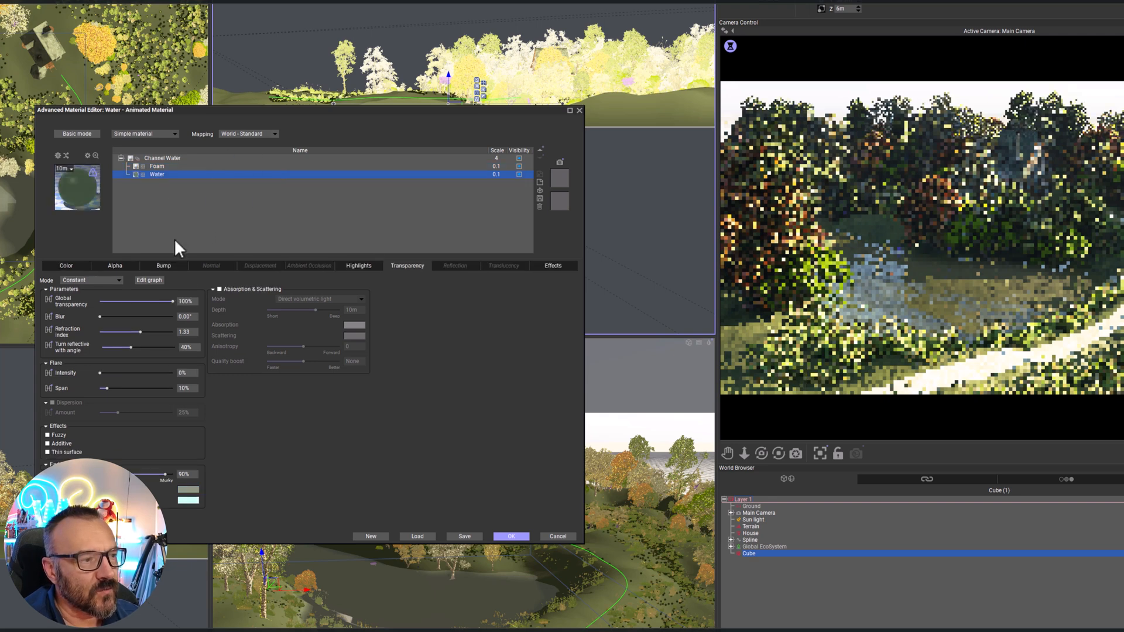
pyautogui.click(165, 266)
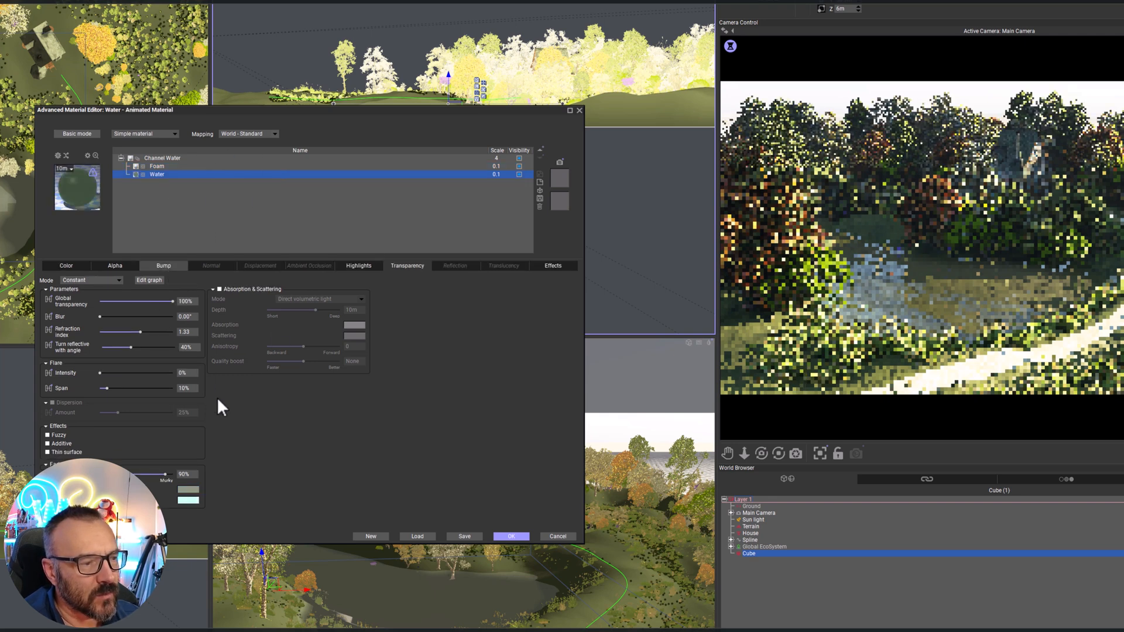
pyautogui.doubleClick(188, 391)
pyautogui.write('0.5')
pyautogui.press('Return')
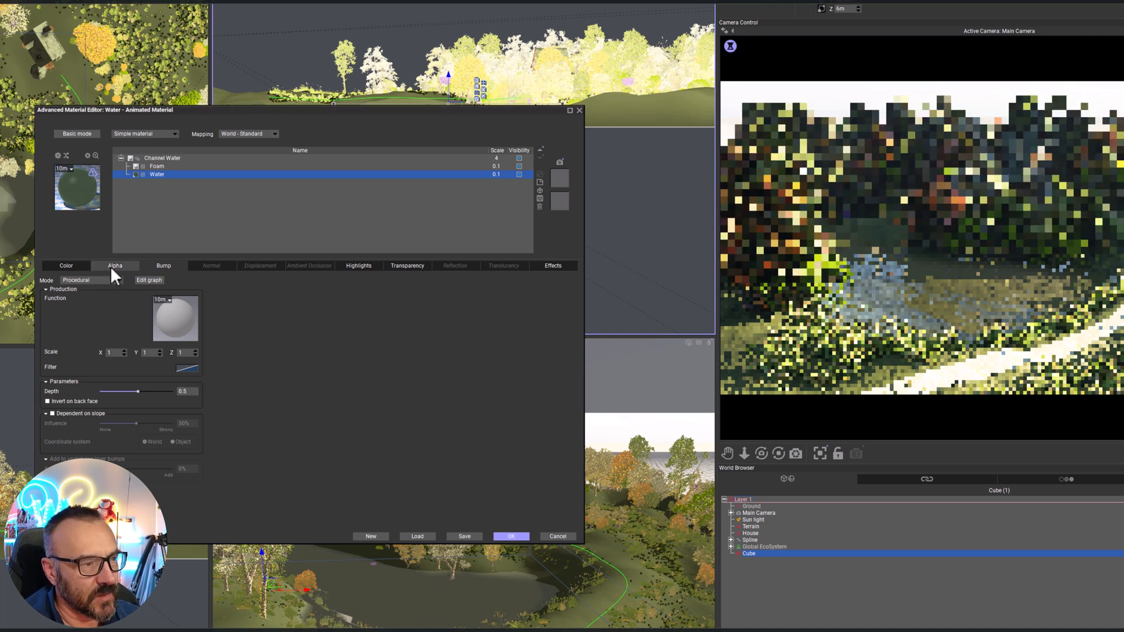
pyautogui.click(403, 266)
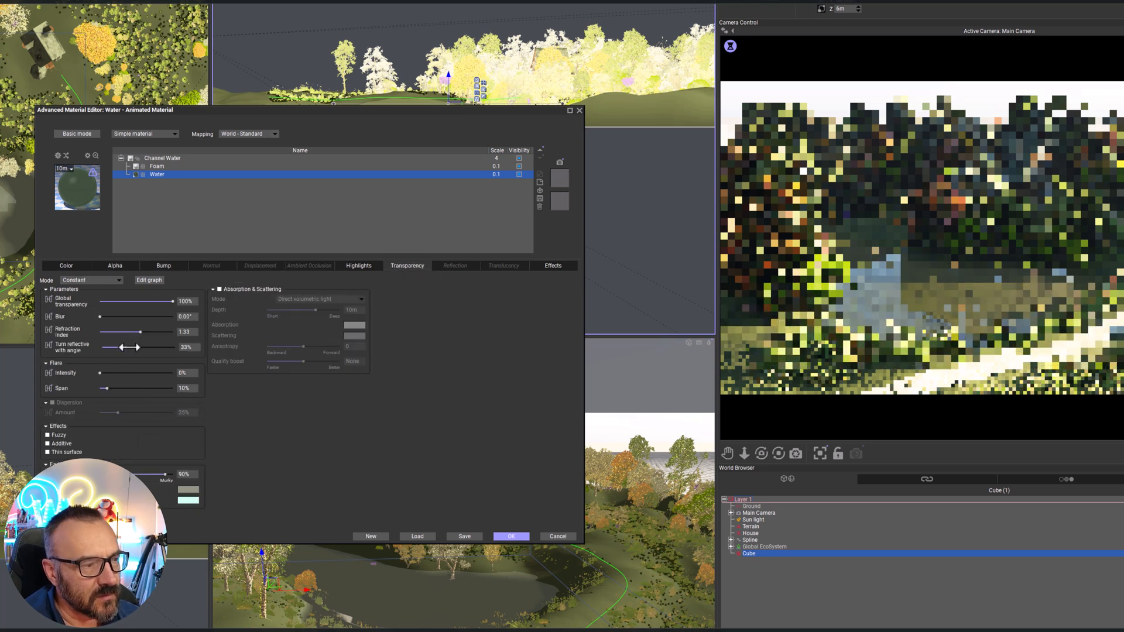
pyautogui.moveTo(135, 348); pyautogui.dragTo(127, 348)
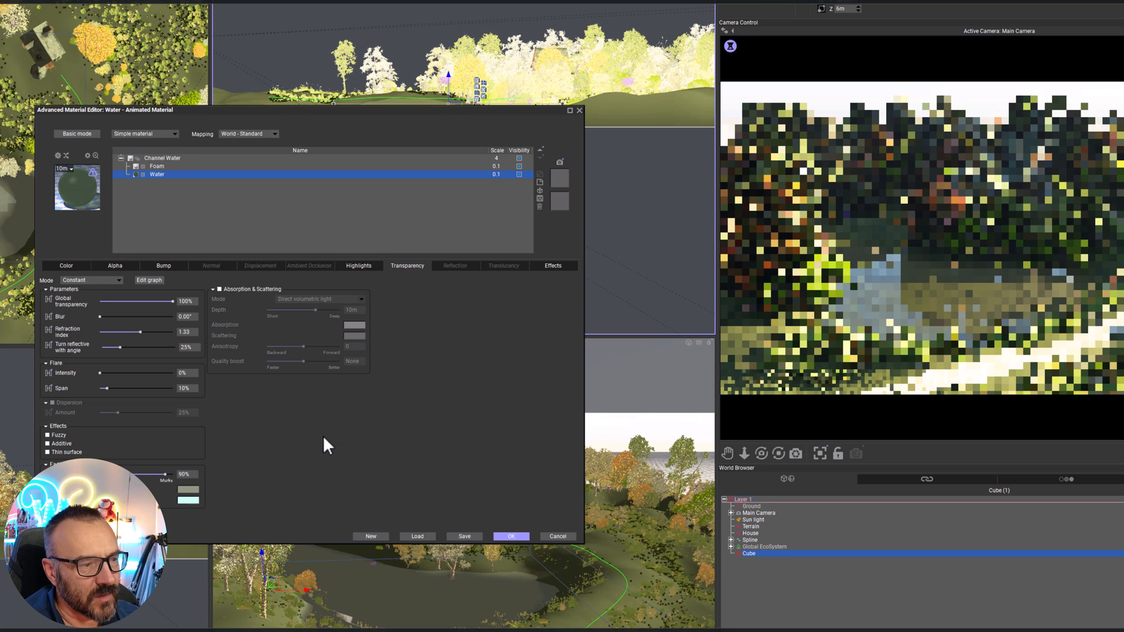
pyautogui.click(521, 537)
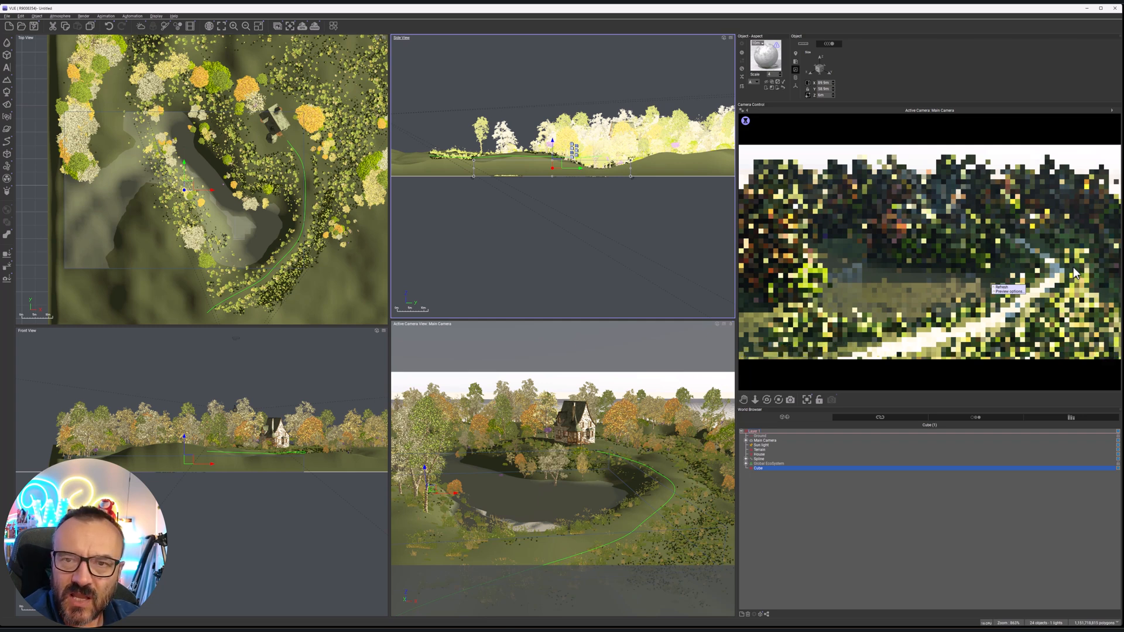
pyautogui.moveTo(276, 188); pyautogui.dragTo(287, 182, button='middle')
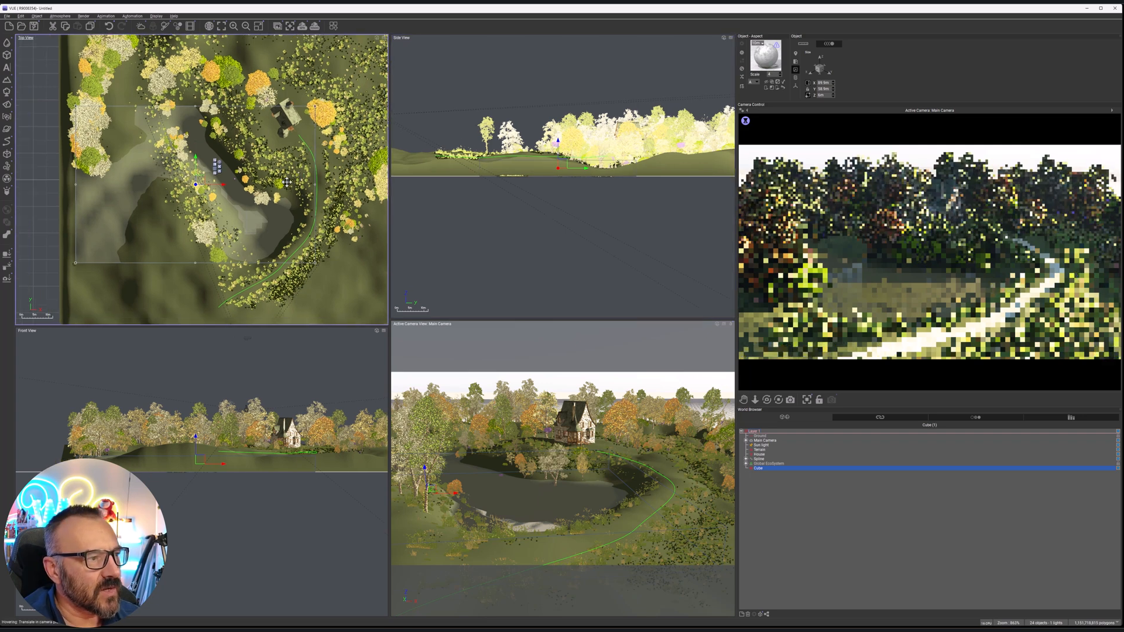
pyautogui.scroll(1, 293, 191)
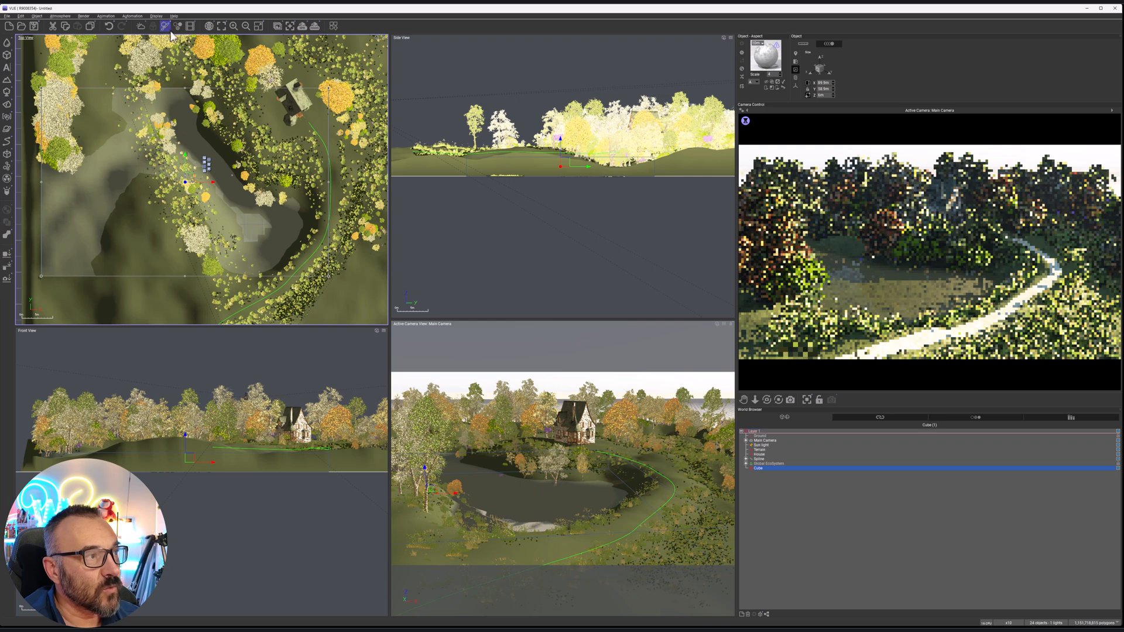
pyautogui.click(761, 451)
pyautogui.click(164, 26)
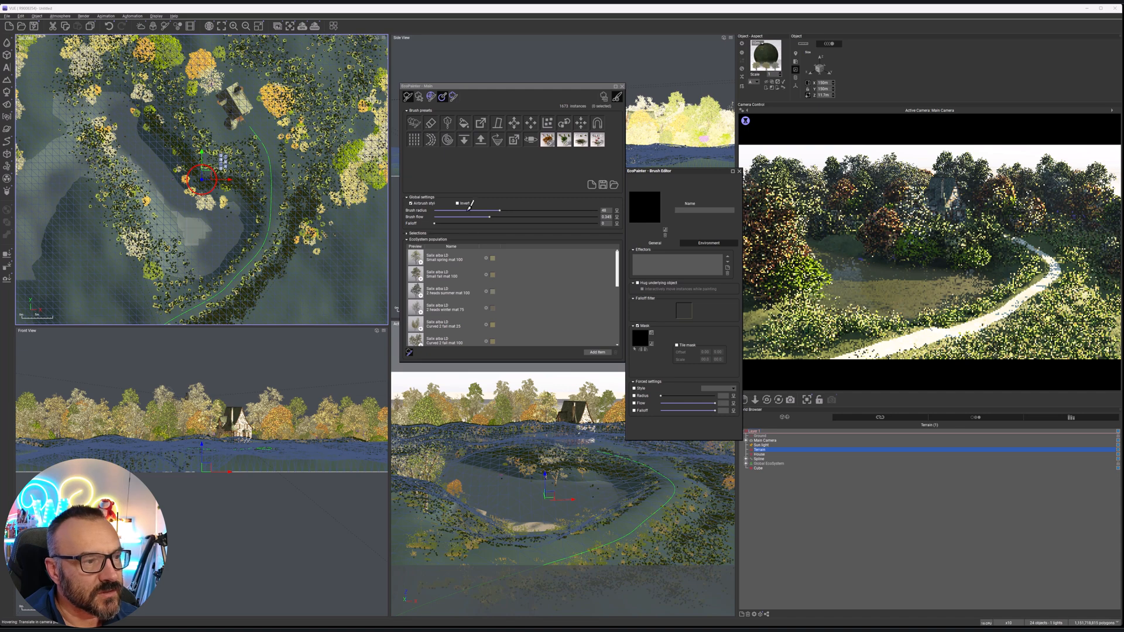
pyautogui.scroll(-2, 539, 289)
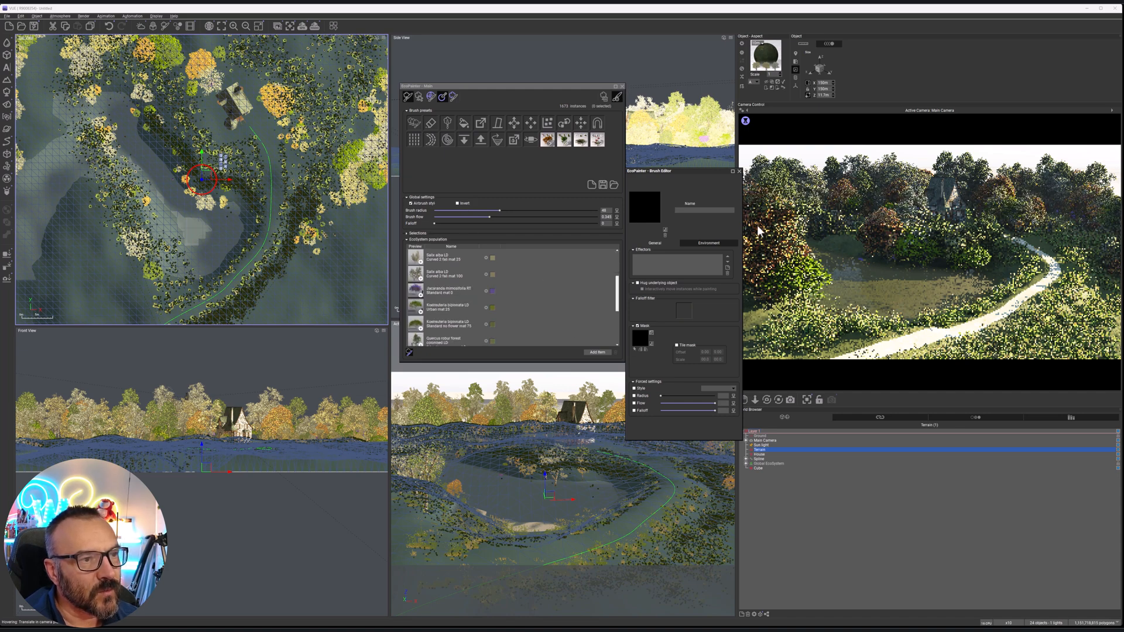
pyautogui.click(739, 171)
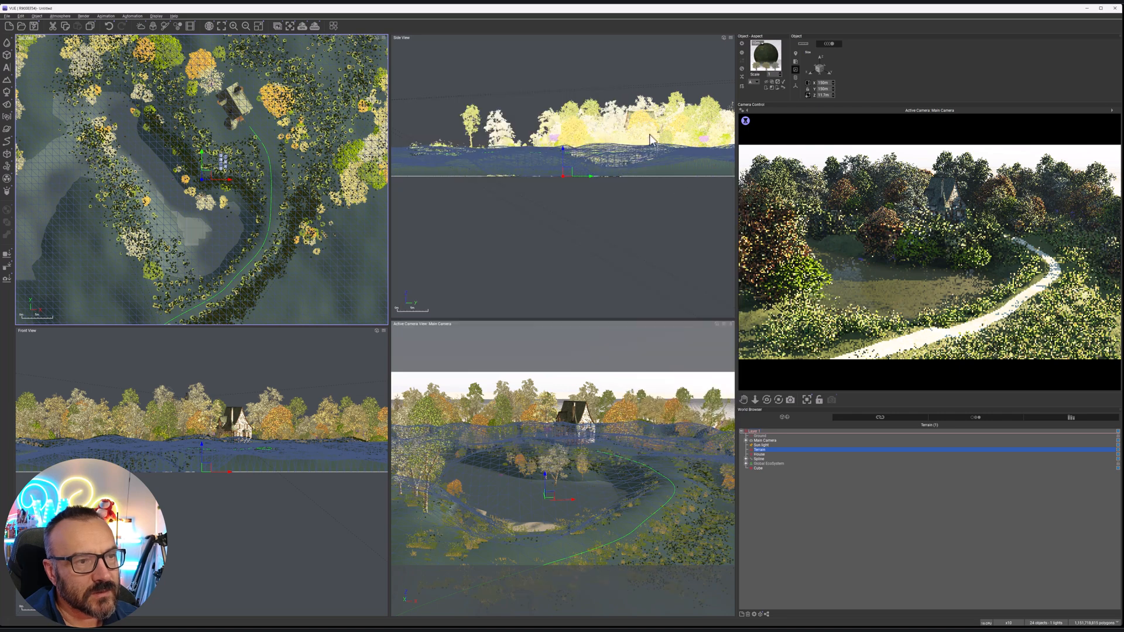
# Lower the alpha boost of the pond cube's Foam layer slightly and apply the material
pyautogui.click(763, 468)
pyautogui.doubleClick(767, 56)
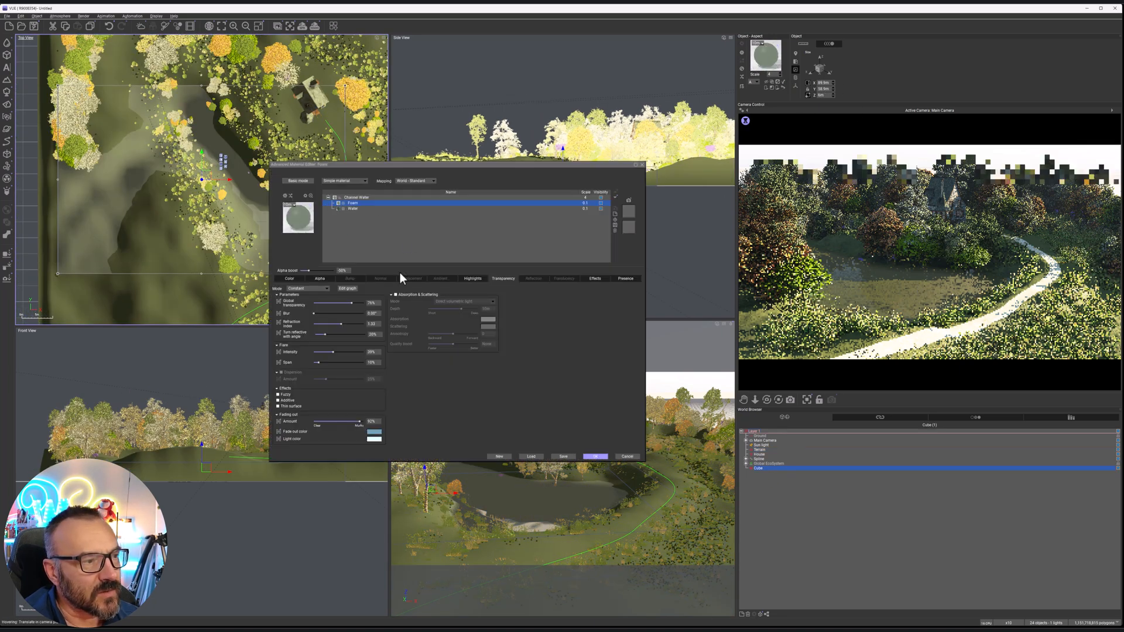
pyautogui.moveTo(314, 271); pyautogui.dragTo(306, 271)
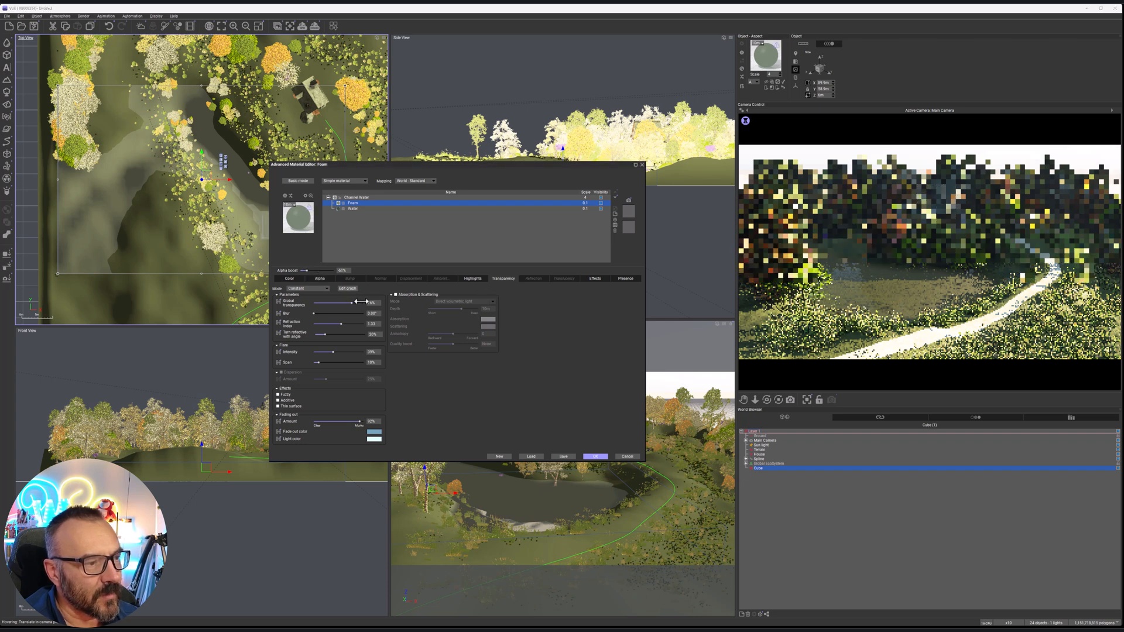
pyautogui.click(596, 457)
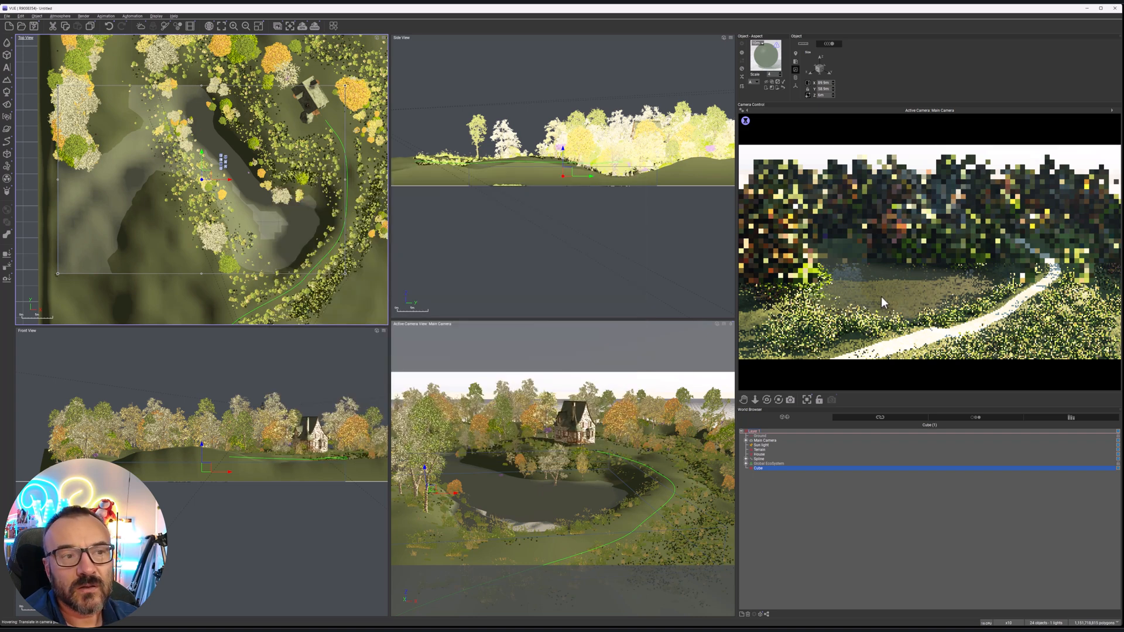
# Add a new EcoSystem layer to the Terrain's material
pyautogui.click(761, 445)
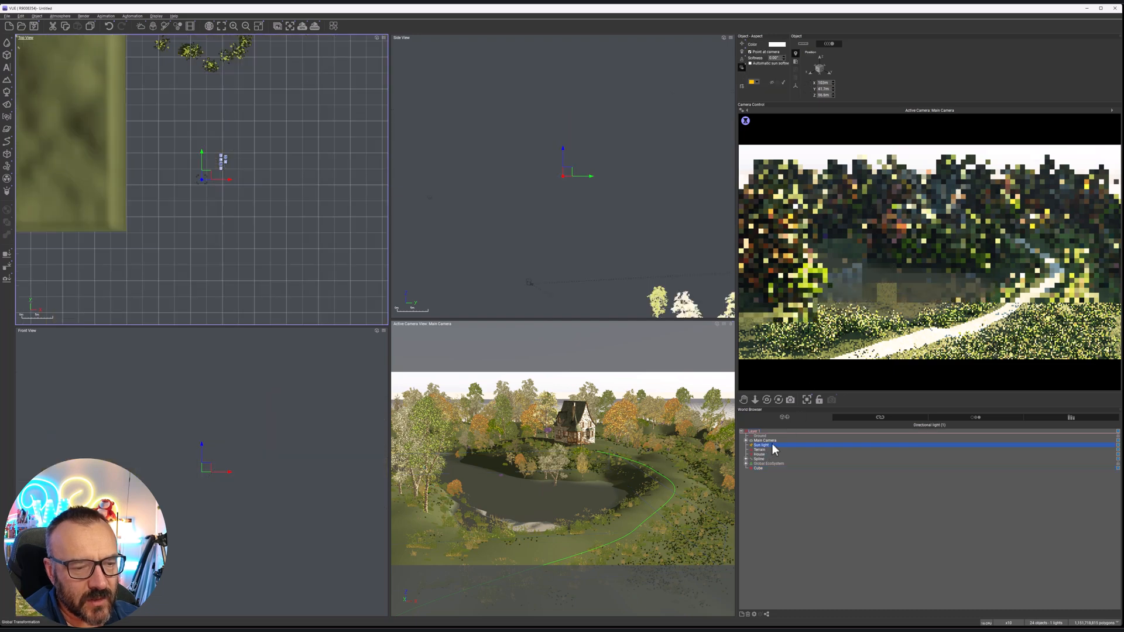
pyautogui.click(761, 450)
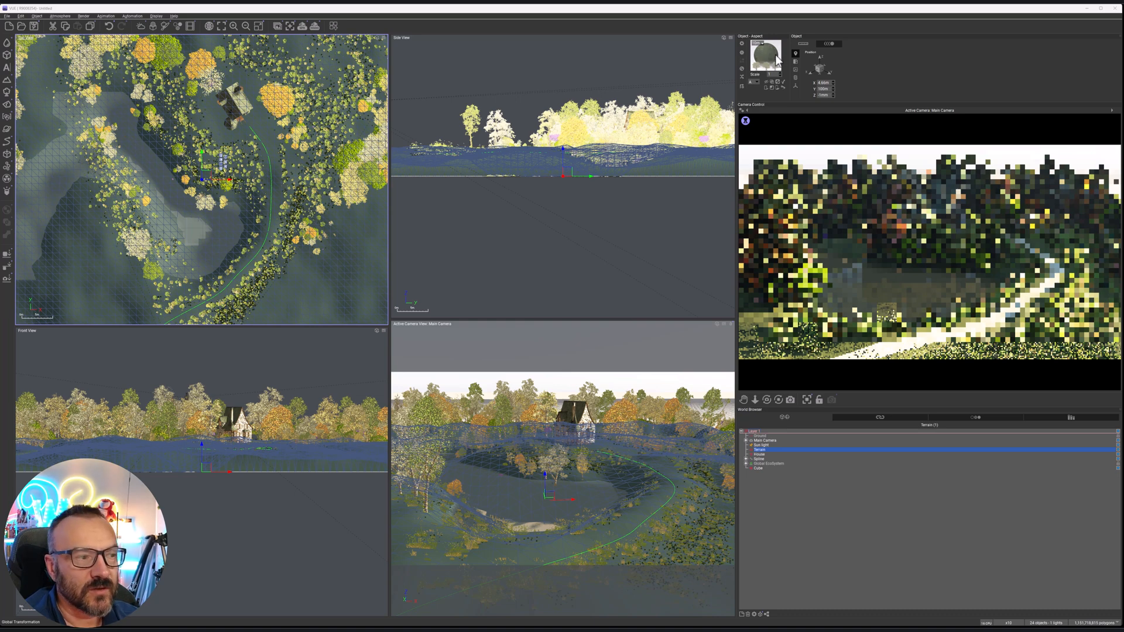
pyautogui.doubleClick(776, 54)
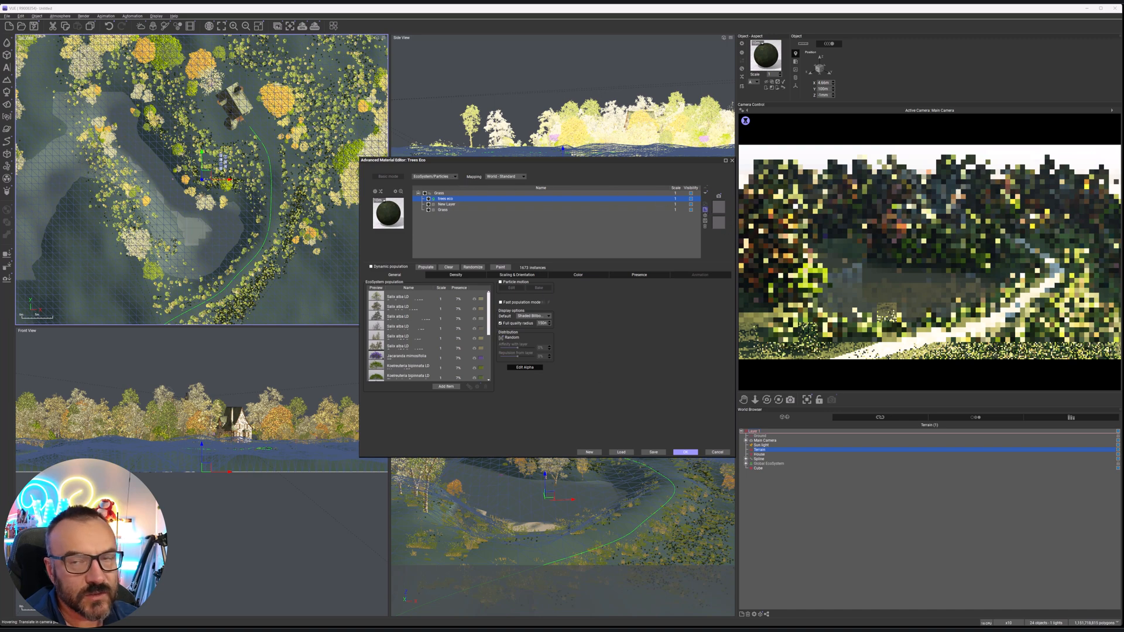
pyautogui.click(705, 210)
# Choose the low-detail Phragmites australis and Typha latifolia plants from the Grass catalog for the new layer's population
pyautogui.click(445, 389)
pyautogui.click(445, 387)
pyautogui.click(486, 395)
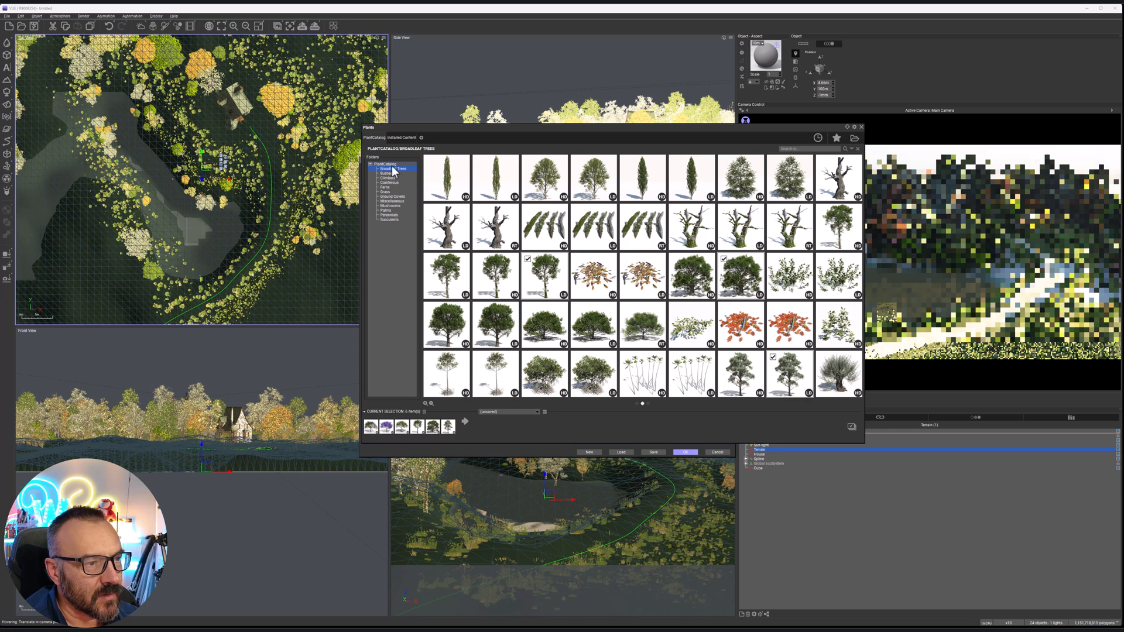
pyautogui.click(388, 193)
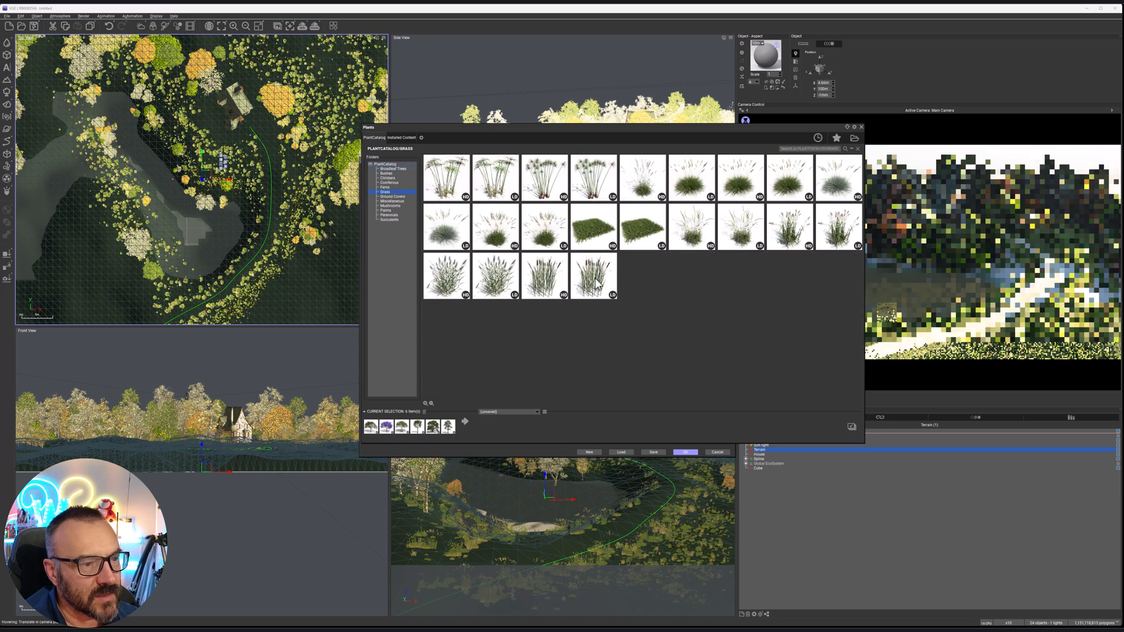
pyautogui.click(508, 287)
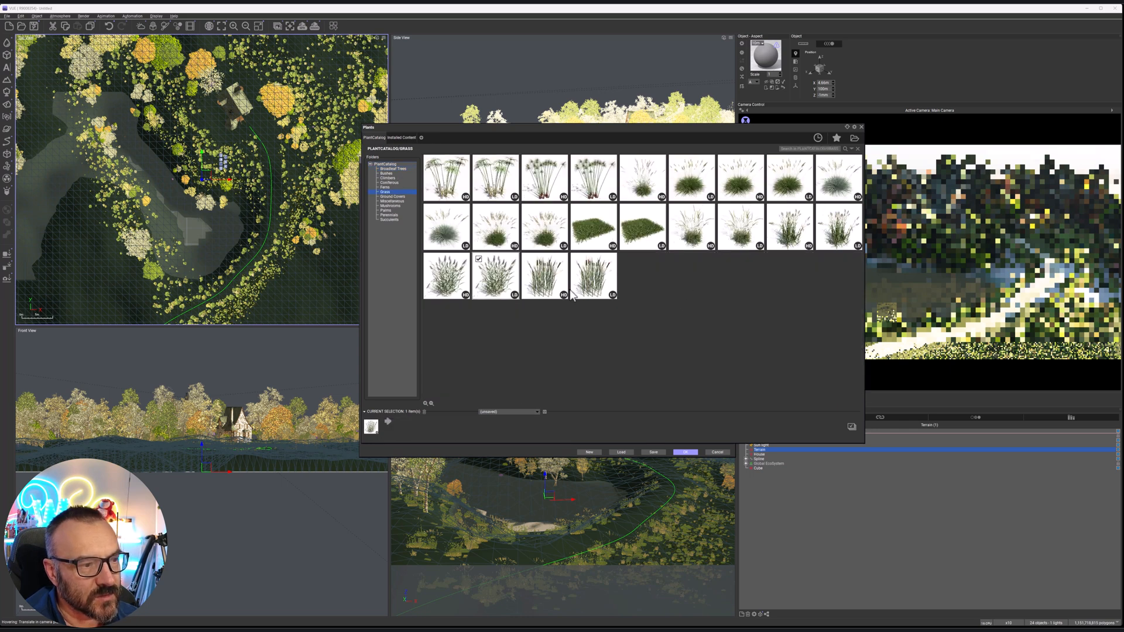
pyautogui.click(598, 291)
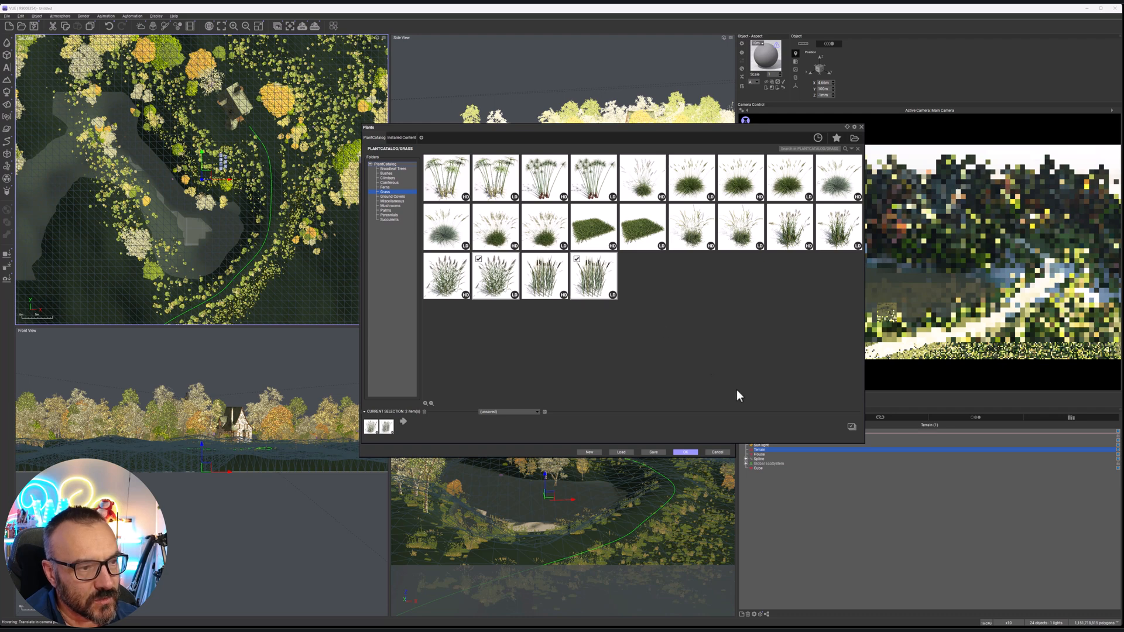
pyautogui.click(852, 429)
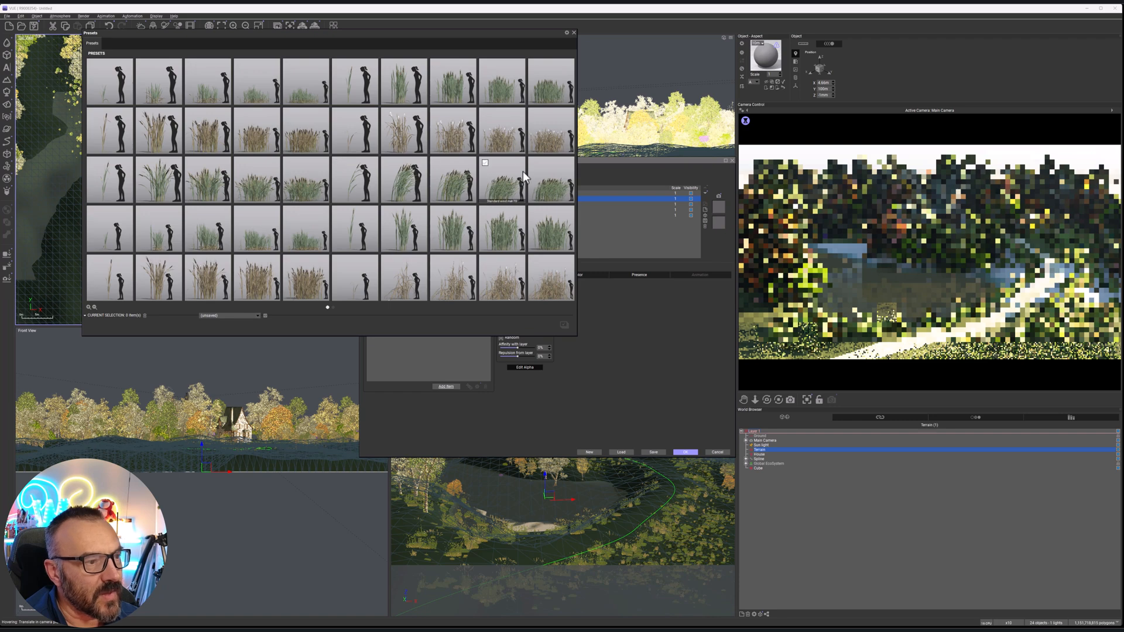
# Pick the Typha latifolia presets Standard fall mat 50, Standard winter mat 100 and Standard wind mat 50
pyautogui.click(451, 190)
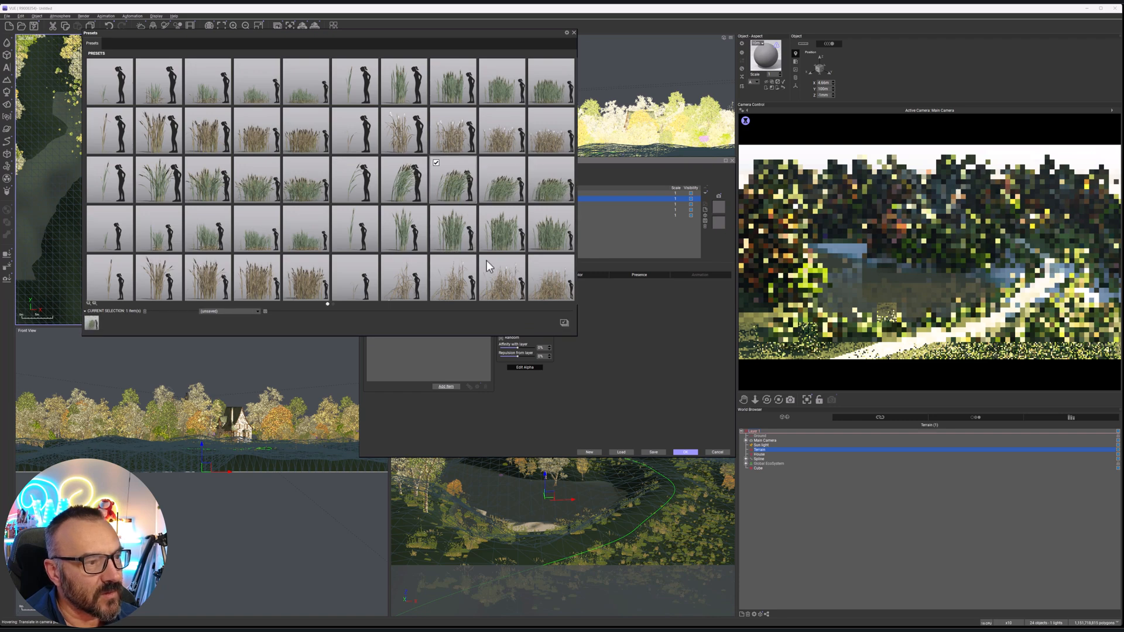
pyautogui.click(201, 145)
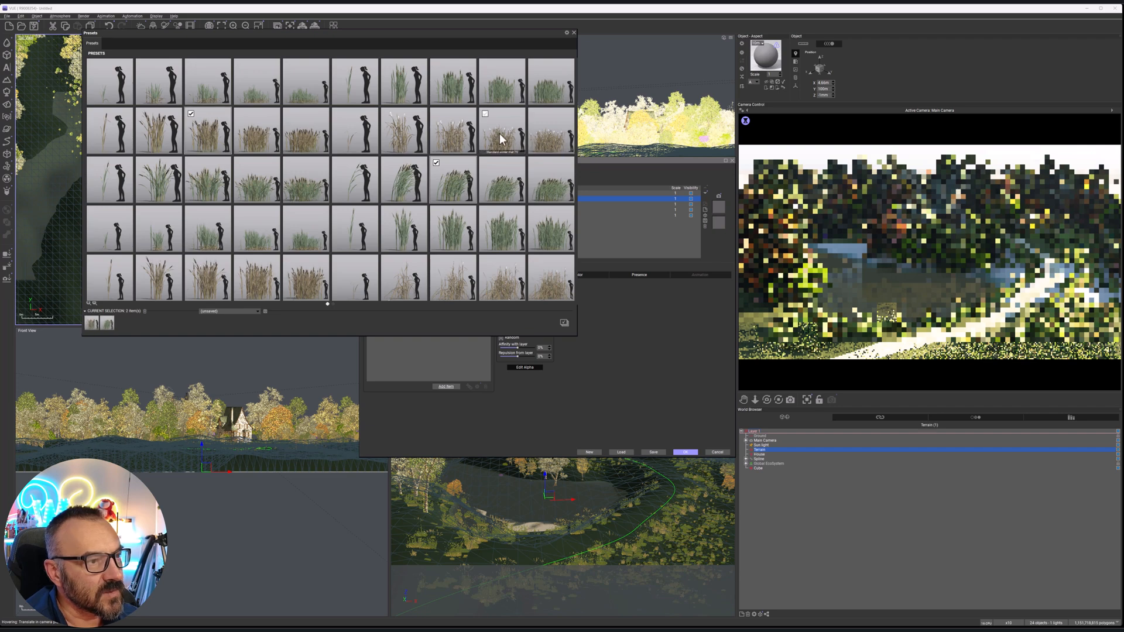
pyautogui.click(564, 323)
pyautogui.click(650, 337)
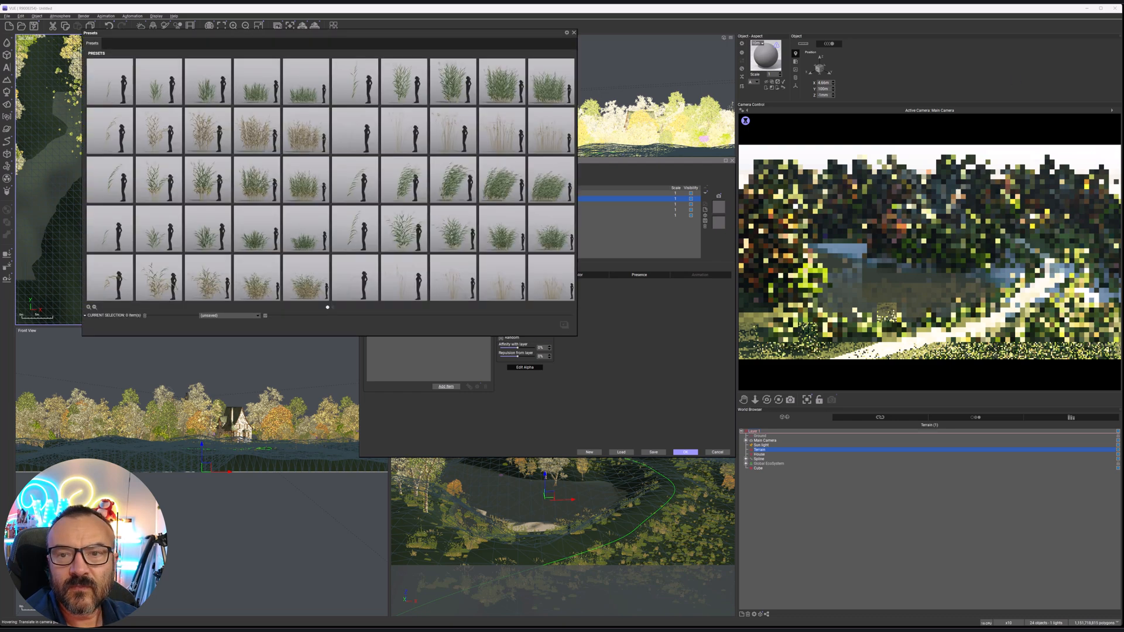
# Pick five Phragmites australis presets, including Standard spring mat 75, Standard summer mat 25 and Drooping spring mat 100, and add them to the population
pyautogui.click(271, 102)
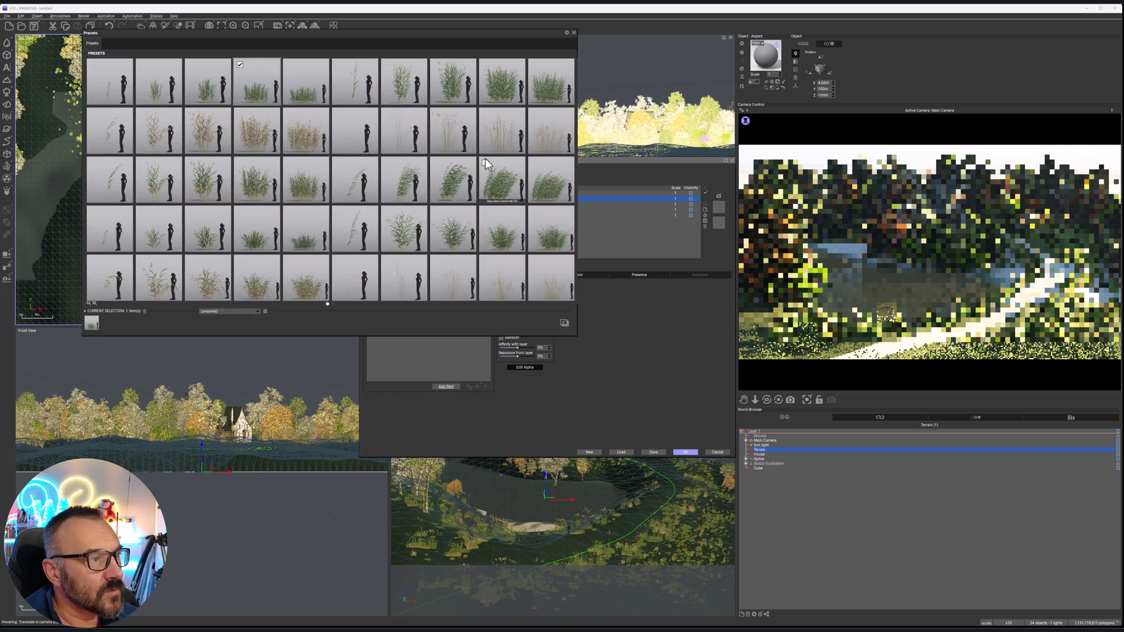
pyautogui.click(412, 83)
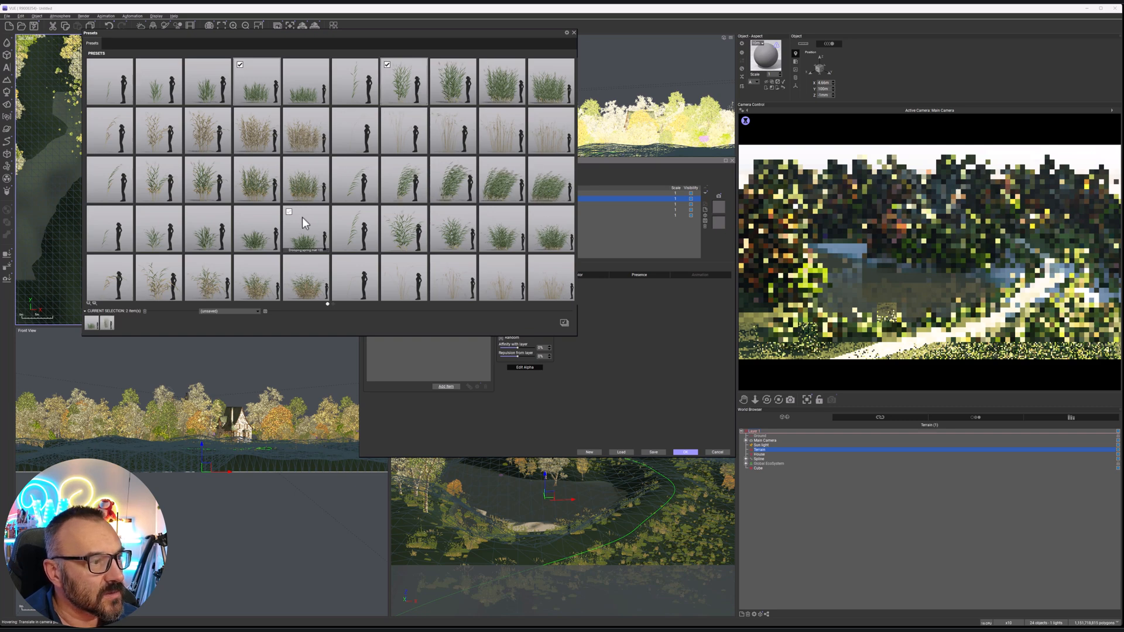
pyautogui.click(305, 239)
pyautogui.click(270, 291)
pyautogui.scroll(-2, 430, 237)
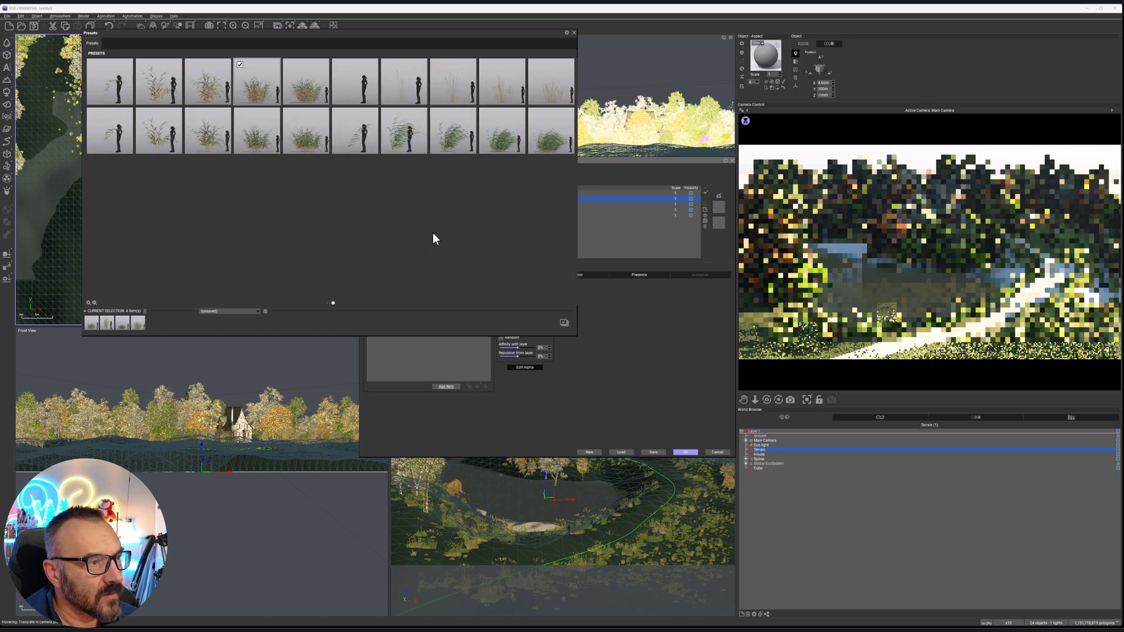
pyautogui.click(518, 97)
pyautogui.click(564, 324)
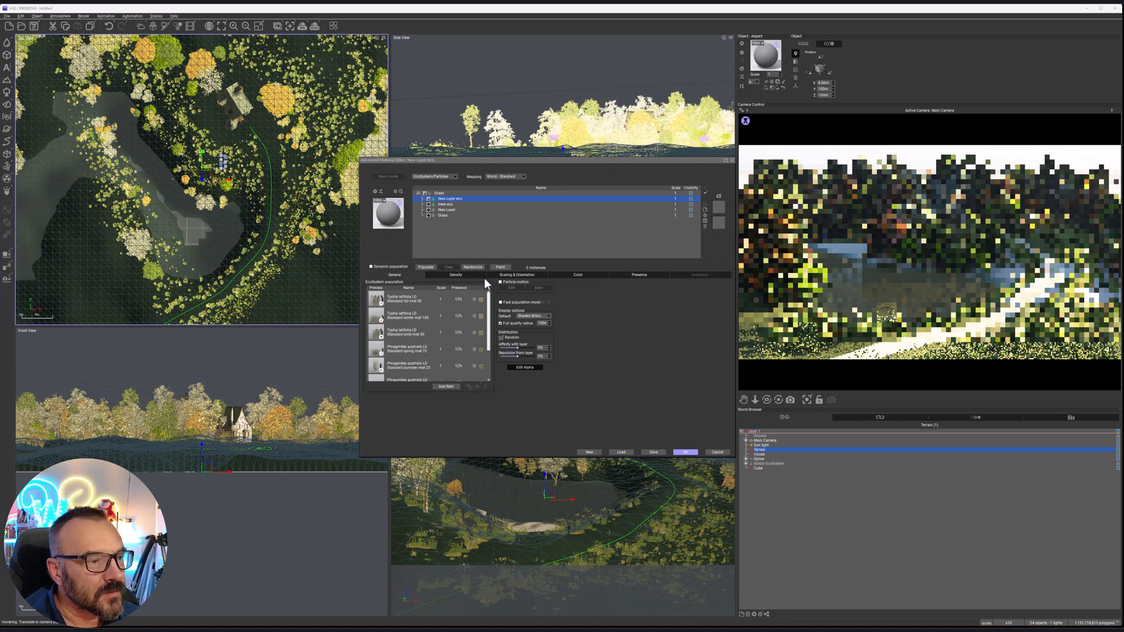
# Open the EcoPainter for the reed layer and set up the Populate brush with scale 0.79 and brush radius 36
pyautogui.click(500, 267)
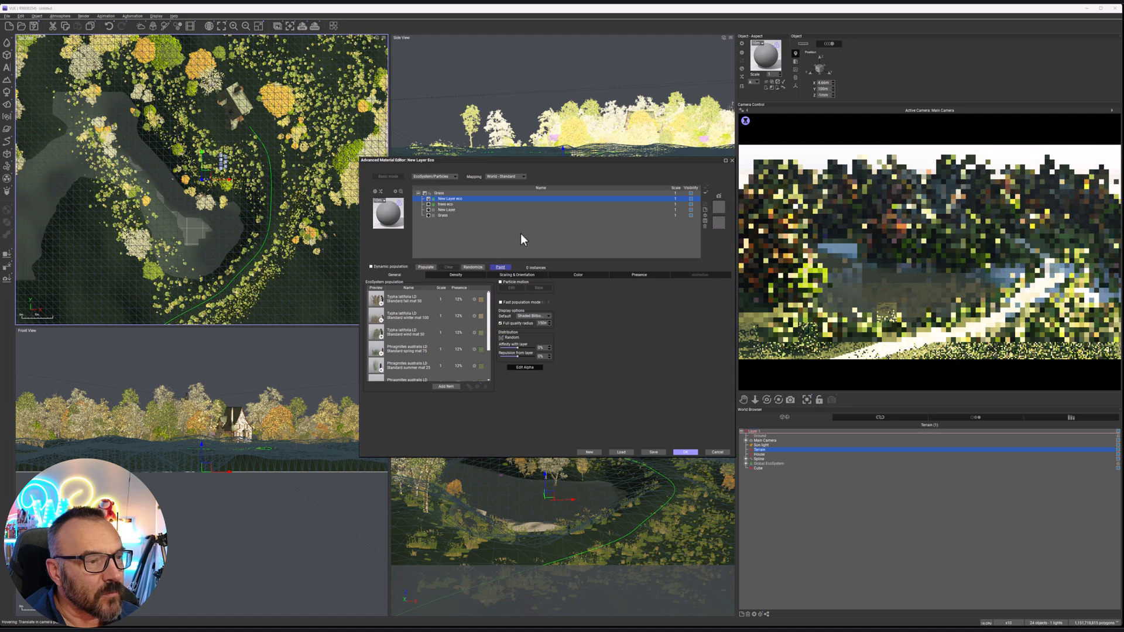
pyautogui.click(501, 268)
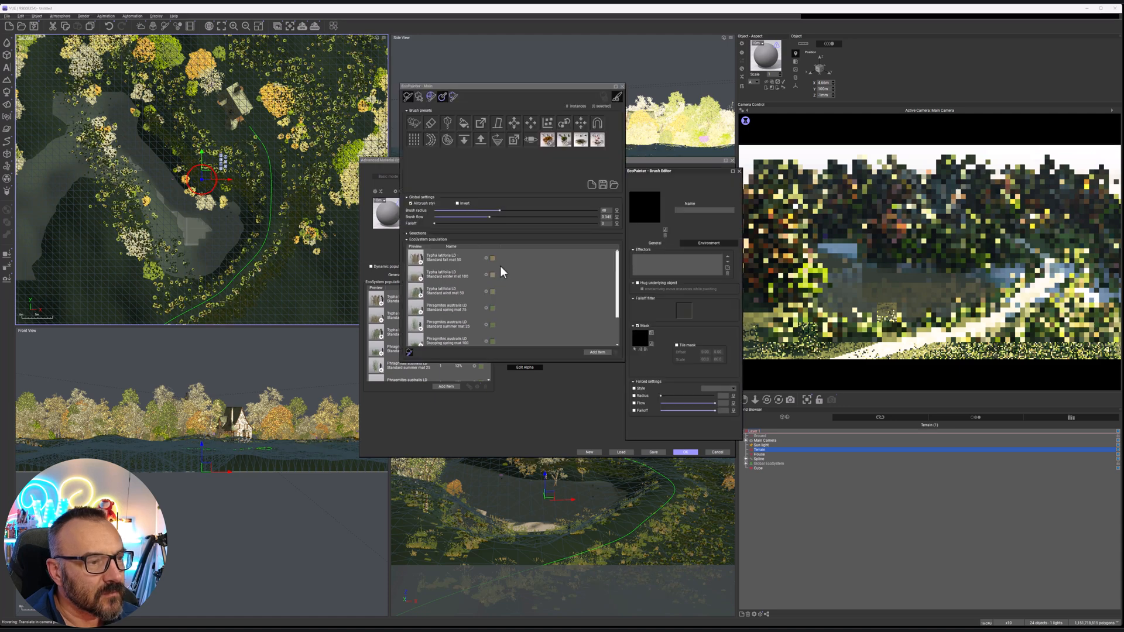
pyautogui.click(415, 122)
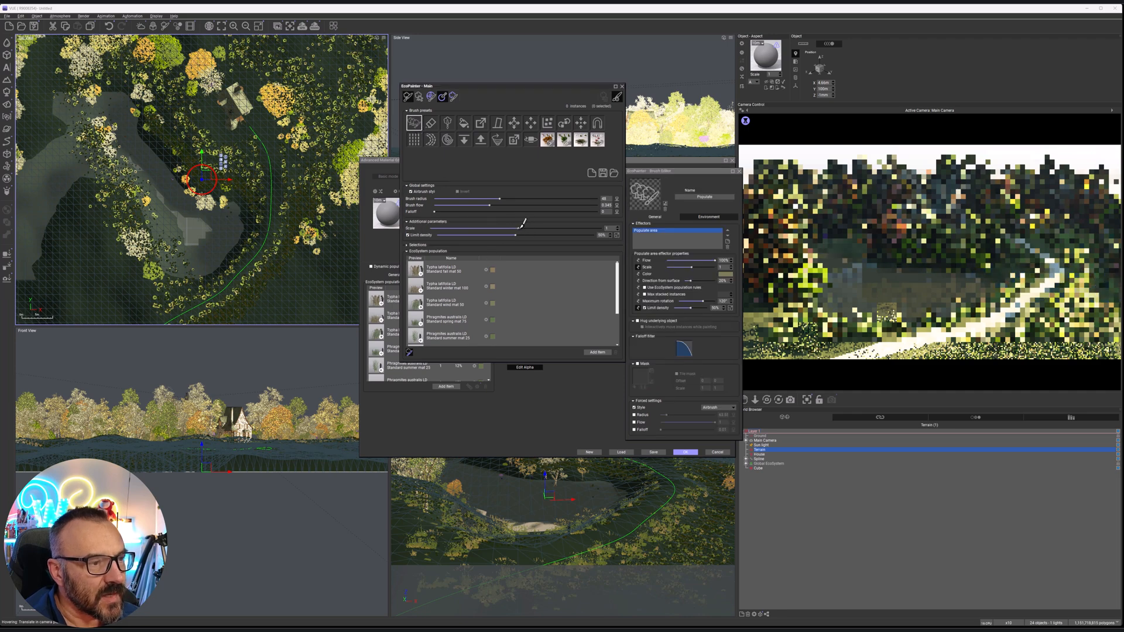
pyautogui.moveTo(518, 229); pyautogui.dragTo(512, 228)
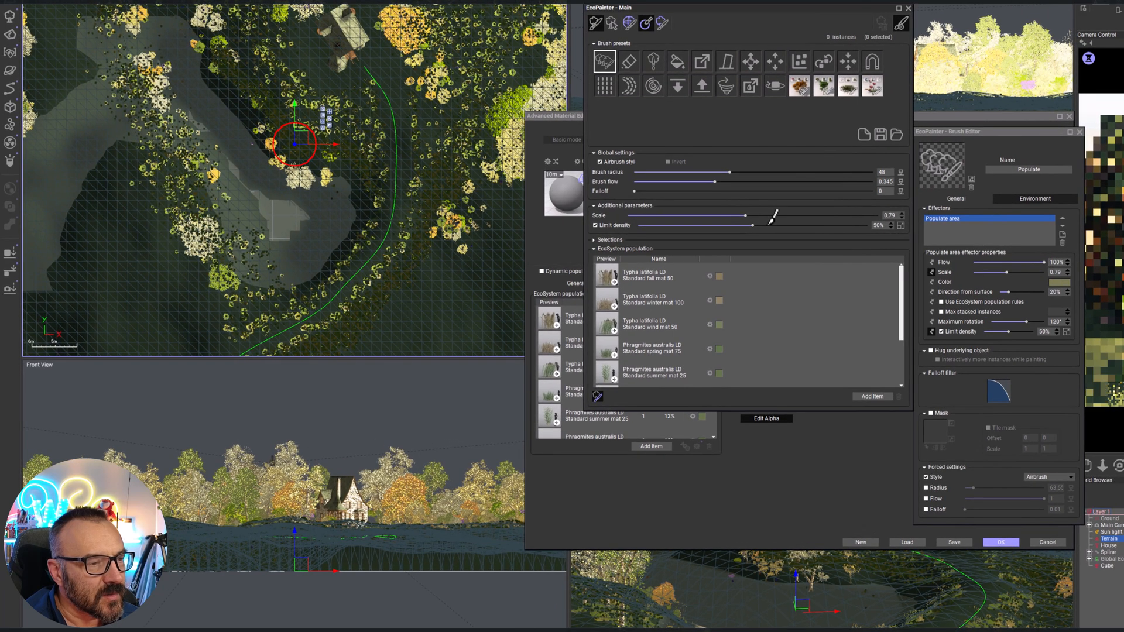
pyautogui.moveTo(730, 172); pyautogui.dragTo(712, 172)
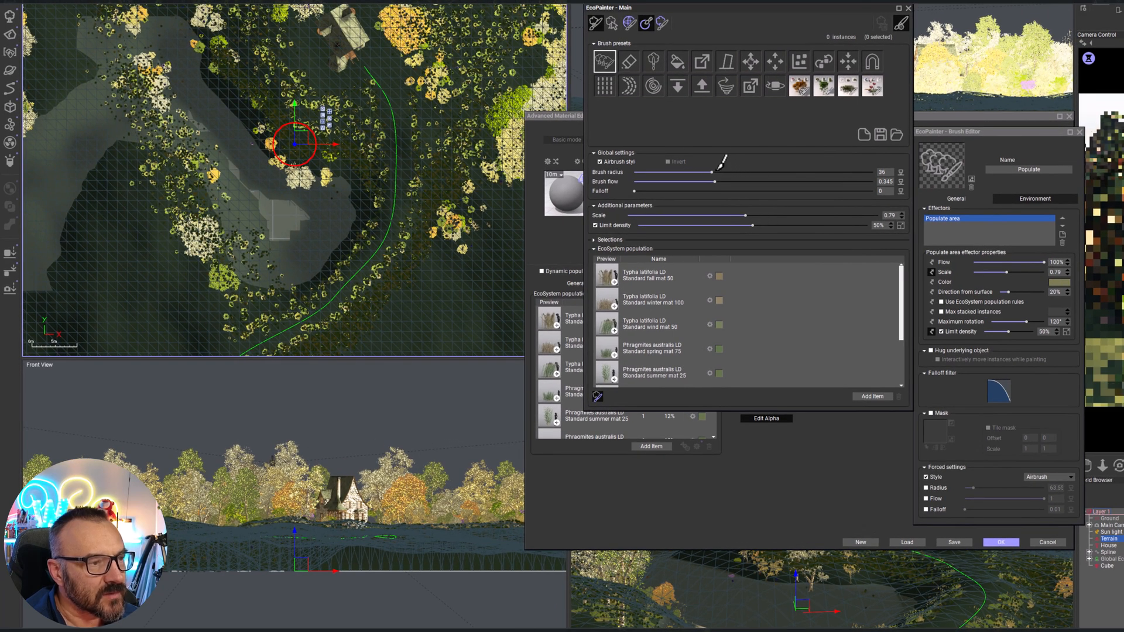
# Paint reeds along the pond's eastern and southern banks, then raise the density limit to 72% and add more on the northeastern bank
pyautogui.moveTo(252, 140)
pyautogui.mouseDown()
pyautogui.moveTo(299, 172)
pyautogui.moveTo(329, 175)
pyautogui.mouseUp()
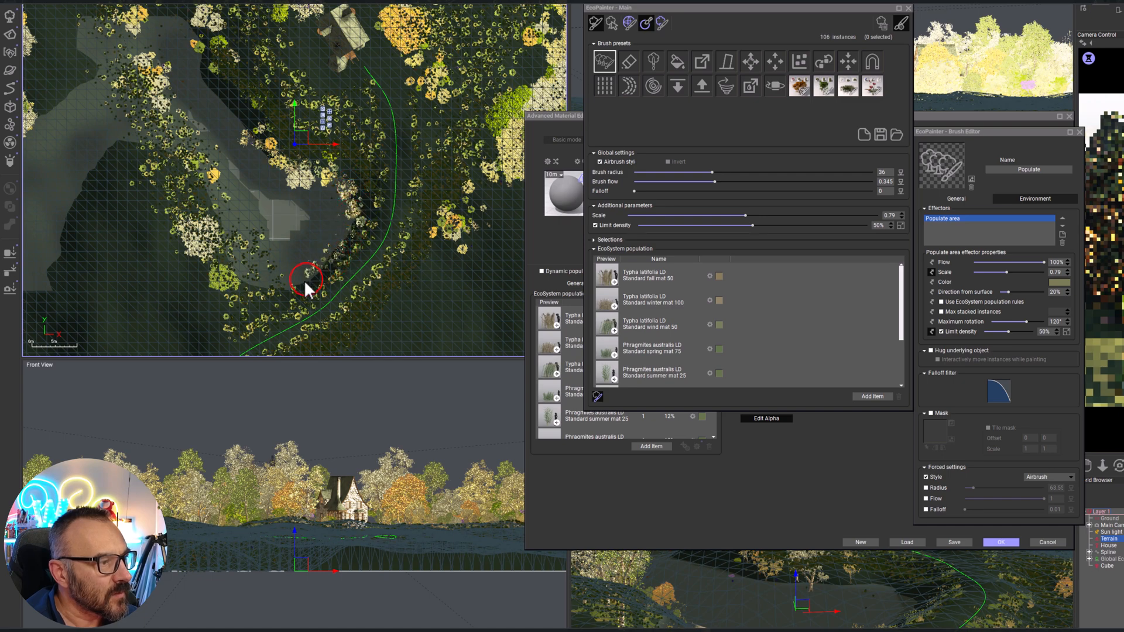
pyautogui.moveTo(278, 286)
pyautogui.mouseDown()
pyautogui.moveTo(238, 278)
pyautogui.moveTo(213, 231)
pyautogui.moveTo(203, 186)
pyautogui.moveTo(217, 87)
pyautogui.moveTo(198, 72)
pyautogui.moveTo(255, 132)
pyautogui.mouseUp()
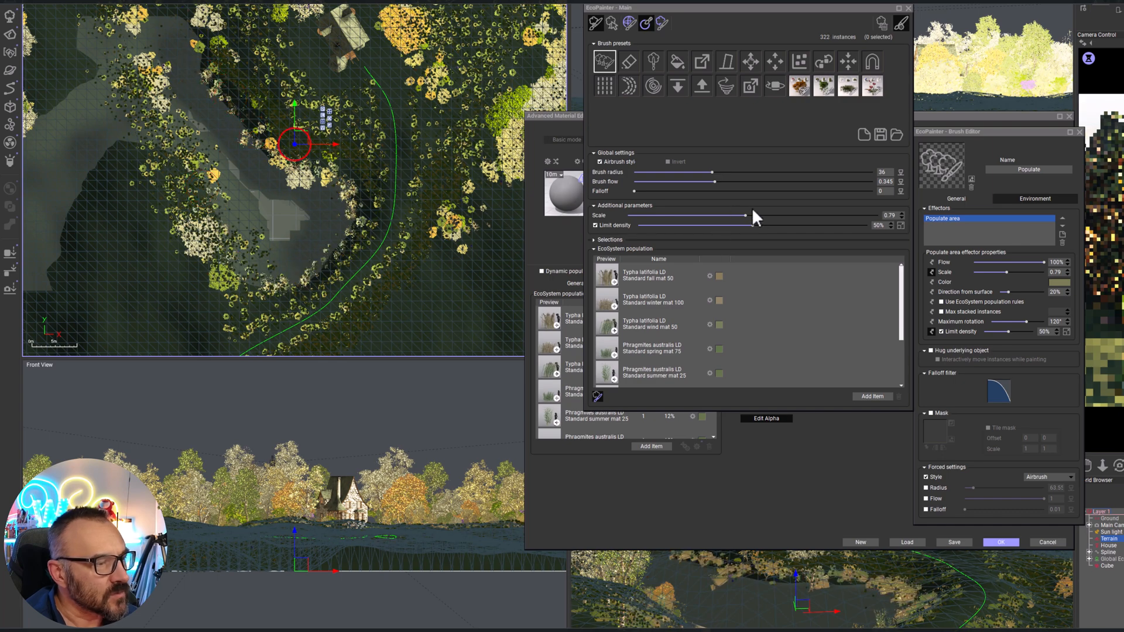
pyautogui.moveTo(754, 225); pyautogui.dragTo(803, 225)
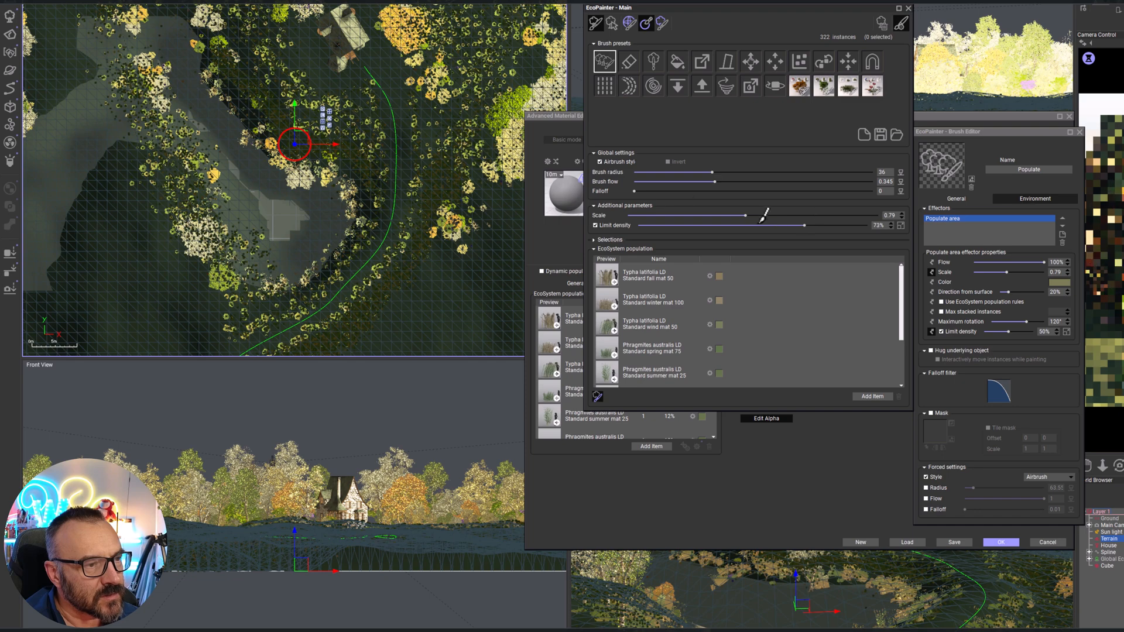
pyautogui.moveTo(231, 103)
pyautogui.mouseDown()
pyautogui.moveTo(237, 114)
pyautogui.moveTo(208, 47)
pyautogui.moveTo(226, 97)
pyautogui.mouseUp()
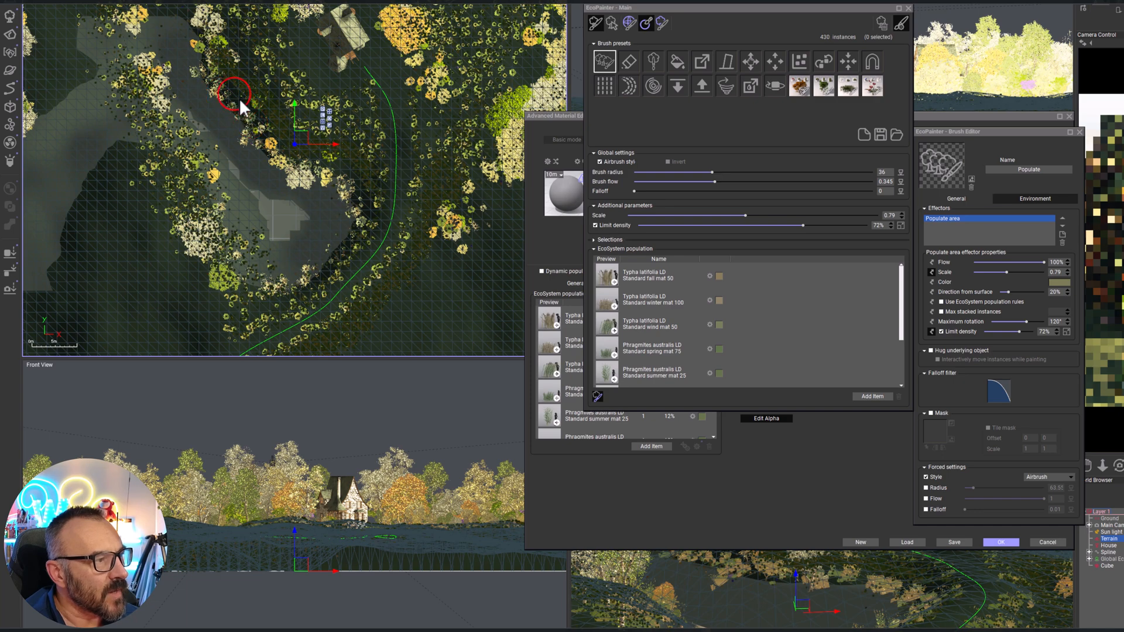
# Raise the density limit to 92%, paint denser reeds around the pond's banks and the path, and close the material editor and EcoPainter
pyautogui.moveTo(800, 218); pyautogui.dragTo(850, 219)
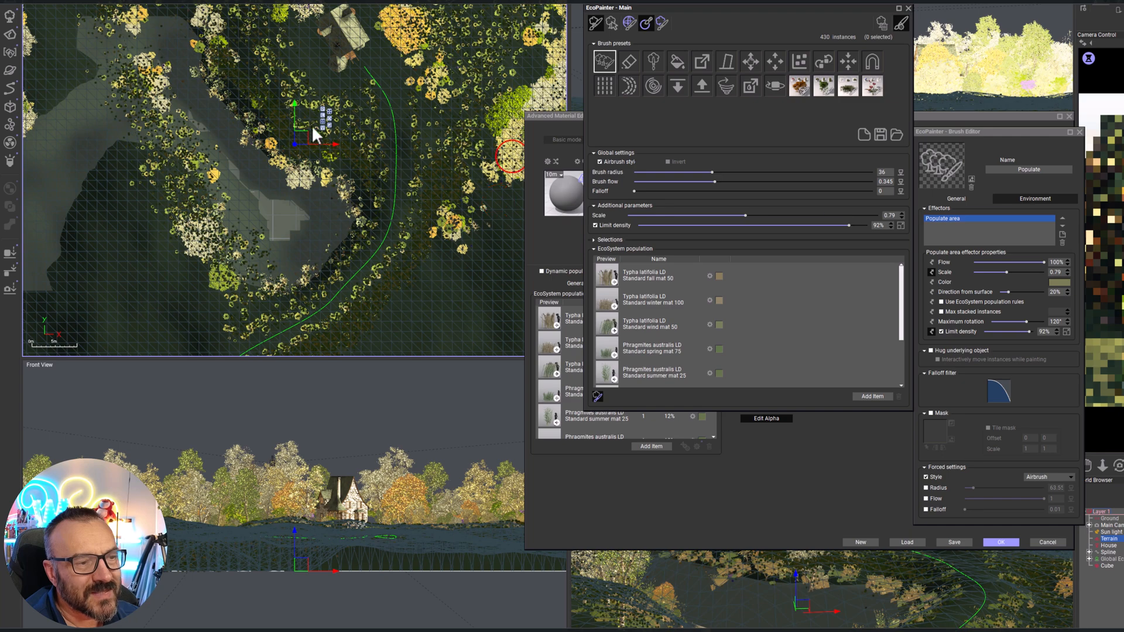
pyautogui.moveTo(245, 107)
pyautogui.mouseDown()
pyautogui.moveTo(278, 145)
pyautogui.moveTo(352, 177)
pyautogui.moveTo(360, 224)
pyautogui.moveTo(333, 261)
pyautogui.mouseUp()
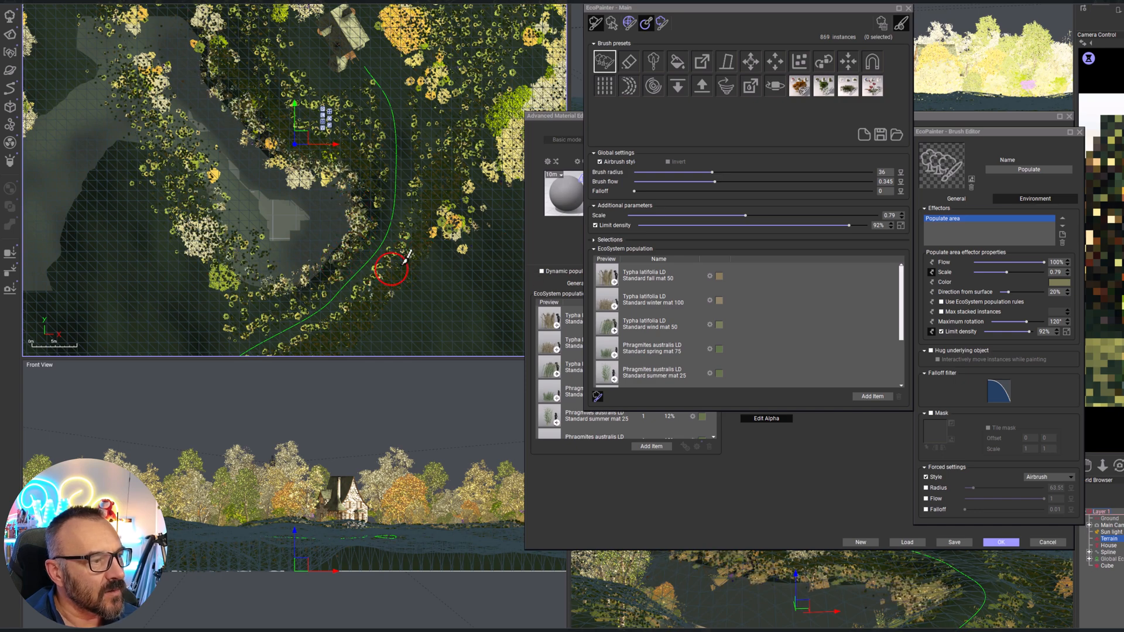
pyautogui.moveTo(386, 287)
pyautogui.mouseDown()
pyautogui.moveTo(352, 321)
pyautogui.moveTo(439, 173)
pyautogui.moveTo(251, 112)
pyautogui.moveTo(436, 114)
pyautogui.moveTo(516, 206)
pyautogui.mouseUp()
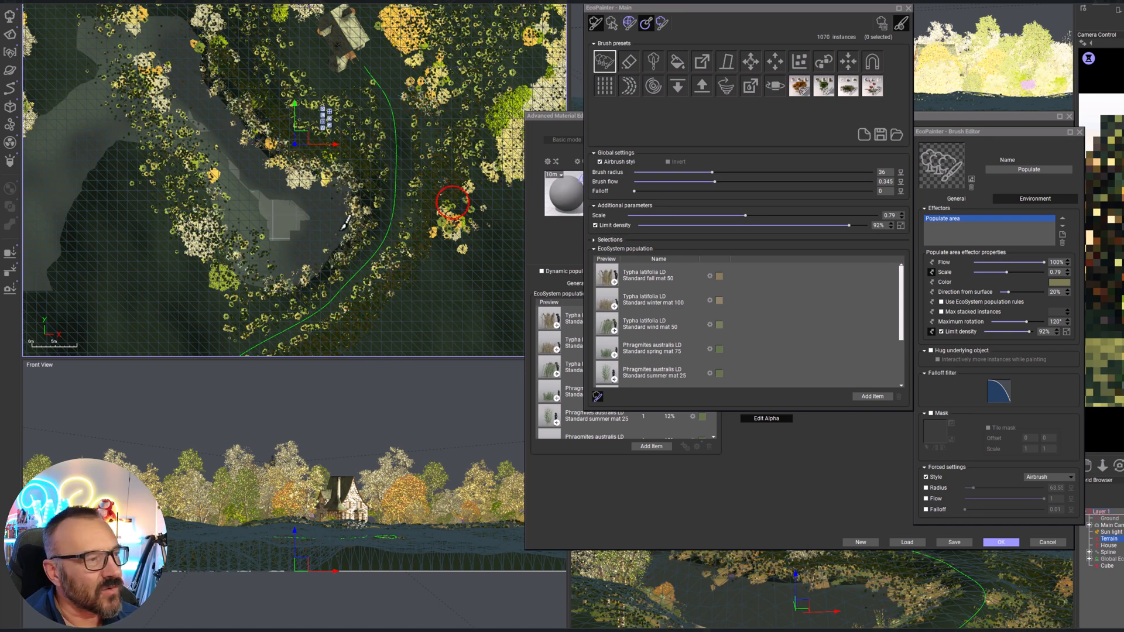
pyautogui.moveTo(345, 235)
pyautogui.mouseDown()
pyautogui.moveTo(296, 284)
pyautogui.moveTo(366, 209)
pyautogui.moveTo(381, 160)
pyautogui.mouseUp()
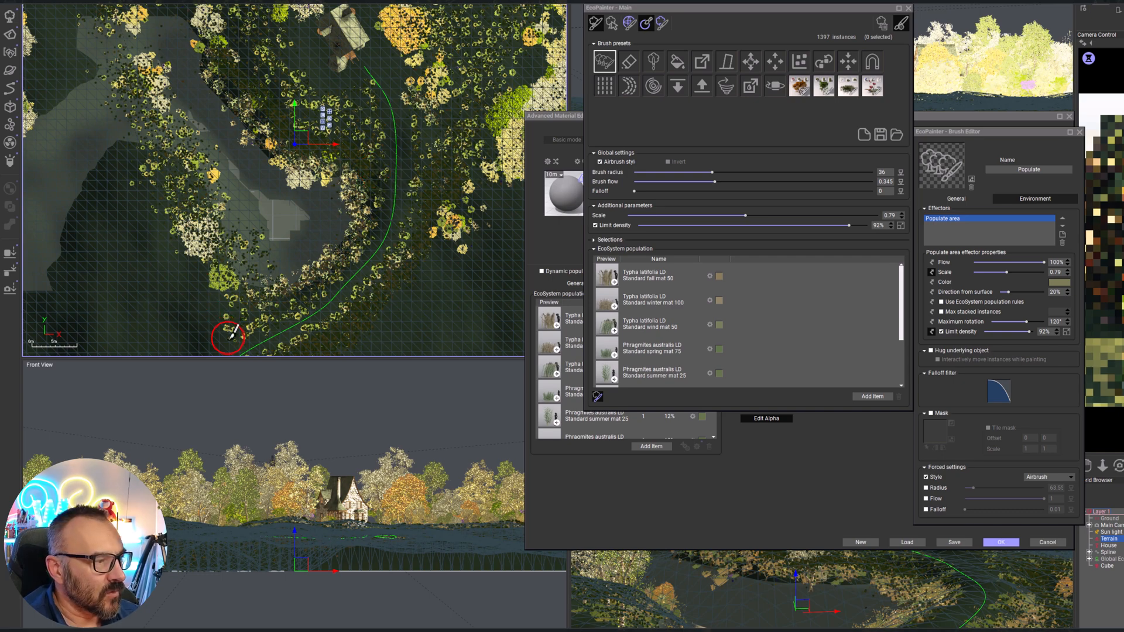
pyautogui.moveTo(235, 306)
pyautogui.mouseDown()
pyautogui.moveTo(245, 328)
pyautogui.moveTo(294, 144)
pyautogui.mouseUp()
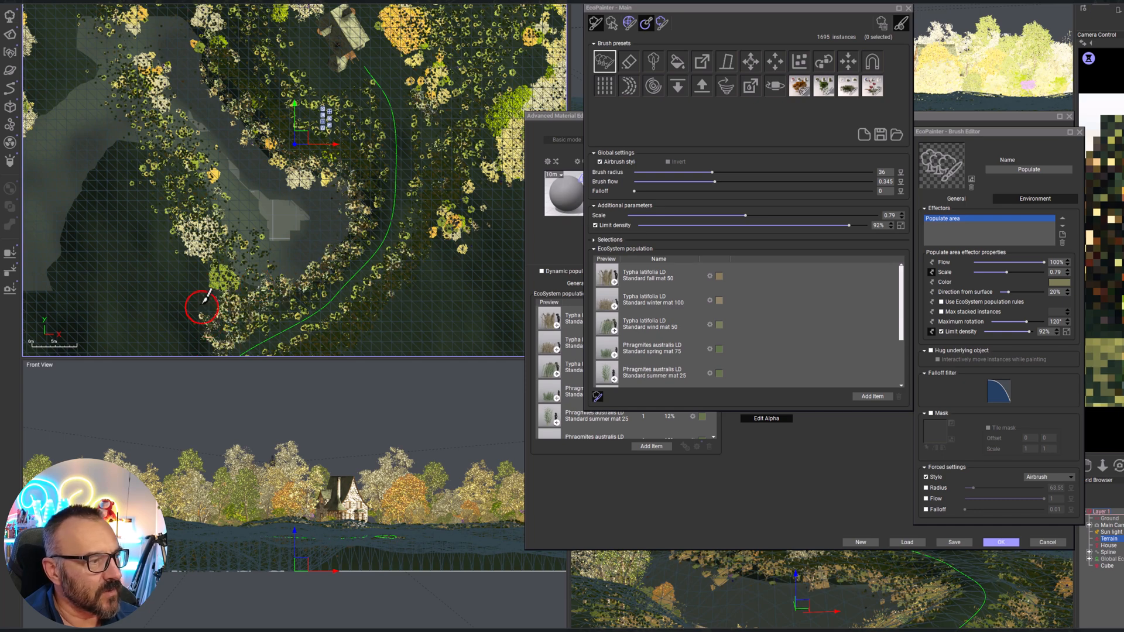
pyautogui.moveTo(198, 286); pyautogui.dragTo(221, 306)
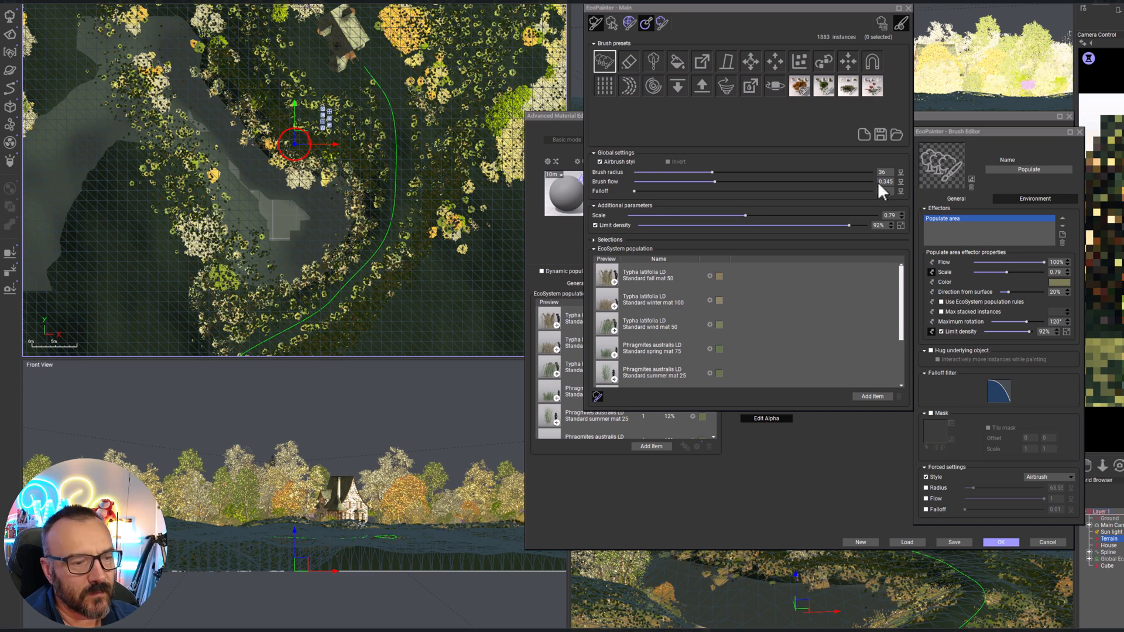
pyautogui.click(1009, 542)
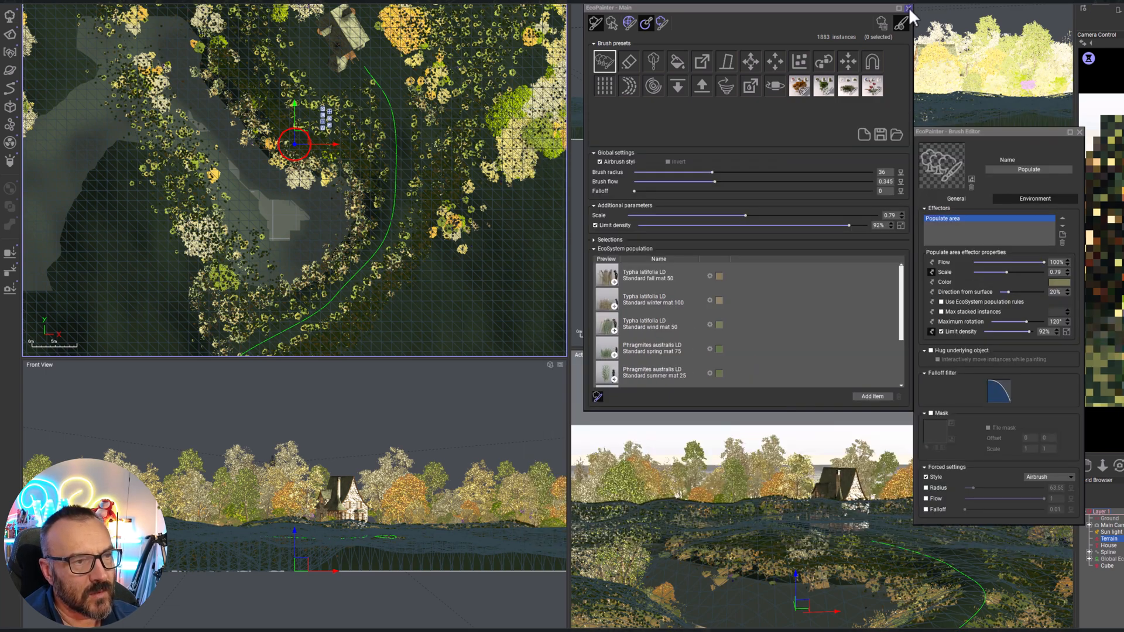
pyautogui.click(908, 8)
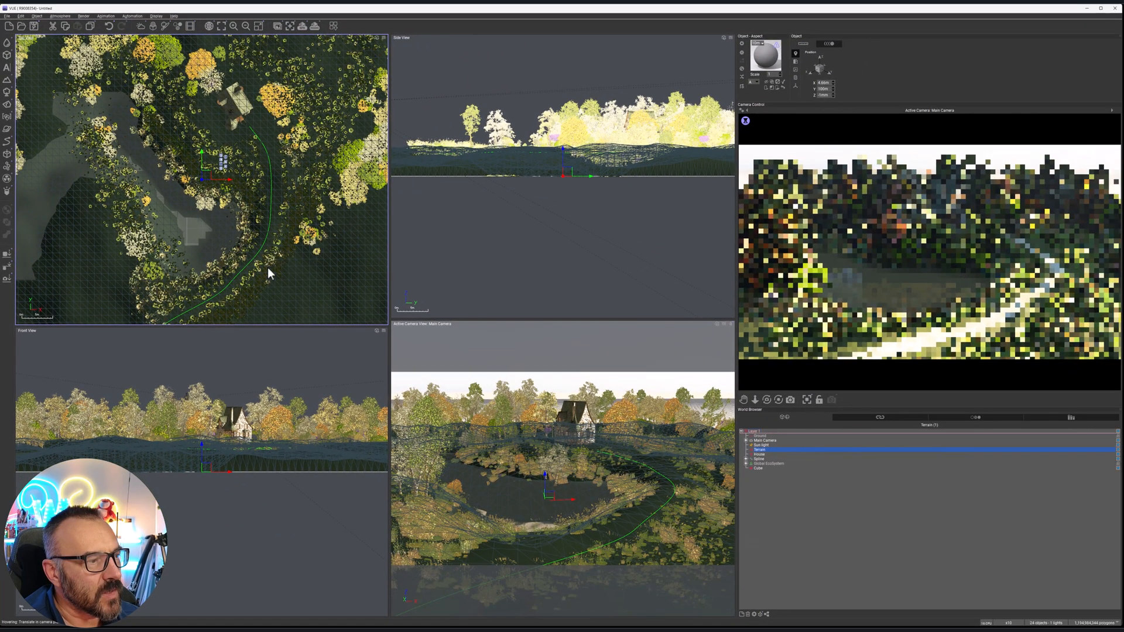
# Add a full-crowned Eucalyptus camaldulensis HD preset from the Broadleaf Trees catalog to the scene
pyautogui.moveTo(268, 272); pyautogui.dragTo(332, 281, button='middle')
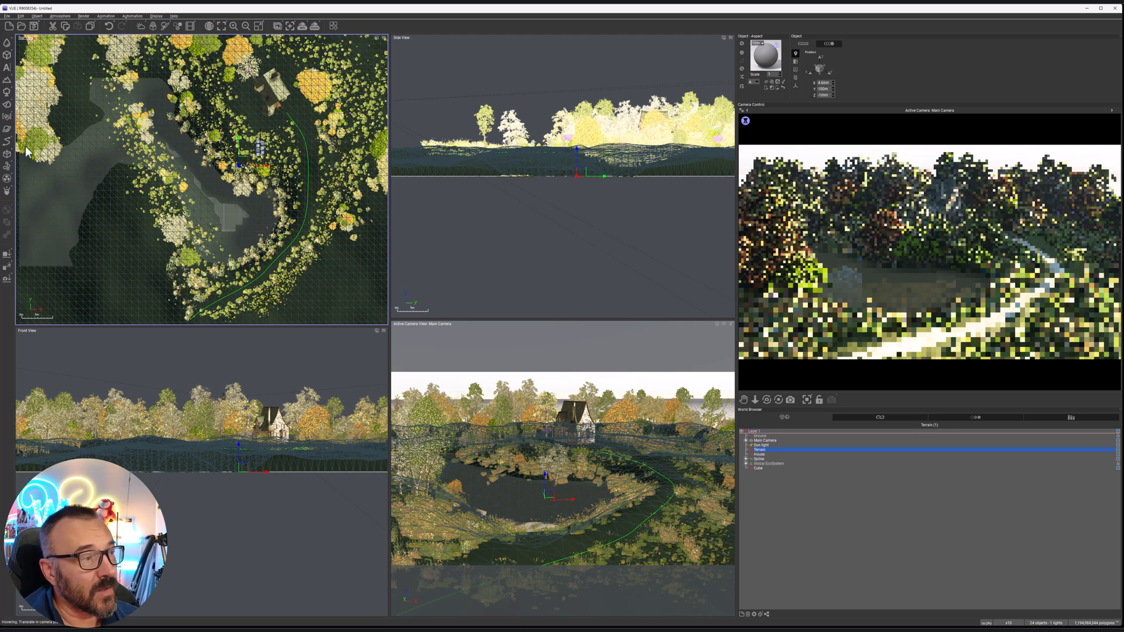
pyautogui.click(7, 92)
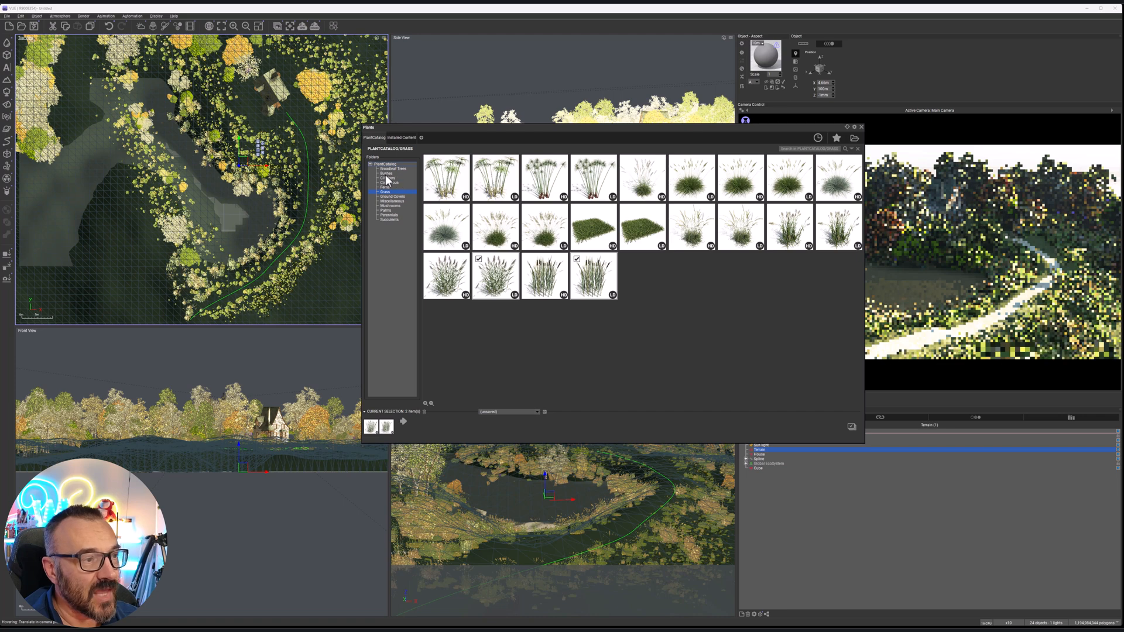
pyautogui.click(393, 169)
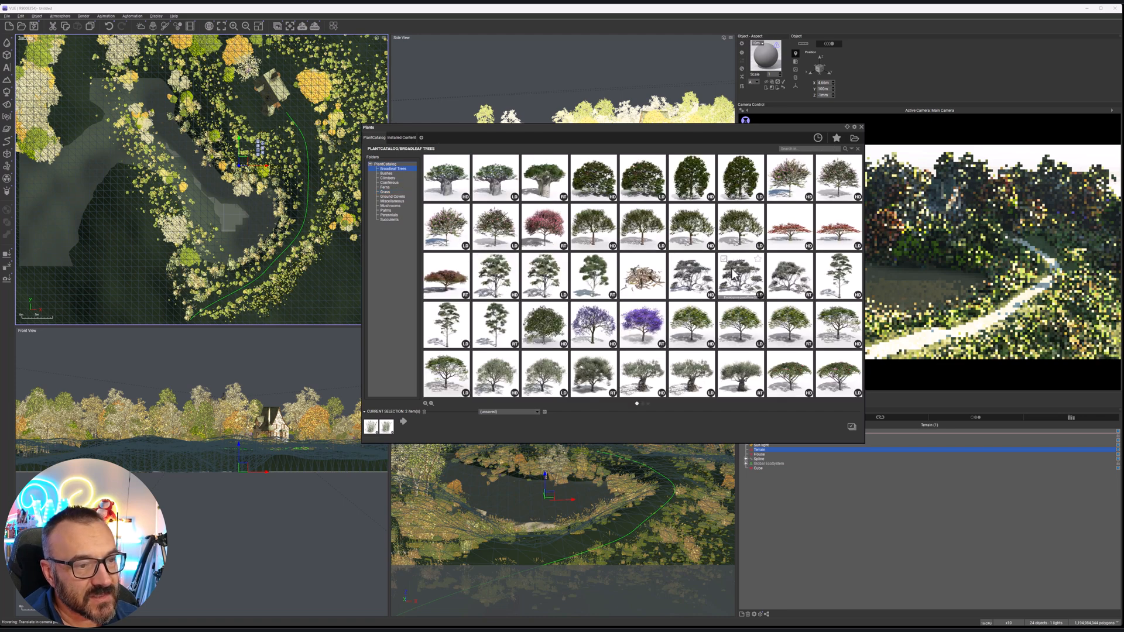
pyautogui.click(545, 275)
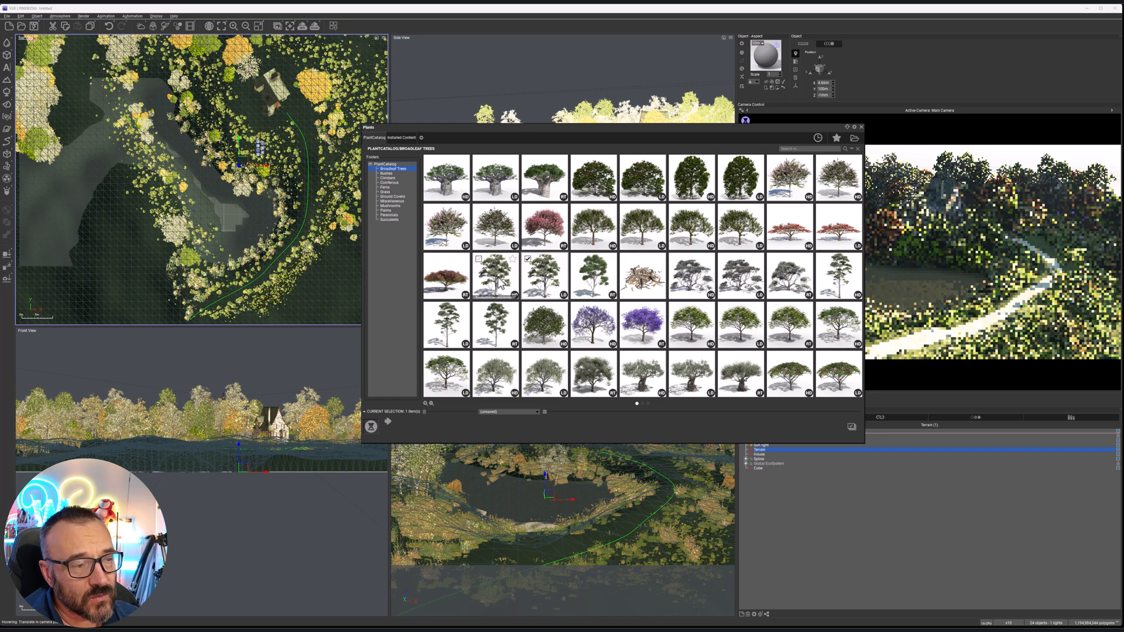
pyautogui.doubleClick(500, 281)
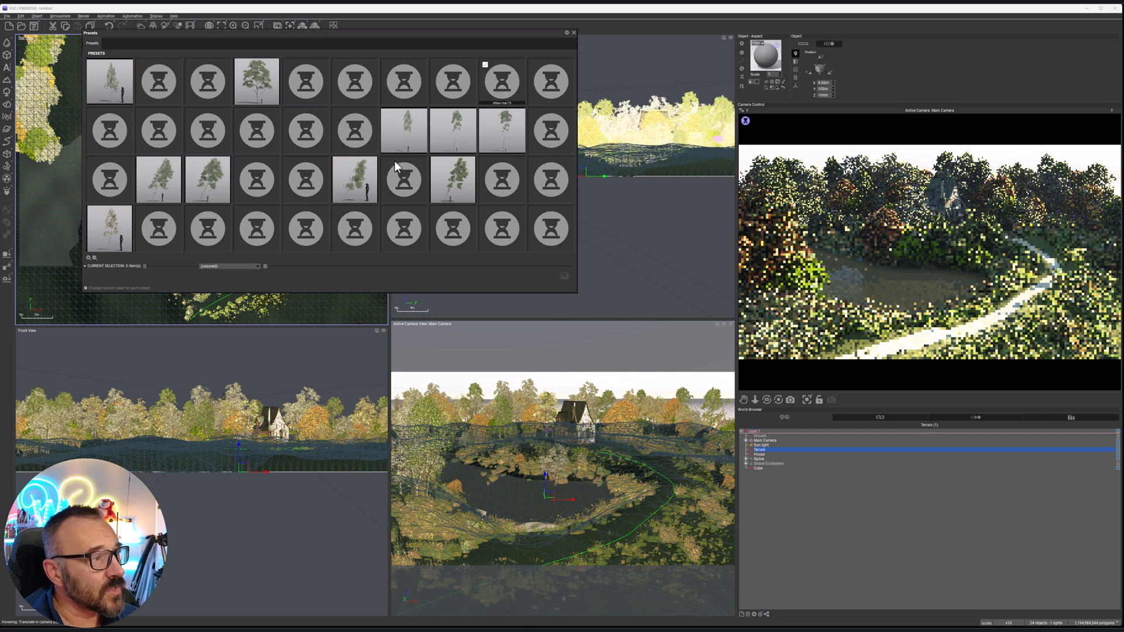
pyautogui.moveTo(384, 176)
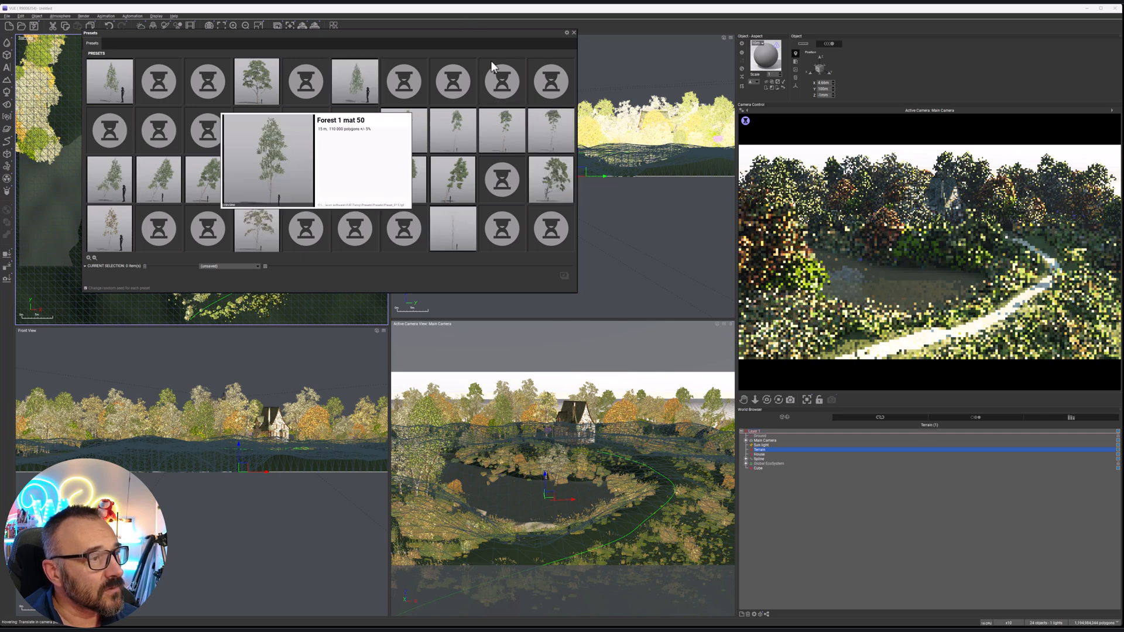
pyautogui.moveTo(555, 178)
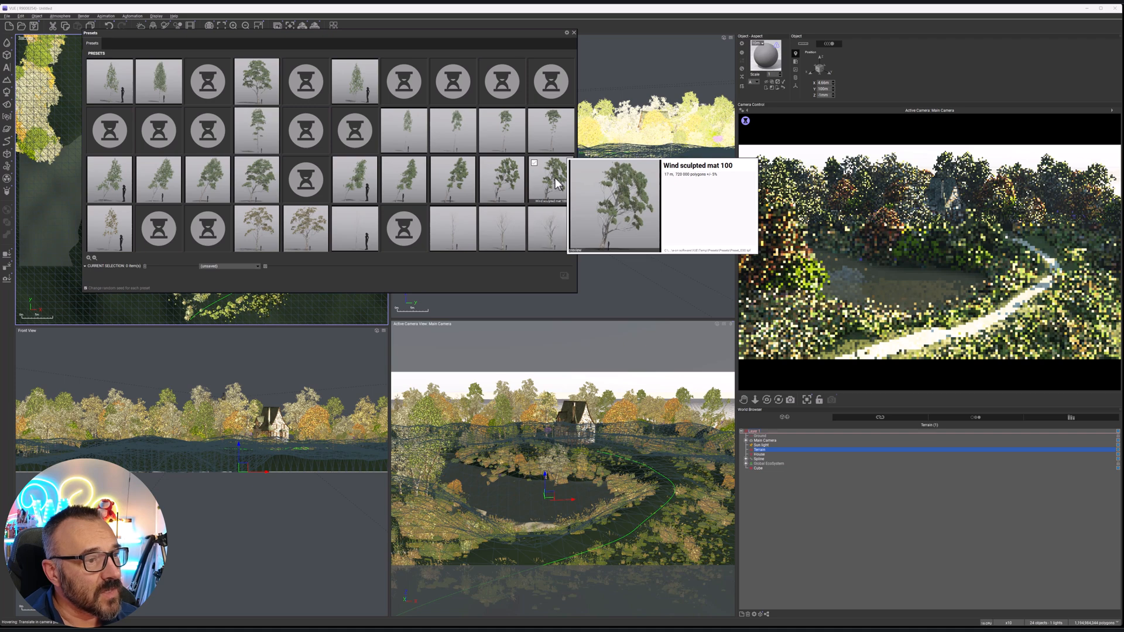
pyautogui.moveTo(485, 188)
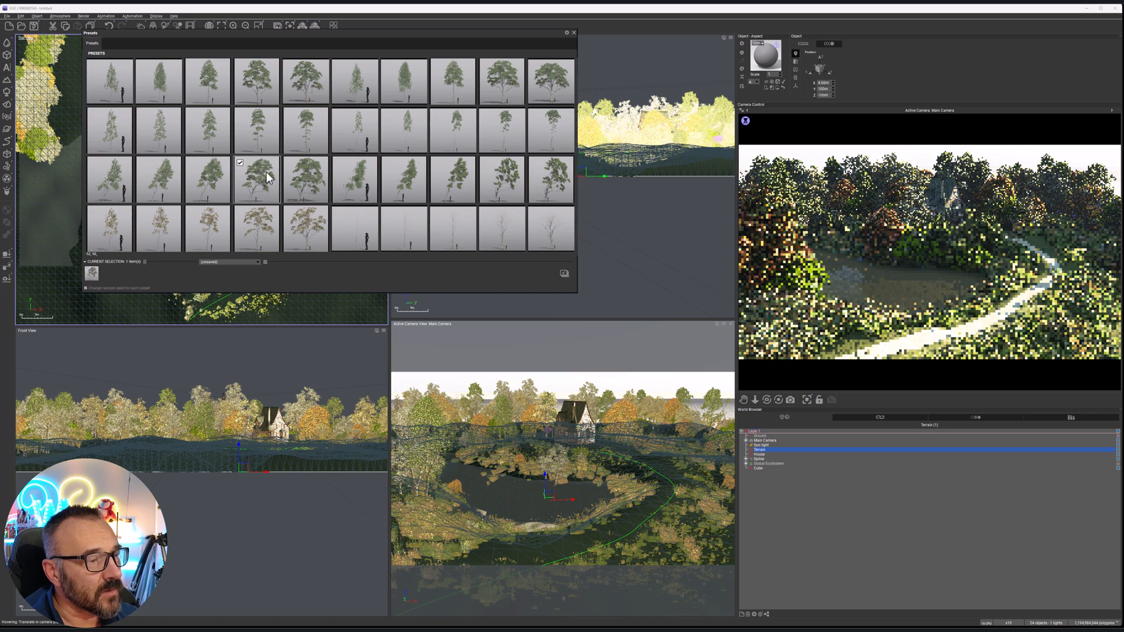
pyautogui.press('Escape')
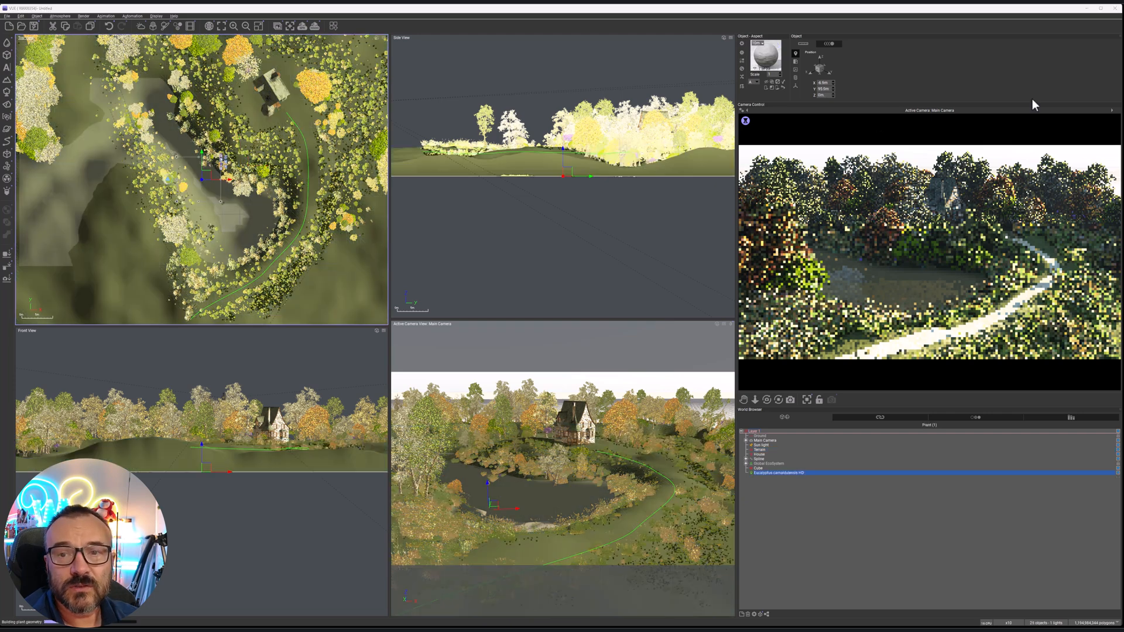
# Place the eucalyptus in the right foreground of the camera view, near the path's southern end, and raise it to ground level
pyautogui.moveTo(204, 178); pyautogui.dragTo(285, 284)
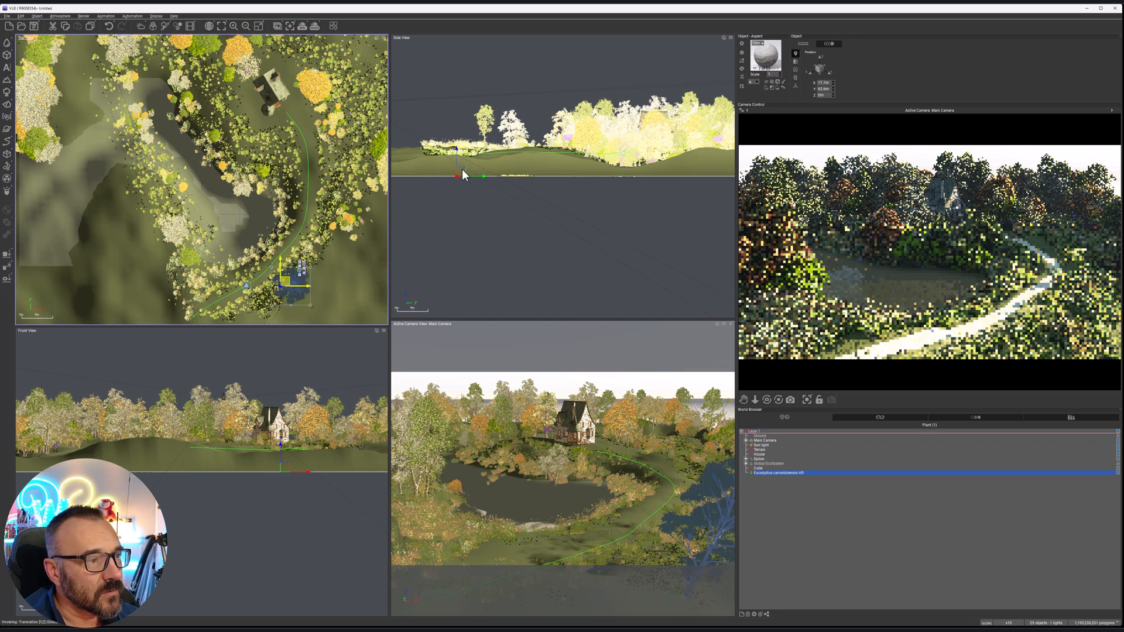
pyautogui.moveTo(463, 169); pyautogui.dragTo(463, 158)
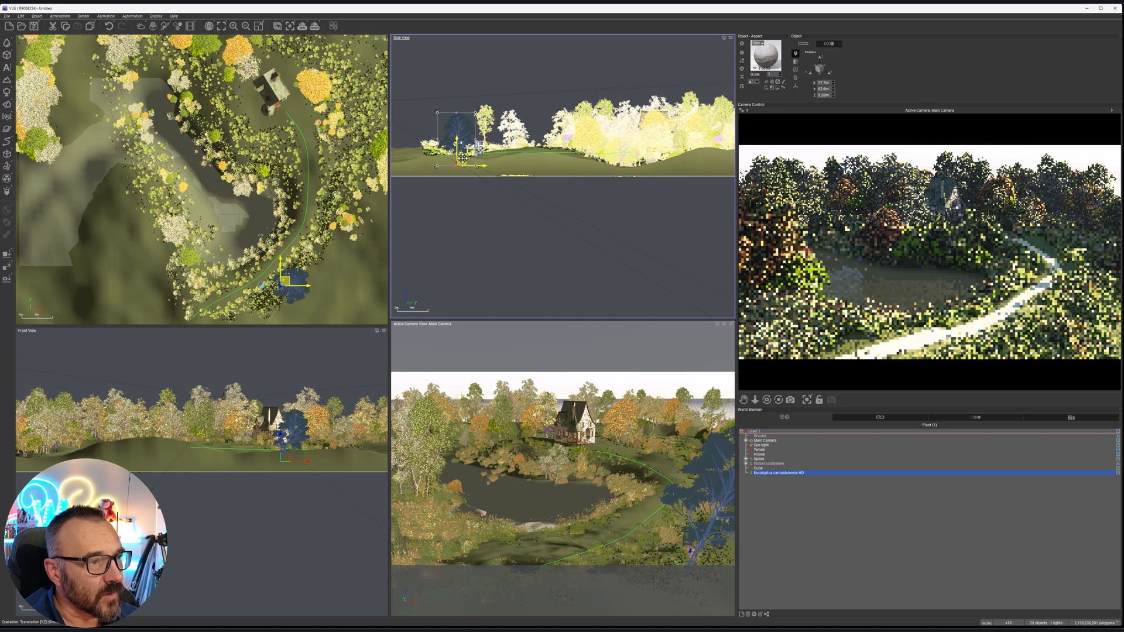
pyautogui.moveTo(311, 293); pyautogui.dragTo(261, 309)
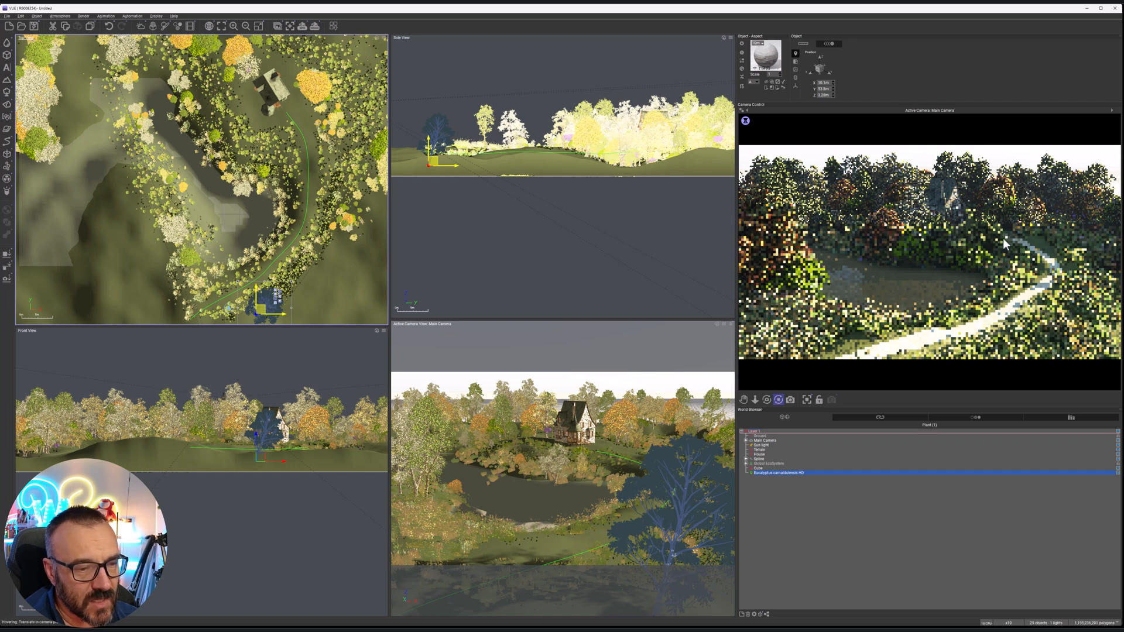
# Move the sun light beyond the terrain's northeastern edge and lower it to backlight the scene with warm, low light
pyautogui.click(763, 445)
pyautogui.scroll(-5, 276, 283)
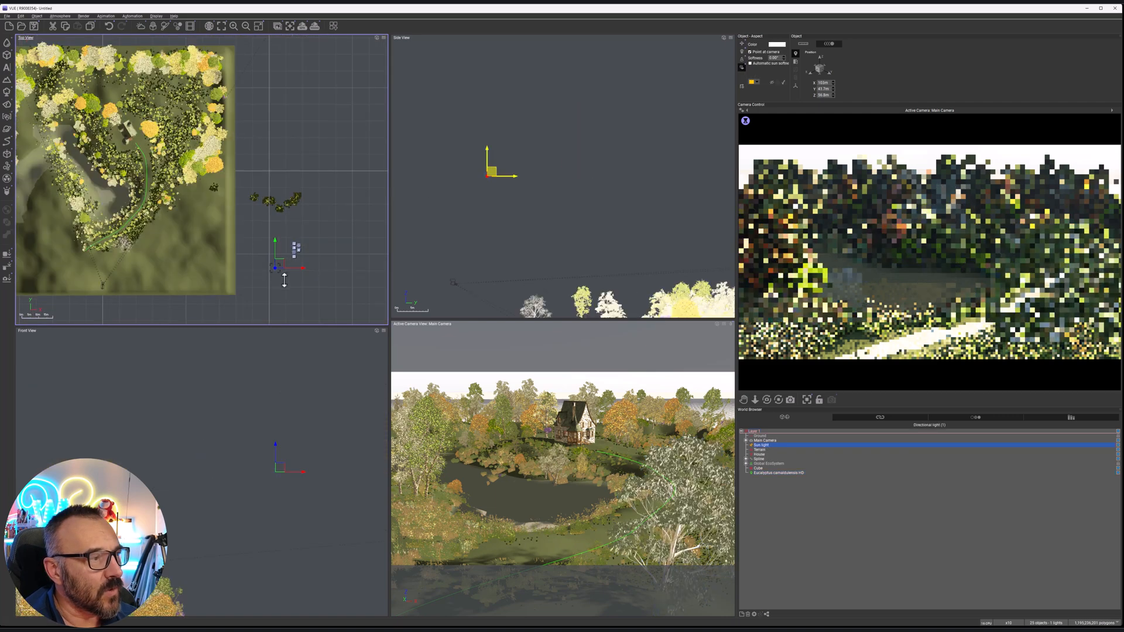
pyautogui.moveTo(284, 205); pyautogui.dragTo(251, 89)
pyautogui.moveTo(637, 174); pyautogui.dragTo(646, 186)
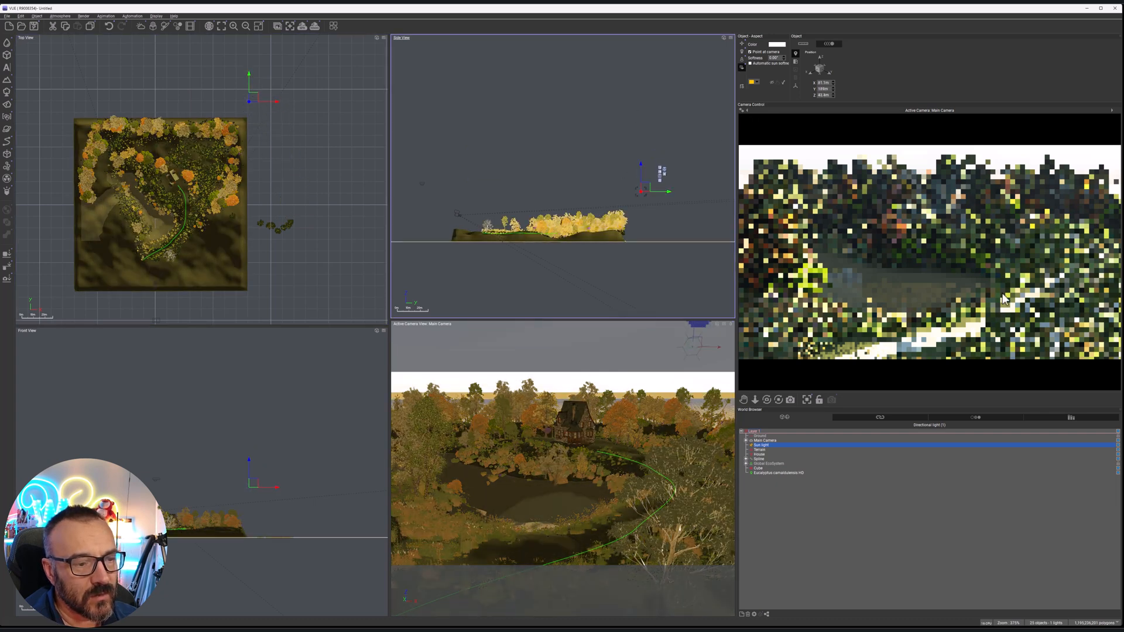
# Lower the main camera closer to the ground and tilt it upward to include more sky and the low sun
pyautogui.doubleClick(766, 441)
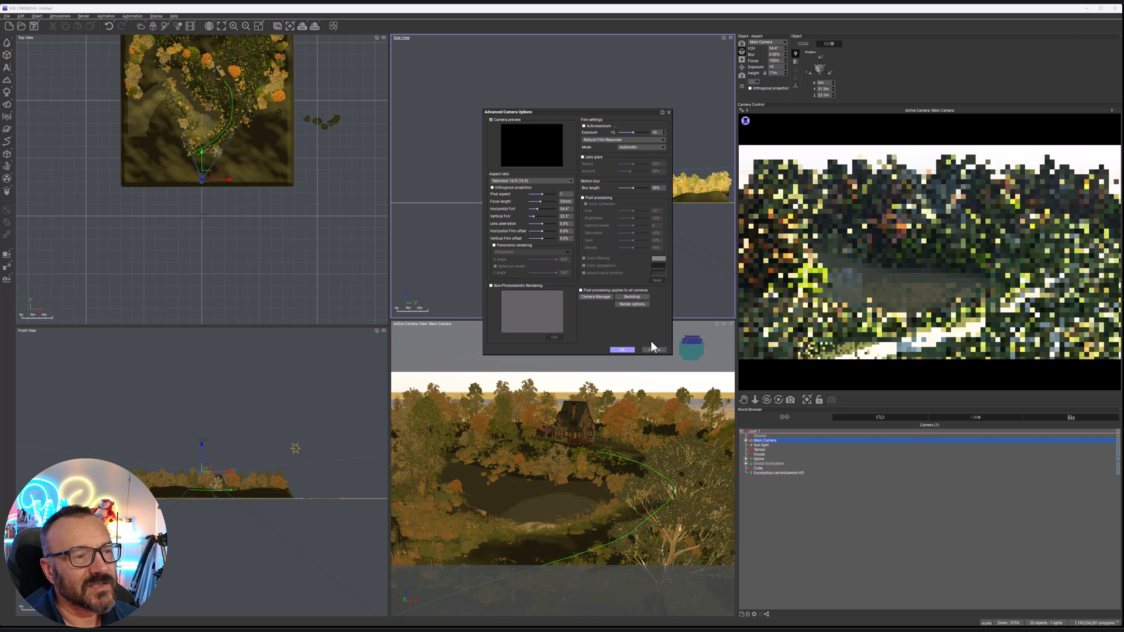
pyautogui.click(623, 350)
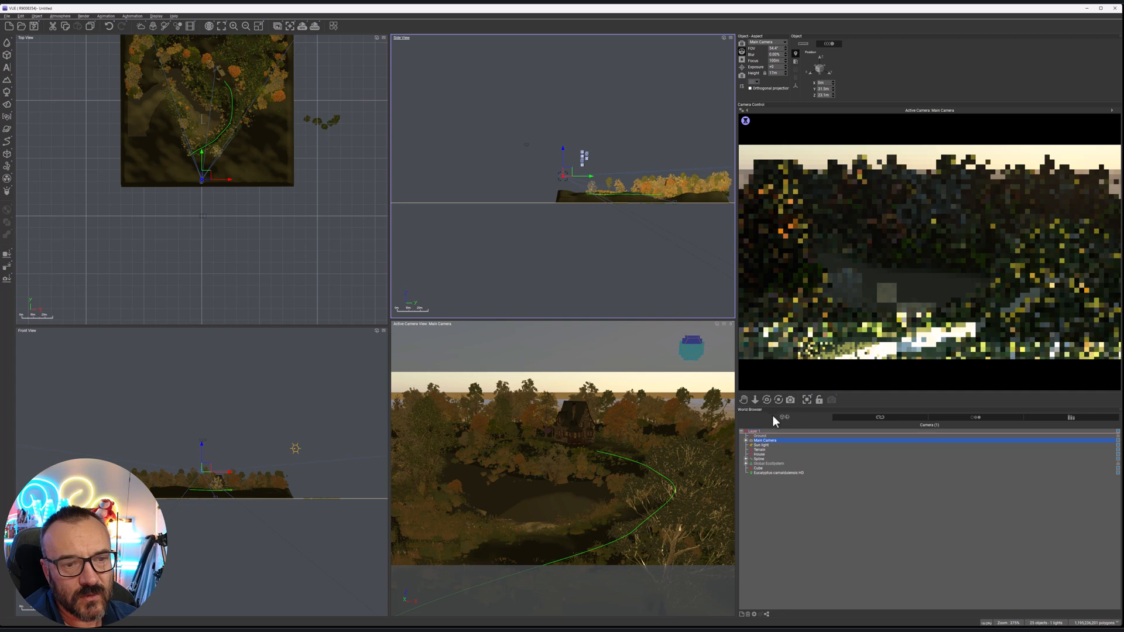
pyautogui.moveTo(579, 169); pyautogui.dragTo(595, 155, button='middle')
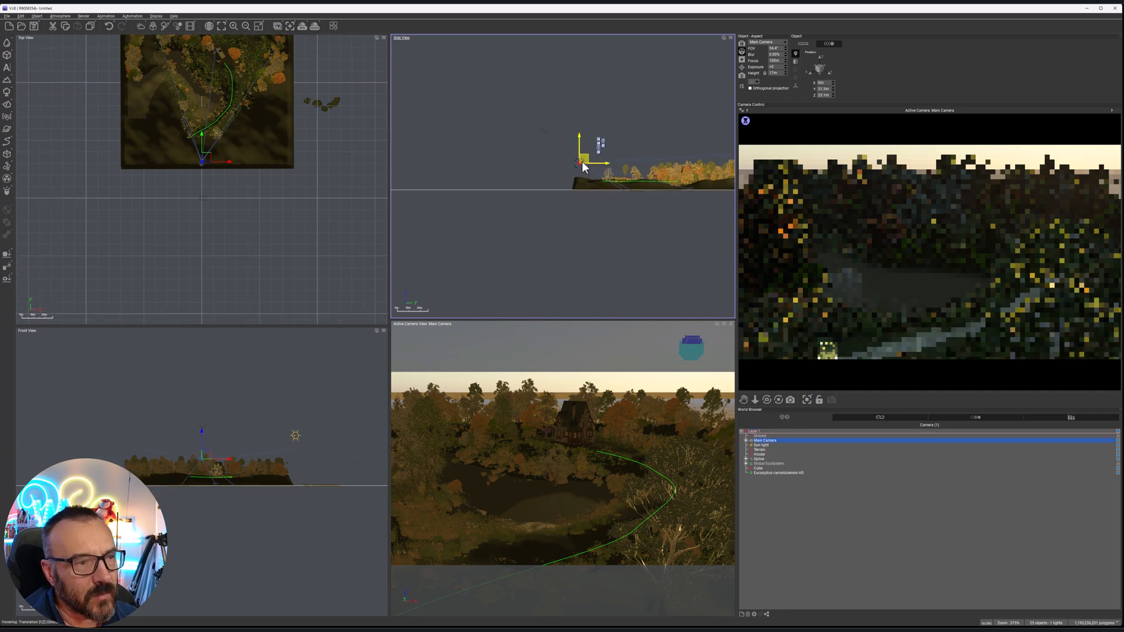
pyautogui.moveTo(583, 156); pyautogui.dragTo(586, 162)
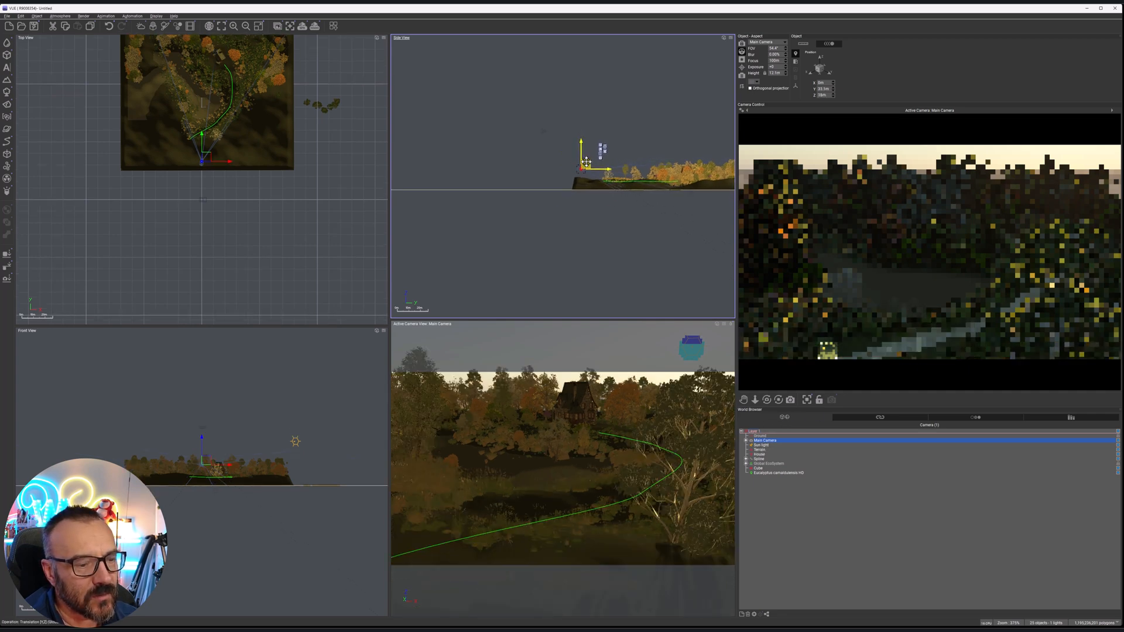
pyautogui.moveTo(768, 399); pyautogui.dragTo(767, 346)
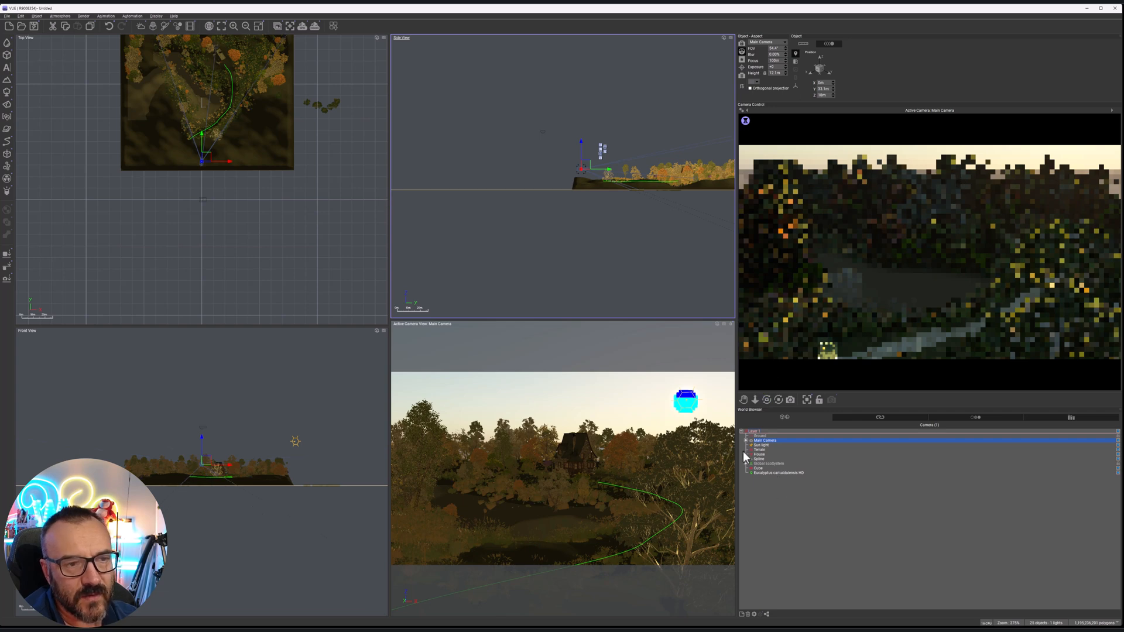
# Move the sun light south, just beyond the middle of the terrain's eastern edge, and raise it slightly to light the scene from the side
pyautogui.click(762, 445)
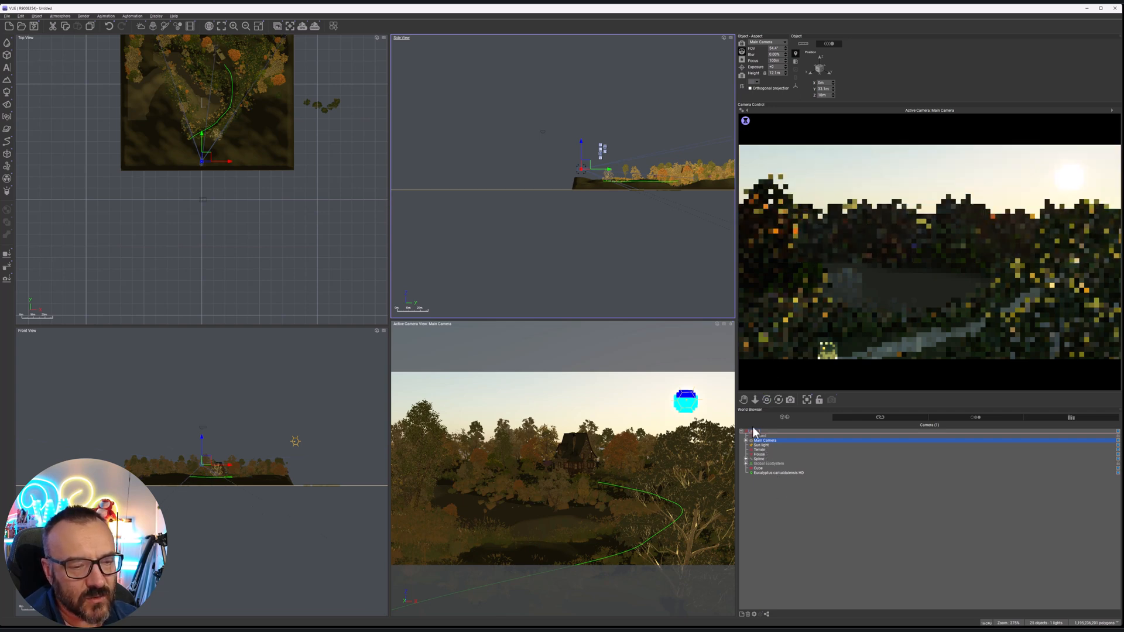
pyautogui.moveTo(152, 154); pyautogui.dragTo(230, 66, button='right')
pyautogui.moveTo(285, 84); pyautogui.dragTo(319, 215)
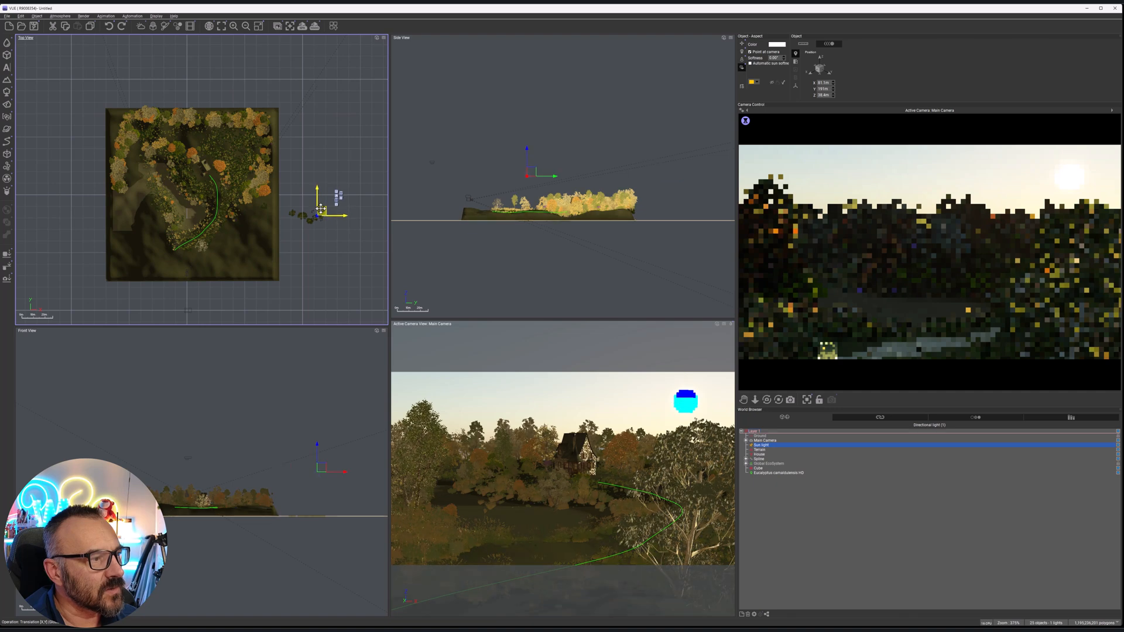
pyautogui.moveTo(531, 174); pyautogui.dragTo(533, 162)
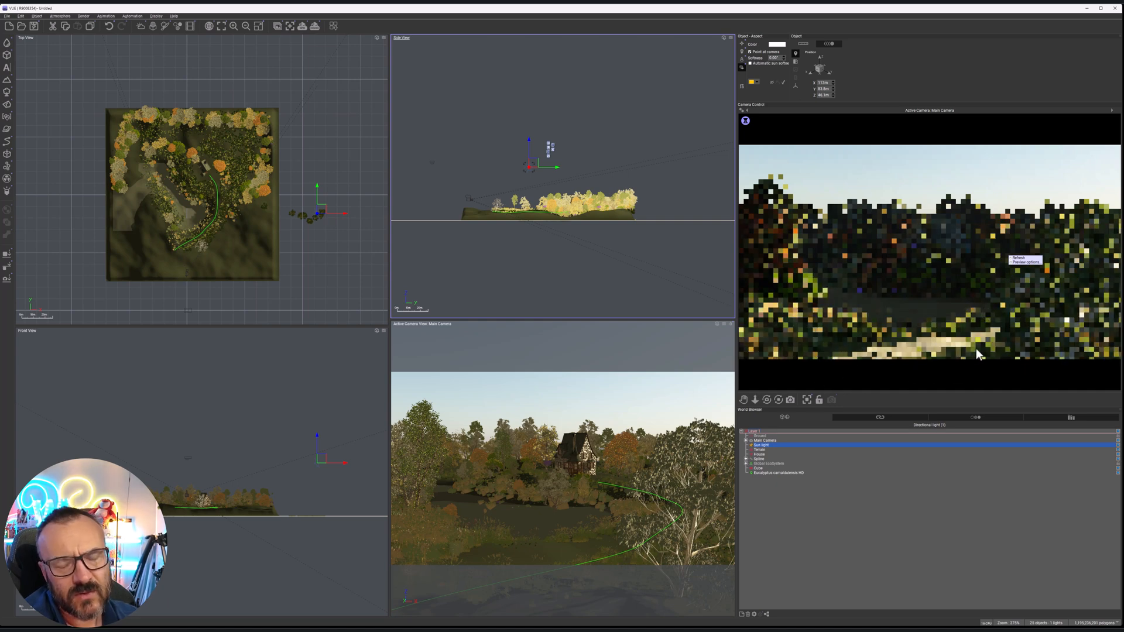
# Open the path spline's effects and its Grass Variations material, and bring up the material library for a replacement
pyautogui.click(769, 463)
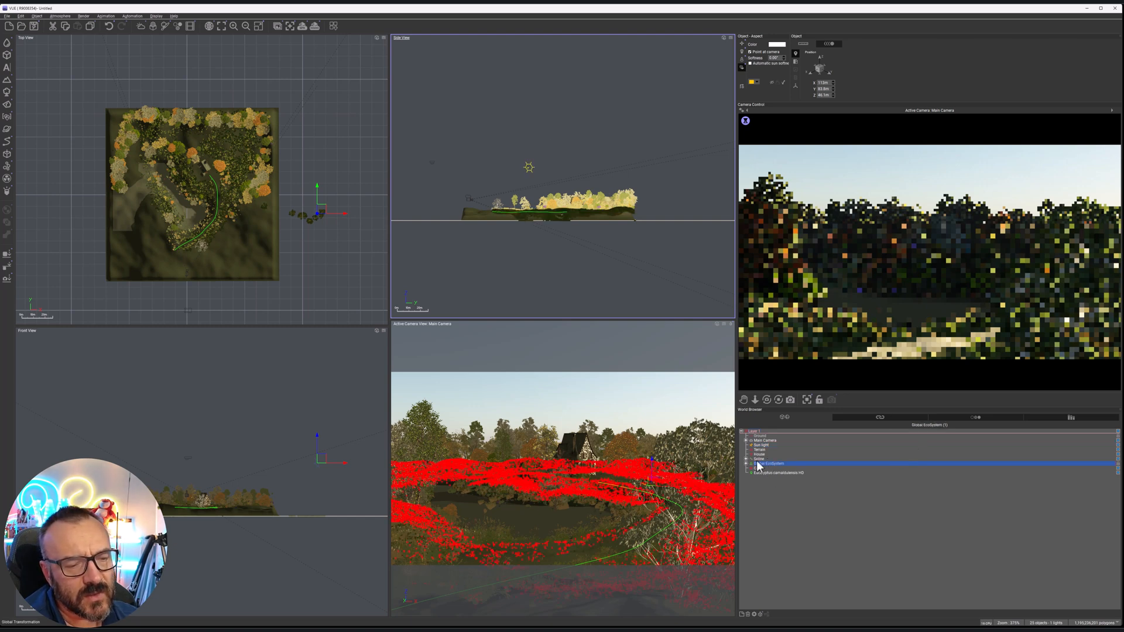
pyautogui.click(761, 460)
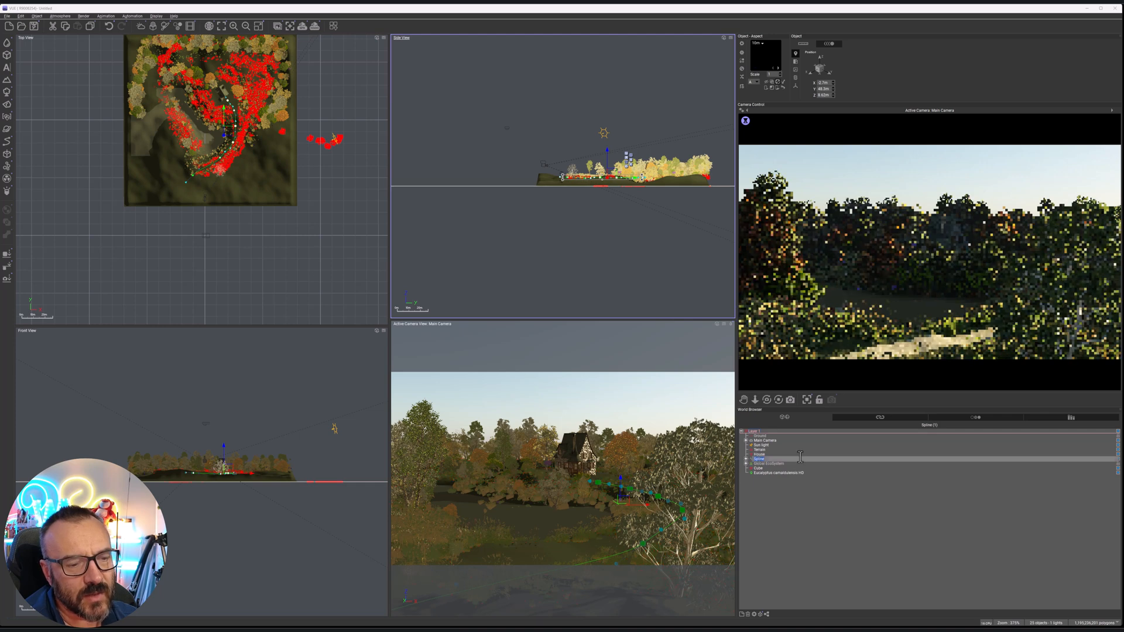
pyautogui.click(840, 489)
pyautogui.click(756, 459)
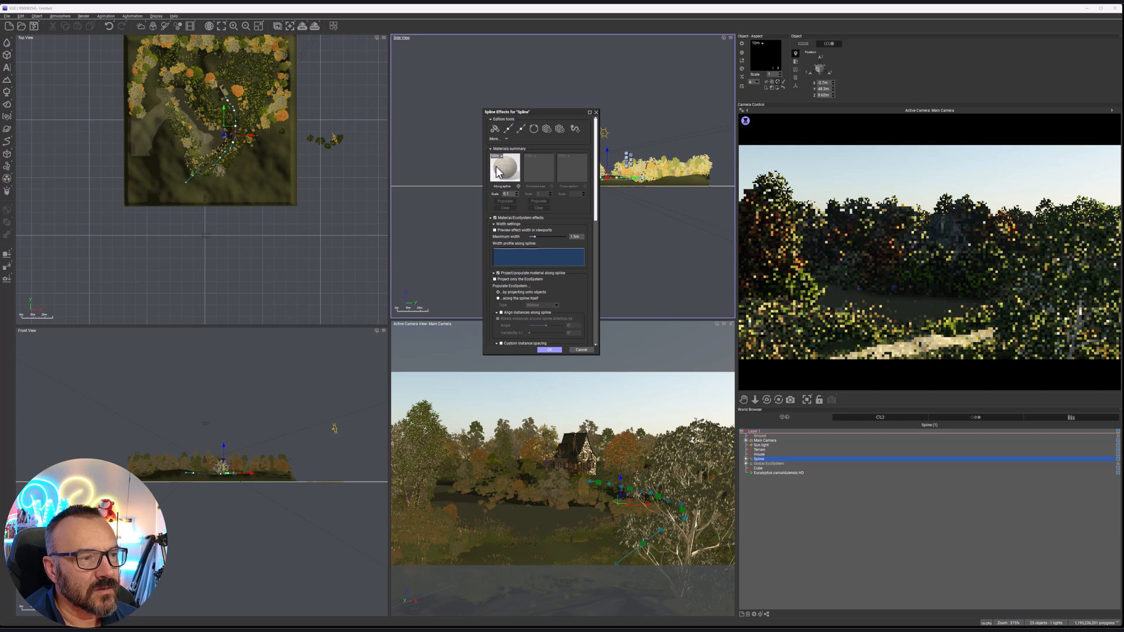
pyautogui.doubleClick(497, 171)
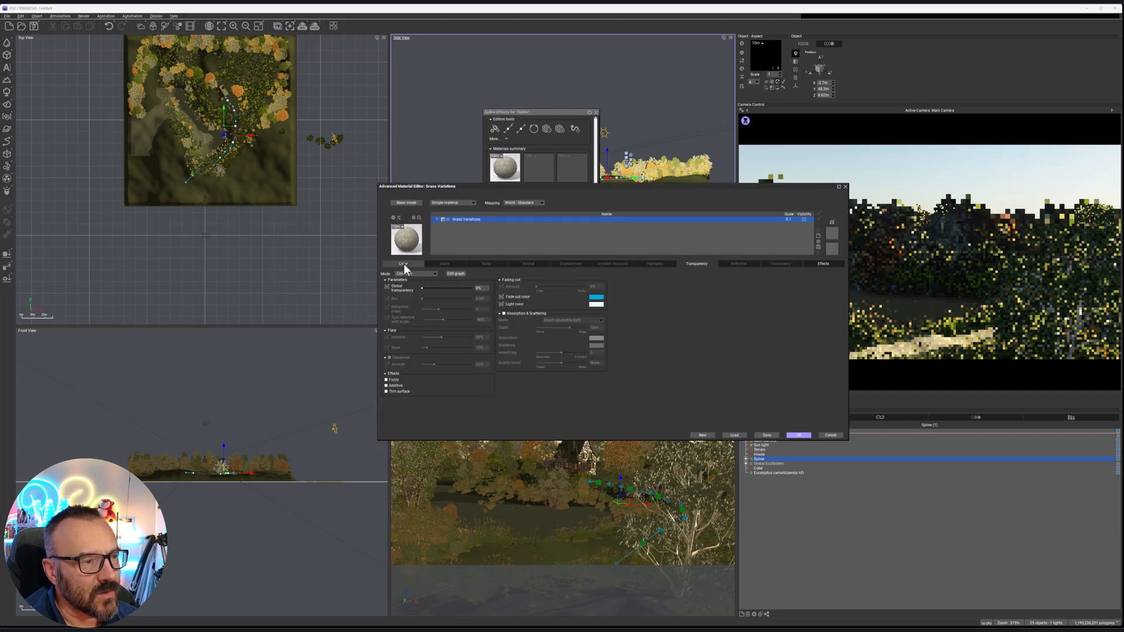
pyautogui.click(409, 244)
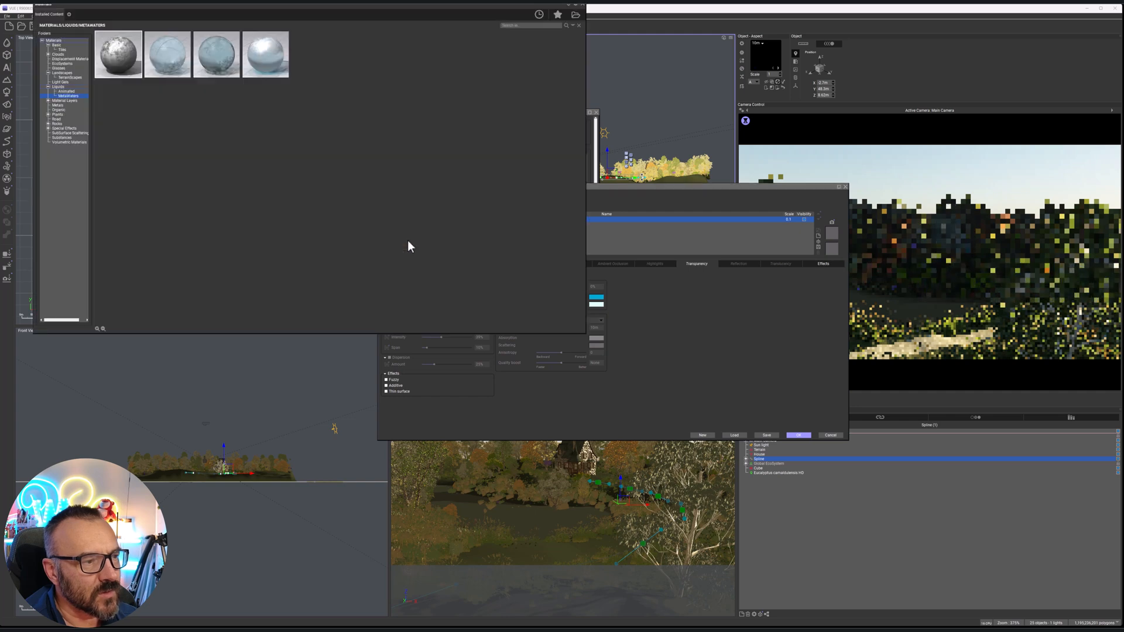
# Browse the Landscapes and Rocks materials, replace the path's material with Old Rock, and accept the material and spline settings
pyautogui.click(61, 73)
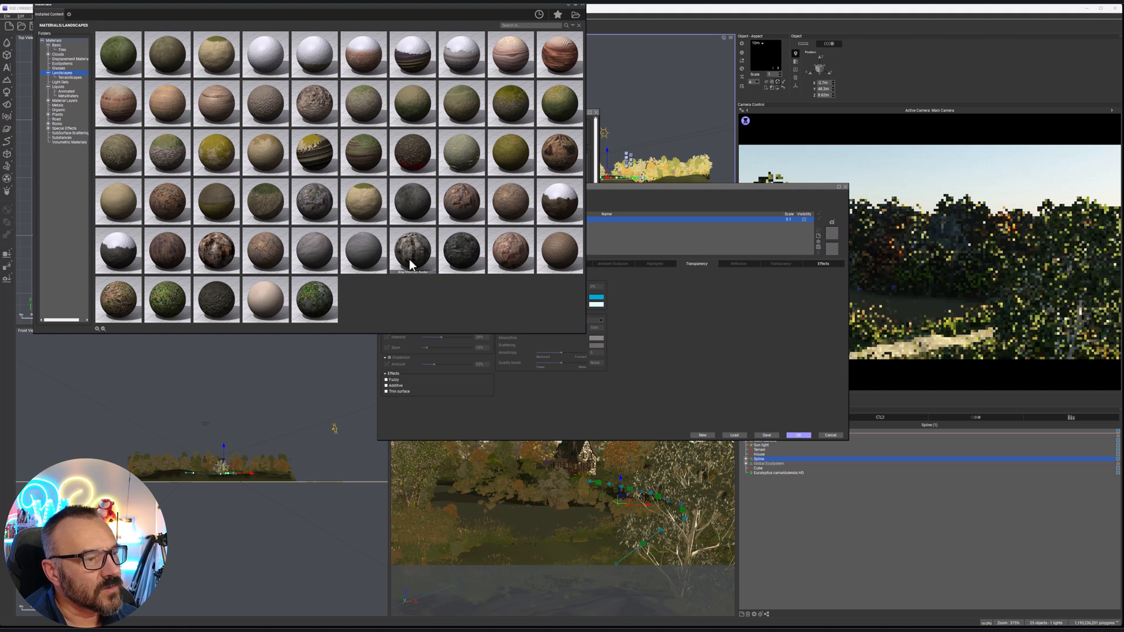
pyautogui.moveTo(410, 265)
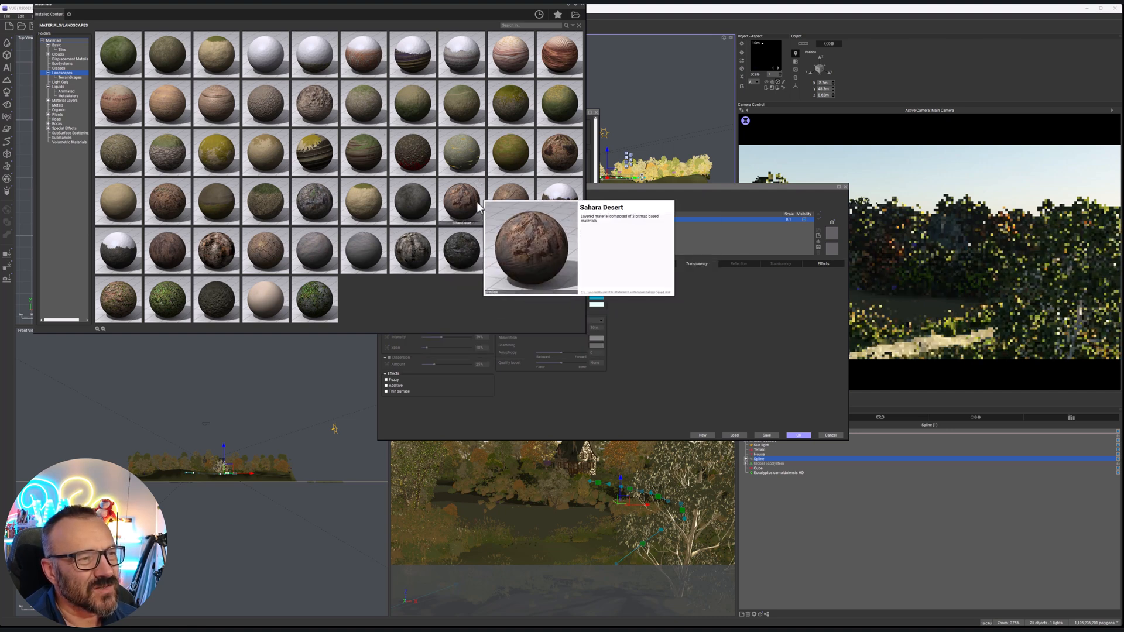
pyautogui.moveTo(532, 52)
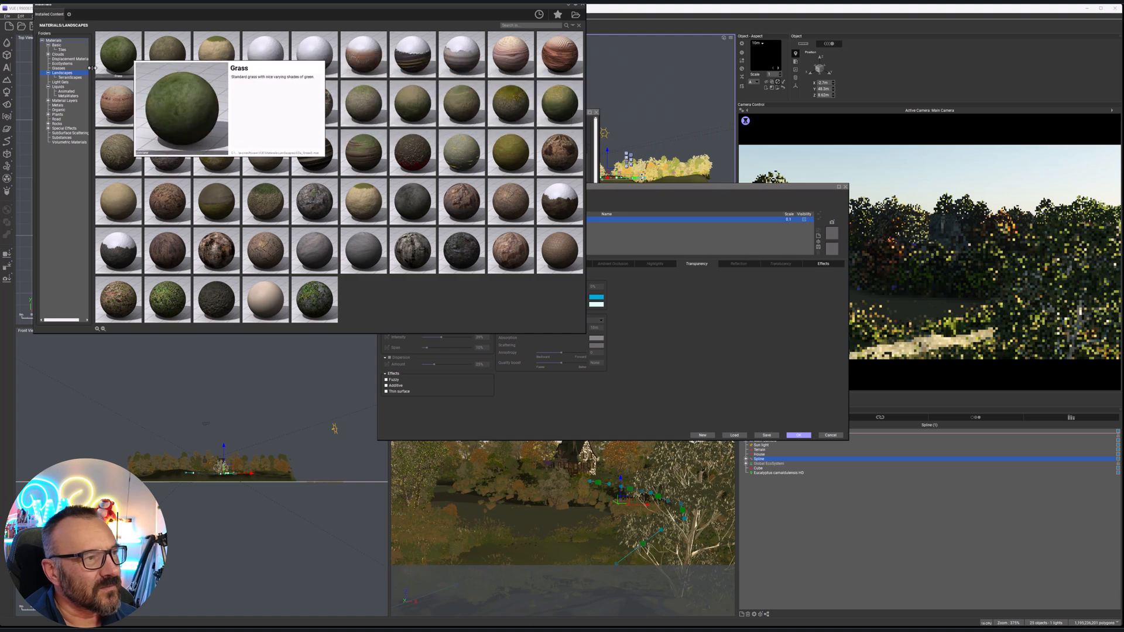
pyautogui.click(69, 78)
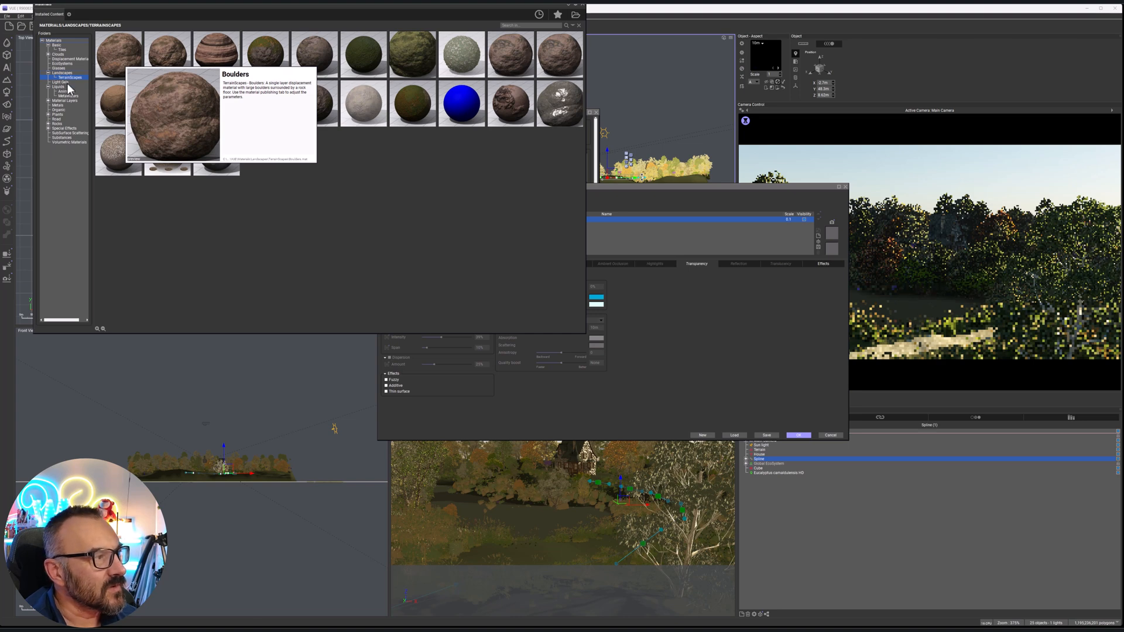
pyautogui.click(57, 123)
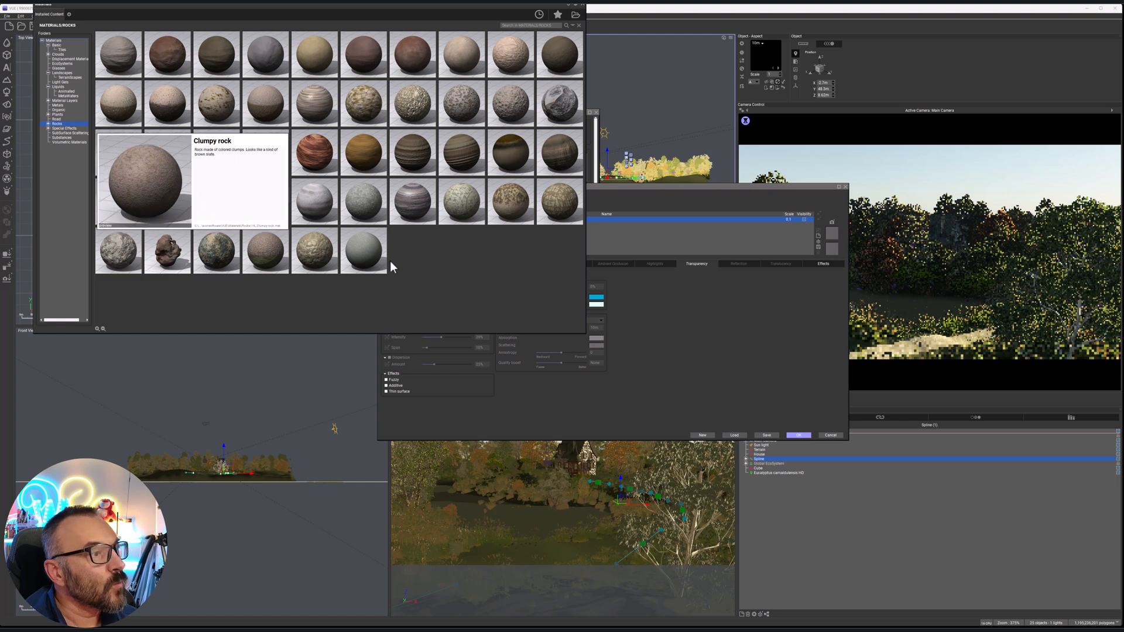
pyautogui.moveTo(223, 260)
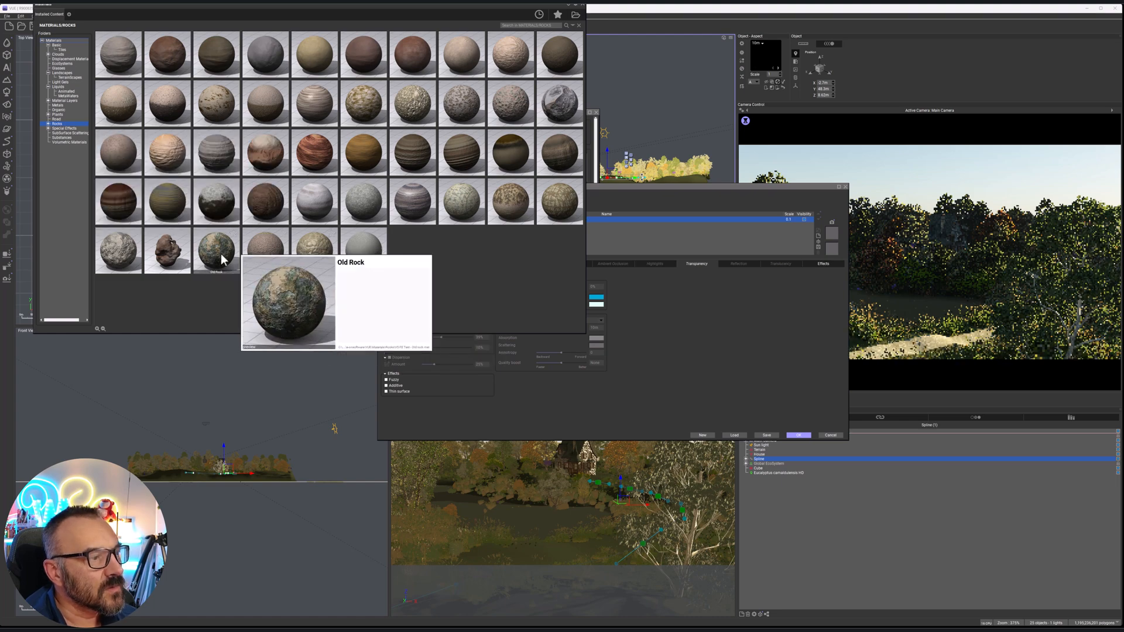
pyautogui.doubleClick(222, 255)
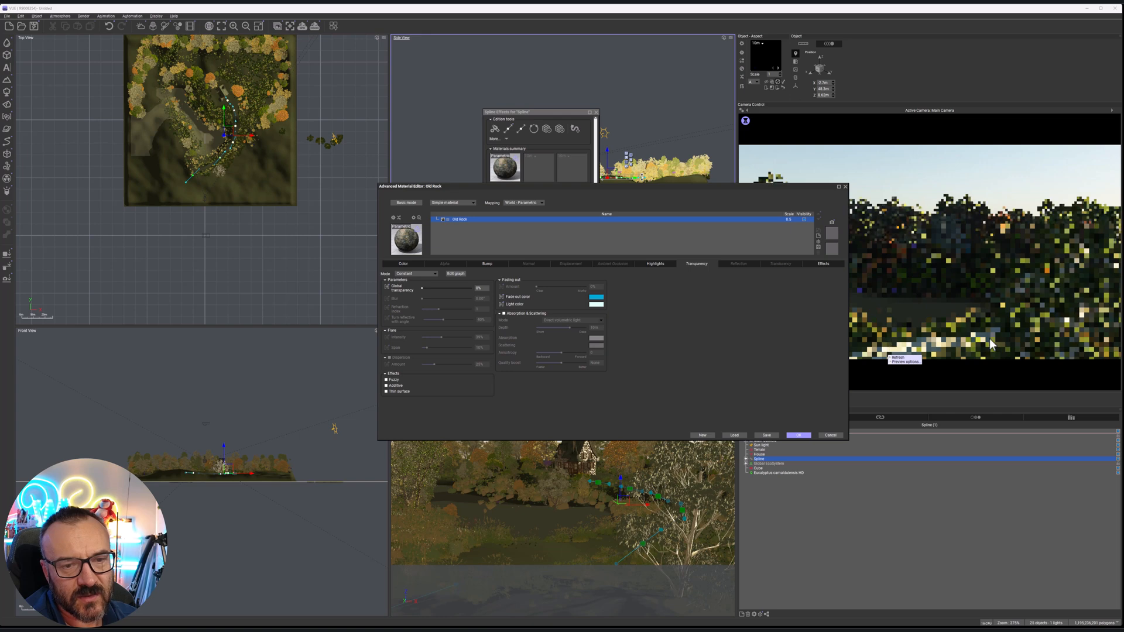
pyautogui.click(800, 435)
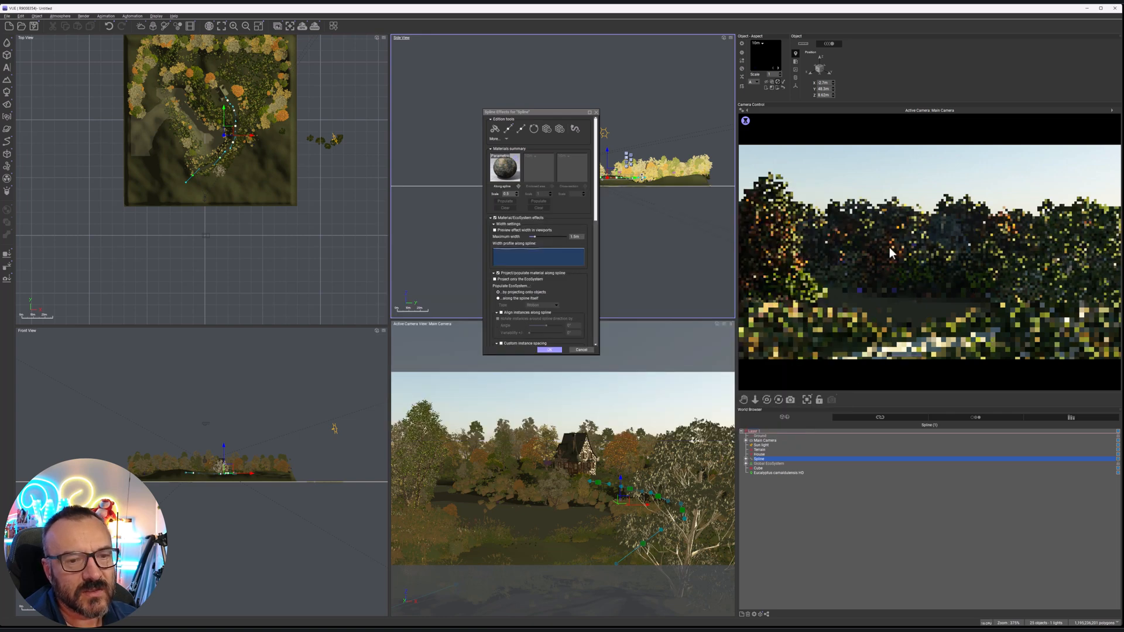
pyautogui.click(549, 349)
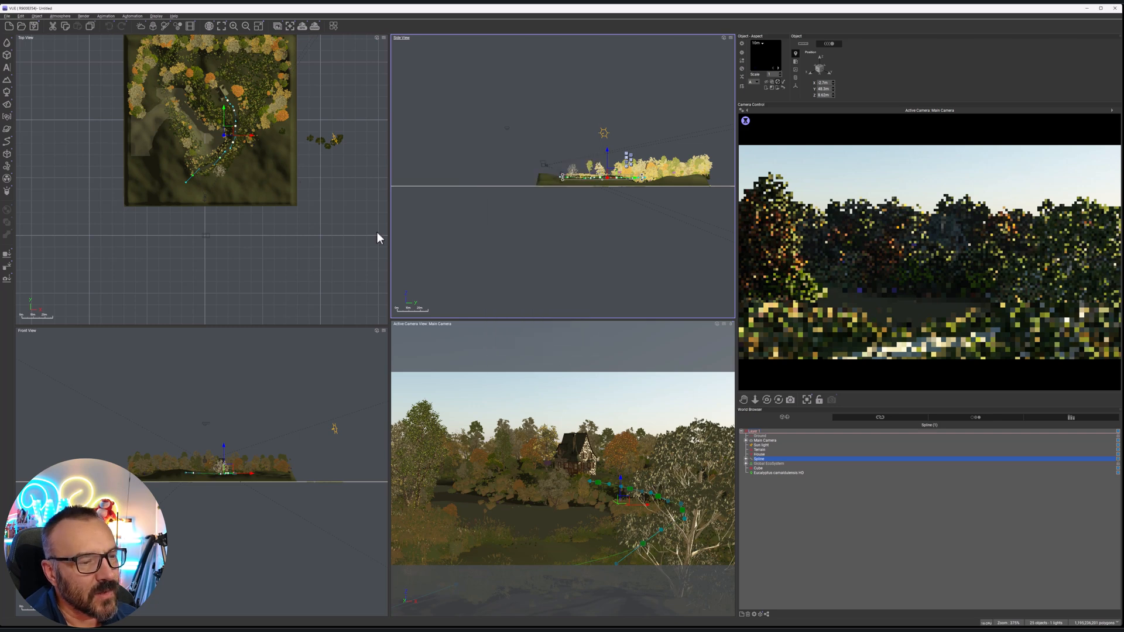
# In the atmosphere settings, set aerial perspective to 3.59, quality boost to none, fog ground density to 26% and haze ground density to 50%
pyautogui.click(60, 16)
pyautogui.click(66, 76)
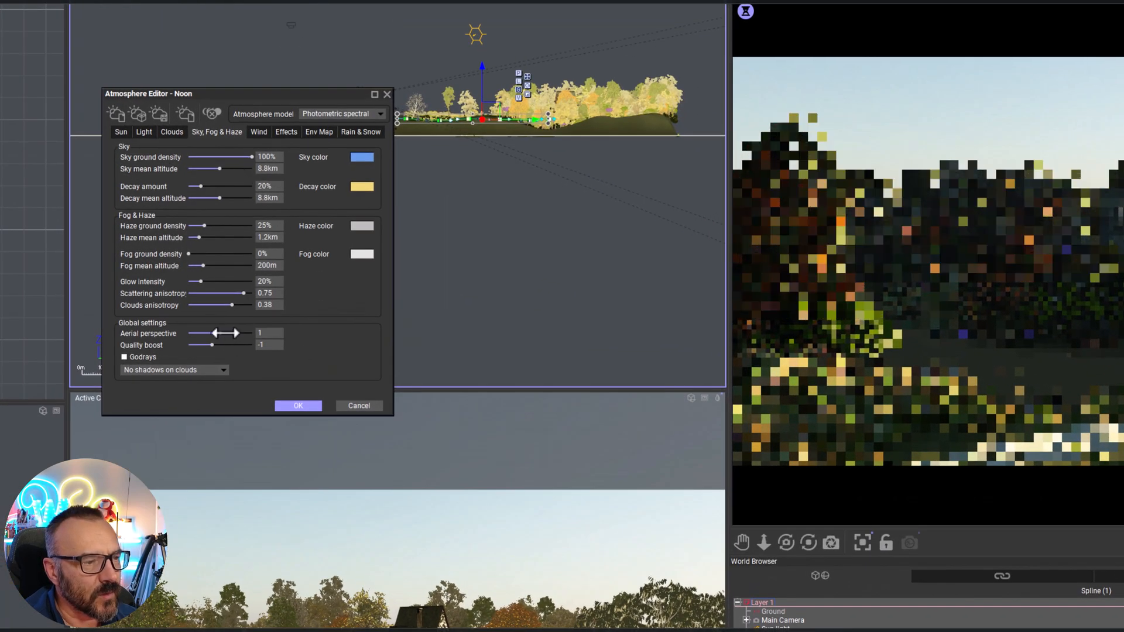
pyautogui.moveTo(218, 345); pyautogui.dragTo(243, 335)
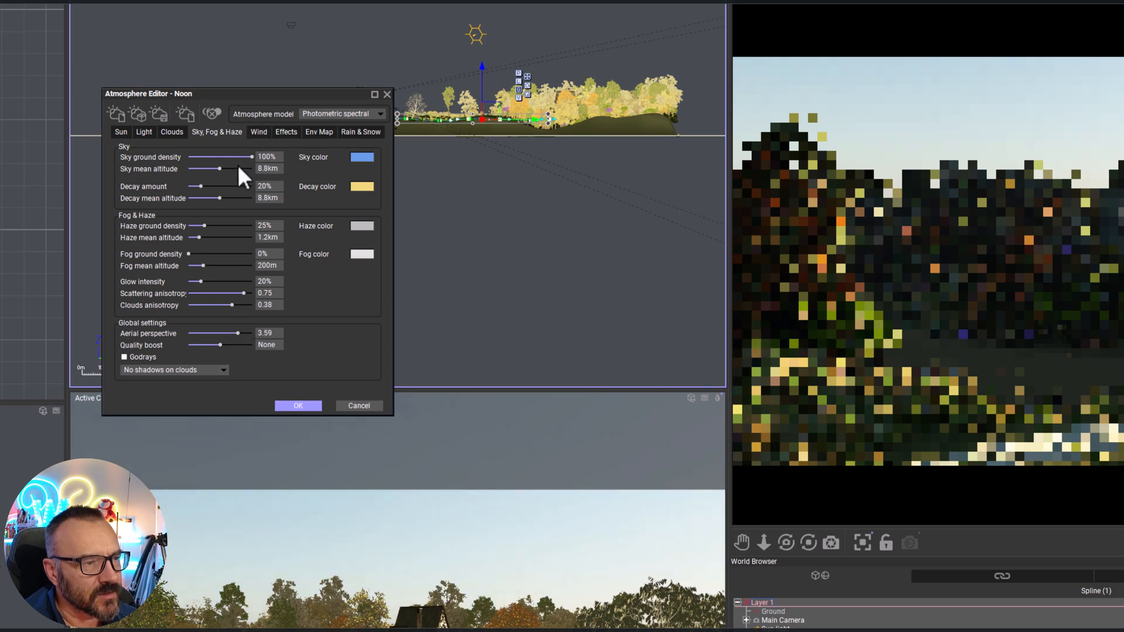
pyautogui.moveTo(188, 254); pyautogui.dragTo(220, 226)
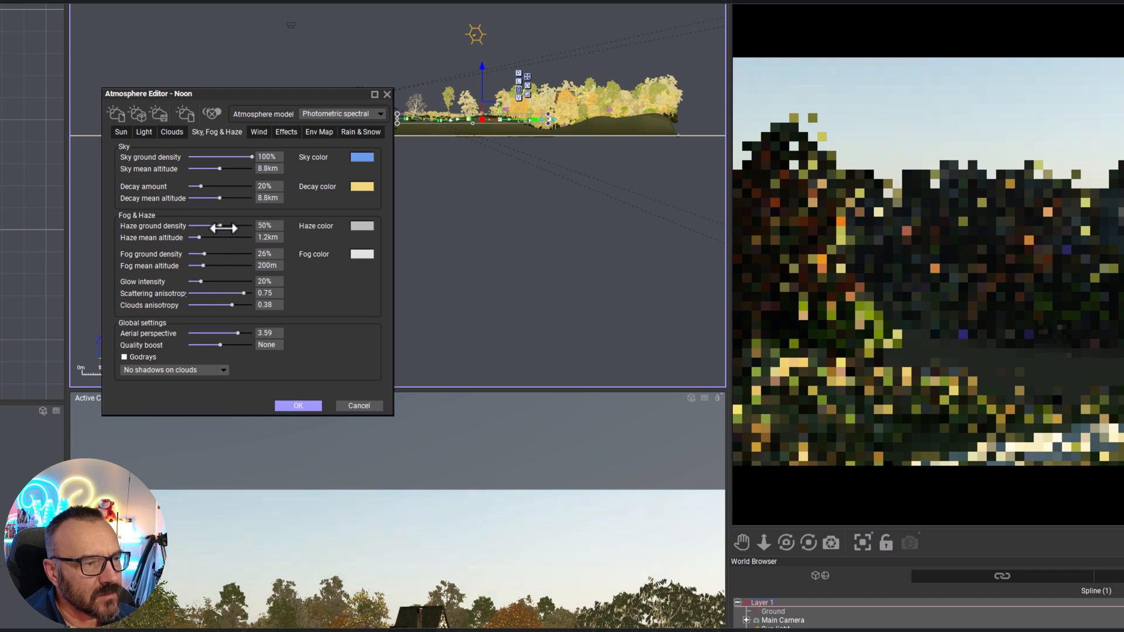
# Add a Big Cumulus cloud layer to the atmosphere from the cloud presets
pyautogui.click(177, 130)
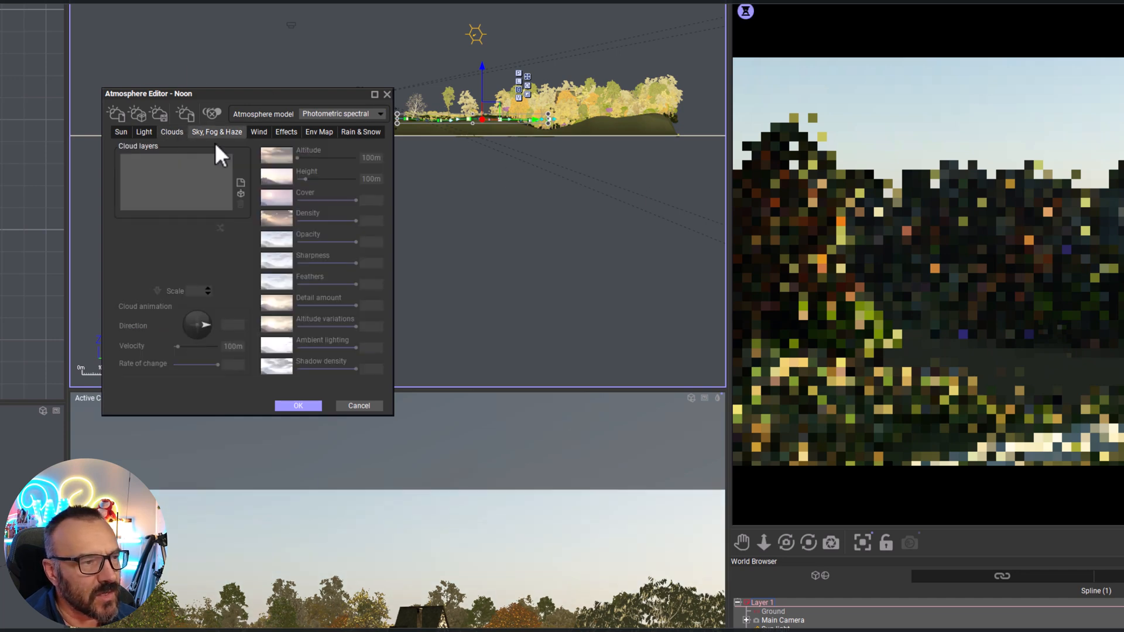
pyautogui.click(240, 193)
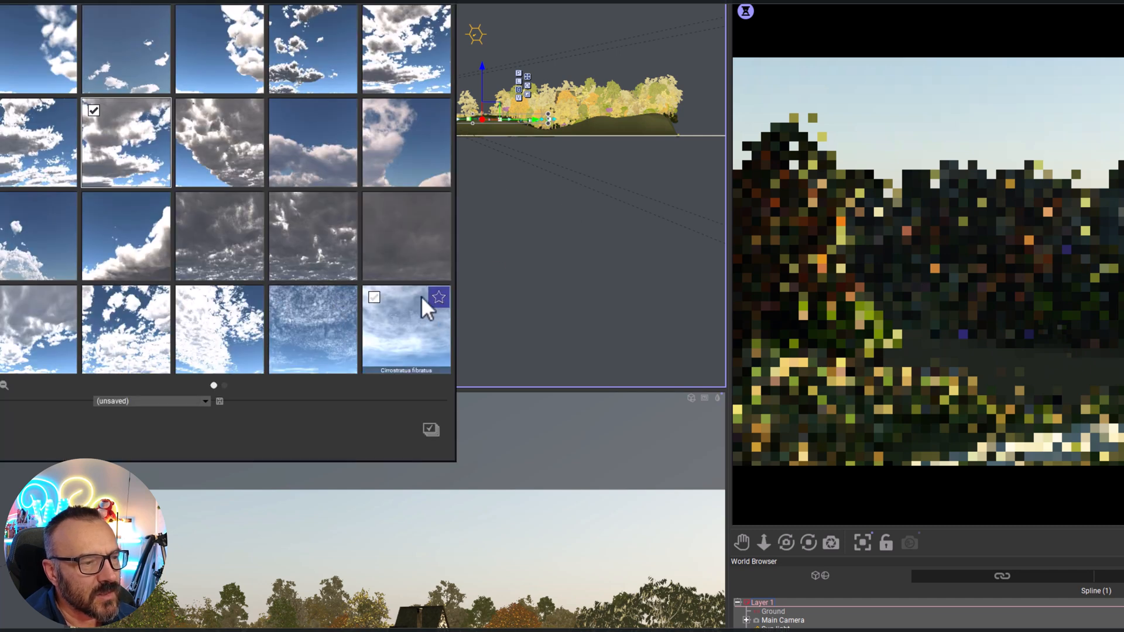
pyautogui.doubleClick(118, 163)
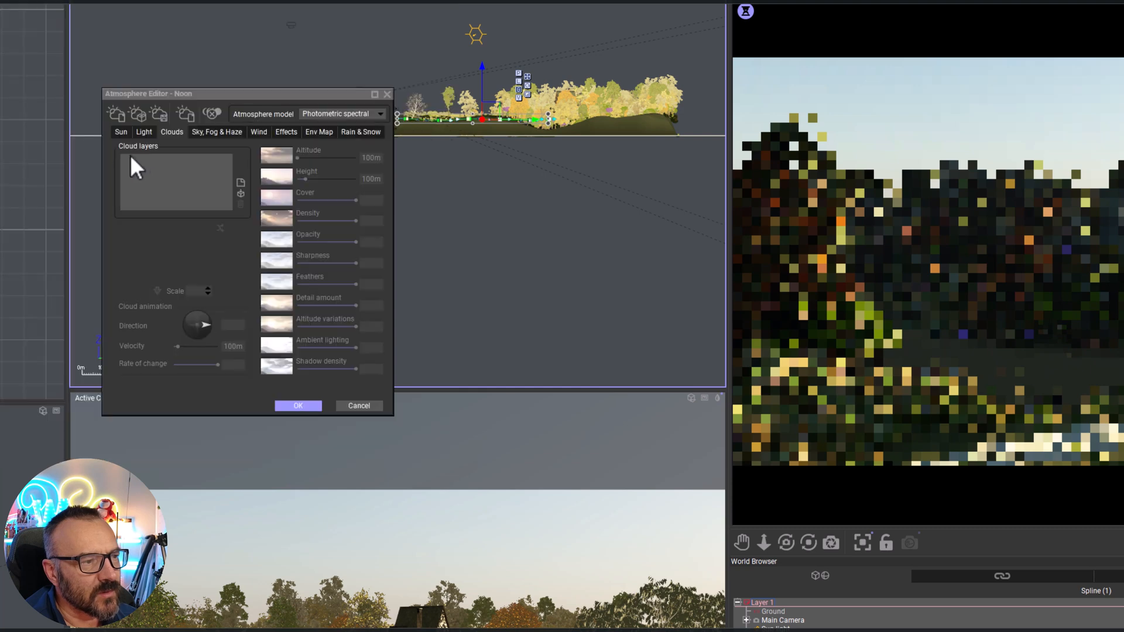
# Set the clouds' density to 3%, opacity 100%, detail amount 59%, altitude variations 100%, ambient lighting 49% and shadow density 53%
pyautogui.click(353, 221)
pyautogui.moveTo(353, 221); pyautogui.dragTo(393, 242)
pyautogui.click(332, 305)
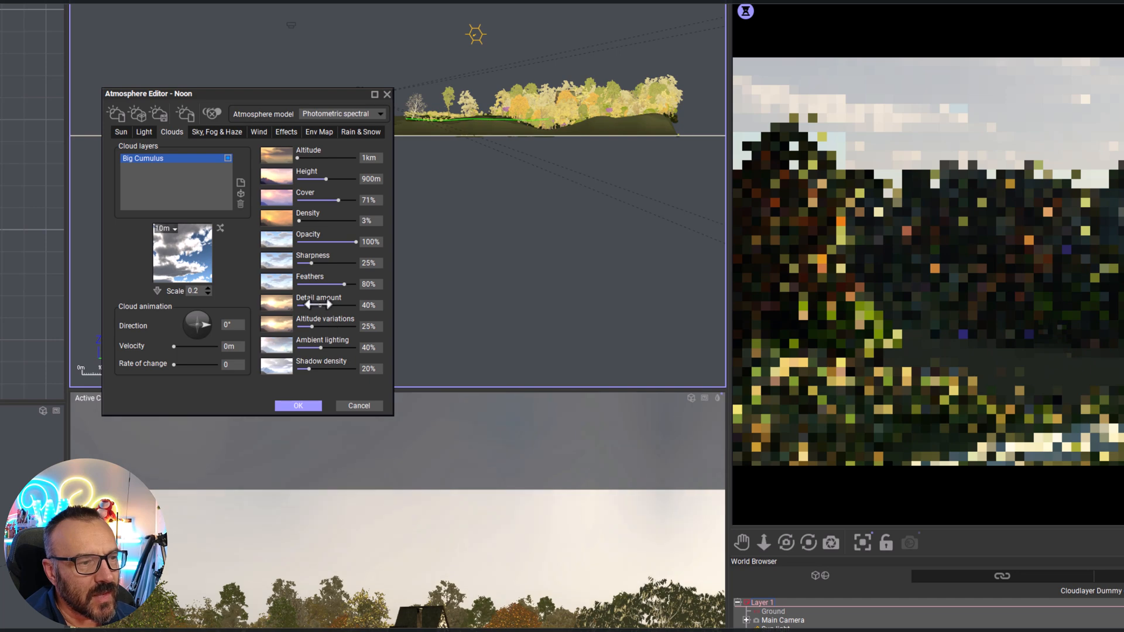
pyautogui.moveTo(313, 329); pyautogui.dragTo(377, 384)
pyautogui.moveTo(320, 348); pyautogui.dragTo(322, 373)
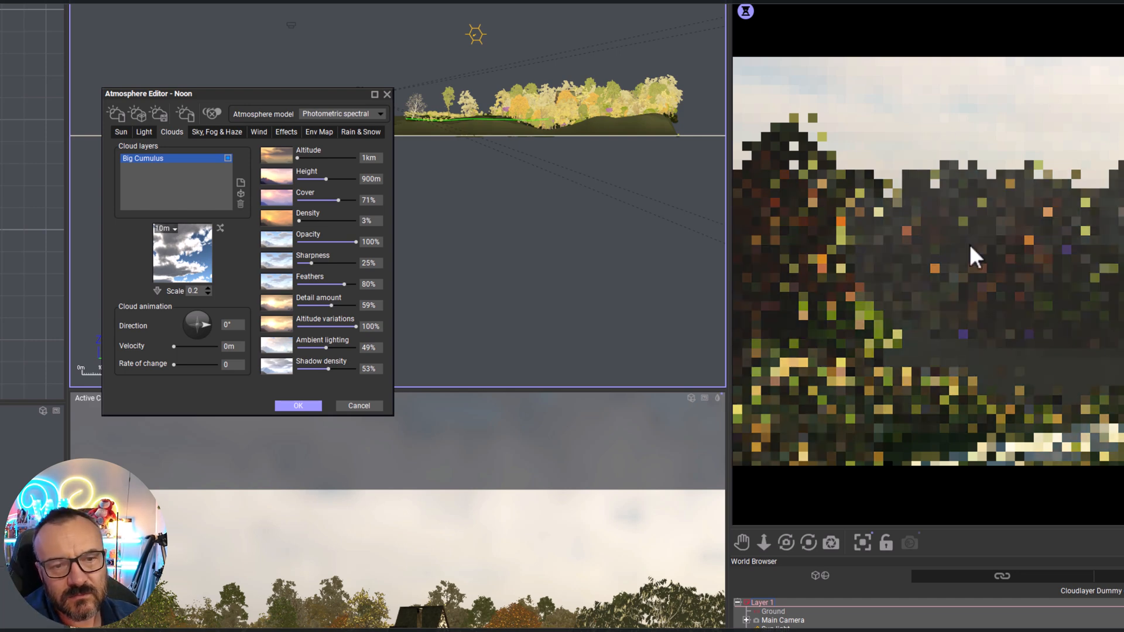
# Reduce the atmosphere's aerial perspective to 1.14 and accept the atmosphere changes
pyautogui.click(214, 129)
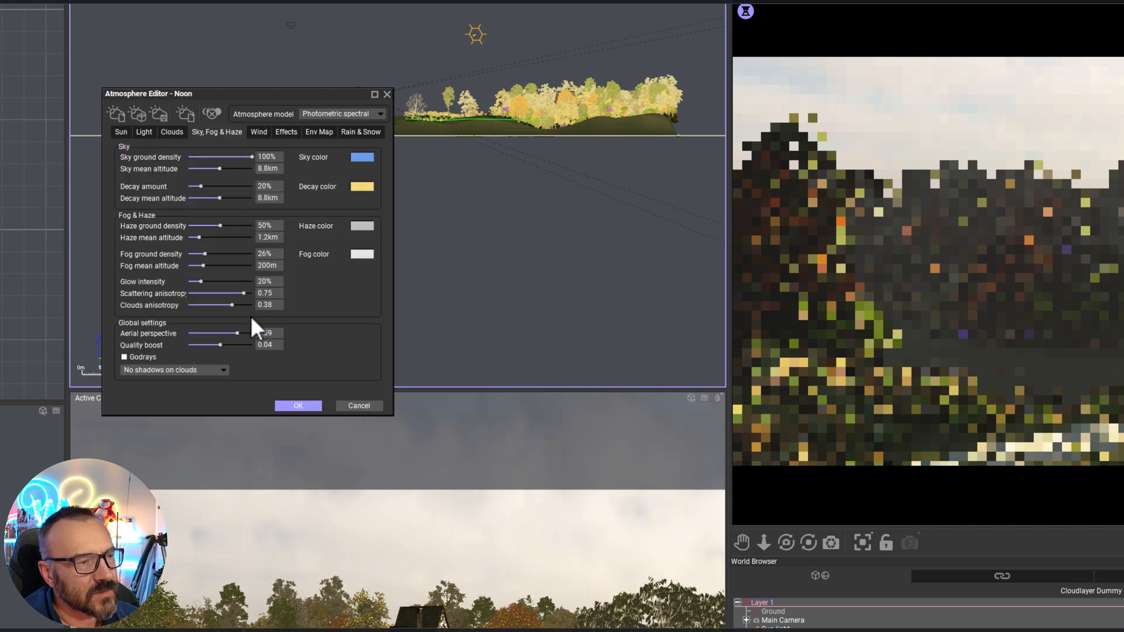
pyautogui.moveTo(237, 333); pyautogui.dragTo(230, 329)
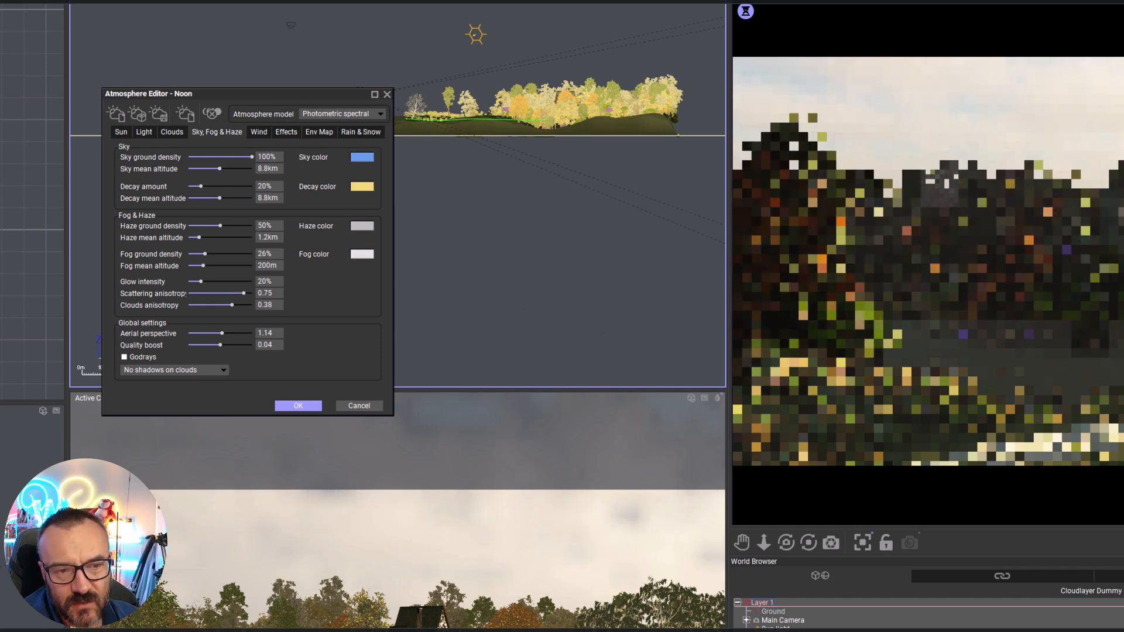
pyautogui.click(300, 407)
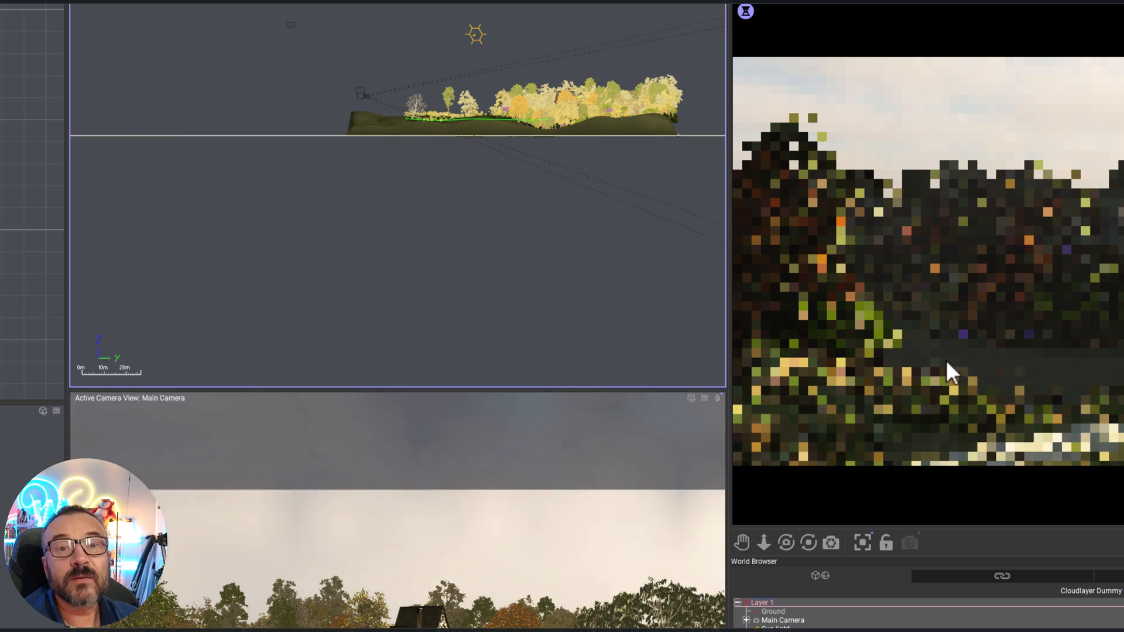
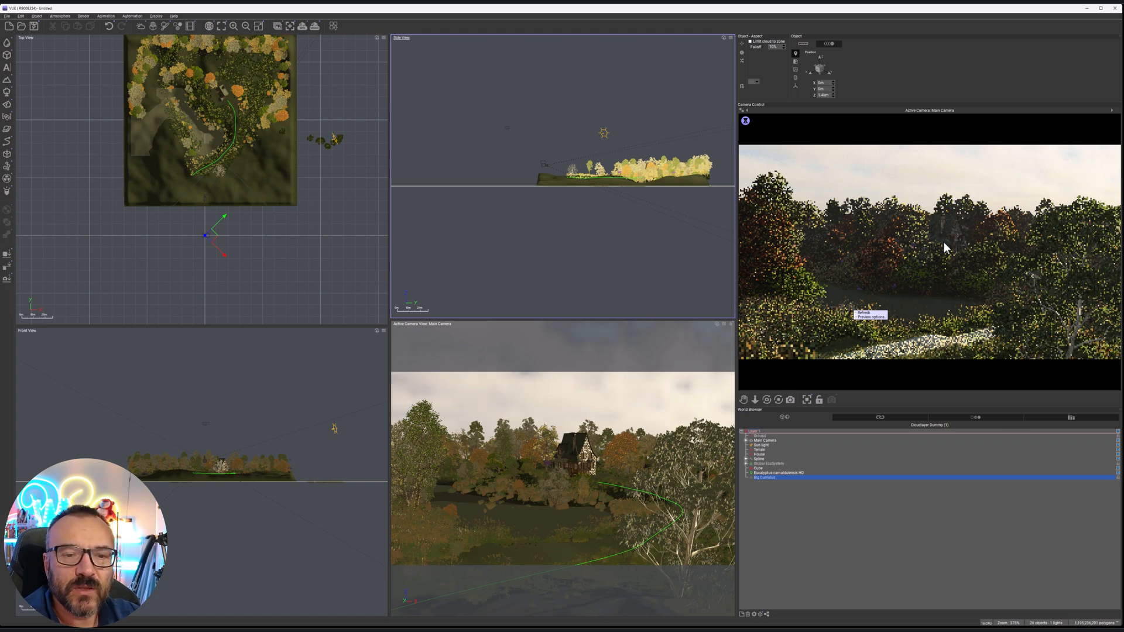
# Move the foreground eucalyptus in the top view so it frames the camera shot beside the house, and refresh the render preview
pyautogui.click(777, 472)
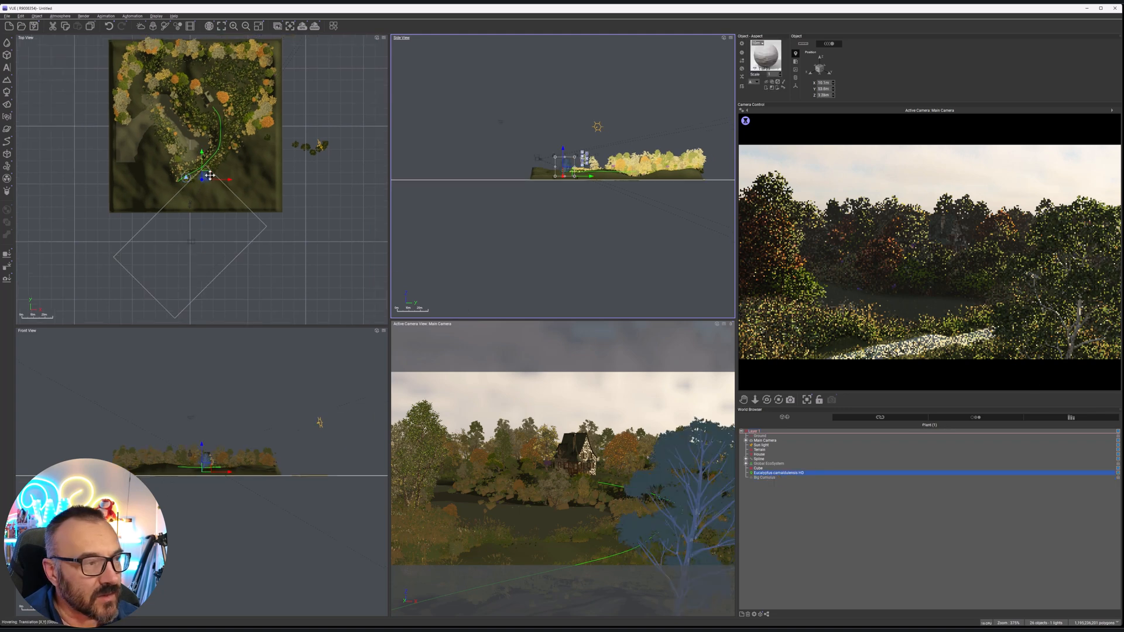
pyautogui.moveTo(208, 176); pyautogui.dragTo(208, 173)
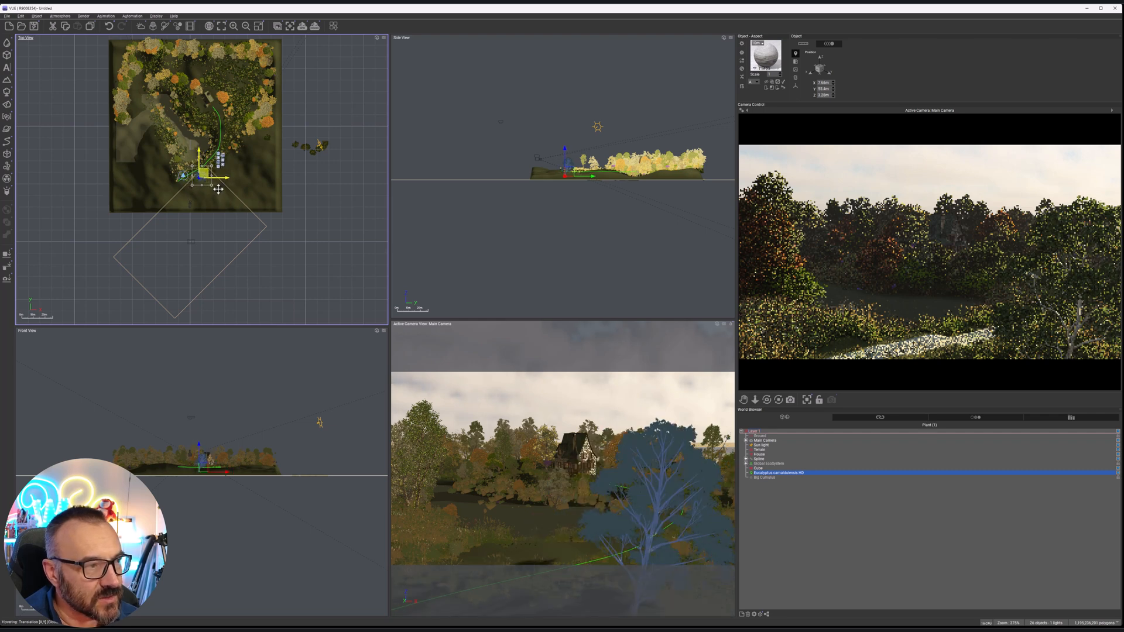
pyautogui.moveTo(210, 190); pyautogui.dragTo(207, 168)
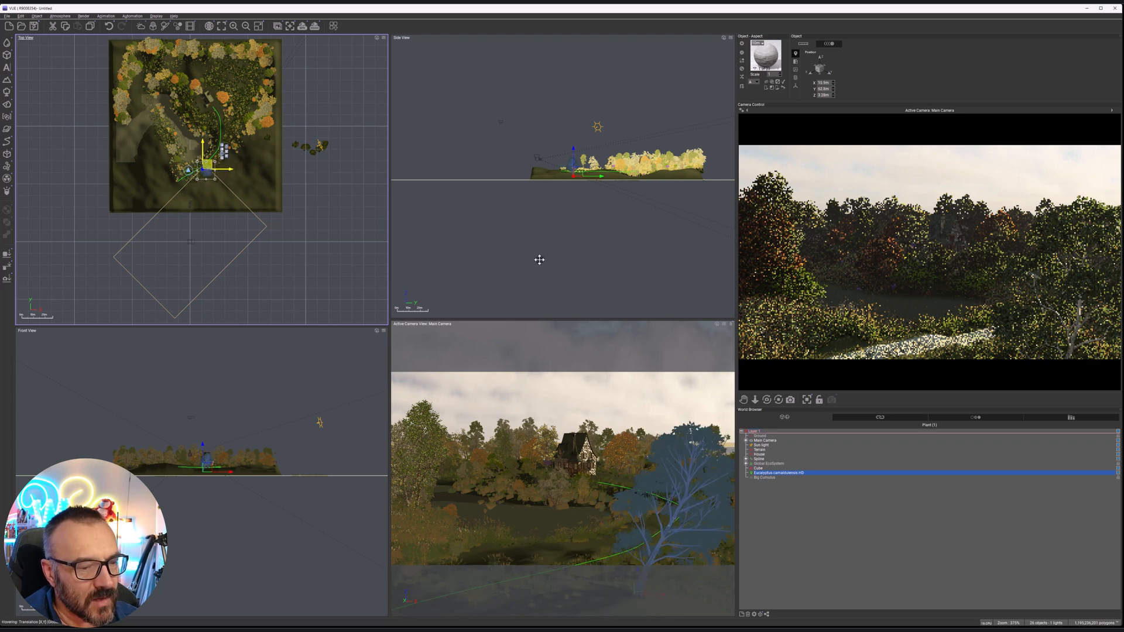
pyautogui.rightClick(879, 238)
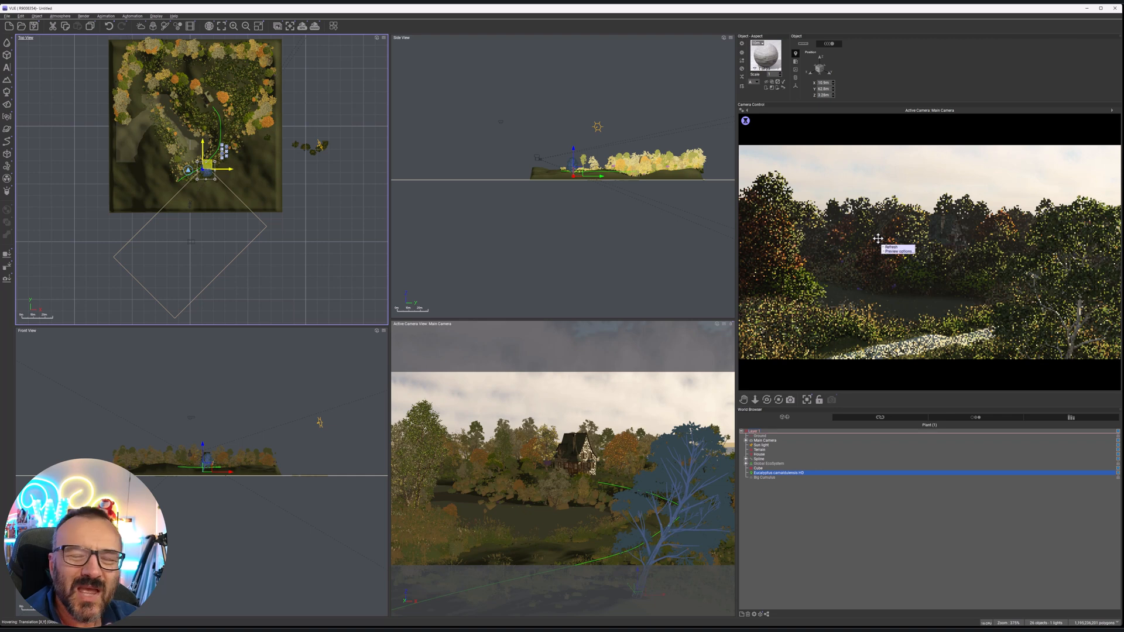
pyautogui.click(673, 98)
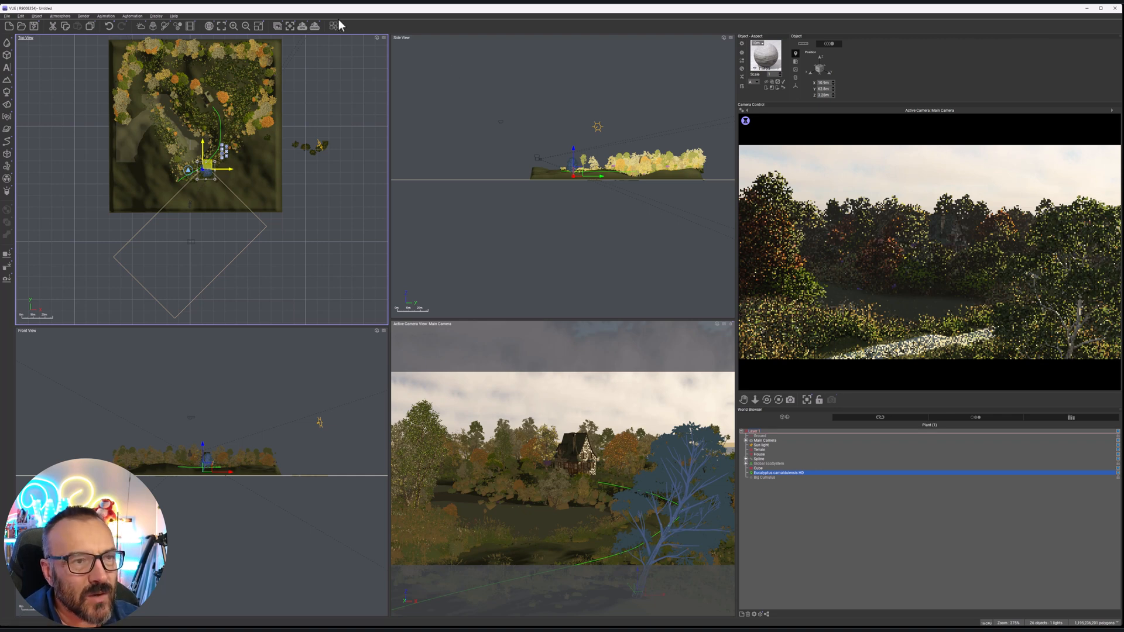
# Set the render options to Final quality, render to screen at 1920x1080, and start the render
pyautogui.click(315, 26)
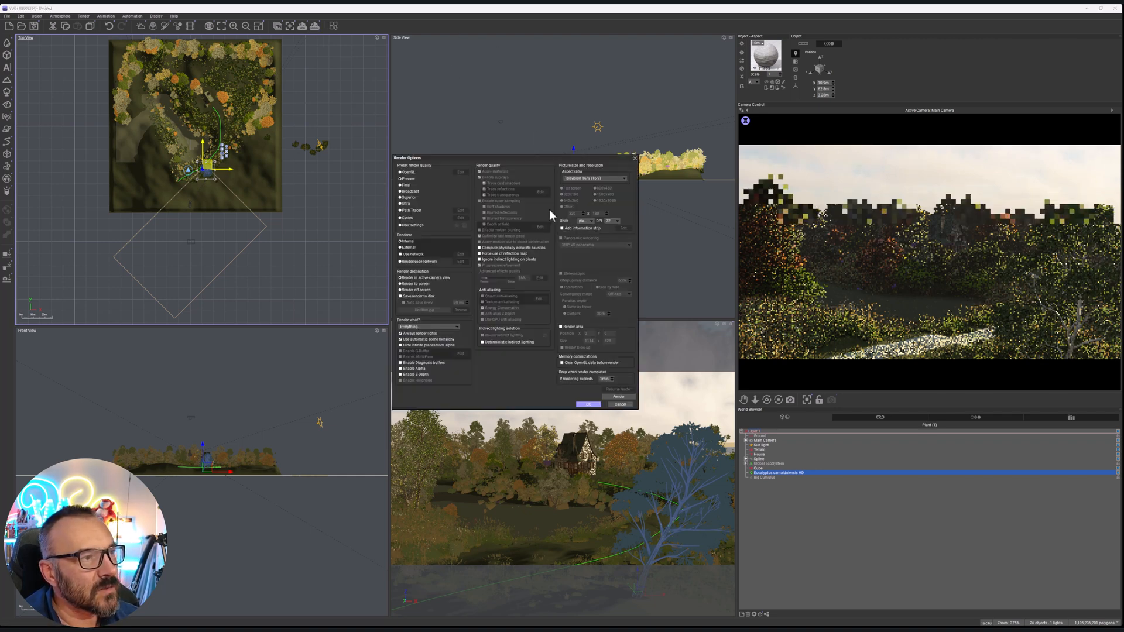
pyautogui.click(408, 186)
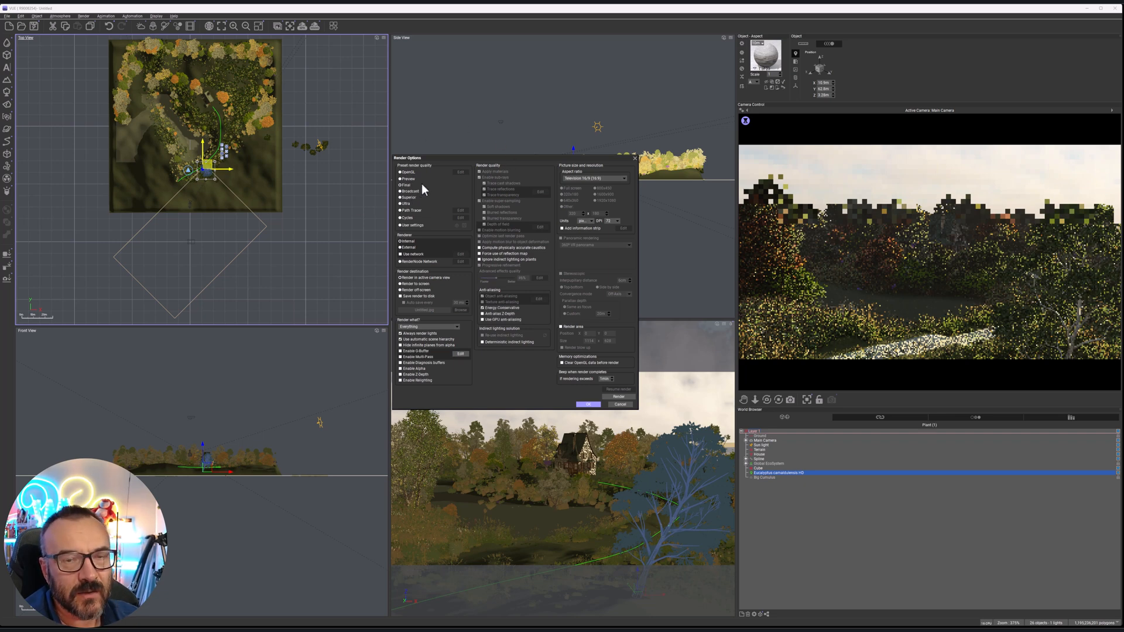
pyautogui.click(411, 284)
pyautogui.click(603, 200)
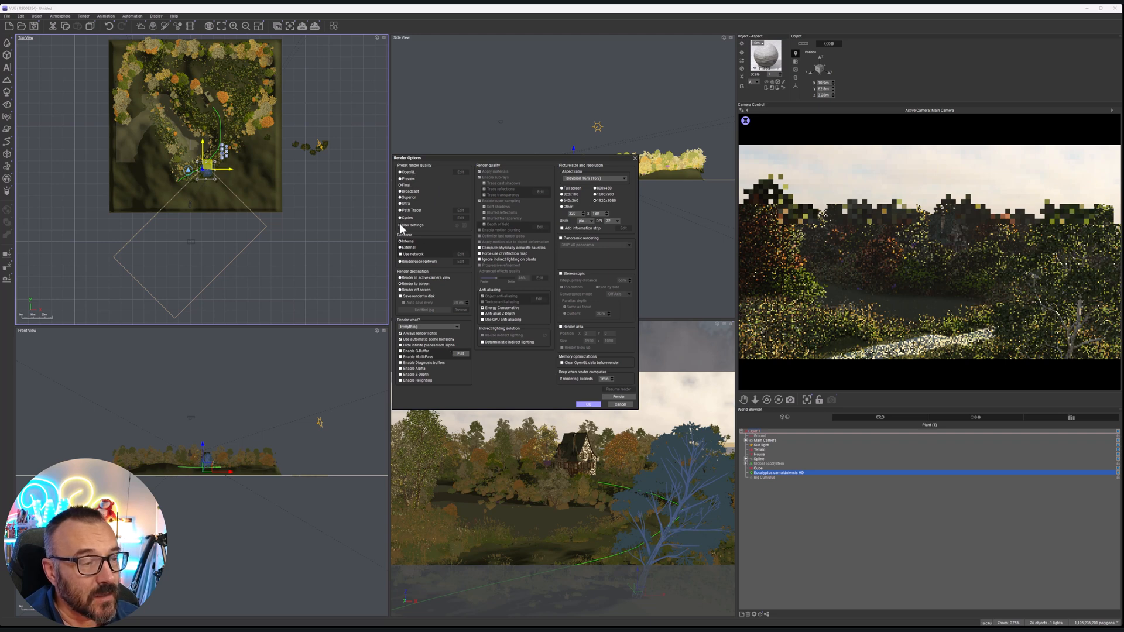
pyautogui.click(595, 404)
pyautogui.click(317, 28)
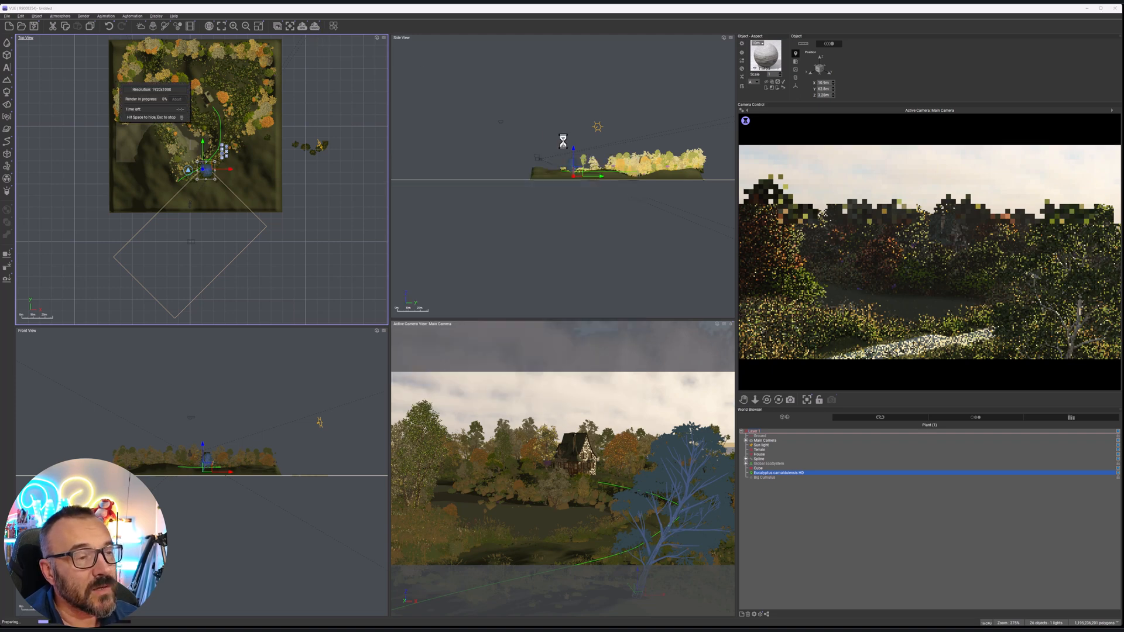